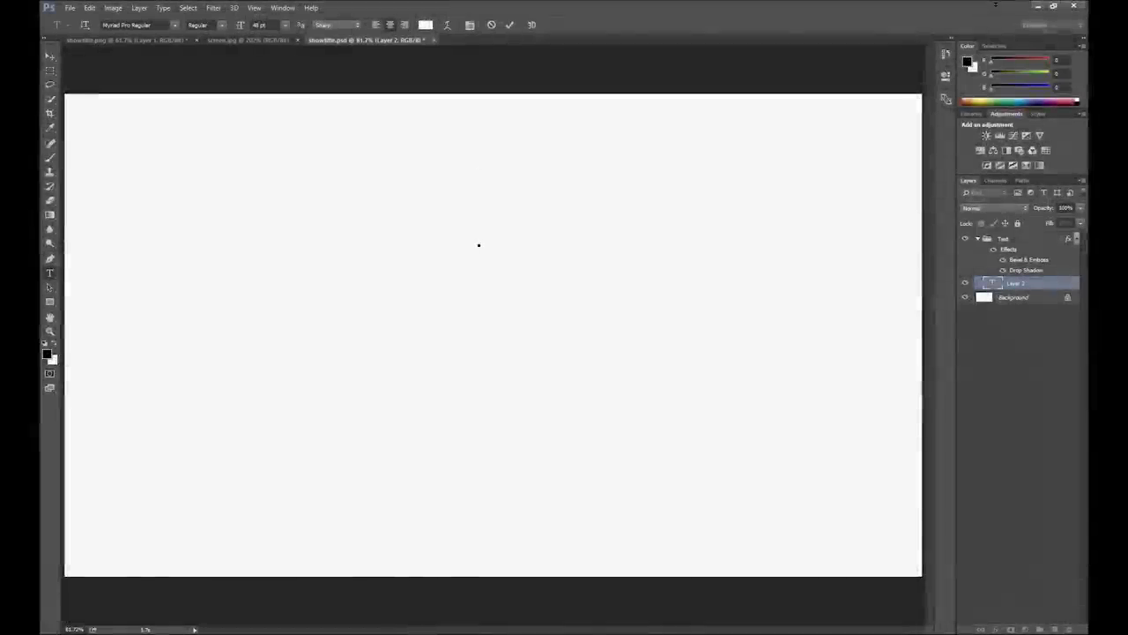
- Add and commit the three-line note 'Turn on annotations / for useful links / throughout the show'
text(Turn on annotations)
key(Return)
text(for useful links)
key(Return)
text(throughout the show)
click(509, 25)
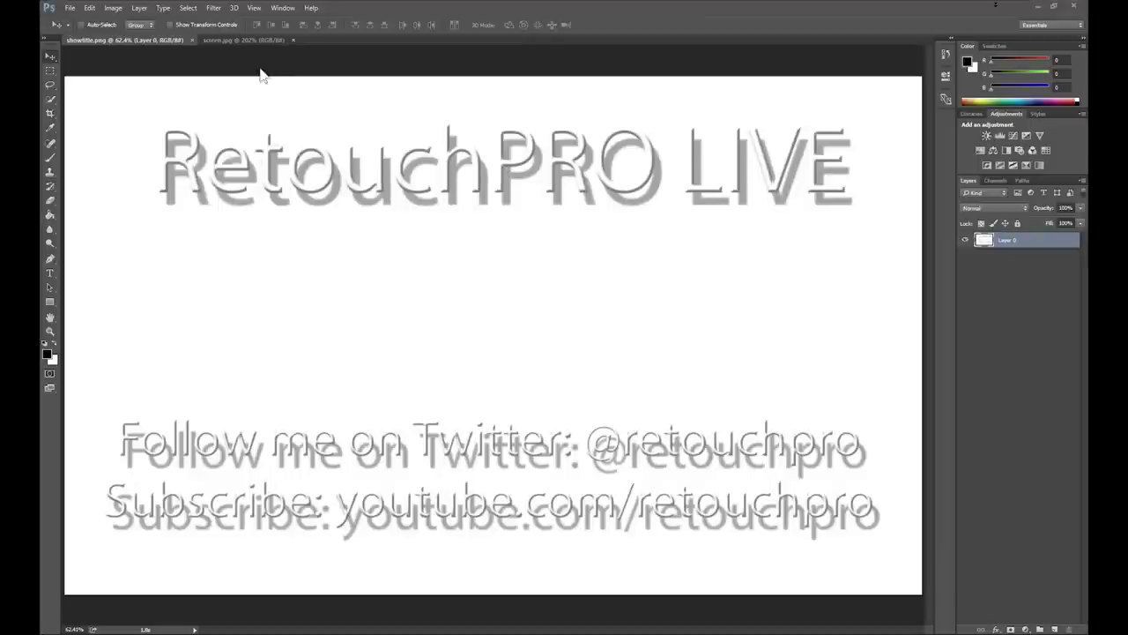
- Switch to the screen.jpg document showing the GoToWebinar Control Panel screenshot
click(257, 36)
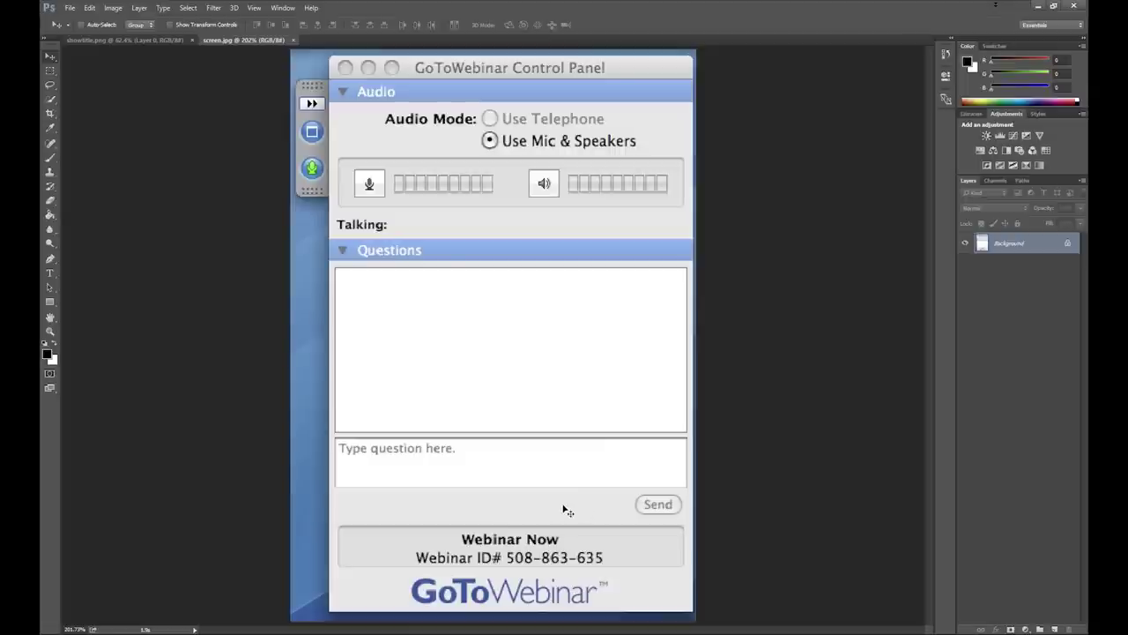
- Return to the showtitle.png 'RetouchPRO LIVE' title graphic
click(165, 43)
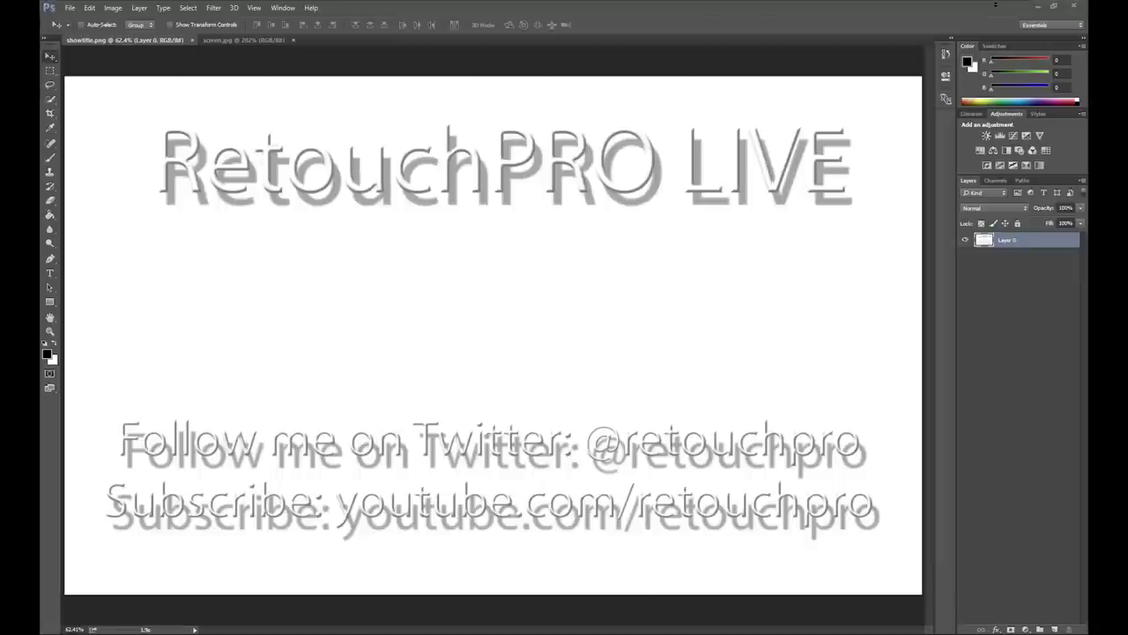
- Bring the browser with the RetouchPRO Paid Subscriptions page to the front and focus it
key(alt+Tab)
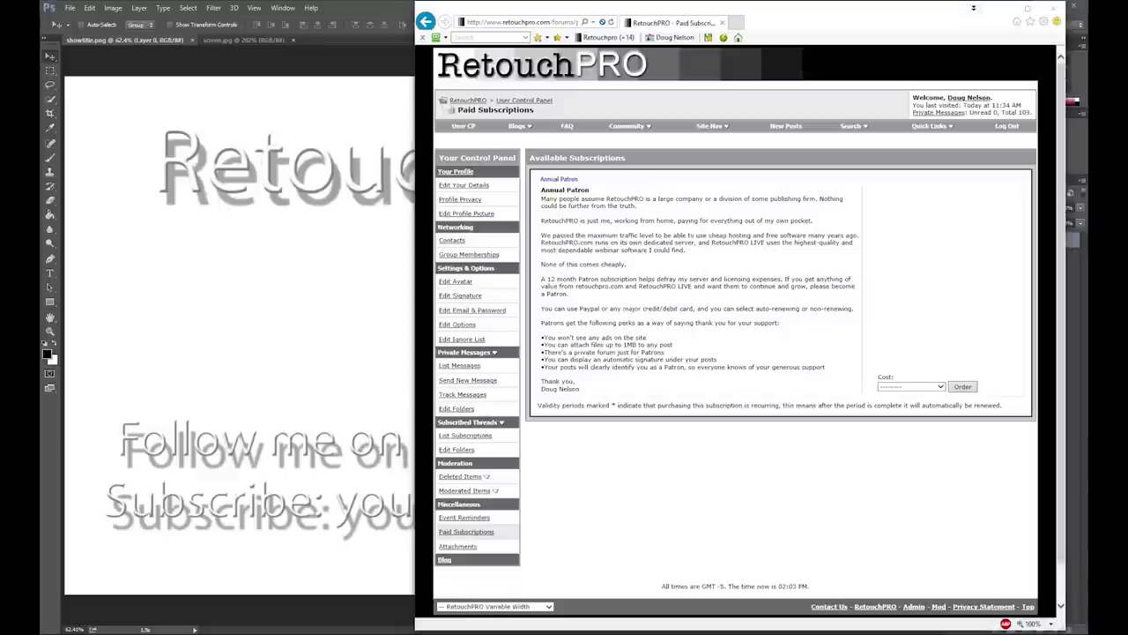
click(757, 510)
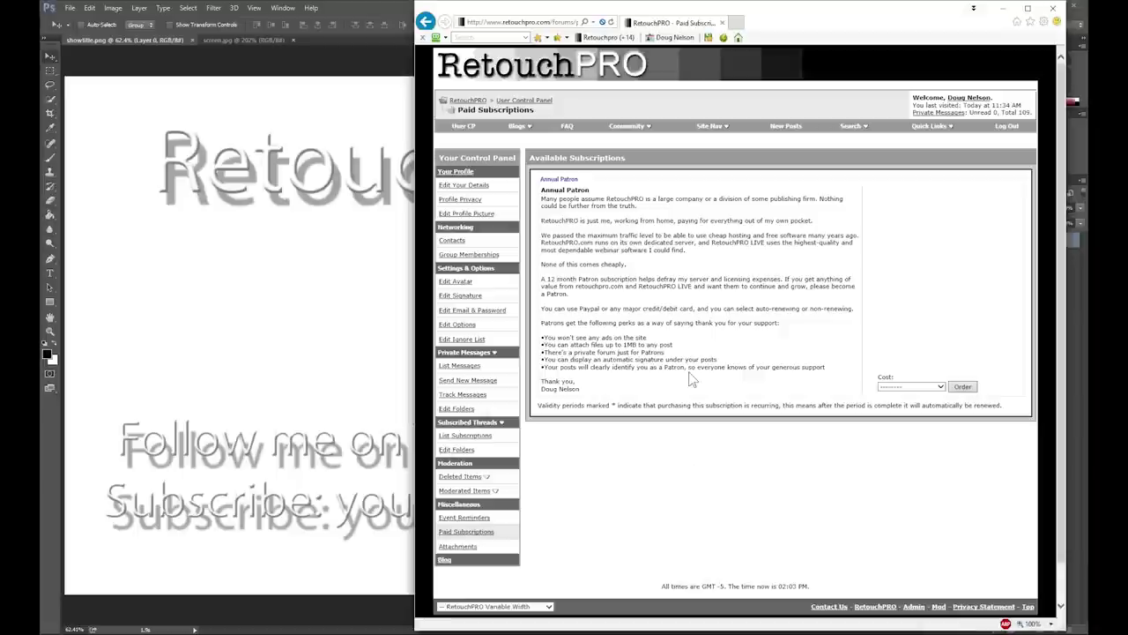
- Show the RetouchPRO Site Nav dropdown listing Forums, Gallery, Tutorials and Be a Patron
click(712, 127)
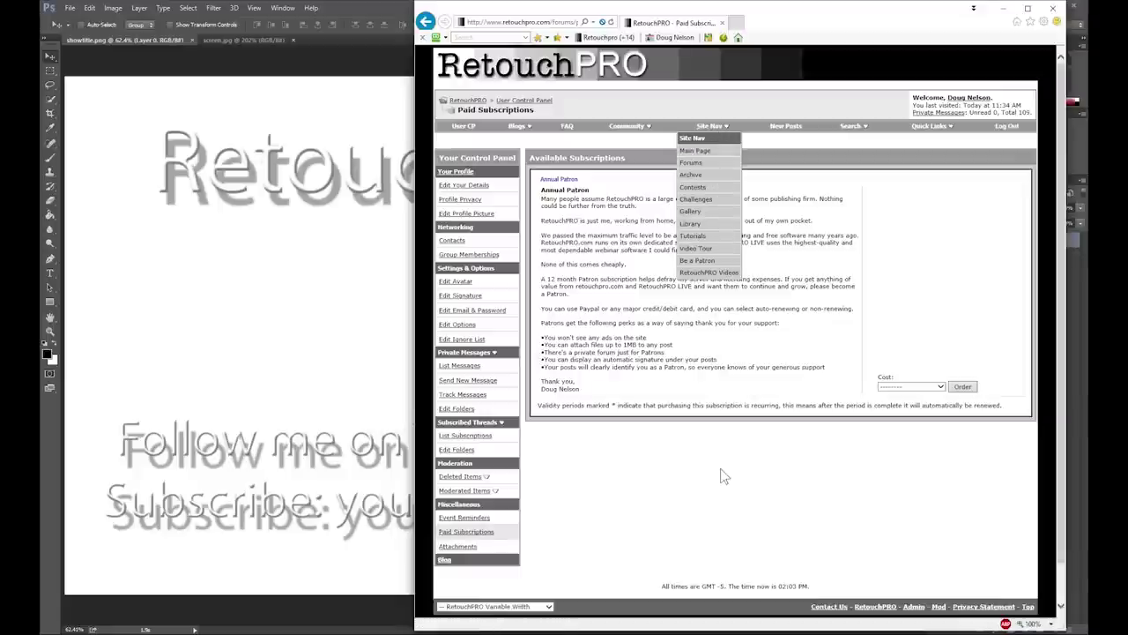
- Leave the browser and return to Photoshop with LivingRoom.psd open
key(alt+Tab)
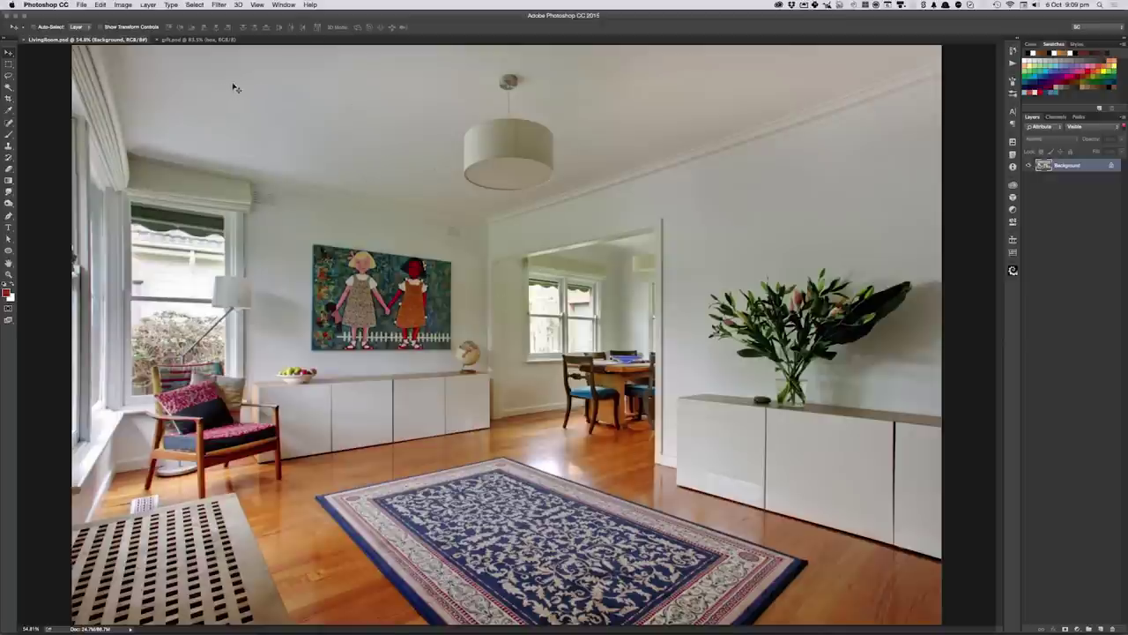
click(220, 5)
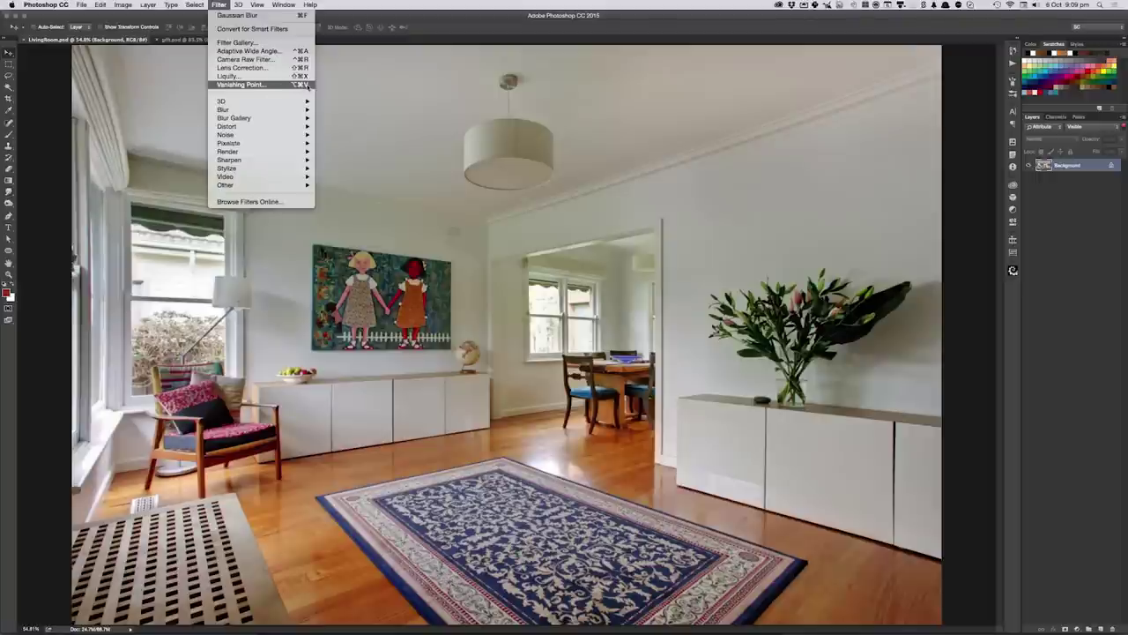
- Launch Vanishing Point on the living-room photo and zoom in on the dining-room doorway
click(307, 85)
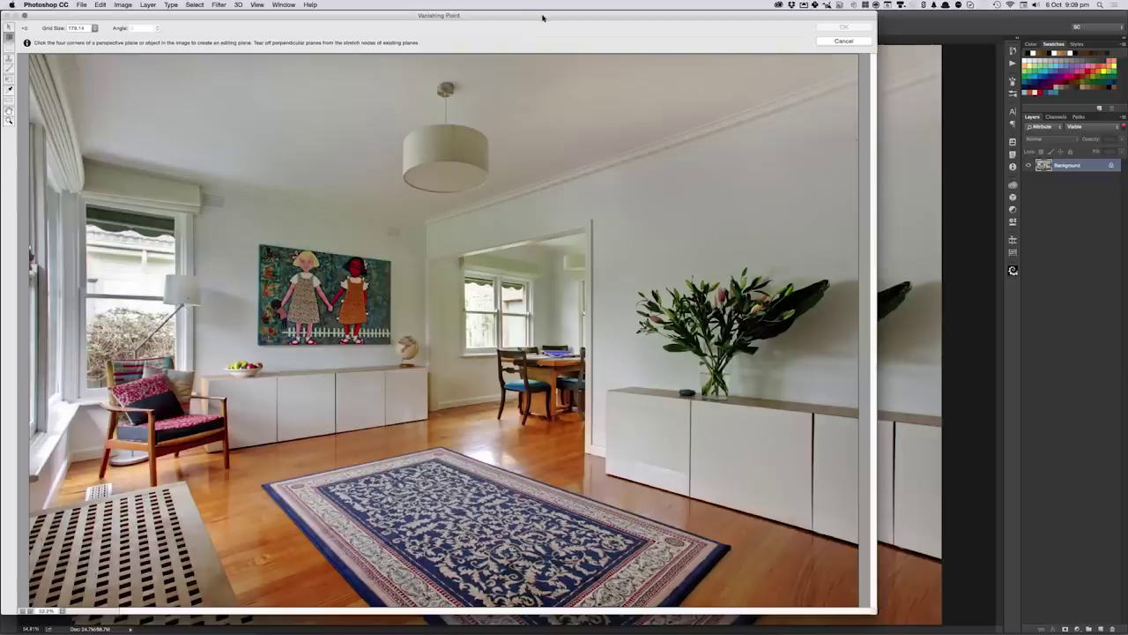
drag(542, 16, 596, 8)
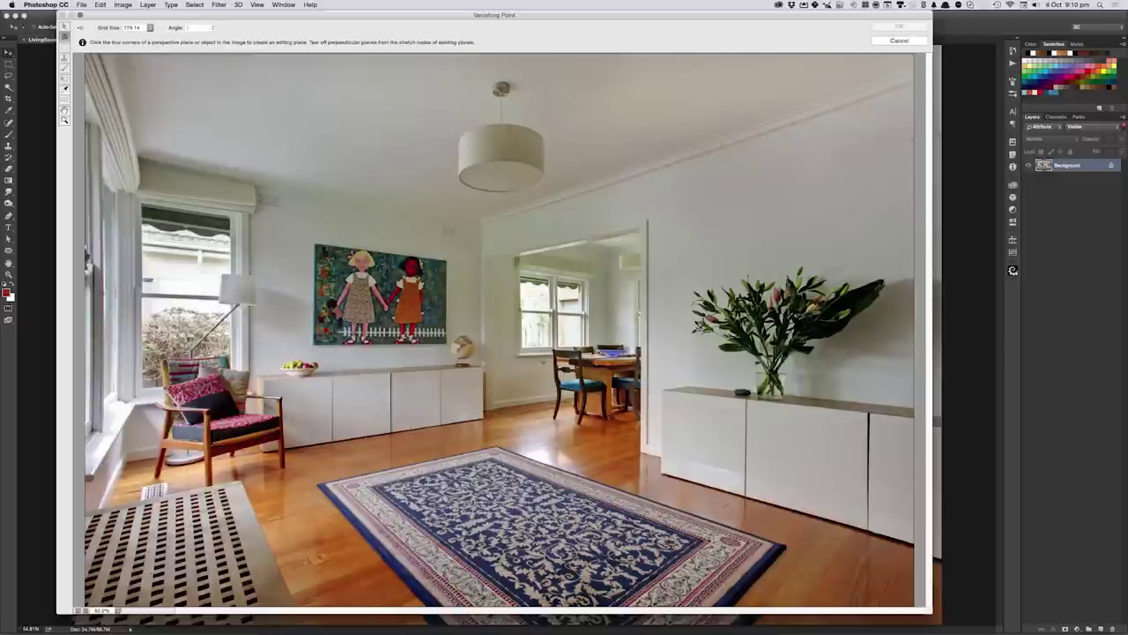
click(541, 364)
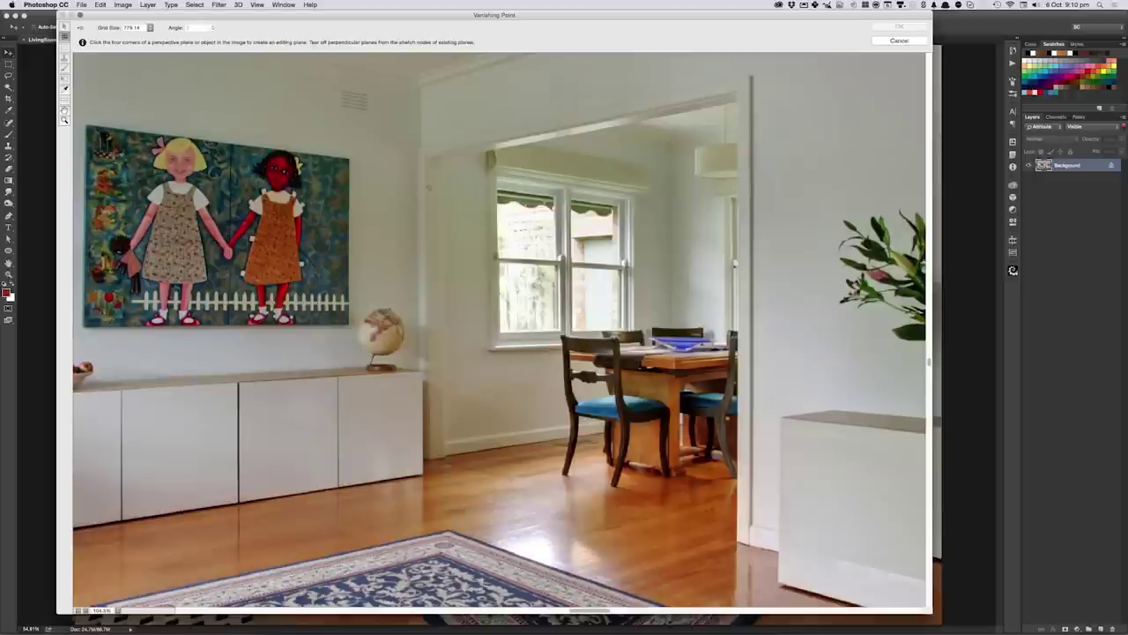
alt+click(436, 188)
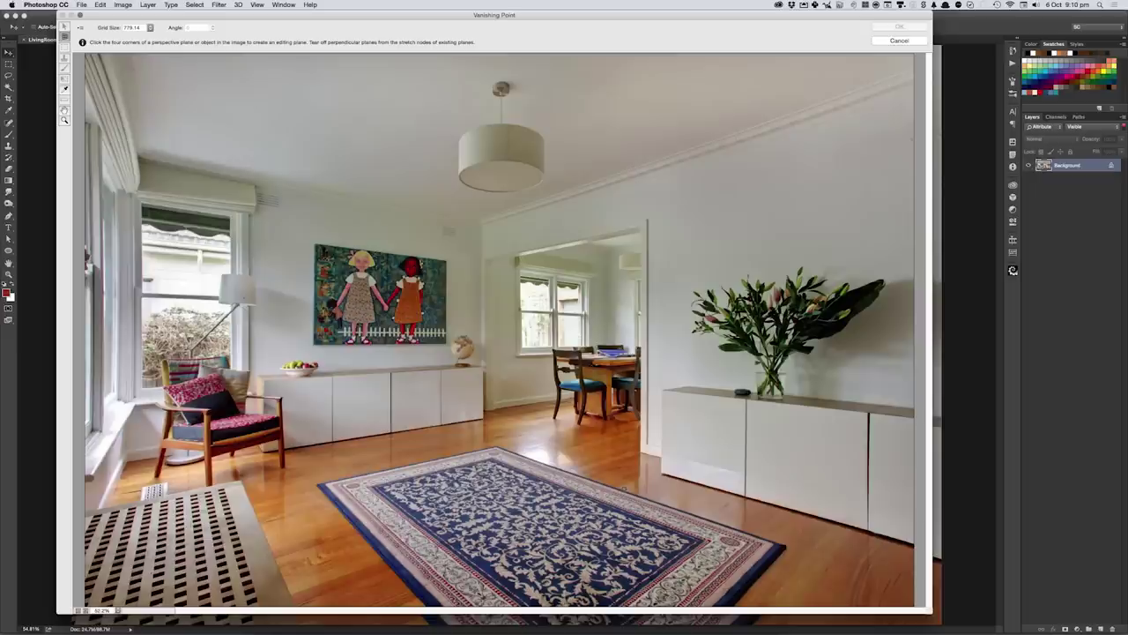
click(587, 361)
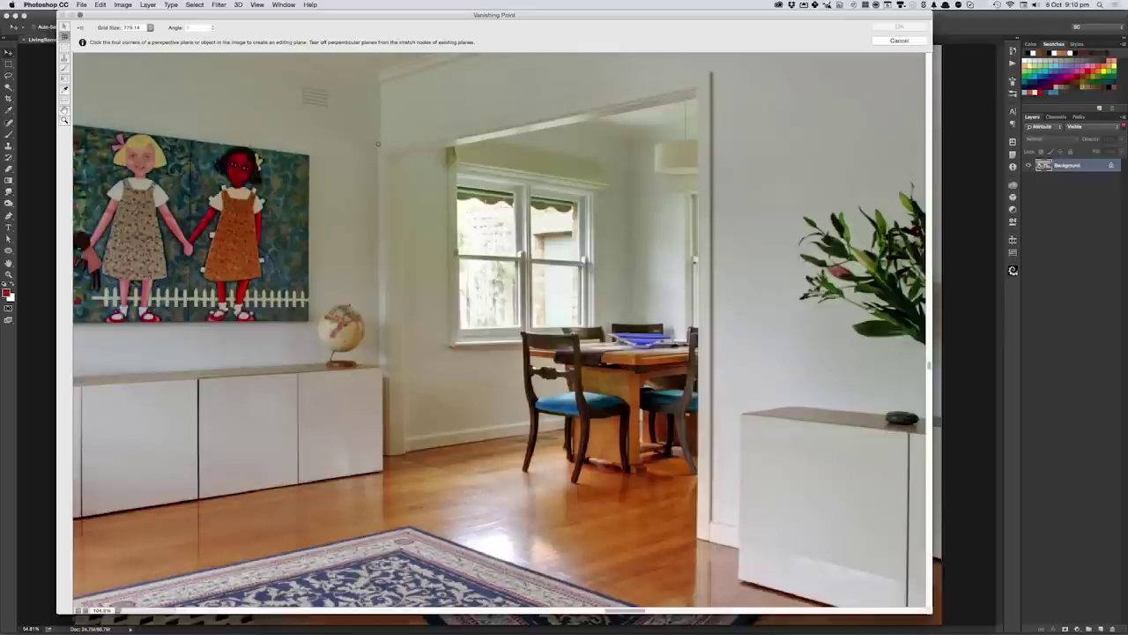
- Place four corners on the dining-room doorframe to form a perspective plane, then fit the room in view
click(379, 143)
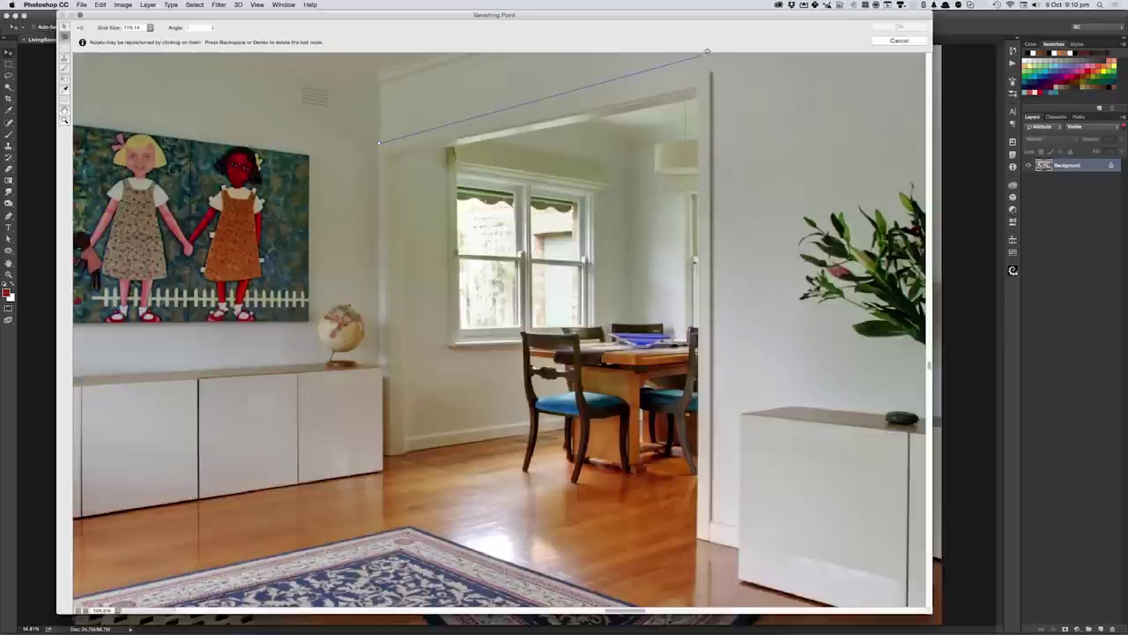
scroll(706, 62, up, 1)
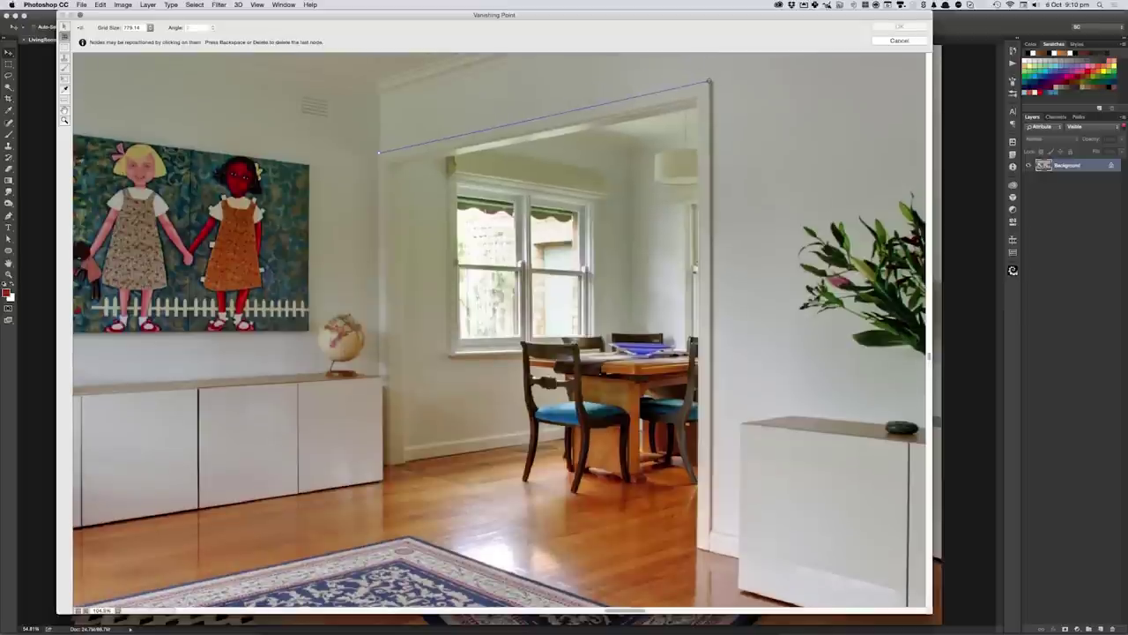
click(710, 83)
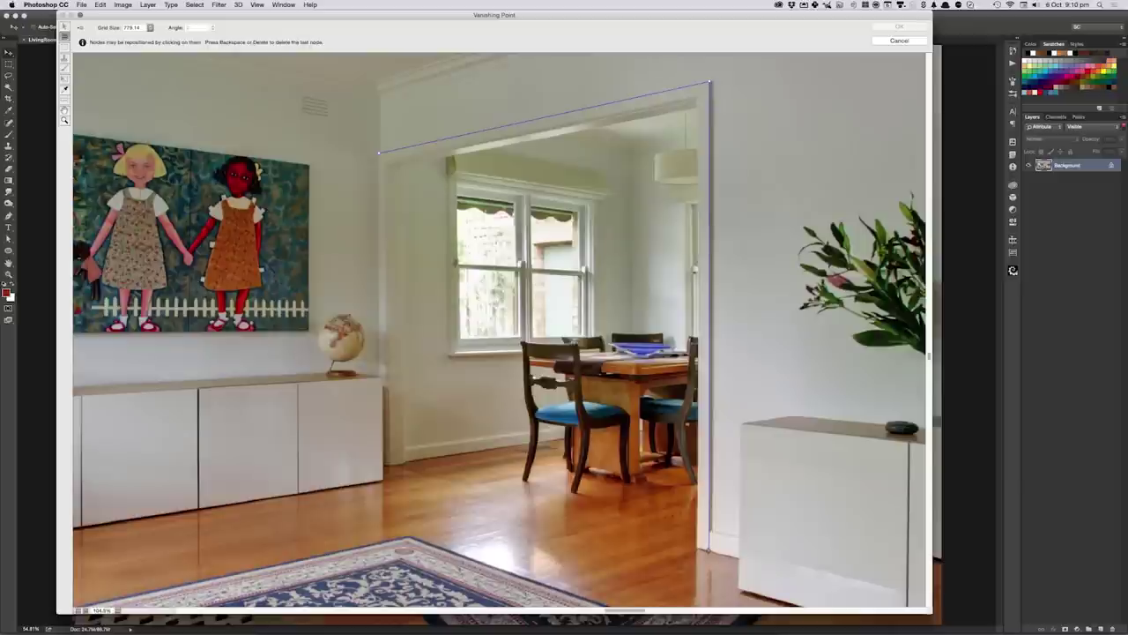
click(707, 548)
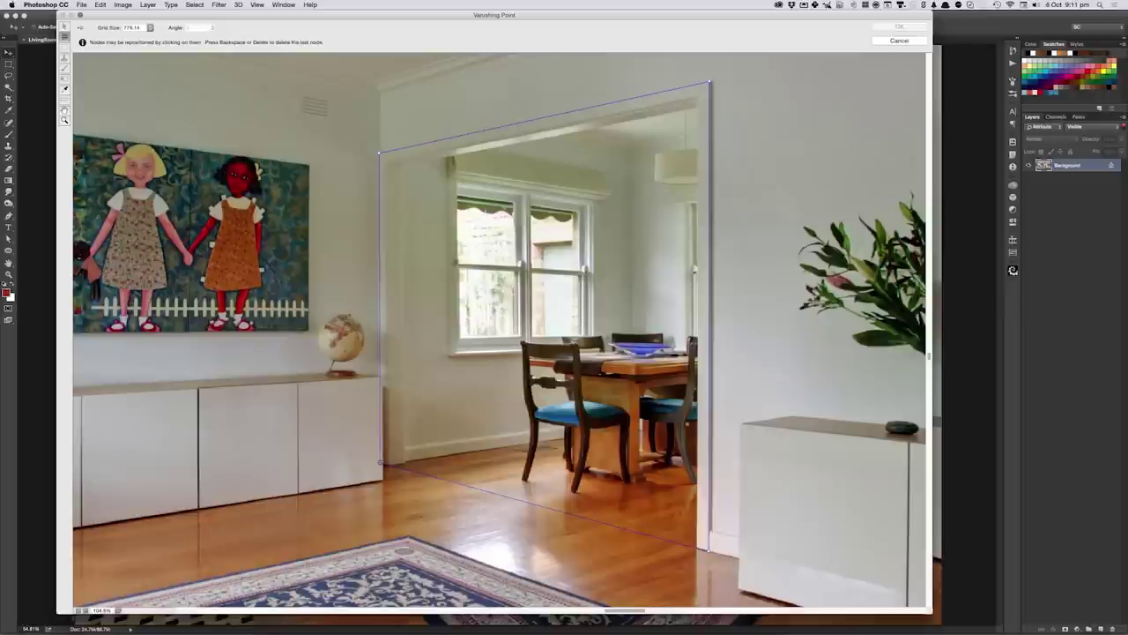
key(v)
click(380, 466)
key(ctrl+0)
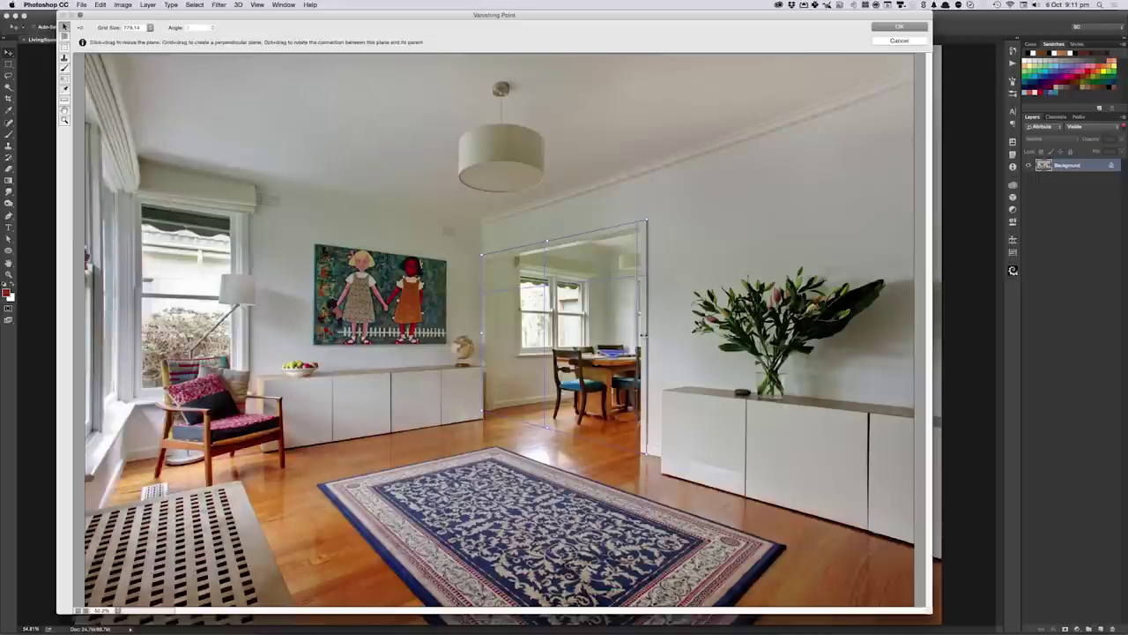
- Stretch the doorway plane right across the wall, up to the ceiling, and left to the wall corner
mouse_move(644, 336)
mouse_down()
mouse_move(809, 340)
mouse_move(917, 371)
mouse_up()
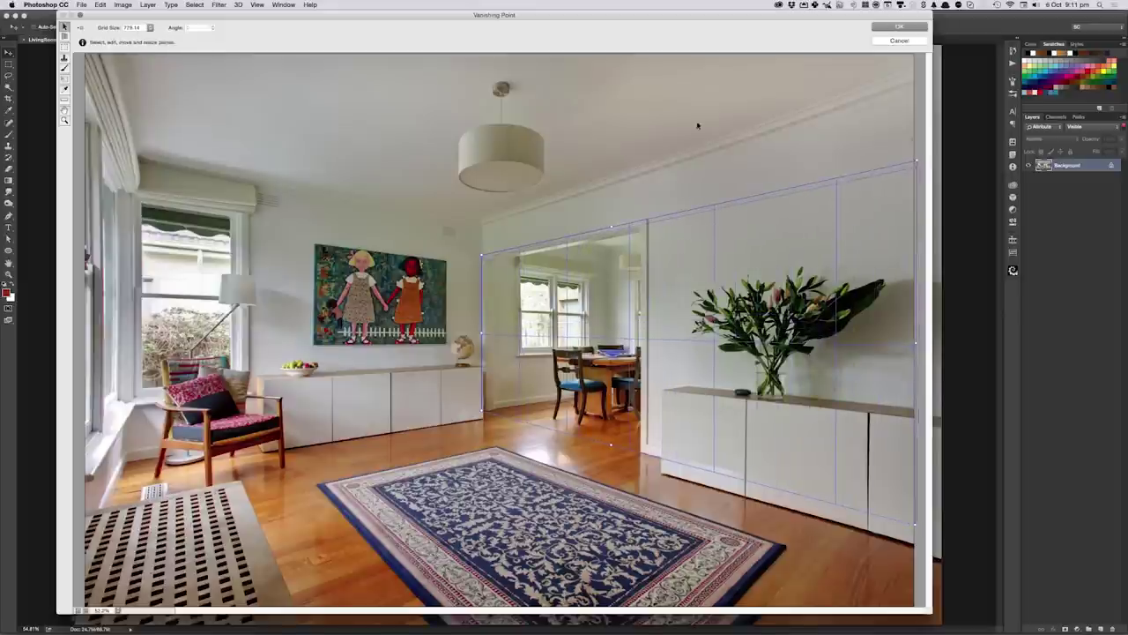
drag(609, 227, 612, 184)
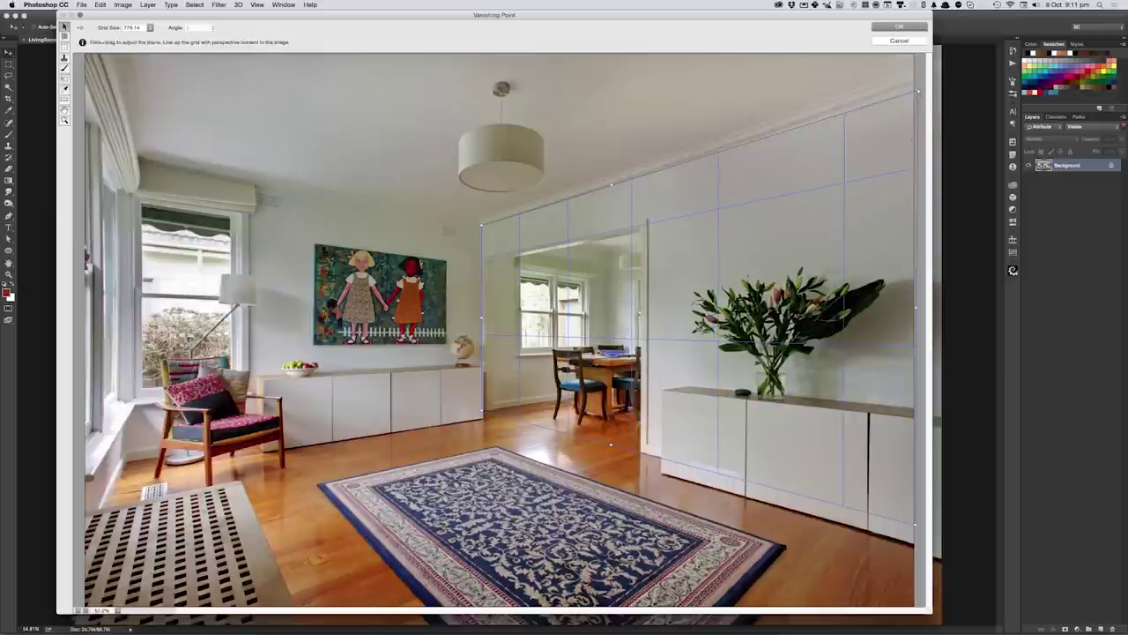
drag(918, 92, 916, 82)
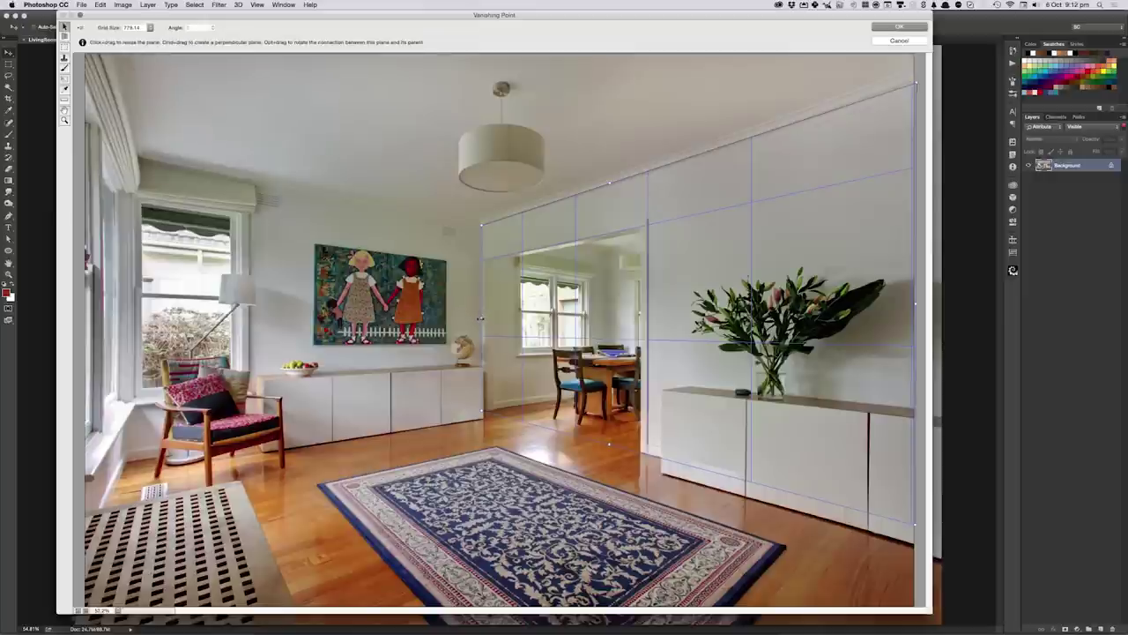
mouse_move(474, 319)
mouse_down()
mouse_move(439, 319)
mouse_move(481, 330)
mouse_up()
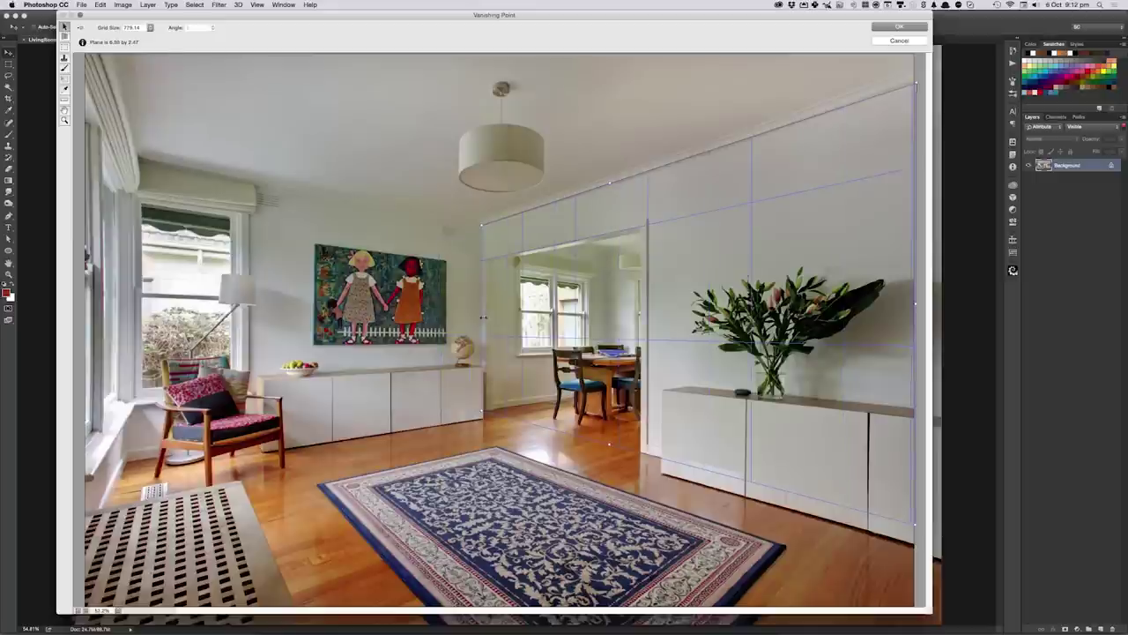
- Pull a perpendicular left-wall plane toward the window and fit its corners to the ceiling line
key(alt)
drag(475, 321, 384, 319)
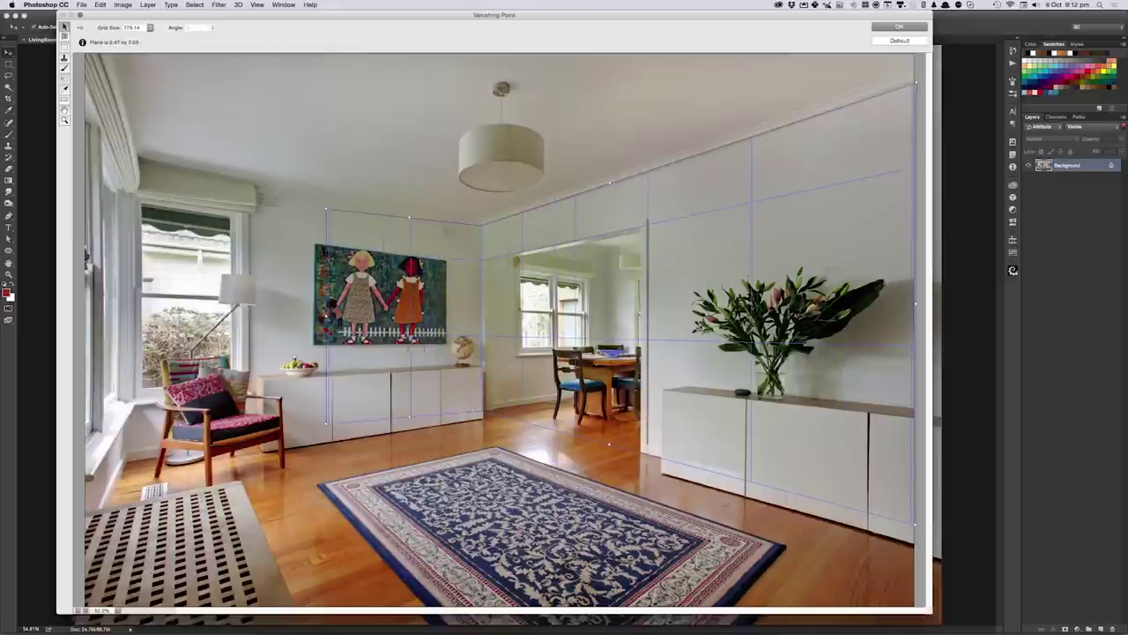
mouse_move(384, 319)
mouse_down()
mouse_move(162, 344)
mouse_move(127, 361)
mouse_up()
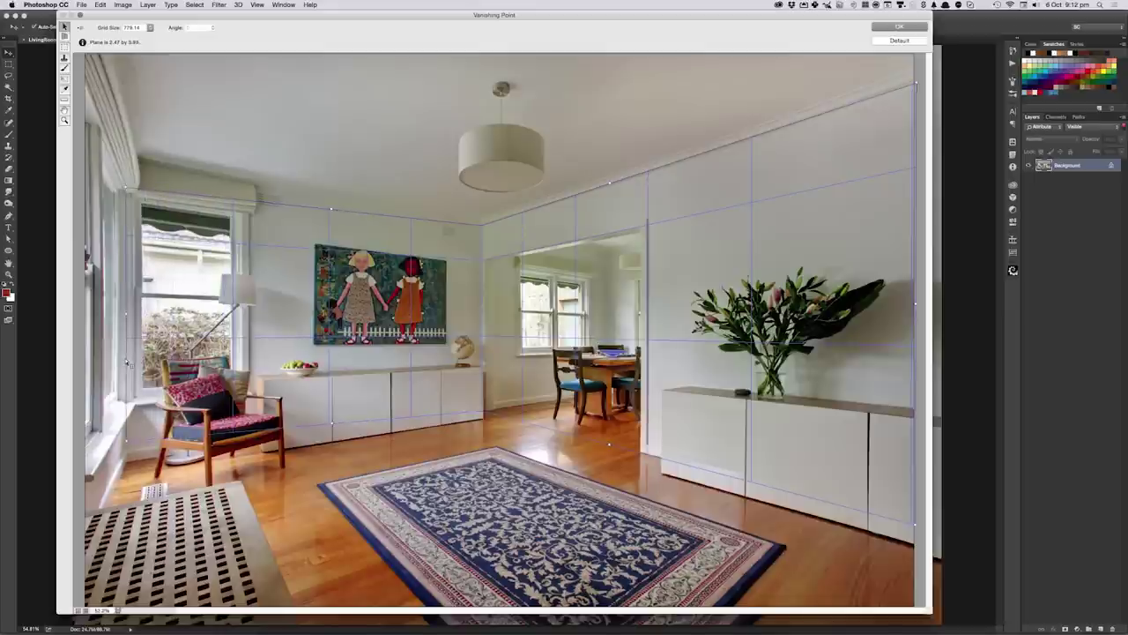
drag(127, 361, 127, 362)
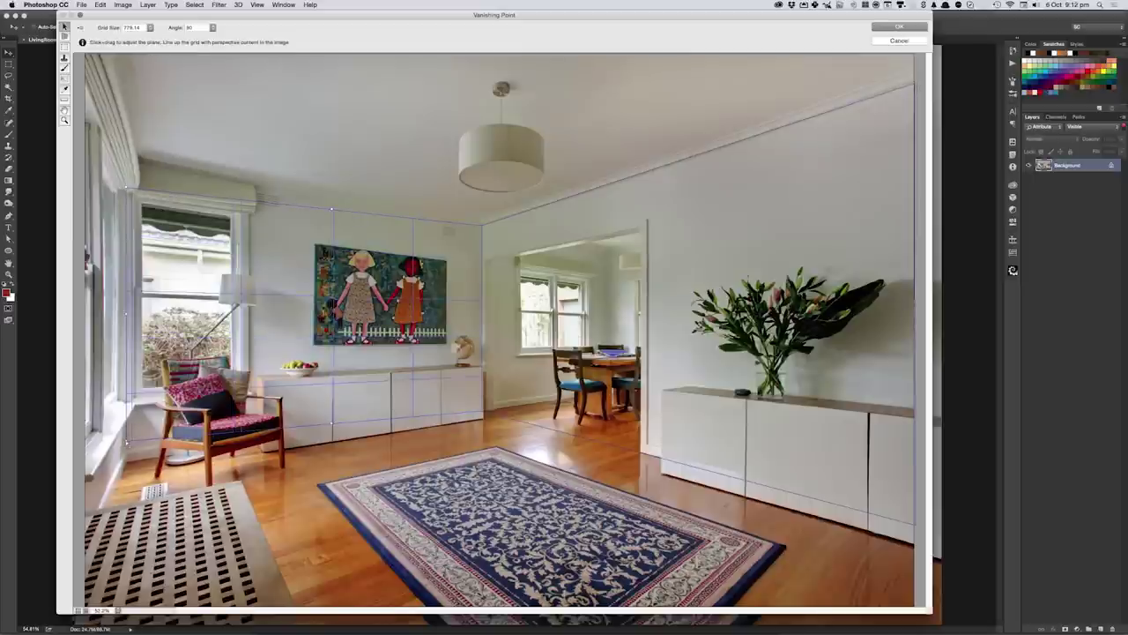
drag(126, 441, 126, 458)
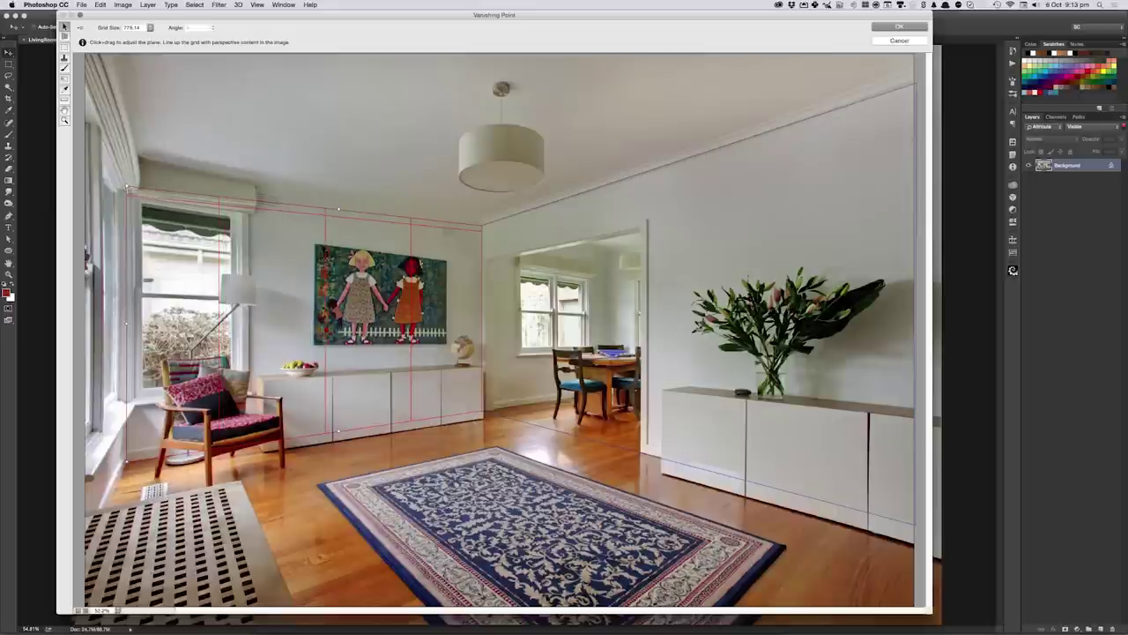
drag(127, 190, 128, 162)
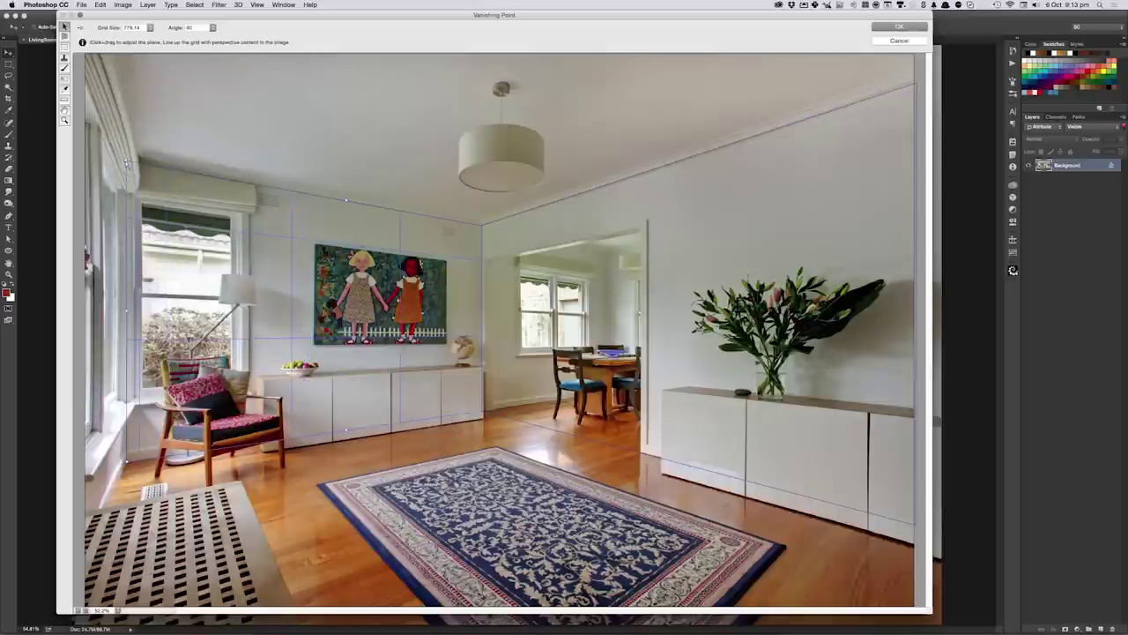
mouse_move(126, 164)
mouse_down()
mouse_move(139, 164)
mouse_move(128, 165)
mouse_up()
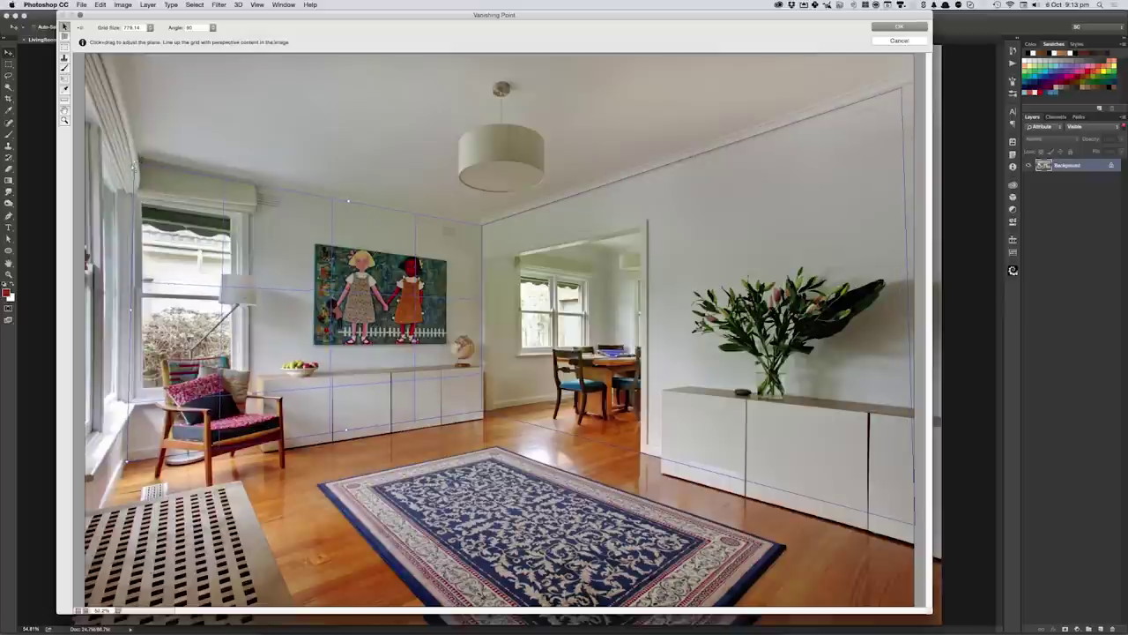
drag(127, 166, 126, 163)
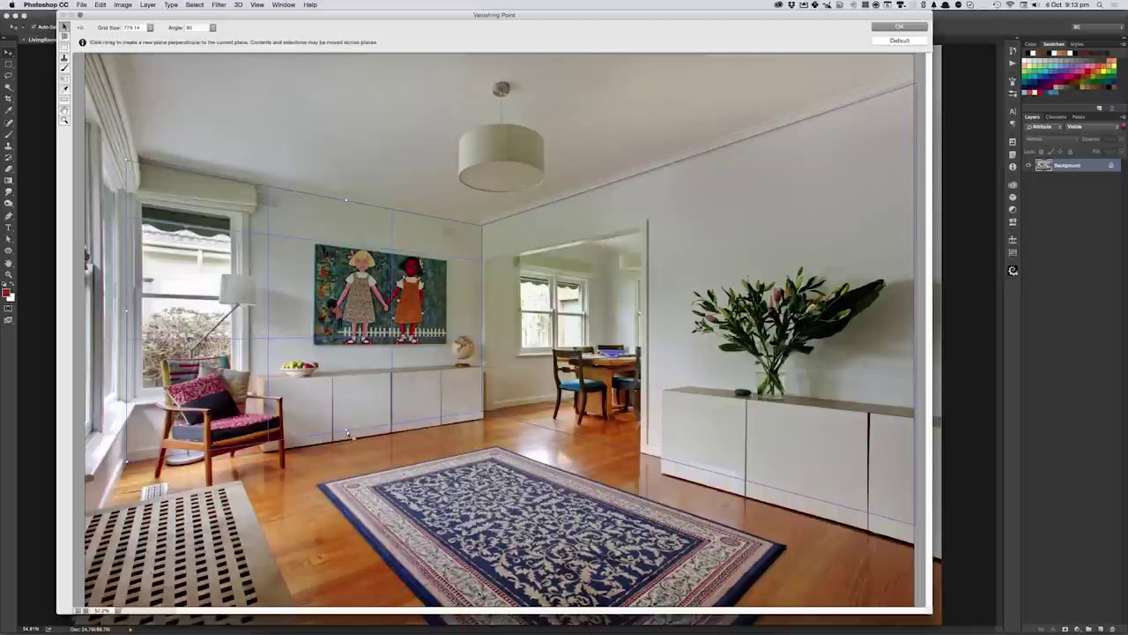
- Extend another perpendicular plane off the edge at the cabinet and resize it across the floor
click(349, 432)
drag(349, 435, 352, 476)
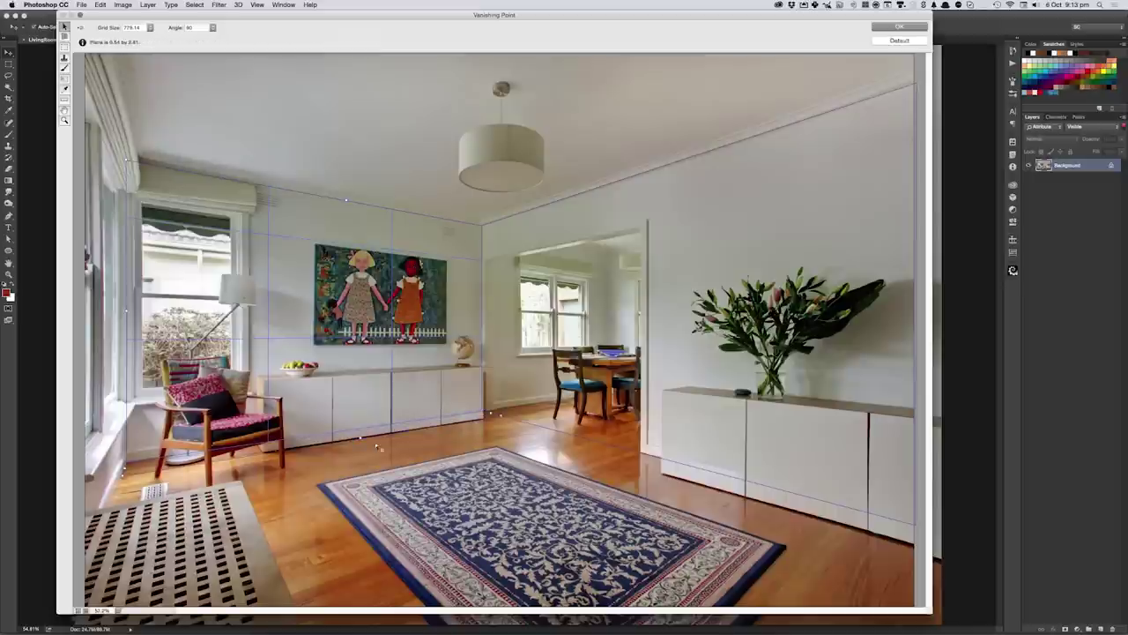
mouse_move(594, 438)
mouse_down()
mouse_move(855, 588)
mouse_move(963, 620)
mouse_up()
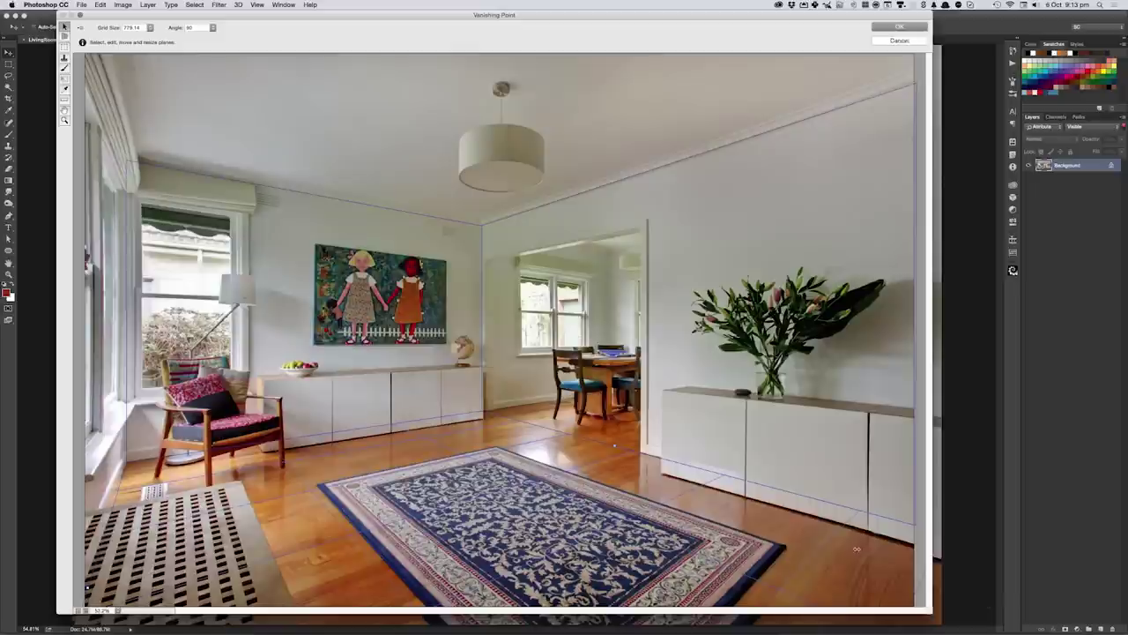
- Zoom the Vanishing Point preview out and extend a plane edge past the image border
key(z)
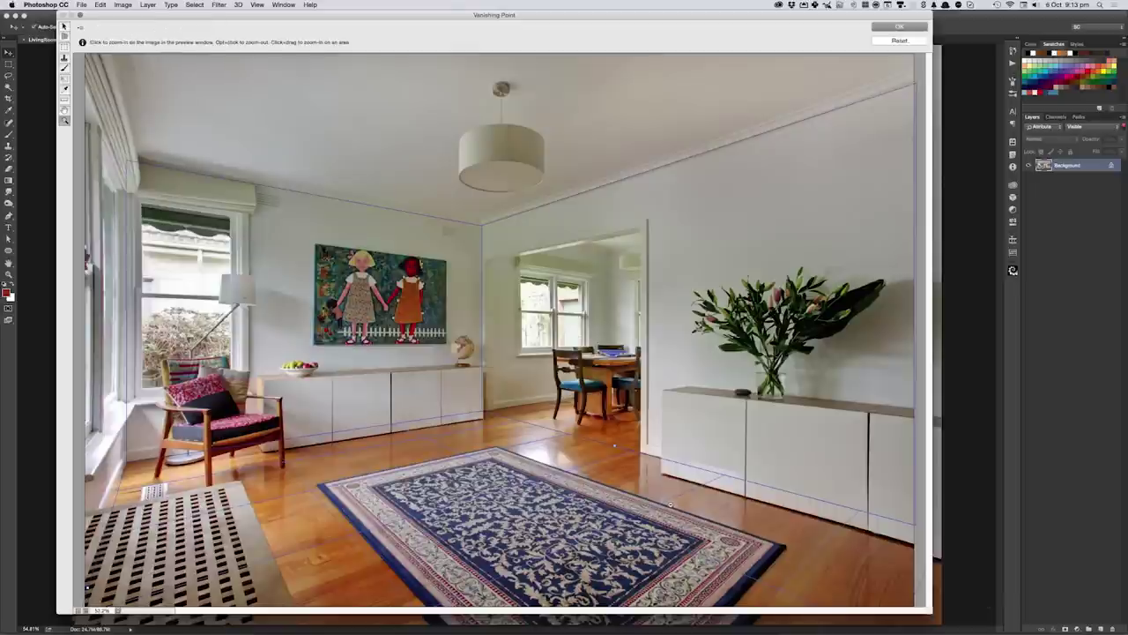
key(super+minus)
key(v)
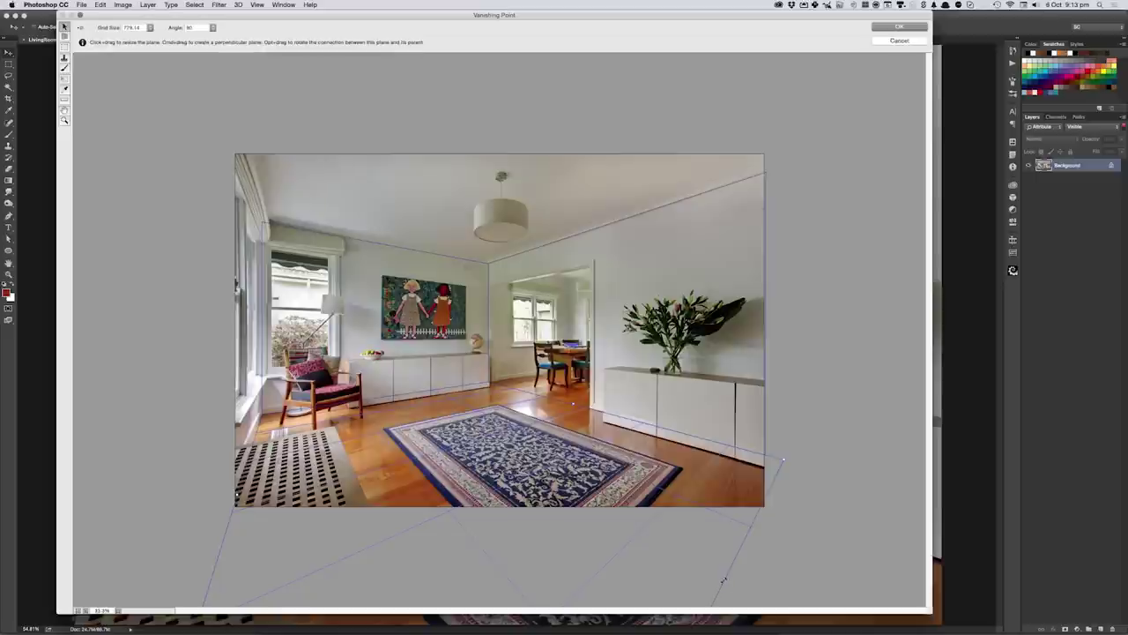
drag(723, 579, 734, 583)
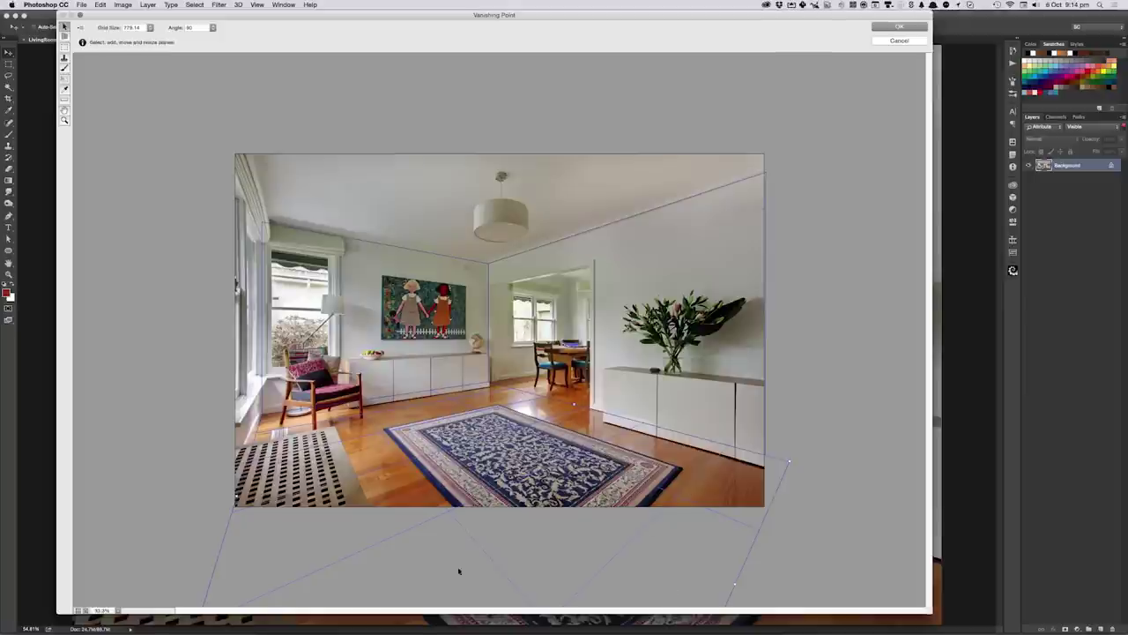
key(alt)
- Enlarge the workspace, stretch the left-wall plane beyond the image, and commit the planes
key(super+0)
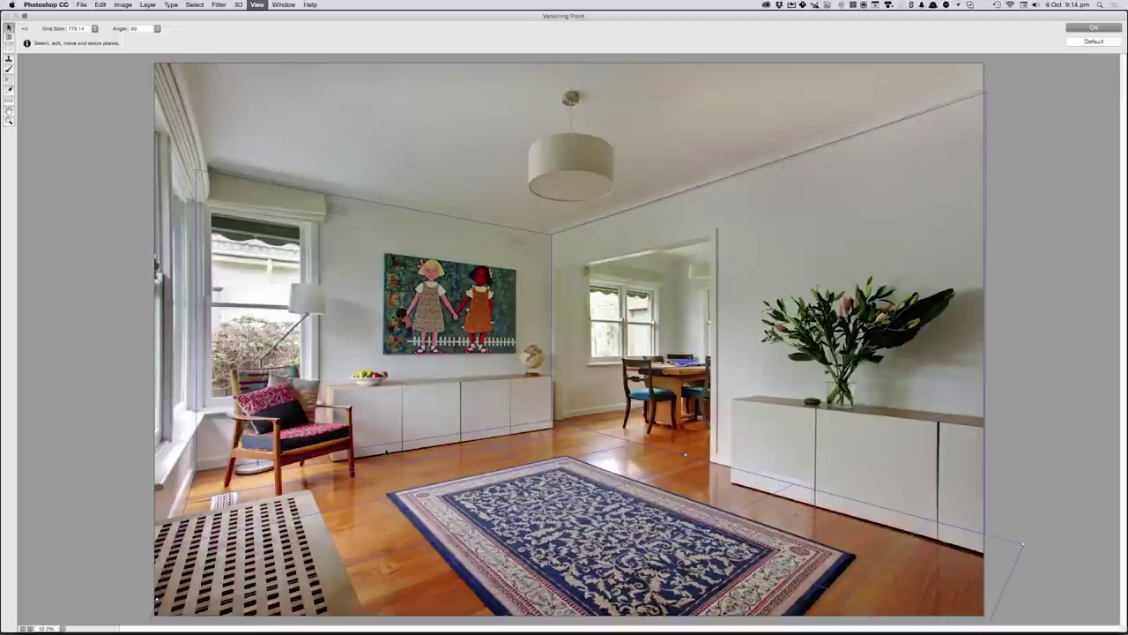
click(181, 358)
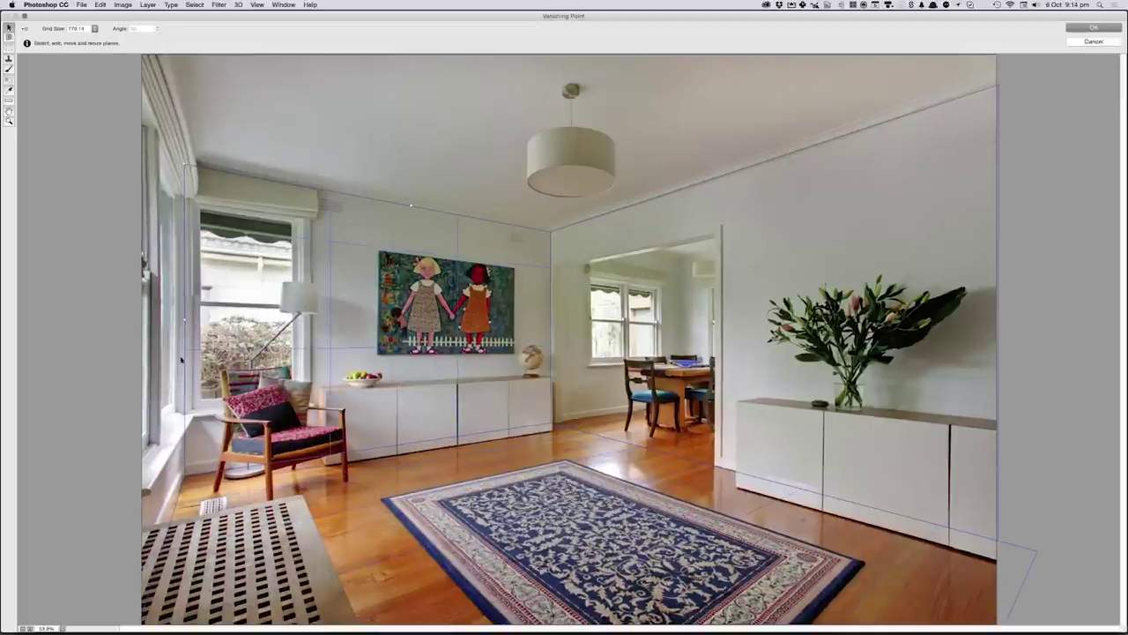
drag(181, 322, 64, 417)
click(65, 418)
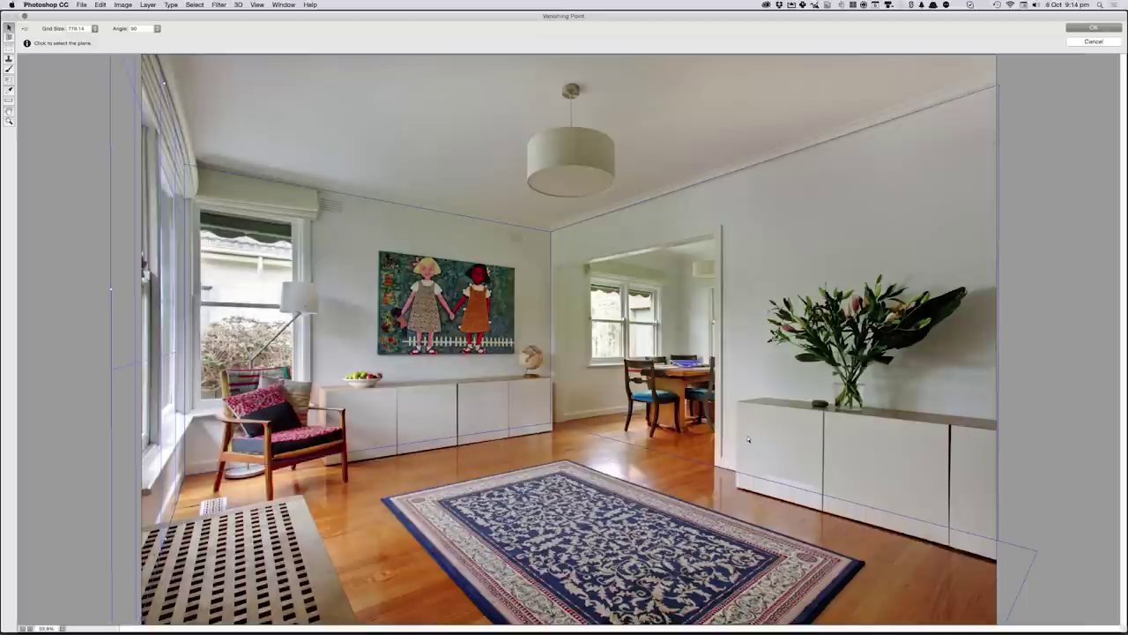
click(420, 486)
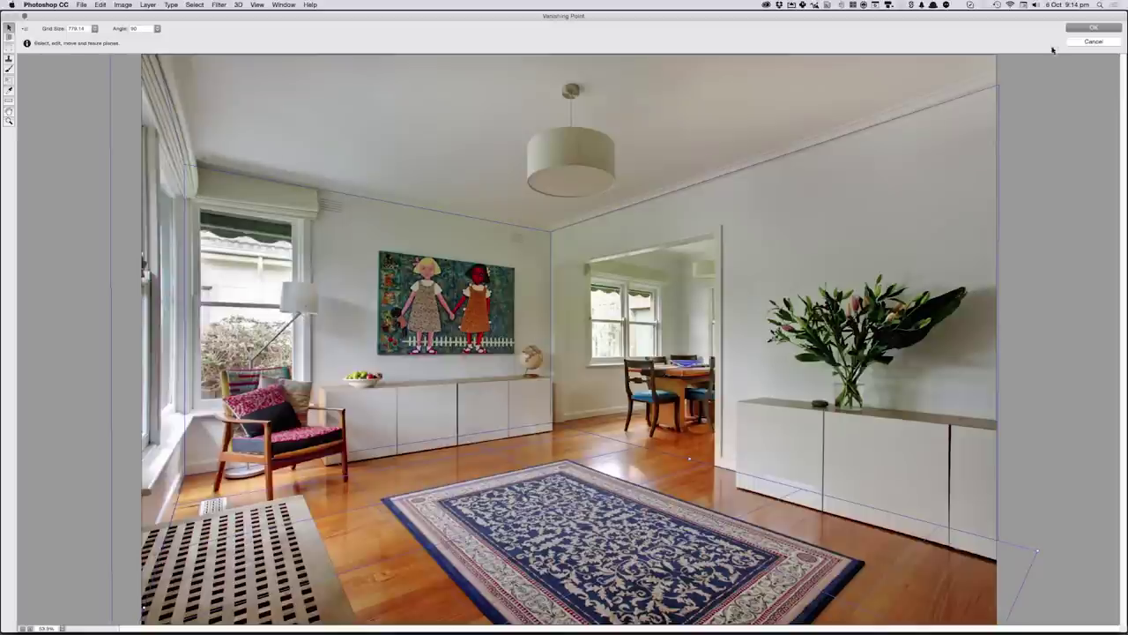
click(1074, 30)
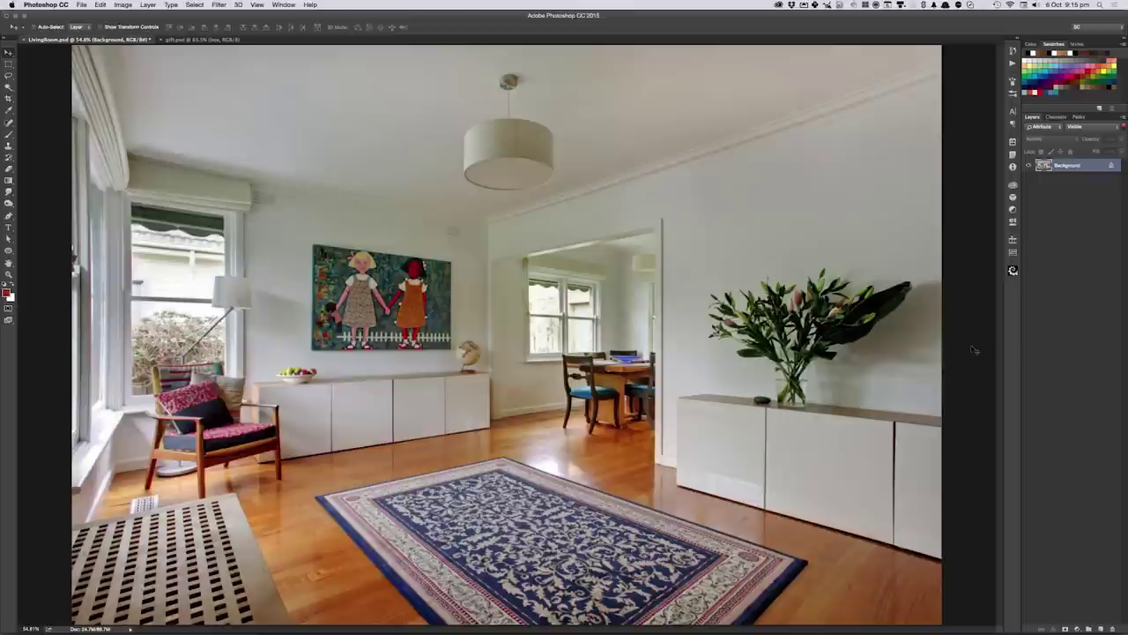
- Create an empty Layer 1 above the Background with the New Layer shortcut
key(ctrl+shift+n)
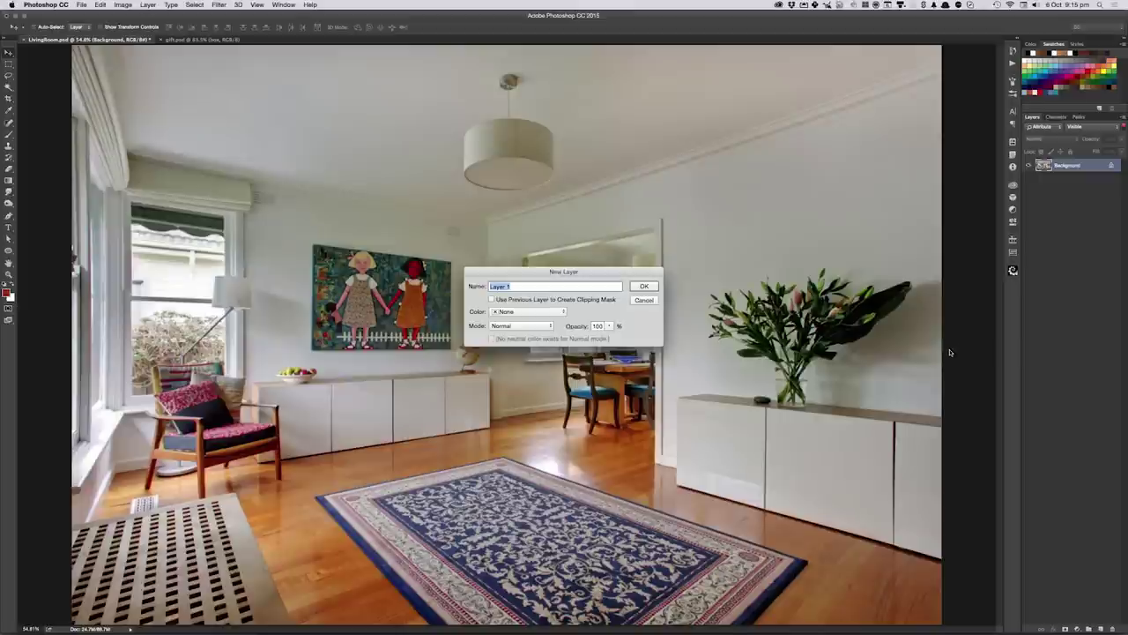
key(Return)
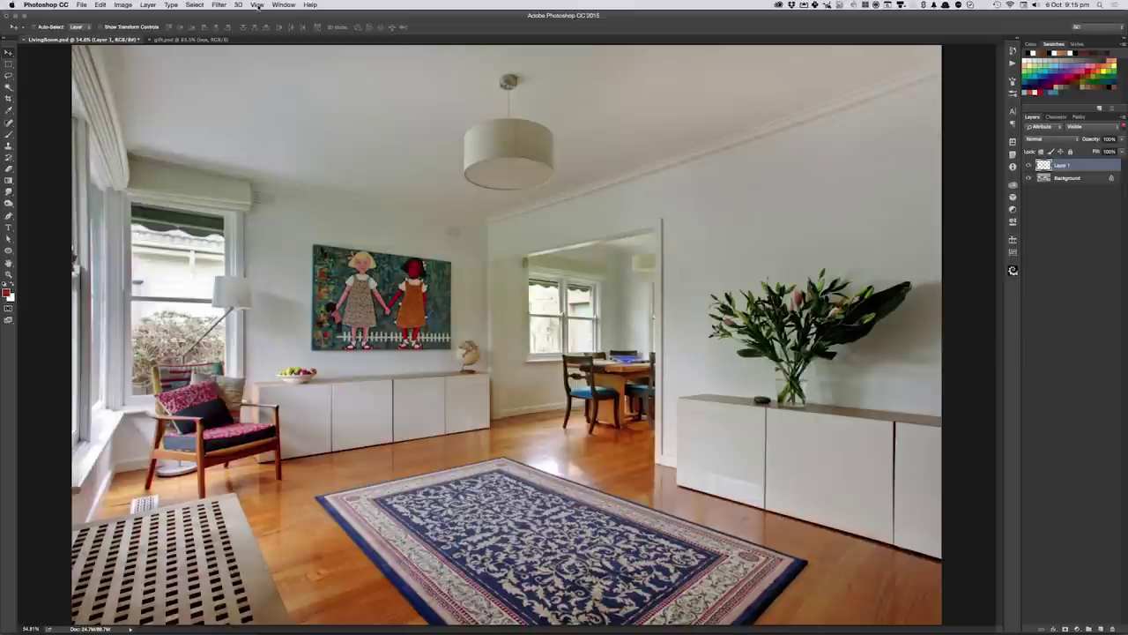
click(219, 5)
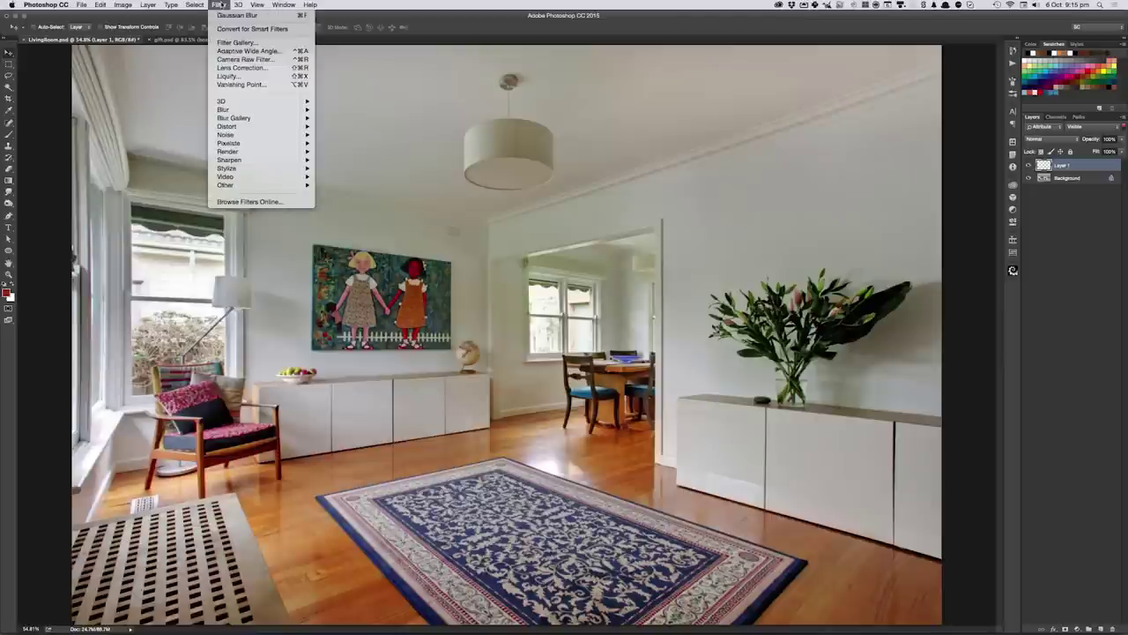
- Reopen Vanishing Point on Layer 1 and choose its Marquee tool
click(238, 89)
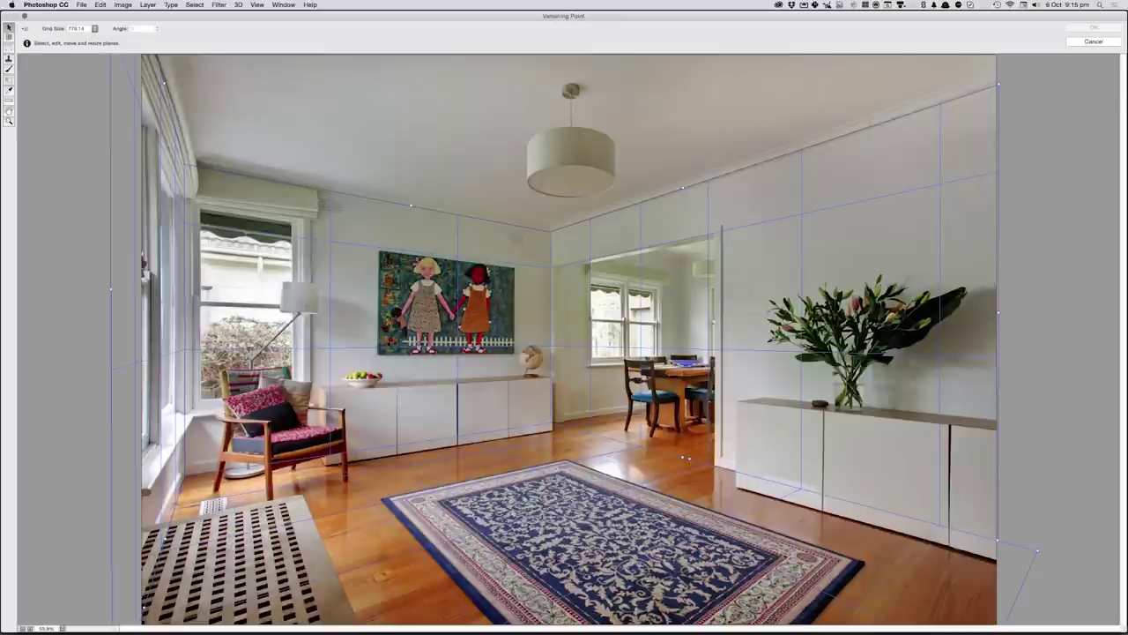
click(9, 50)
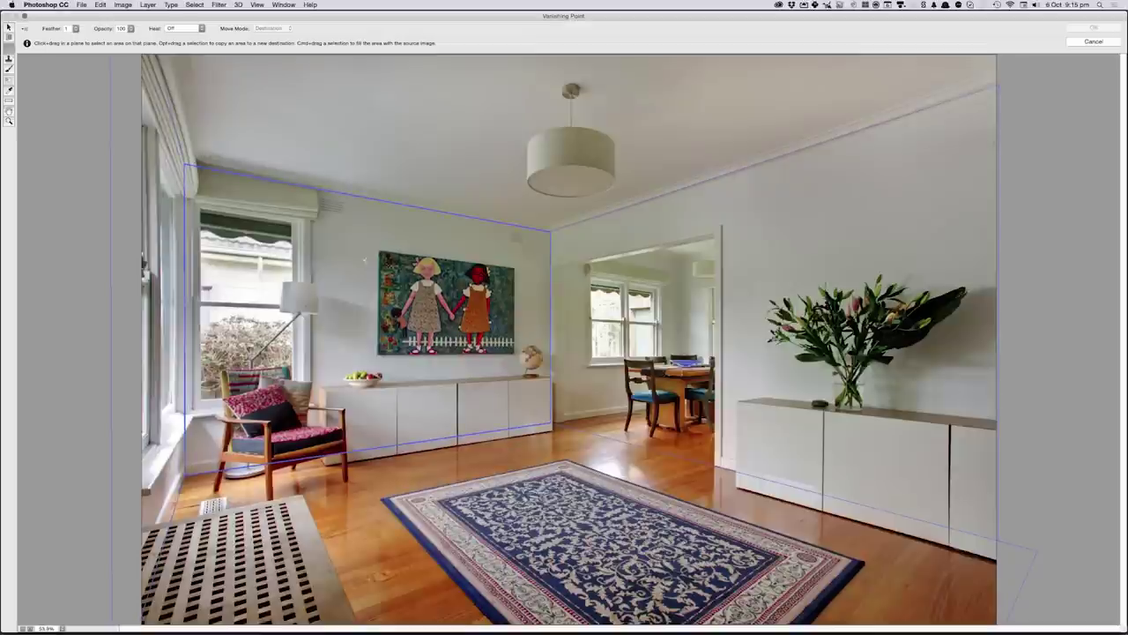
- Marquee the two-girls painting on the left wall and pull out a floating perspective copy
drag(376, 249, 514, 353)
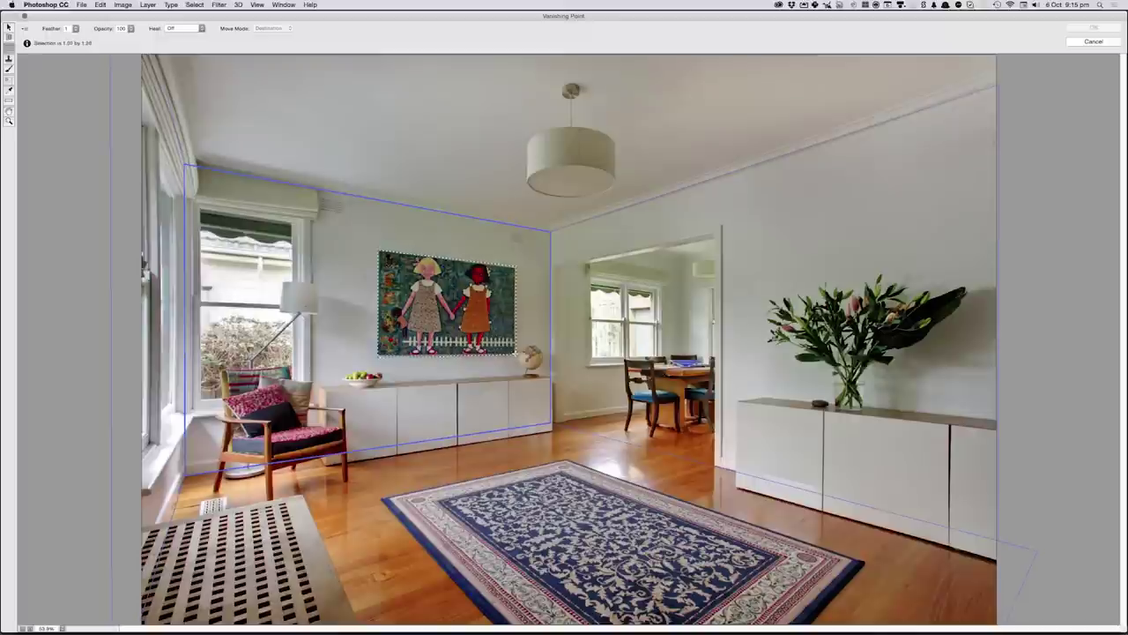
drag(515, 353, 516, 354)
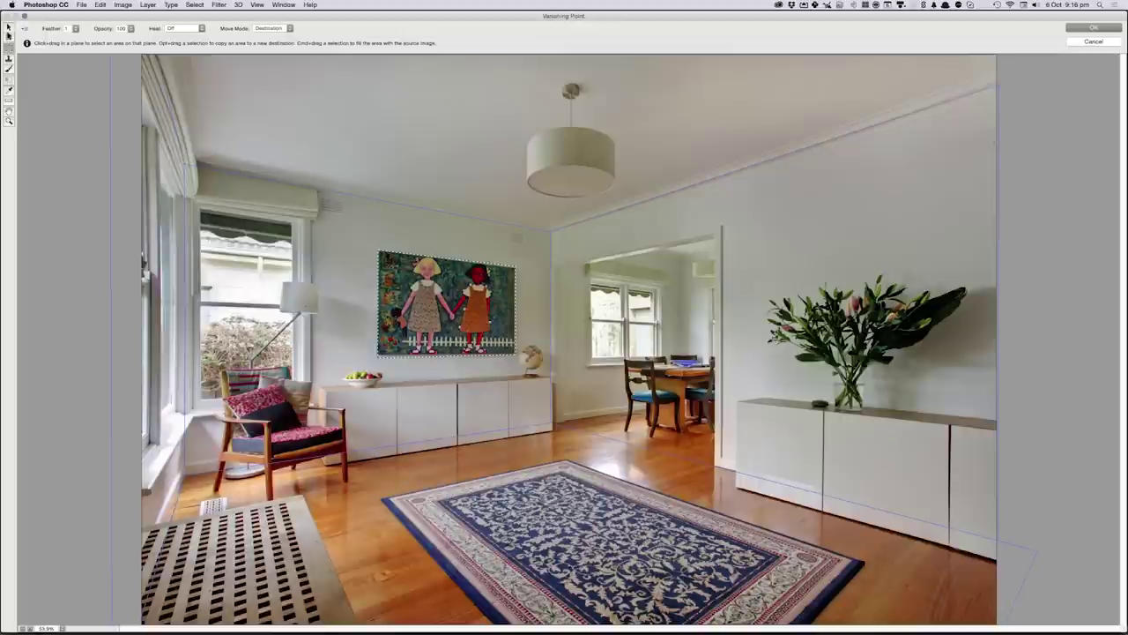
click(9, 28)
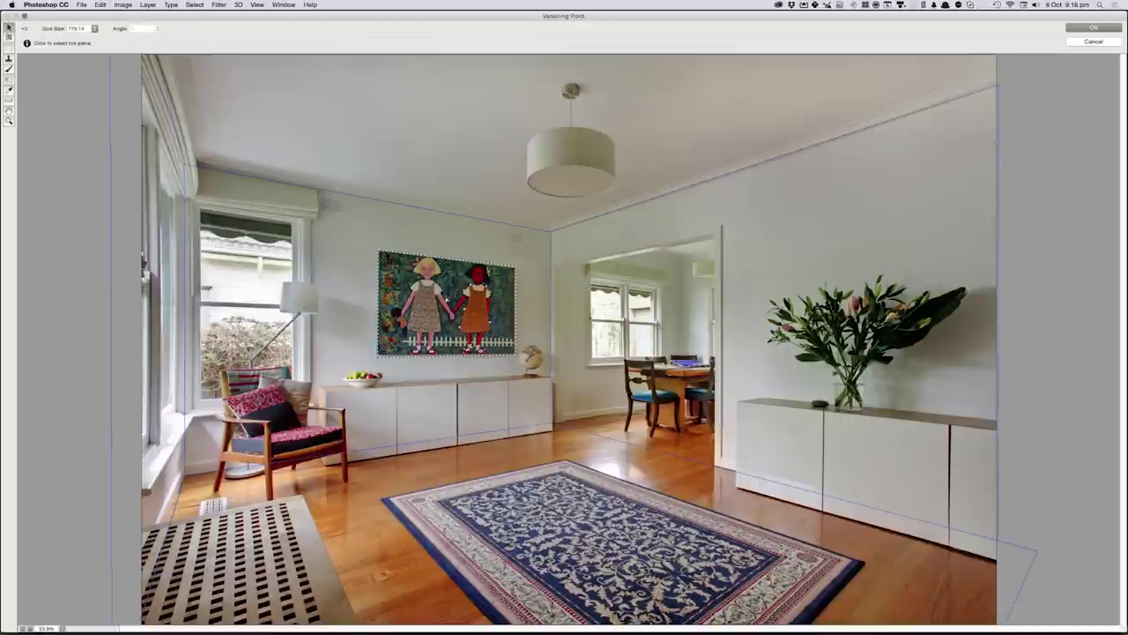
key(alt)
click(9, 49)
key(super)
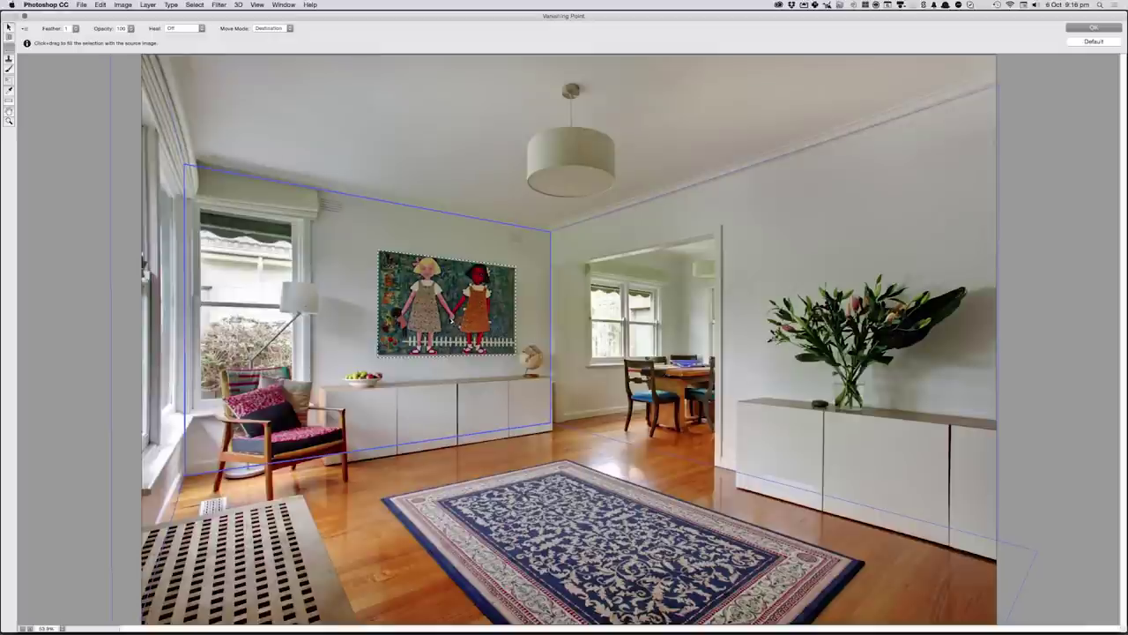
mouse_move(451, 319)
mouse_down()
mouse_move(314, 287)
mouse_move(403, 407)
mouse_up()
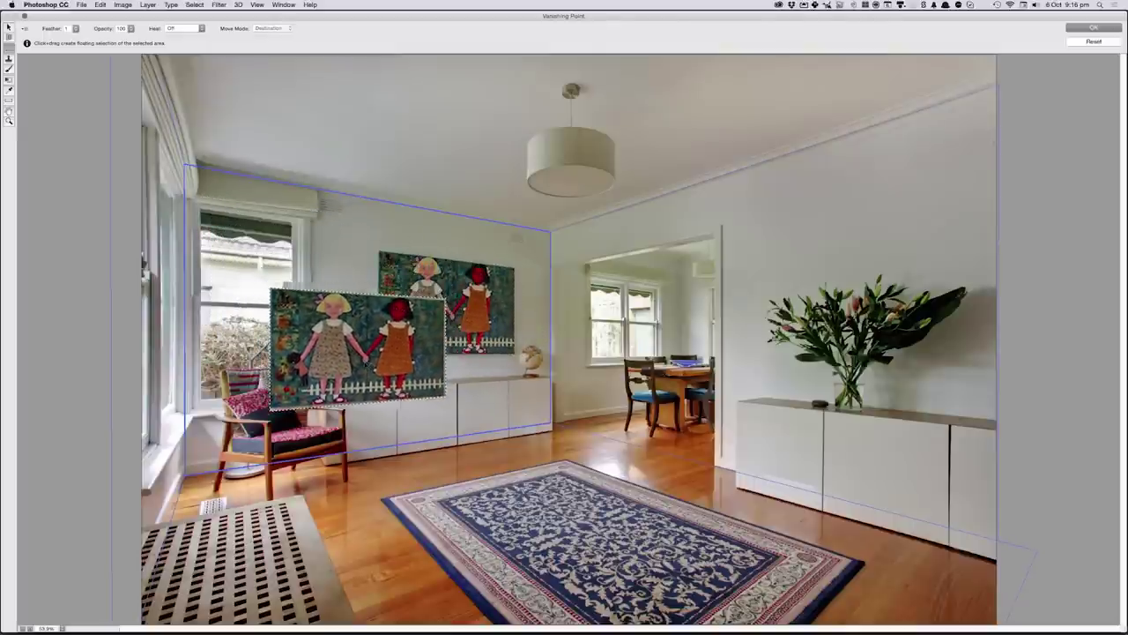
- Drag the floating painting copy around the corner onto the right wall above the vase
mouse_move(403, 407)
mouse_down()
mouse_move(458, 324)
mouse_move(668, 306)
mouse_move(741, 269)
mouse_move(833, 254)
mouse_move(892, 249)
mouse_move(920, 264)
mouse_up()
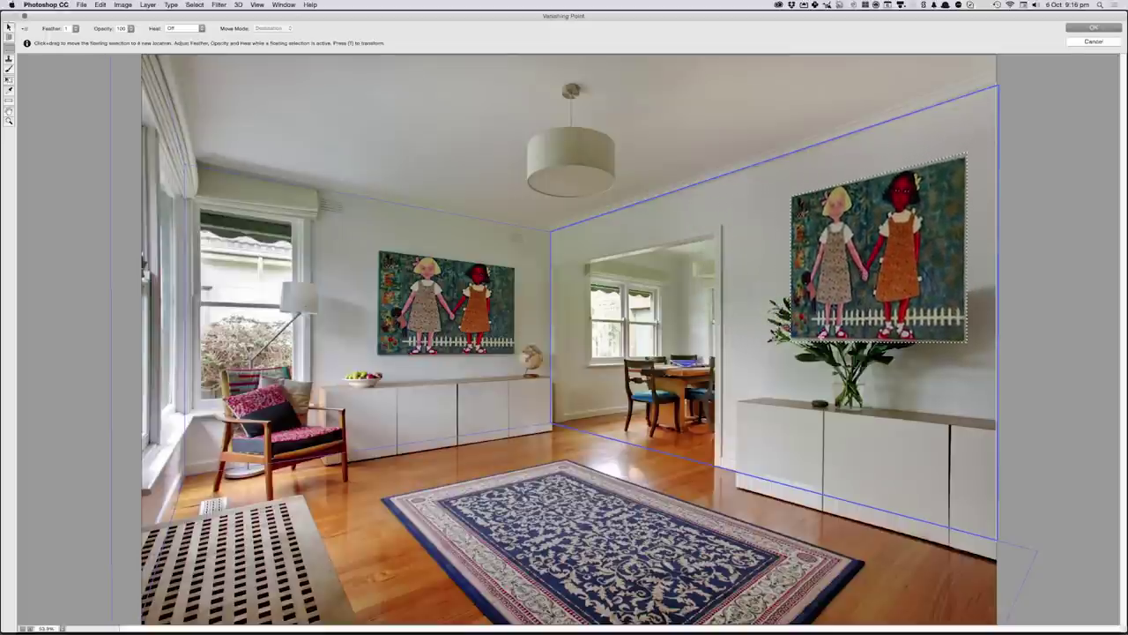
- Scale down and reposition the painting copy on the right wall so the vase shows
key(alt)
key(t)
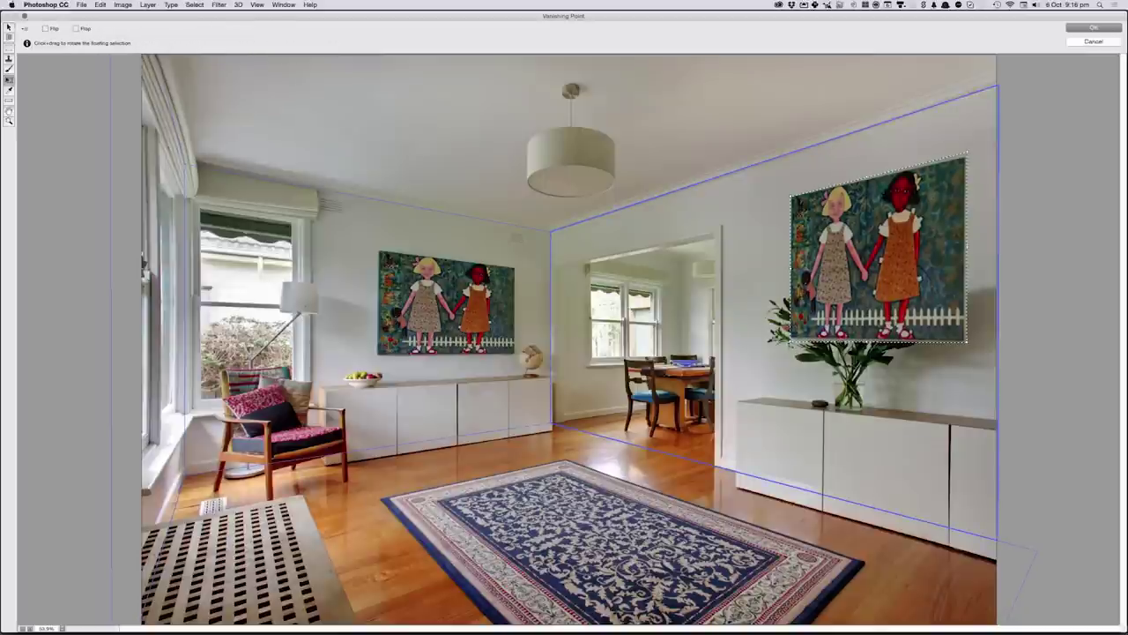
drag(792, 341, 872, 257)
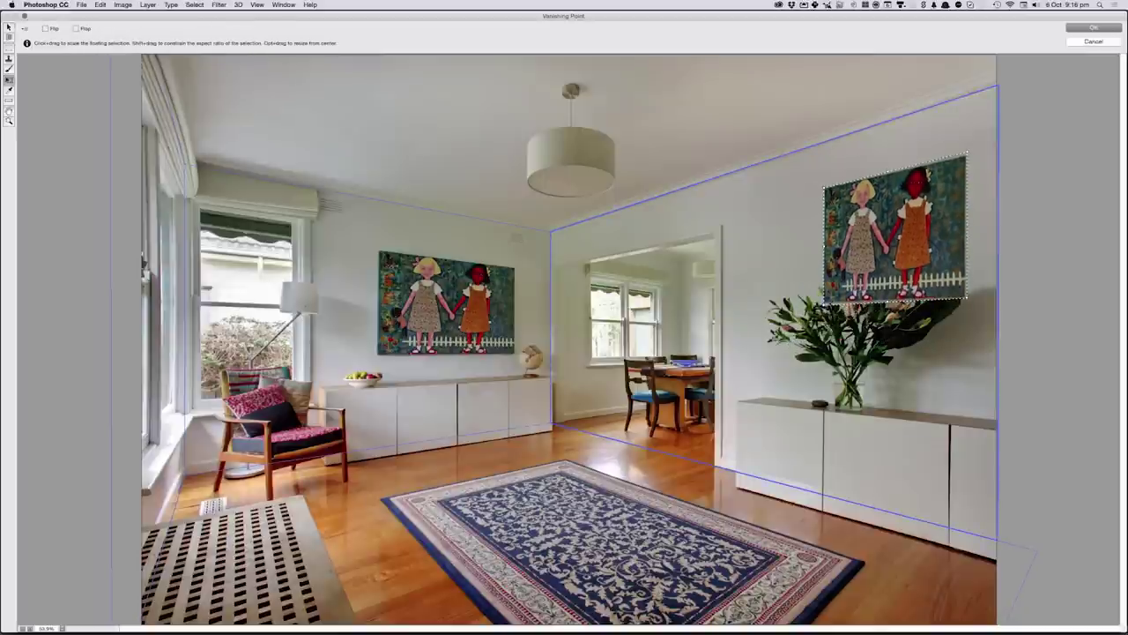
drag(918, 209, 952, 260)
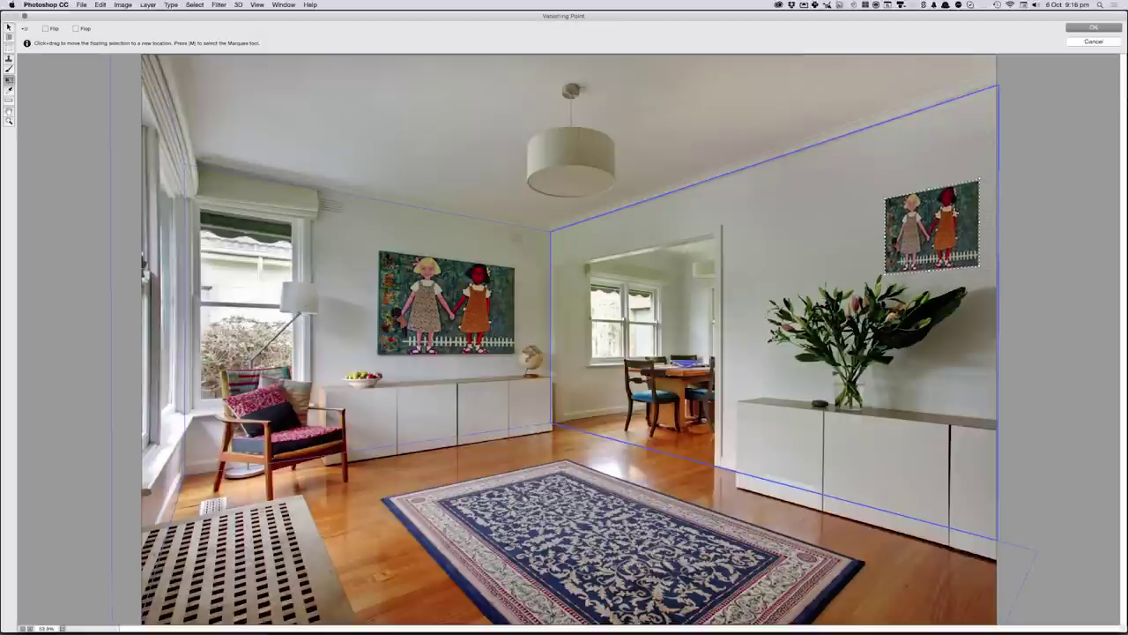
drag(981, 179, 940, 284)
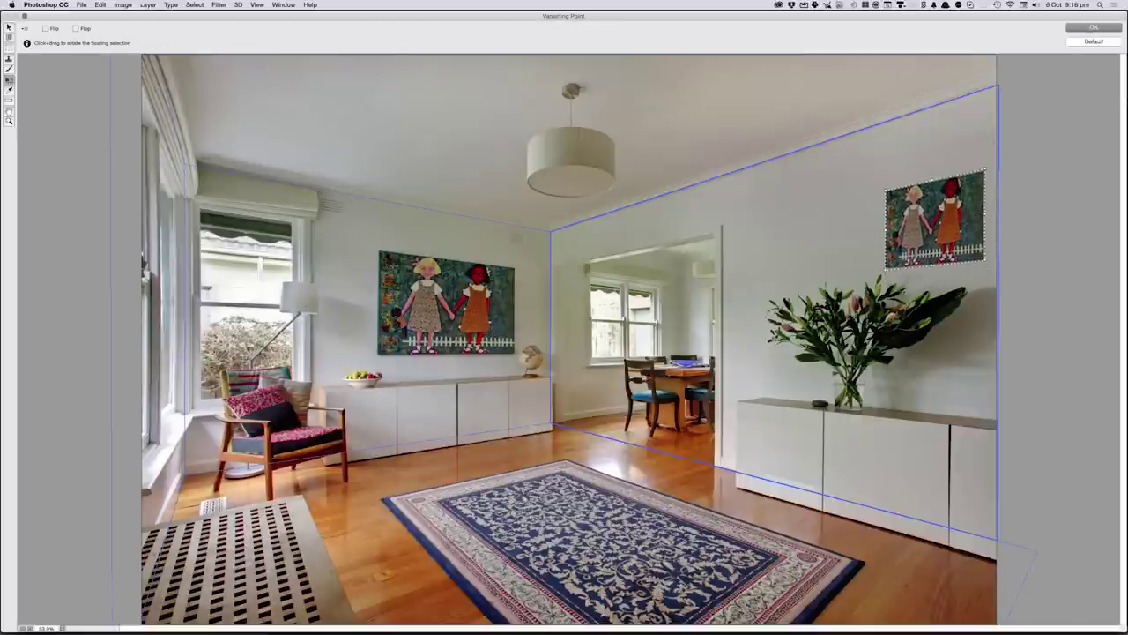
- Hide edges and nudge the painting copy slightly left into its final spot
key(super+h)
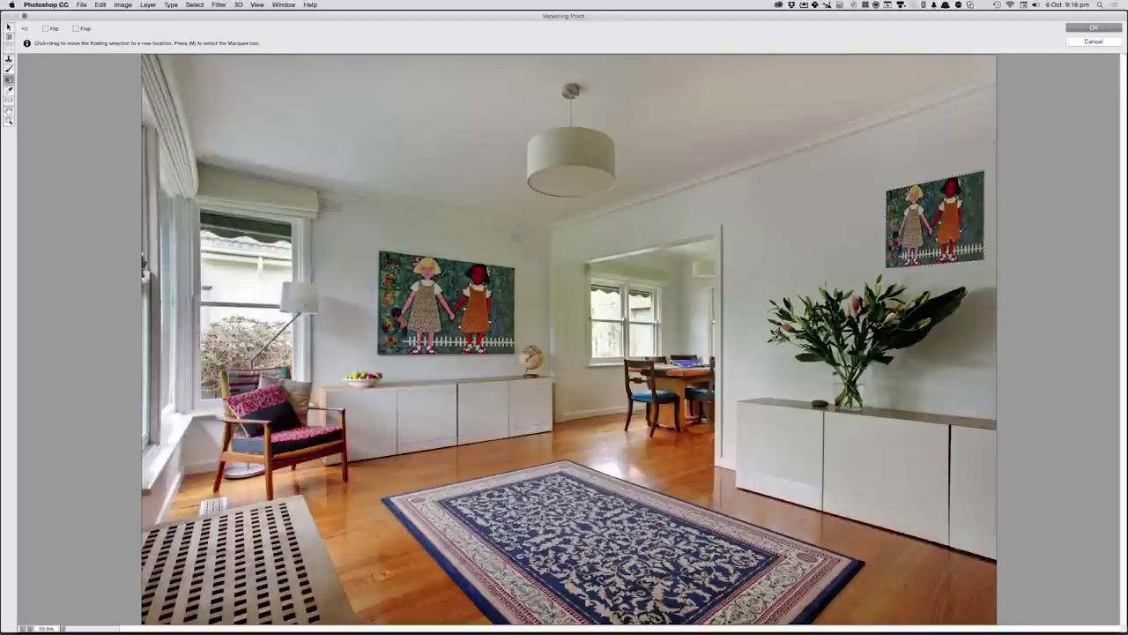
drag(955, 227, 946, 227)
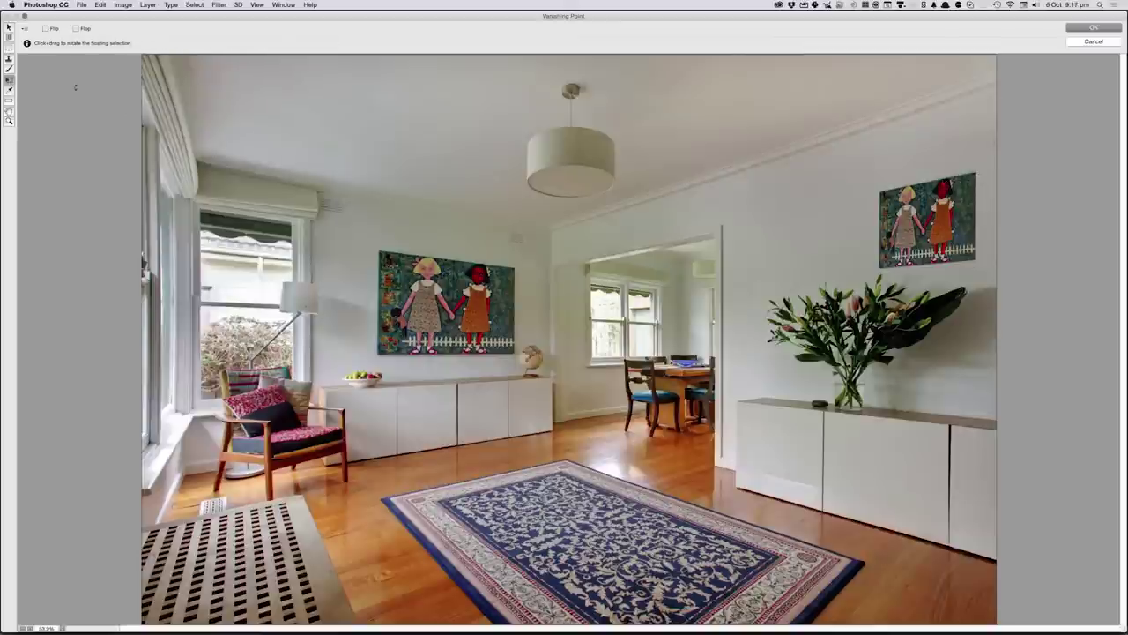
key(m)
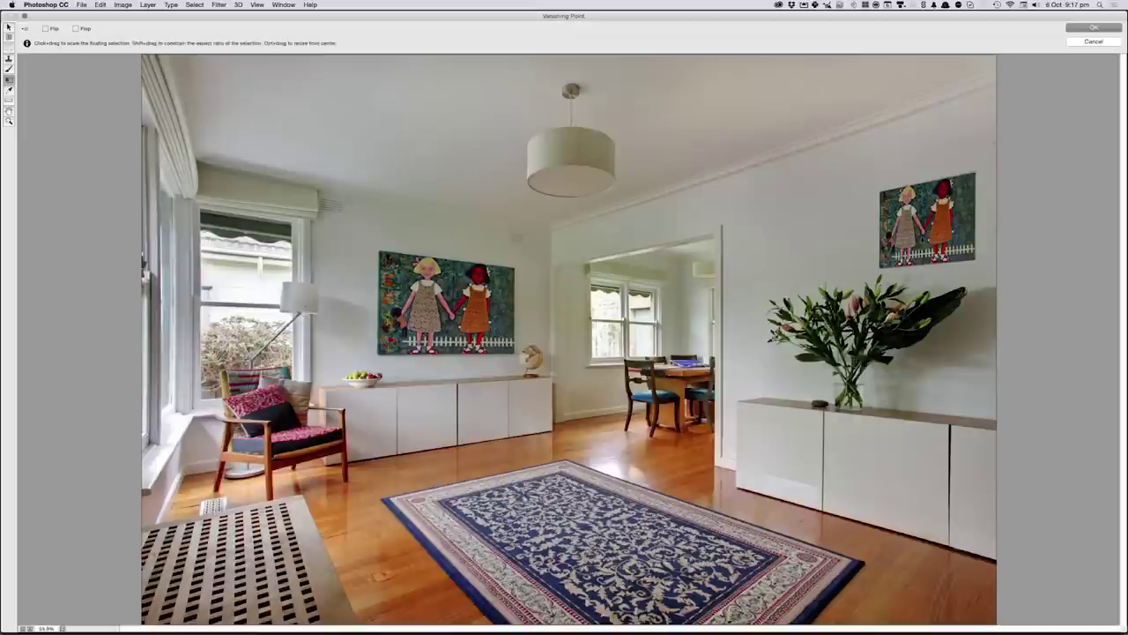
click(176, 31)
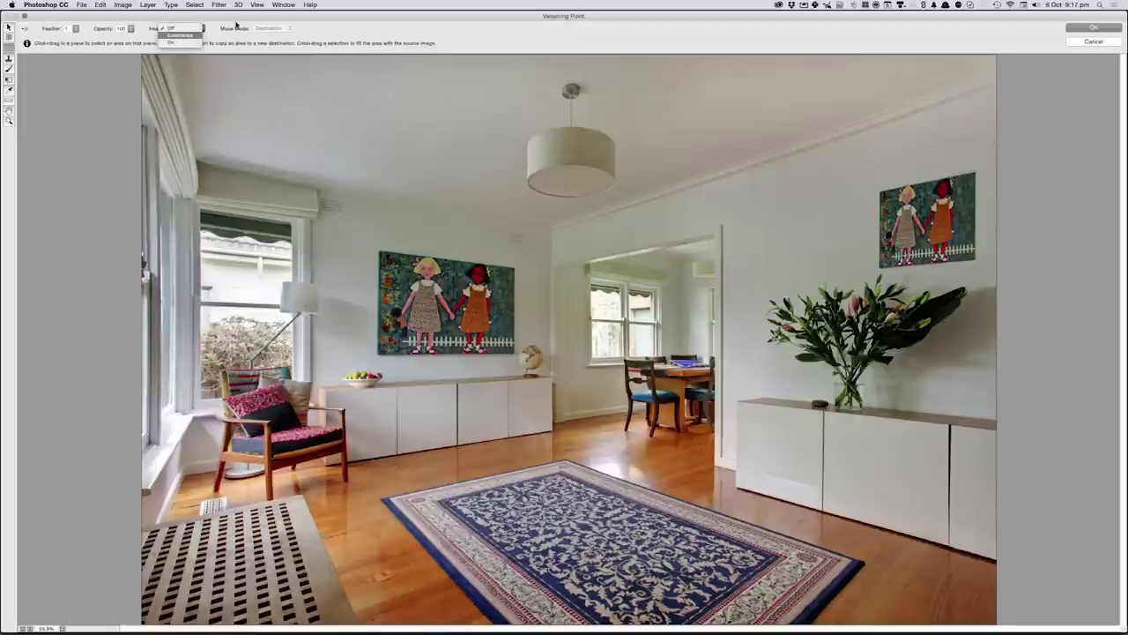
- Set Heal to Luminance, drop the painting copy, and trial-move a right-wall selection
click(182, 37)
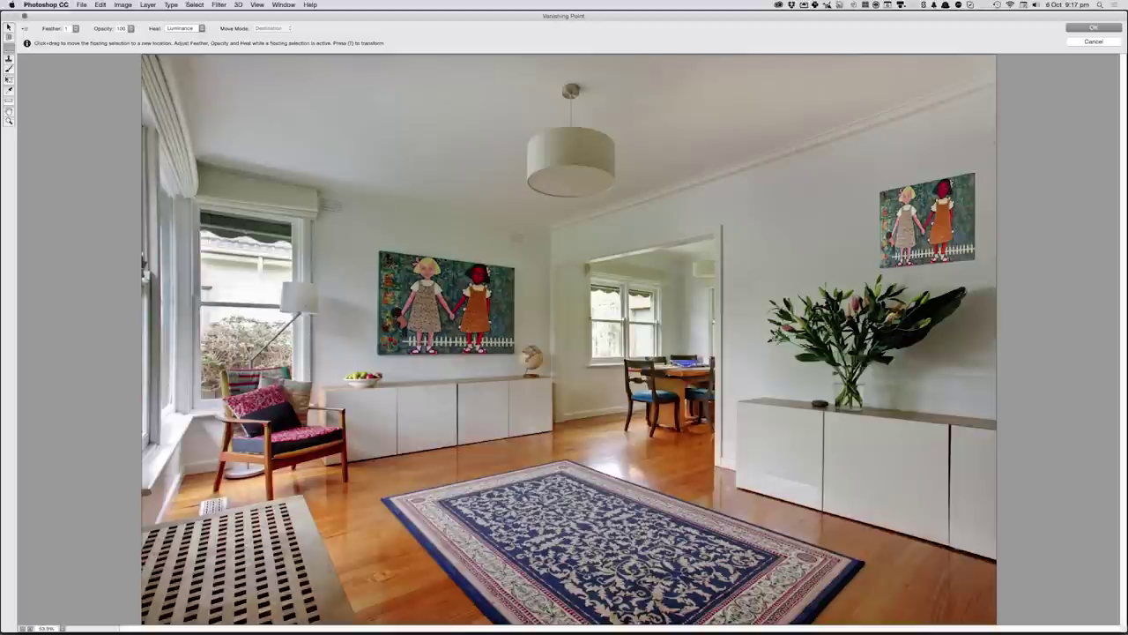
click(723, 344)
drag(724, 187, 987, 545)
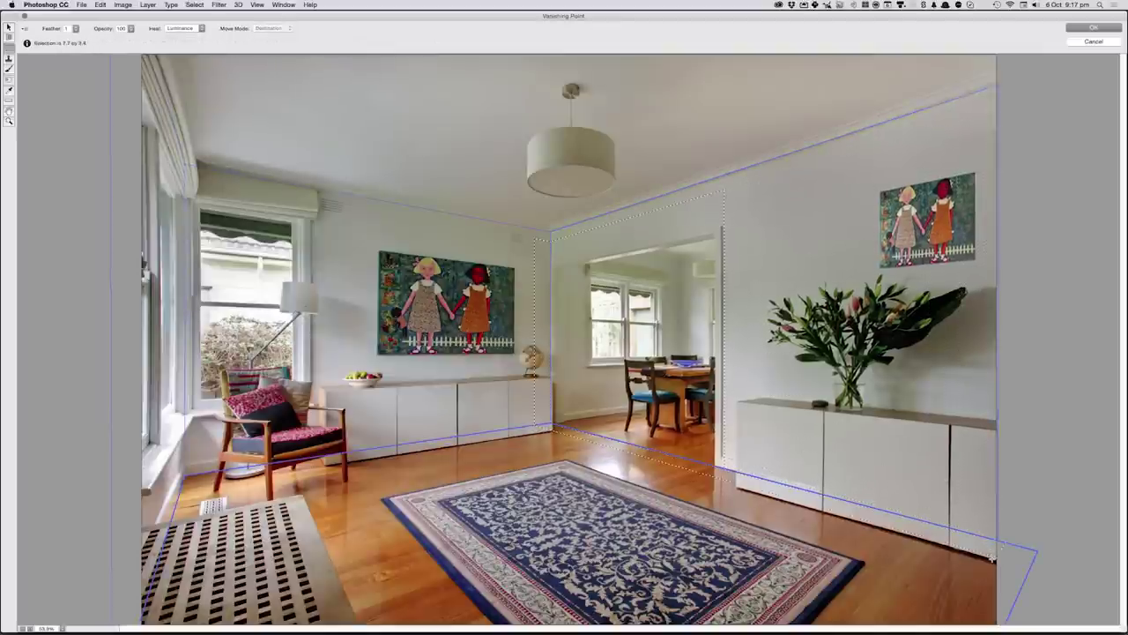
drag(855, 344, 636, 326)
key(ctrl+h)
- Select the right-wall area with painting and flowers, float a copy back over it, and deselect
drag(991, 100, 721, 401)
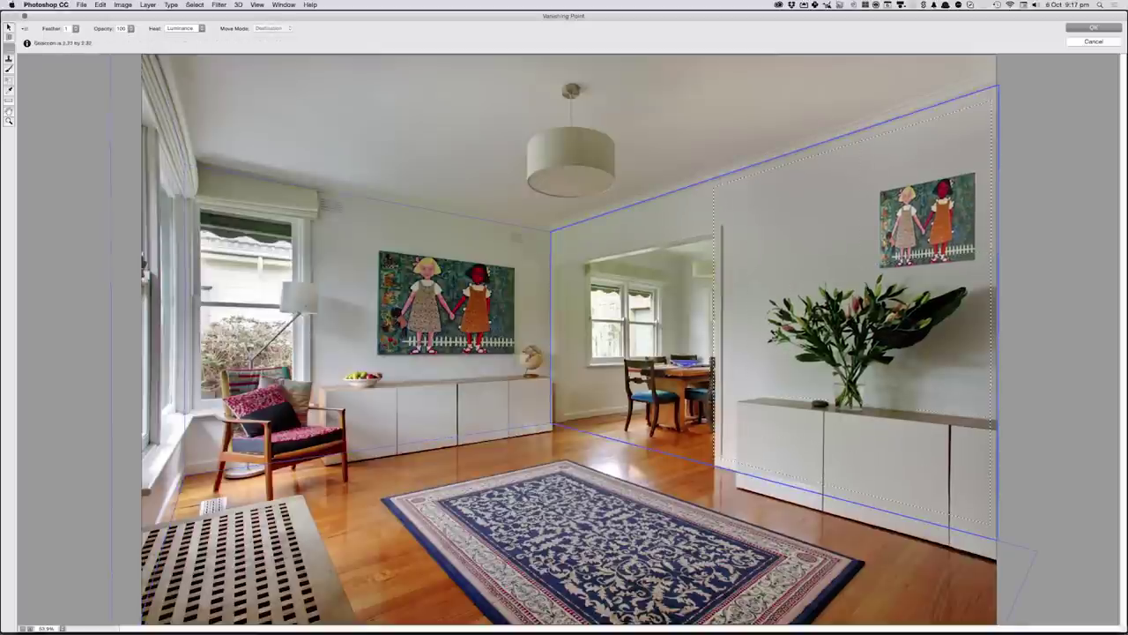
drag(712, 401, 723, 401)
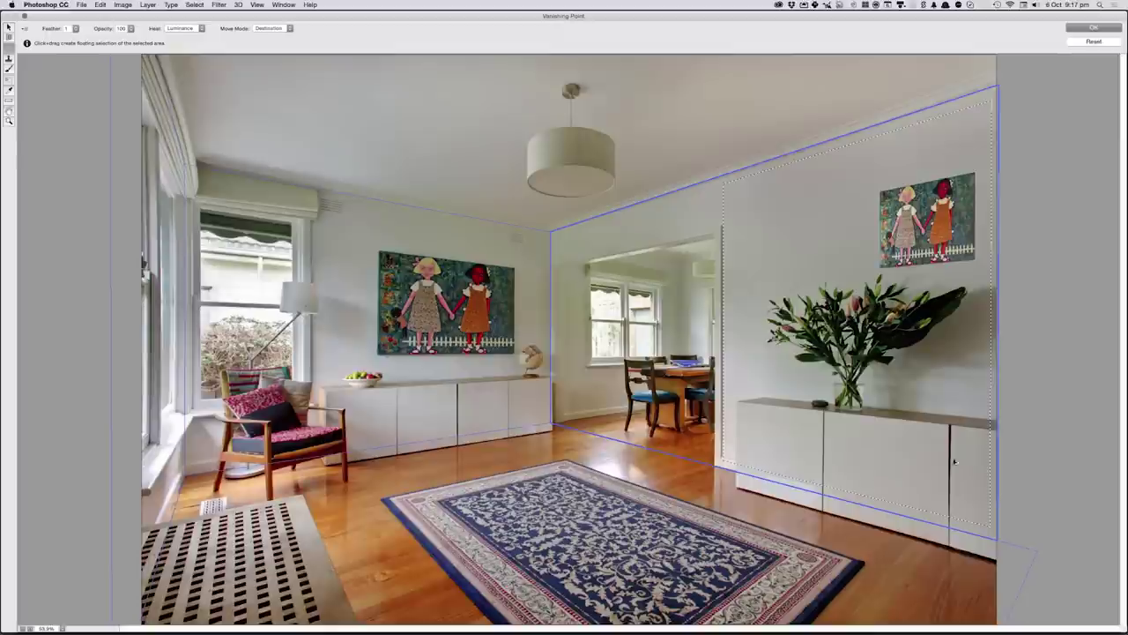
mouse_move(954, 460)
mouse_down()
mouse_move(644, 421)
mouse_move(904, 434)
mouse_up()
drag(917, 432, 956, 413)
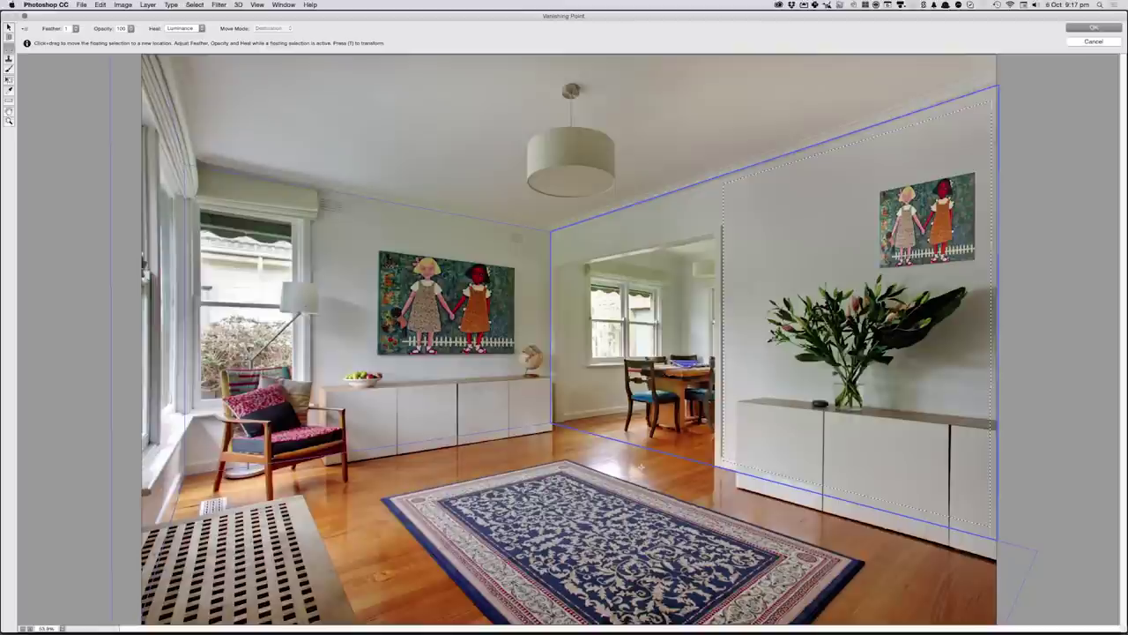
key(super+d)
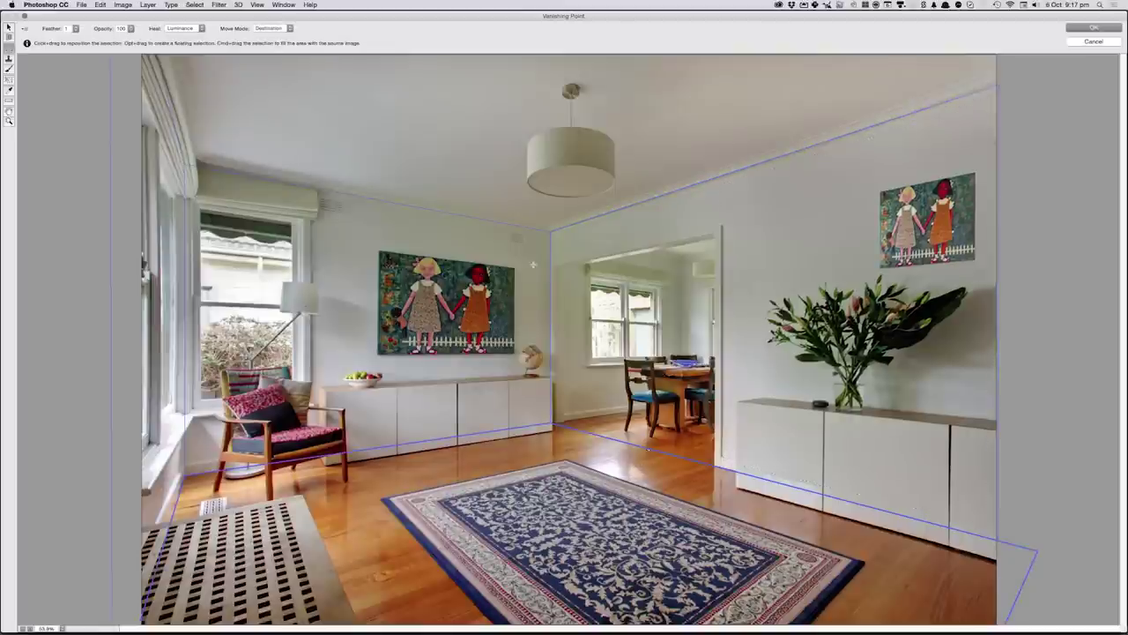
- Keep Move Mode on Destination and marquee the left-wall painting, undoing a trial nudge
click(269, 29)
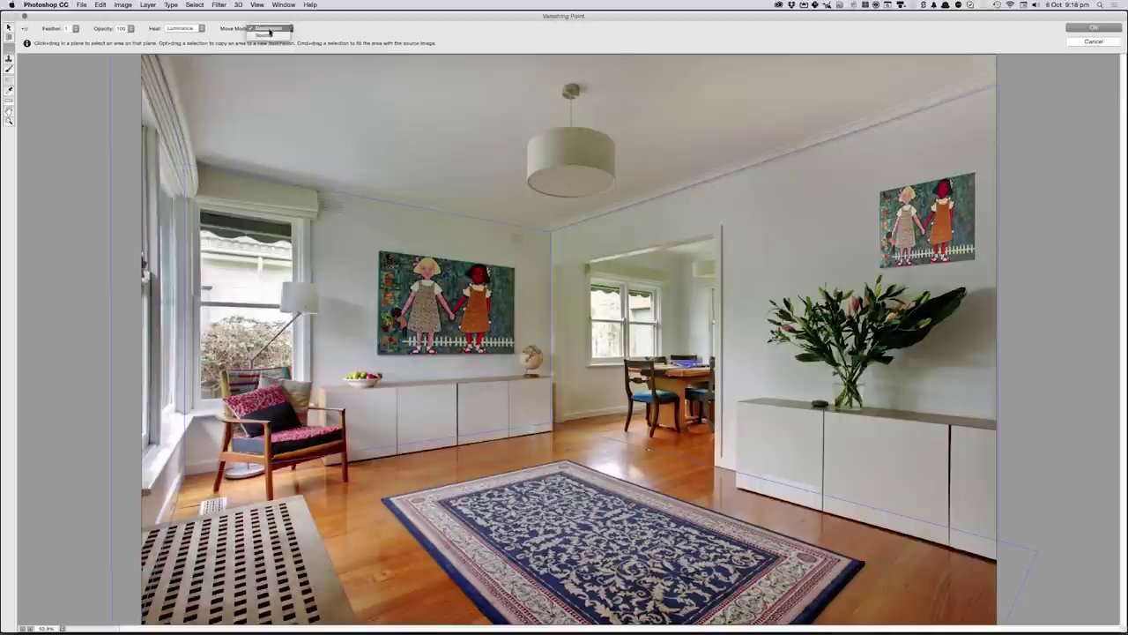
click(272, 29)
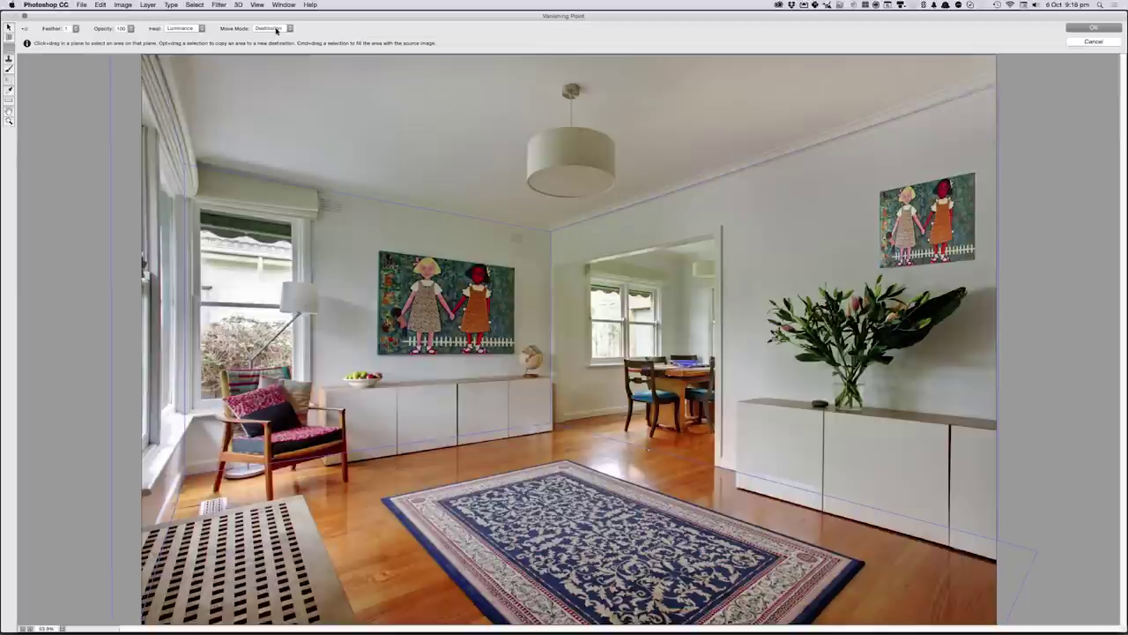
drag(378, 250, 516, 357)
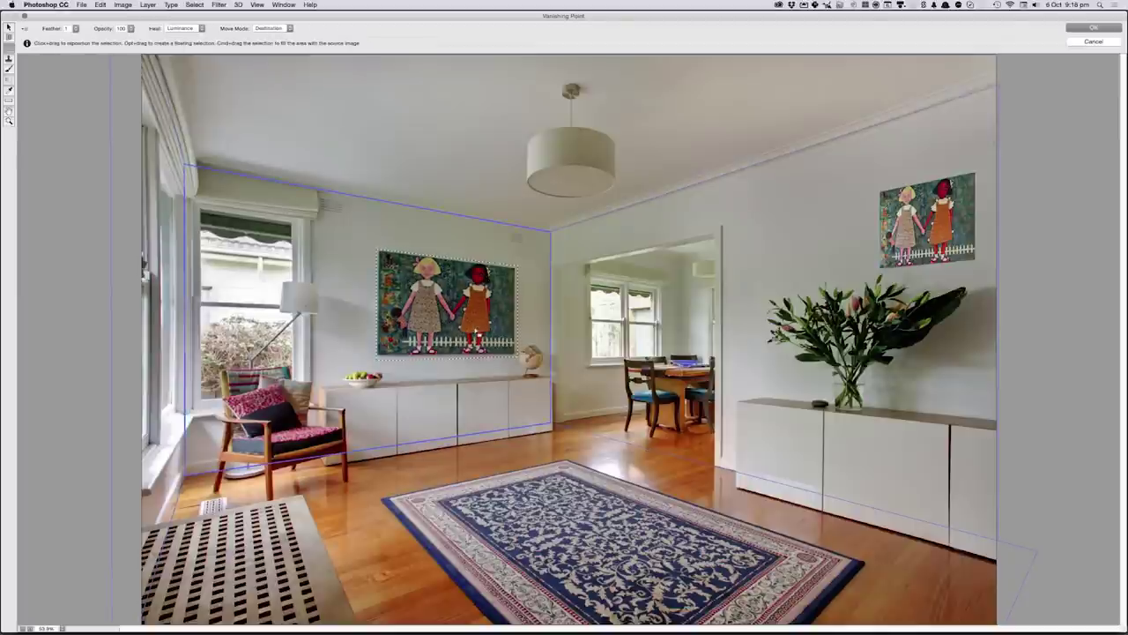
key(alt)
drag(477, 331, 467, 329)
key(ctrl+z)
- Fill the selection with wall content from below, then copy the painting left along the wall
drag(472, 328, 536, 394)
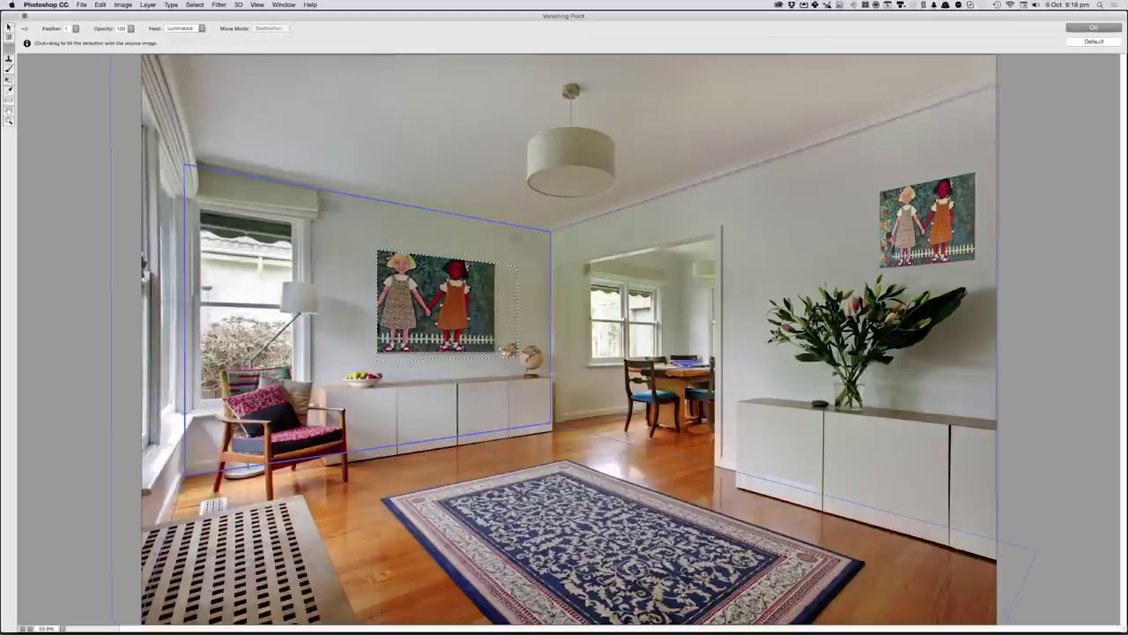
mouse_move(536, 394)
mouse_down()
mouse_move(561, 388)
mouse_move(543, 411)
mouse_up()
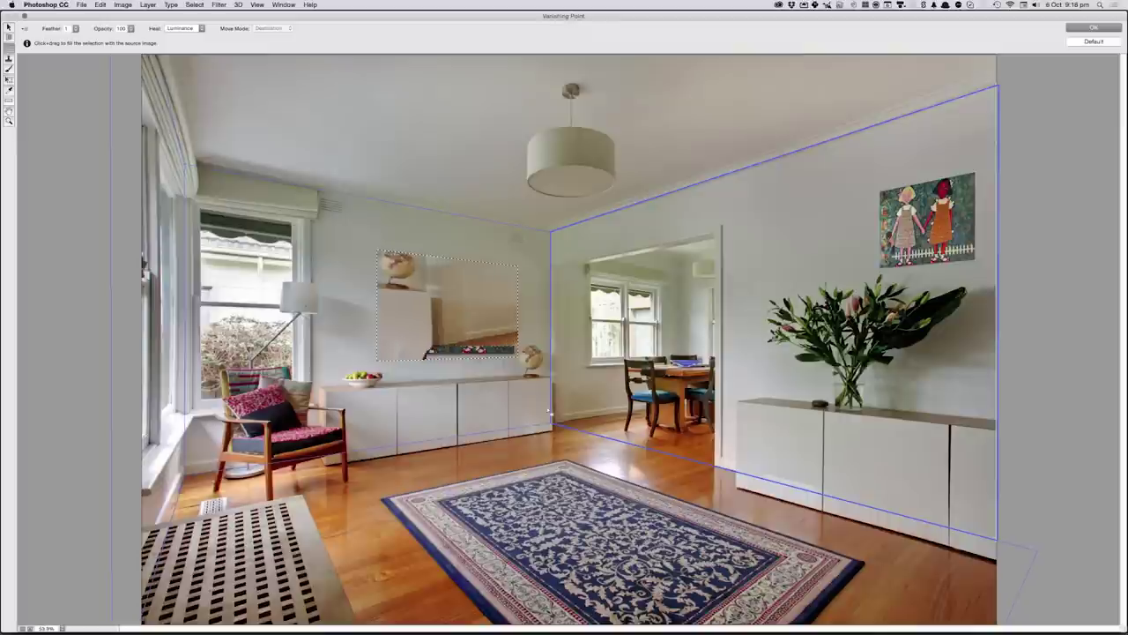
drag(543, 411, 542, 381)
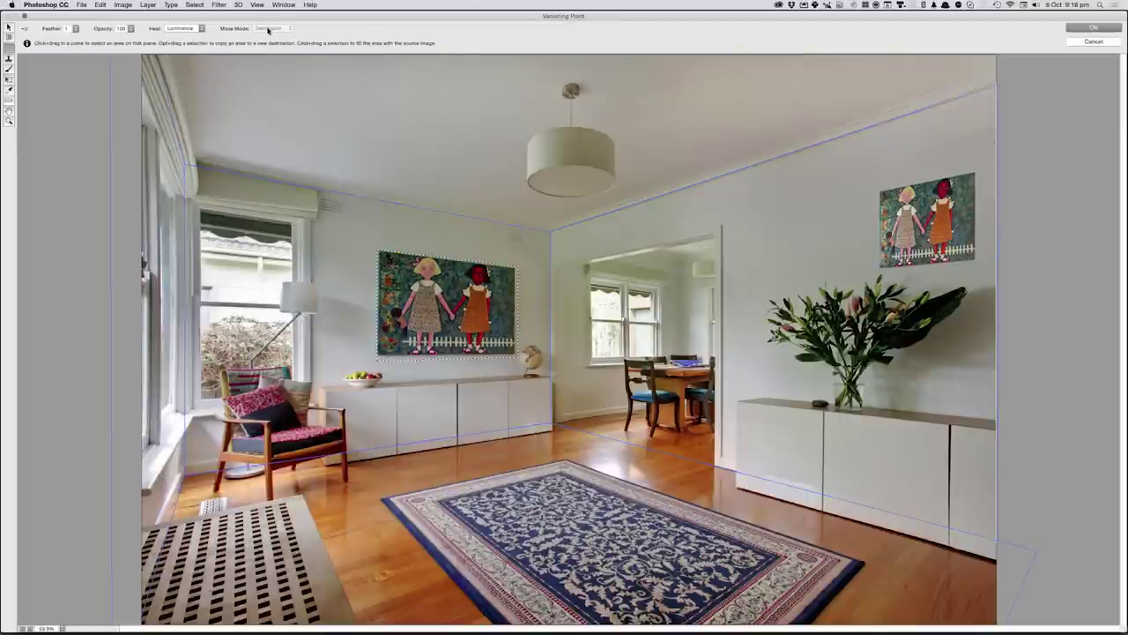
drag(507, 304, 370, 298)
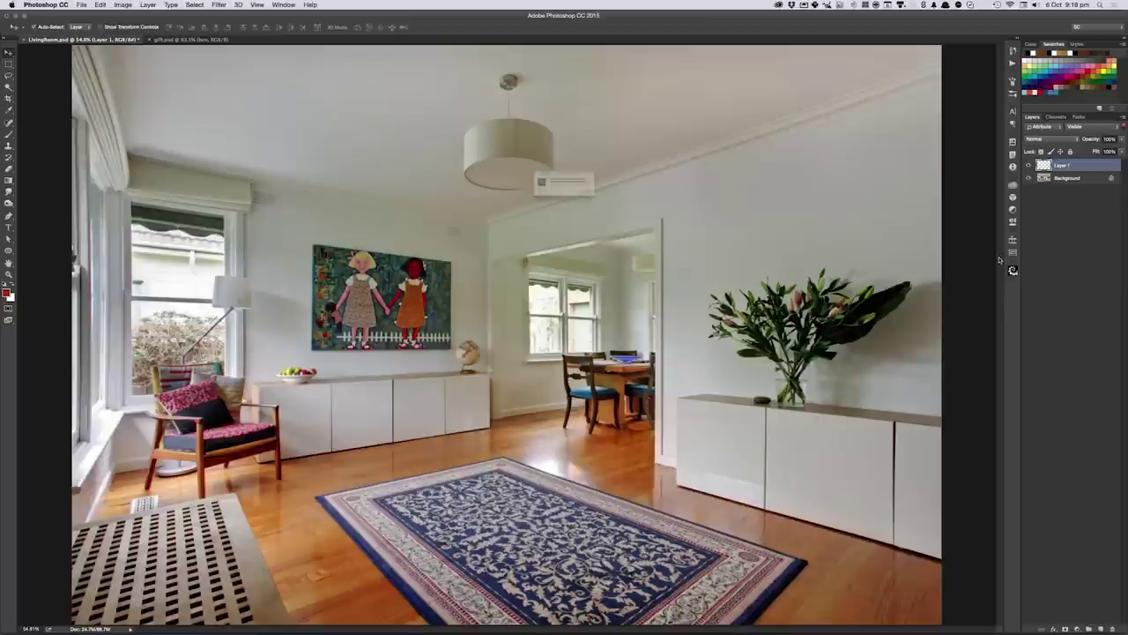
- Dismiss the alert and reopen Filter > Vanishing Point on the photo
click(626, 208)
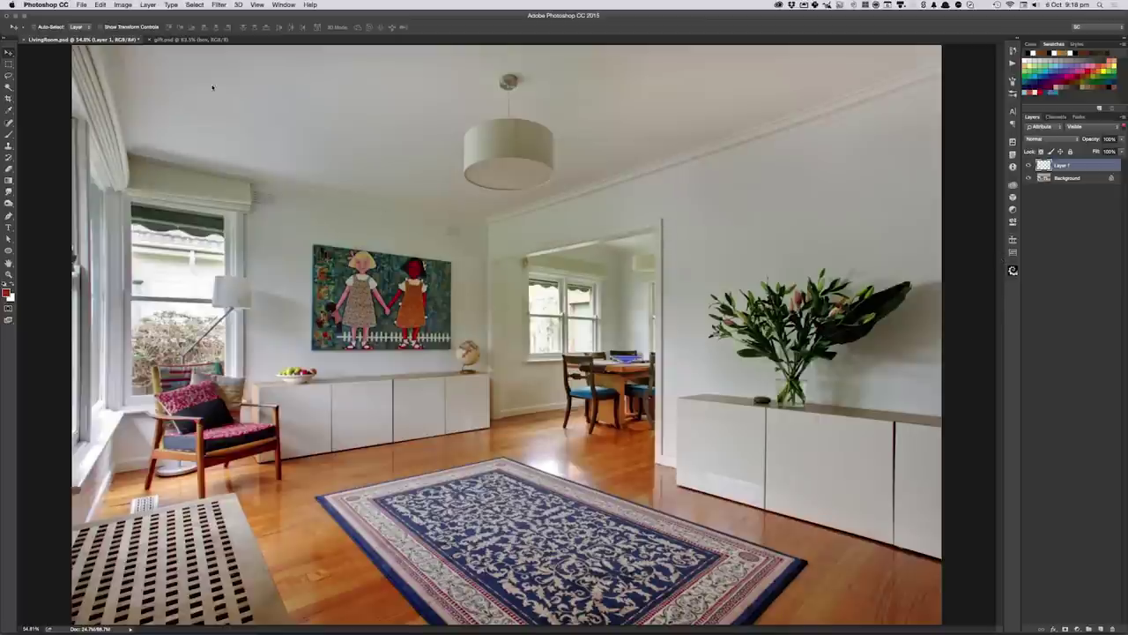
click(219, 5)
click(237, 85)
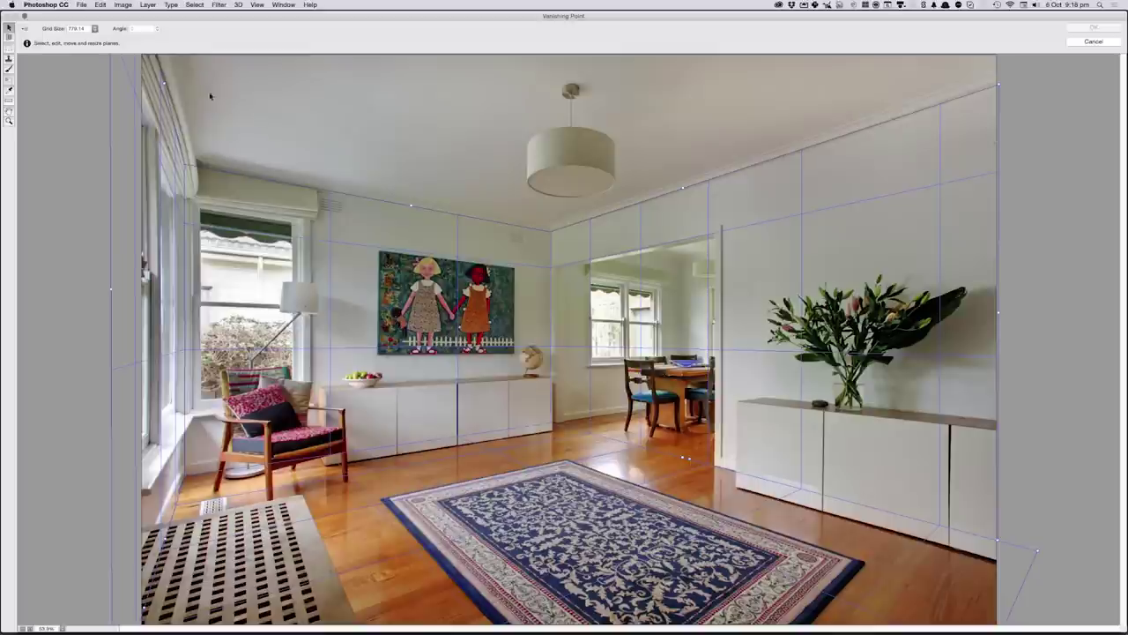
- Switch to the Vanishing Point Stamp tool with diameter 100, hardness 50 and healing off
key(m)
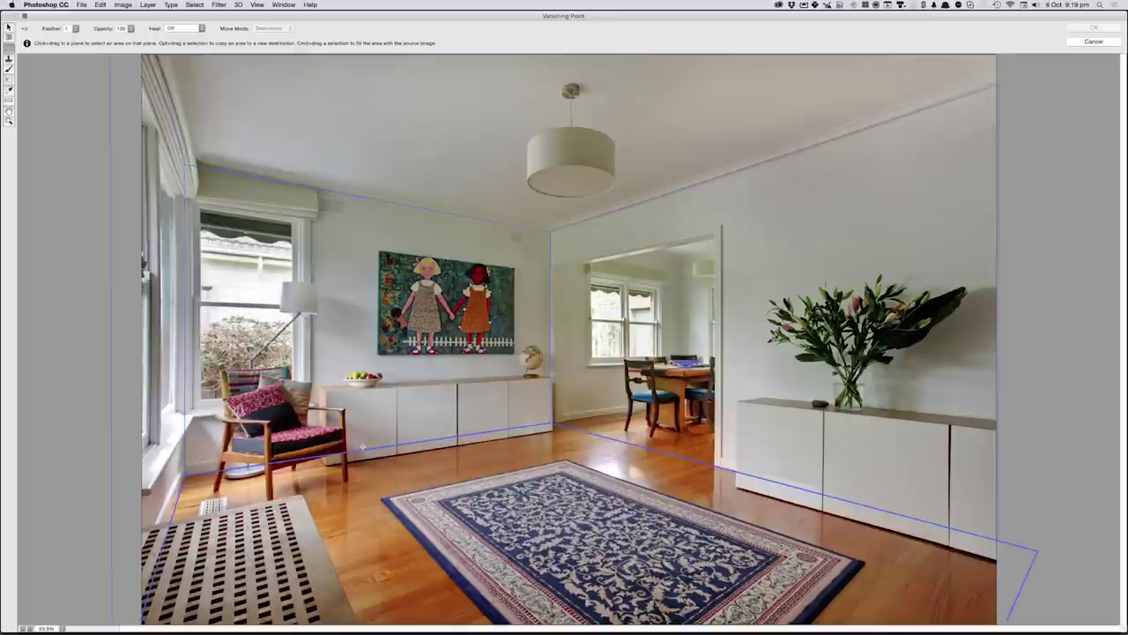
key(s)
key(s)
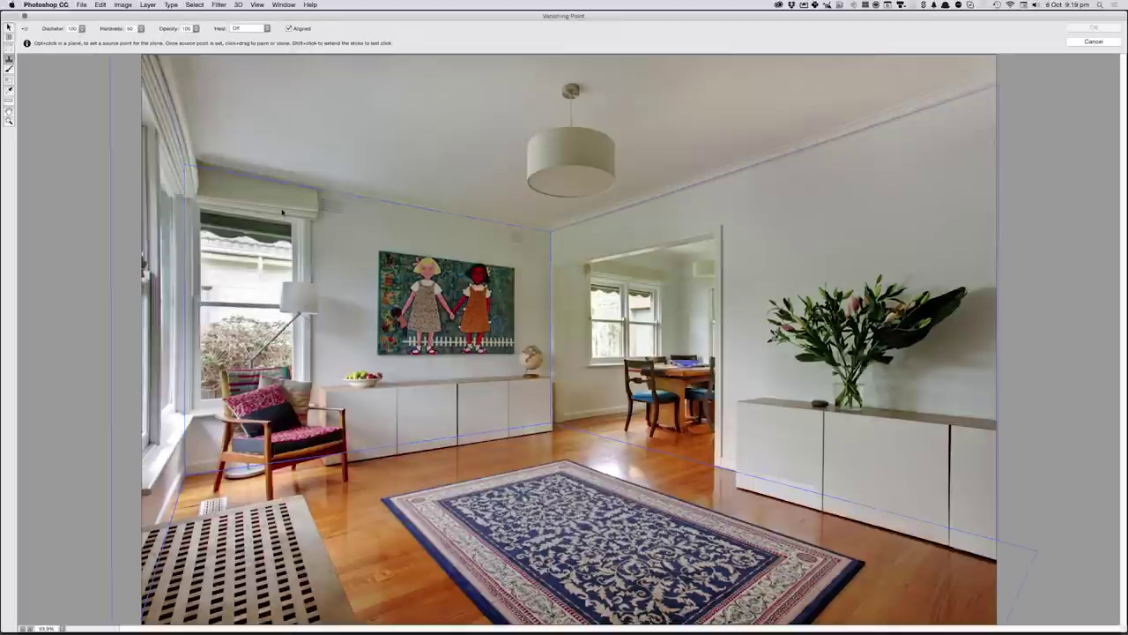
key(m)
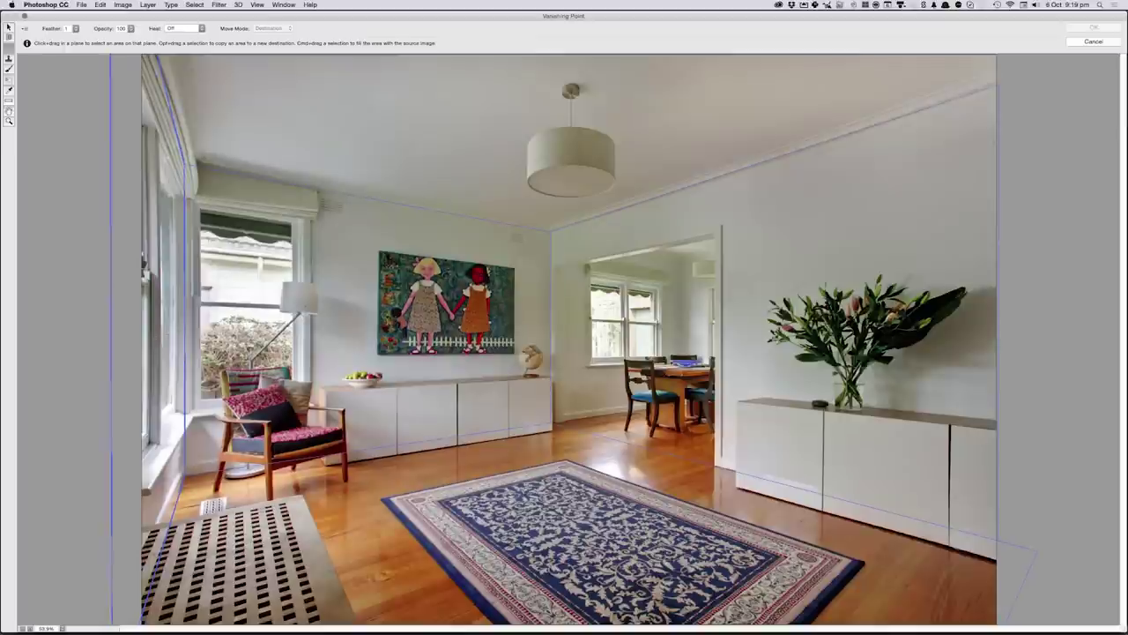
click(8, 60)
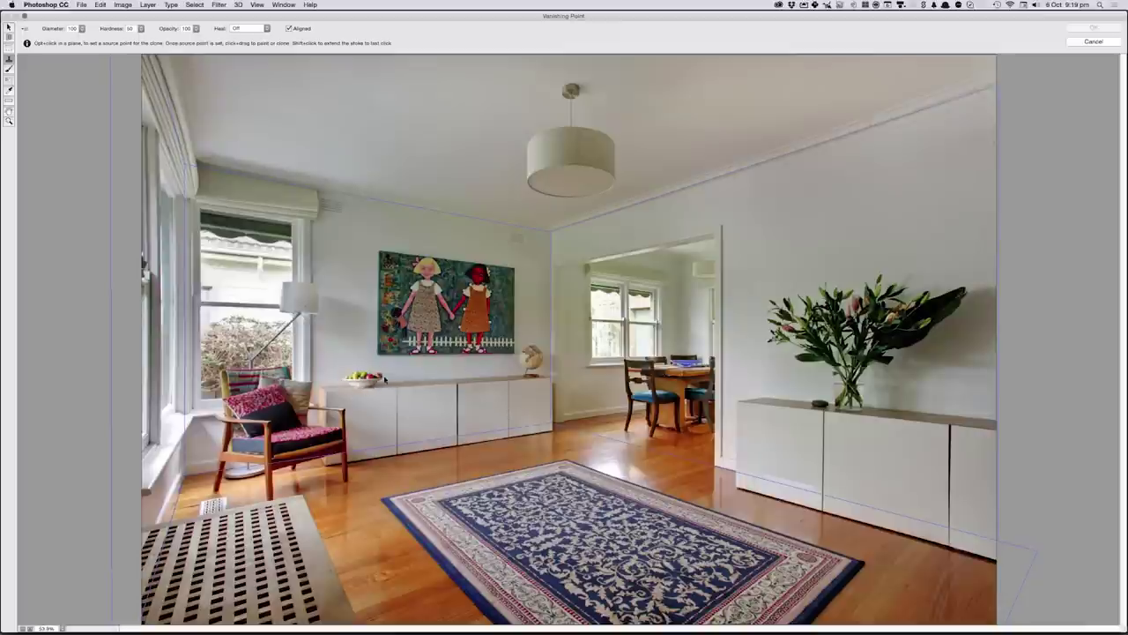
key(alt)
- Clone a second fruit bowl further along the sideboard with an enlarged clone brush
drag(397, 388, 185, 319)
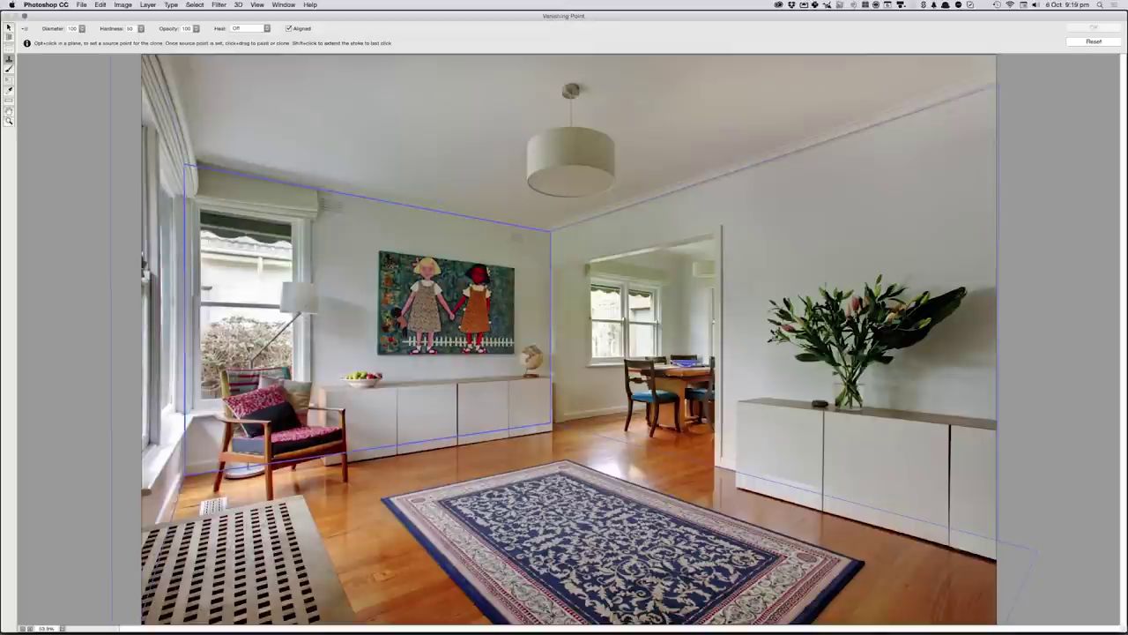
alt+click(351, 379)
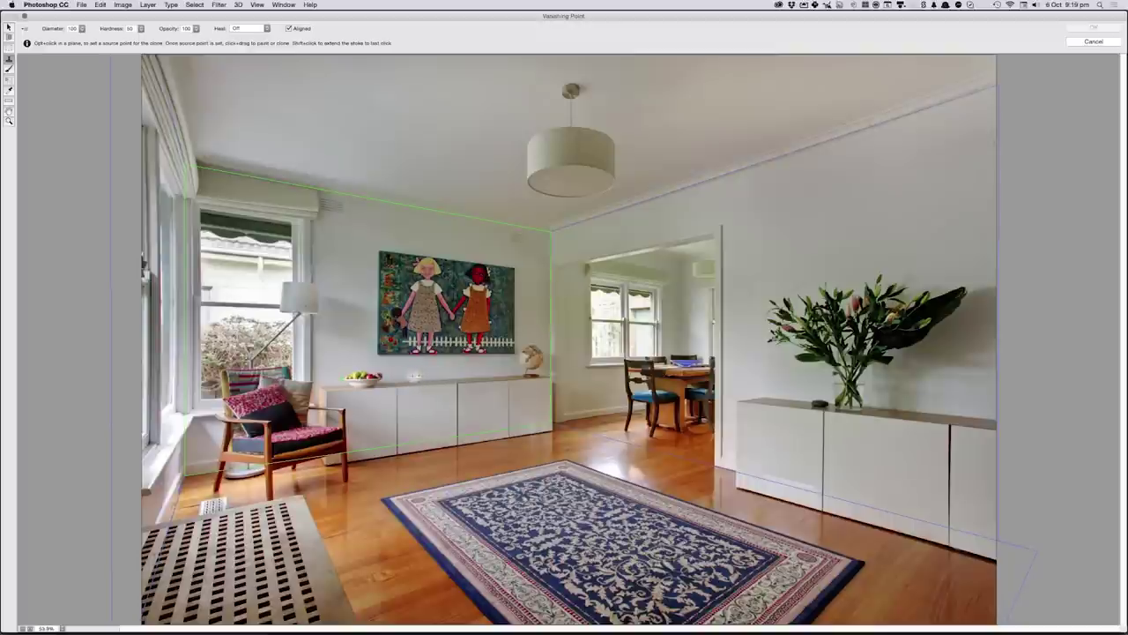
key(bracketright)
key(bracketright)
key(bracketright)
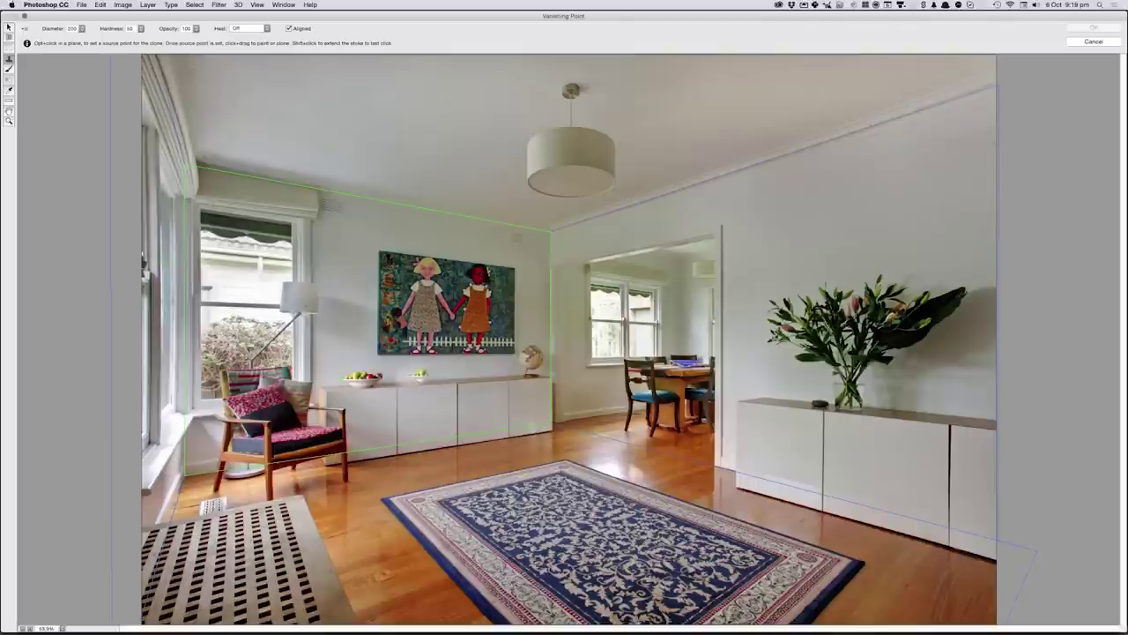
drag(419, 375, 441, 375)
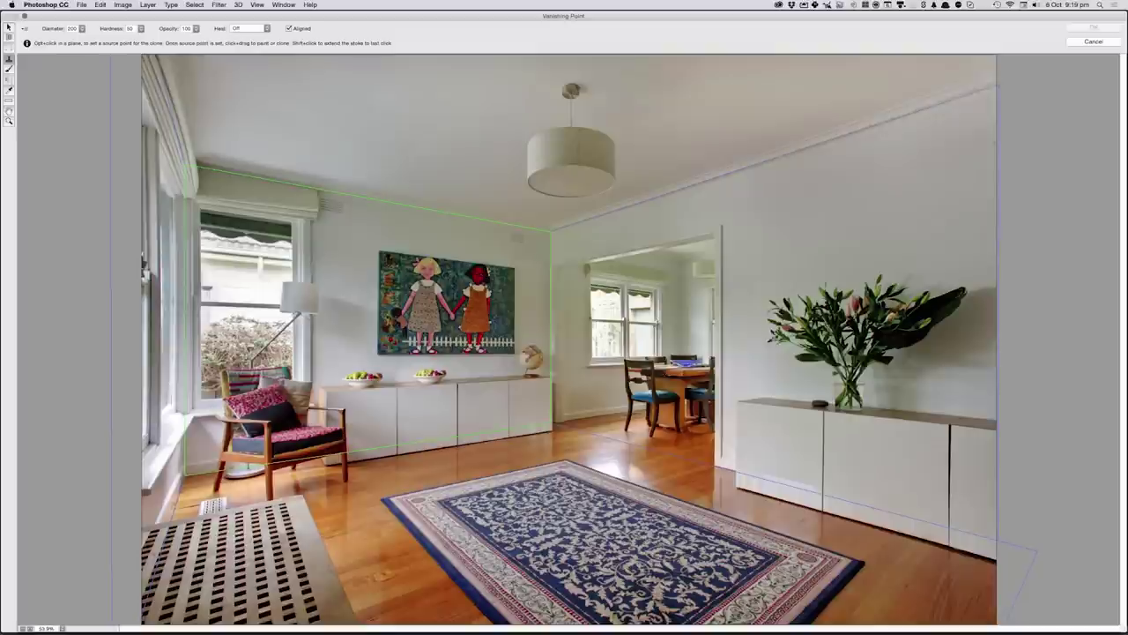
drag(429, 374, 442, 381)
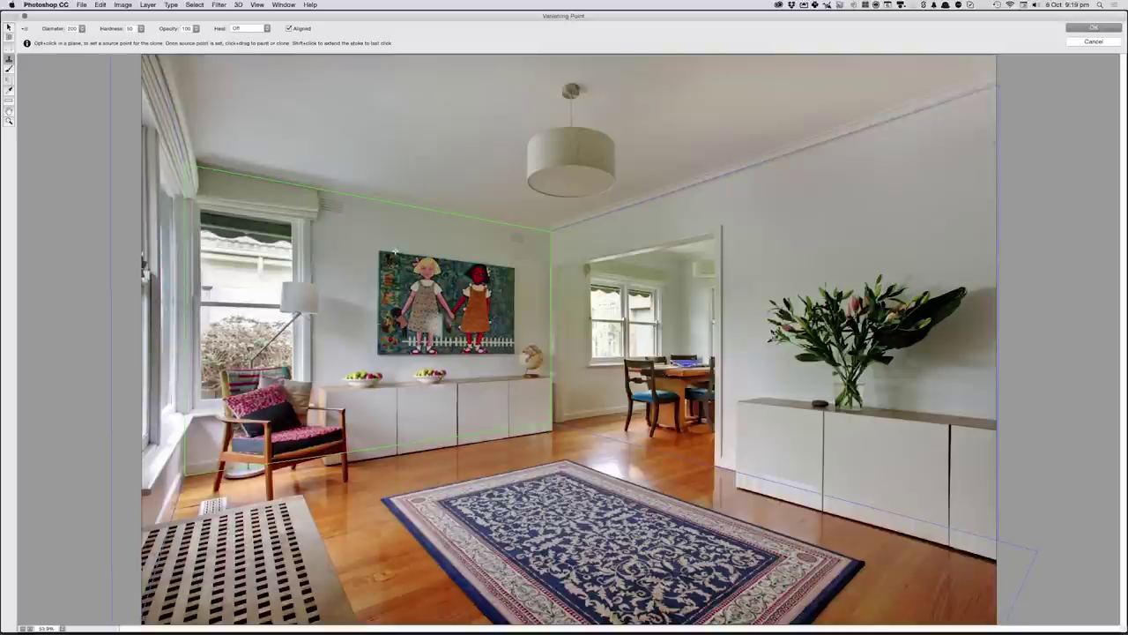
click(243, 29)
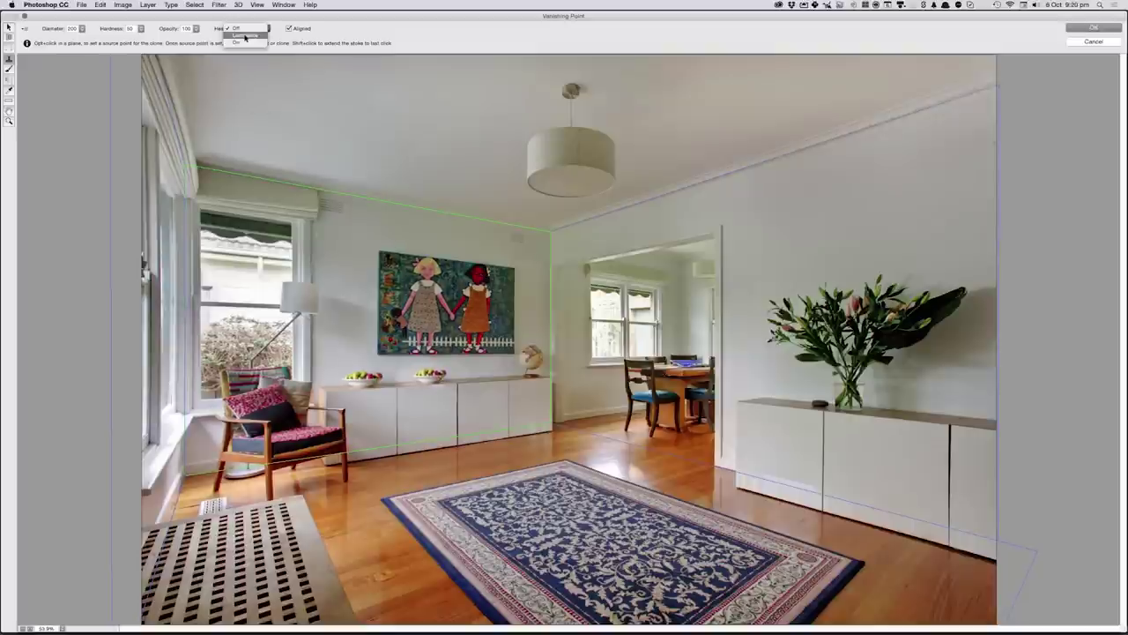
- Switch healing to Luminance, redo the bowl clone, then stamp clean sideboard top over the bowl
click(245, 36)
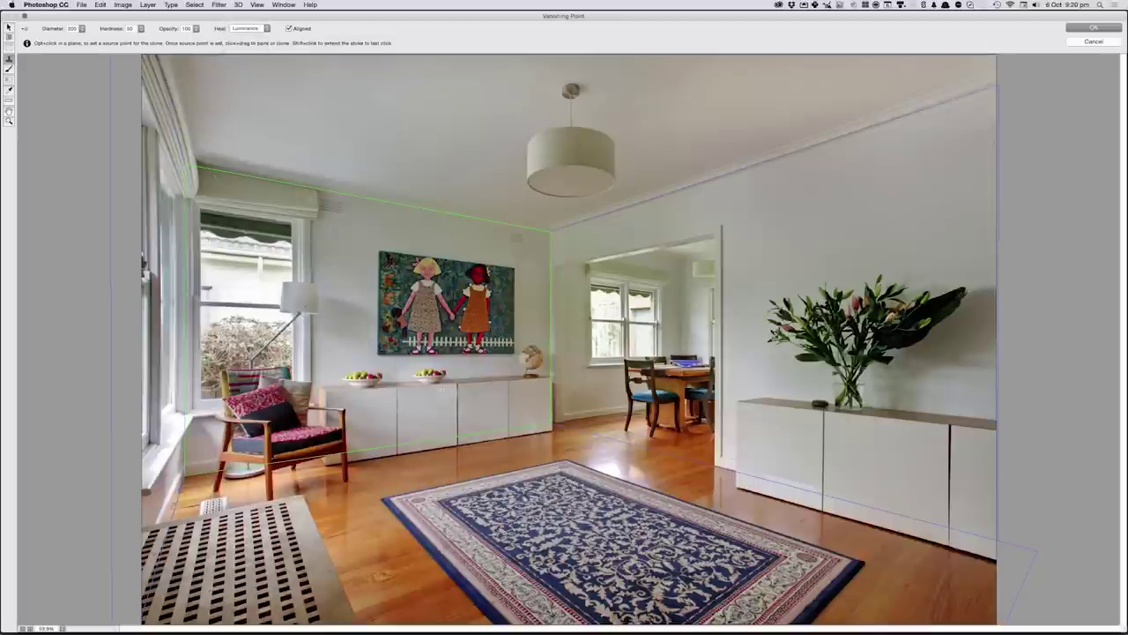
key(ctrl+z)
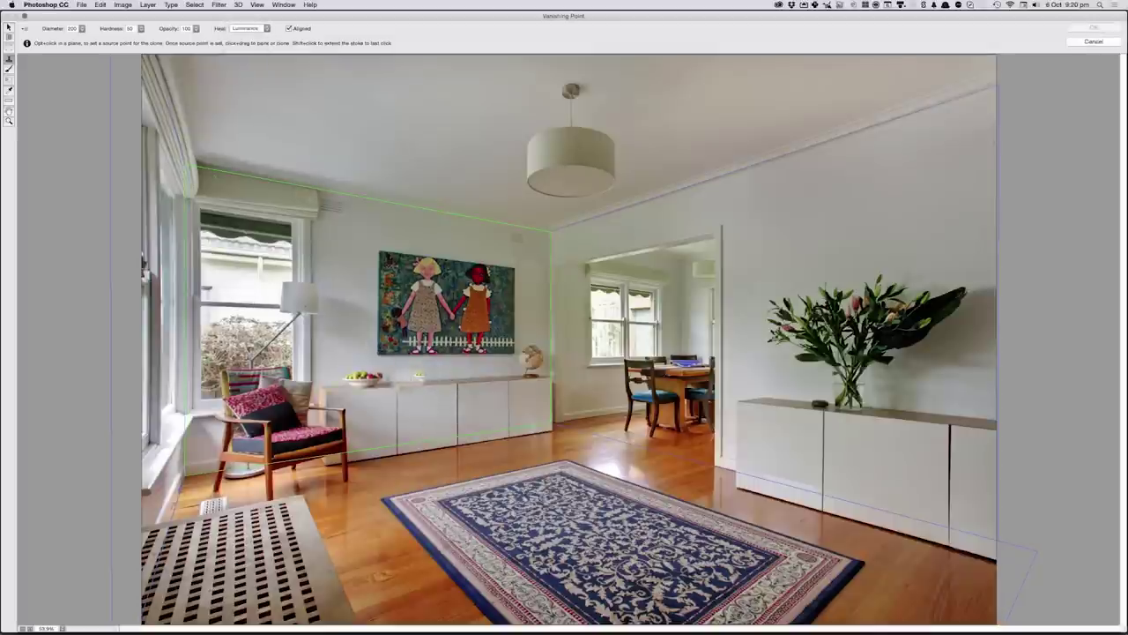
click(418, 375)
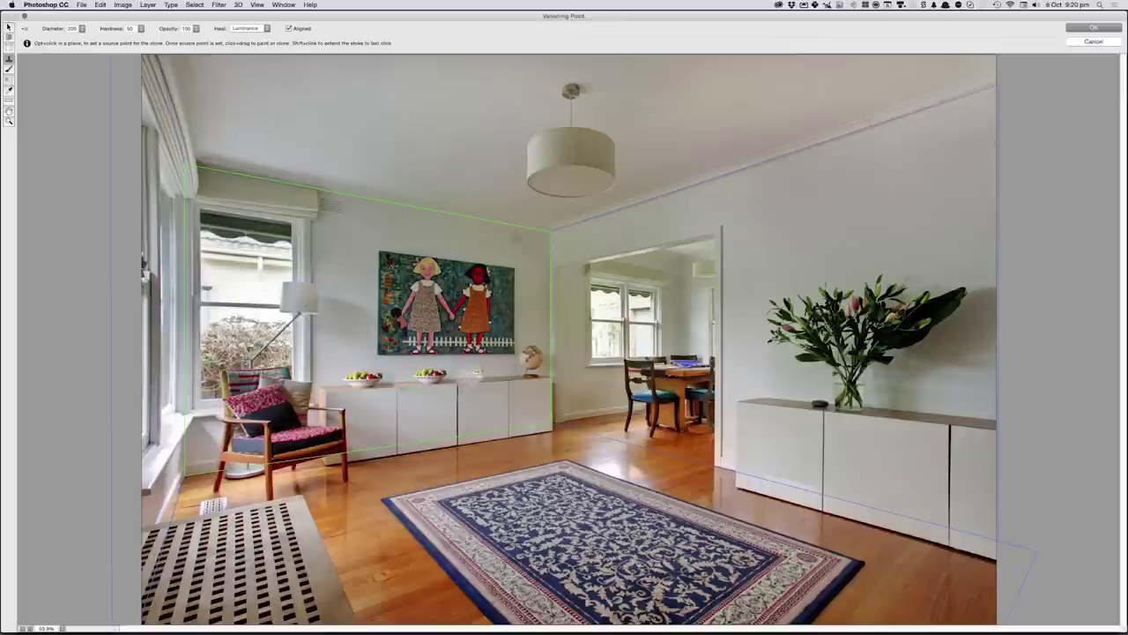
drag(486, 374, 490, 370)
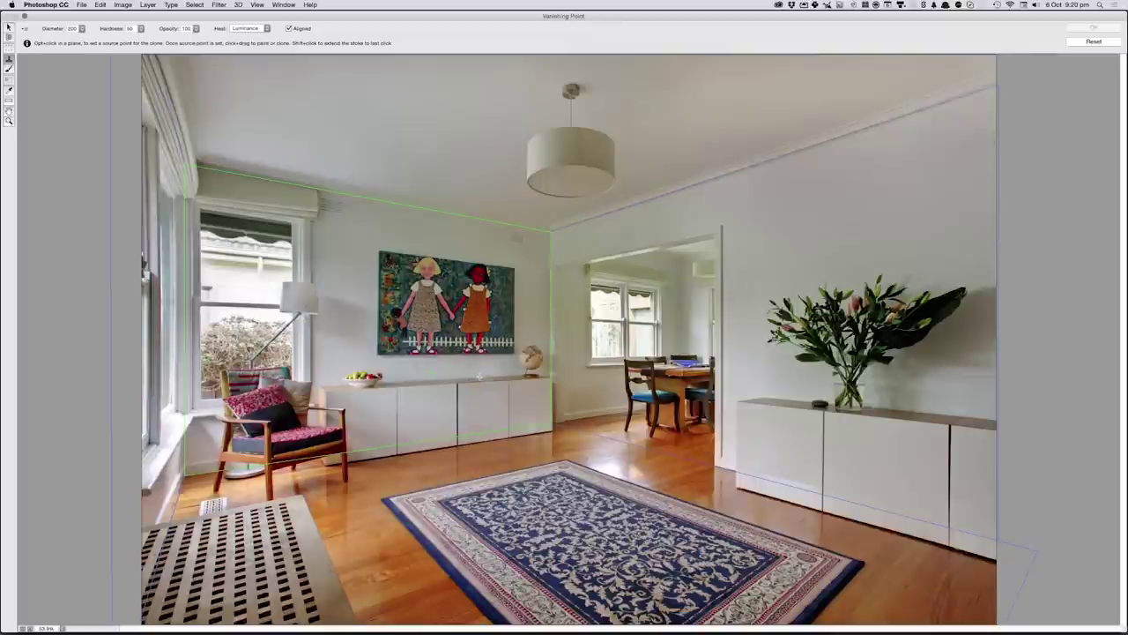
alt+click(478, 377)
click(368, 383)
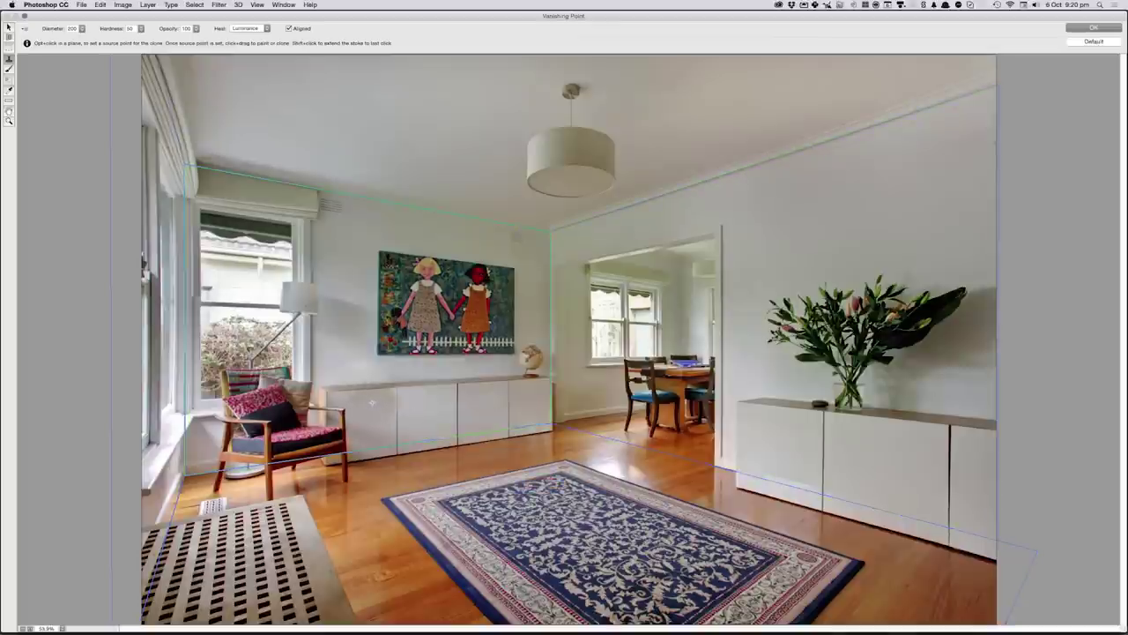
- Turn healing On, stamp a clean sideboard patch near the chair, and commit the Vanishing Point edits
click(247, 28)
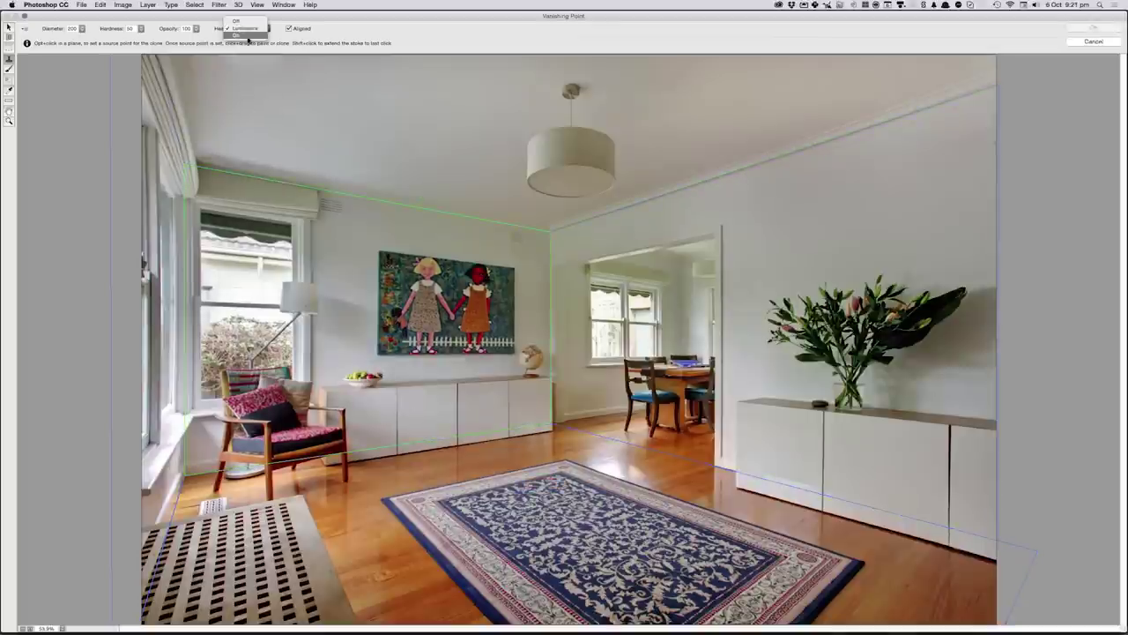
click(249, 36)
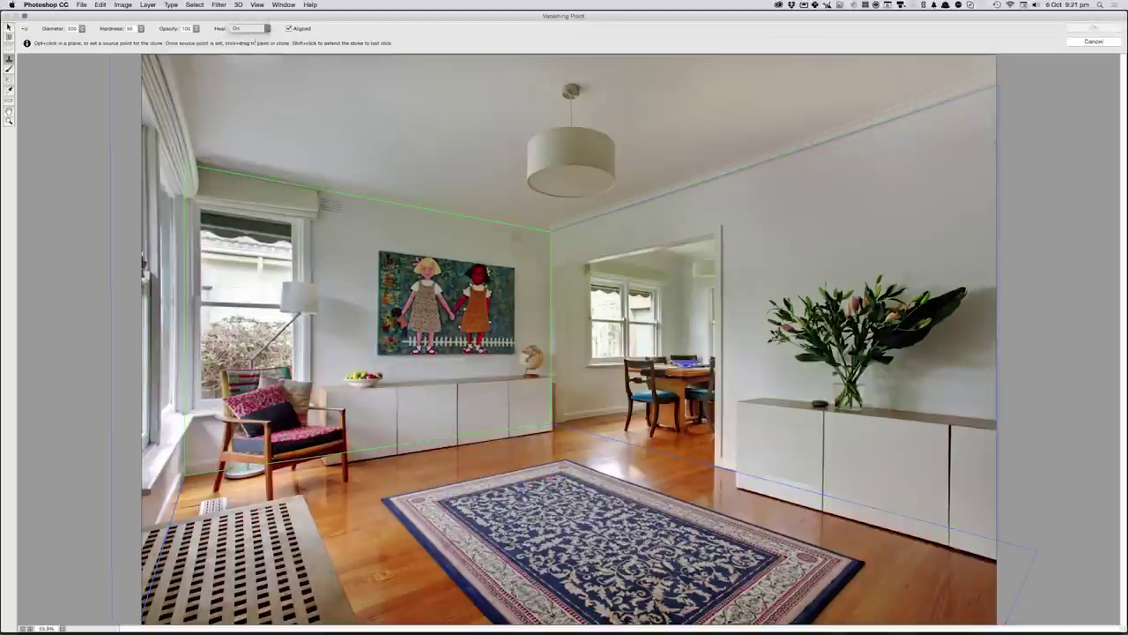
alt+click(481, 376)
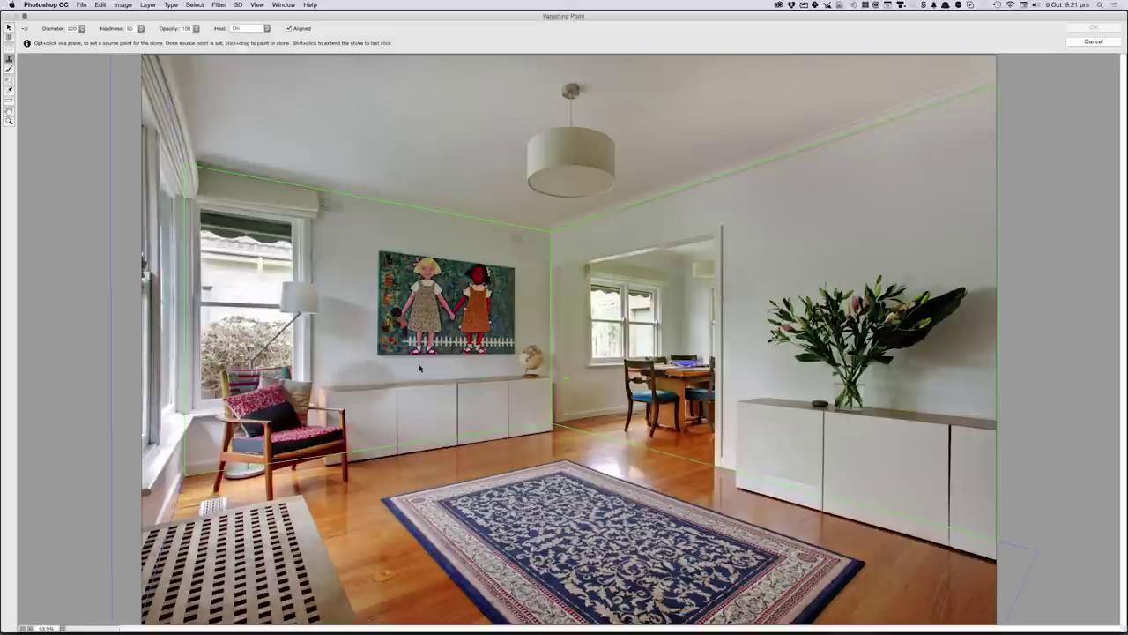
click(360, 383)
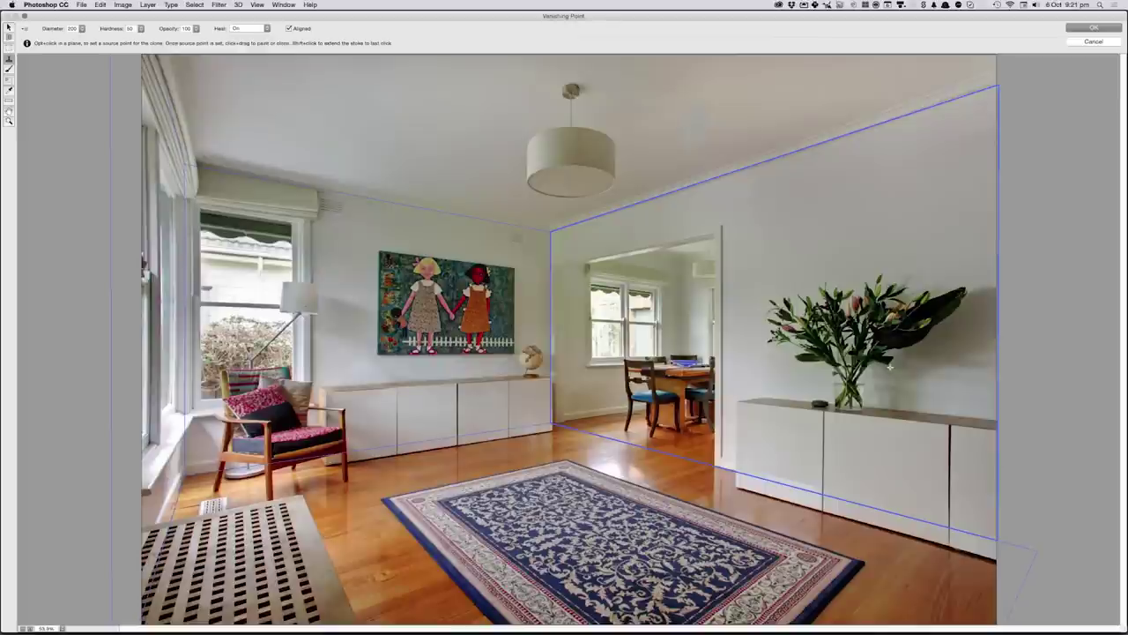
click(1082, 30)
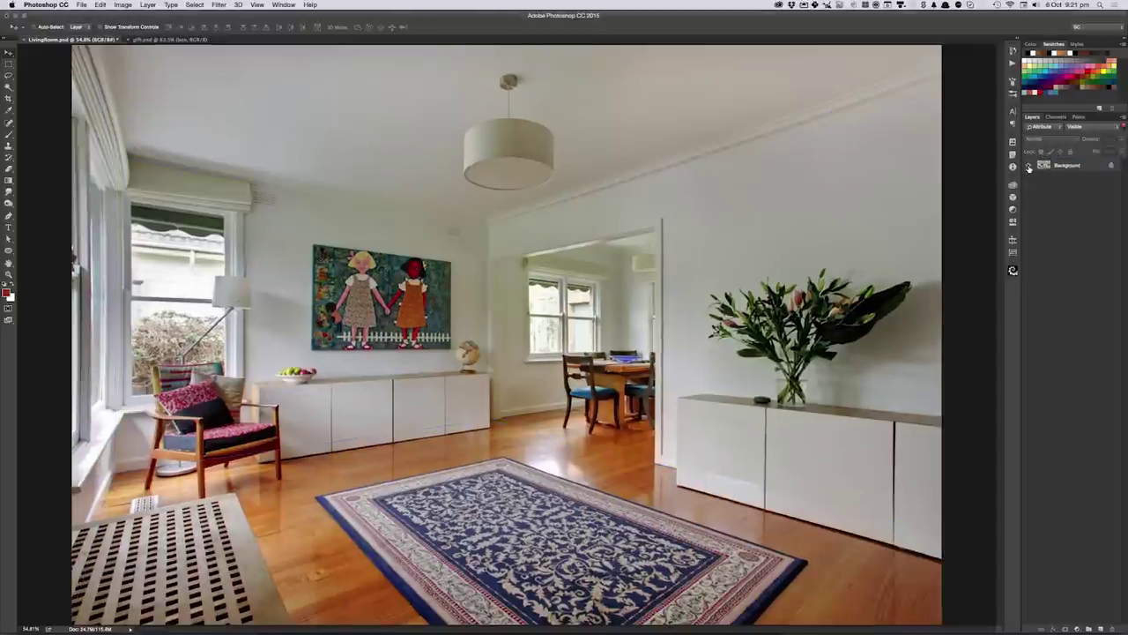
- Clear the Layers kind filter and toggle the Background layer off and back on
click(1030, 165)
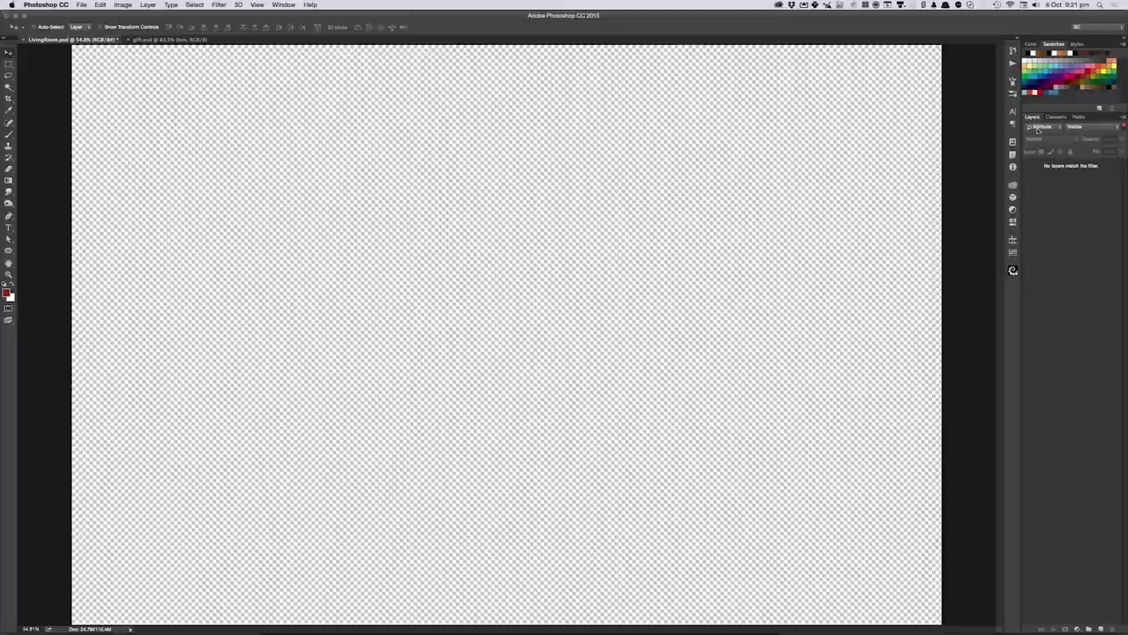
click(1038, 128)
click(1036, 102)
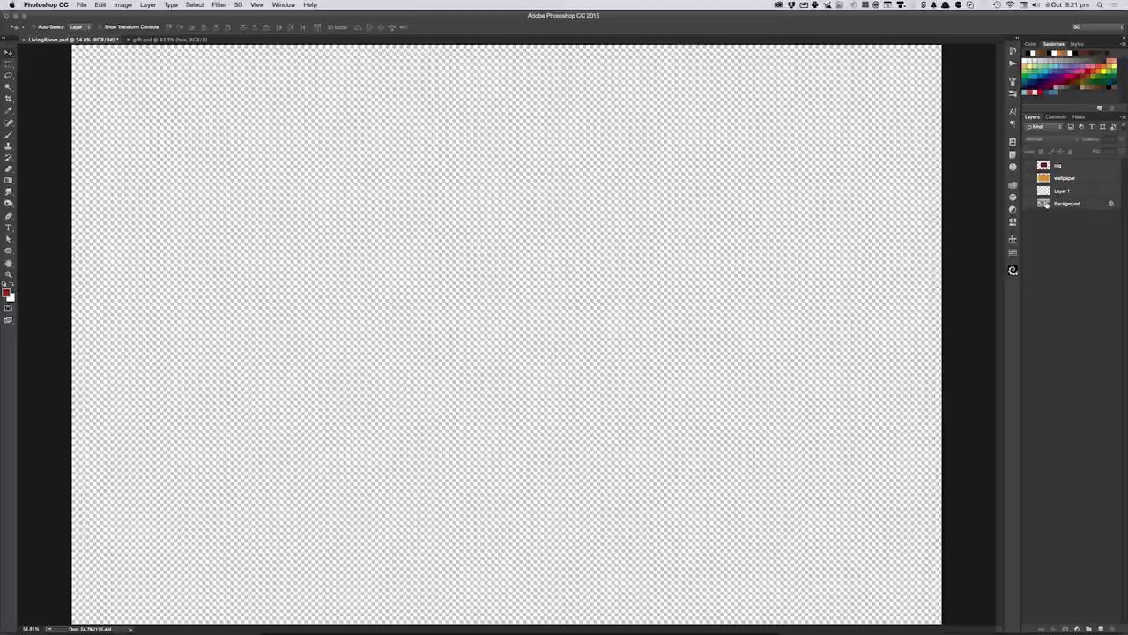
click(1027, 203)
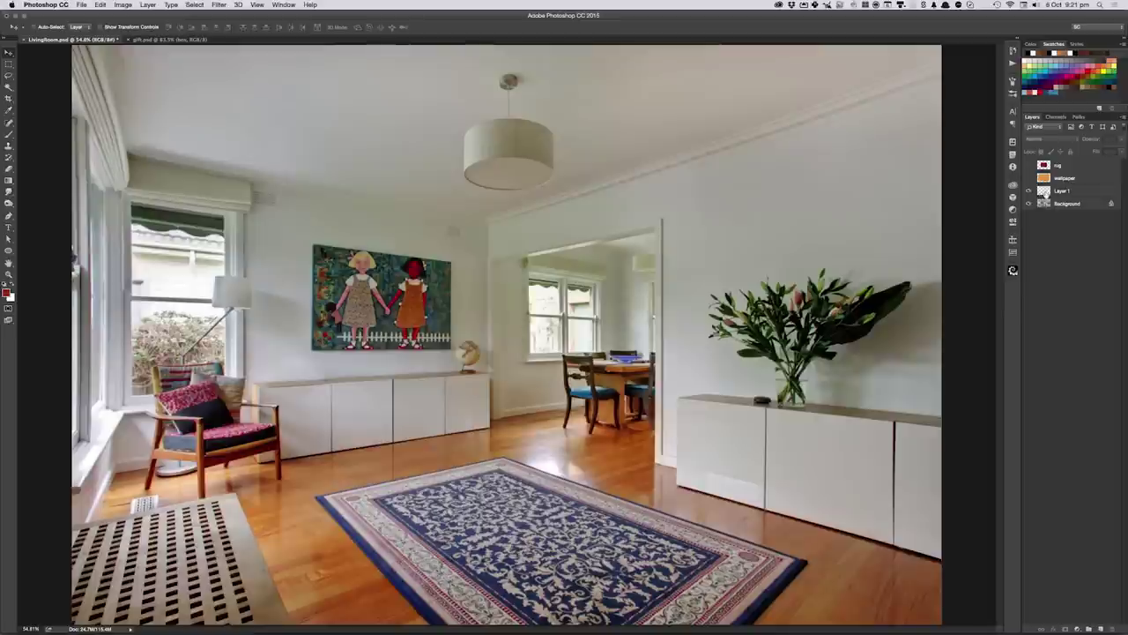
- Toggle Layer 1 to compare the cleared sideboard, then select and show the red rug layer
click(1042, 193)
click(1027, 192)
click(1027, 193)
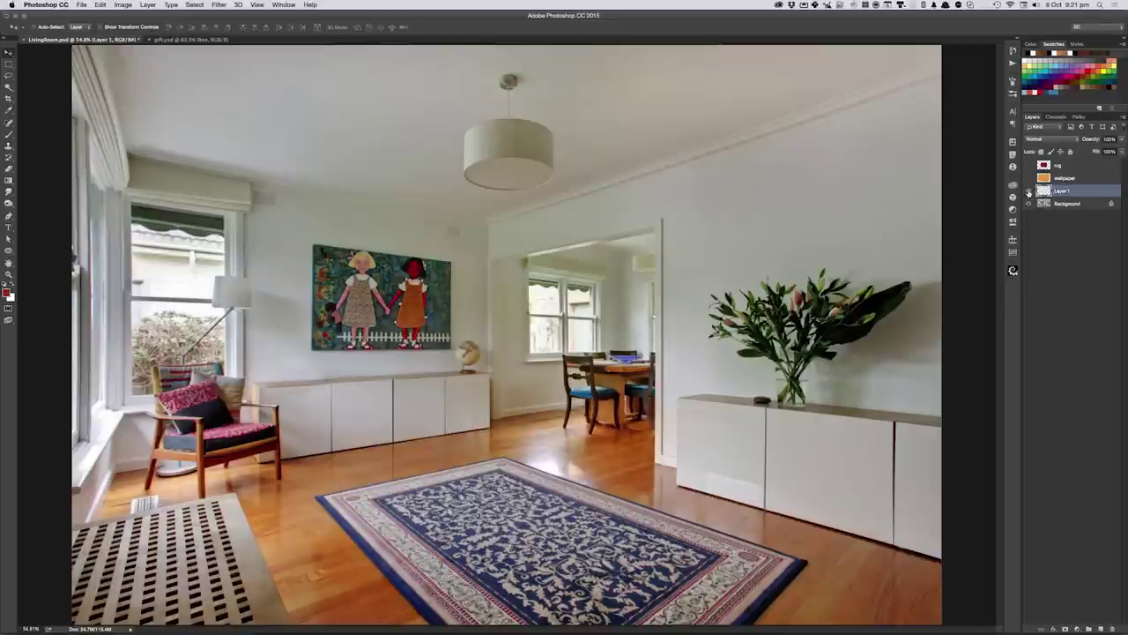
click(1027, 192)
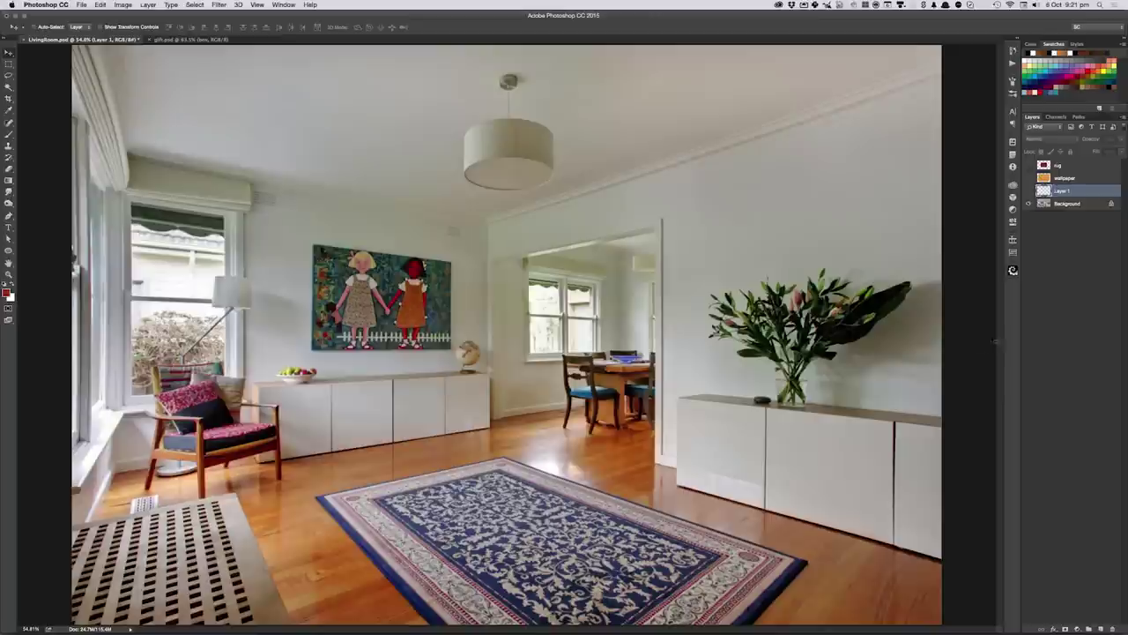
click(1027, 191)
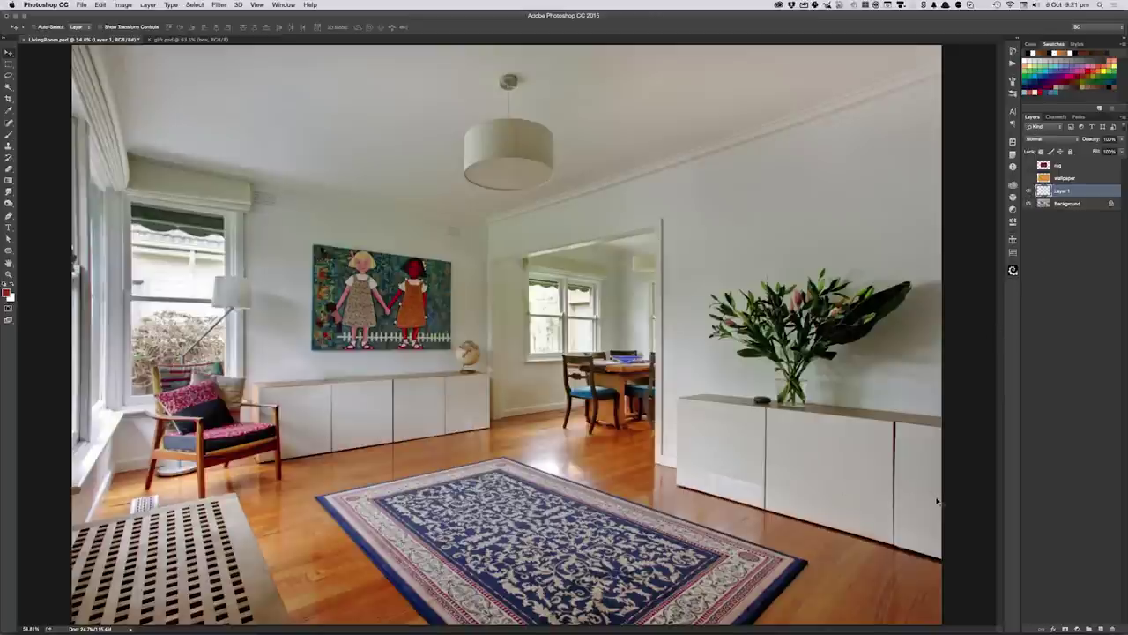
click(1062, 165)
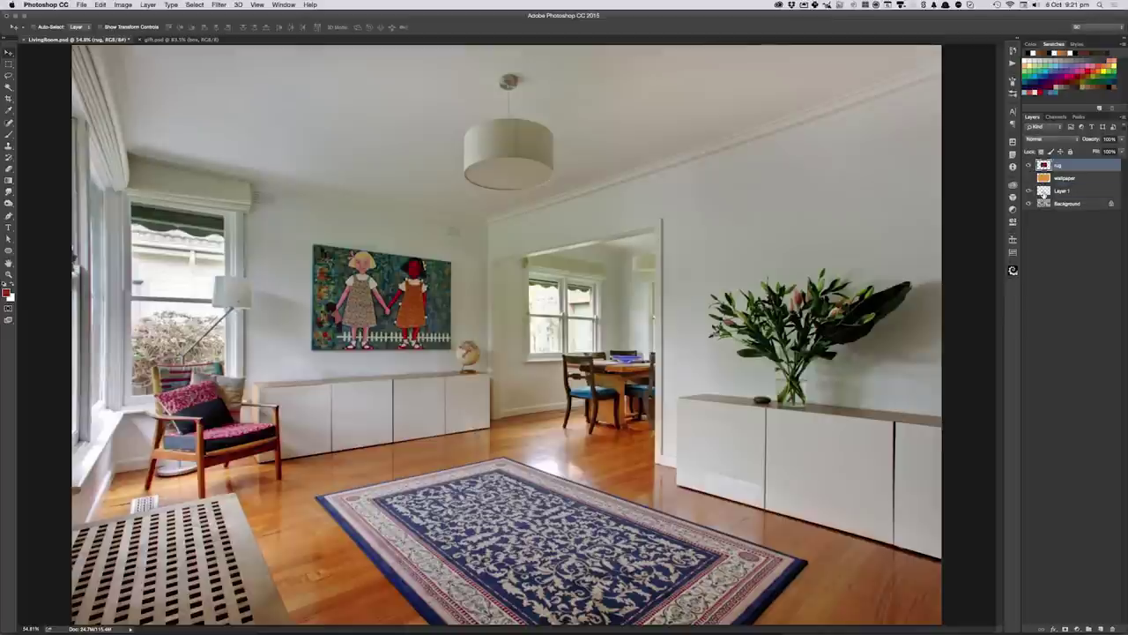
click(1029, 165)
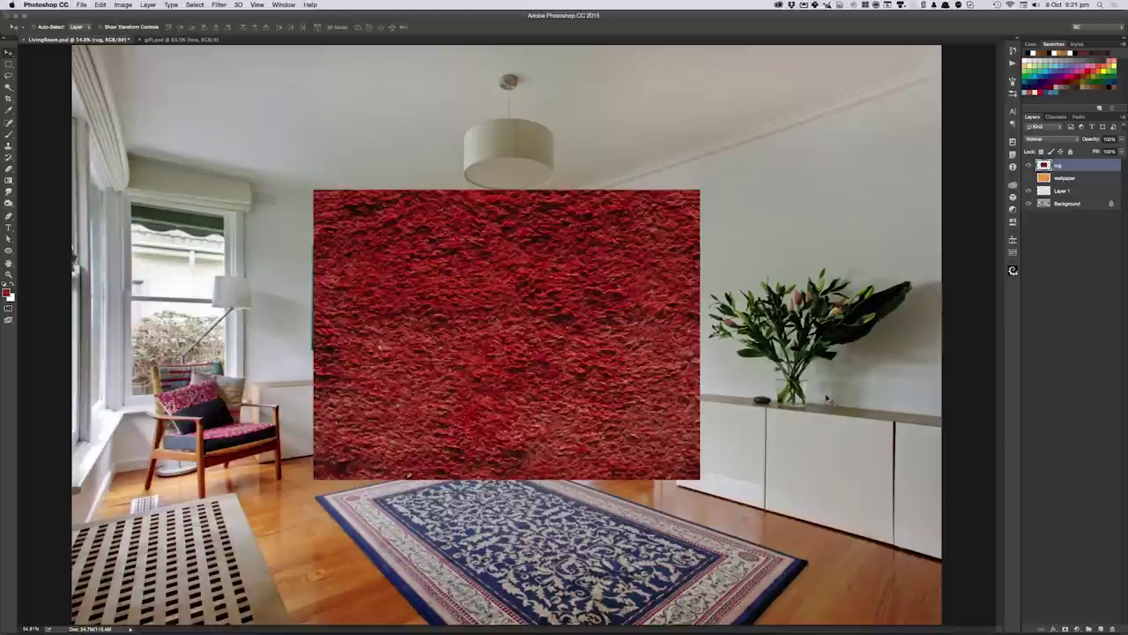
- Select all of the rug texture, hide rug and wallpaper, and add a 'carpet' layer above Layer 1
key(ctrl+a)
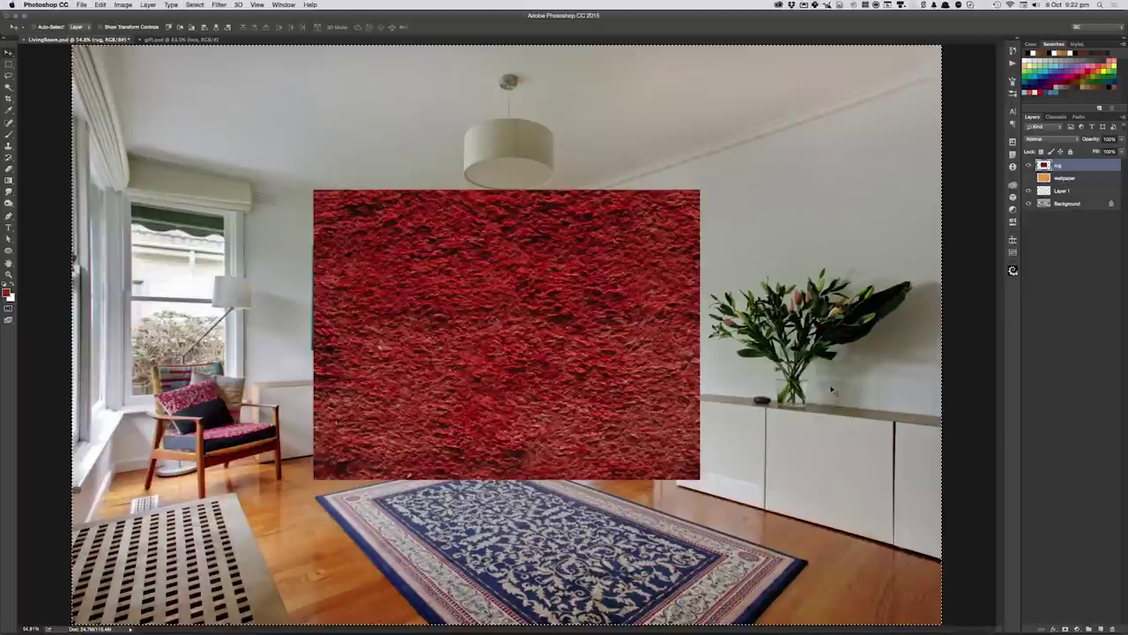
drag(1028, 165, 1028, 178)
click(1058, 191)
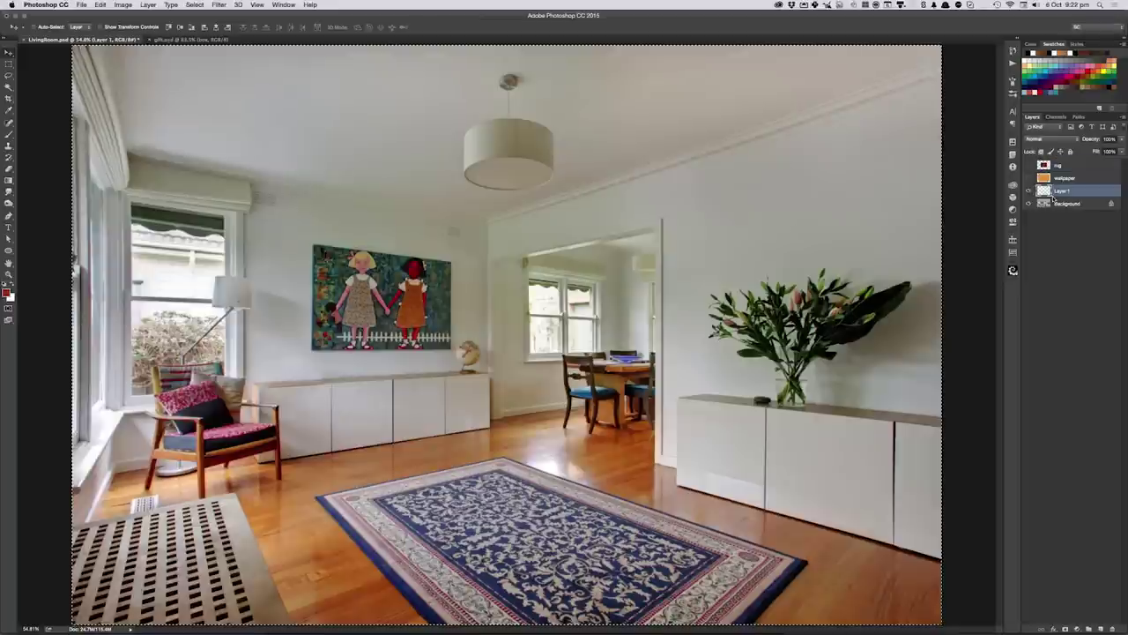
key(ctrl+shift+n)
text(d)
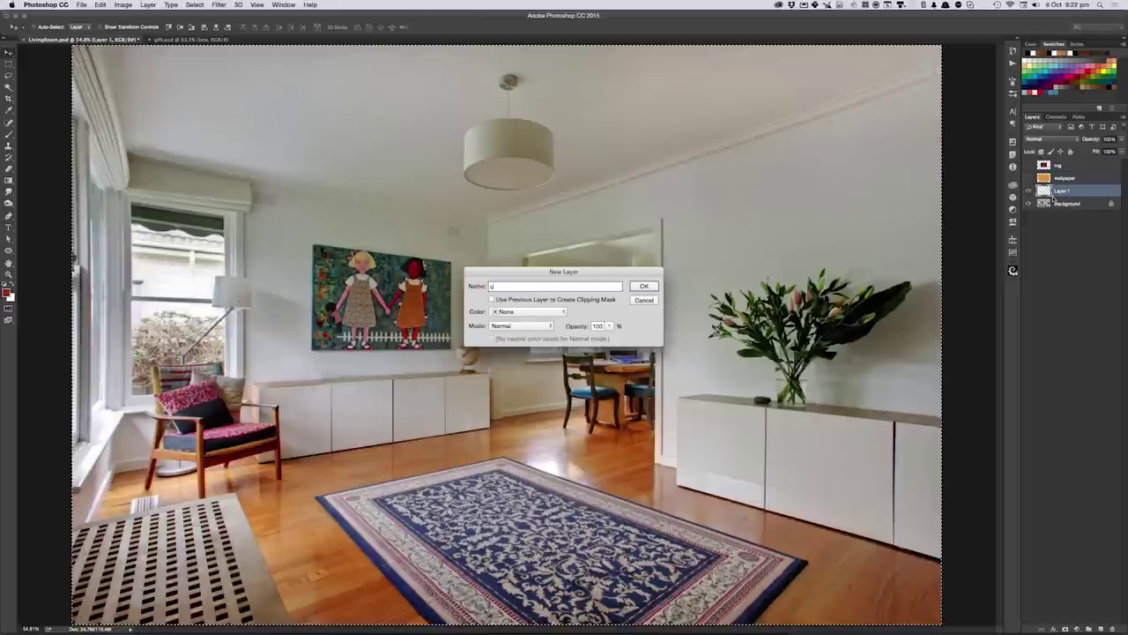
text(arpet)
key(Return)
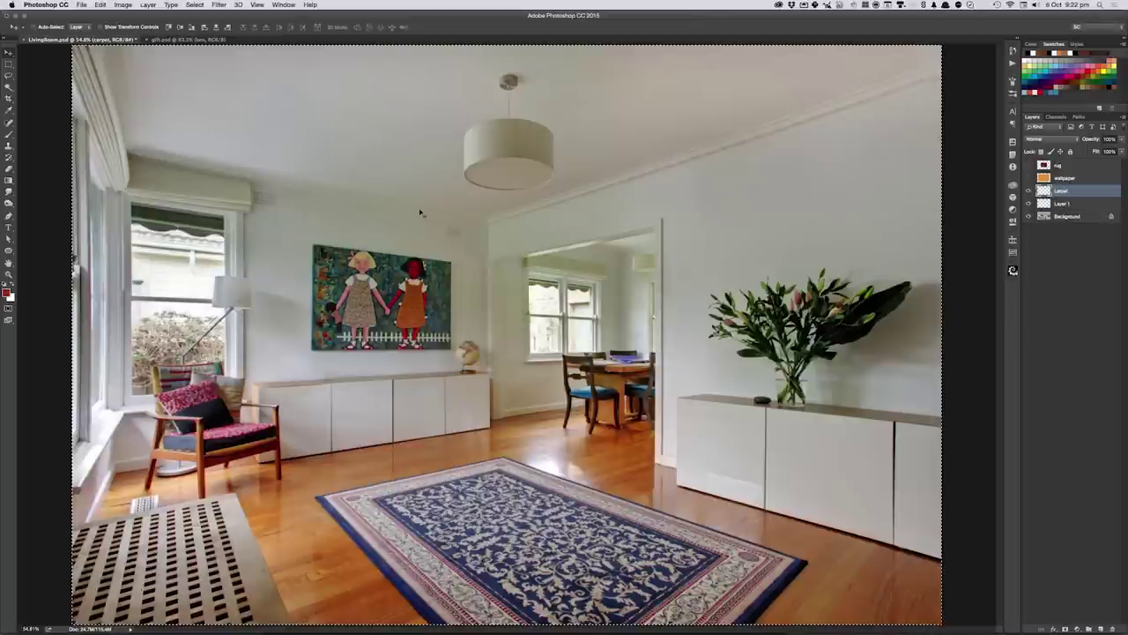
- Reopen the Vanishing Point filter from the Filter menu
click(208, 5)
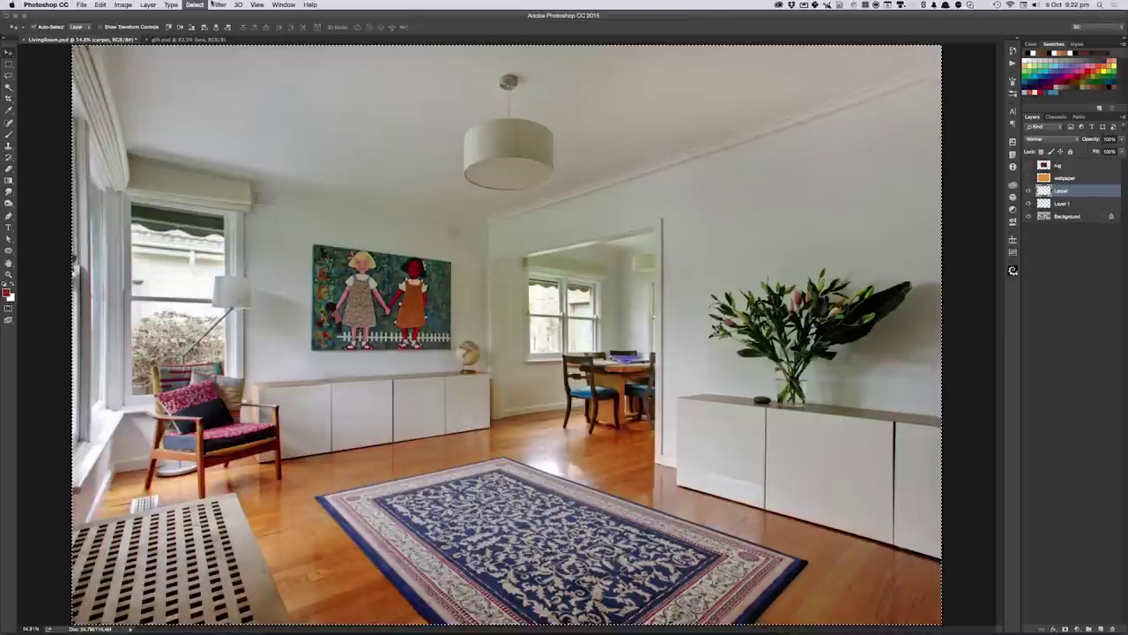
click(218, 5)
click(241, 85)
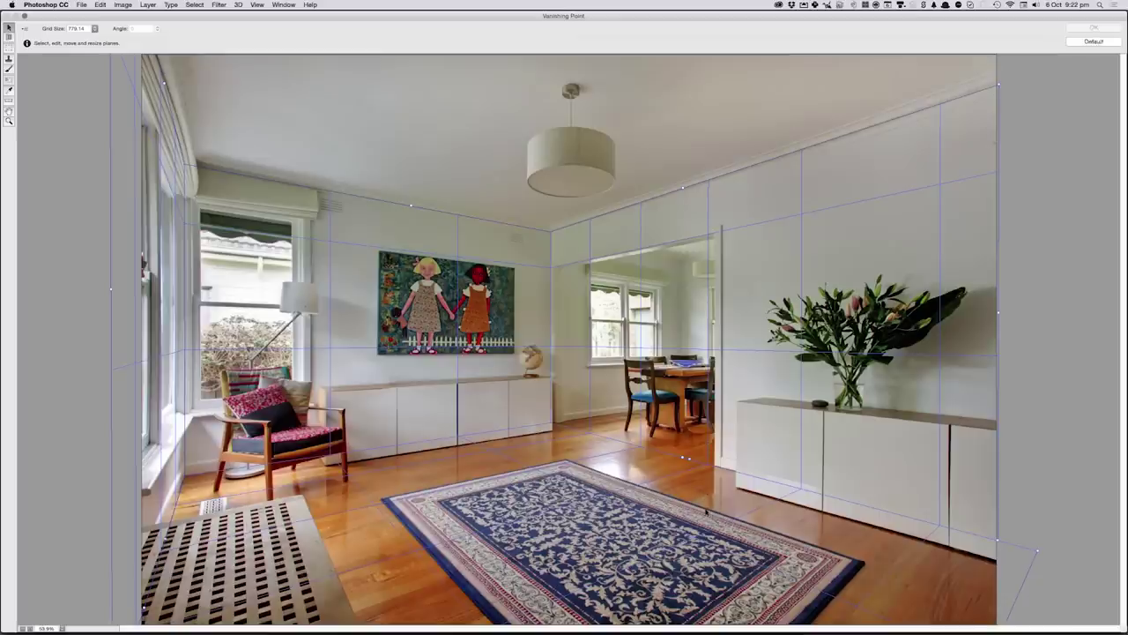
- Paste the red shag texture and drag it onto the floor perspective plane
key(ctrl+v)
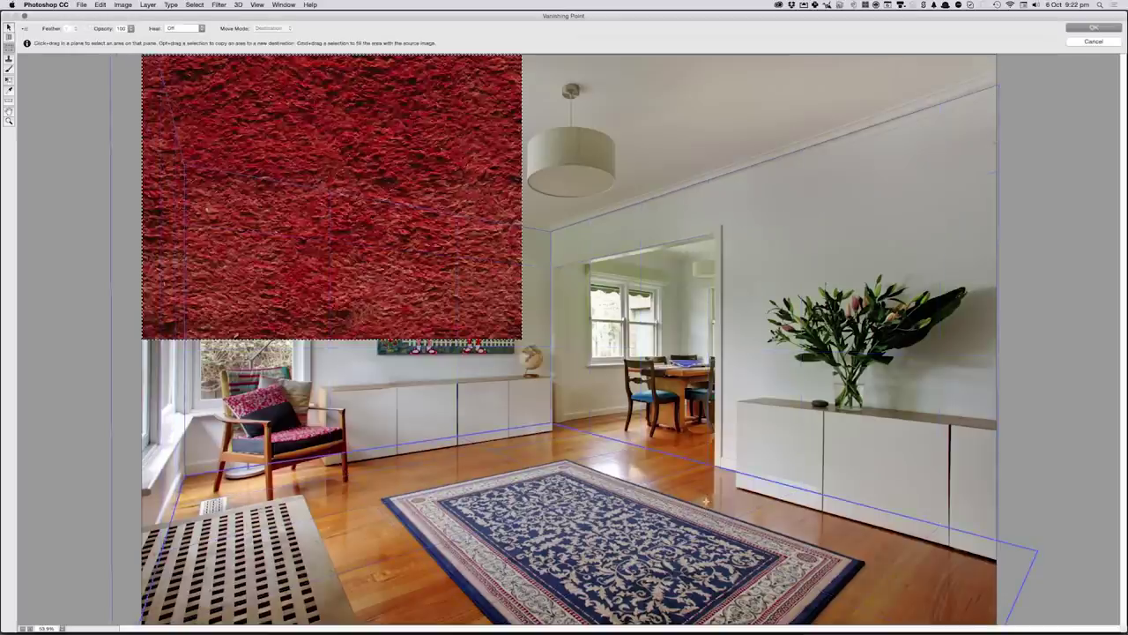
key(v)
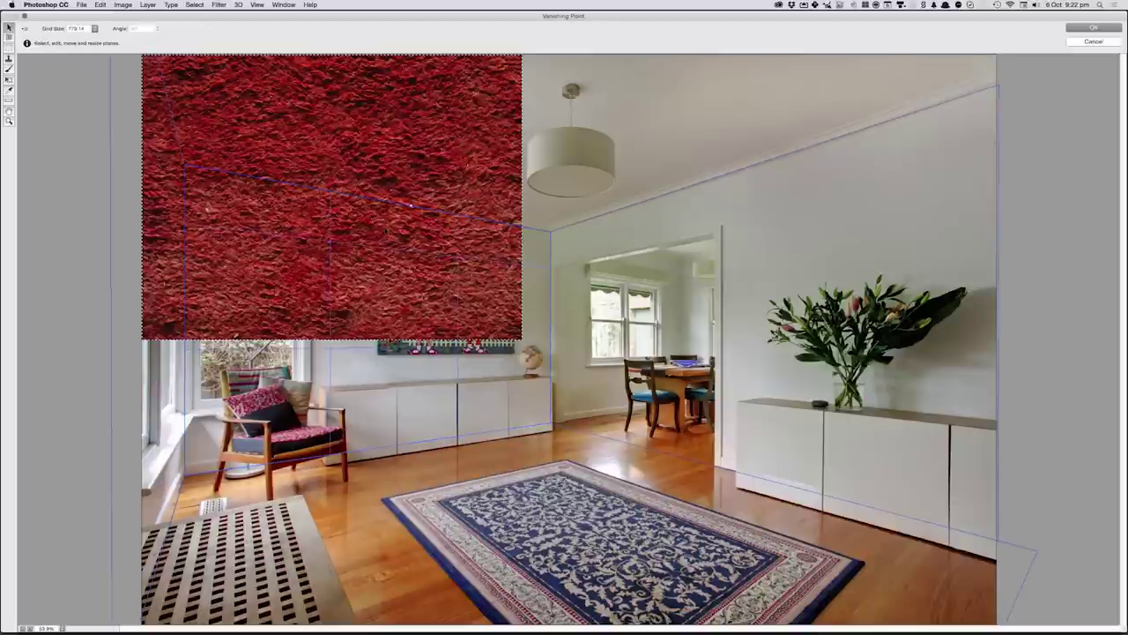
key(m)
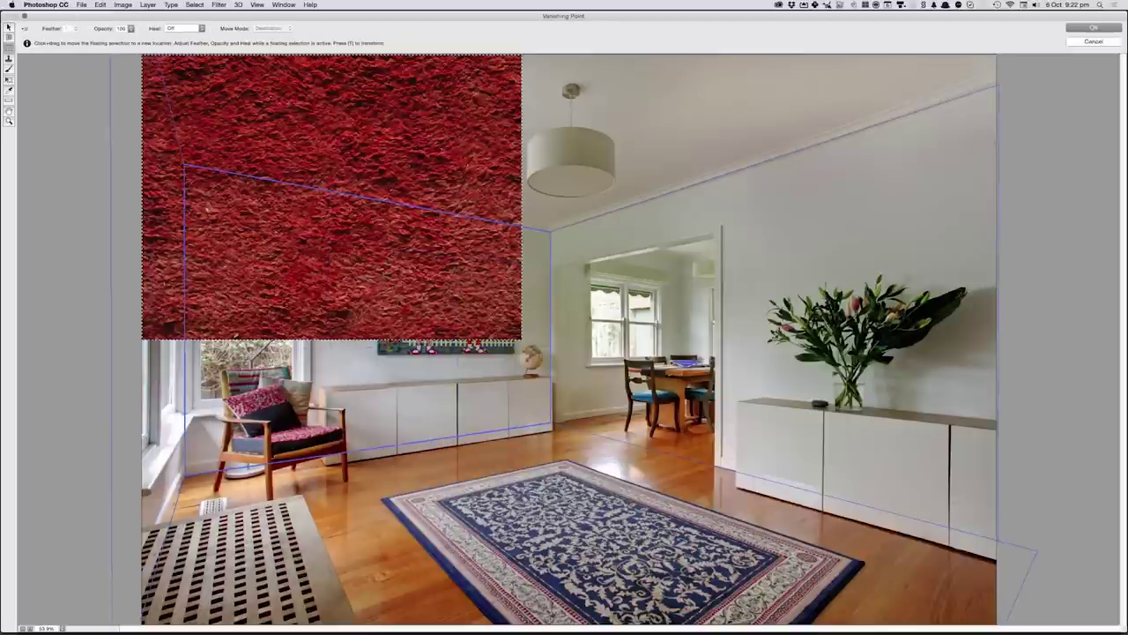
mouse_move(392, 286)
mouse_down()
mouse_move(419, 392)
mouse_move(608, 361)
mouse_up()
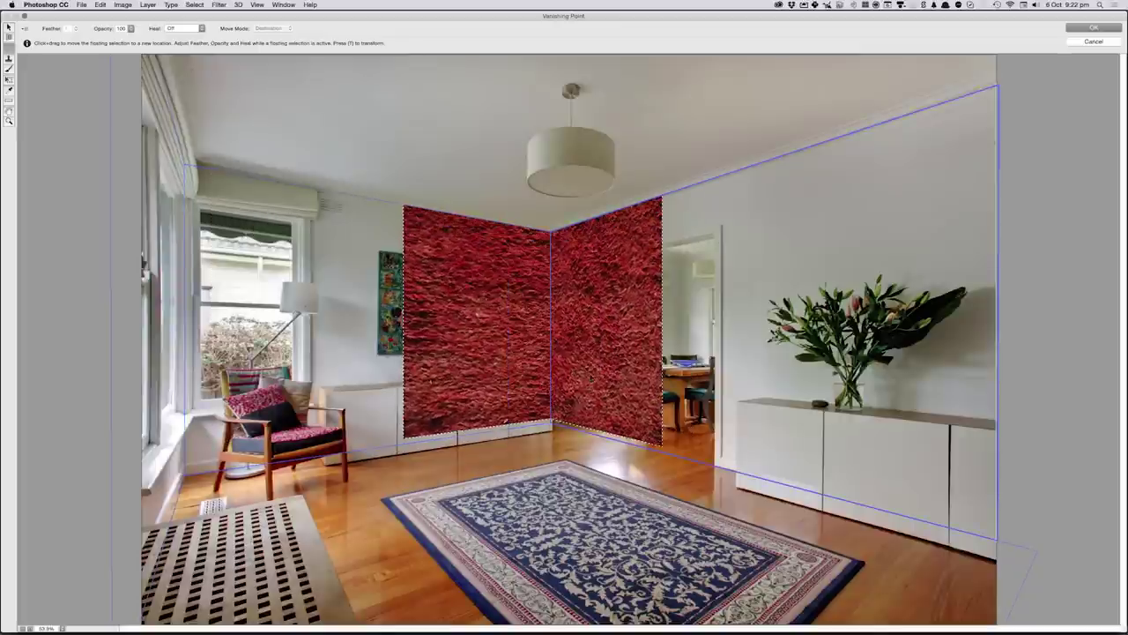
mouse_move(608, 361)
mouse_down()
mouse_move(591, 476)
mouse_move(602, 571)
mouse_up()
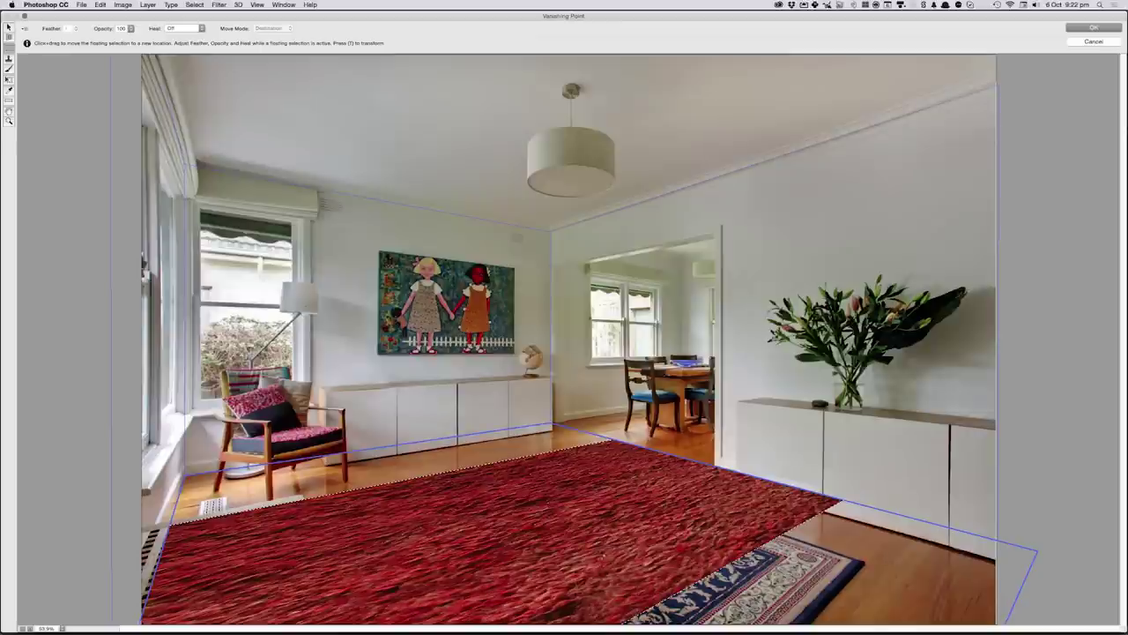
mouse_move(602, 558)
mouse_down()
mouse_move(521, 532)
mouse_move(484, 499)
mouse_up()
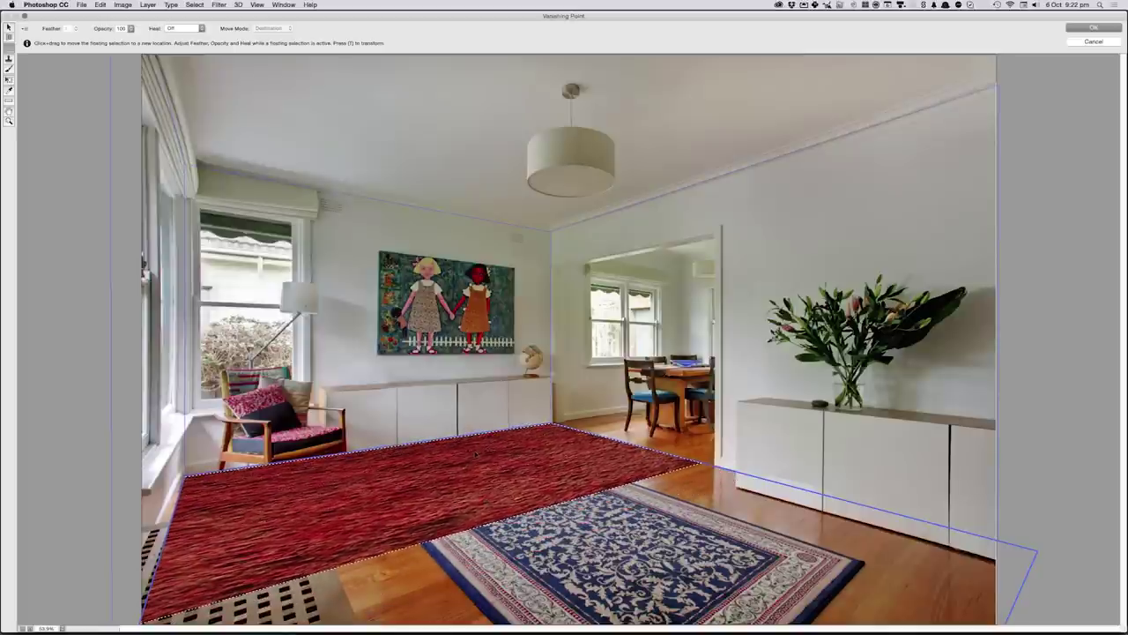
- Alt-drag carpet copies forward to cover the blue rug and front floor
key(alt)
drag(497, 474, 638, 546)
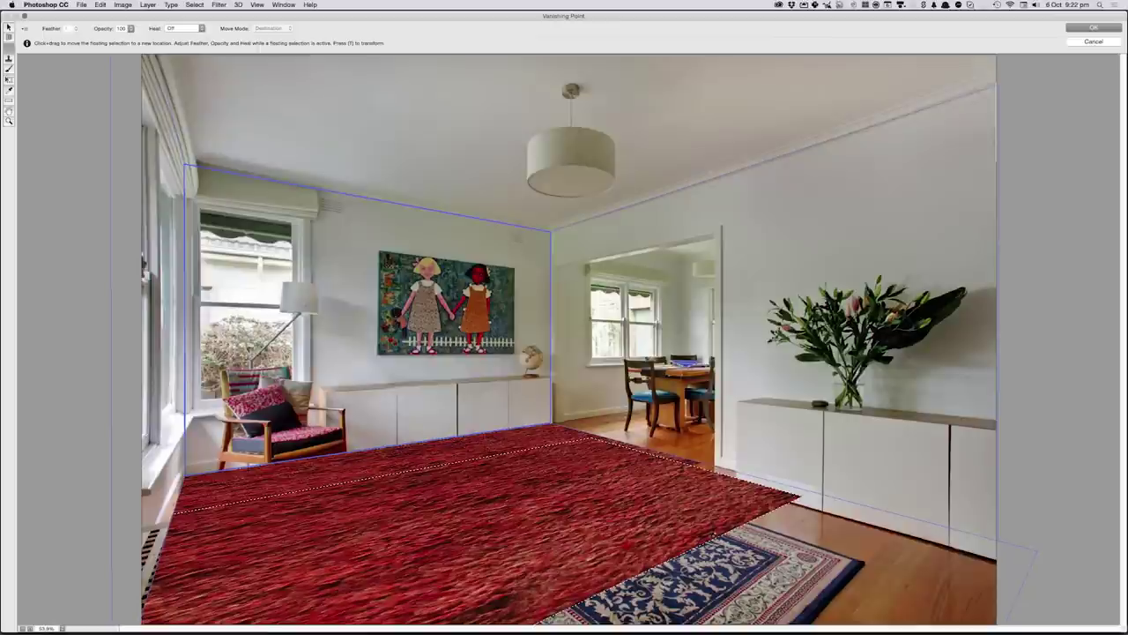
mouse_move(604, 505)
mouse_down()
mouse_move(623, 507)
mouse_move(622, 470)
mouse_up()
drag(767, 501, 777, 496)
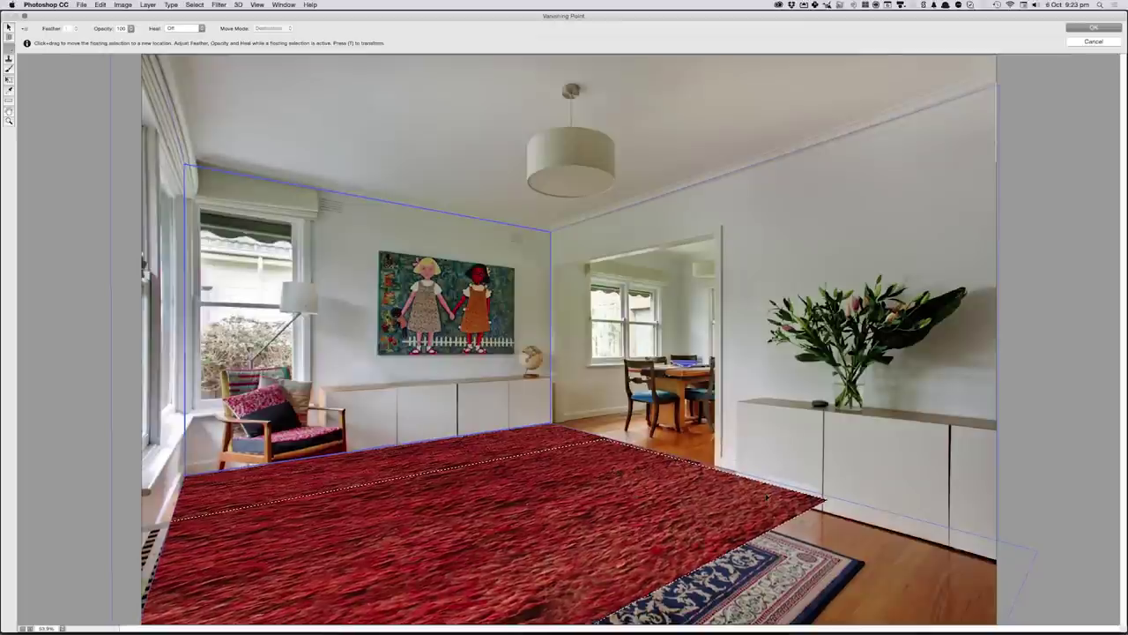
key(alt)
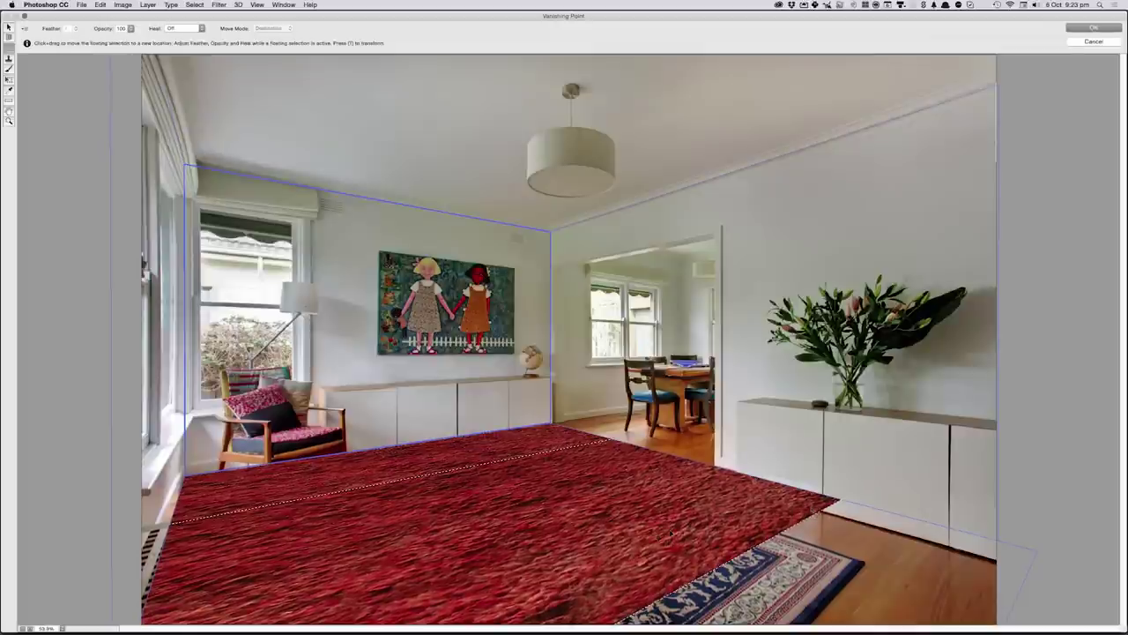
drag(672, 533, 844, 561)
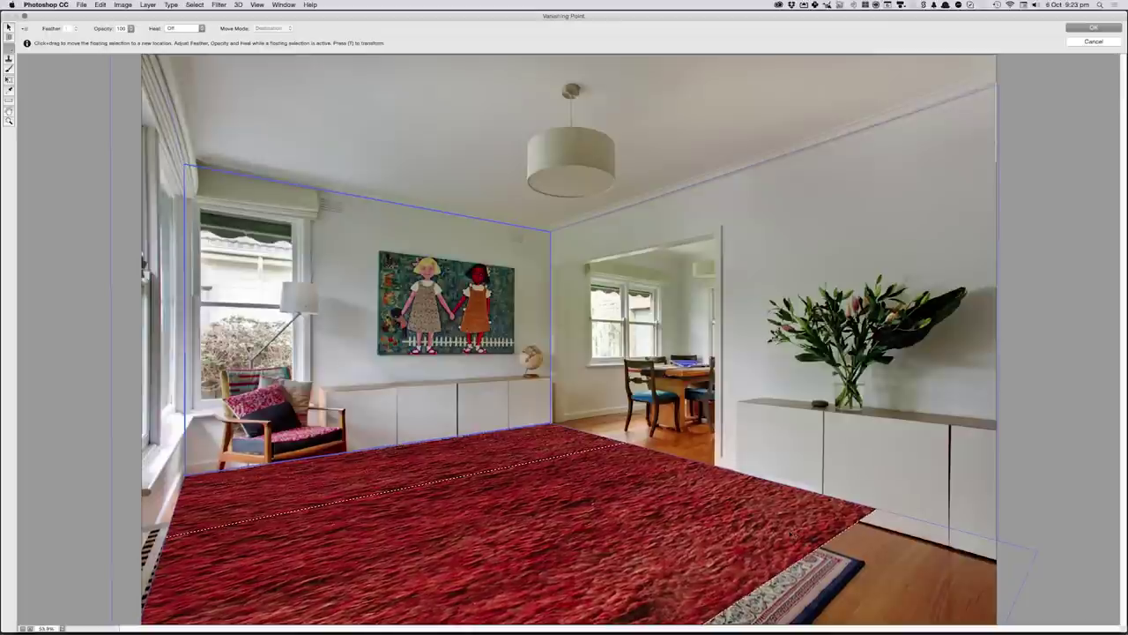
drag(616, 524, 600, 494)
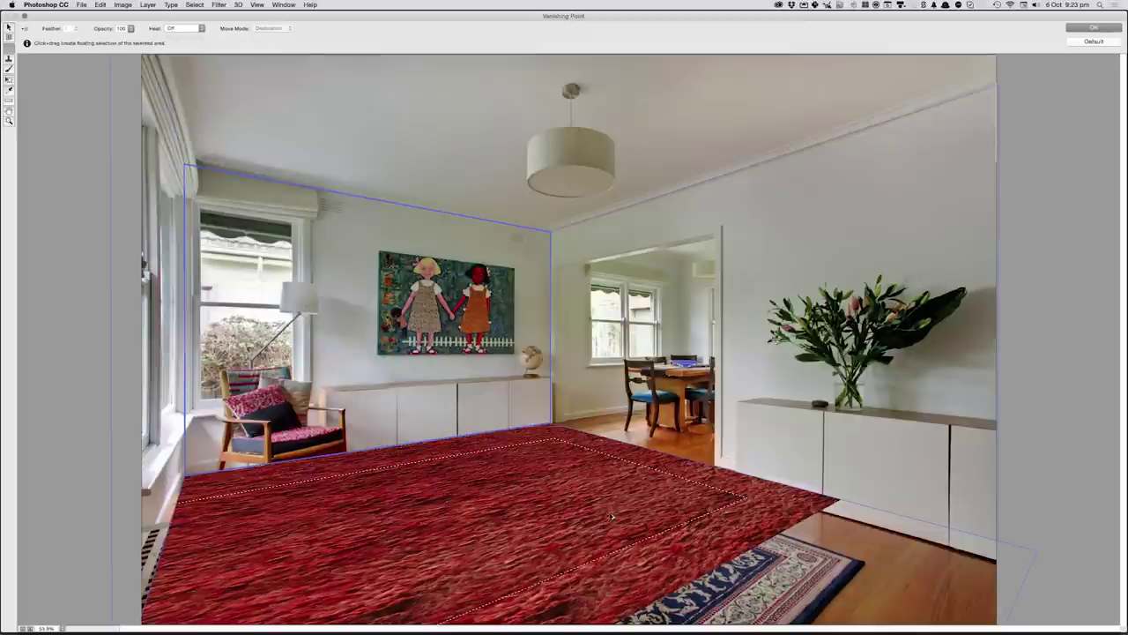
drag(608, 490, 611, 518)
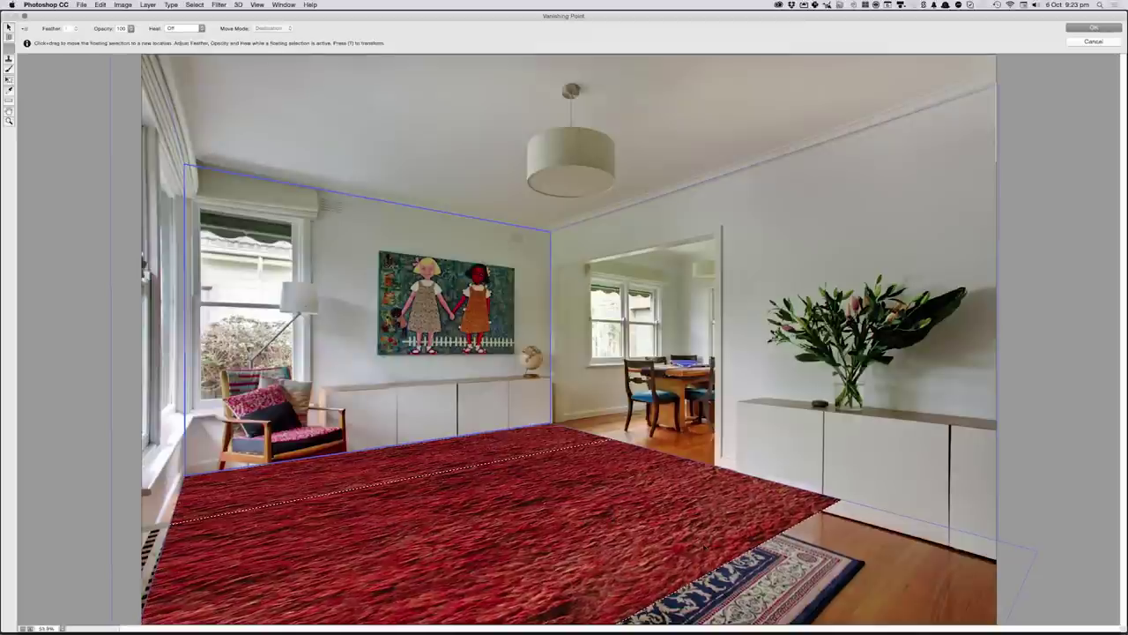
- Zoom out and duplicate the carpet patch lower and toward the back of the floor
key(z)
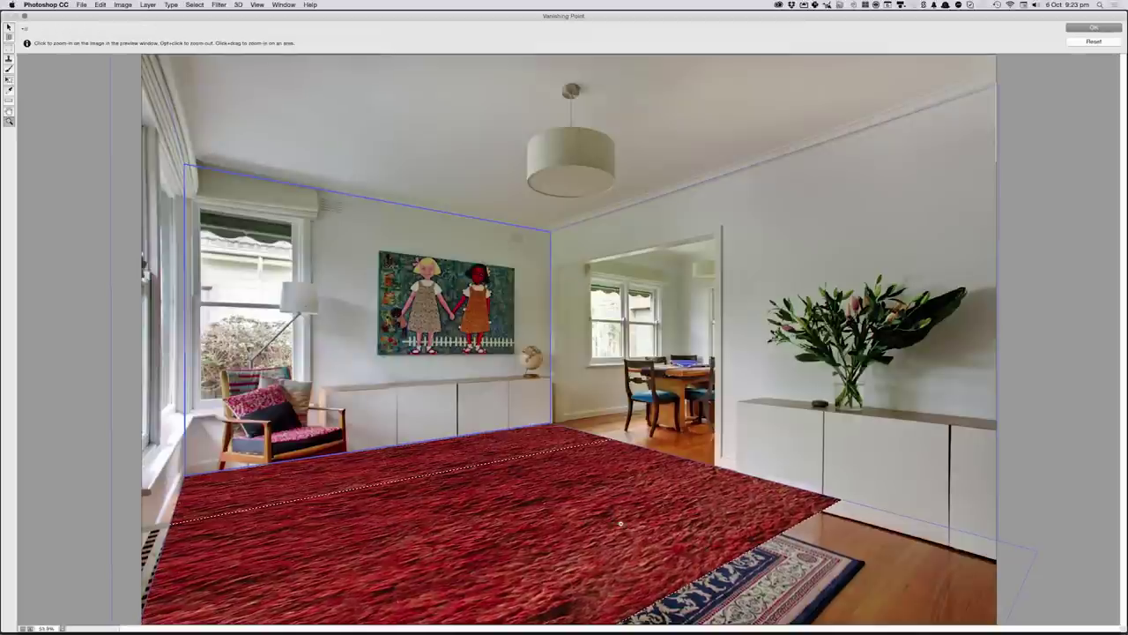
alt+click(620, 524)
alt+click(620, 523)
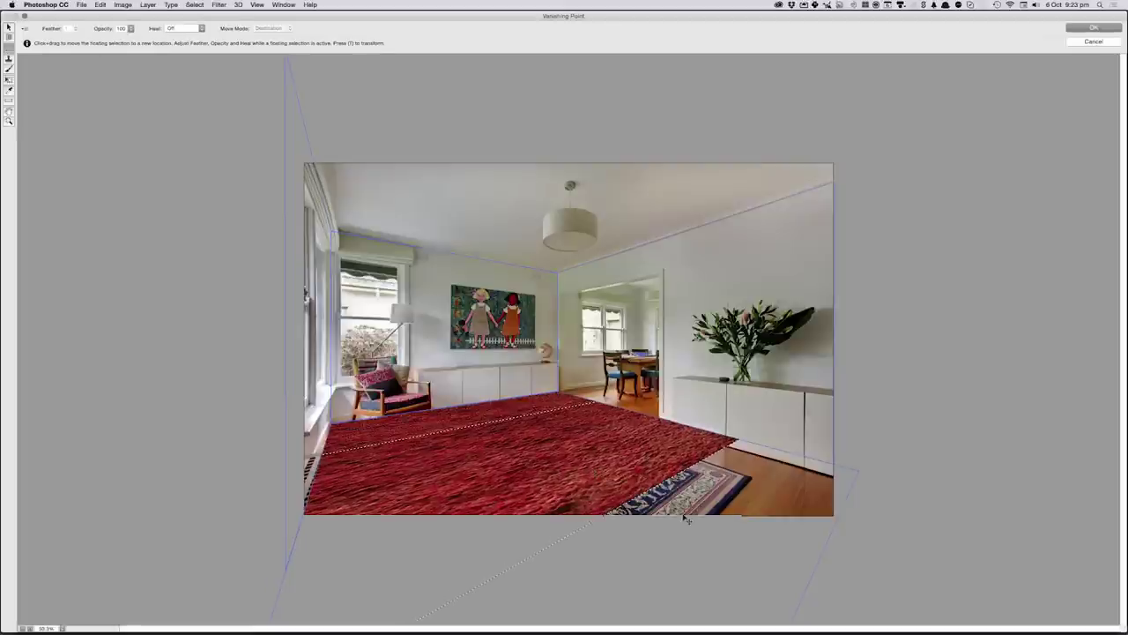
key(alt)
drag(773, 513, 773, 518)
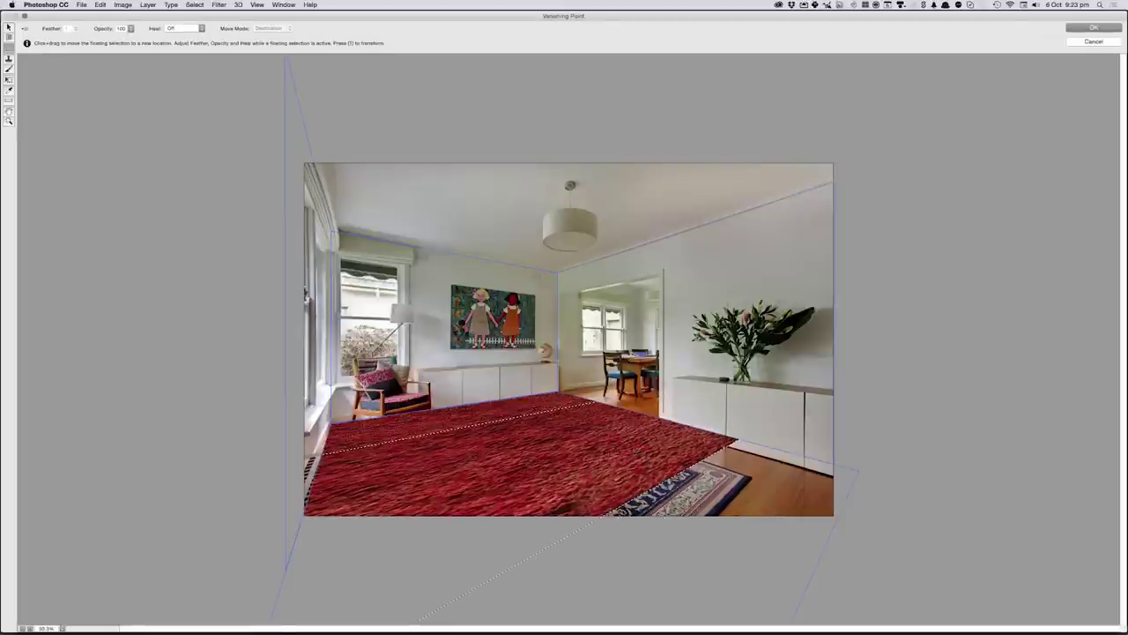
key(alt)
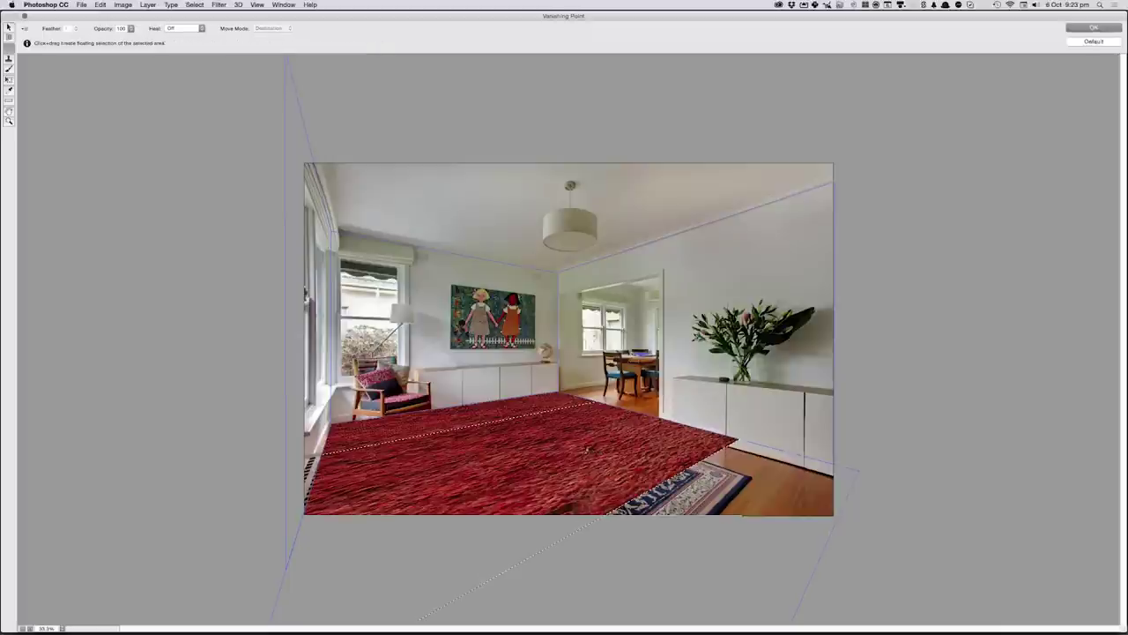
alt+click(590, 455)
key(alt)
drag(597, 452, 596, 422)
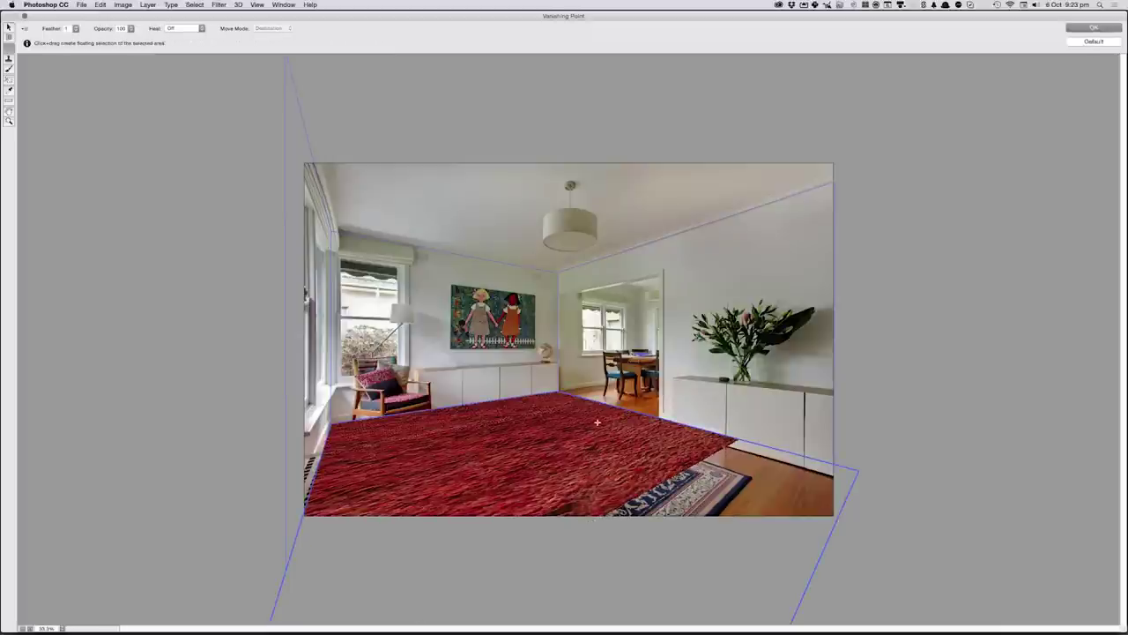
key(ctrl+plus)
key(s)
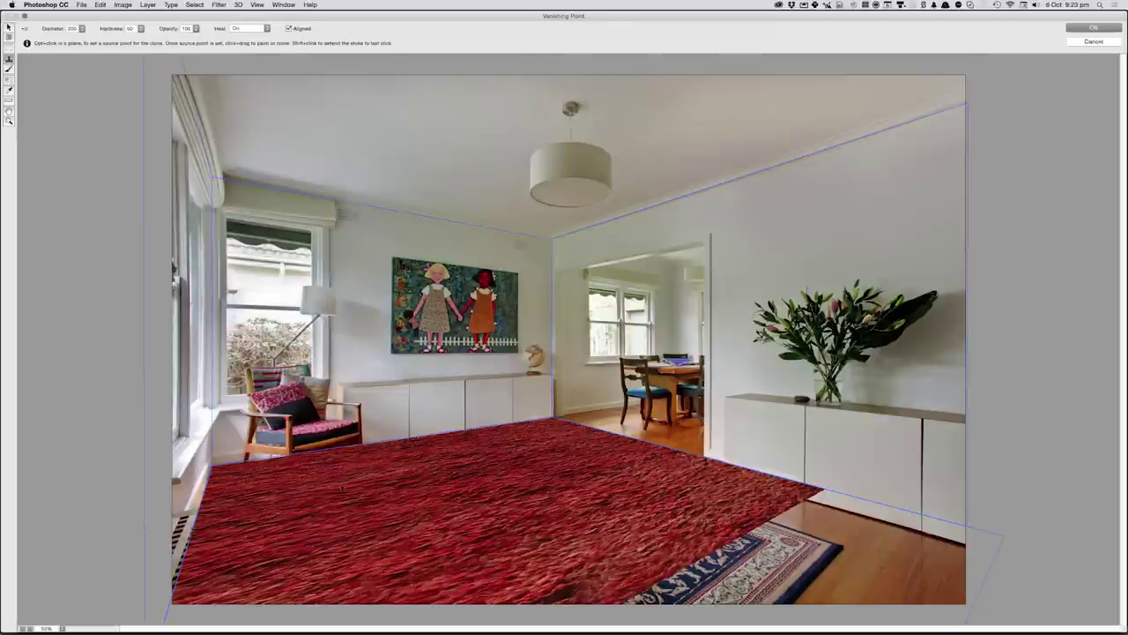
- Stamp carpet texture over the blue rug and the lighter front-right floor
alt+click(345, 501)
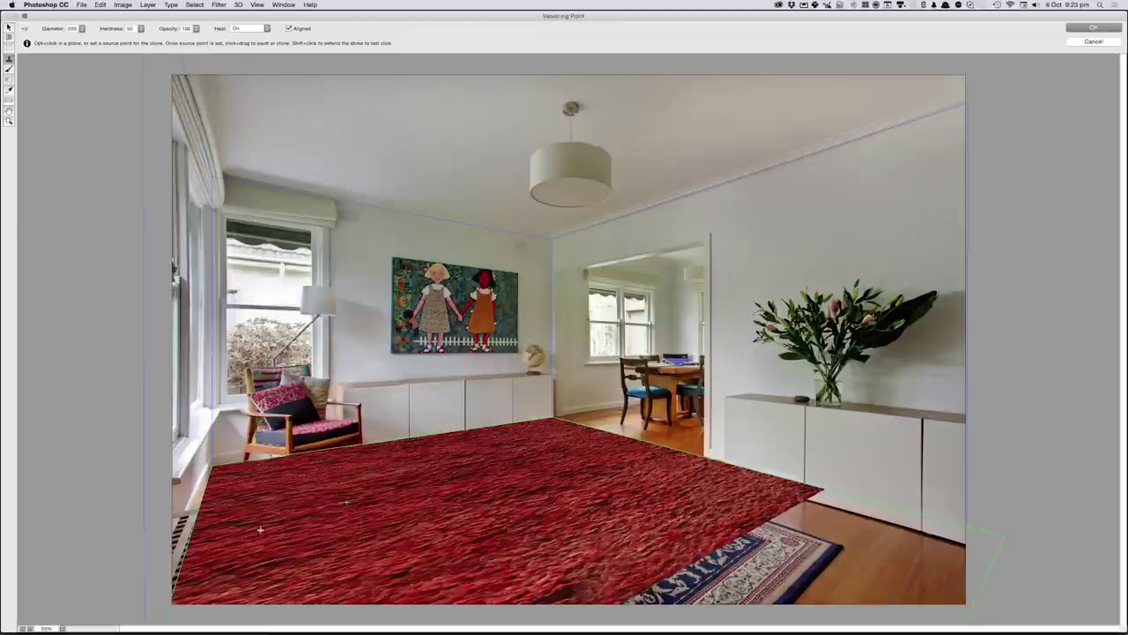
mouse_move(604, 535)
mouse_down()
mouse_move(691, 576)
mouse_move(801, 551)
mouse_move(841, 521)
mouse_move(899, 535)
mouse_move(923, 522)
mouse_up()
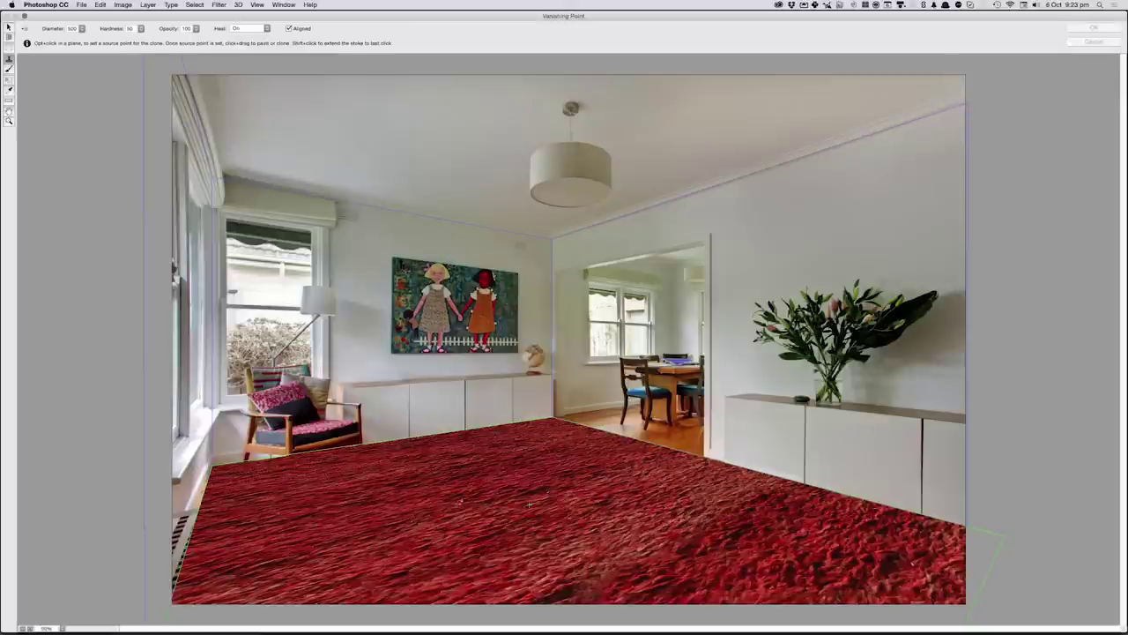
alt+click(521, 451)
mouse_move(617, 490)
mouse_down()
mouse_move(695, 577)
mouse_move(863, 547)
mouse_move(935, 564)
mouse_move(779, 498)
mouse_up()
key(Return)
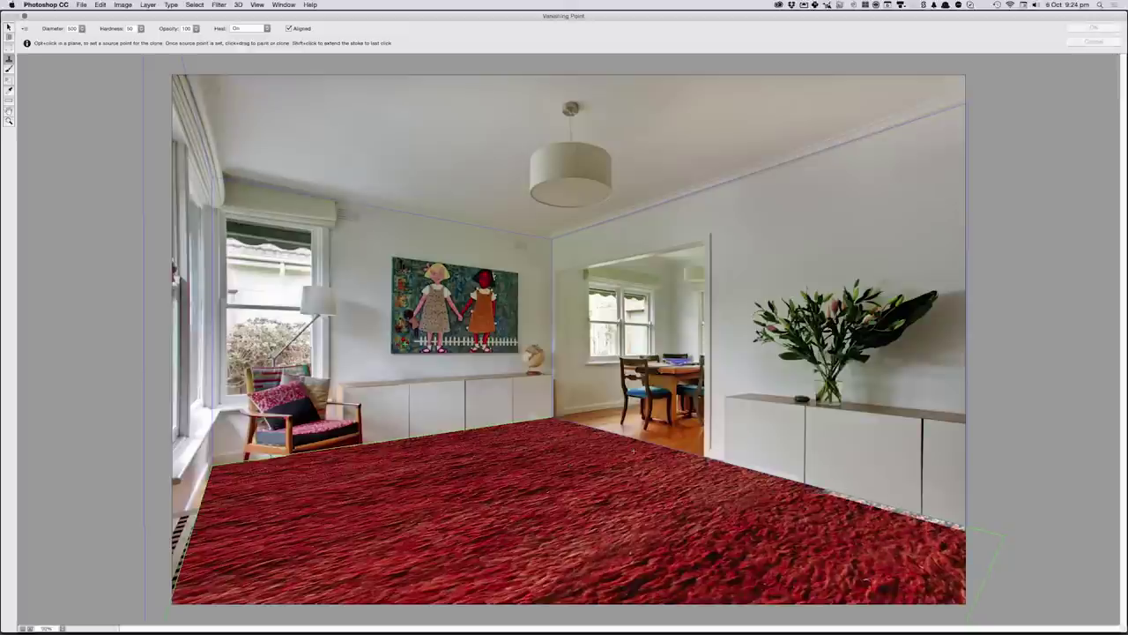
drag(846, 504, 947, 539)
key(ctrl+z)
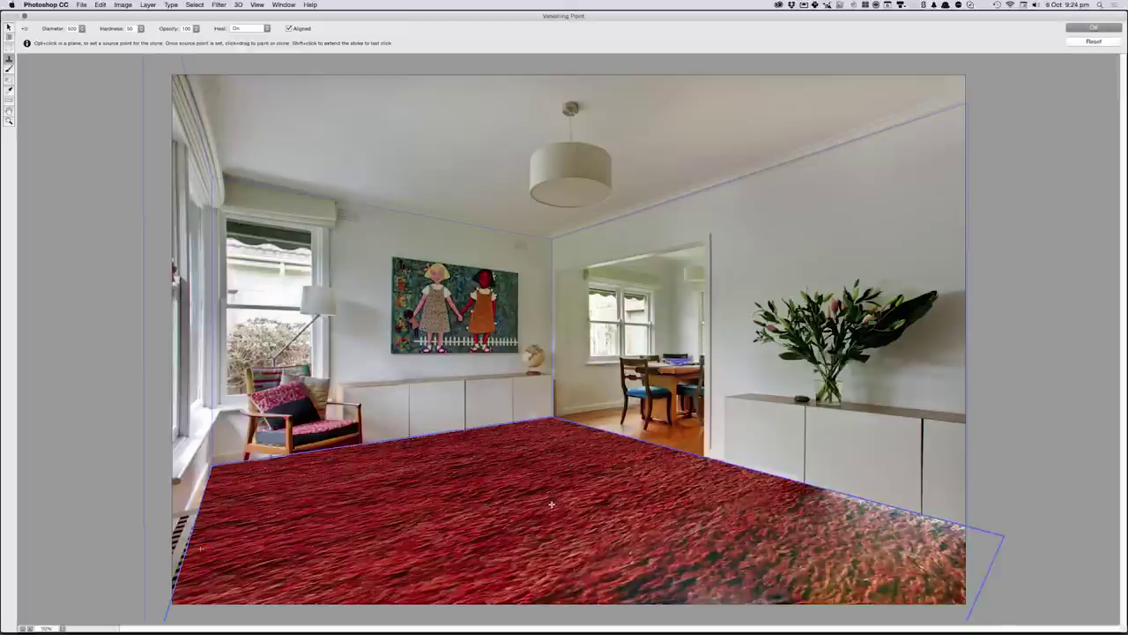
drag(847, 514, 918, 529)
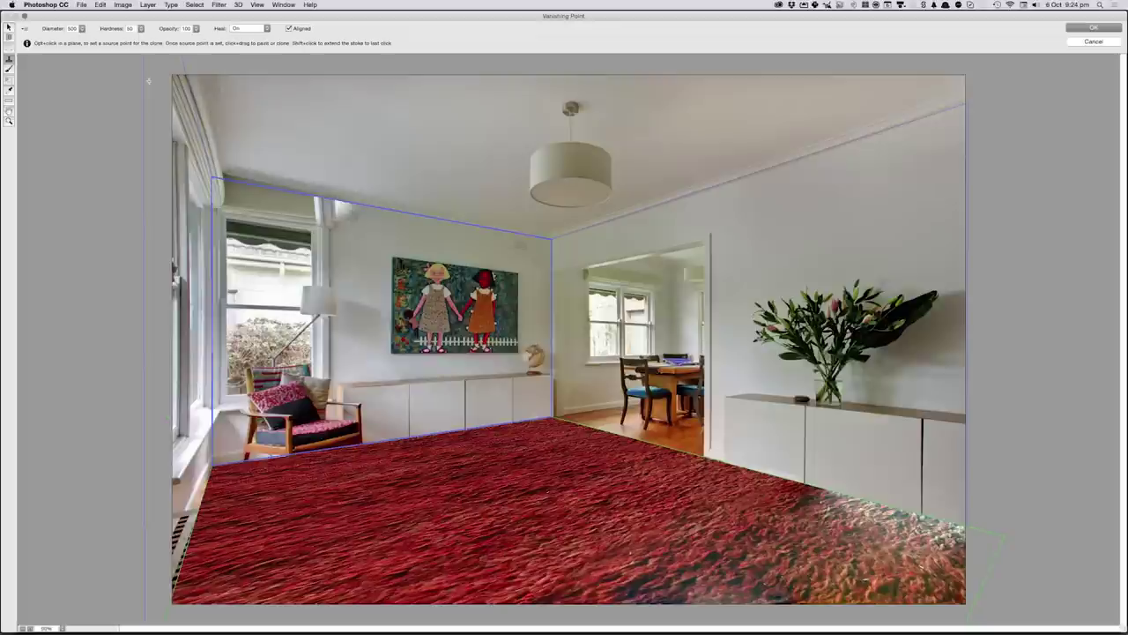
- With healing Off, cover the remaining light patches with carpet and apply the perspective edits
click(249, 28)
click(242, 14)
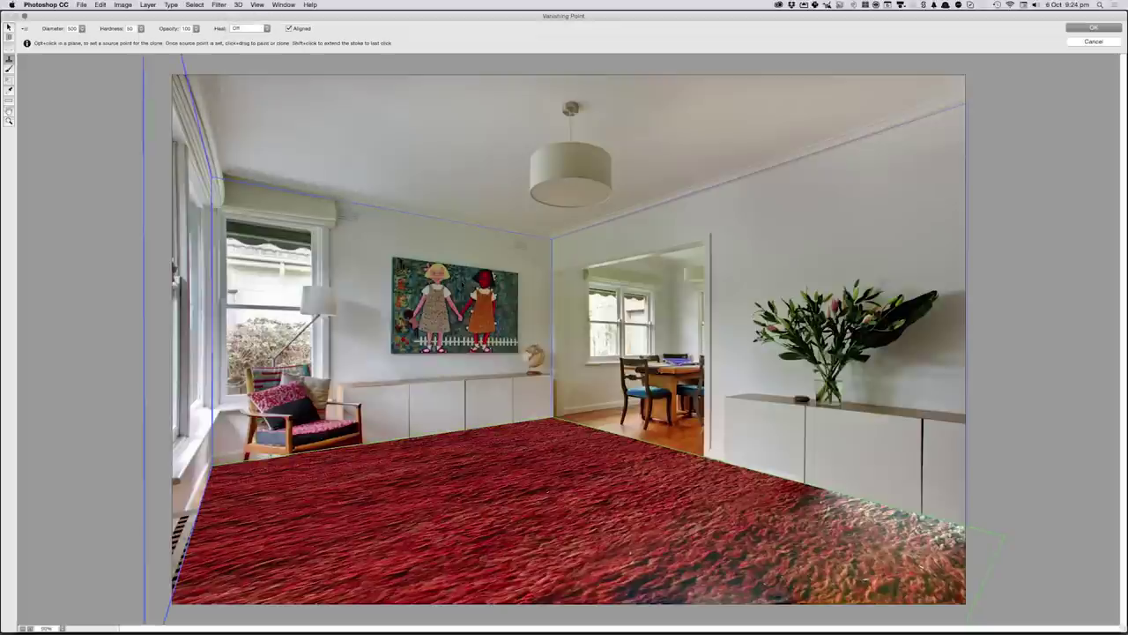
drag(705, 536, 601, 476)
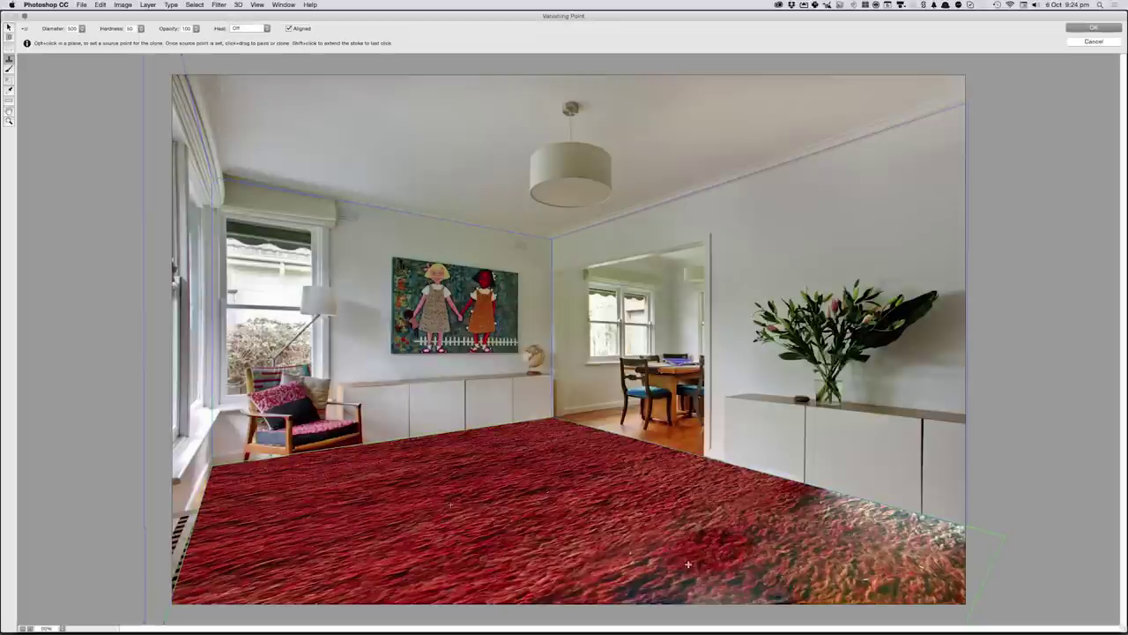
drag(855, 520, 918, 586)
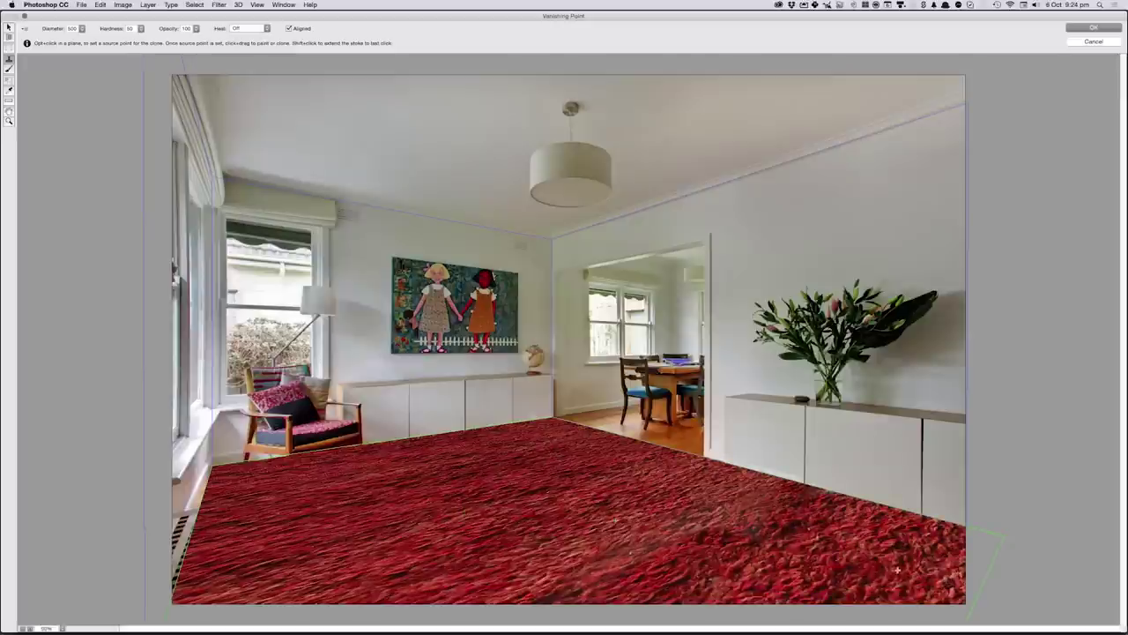
drag(684, 577, 726, 519)
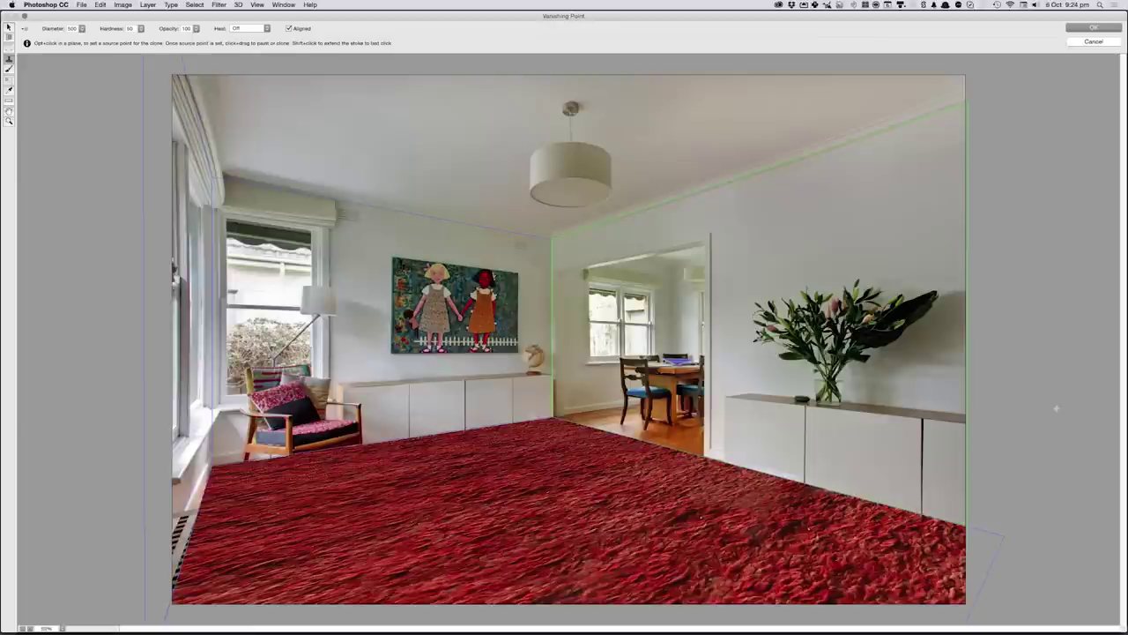
click(1084, 28)
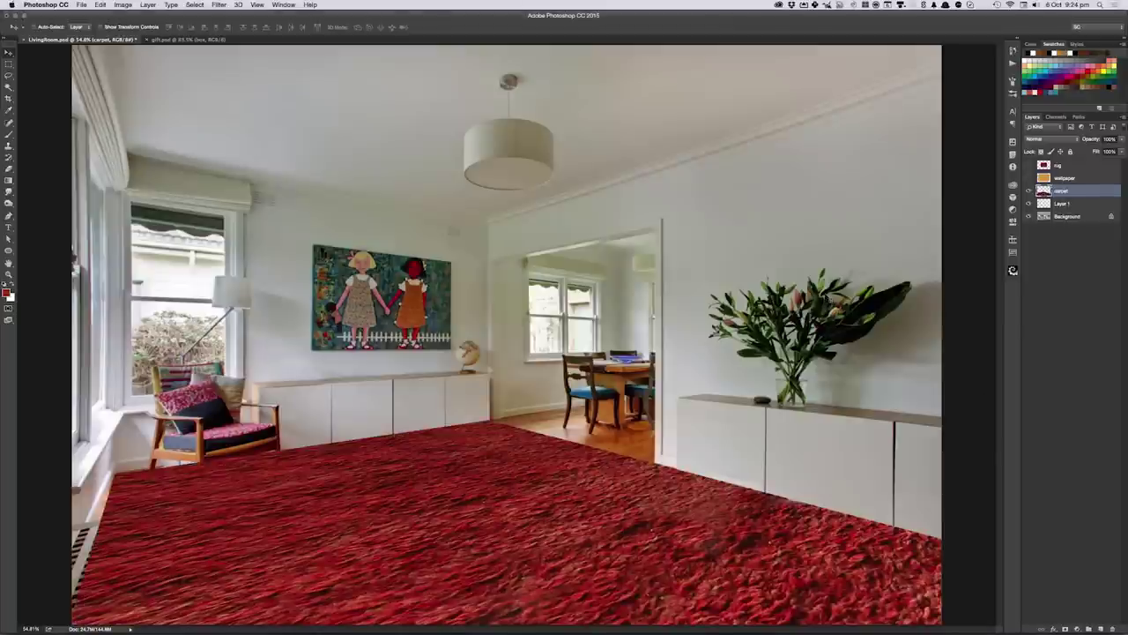
- Set the carpet layer to 40% opacity and add a Reveal All layer mask
key(4)
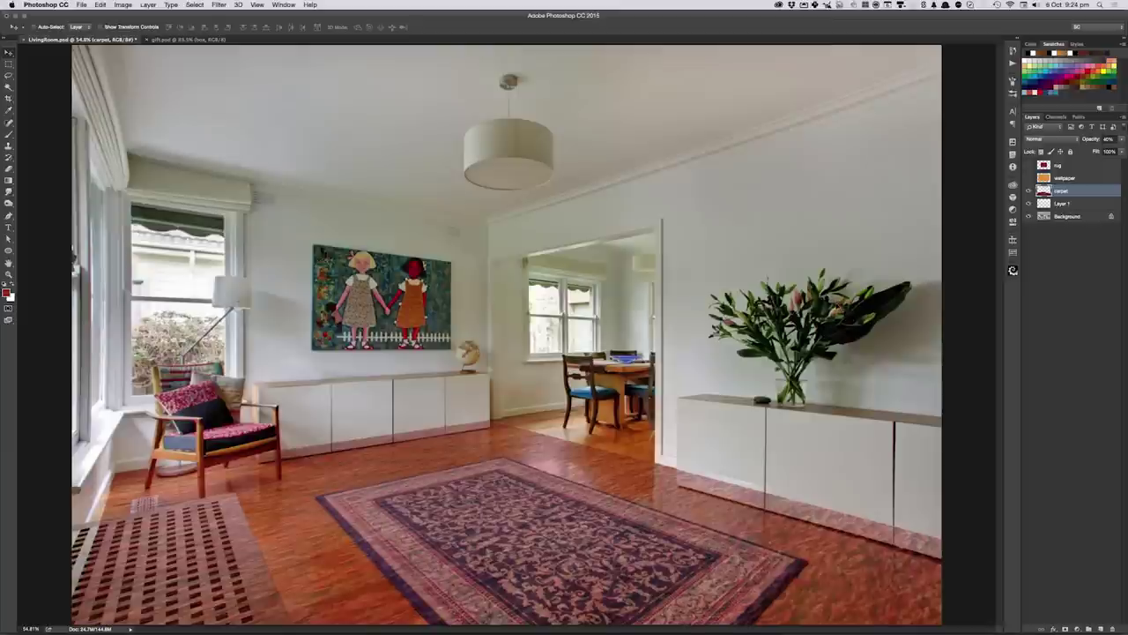
click(144, 4)
mouse_move(162, 137)
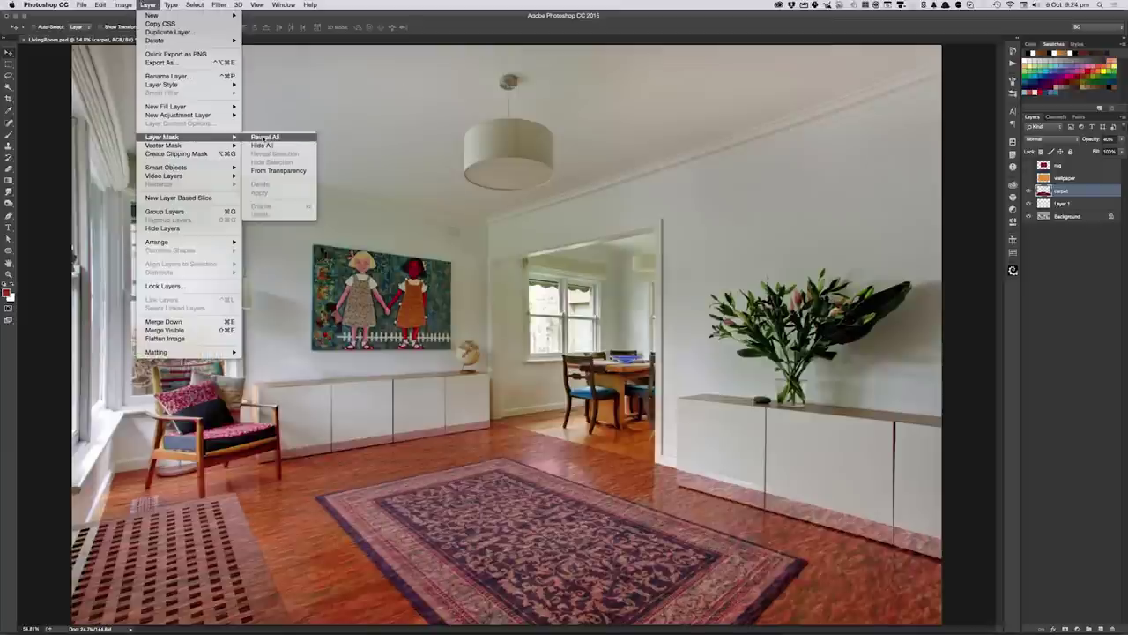
click(274, 138)
- Lasso-trace along the left cabinet's bottom edge and around the bottom-left rug area
key(l)
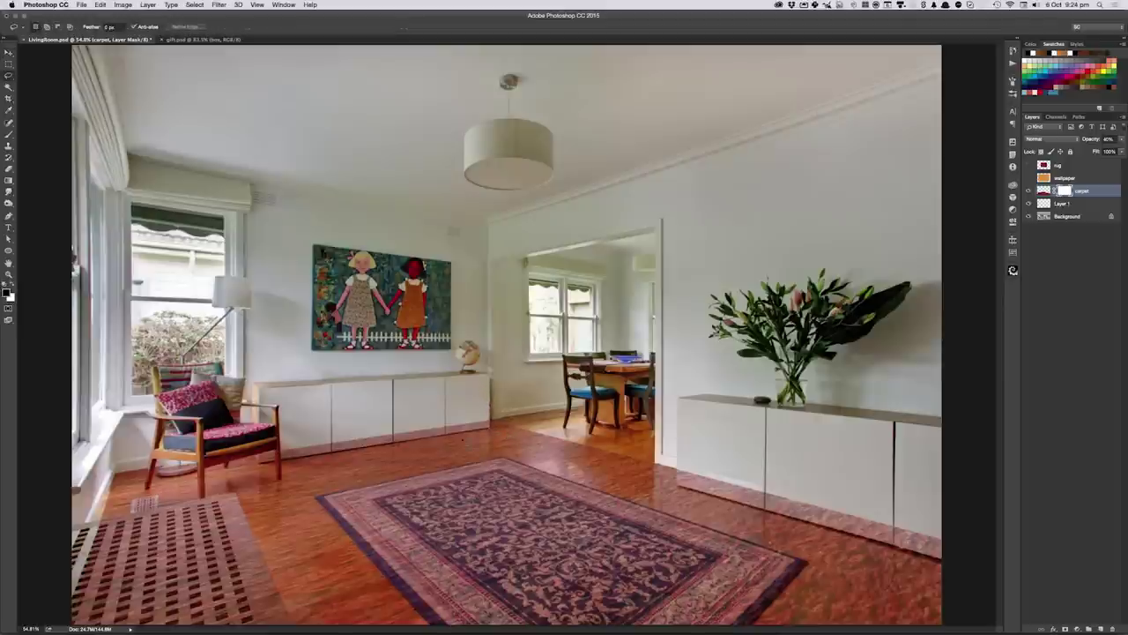
drag(281, 460, 471, 431)
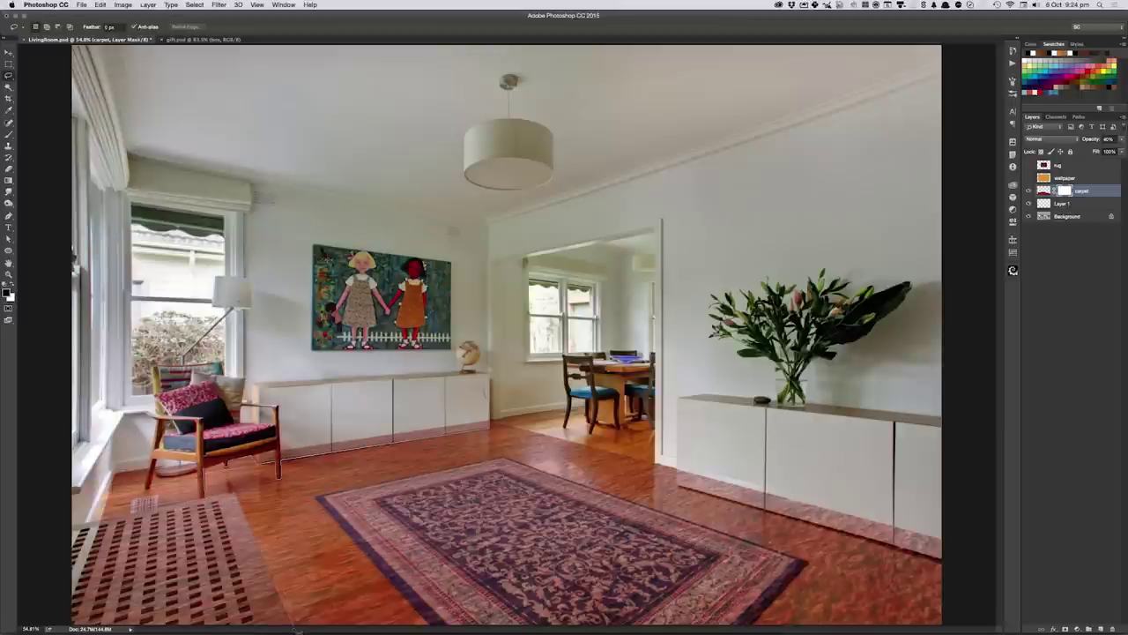
drag(39, 624, 96, 529)
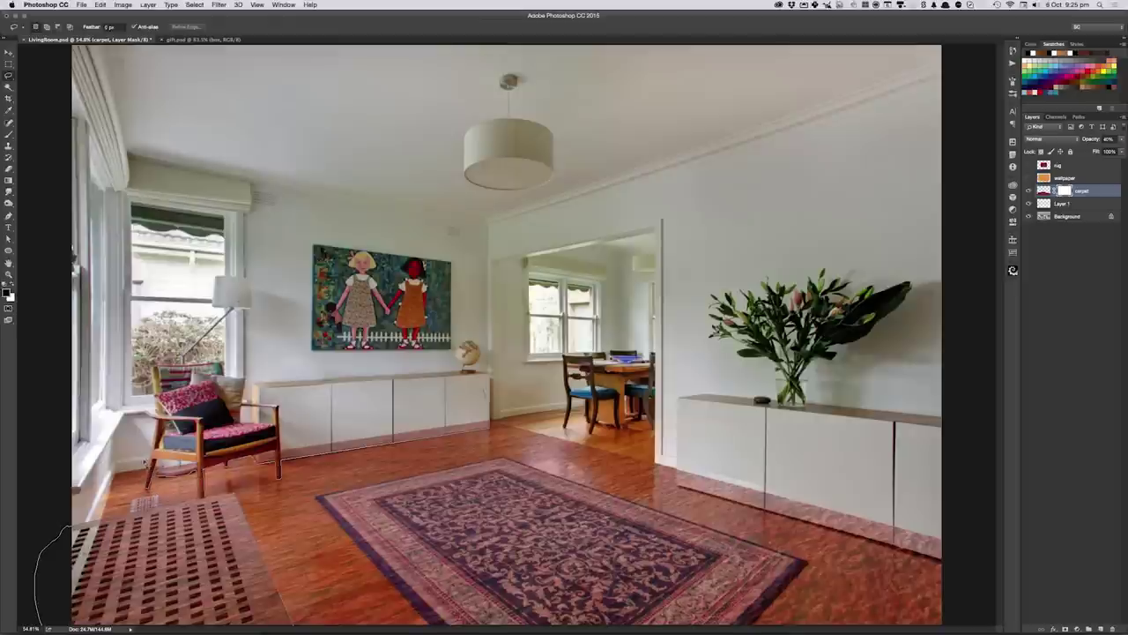
- Select both cabinets and the bottom-left rug, fill that carpet mask area black, and deselect
double_click(262, 301)
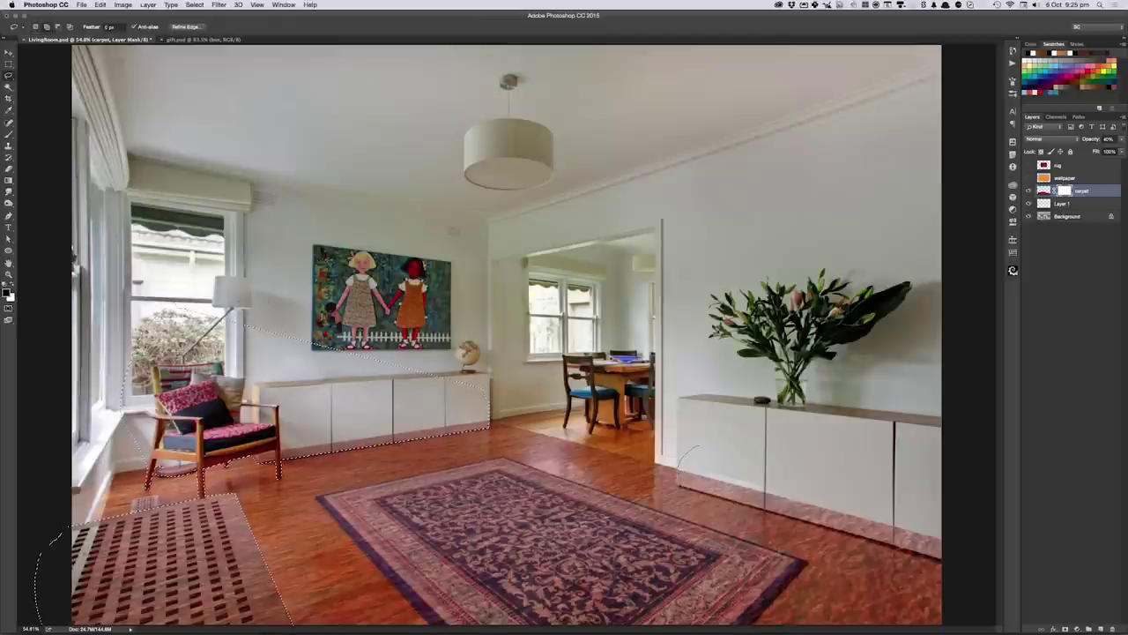
click(678, 483)
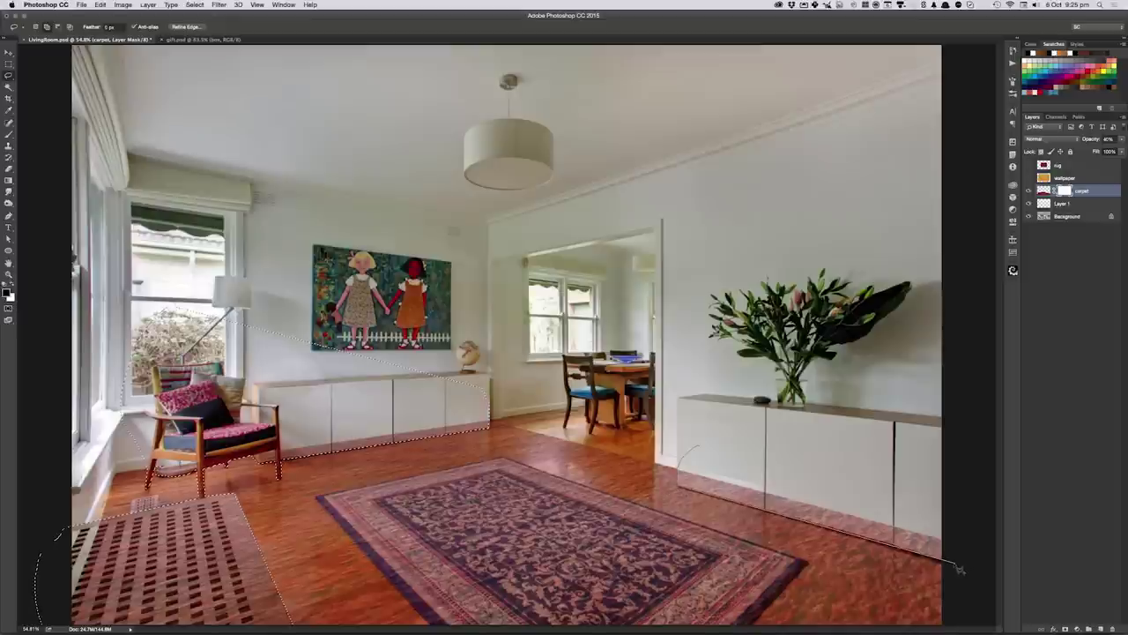
drag(961, 565, 932, 451)
key(alt+BackSpace)
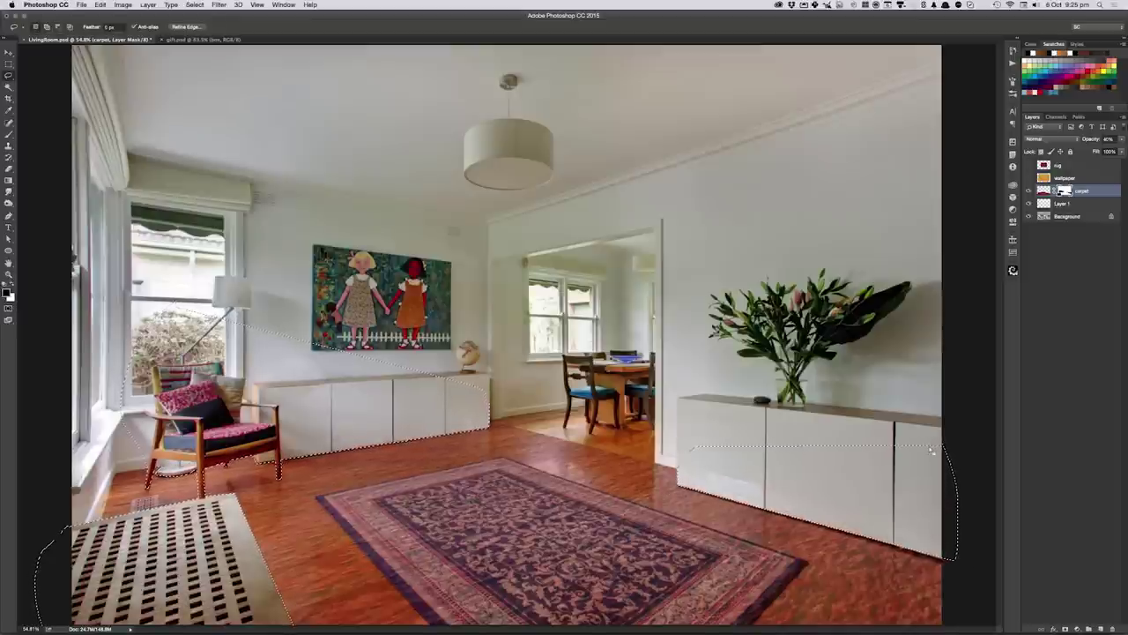
key(ctrl+d)
- Restore the carpet to 100% opacity and set up a soft 0%-hardness white brush
key(v)
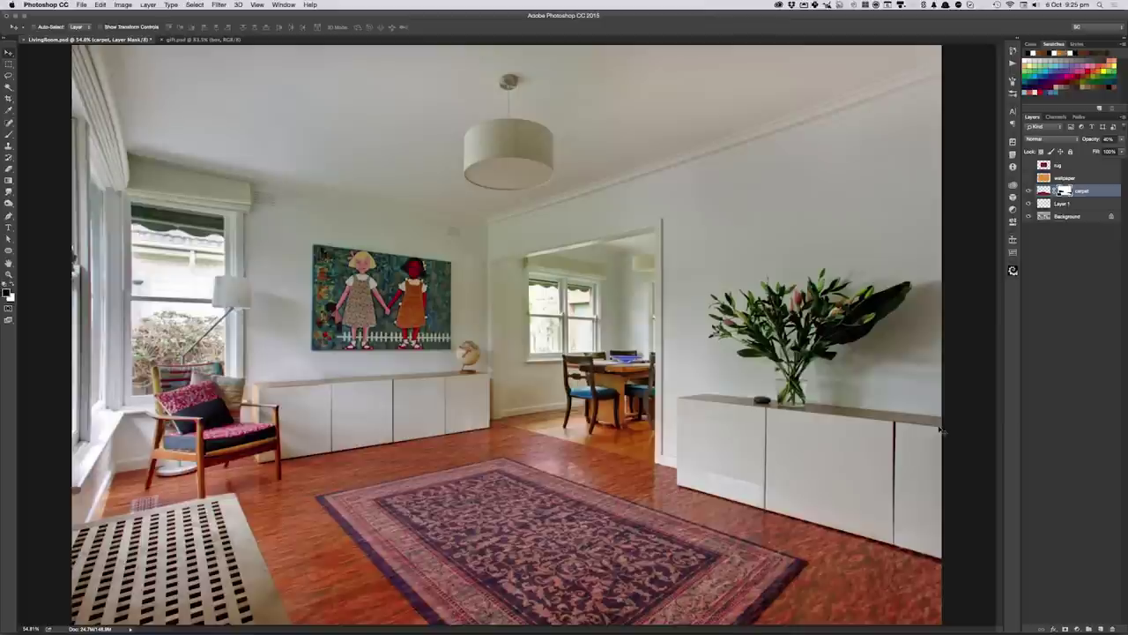
key(0)
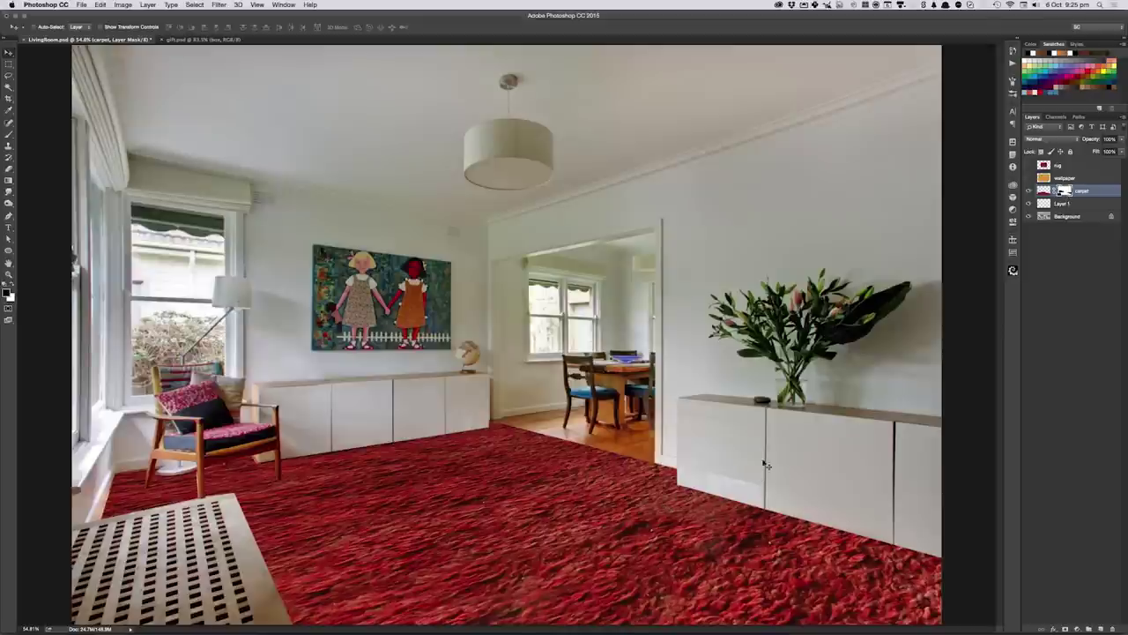
key(b)
right_click(701, 499)
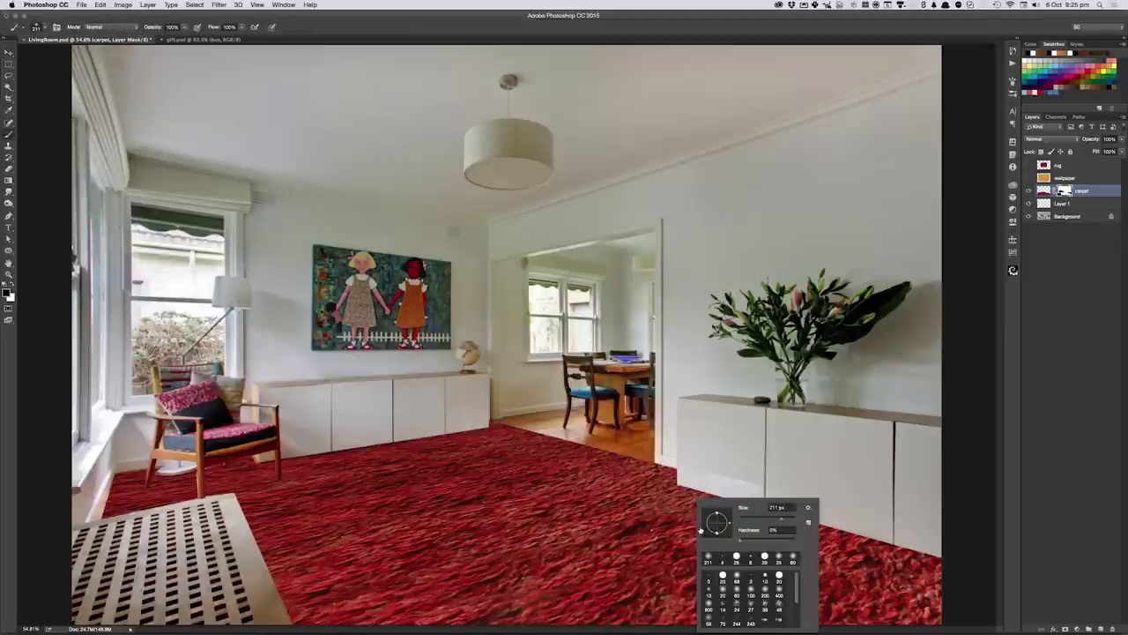
key(Return)
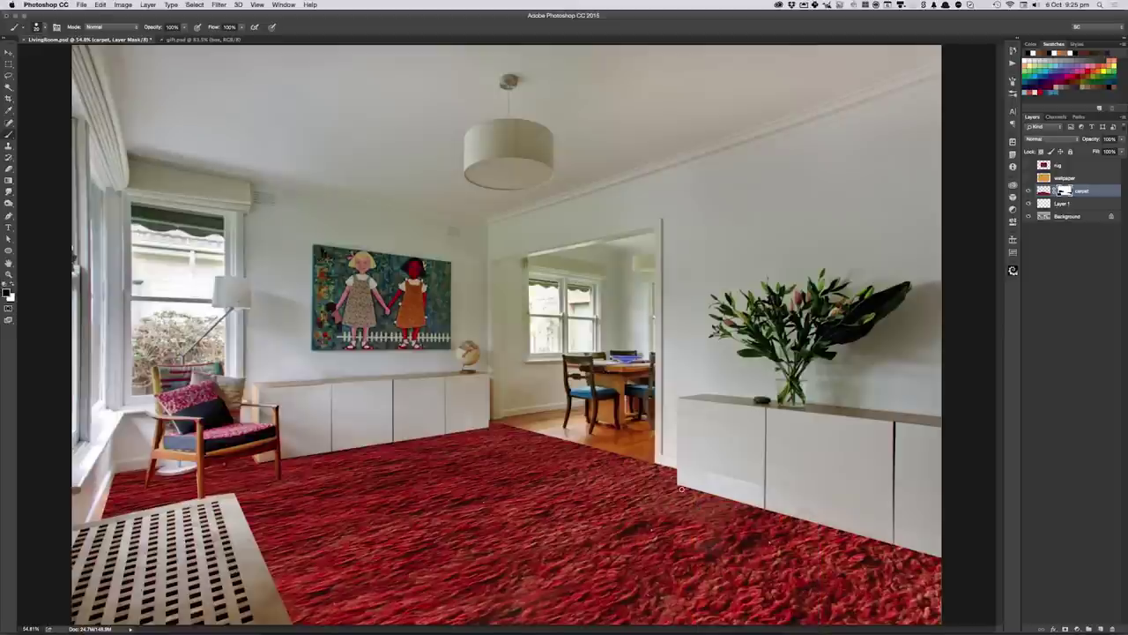
key(x)
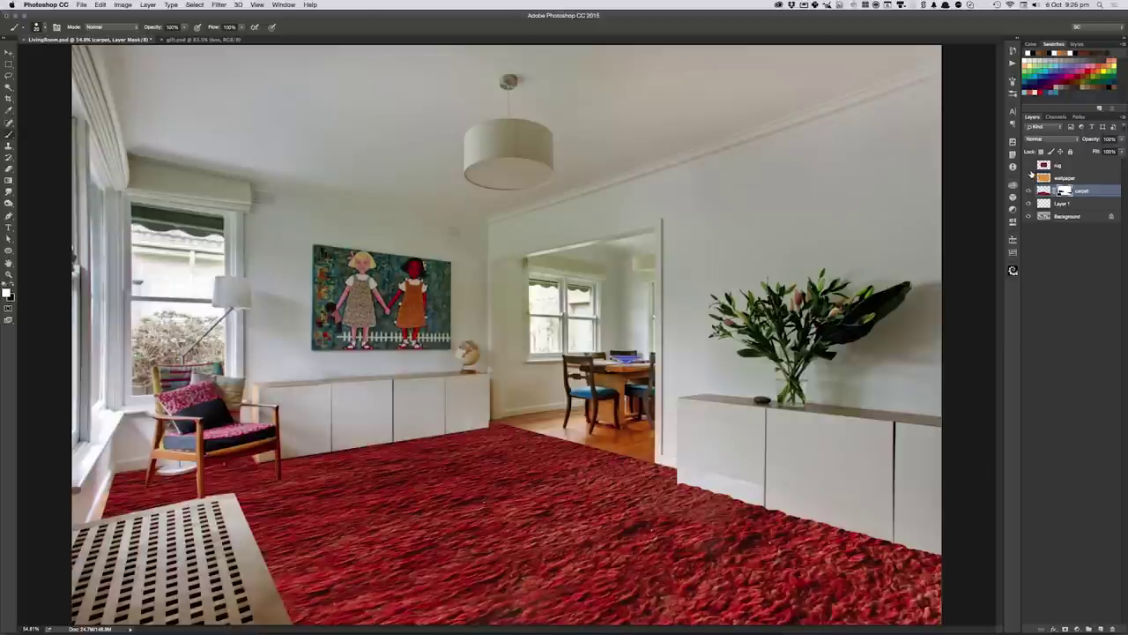
click(1044, 179)
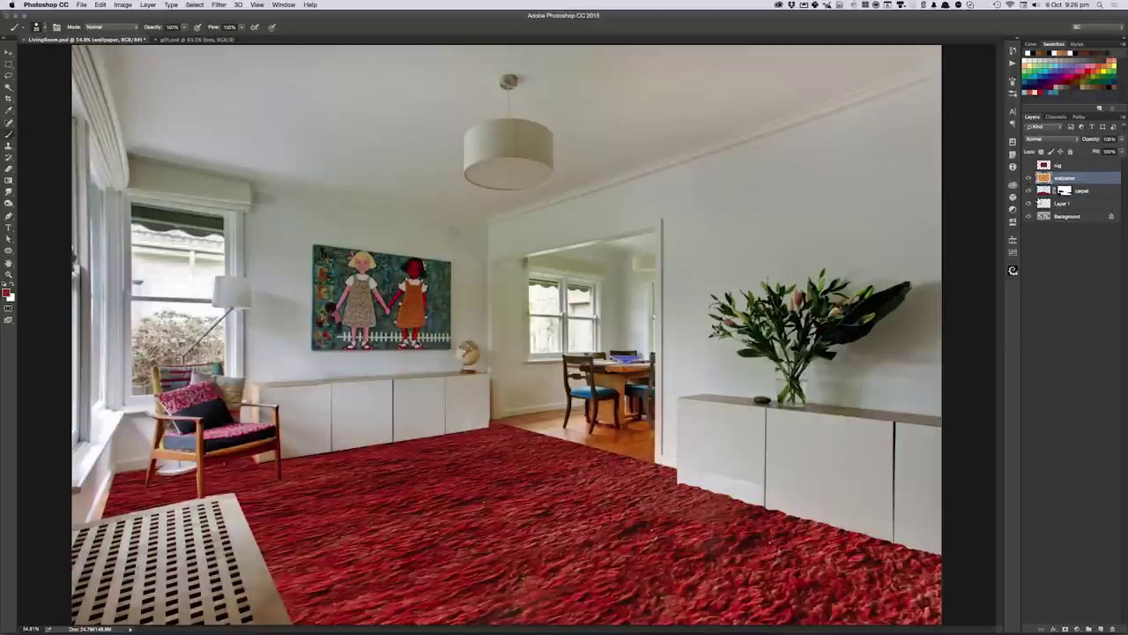
- Select and copy the whole orange damask wallpaper layer, then hide it again
click(1027, 178)
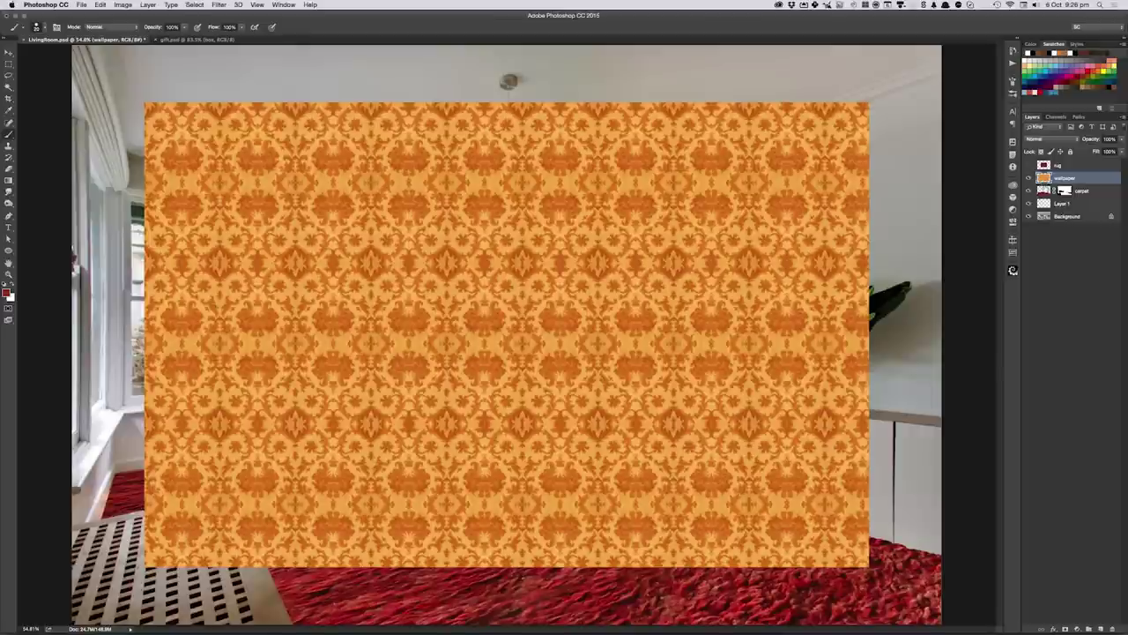
key(ctrl+a)
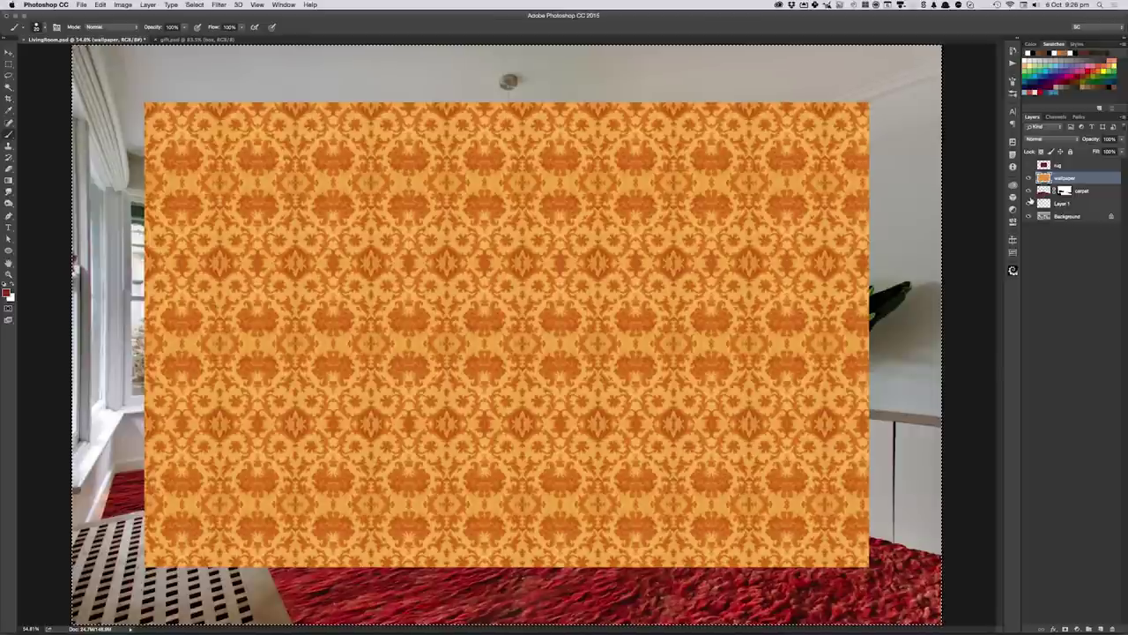
click(1028, 177)
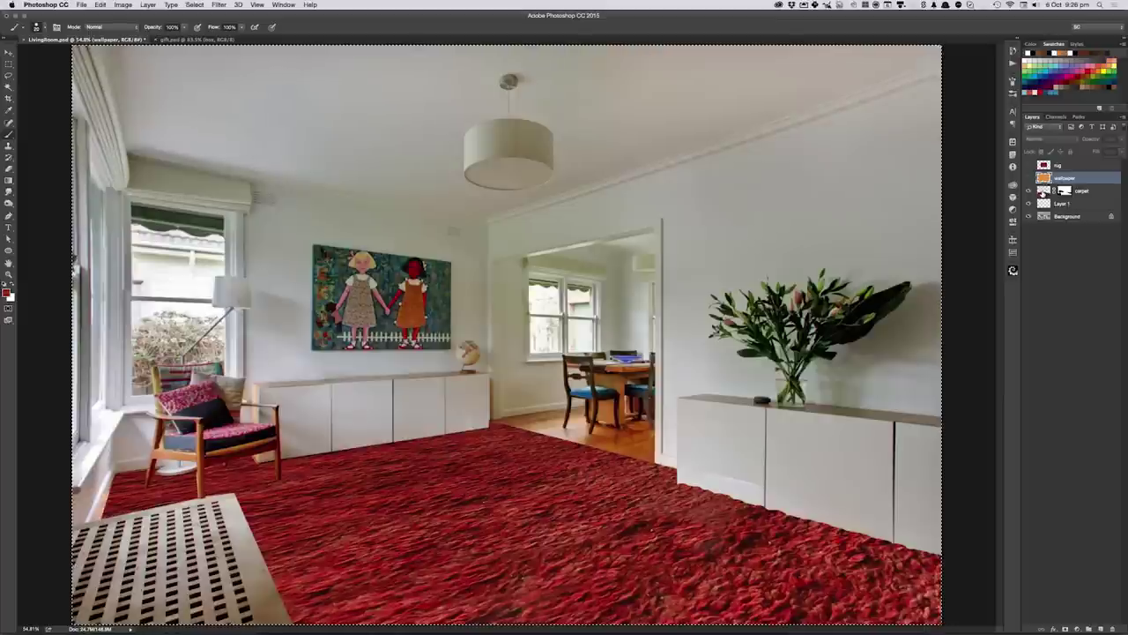
key(ctrl+d)
- Add a new empty layer named 'wall' above the carpet layer
click(1049, 191)
key(ctrl+shift+n)
text(wall)
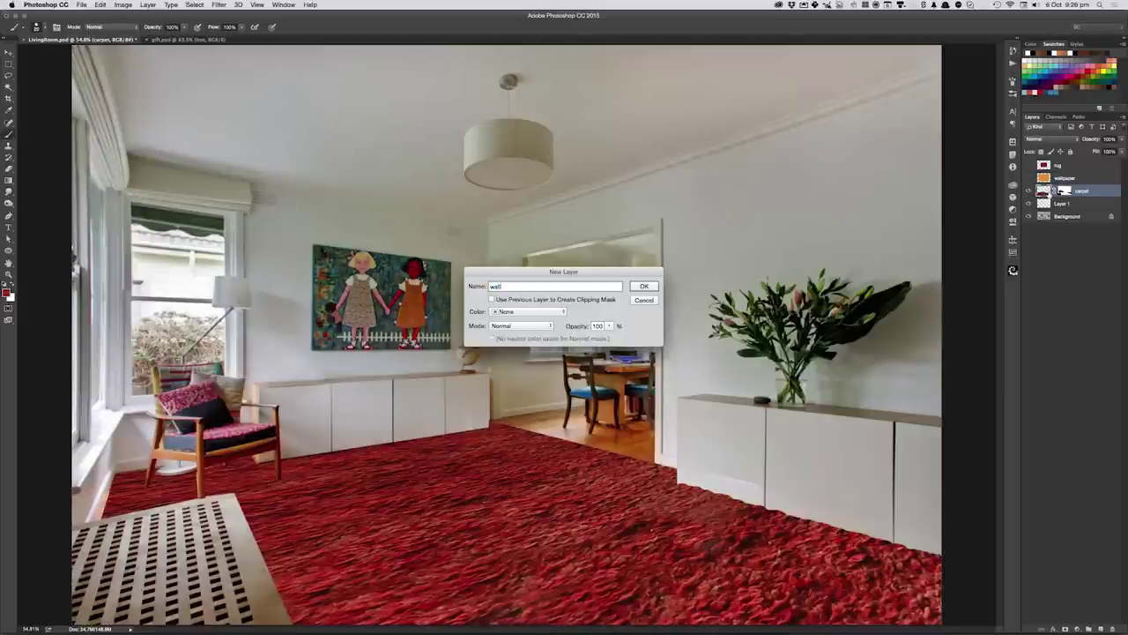
key(Return)
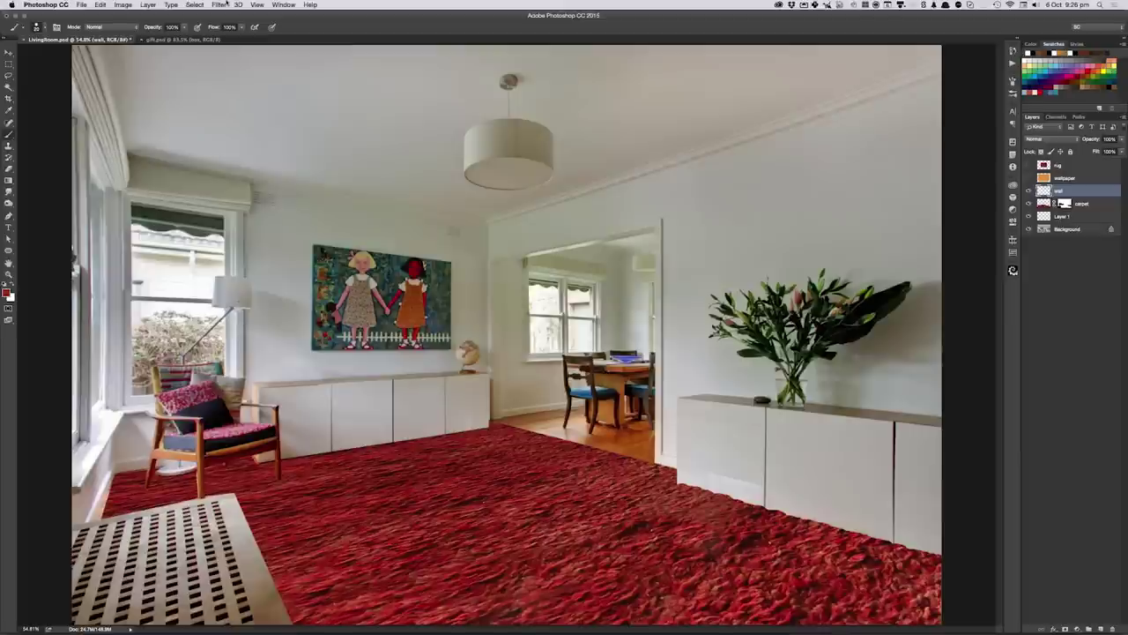
click(220, 4)
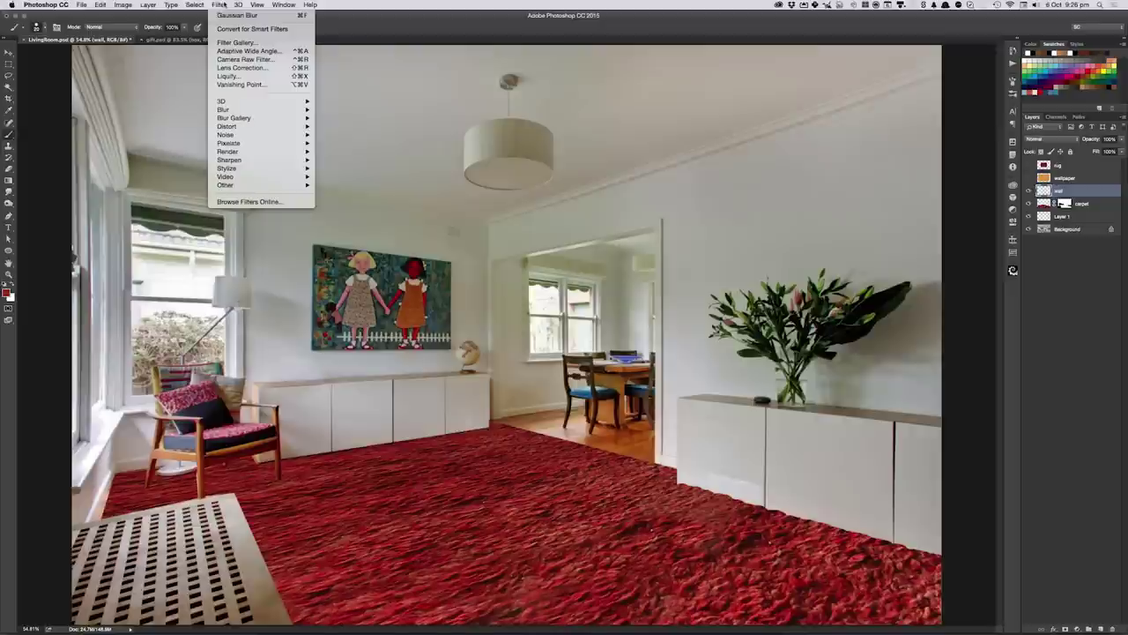
- In Vanishing Point, paste the damask wallpaper and drag it onto the right wall plane
click(243, 84)
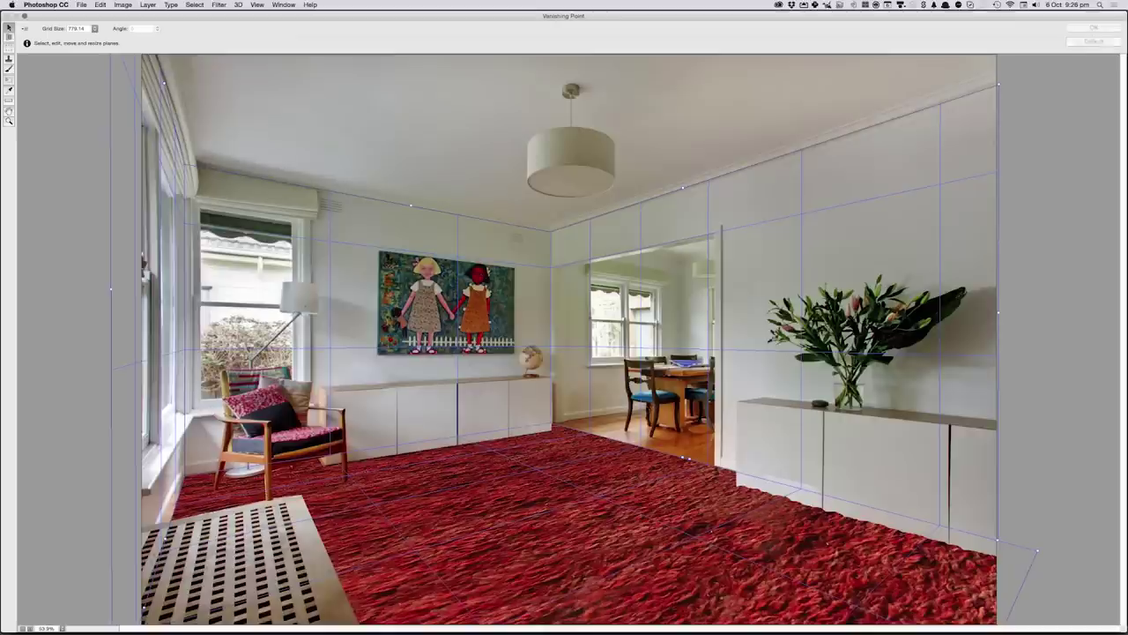
key(ctrl+v)
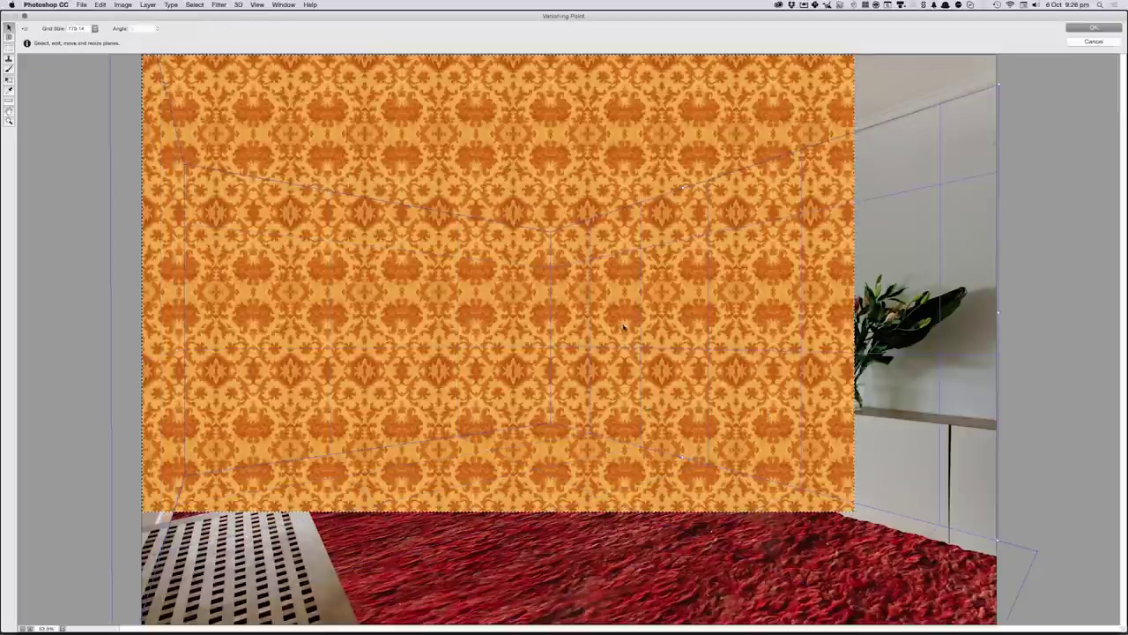
click(461, 341)
click(171, 405)
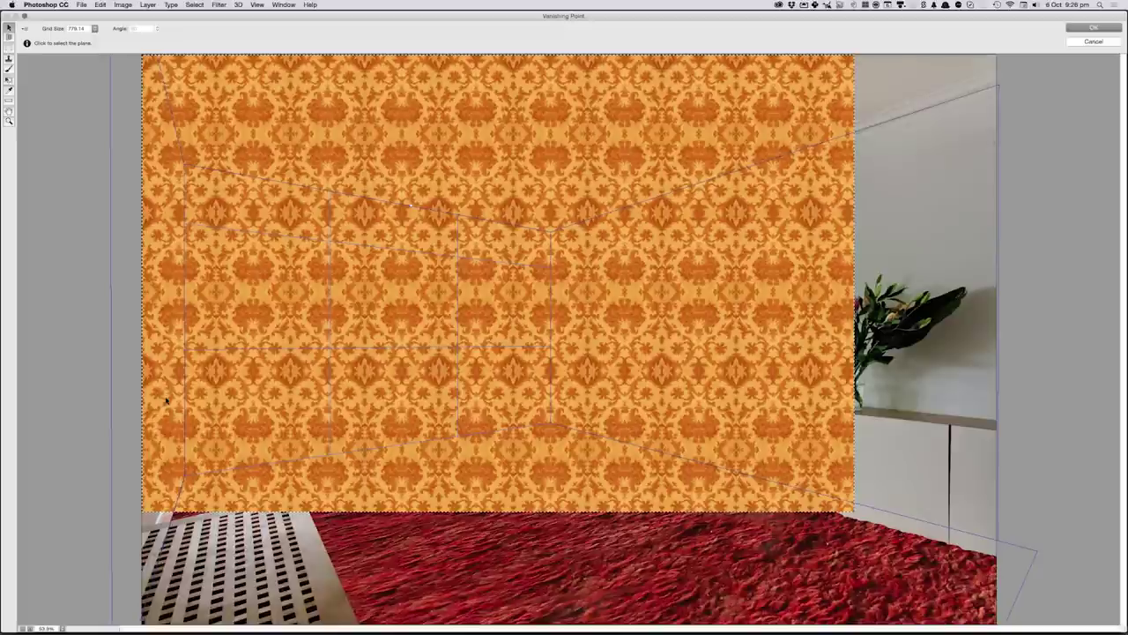
click(387, 429)
key(t)
key(t)
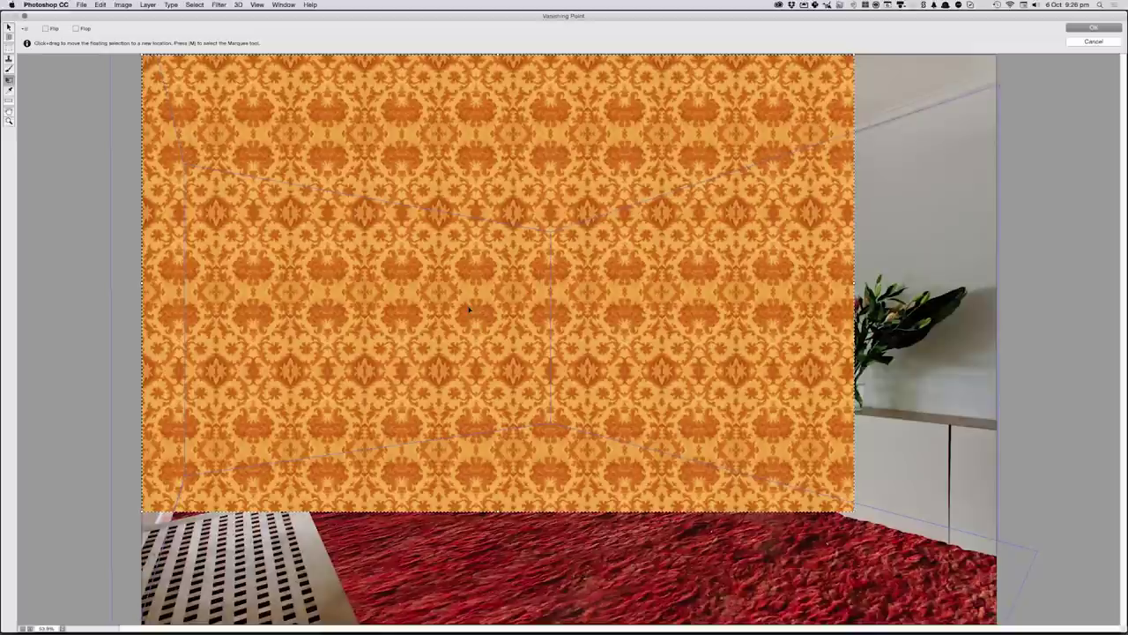
mouse_move(472, 327)
mouse_down()
mouse_move(600, 368)
mouse_move(730, 359)
mouse_up()
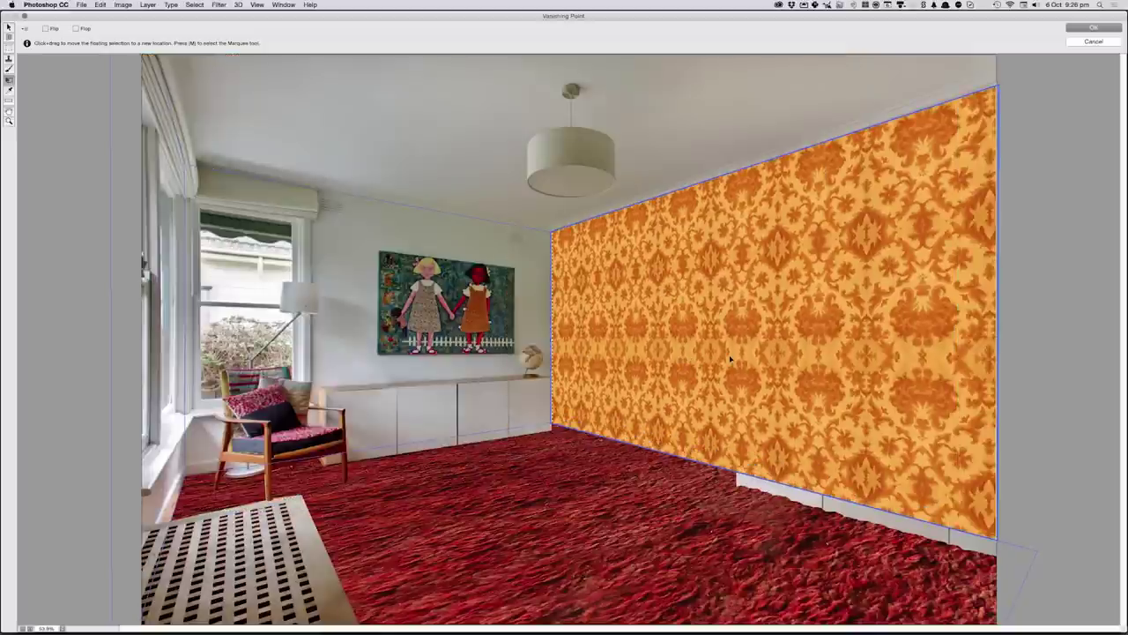
- Nudge the wallpaper along the right wall and Alt-drag a copy onto the left wall
drag(730, 358, 727, 361)
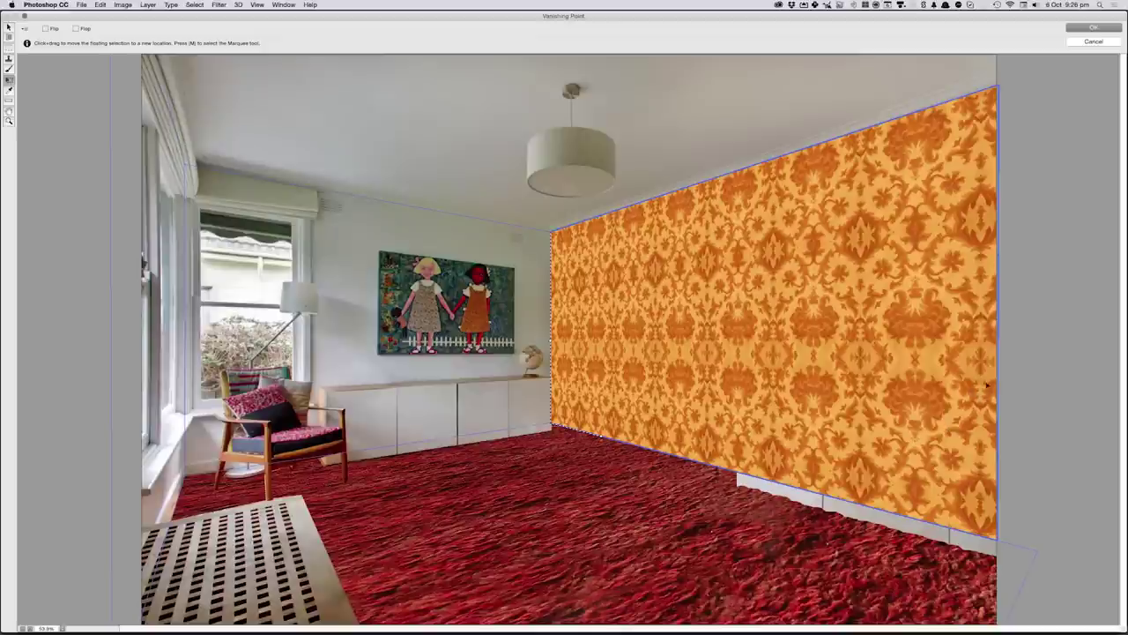
key(alt)
mouse_move(962, 393)
mouse_down()
mouse_move(340, 325)
mouse_move(344, 257)
mouse_move(358, 278)
mouse_up()
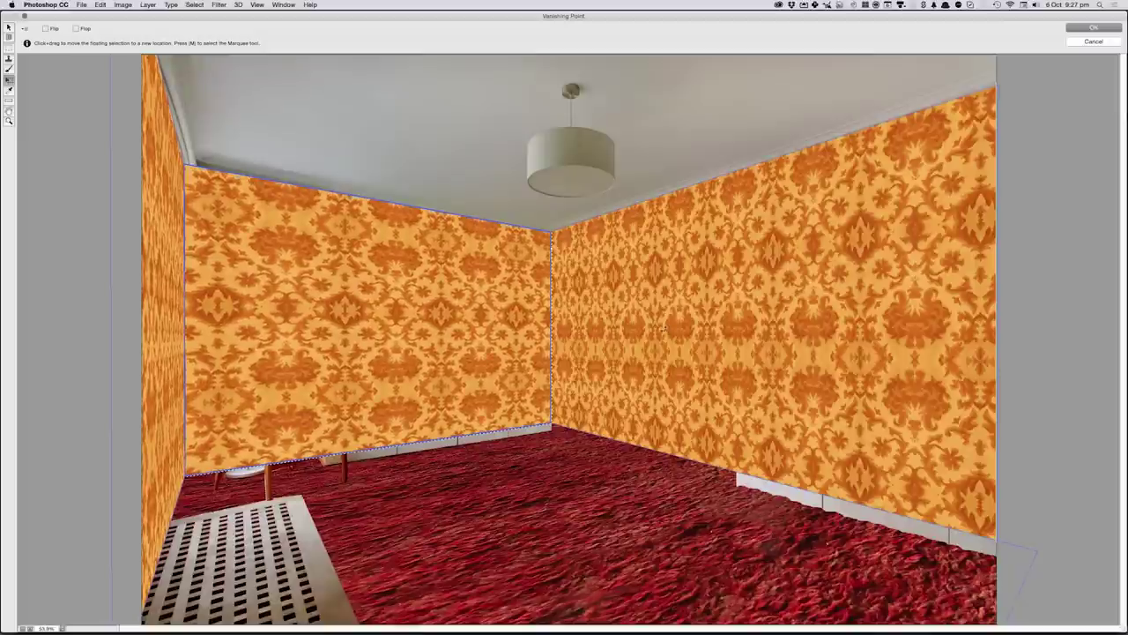
- Commit the Vanishing Point wallpaper and set the wall layer's blend mode to Multiply
key(Escape)
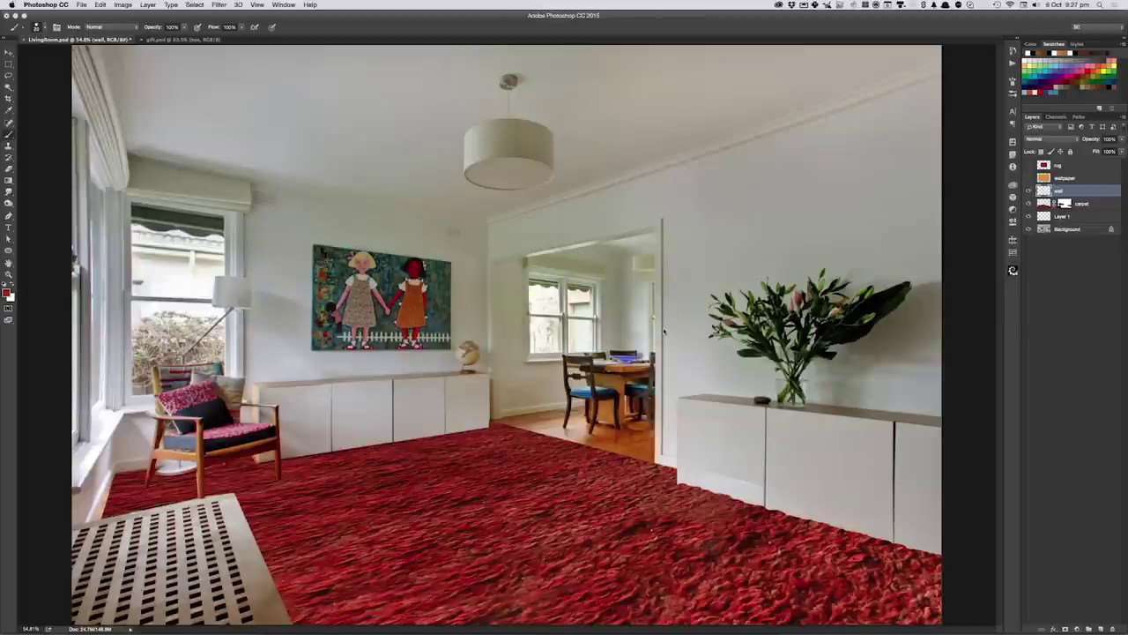
key(v)
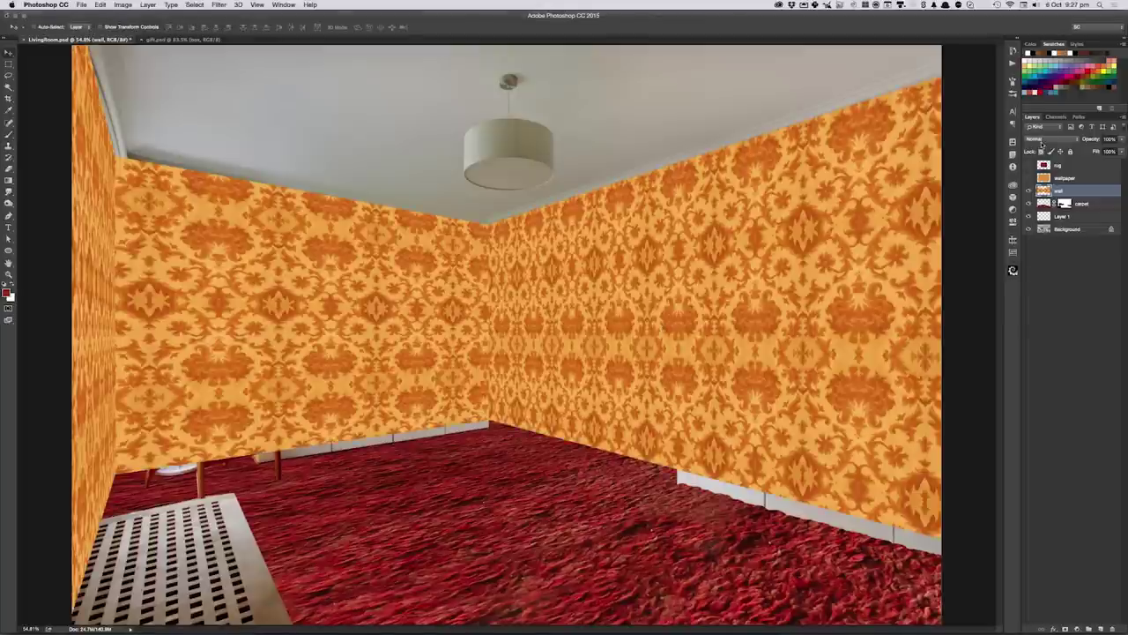
click(1043, 138)
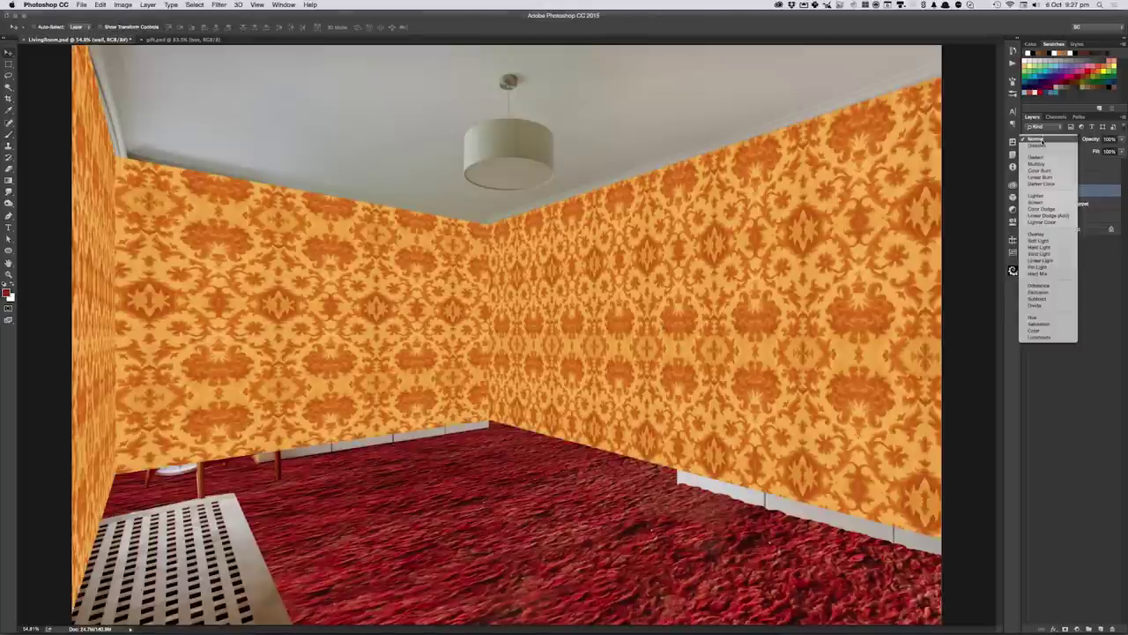
click(1037, 164)
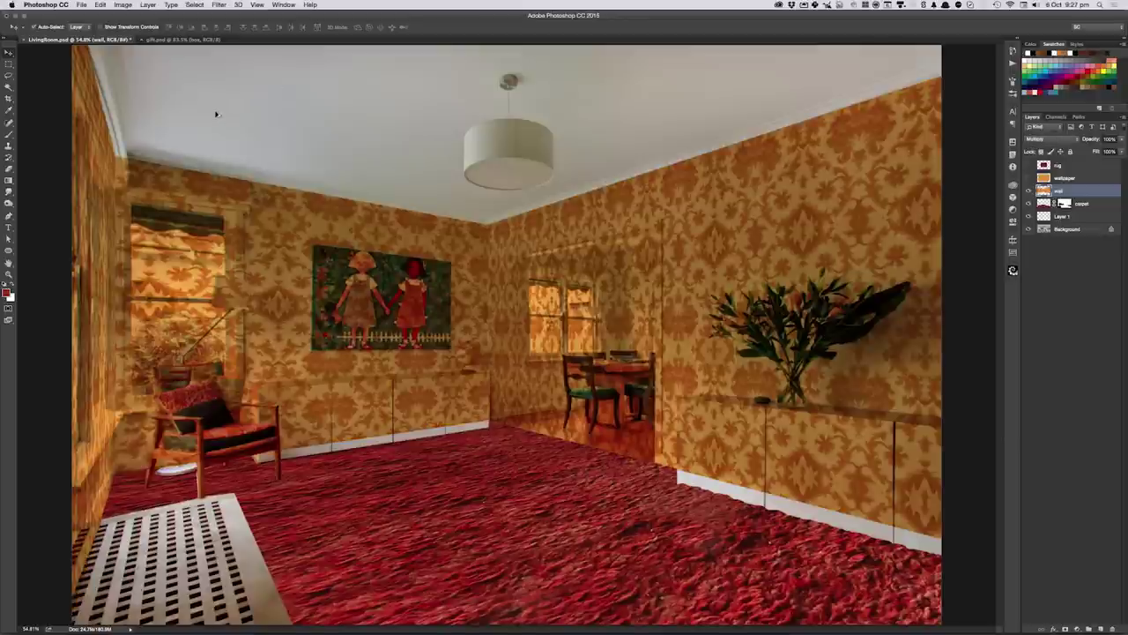
- Add a layer mask to the wall layer
key(ctrl+shift+d)
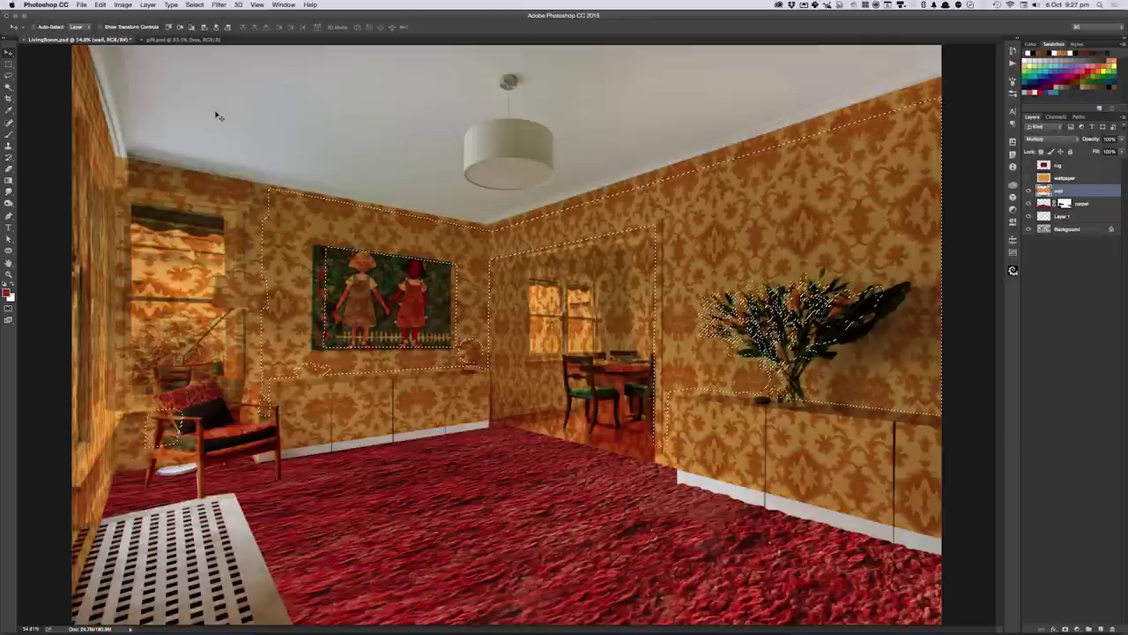
key(ctrl+d)
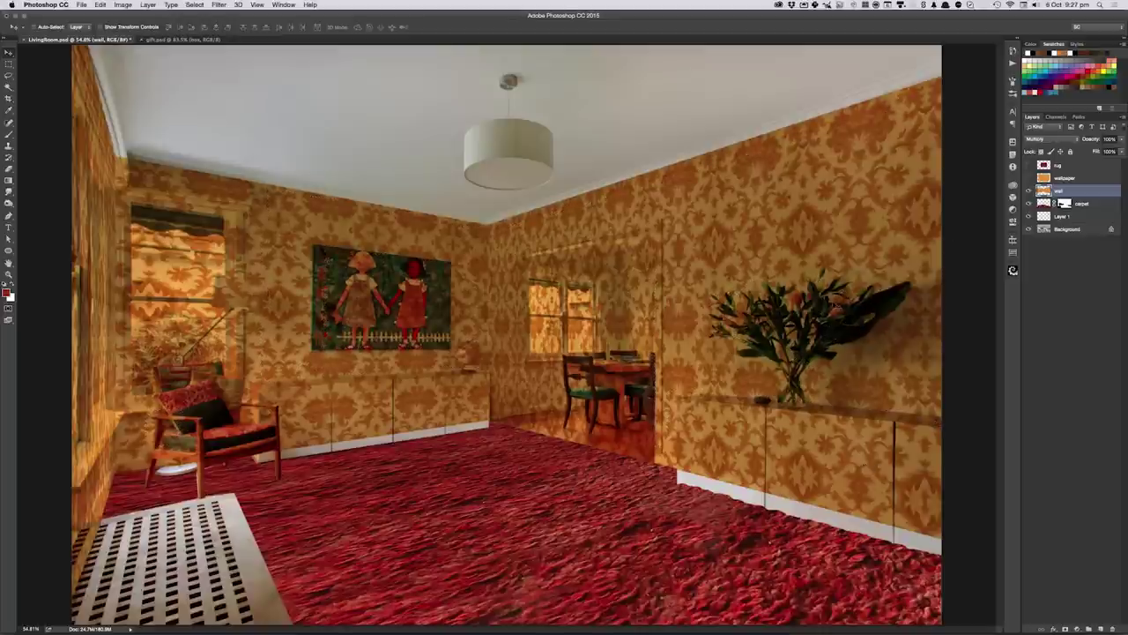
key(l)
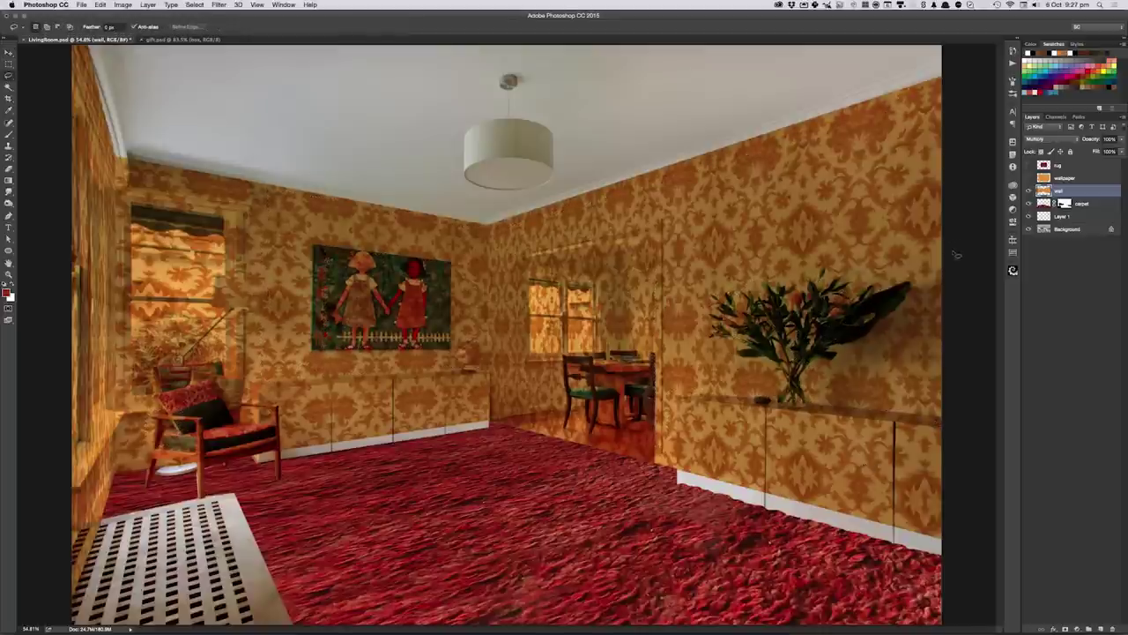
key(ctrl+alt+m)
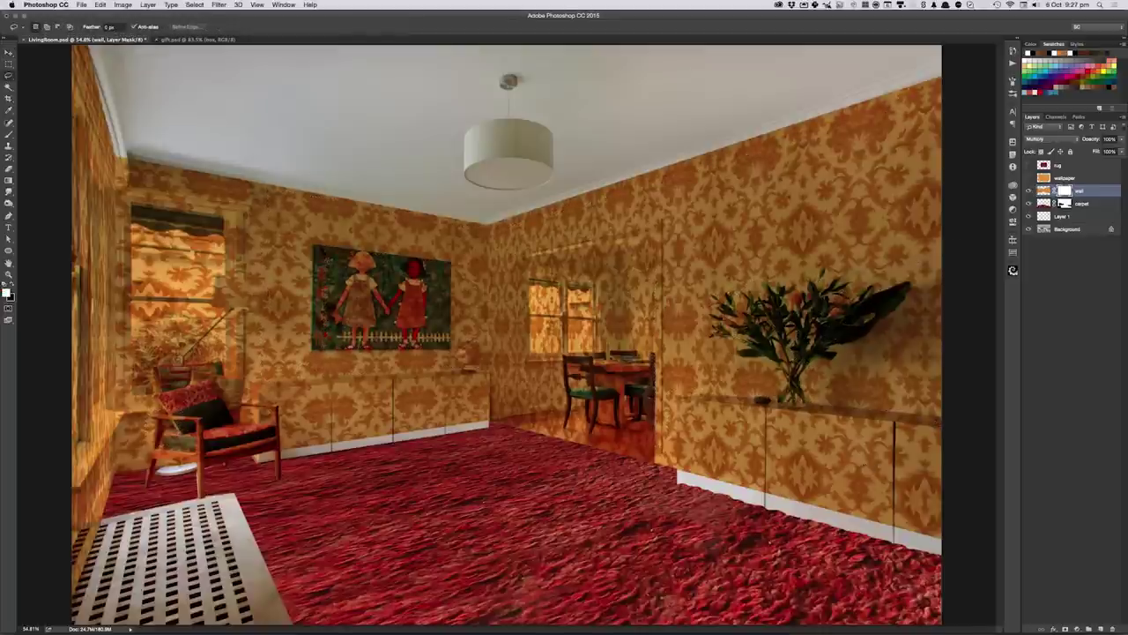
- Mask the wallpaper off the doorway and both white cabinets using a freehand lasso
drag(664, 469, 666, 220)
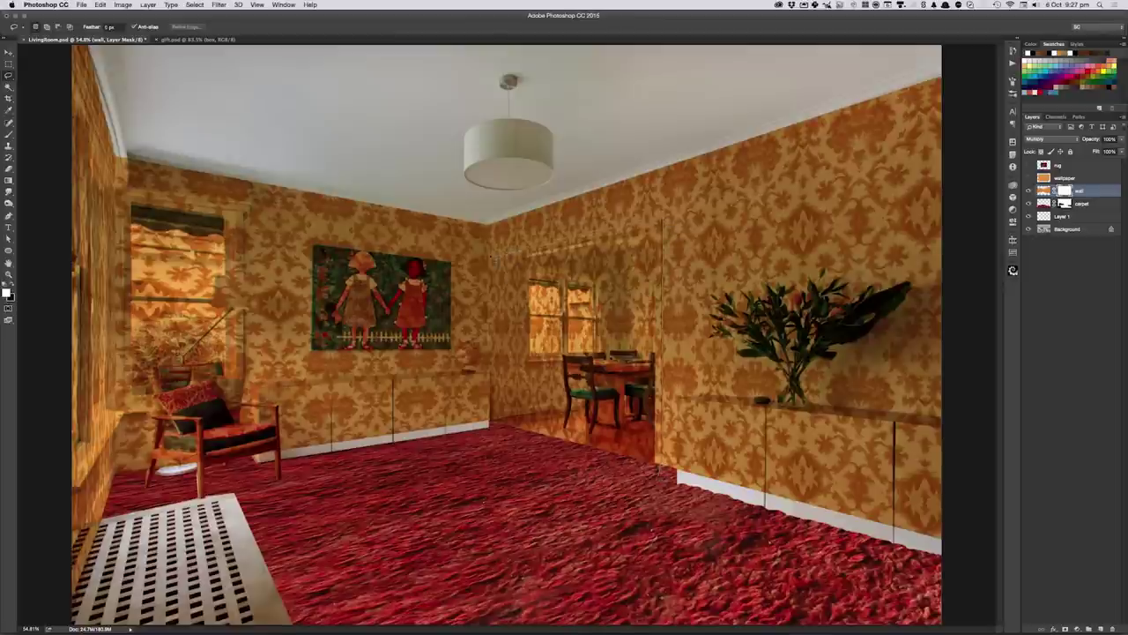
mouse_move(490, 265)
mouse_down()
mouse_move(488, 373)
mouse_move(326, 374)
mouse_up()
mouse_move(414, 372)
mouse_down()
mouse_move(255, 437)
mouse_move(309, 528)
mouse_move(628, 530)
mouse_move(761, 564)
mouse_move(996, 586)
mouse_move(955, 423)
mouse_up()
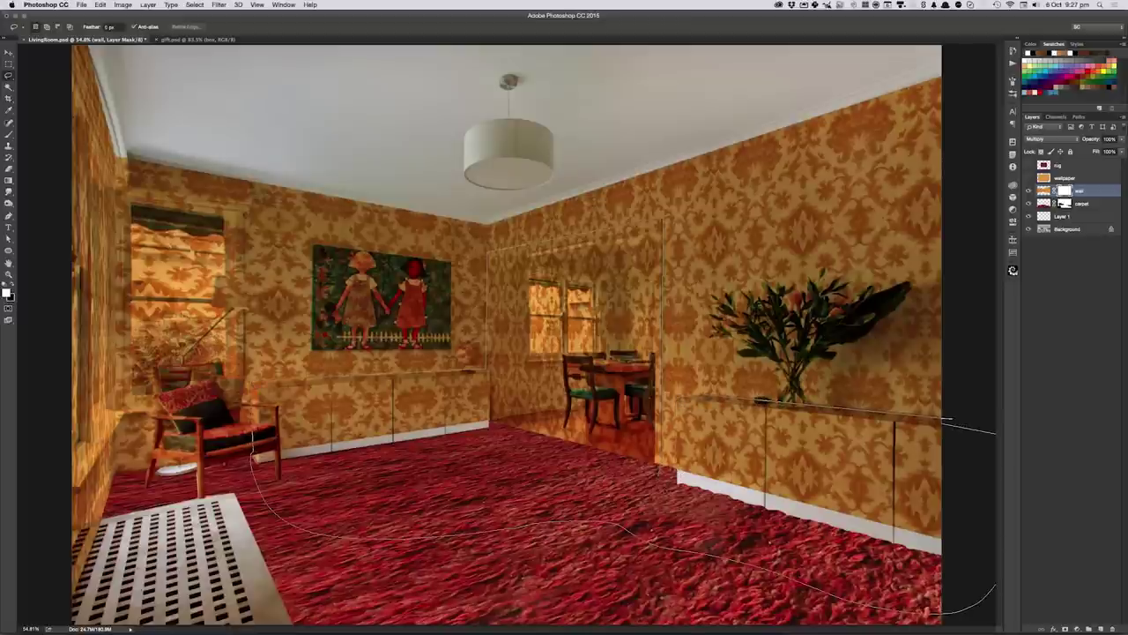
drag(680, 403, 668, 494)
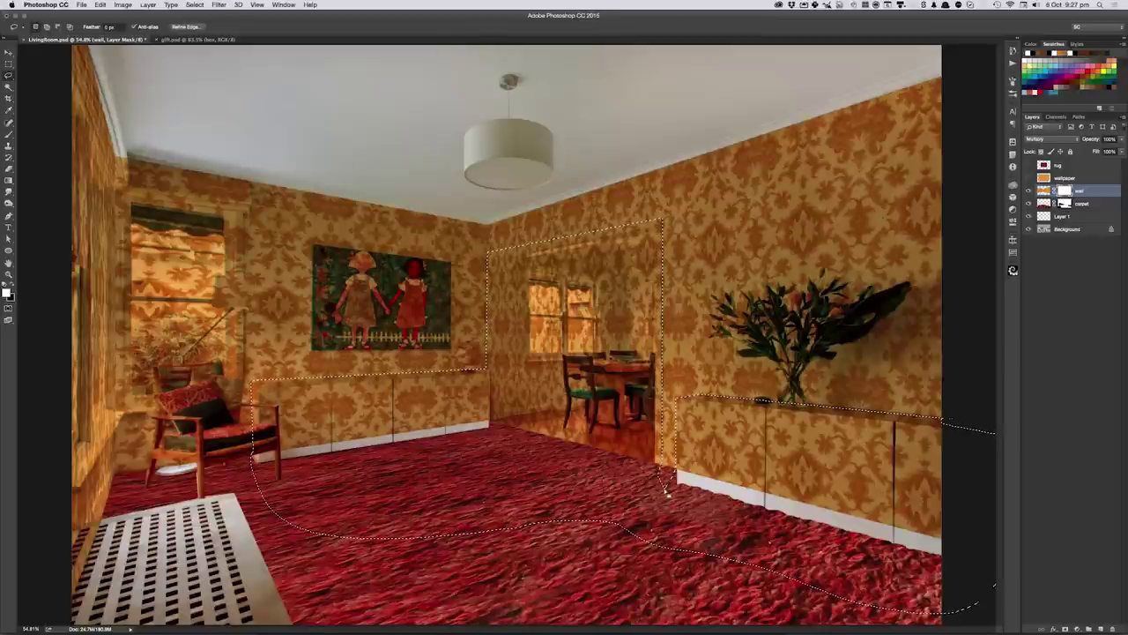
key(Delete)
key(ctrl+d)
key(v)
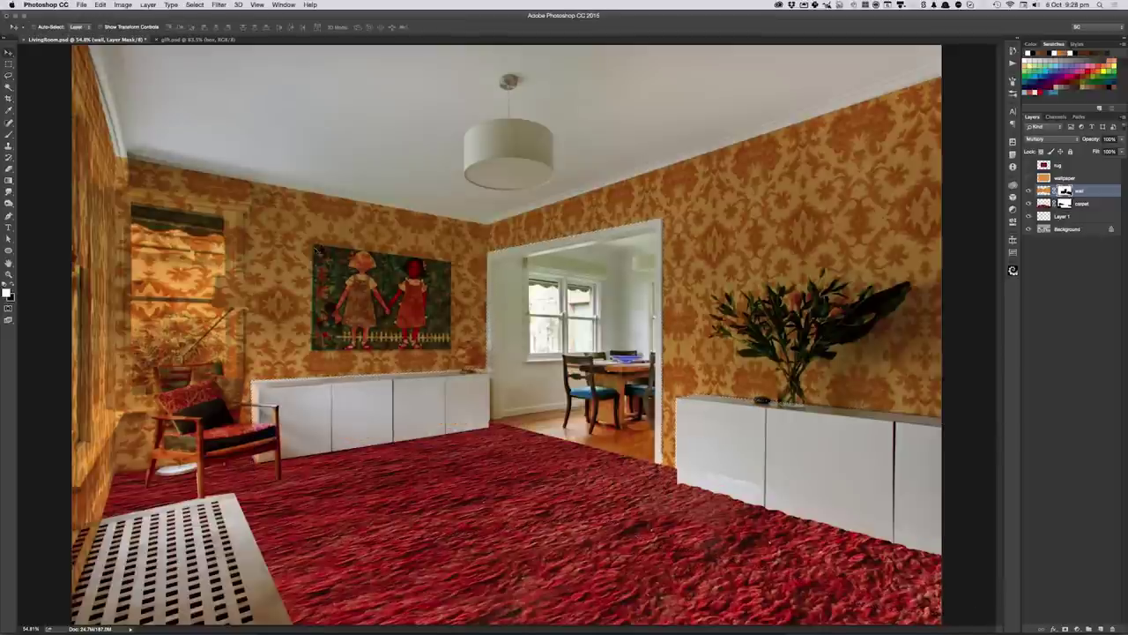
- Mask the wallpaper off the two-girls painting using a polygonal lasso selection
key(l)
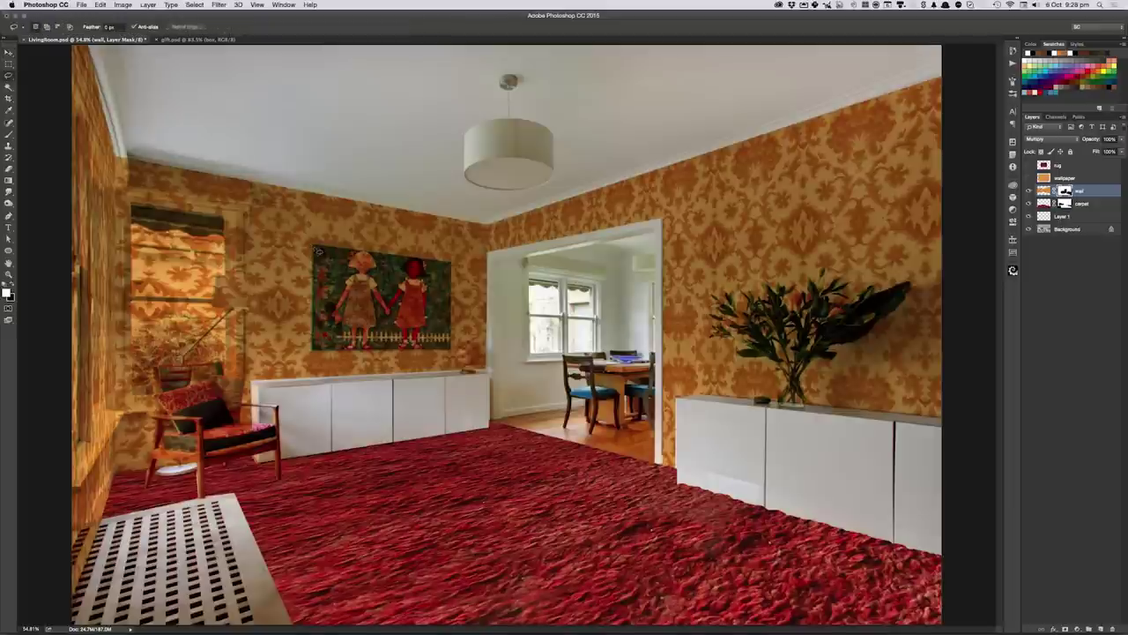
click(315, 247)
click(451, 262)
click(449, 349)
double_click(312, 349)
key(BackSpace)
key(ctrl+d)
key(v)
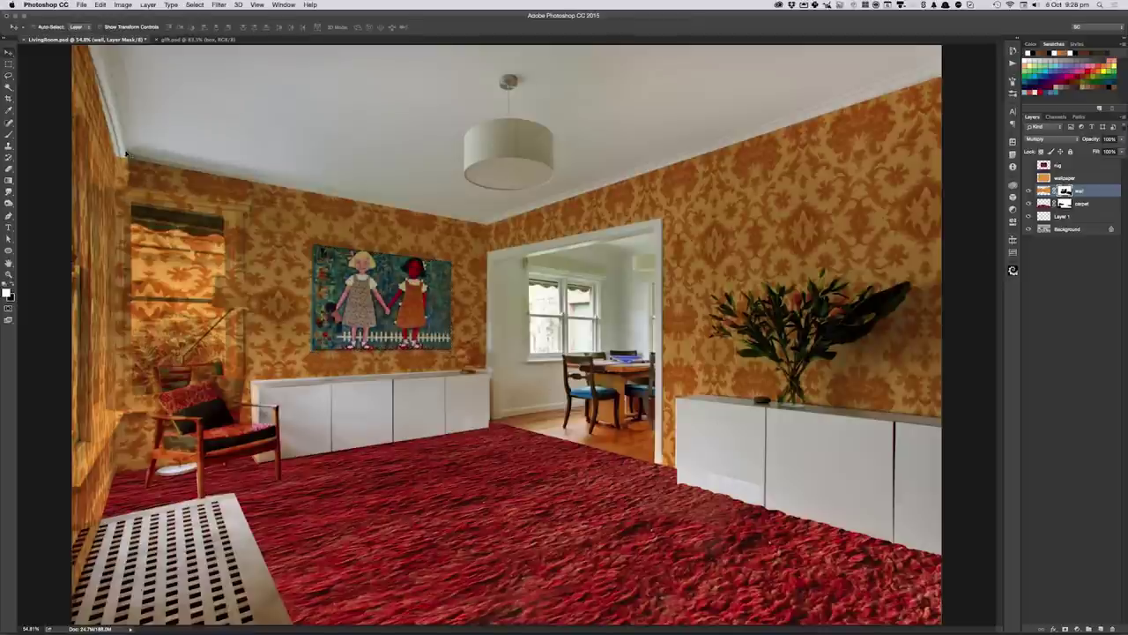
- Lasso the left wall's window, lamp and armchair area after briefly previewing the wall mask
key(backslash)
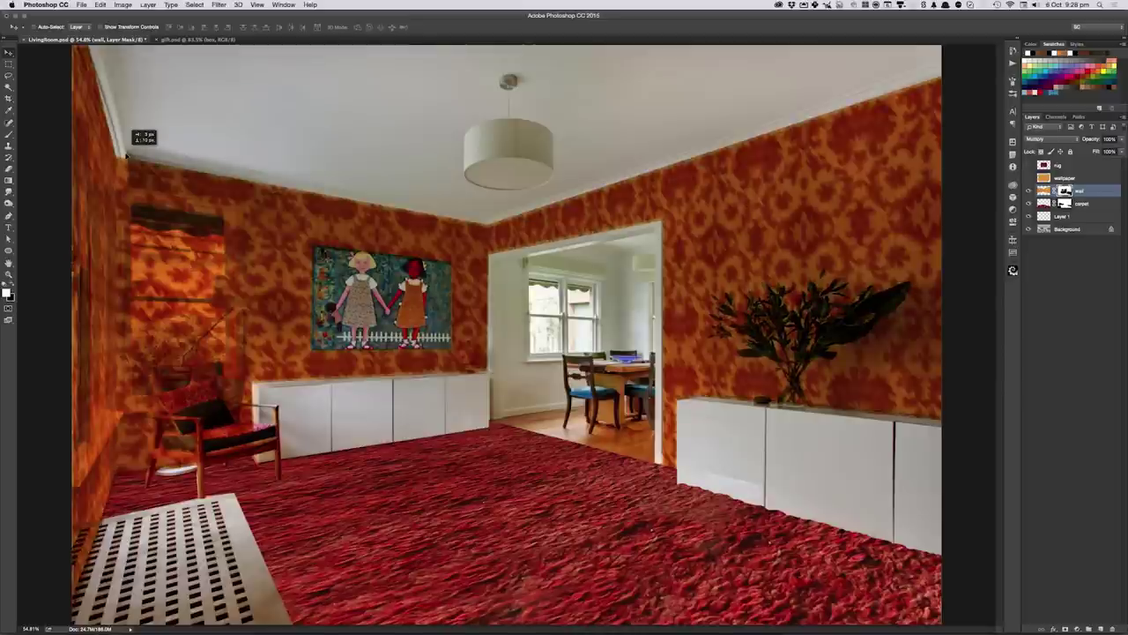
key(backslash)
key(l)
mouse_move(125, 150)
mouse_down()
mouse_move(233, 189)
mouse_move(249, 208)
mouse_move(250, 404)
mouse_up()
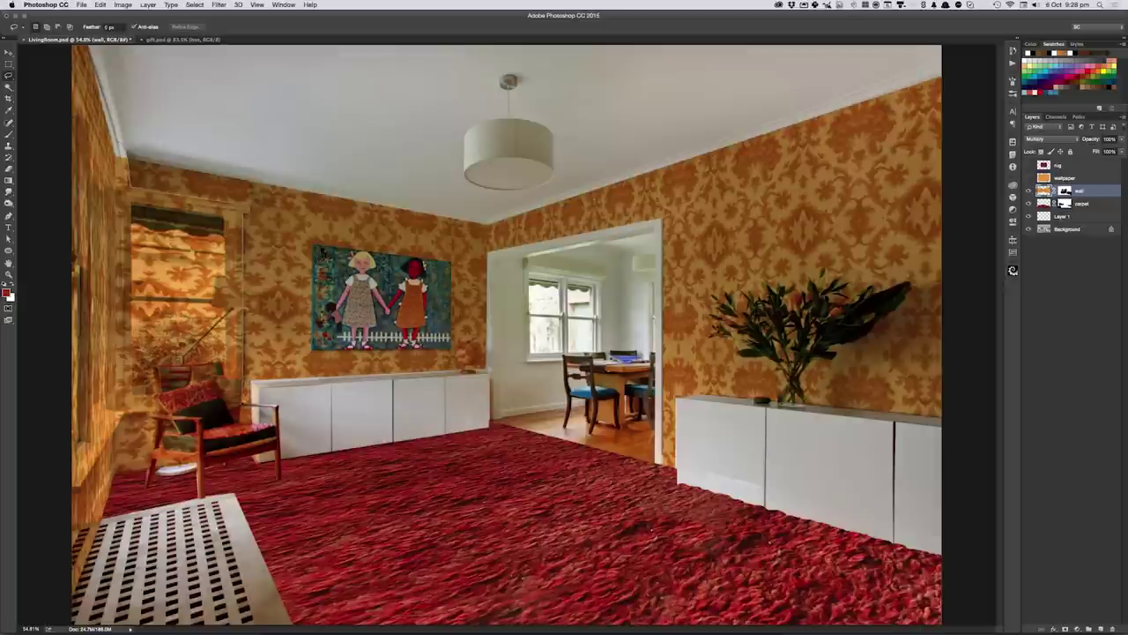
mouse_move(256, 407)
mouse_down()
mouse_move(261, 448)
mouse_move(201, 452)
mouse_move(199, 464)
mouse_move(150, 474)
mouse_move(161, 426)
mouse_move(122, 413)
mouse_up()
mouse_move(69, 499)
mouse_down()
mouse_move(53, 495)
mouse_move(20, 222)
mouse_move(46, 57)
mouse_move(97, 20)
mouse_move(131, 18)
mouse_up()
- Fill the wall mask black over the selected left window, lamp and armchair
click(1064, 190)
key(d)
key(BackSpace)
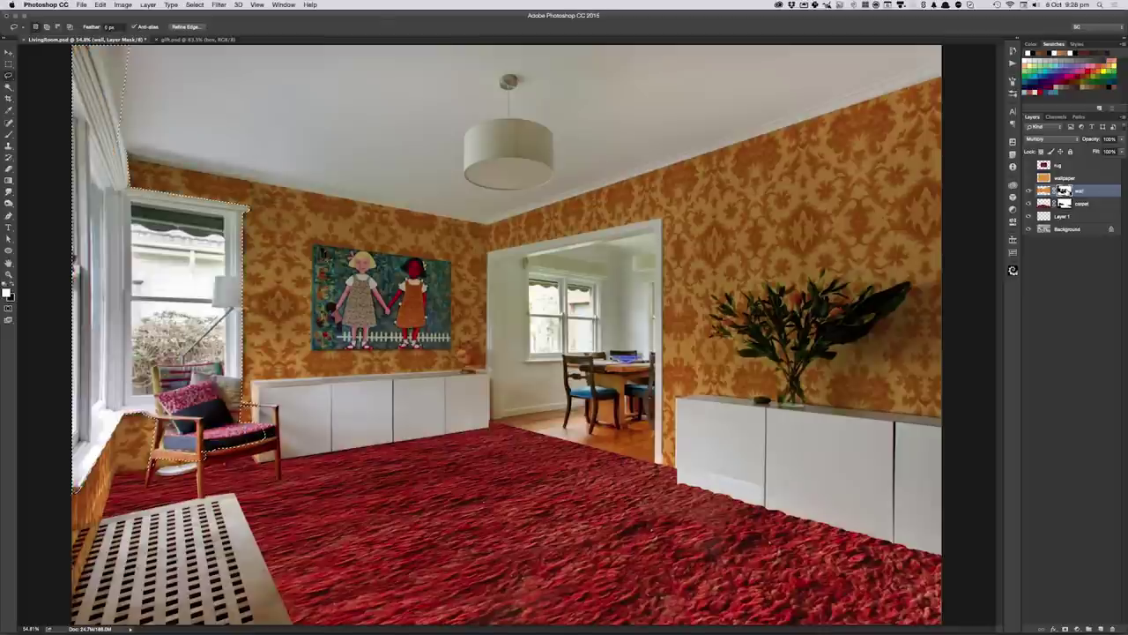
key(ctrl+d)
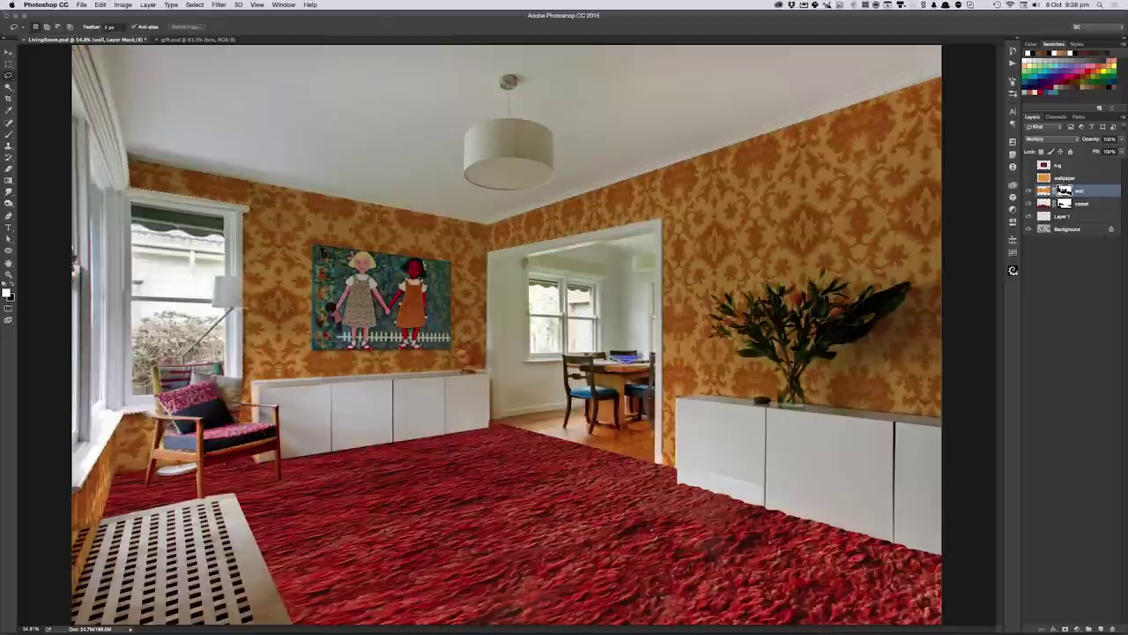
- Mask stray wallpaper off the lower-left rug corner strip
mouse_move(80, 529)
mouse_down()
mouse_move(67, 531)
mouse_move(62, 613)
mouse_move(124, 615)
mouse_move(115, 597)
mouse_up()
key(BackSpace)
key(ctrl+d)
key(v)
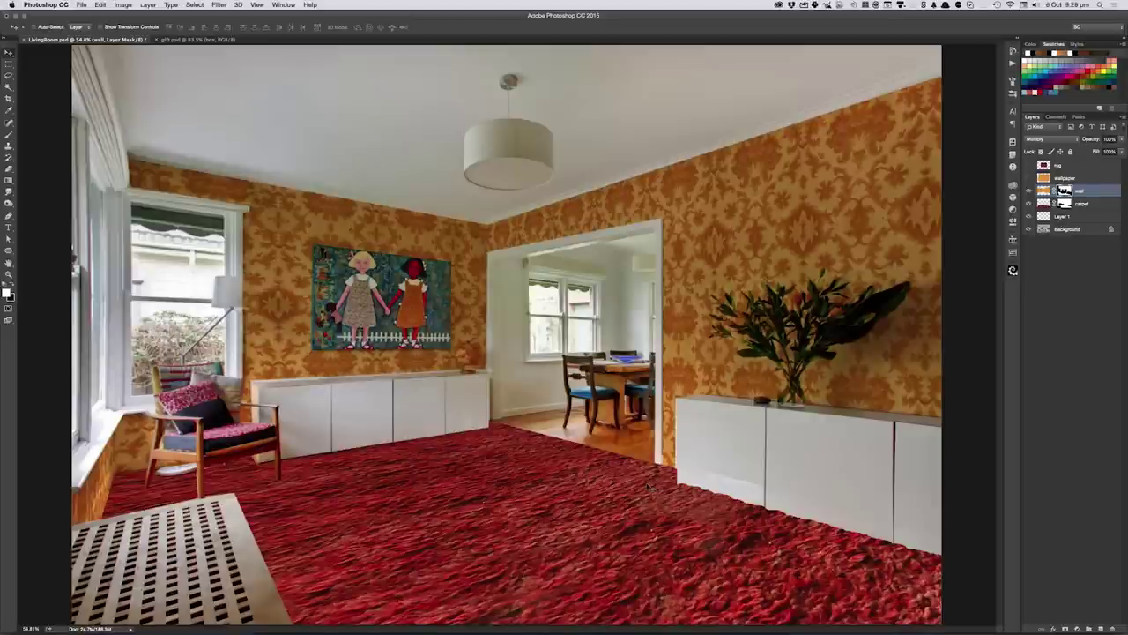
- Save, then brush black on the wall mask over the floor-lamp shade and small globe
key(ctrl+s)
key(b)
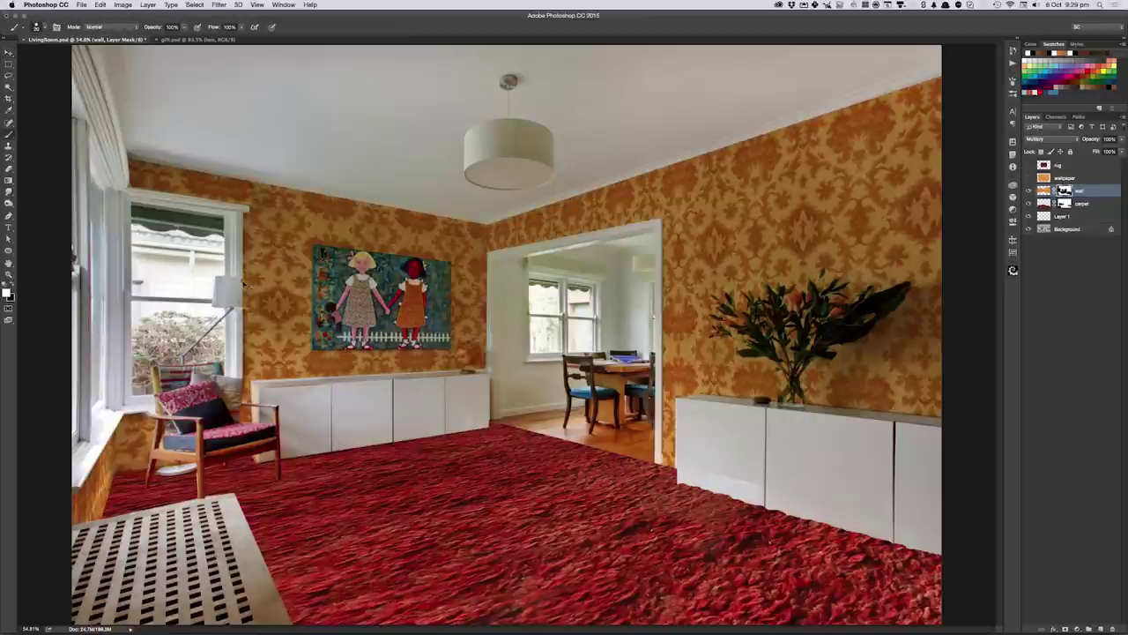
key(x)
drag(247, 296, 245, 298)
drag(473, 354, 467, 363)
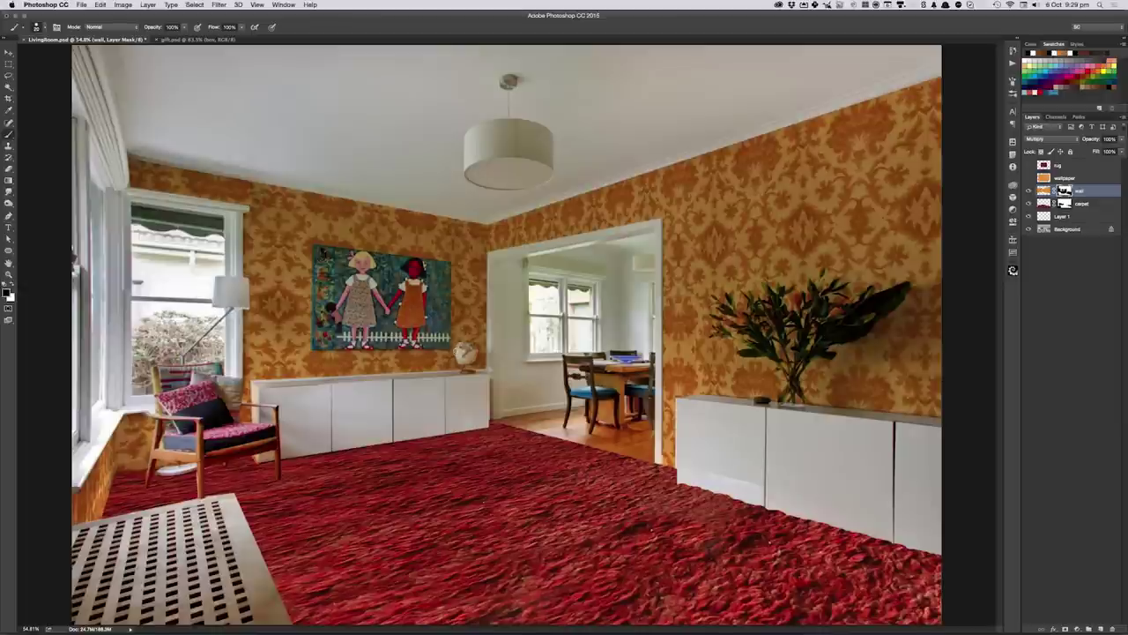
mouse_move(460, 348)
mouse_down()
mouse_move(476, 352)
mouse_move(466, 371)
mouse_up()
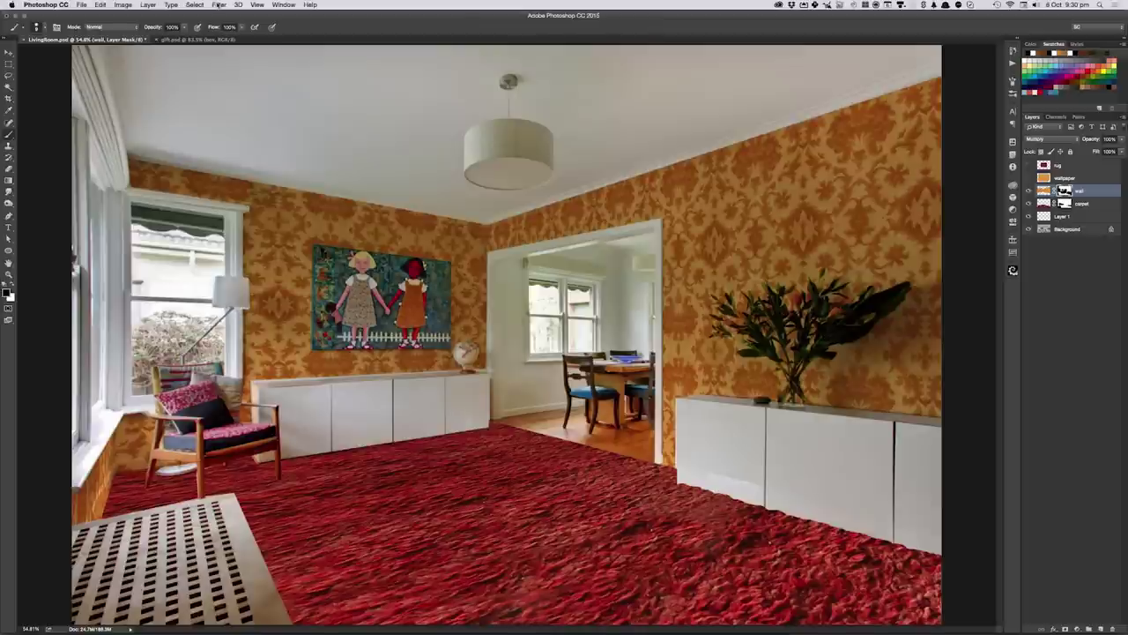
- Make Layer 1 the working layer and open the living room in Vanishing Point
click(219, 5)
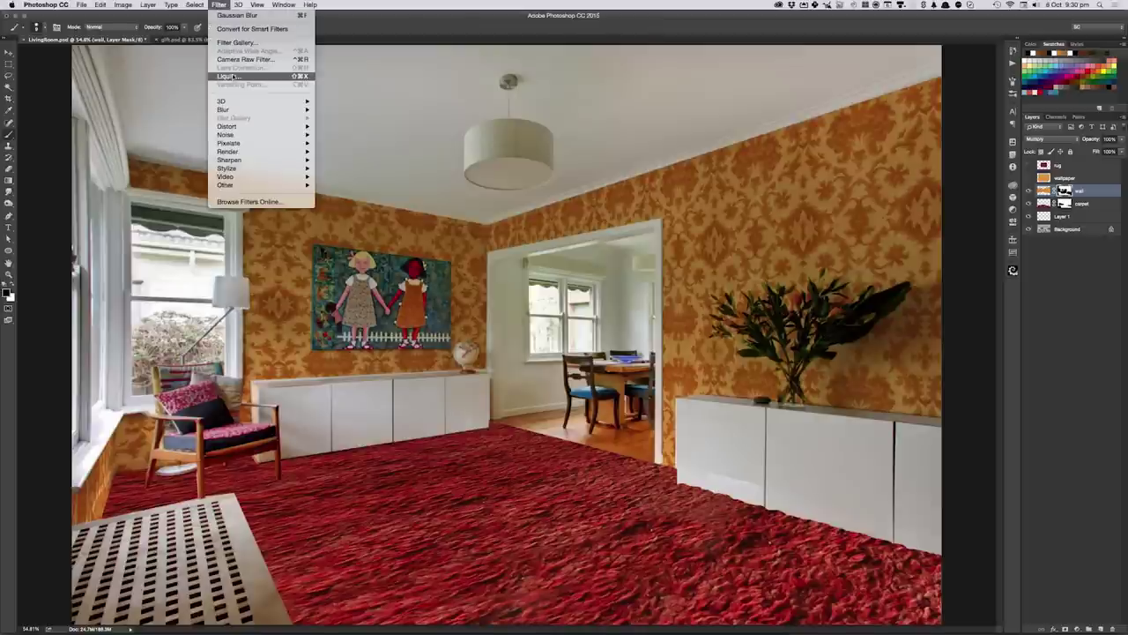
click(207, 84)
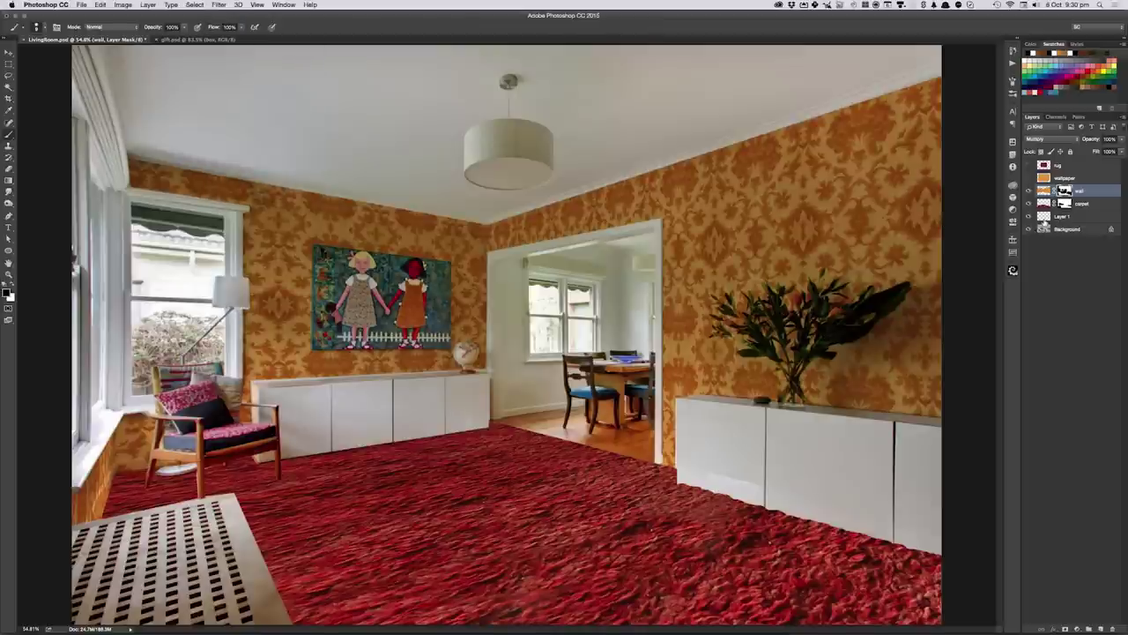
click(1043, 216)
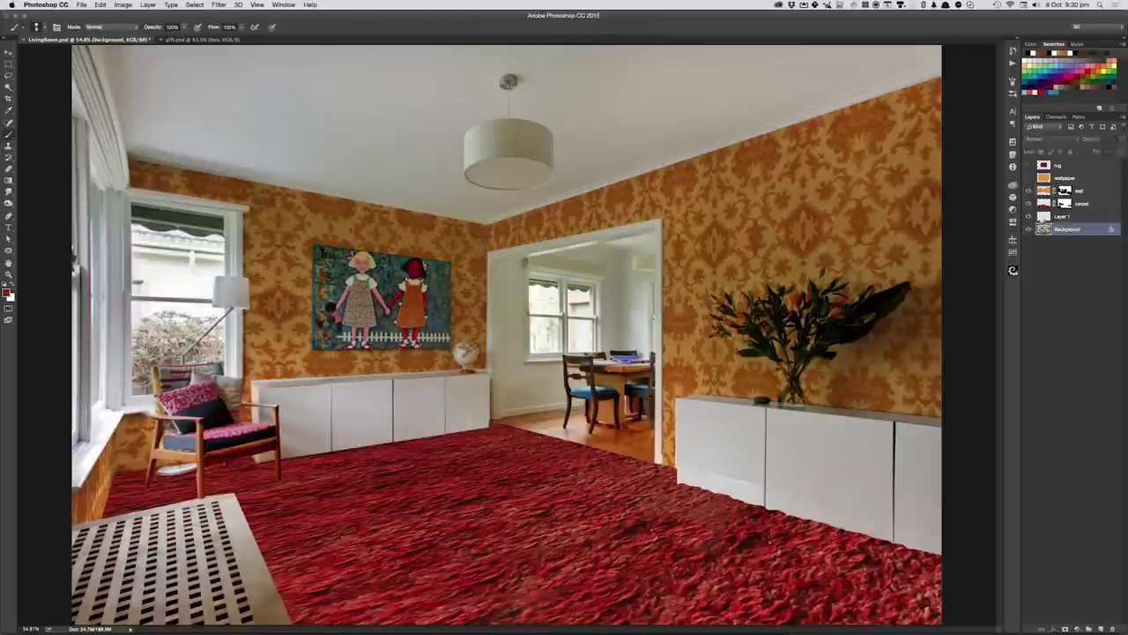
click(217, 4)
click(242, 84)
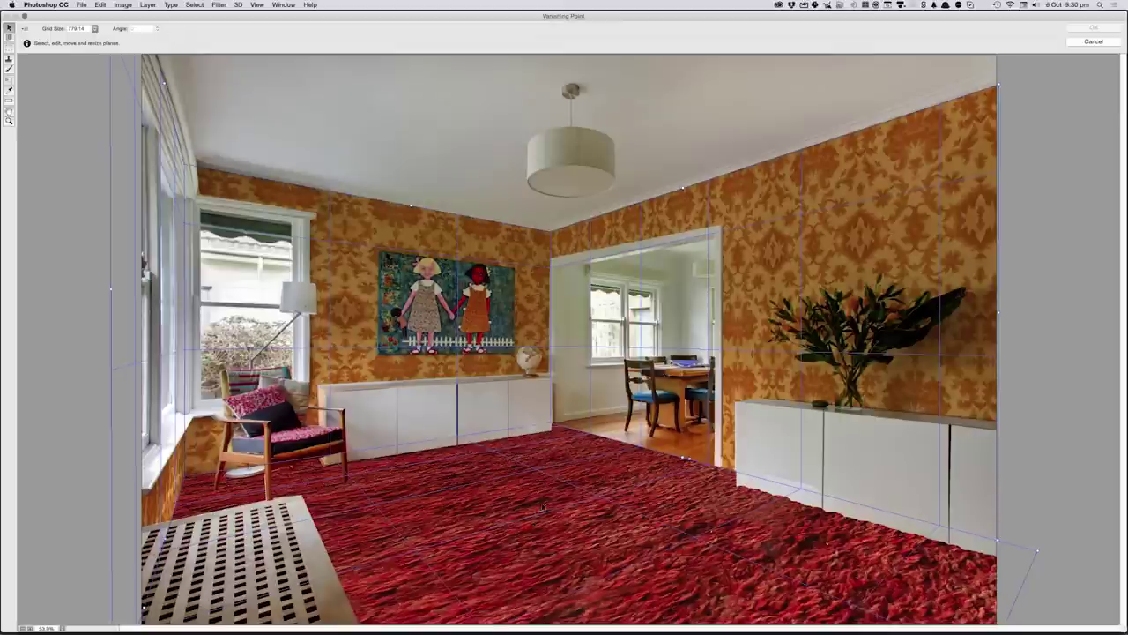
click(9, 103)
- Measure the doorway height as 3 units and link measurements to the grid
click(10, 109)
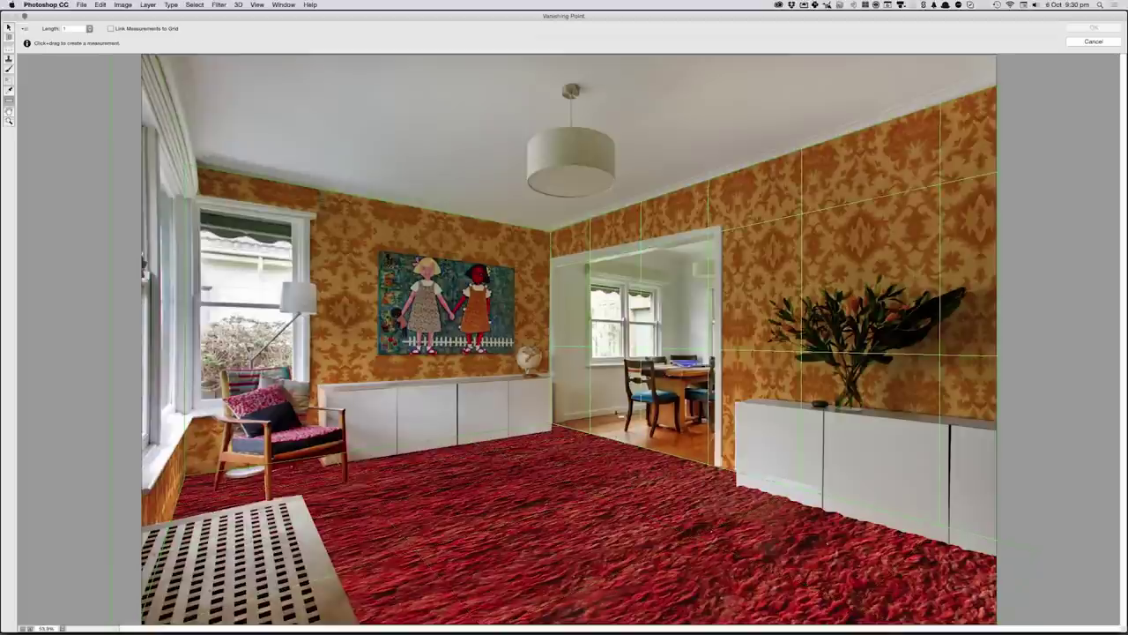
drag(609, 214, 614, 444)
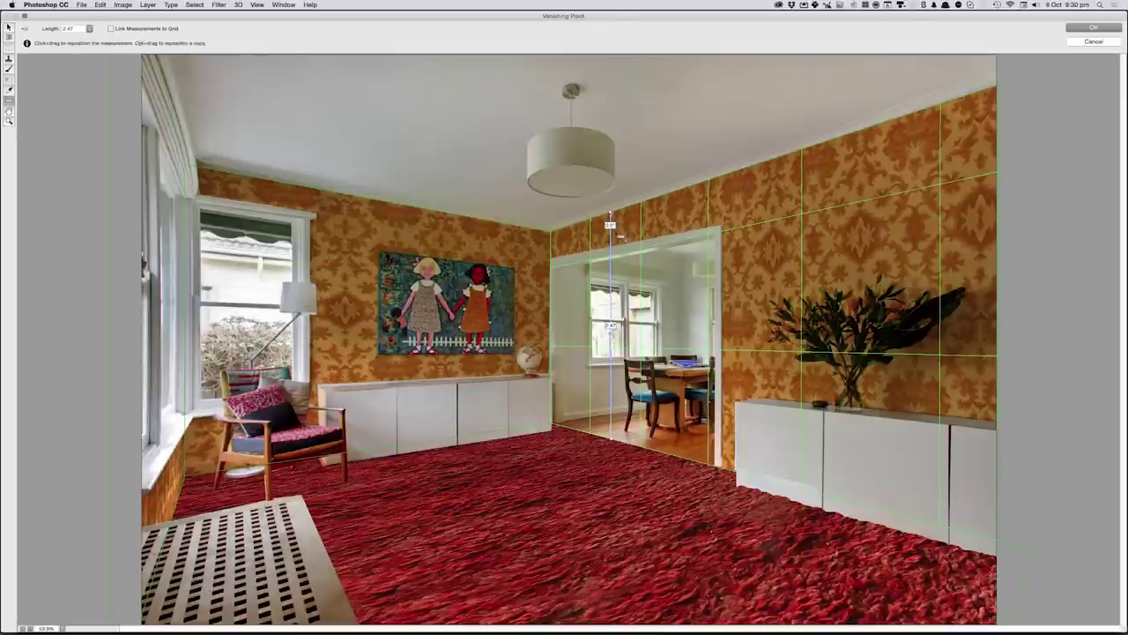
drag(611, 215, 612, 216)
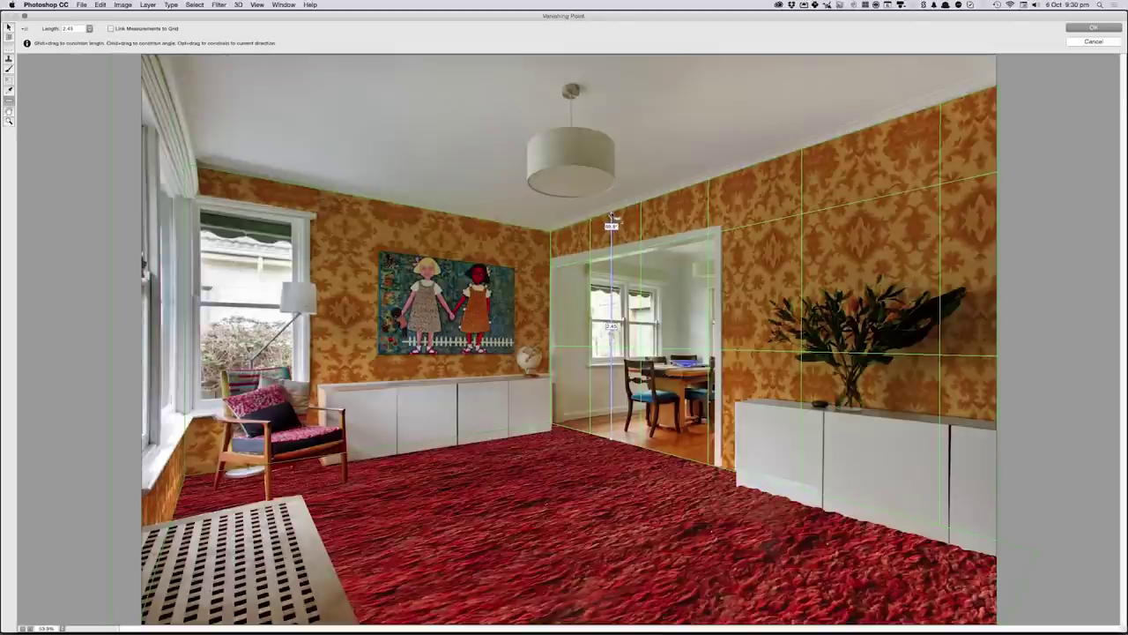
drag(612, 216, 611, 215)
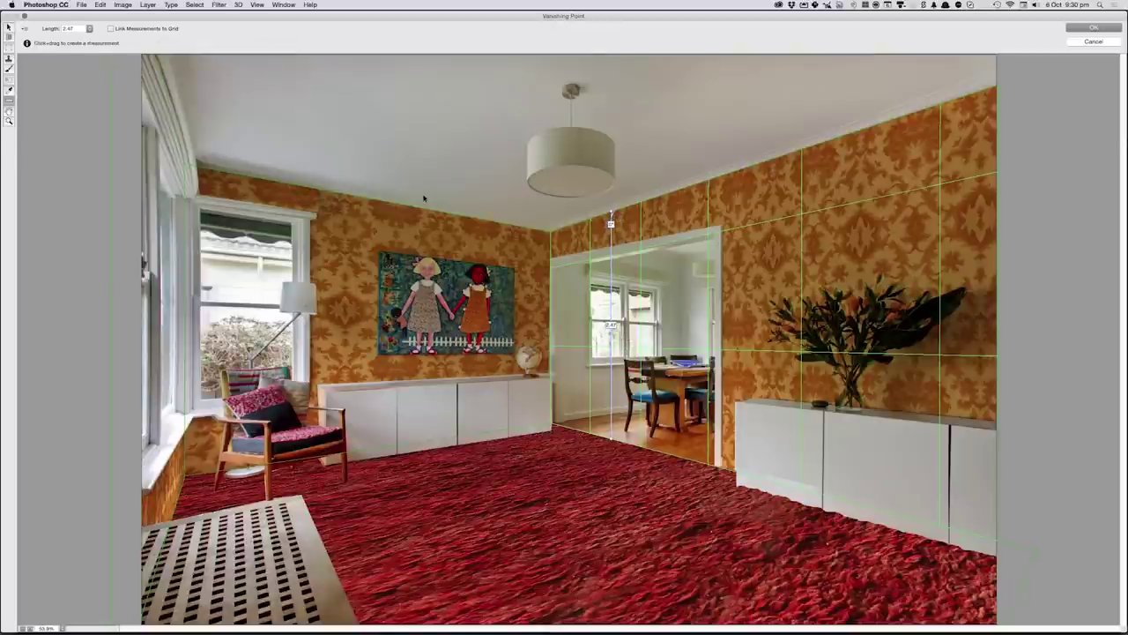
click(58, 29)
text(3)
key(Return)
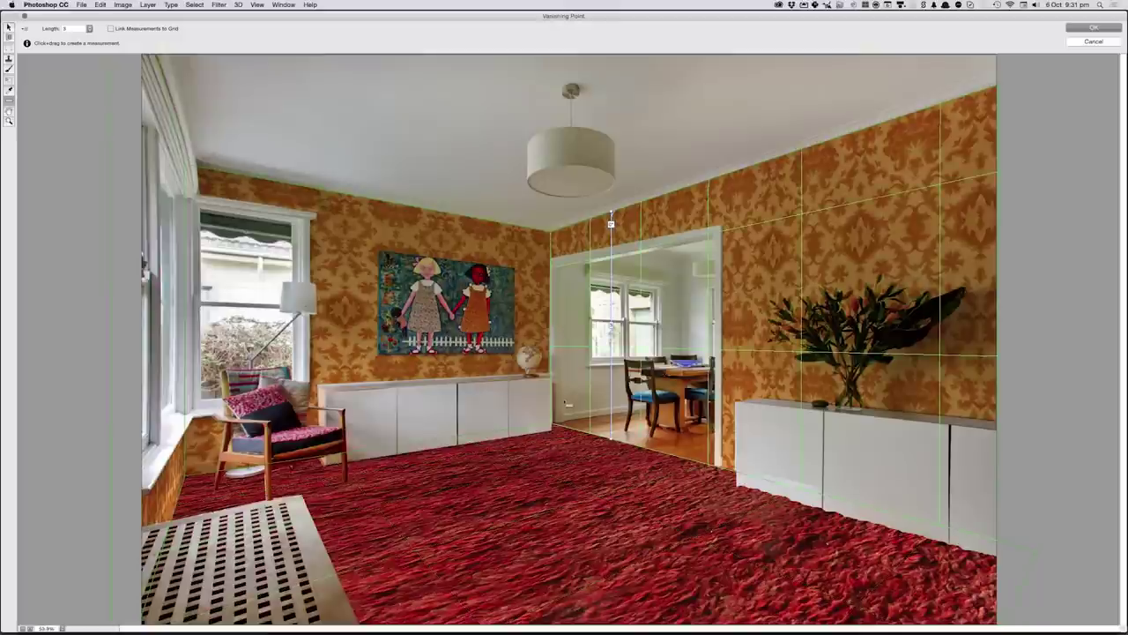
click(110, 29)
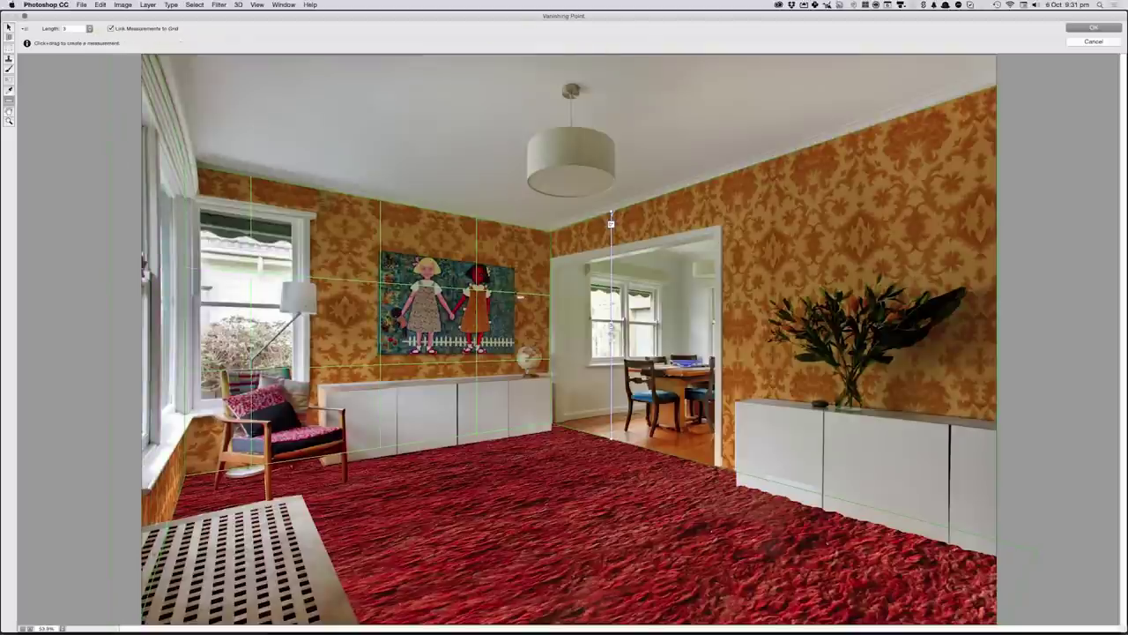
- Measure along the painting's bottom edge on the back wall plane
click(519, 434)
click(520, 432)
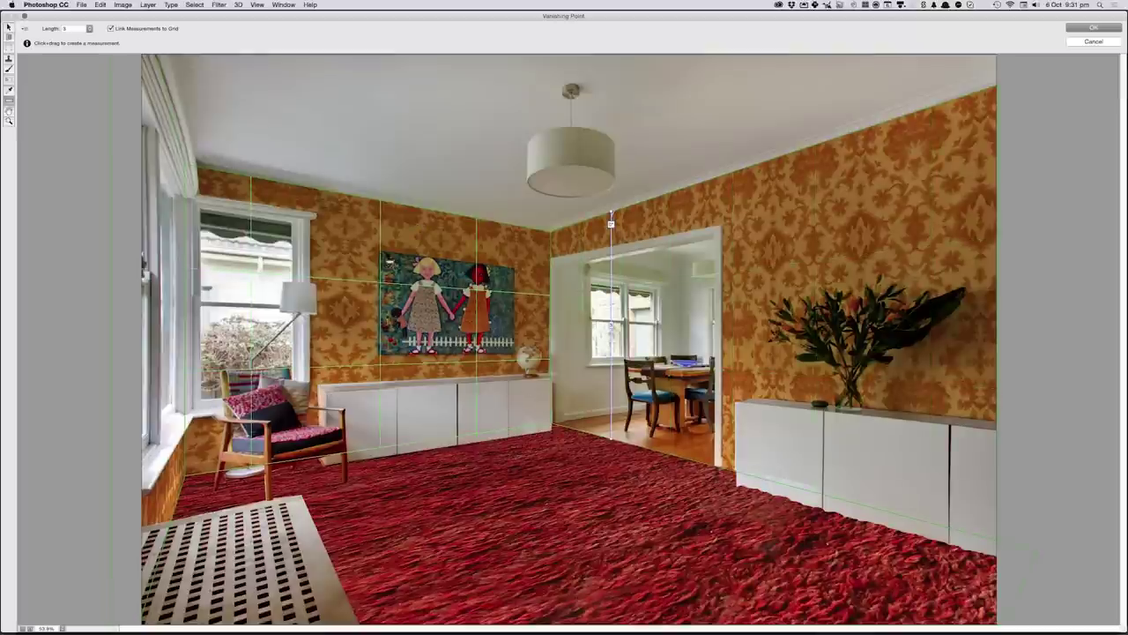
drag(381, 354, 514, 353)
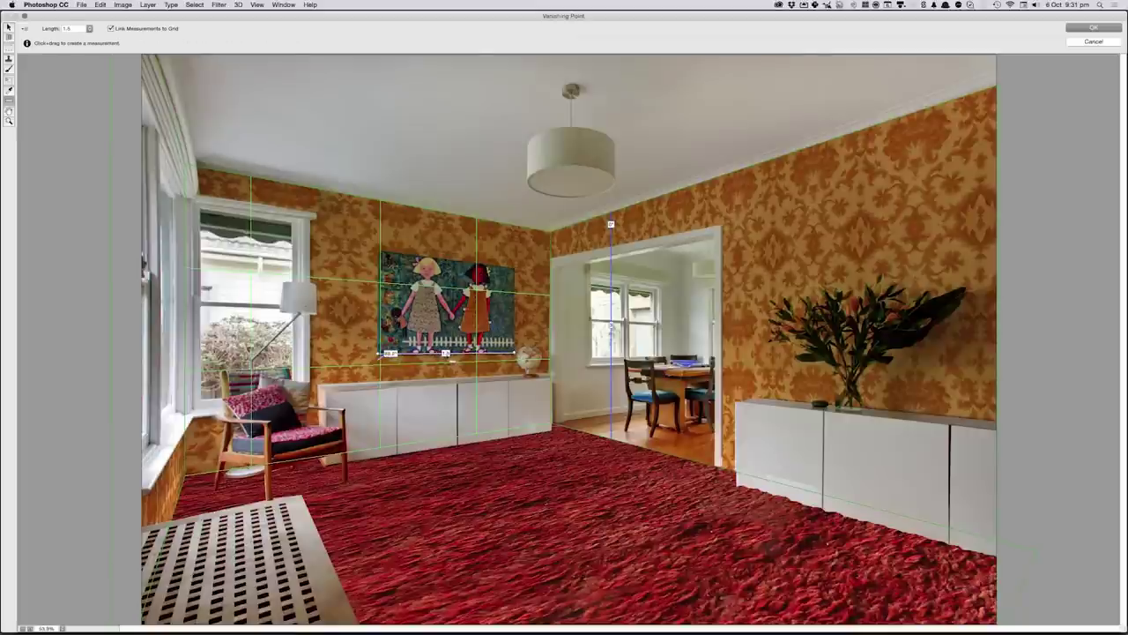
- Measure along the top of the right-wall cabinet
click(820, 402)
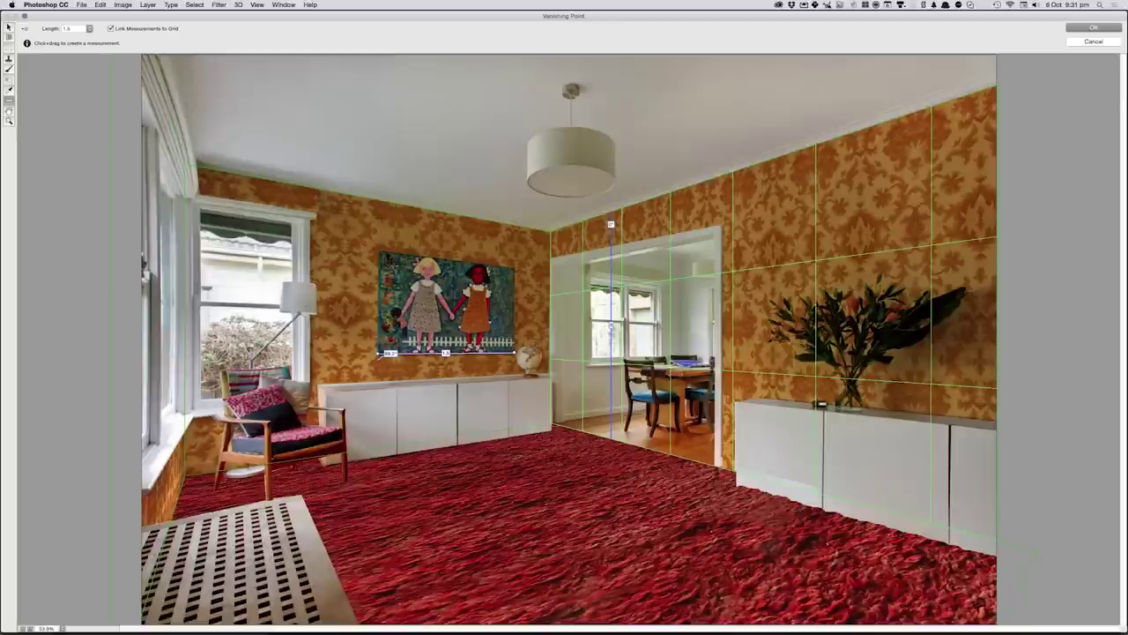
drag(736, 402, 796, 413)
drag(796, 412, 950, 426)
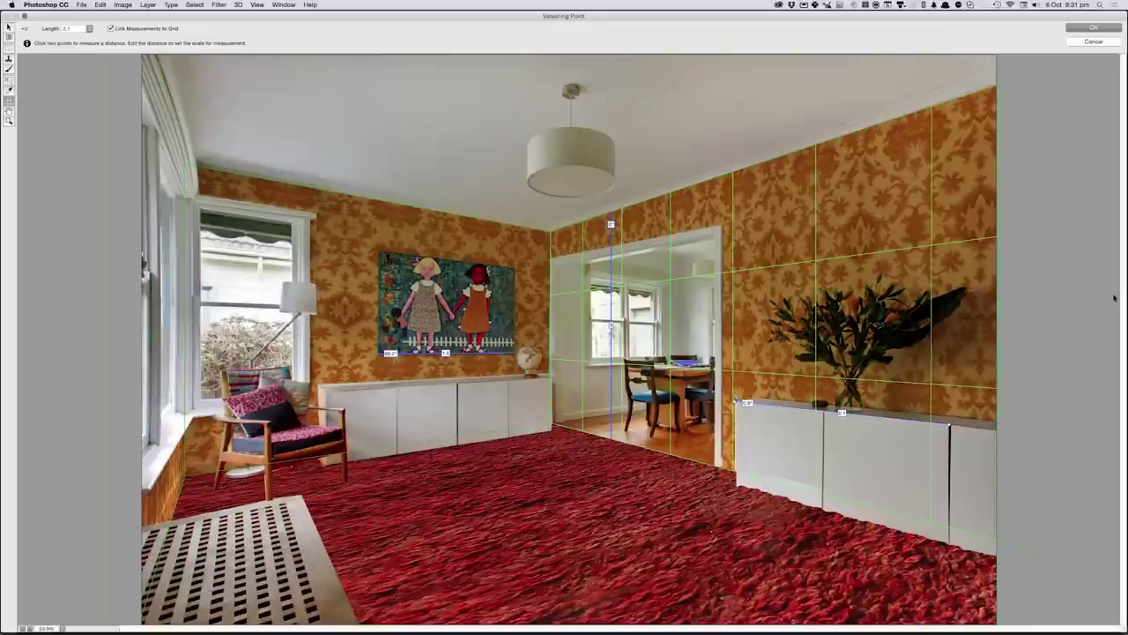
- Measure along the top of the back-wall cabinet and adjust its end point
click(605, 460)
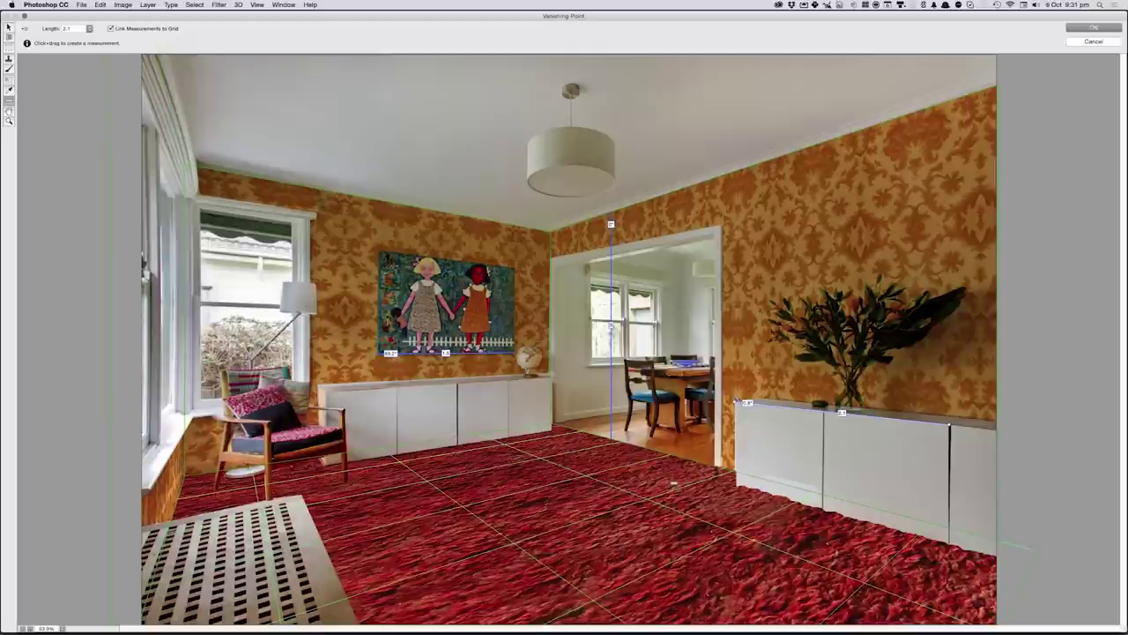
click(836, 357)
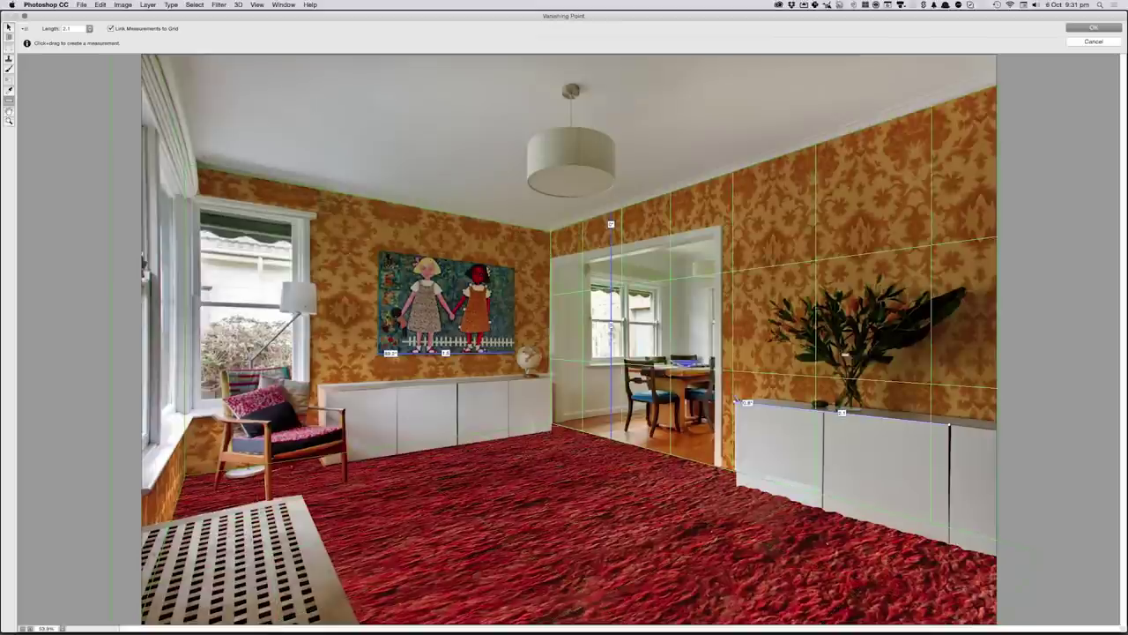
click(405, 368)
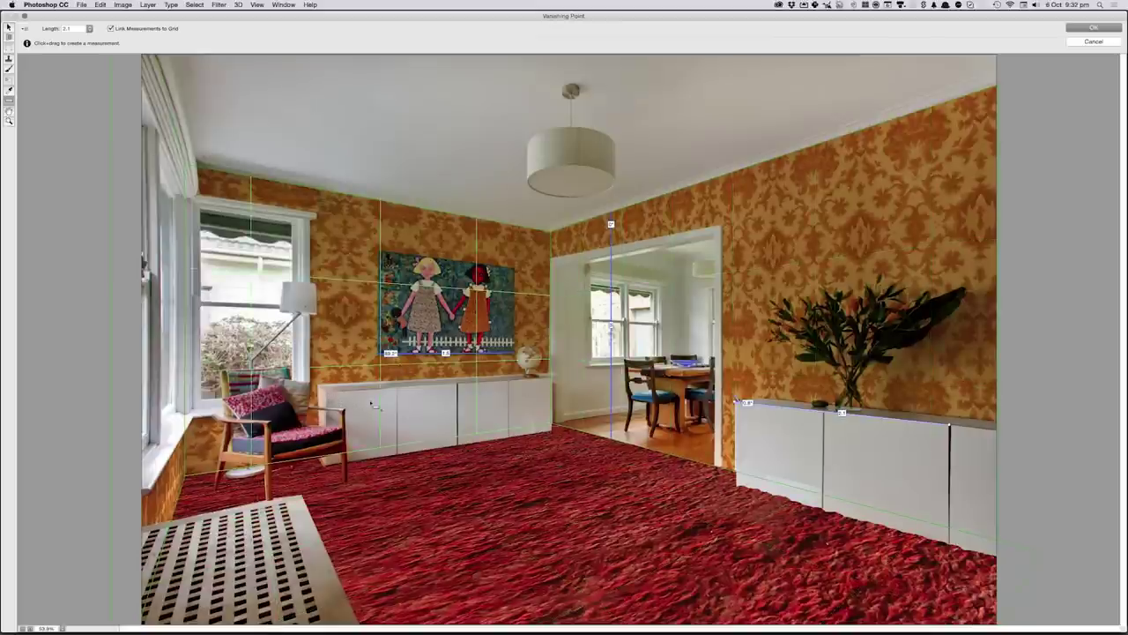
drag(331, 395, 555, 380)
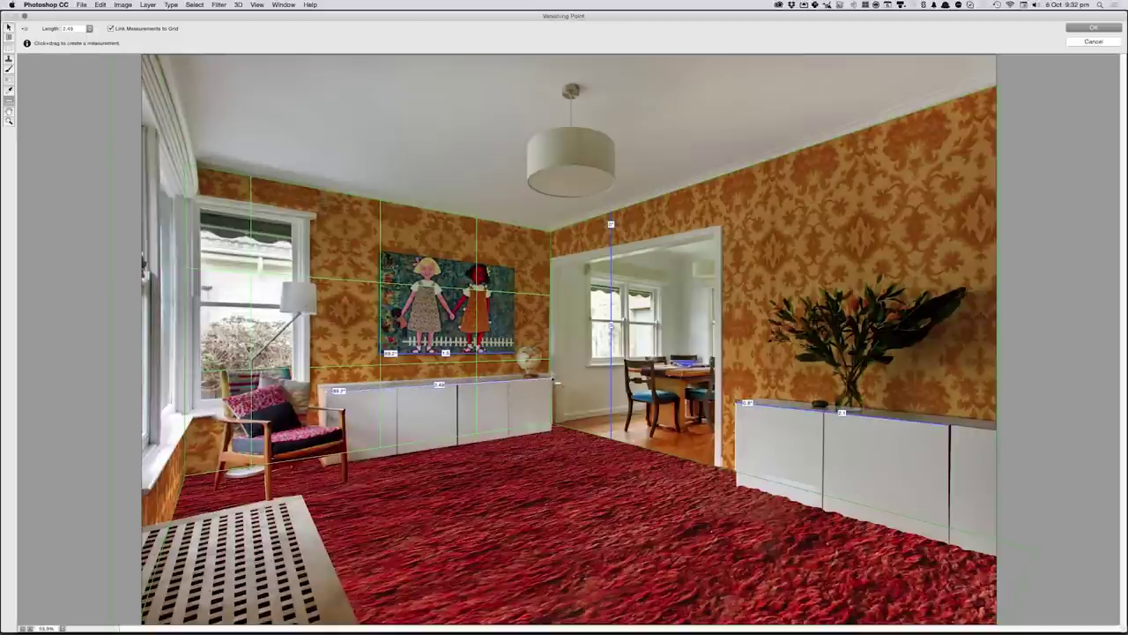
drag(568, 385, 564, 385)
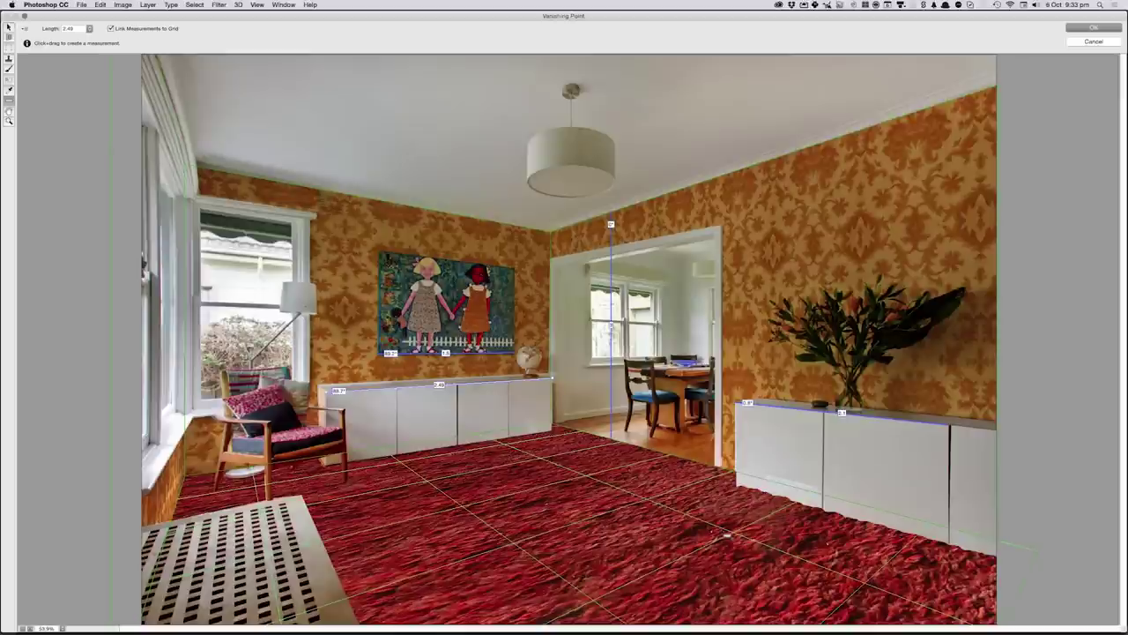
- Check the Vanishing Point settings flyout, then accept the Vanishing Point edits
click(23, 29)
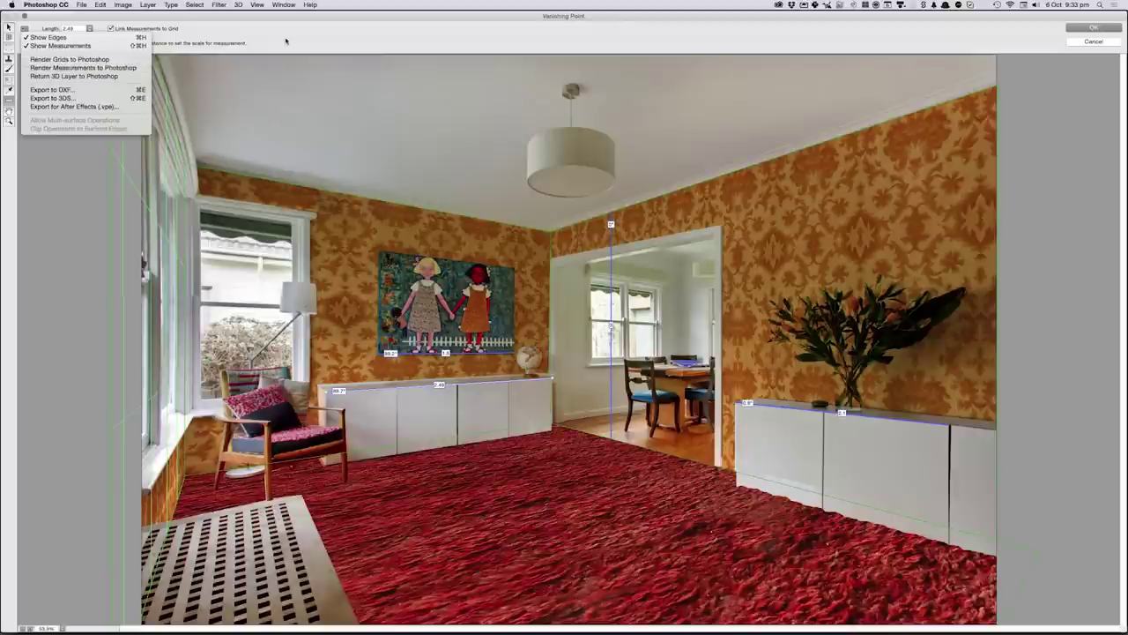
click(297, 23)
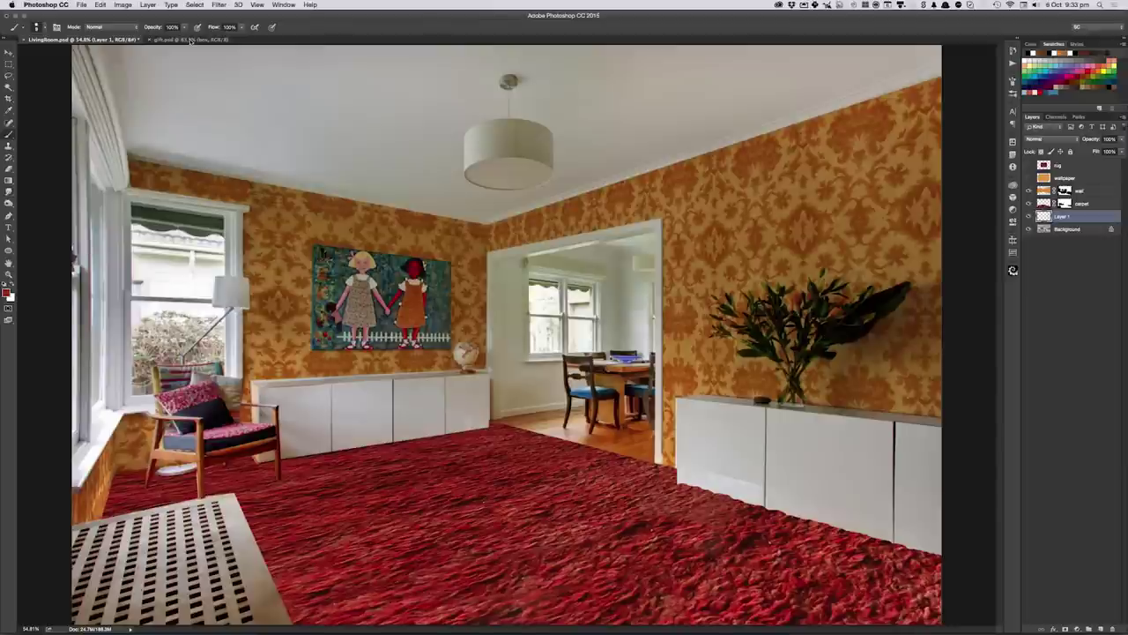
- Switch to gift.psd and open it in Filter > Vanishing Point
click(208, 39)
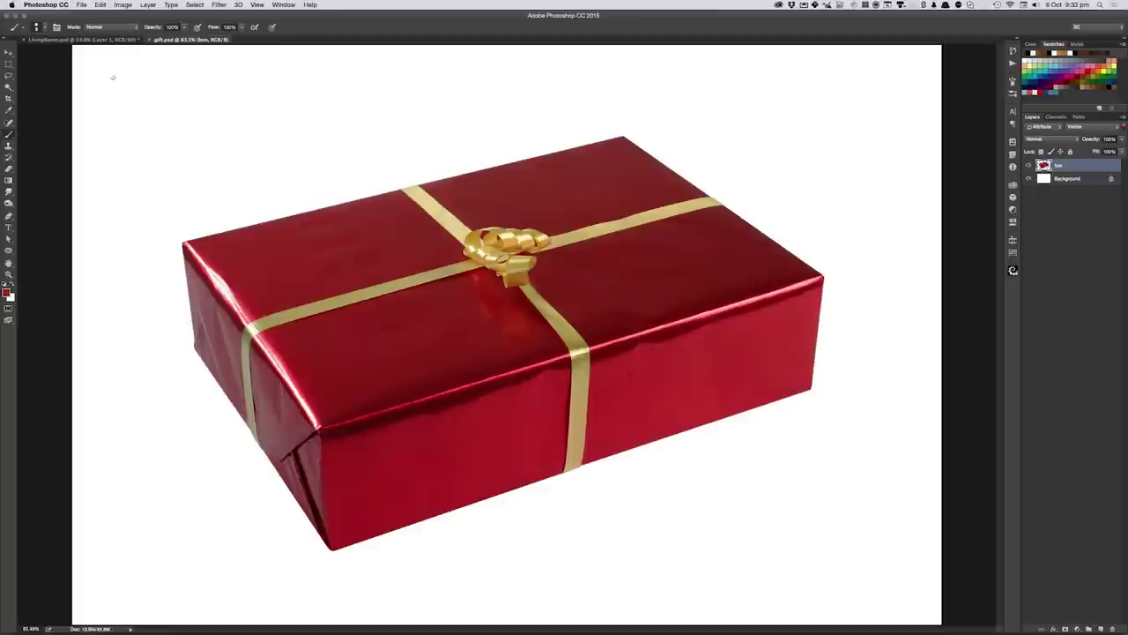
click(257, 5)
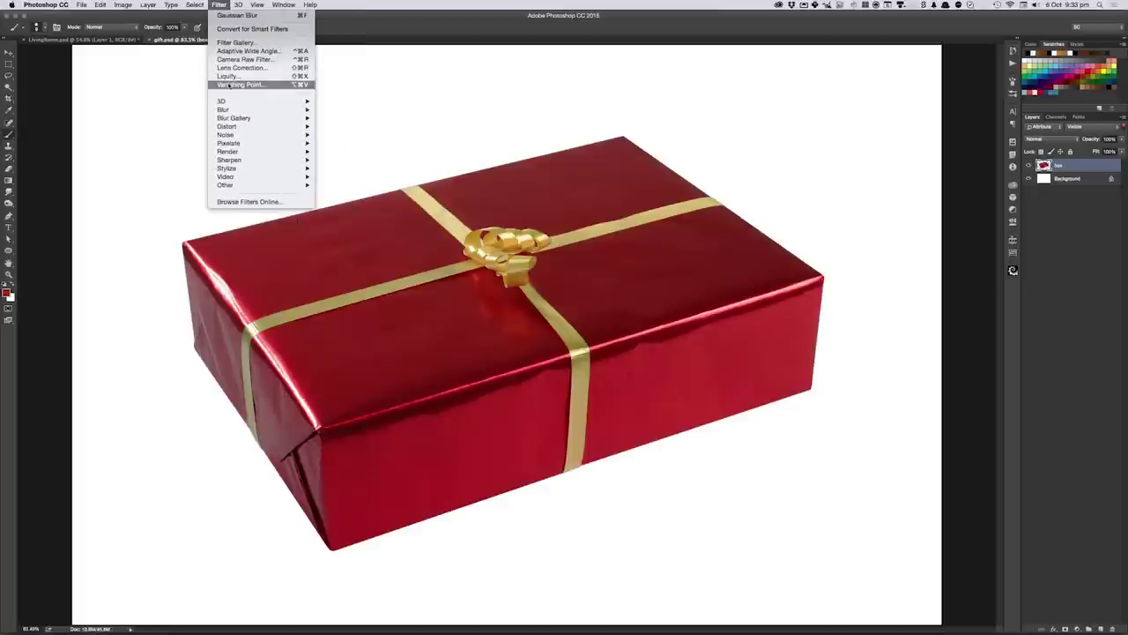
click(231, 84)
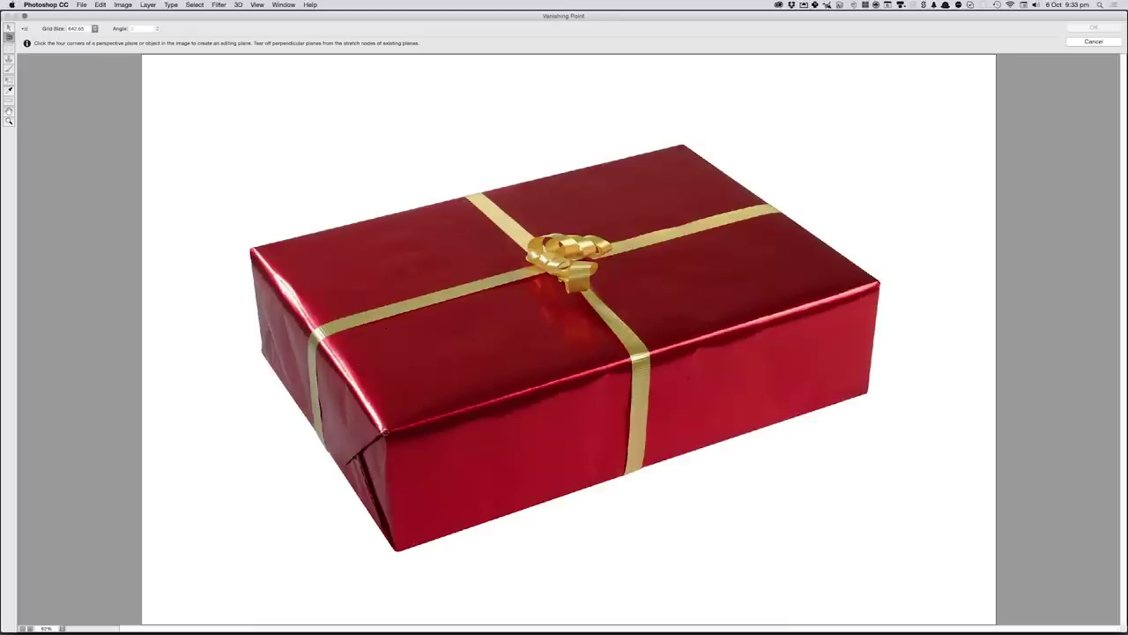
- Draw a four-corner perspective plane over the gift box's top face
click(385, 431)
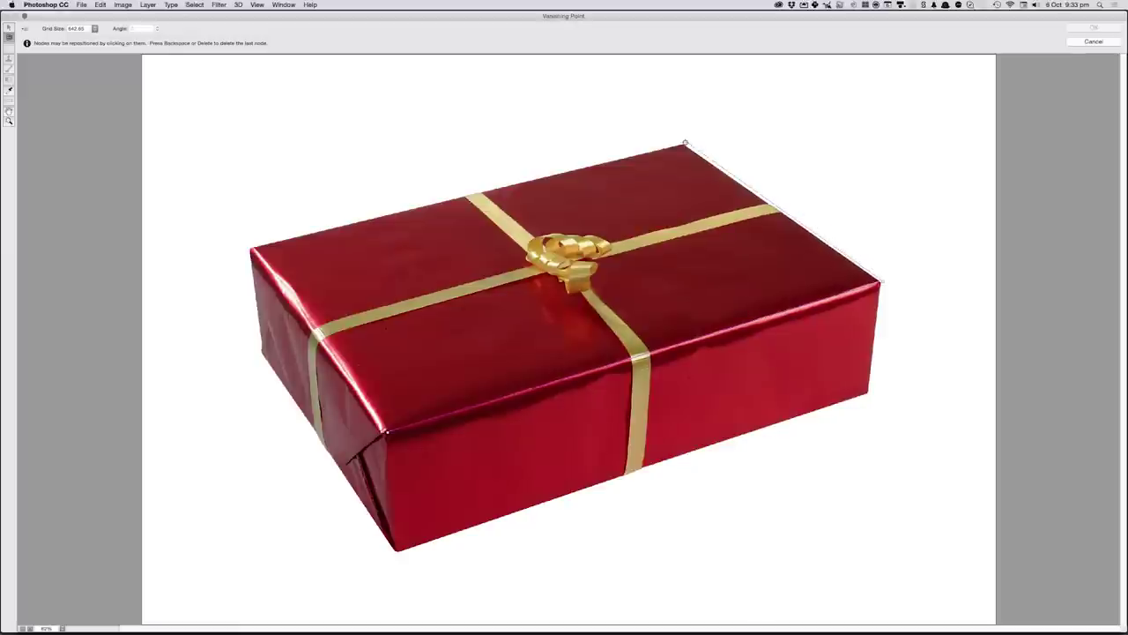
click(682, 143)
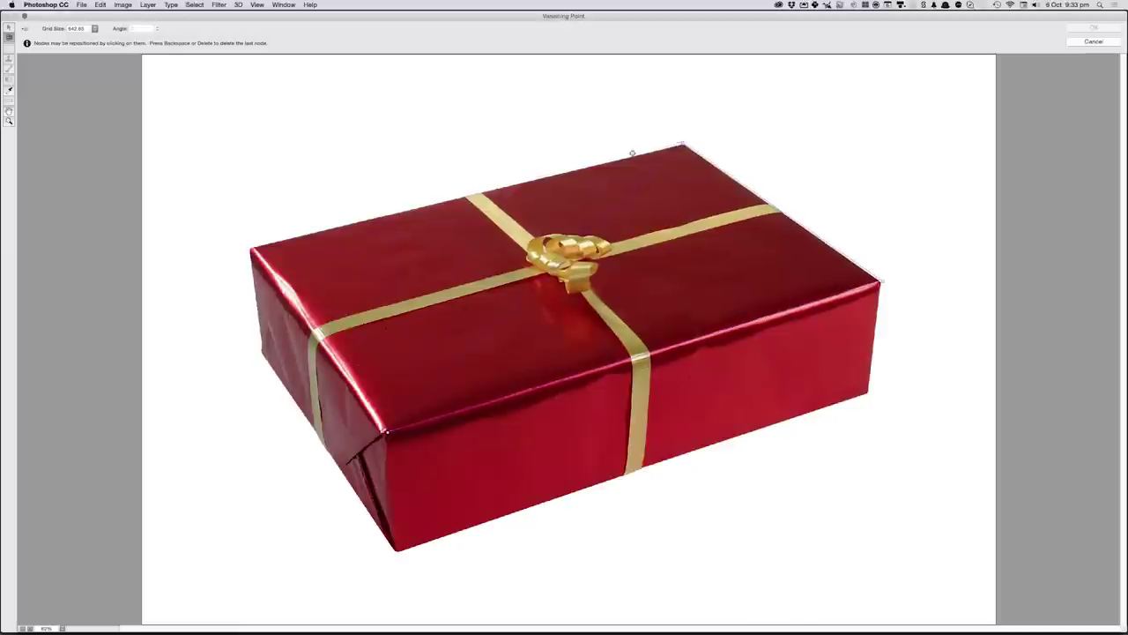
click(250, 245)
click(385, 432)
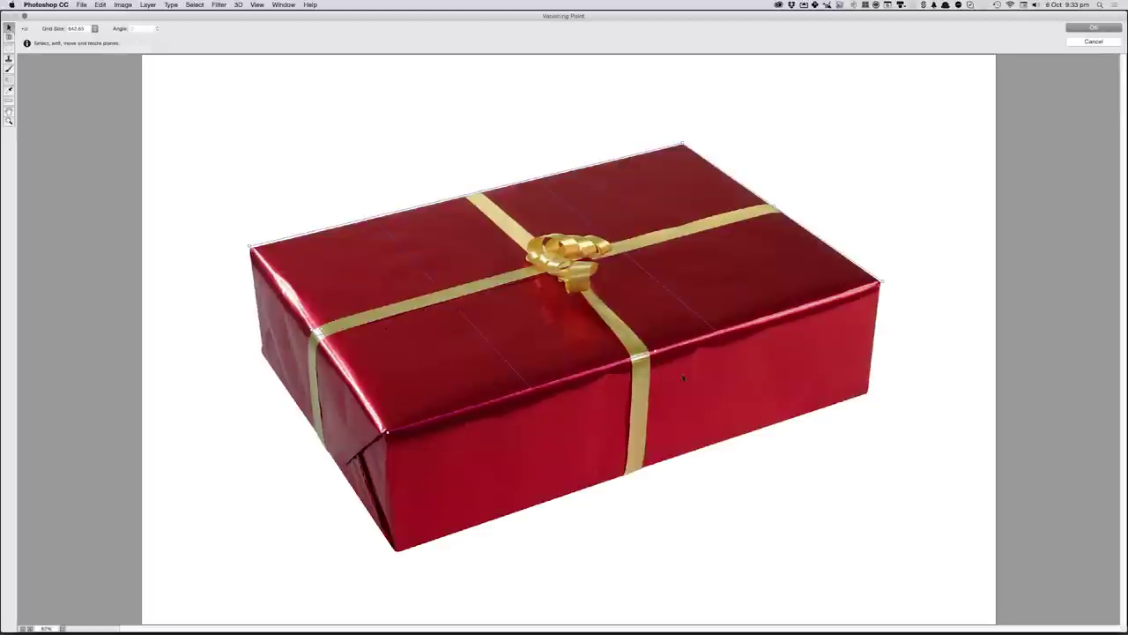
- Pull a perpendicular plane down the box's front face, extend it, then deselect
key(alt)
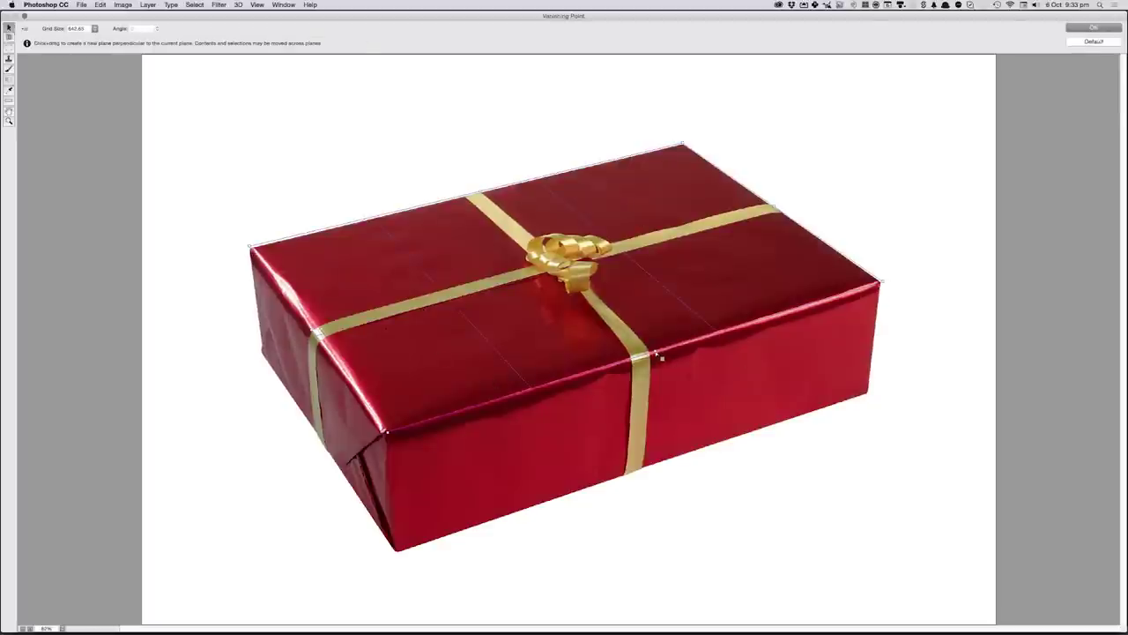
drag(656, 357, 657, 474)
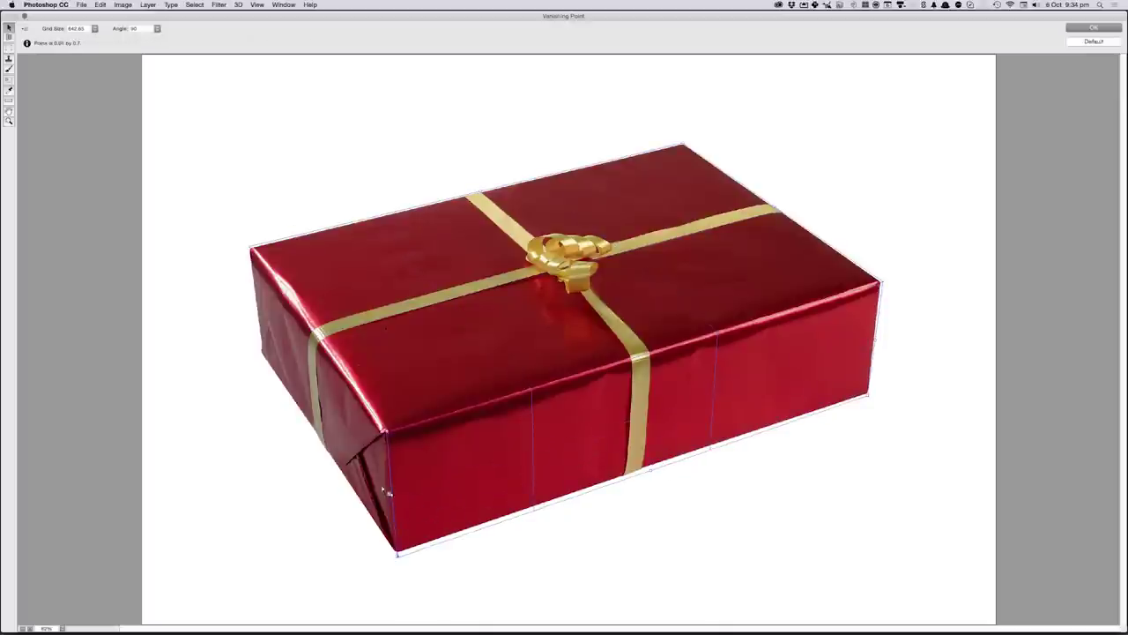
drag(296, 429, 237, 327)
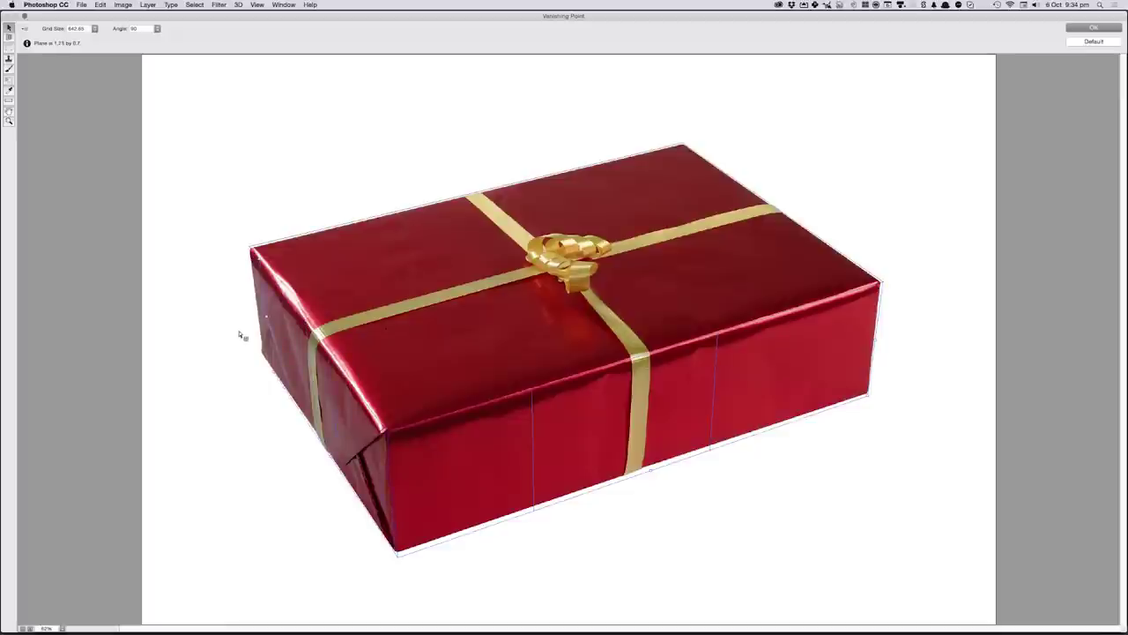
key(BackSpace)
- Return the box planes as a 3D layer sized 1734.5 × 1220.32 × 452.22 mm
click(25, 30)
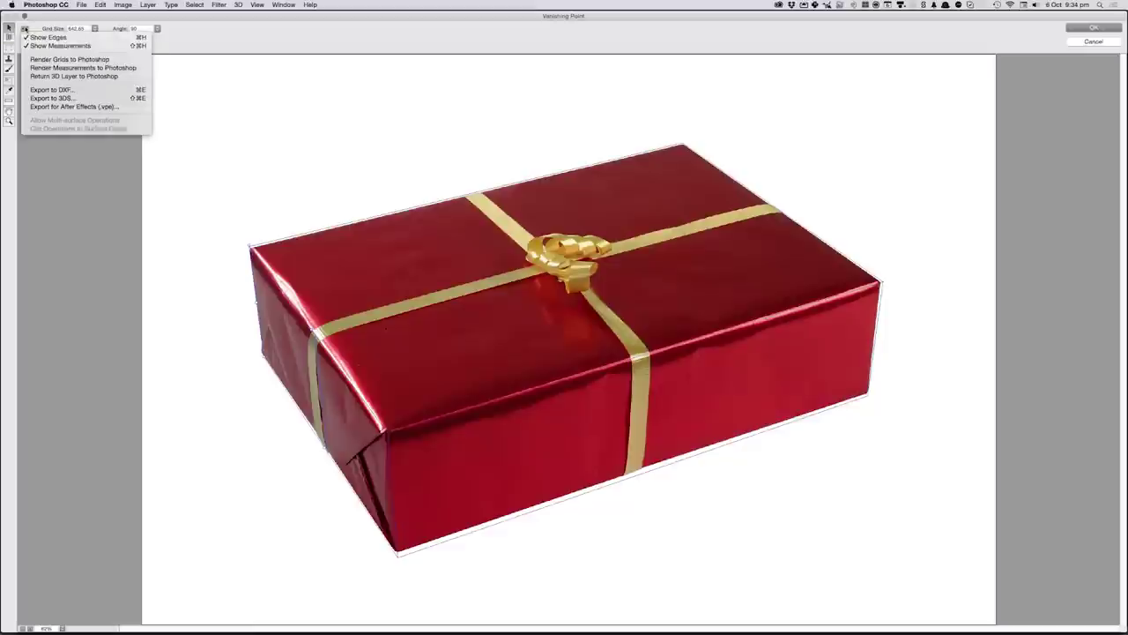
click(42, 44)
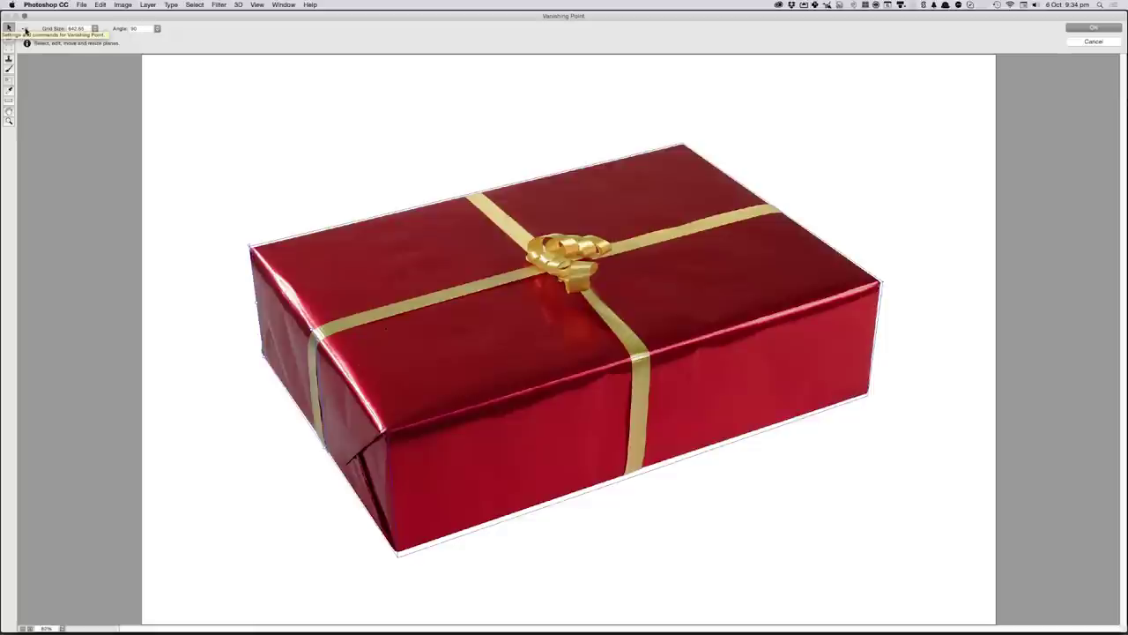
click(24, 30)
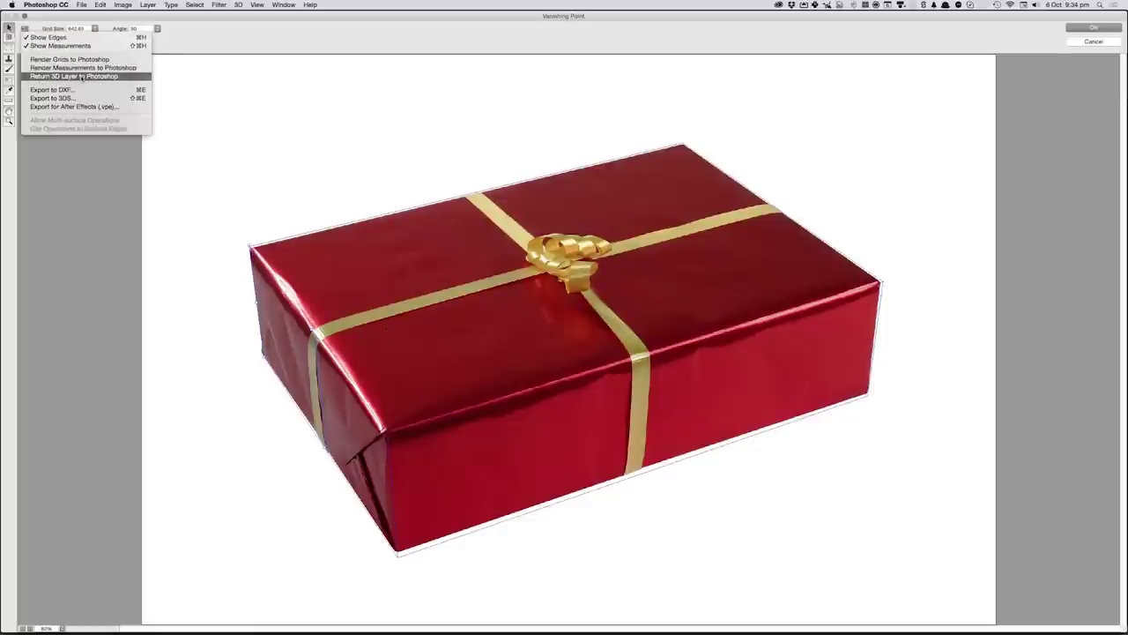
click(96, 78)
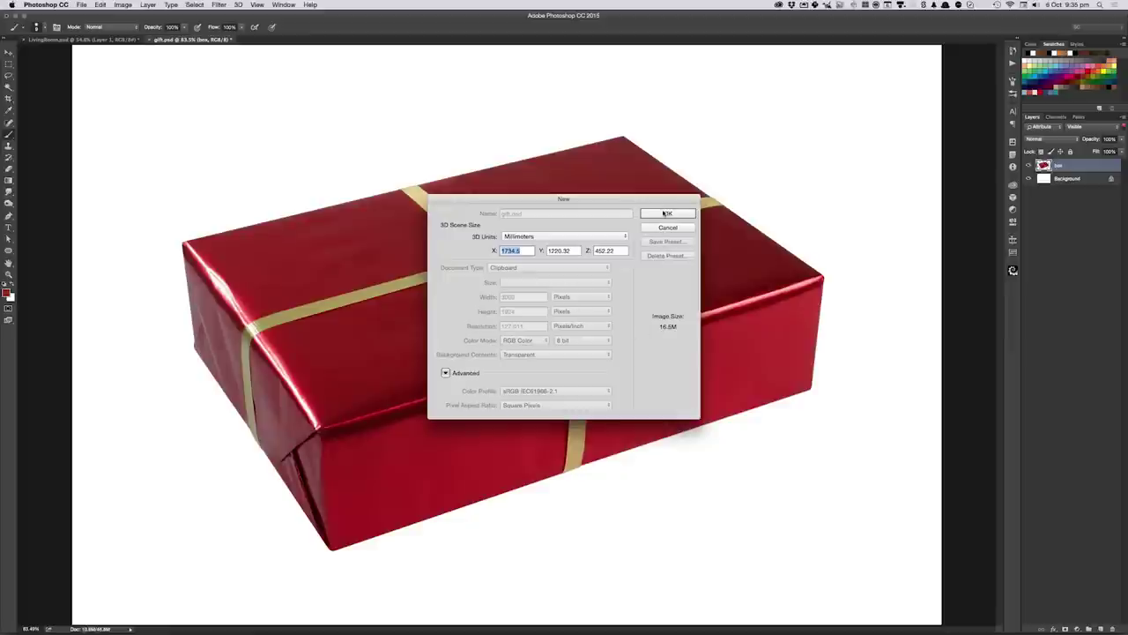
click(667, 214)
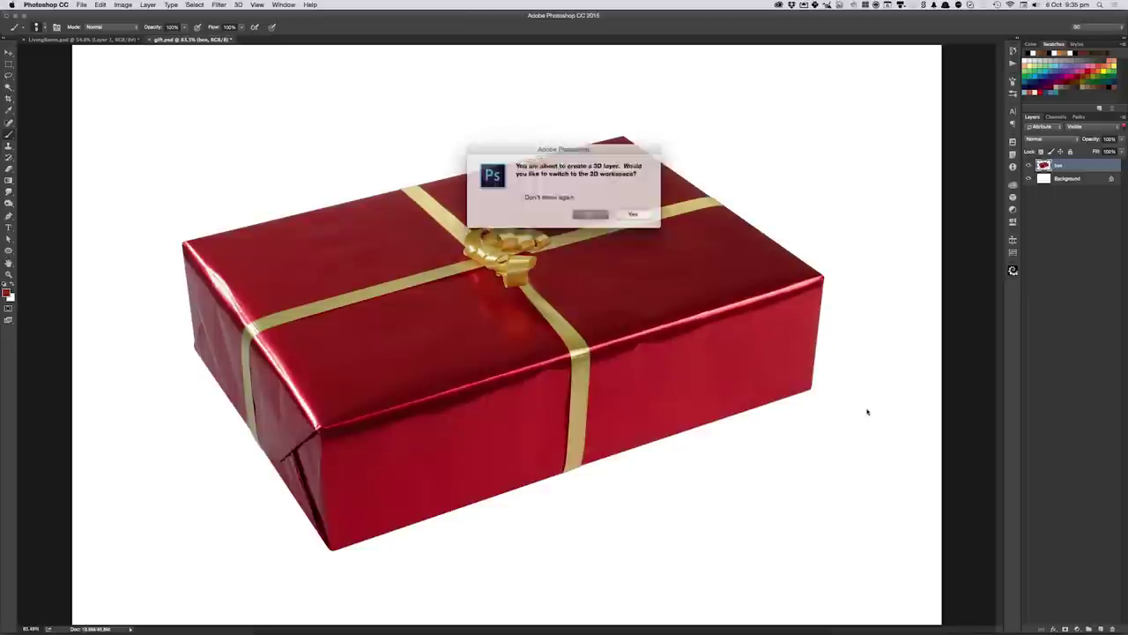
- Keep the current workspace for the new 3D temp layer and hide the temp and box layers
click(588, 214)
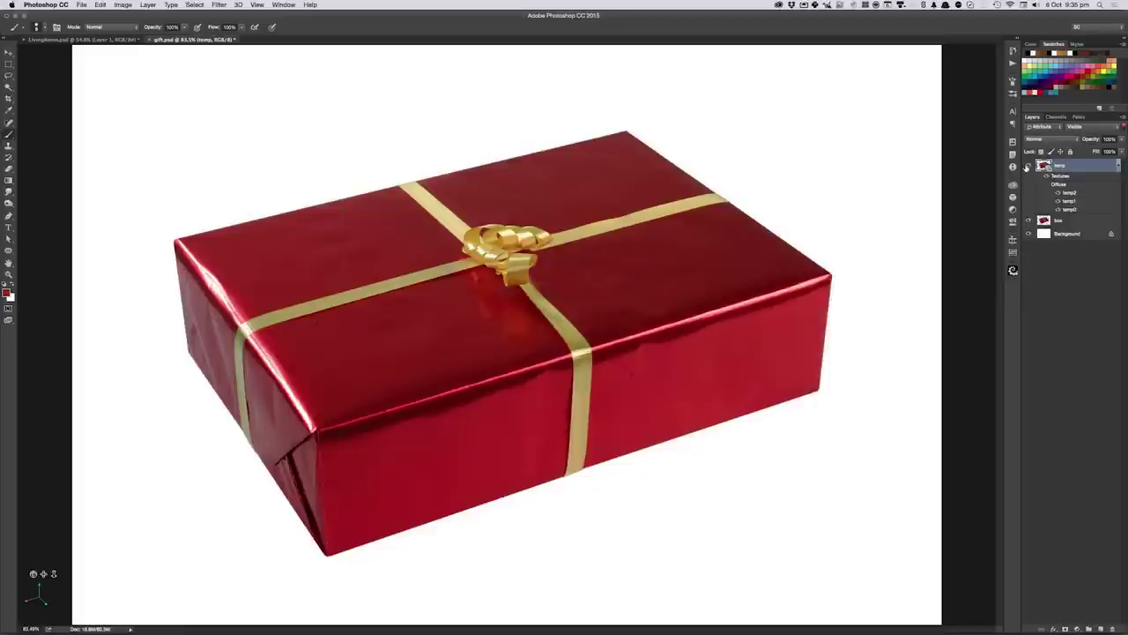
click(1026, 167)
click(1025, 167)
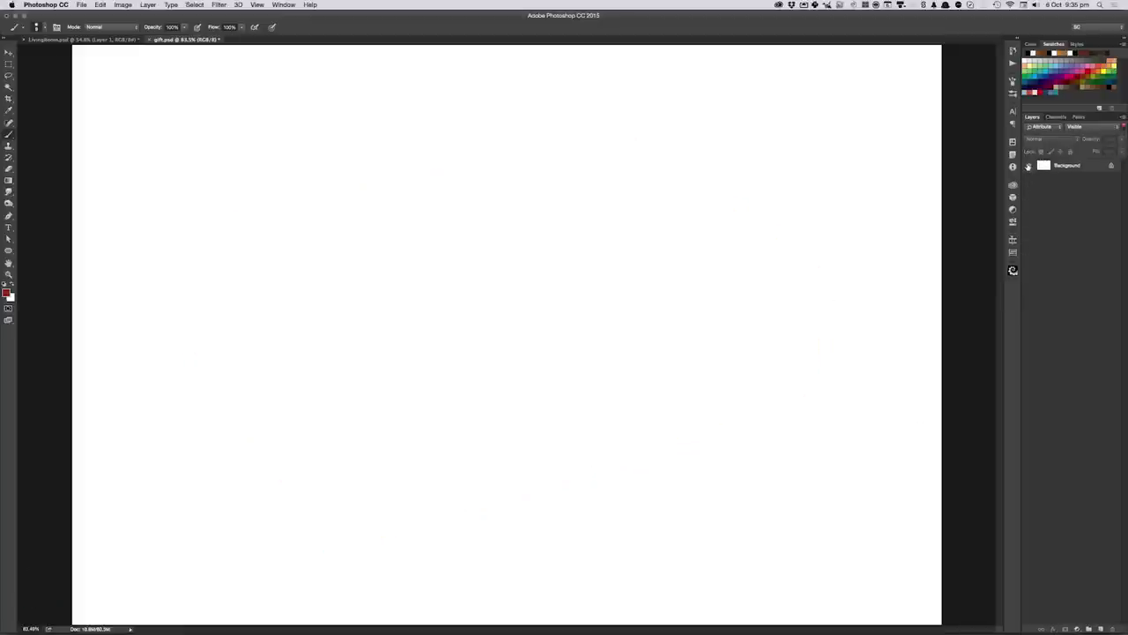
- Filter layers by Kind, show temp and Background, and select temp with the Move tool
click(1026, 167)
click(1040, 126)
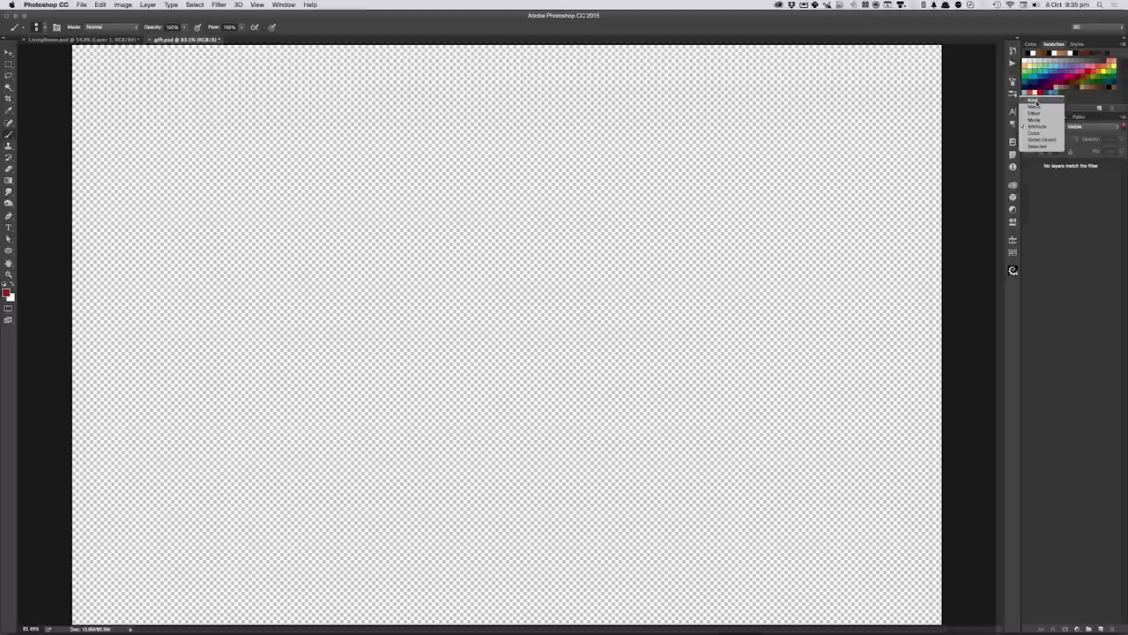
click(1035, 101)
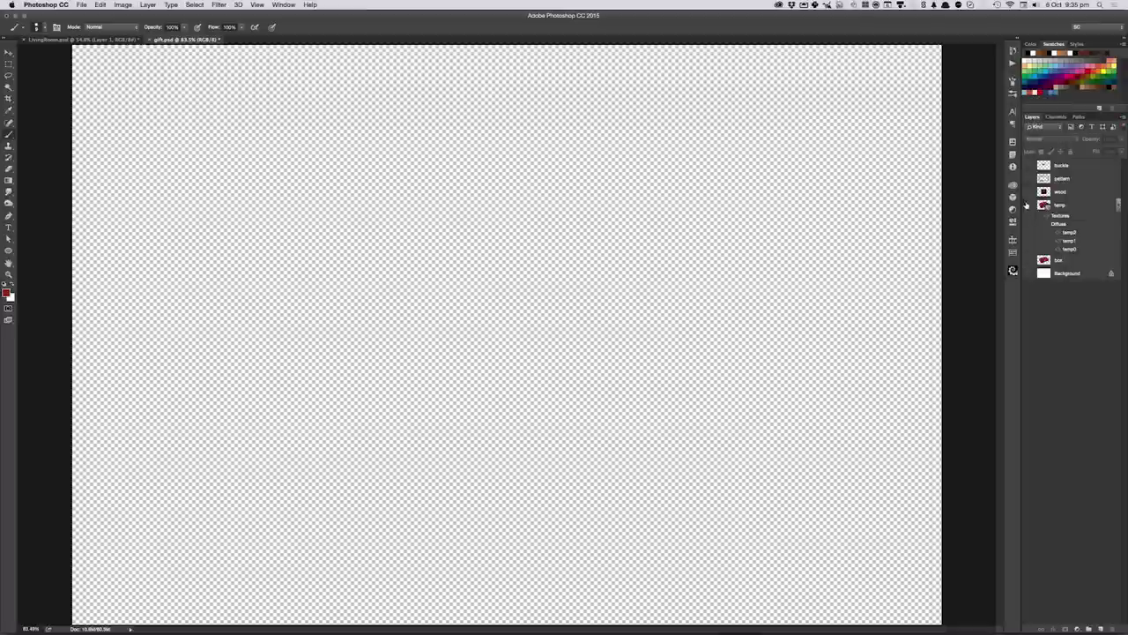
click(1028, 205)
click(1027, 273)
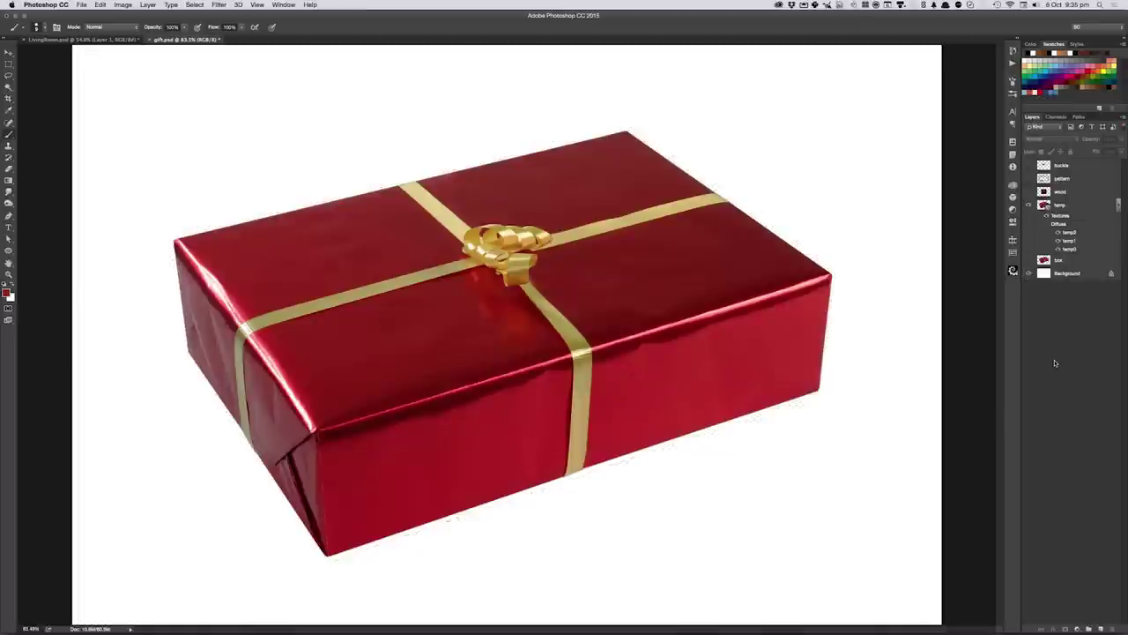
key(v)
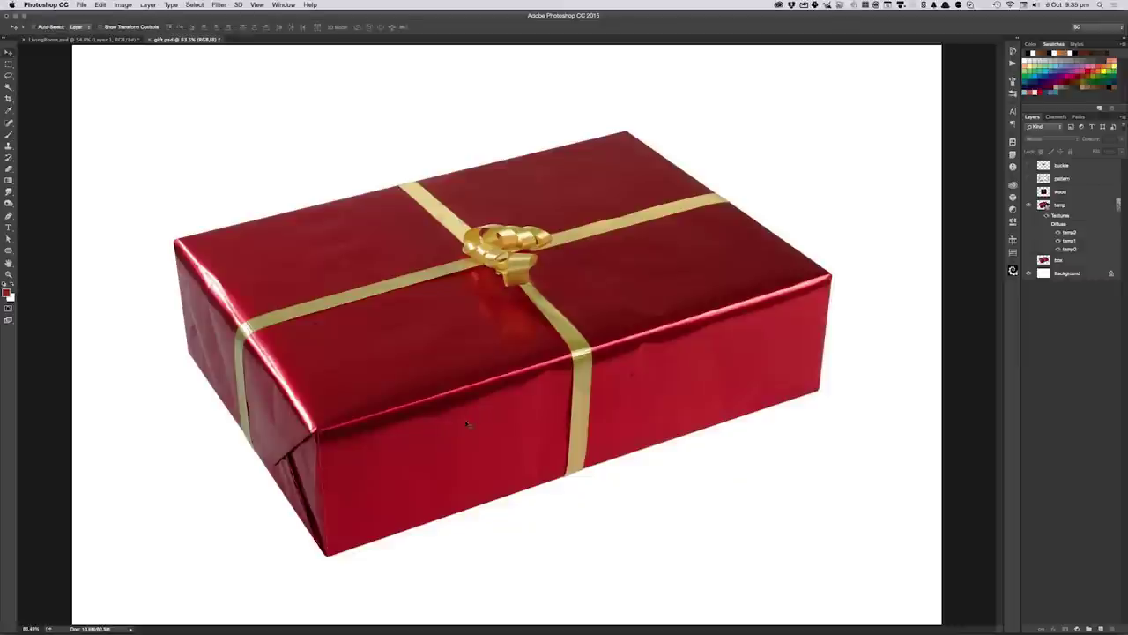
click(1044, 204)
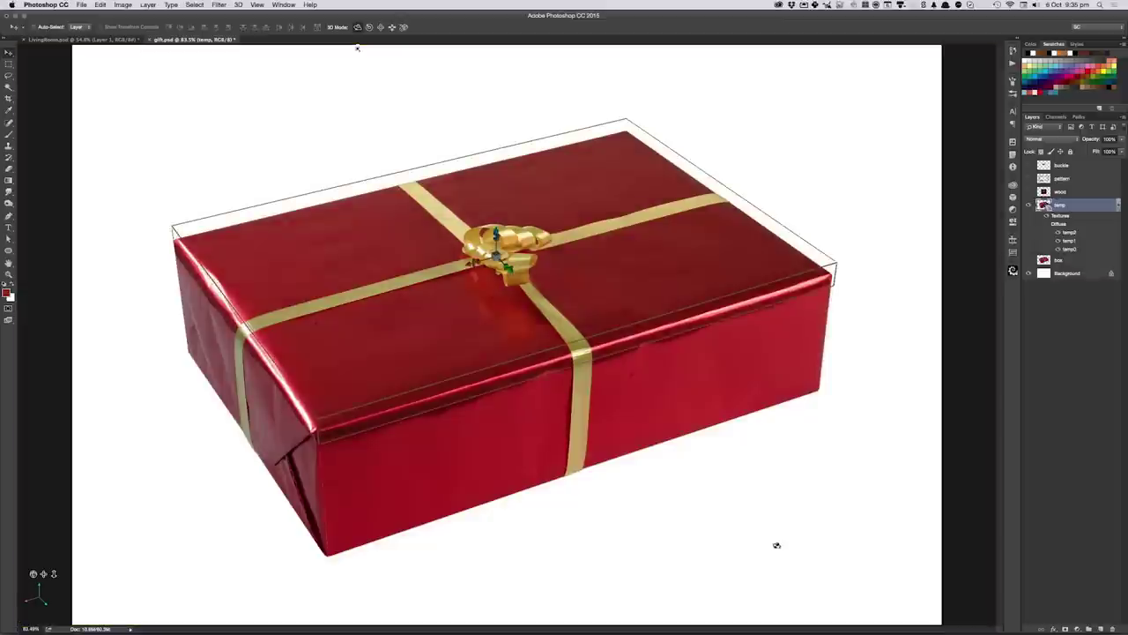
- Orbit the 3D gift box to a steeper, angled top-down view
mouse_move(765, 554)
mouse_down()
mouse_move(838, 541)
mouse_move(828, 562)
mouse_move(811, 549)
mouse_move(768, 559)
mouse_move(766, 581)
mouse_move(763, 549)
mouse_move(715, 549)
mouse_move(763, 551)
mouse_up()
mouse_move(521, 561)
mouse_down()
mouse_move(617, 569)
mouse_move(553, 574)
mouse_move(770, 526)
mouse_move(788, 408)
mouse_move(842, 328)
mouse_move(866, 327)
mouse_move(821, 325)
mouse_move(806, 415)
mouse_move(813, 456)
mouse_move(474, 304)
mouse_up()
mouse_move(655, 485)
mouse_down()
mouse_move(658, 531)
mouse_move(643, 546)
mouse_move(625, 476)
mouse_move(617, 541)
mouse_up()
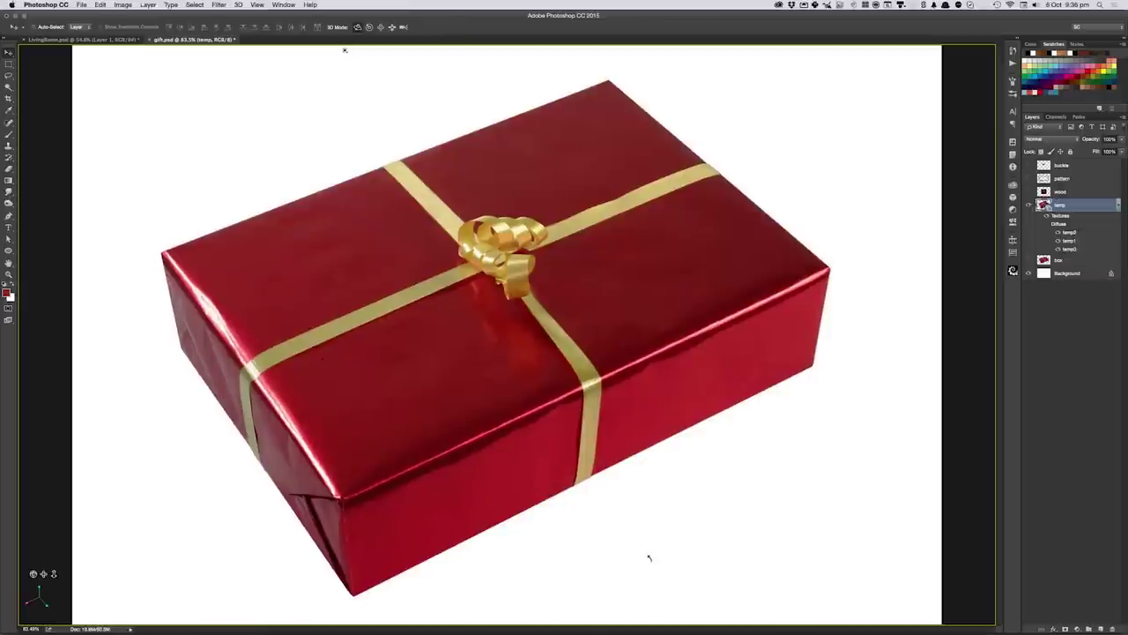
drag(648, 557, 644, 554)
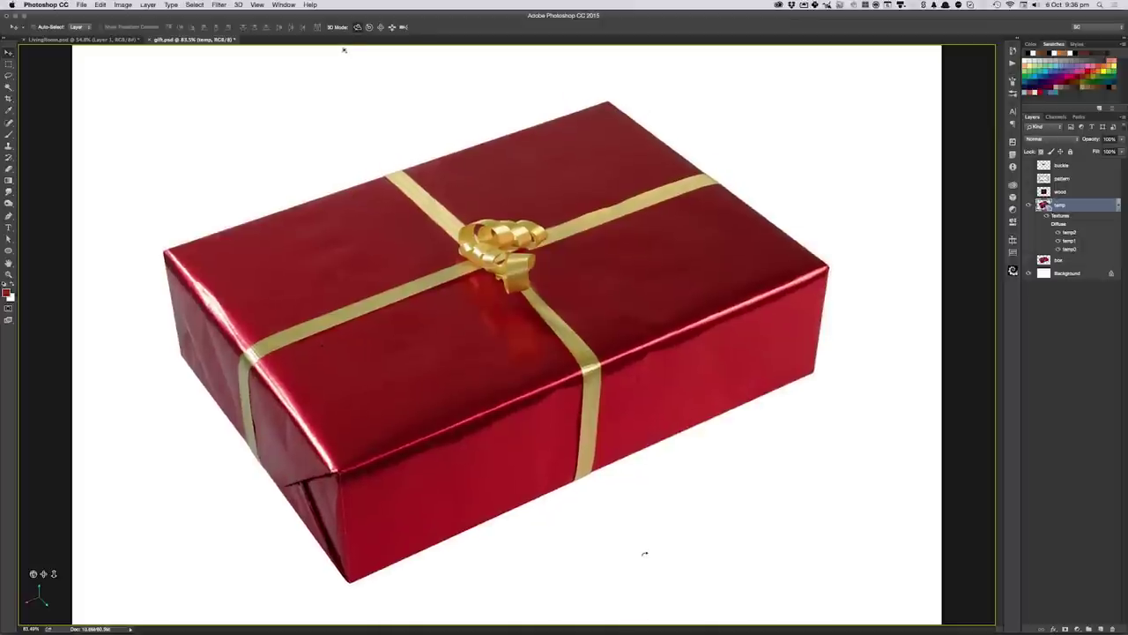
mouse_move(644, 553)
mouse_down()
mouse_move(654, 537)
mouse_move(679, 542)
mouse_up()
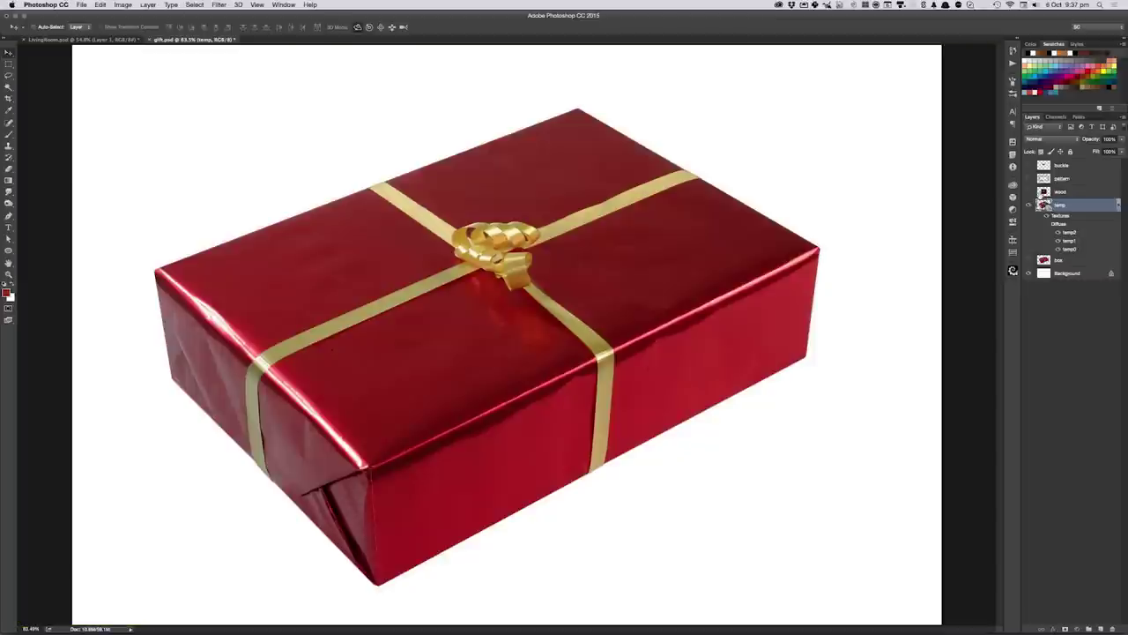
- Select the entire wood texture, hide the wood layer, and return to the temp layer
click(1038, 193)
click(1028, 192)
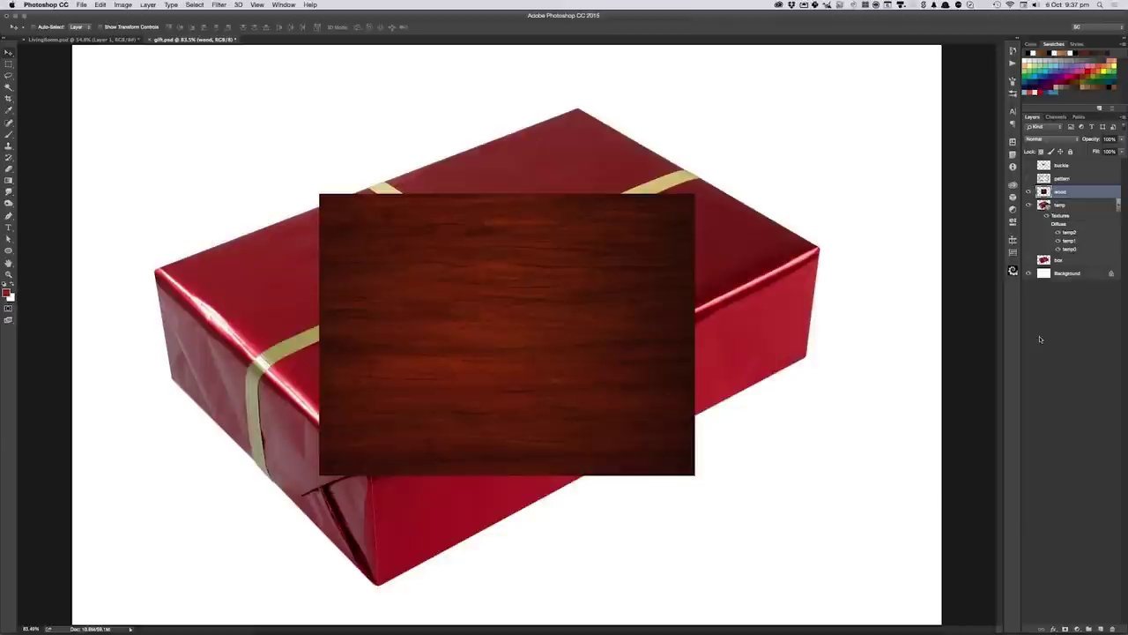
key(ctrl+a)
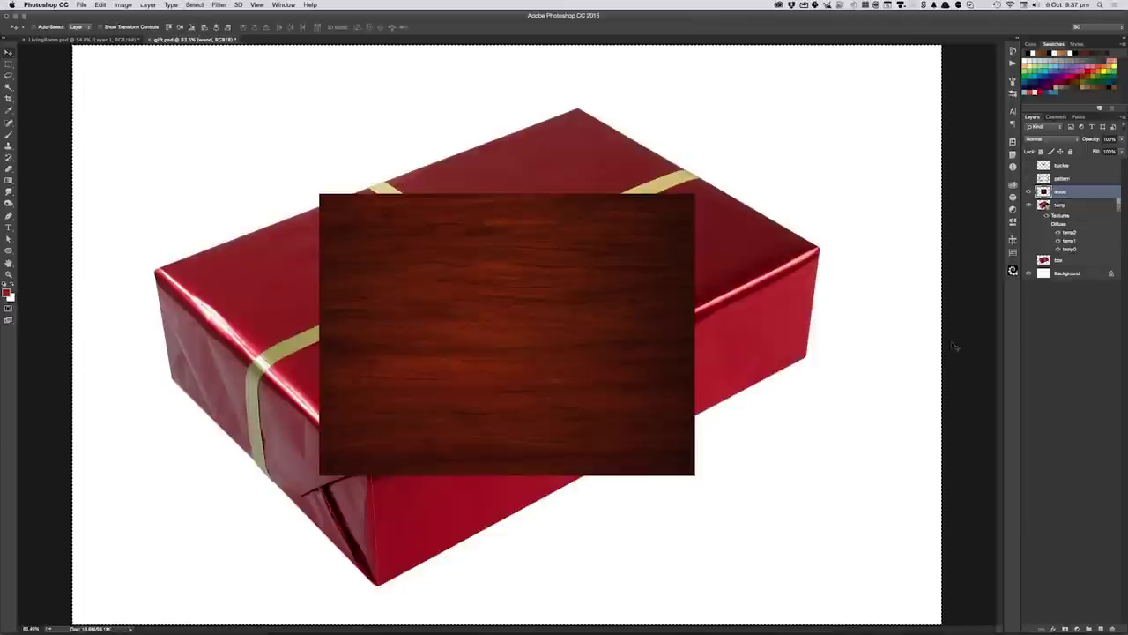
click(1028, 192)
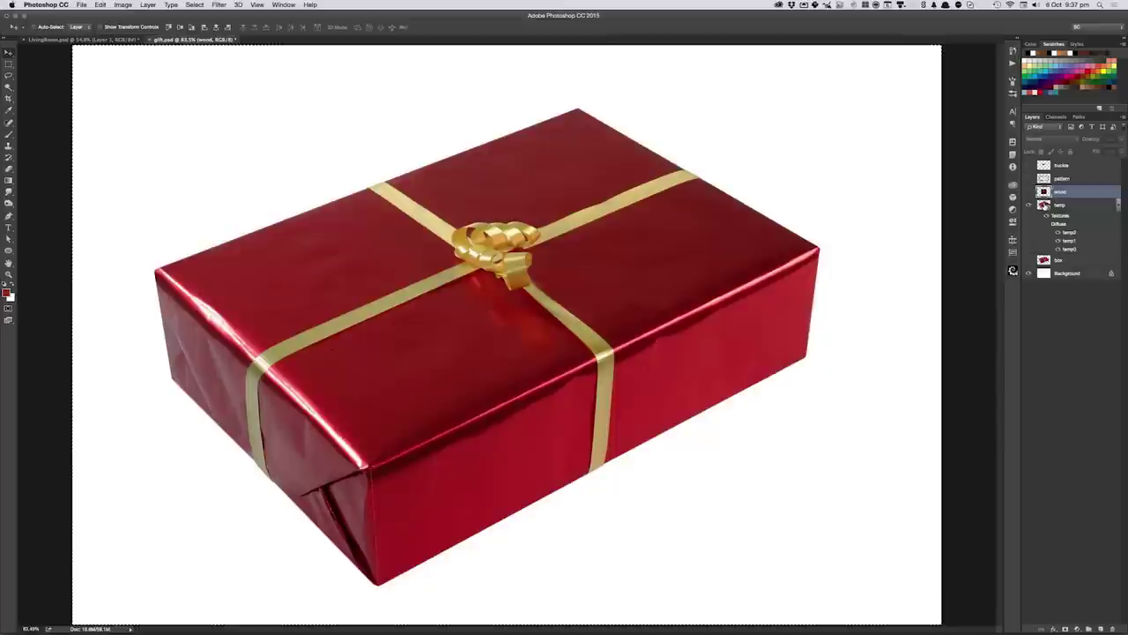
key(alt+bracketleft)
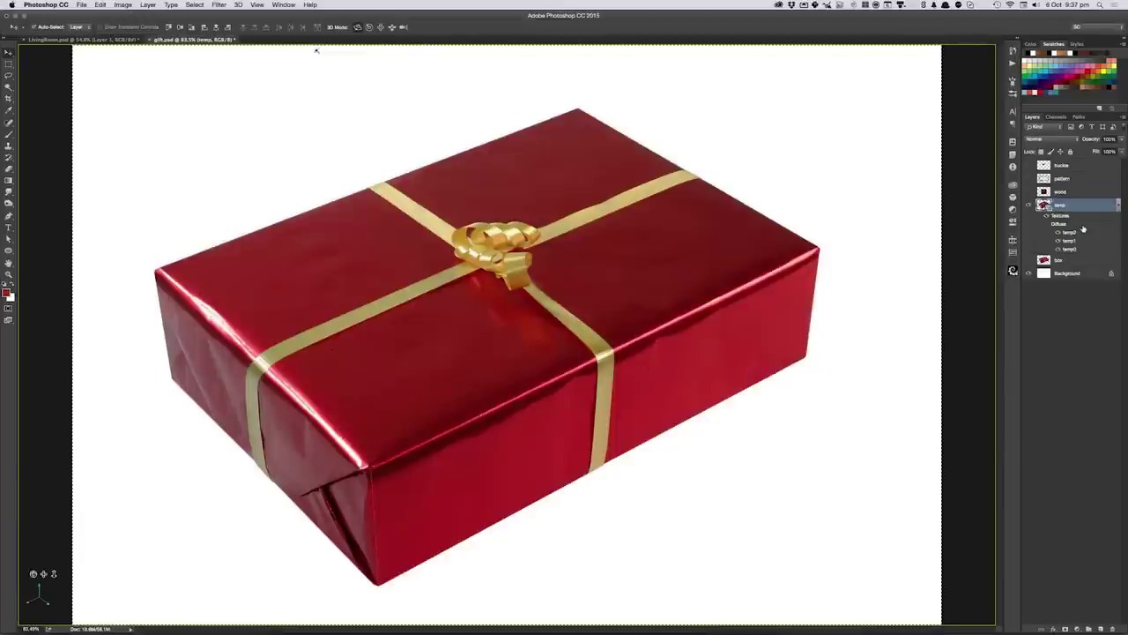
key(ctrl+shift+n)
- Add an empty layer named woodbox, then open and cancel Vanishing Point
text(woodbox)
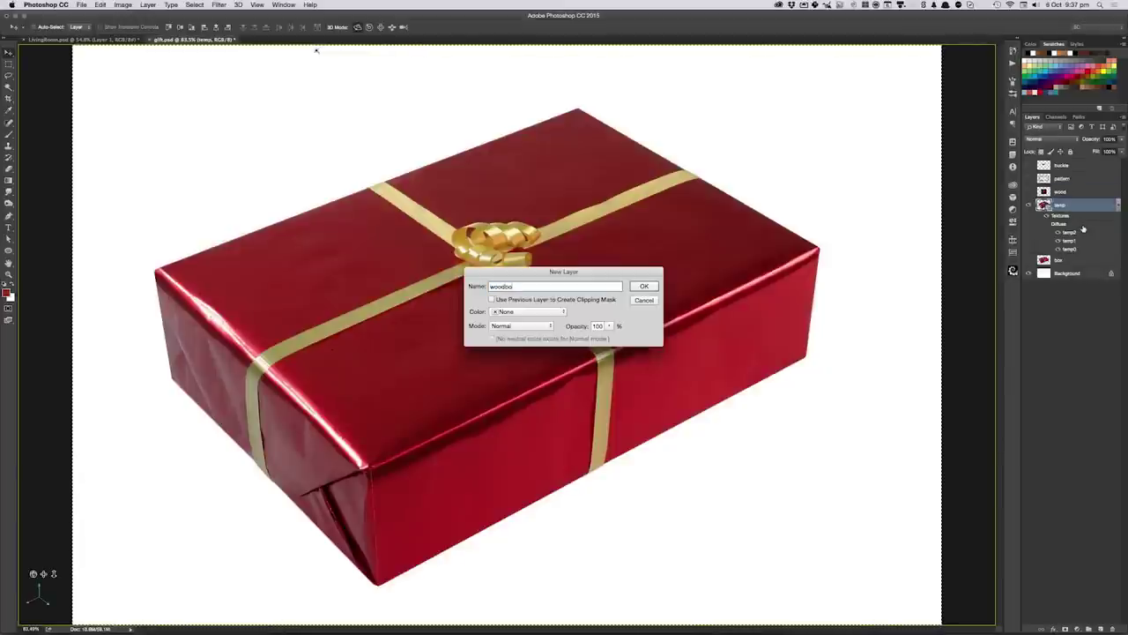
key(Return)
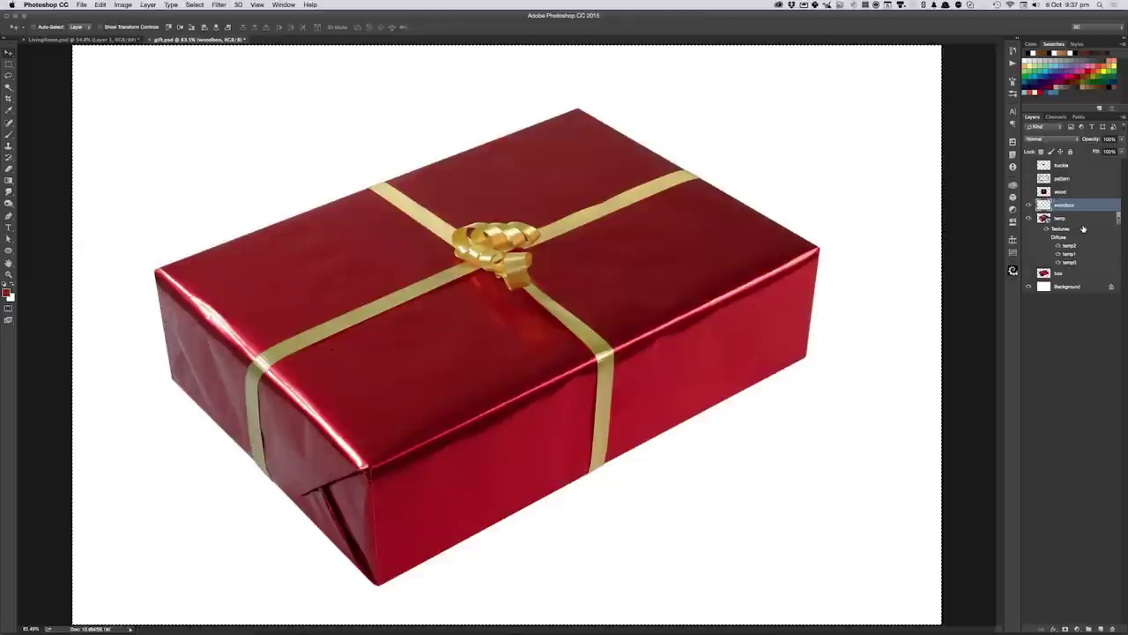
click(216, 5)
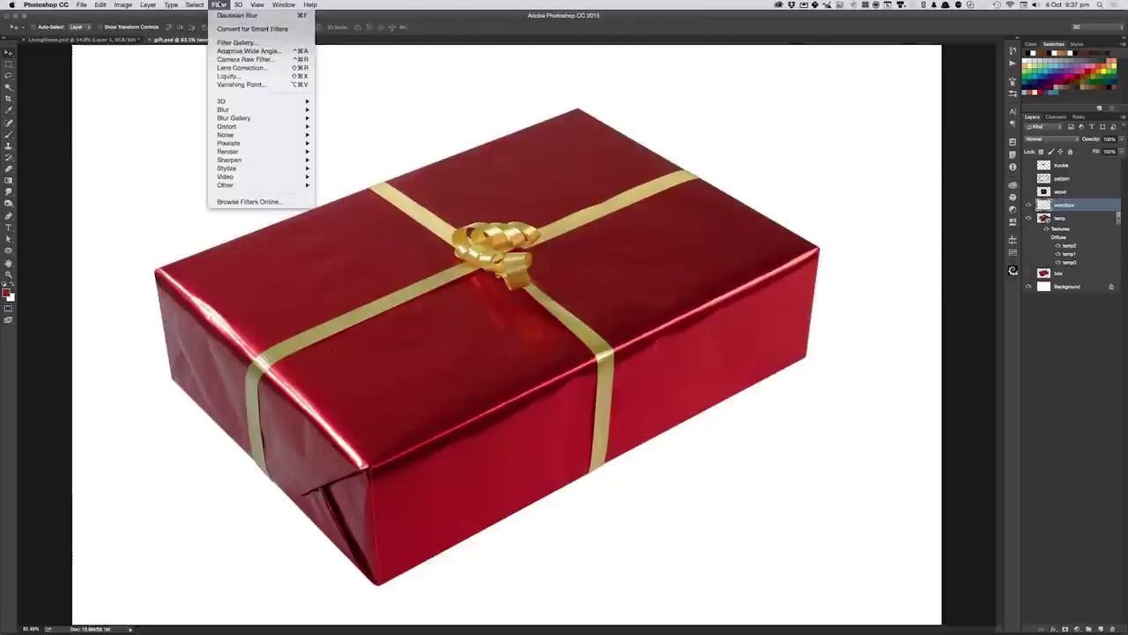
click(236, 84)
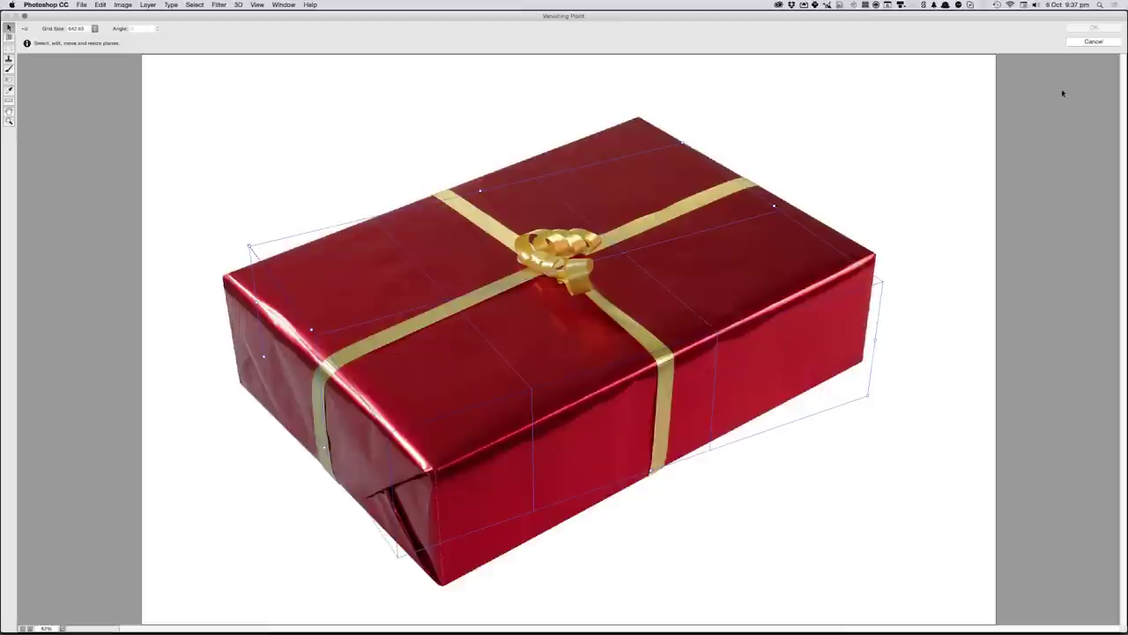
click(1081, 44)
- Hide the 3D temp box, reopen Vanishing Point and paste the wood texture
click(1028, 218)
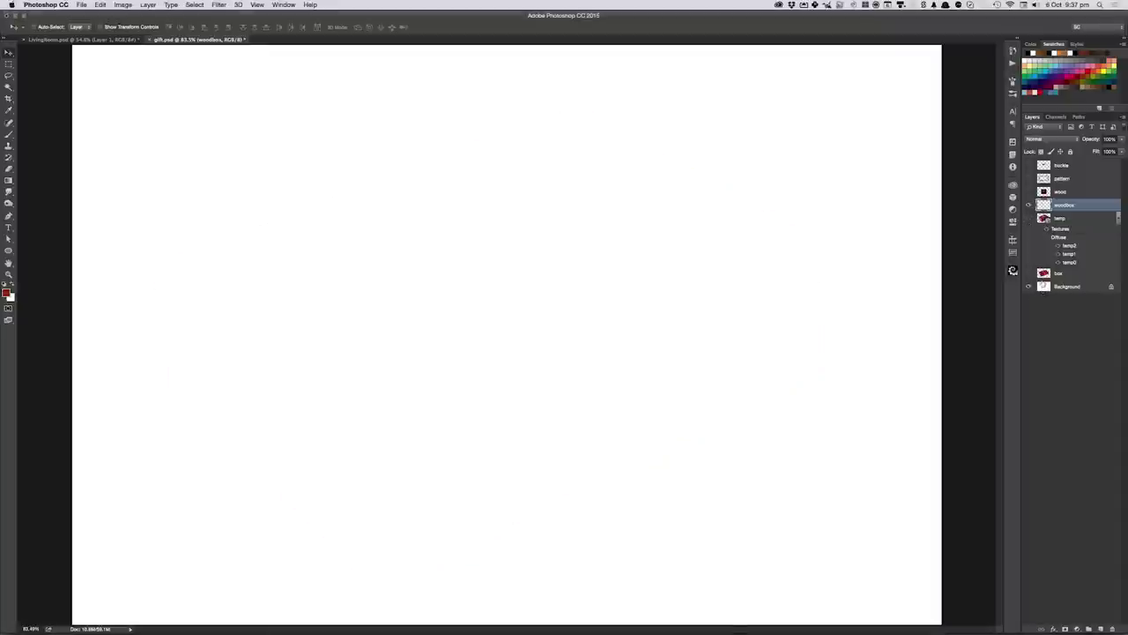
click(238, 5)
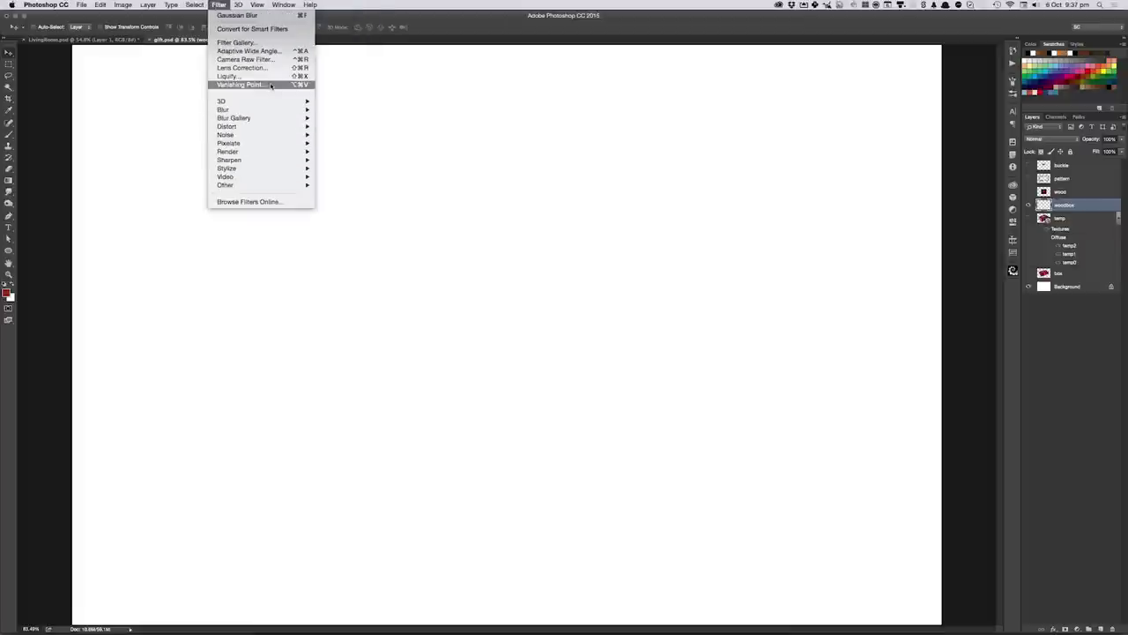
click(271, 85)
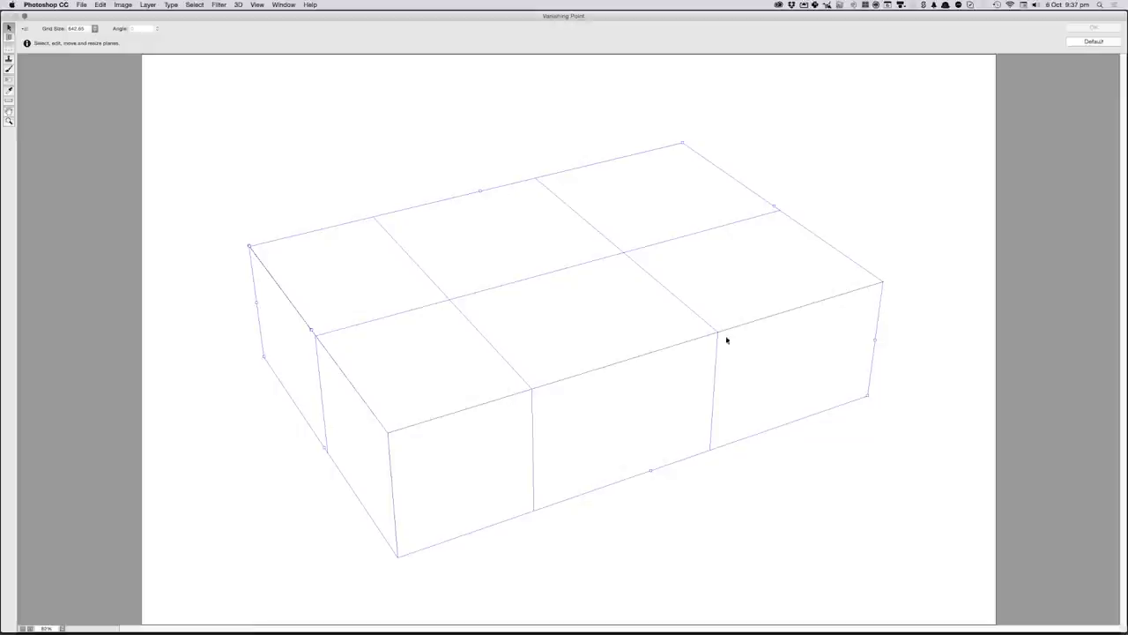
key(ctrl+v)
- Fit the wood texture onto the box top, copy it onto the left and front faces, and apply
mouse_move(431, 276)
mouse_down()
mouse_move(680, 284)
mouse_move(707, 274)
mouse_up()
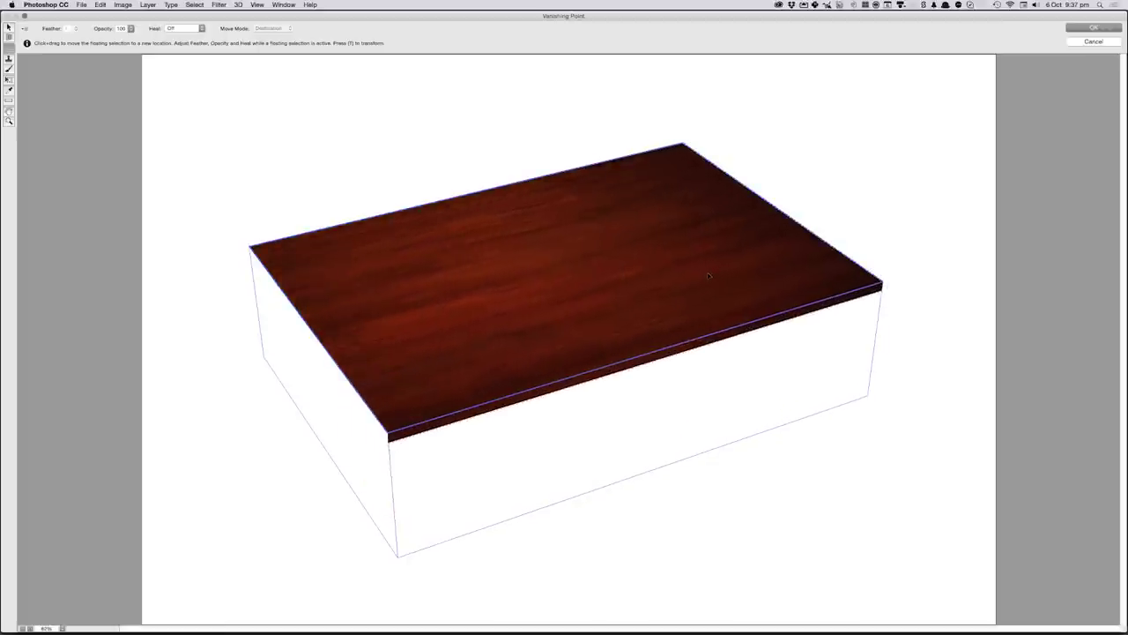
key(ctrl+d)
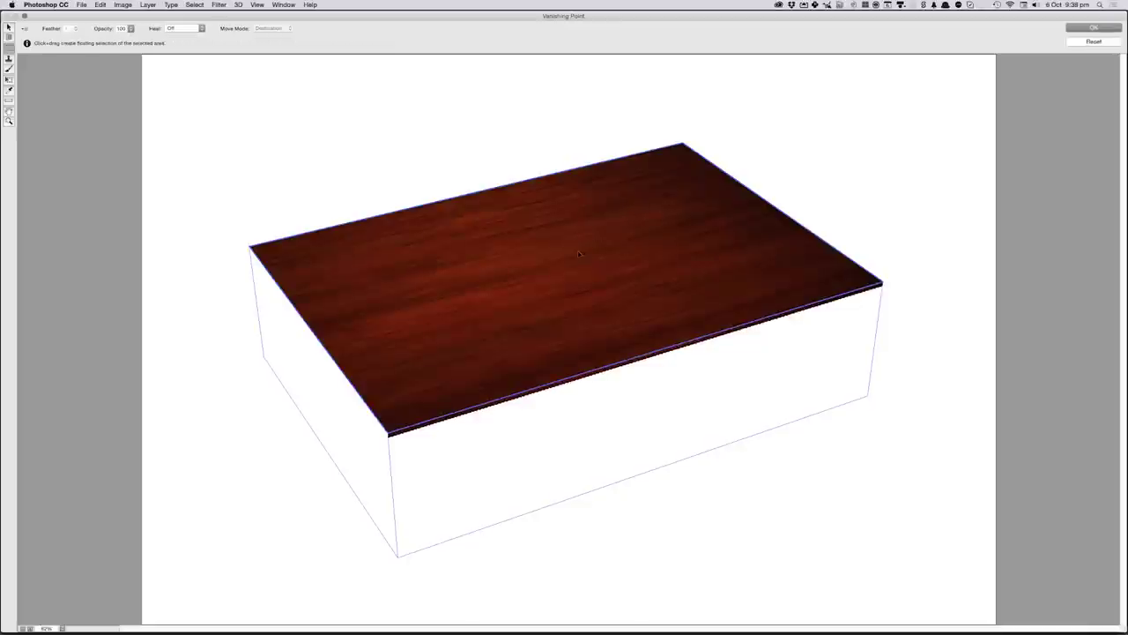
drag(579, 254, 317, 381)
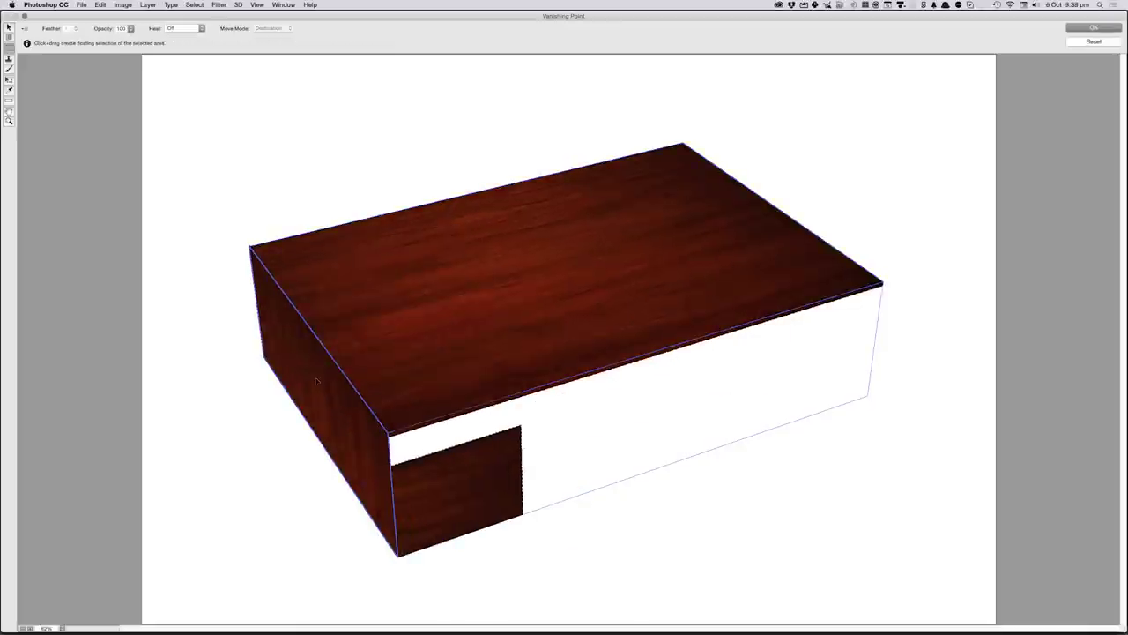
mouse_move(317, 380)
mouse_down()
mouse_move(430, 404)
mouse_move(842, 400)
mouse_move(802, 455)
mouse_up()
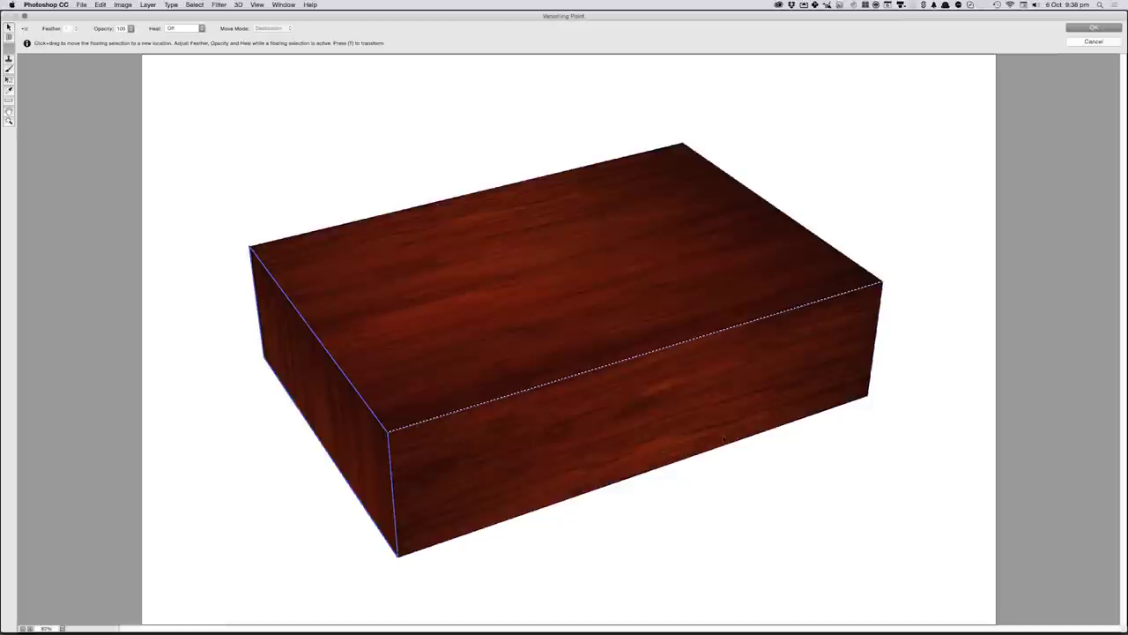
key(alt)
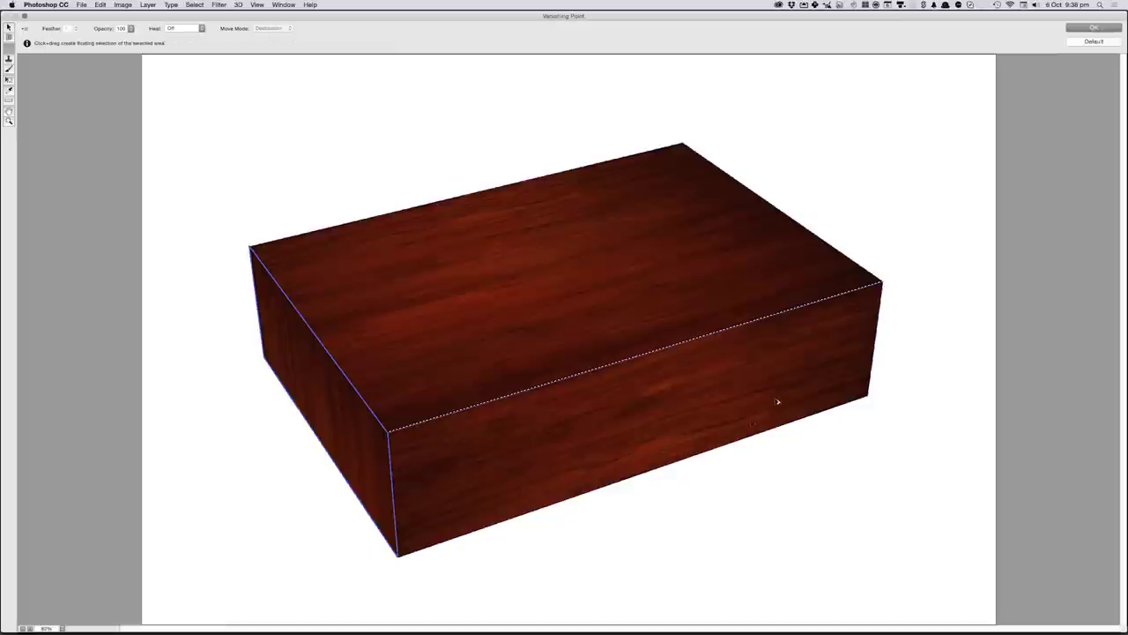
click(1074, 30)
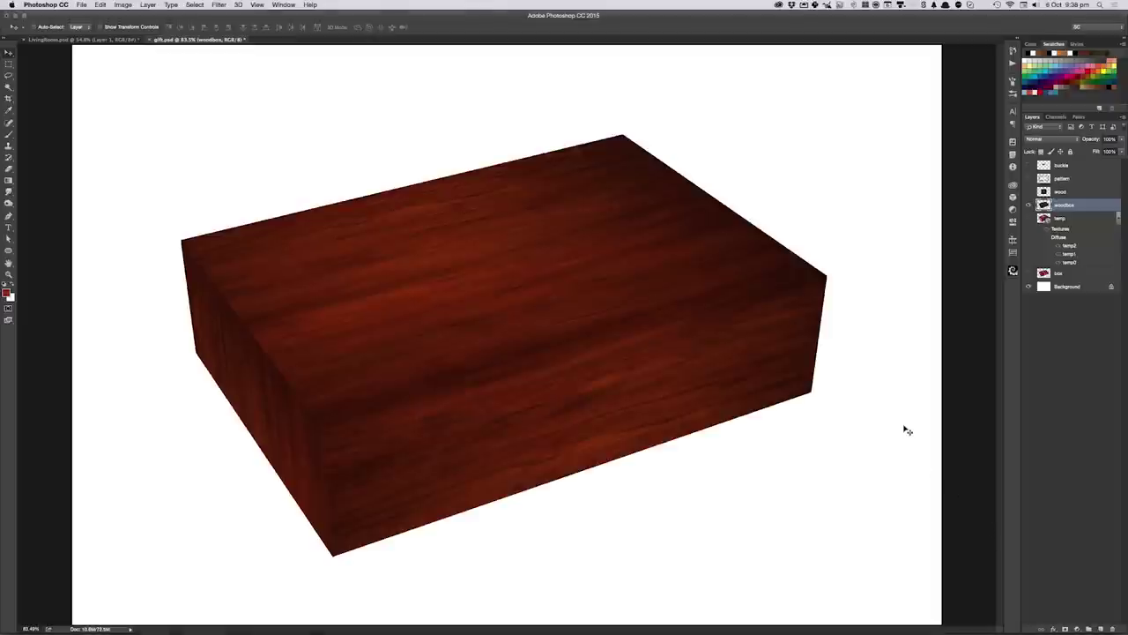
- Lasso-select the wooden box's top face and lift it with a Curves adjustment
key(l)
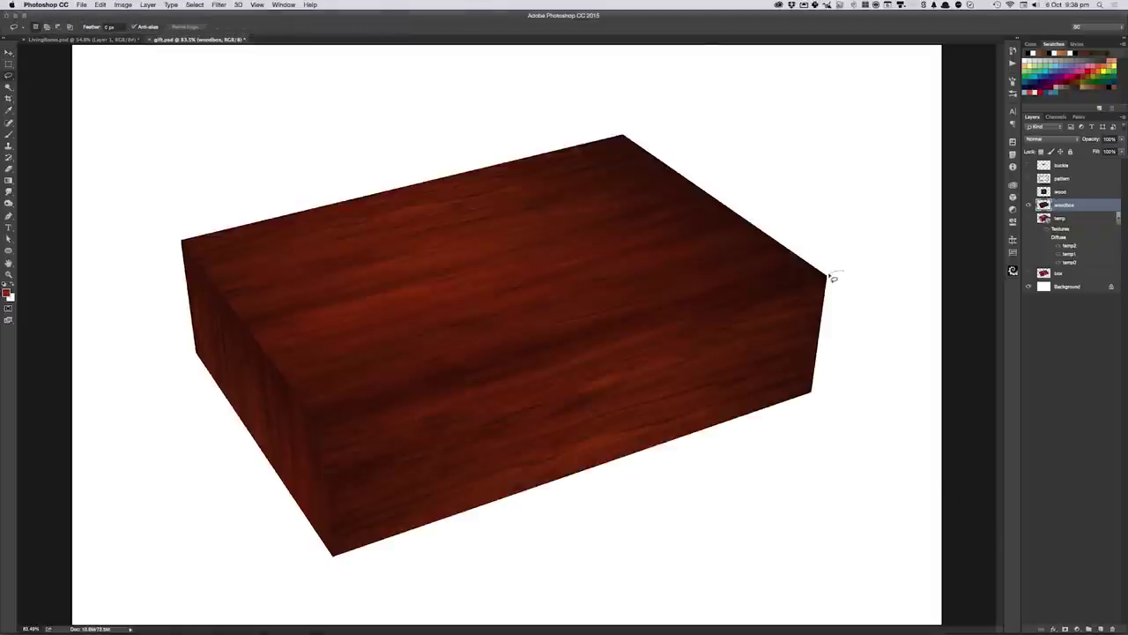
click(825, 278)
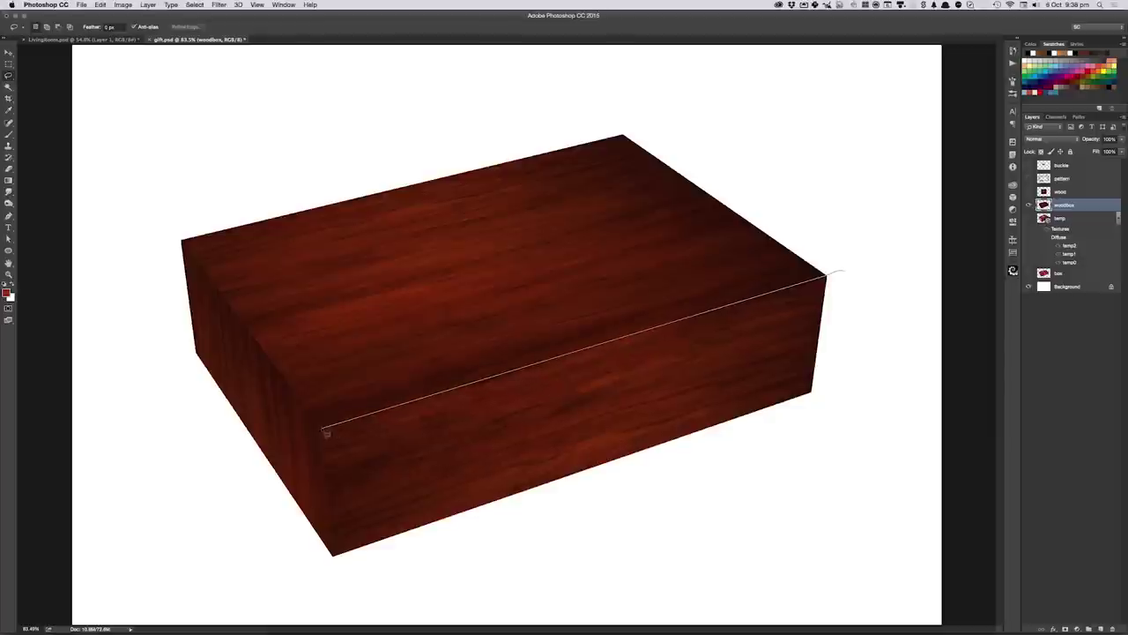
click(319, 426)
mouse_move(148, 191)
mouse_down()
mouse_move(694, 102)
mouse_move(797, 201)
mouse_up()
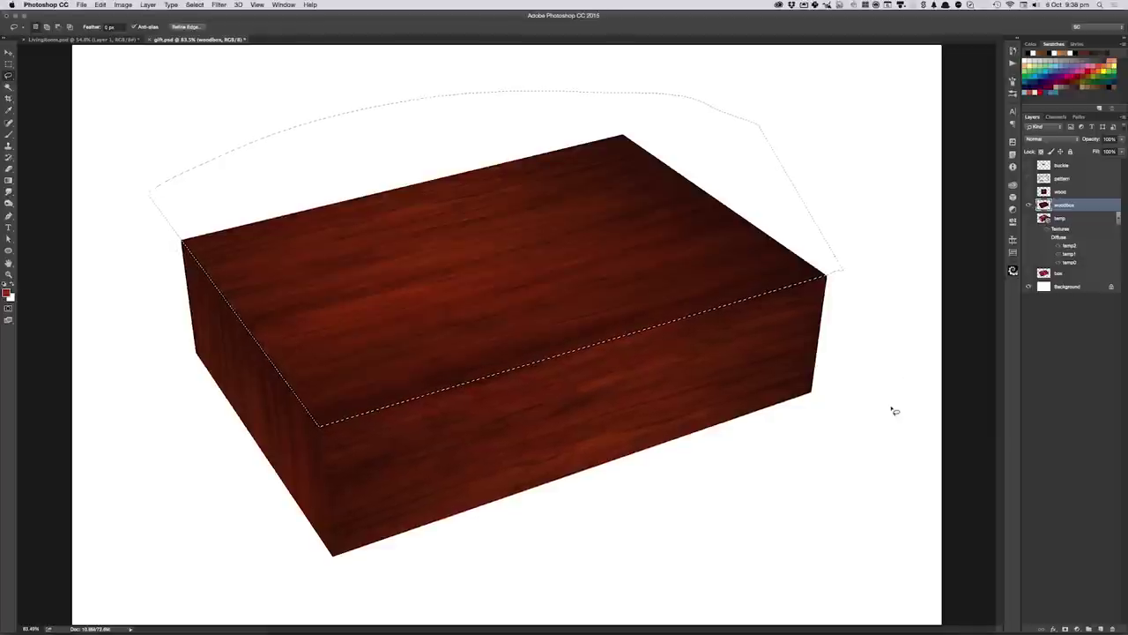
key(ctrl+m)
drag(728, 318, 730, 300)
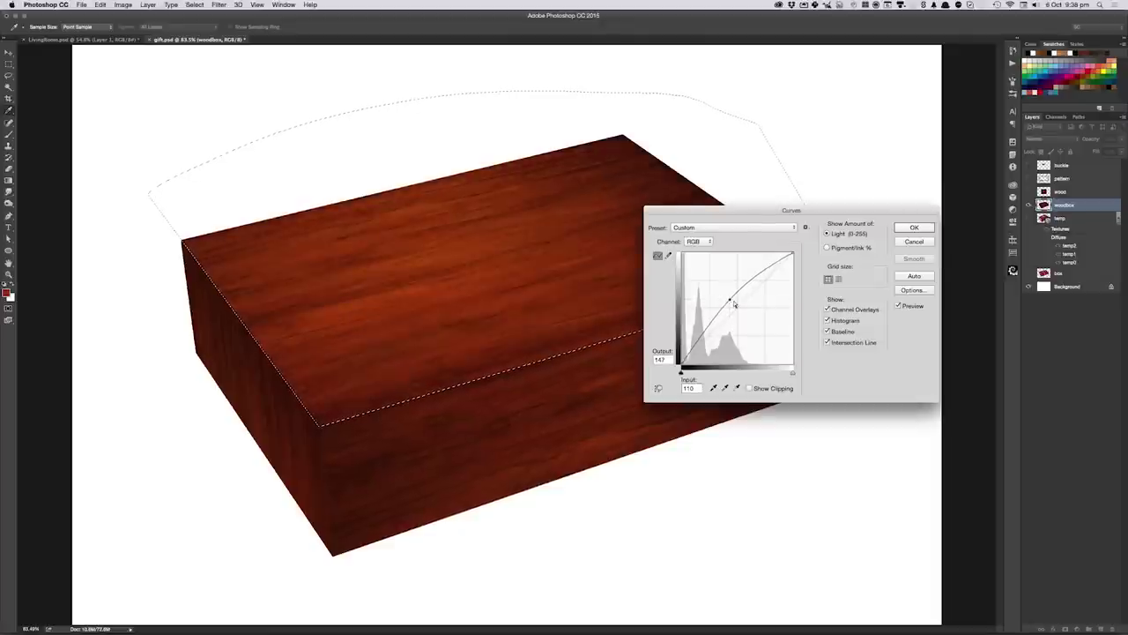
key(Return)
key(ctrl+d)
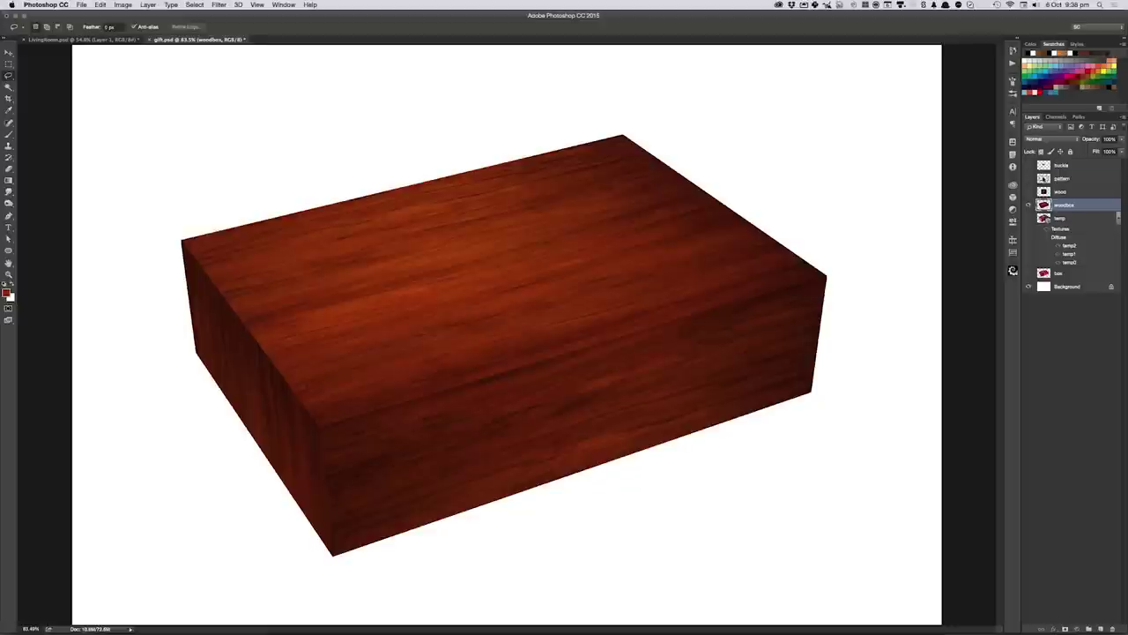
click(1038, 179)
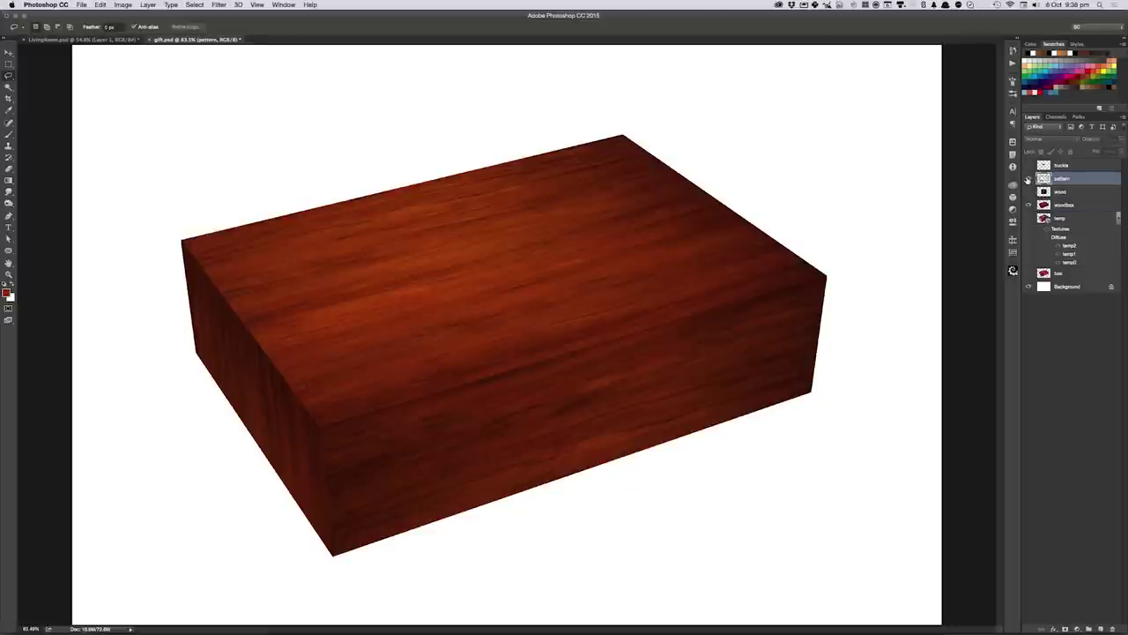
- Copy the ornate pattern layer's content and add a new layer named pattern above woodbox
click(1028, 178)
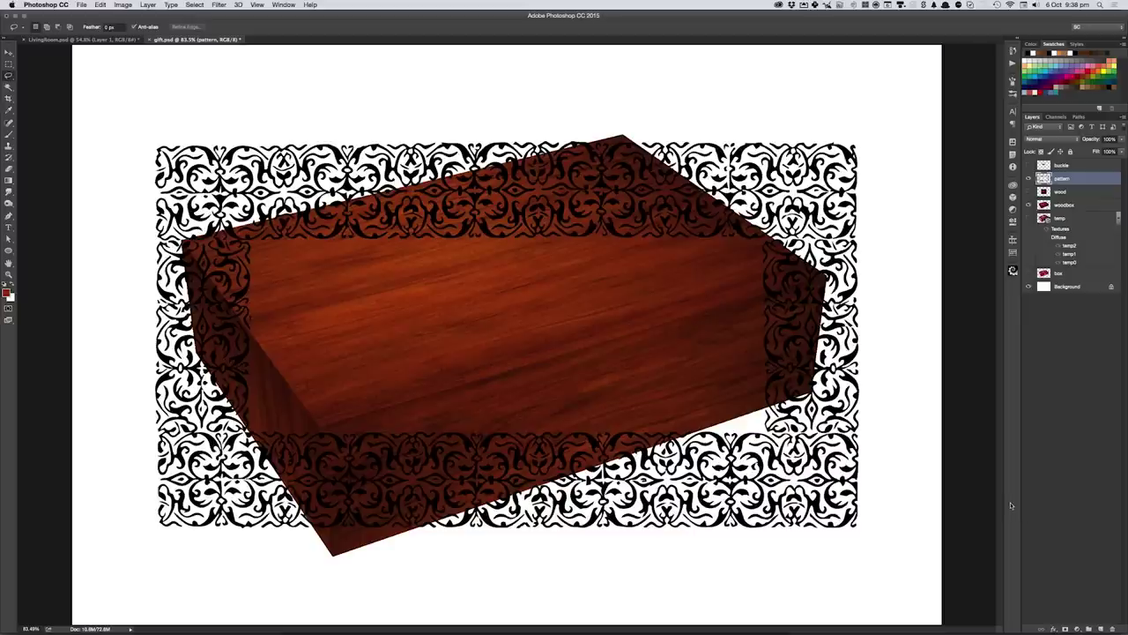
key(ctrl+a)
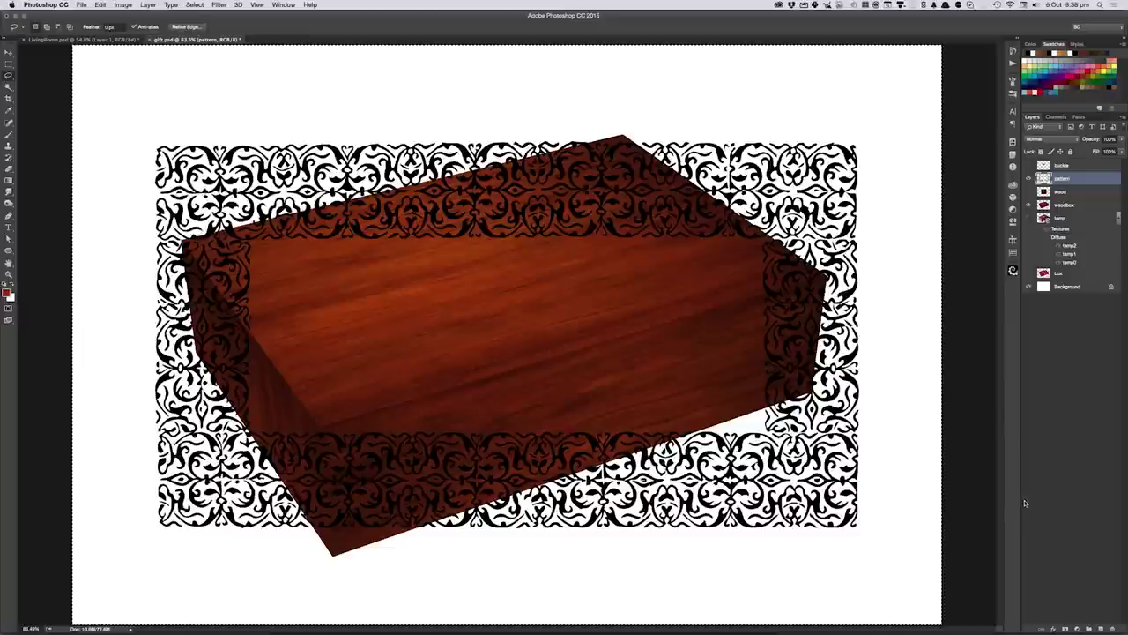
click(1027, 178)
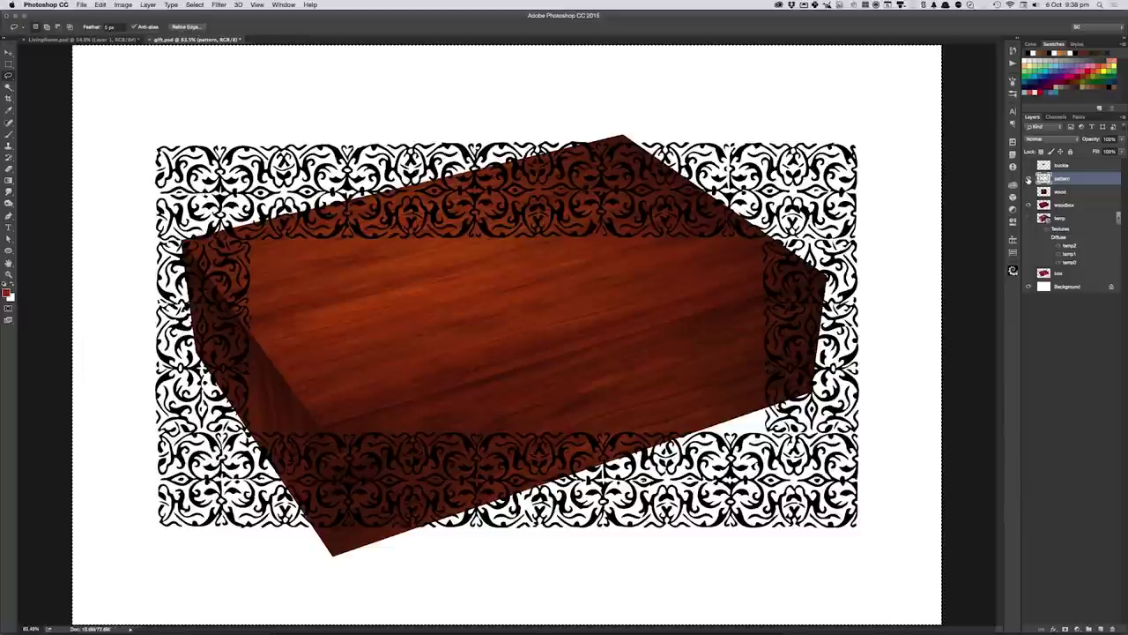
click(1066, 207)
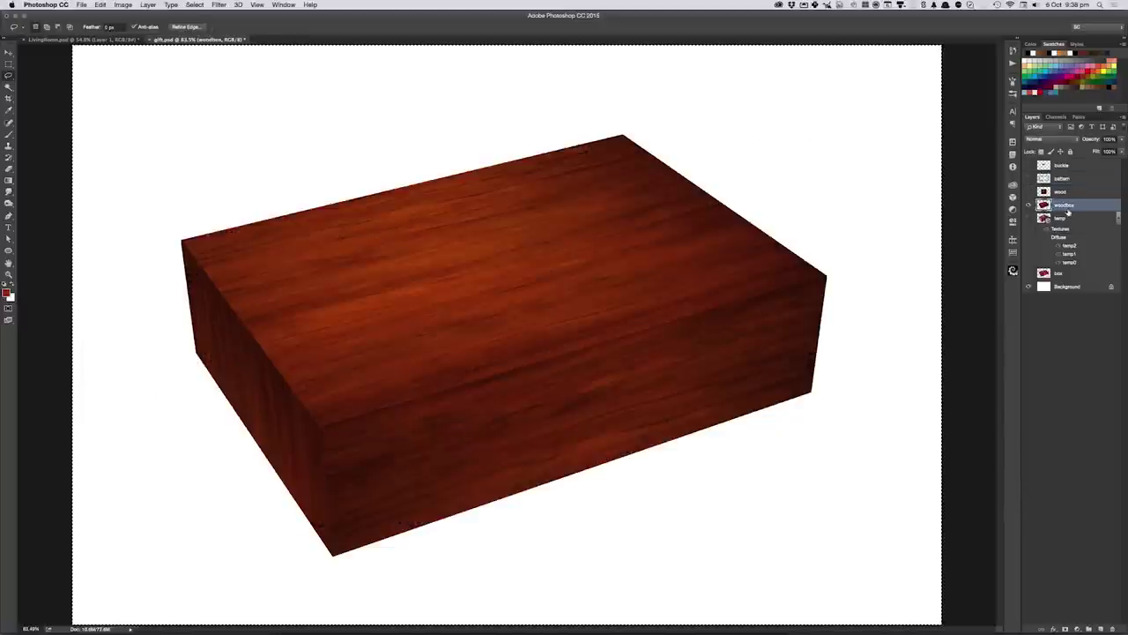
key(ctrl+d)
key(ctrl+shift+n)
text(pattern)
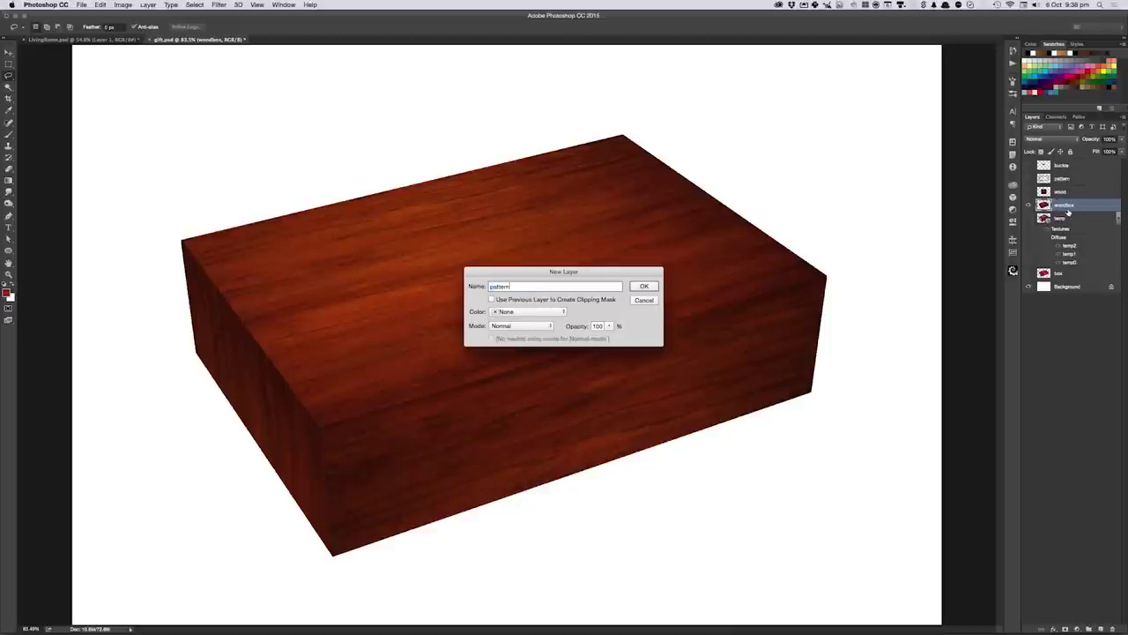
key(Return)
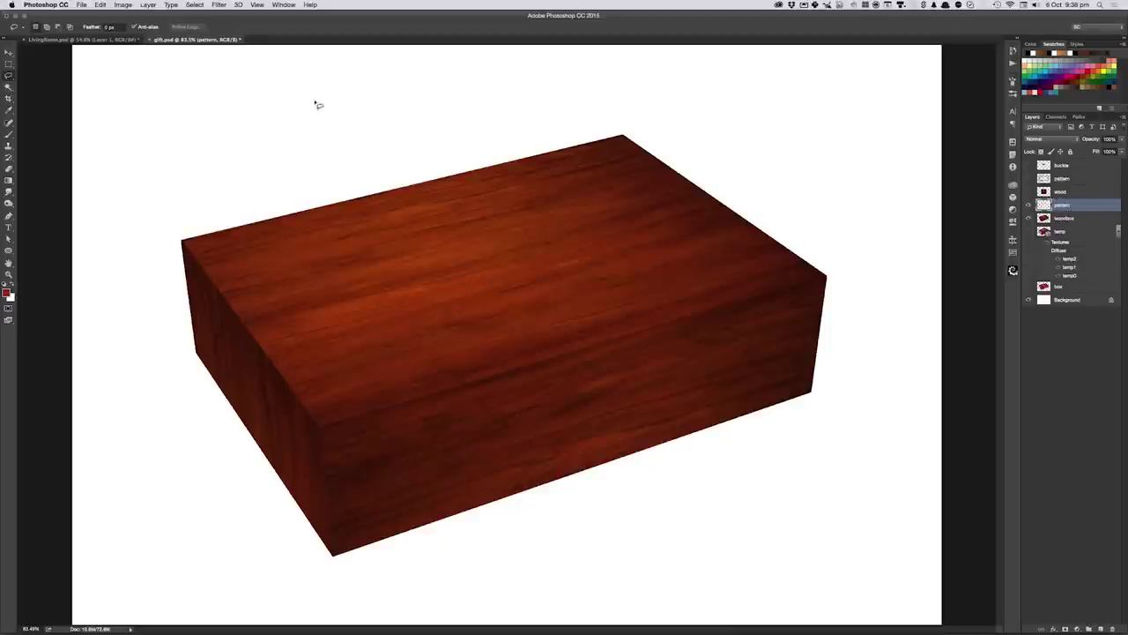
- Paste the pattern in Vanishing Point and transform it to frame the box top in perspective
click(218, 6)
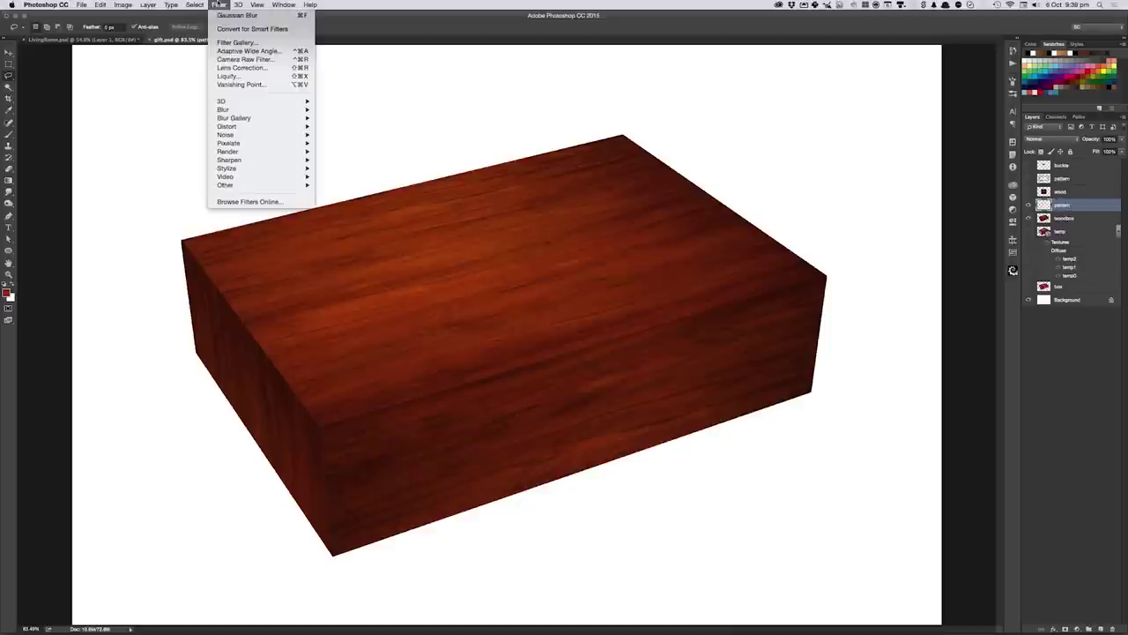
click(251, 84)
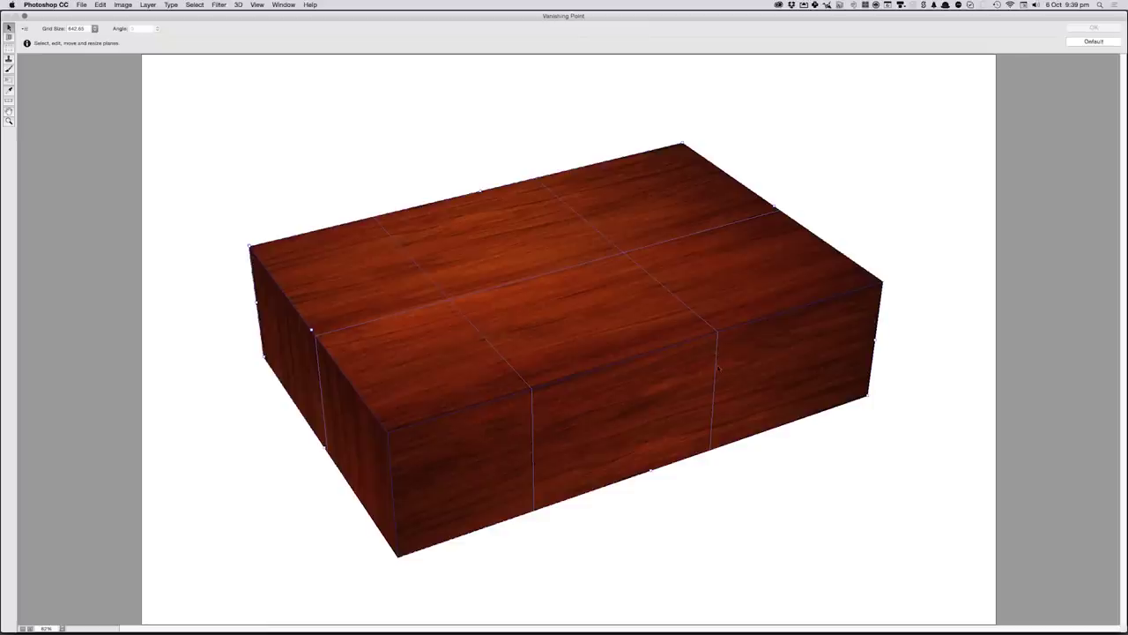
key(ctrl+v)
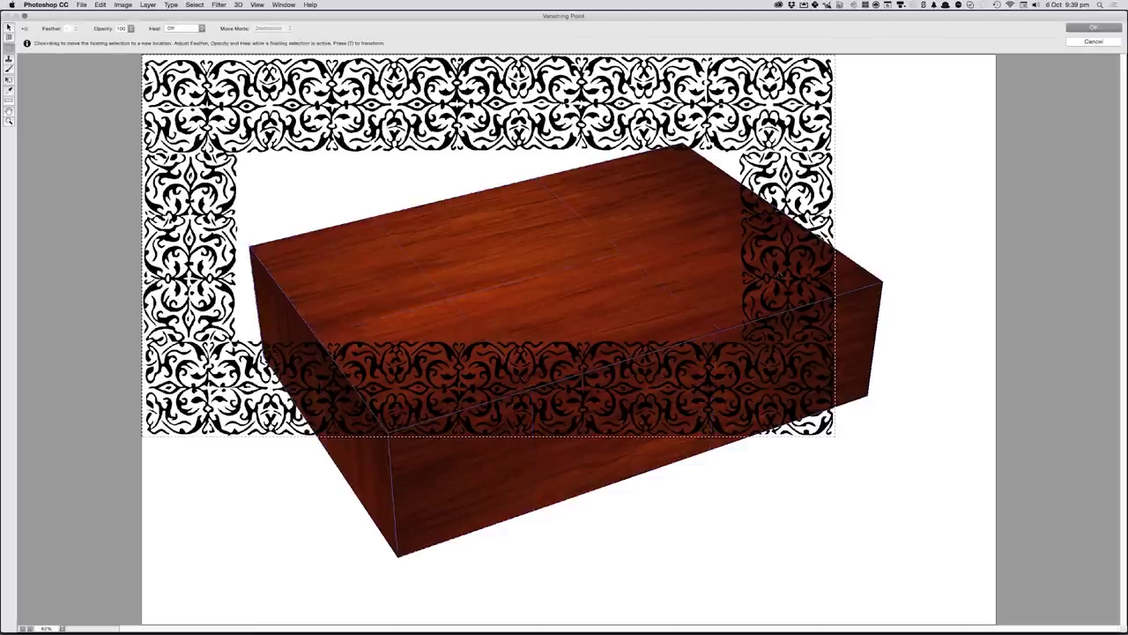
mouse_move(770, 265)
mouse_down()
mouse_move(791, 279)
mouse_move(730, 258)
mouse_up()
key(t)
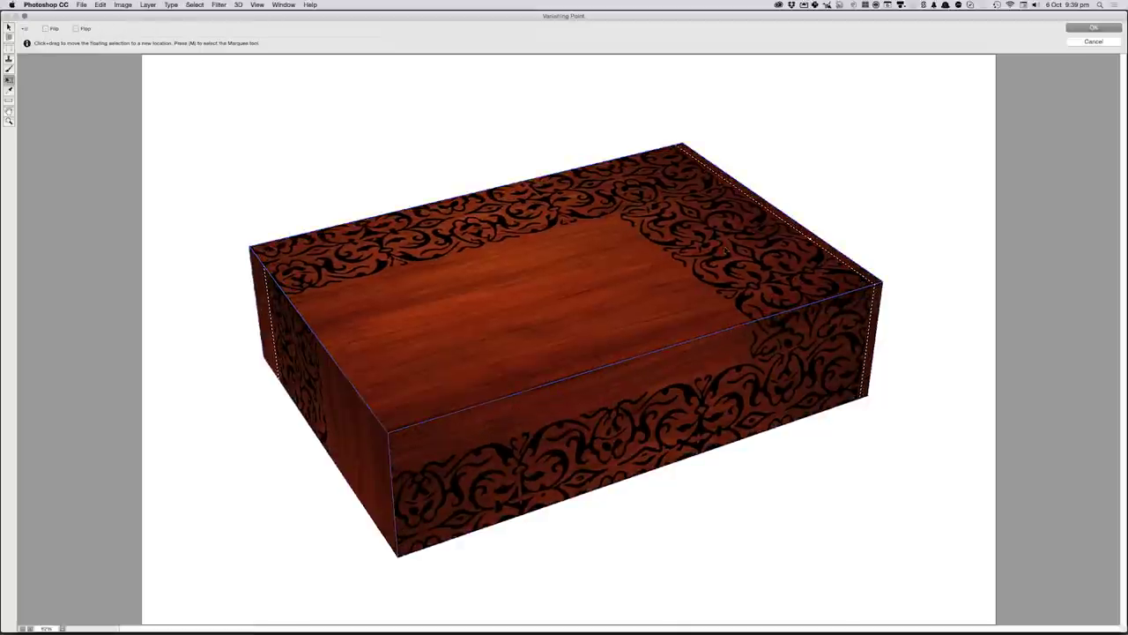
mouse_move(725, 249)
mouse_down()
mouse_move(738, 241)
mouse_move(661, 233)
mouse_move(696, 176)
mouse_up()
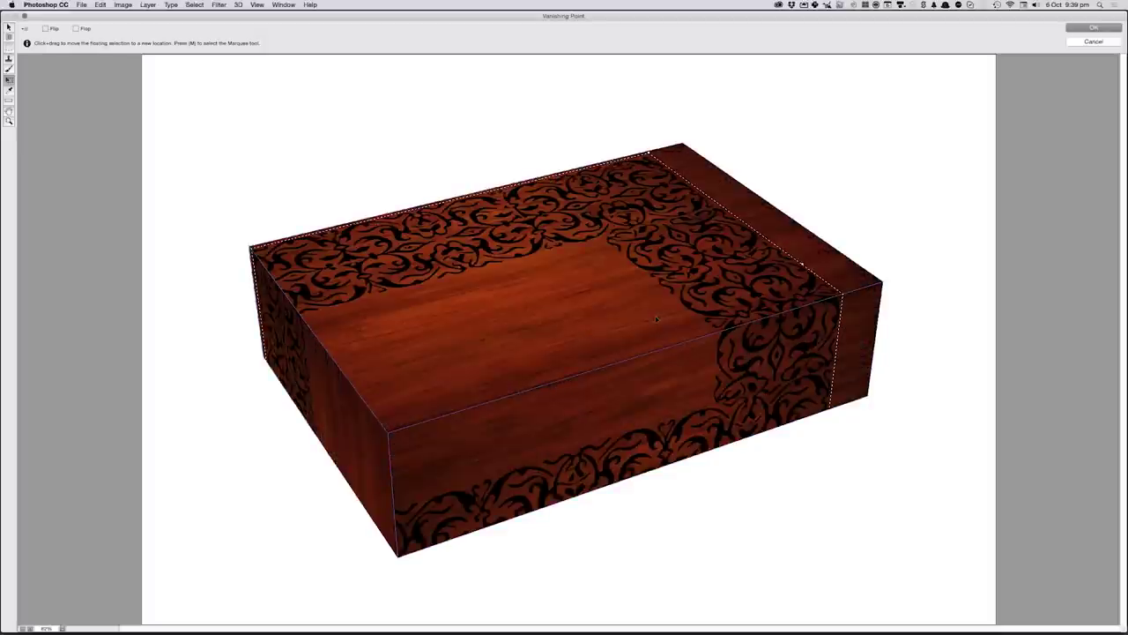
mouse_move(657, 159)
mouse_down()
mouse_move(558, 287)
mouse_move(716, 189)
mouse_move(706, 189)
mouse_up()
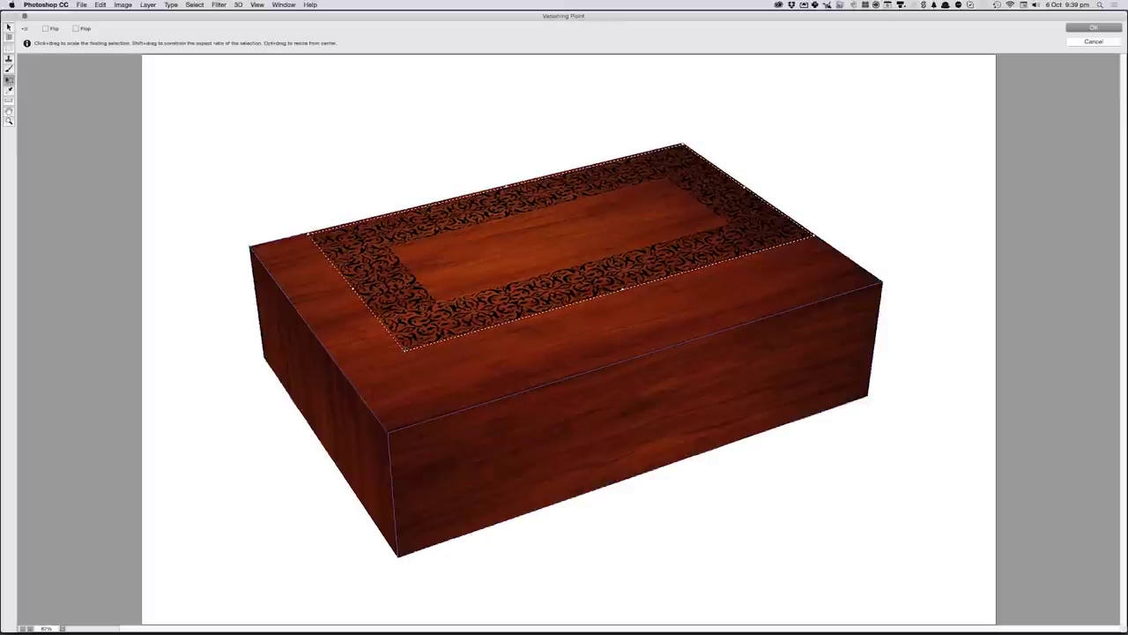
mouse_move(401, 350)
mouse_down()
mouse_move(388, 420)
mouse_move(404, 398)
mouse_move(408, 415)
mouse_move(388, 429)
mouse_up()
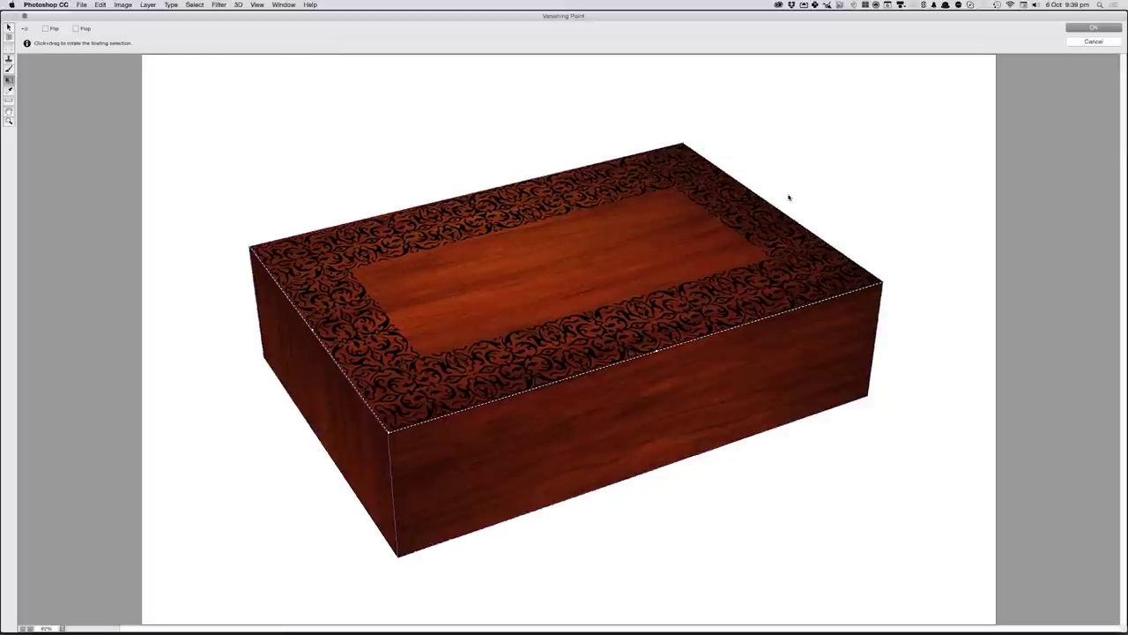
key(Return)
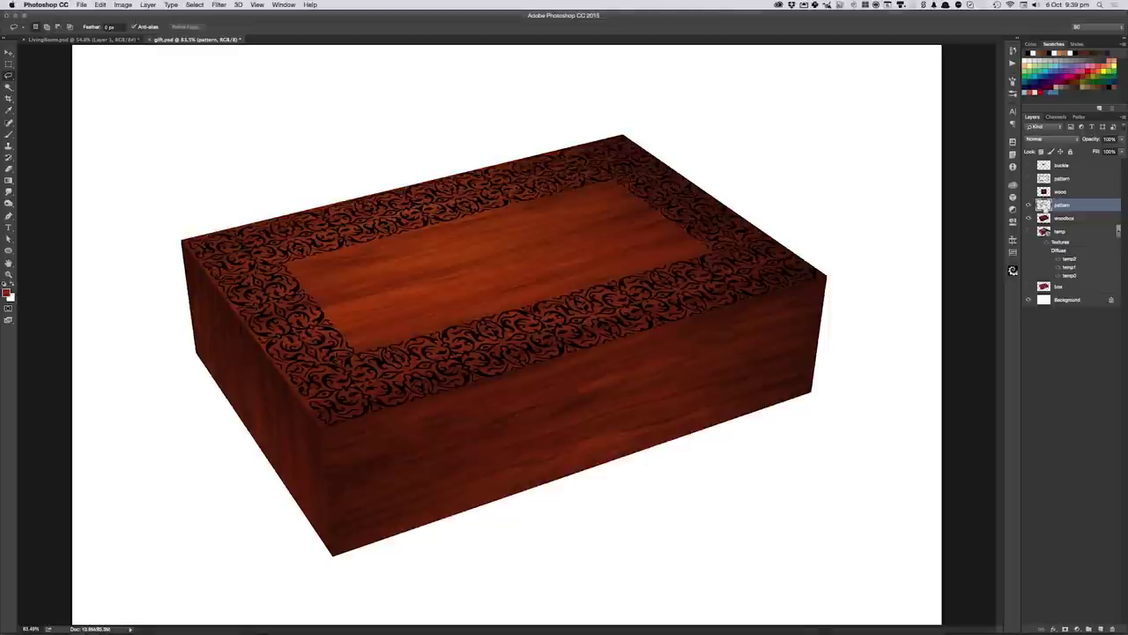
super+click(1046, 208)
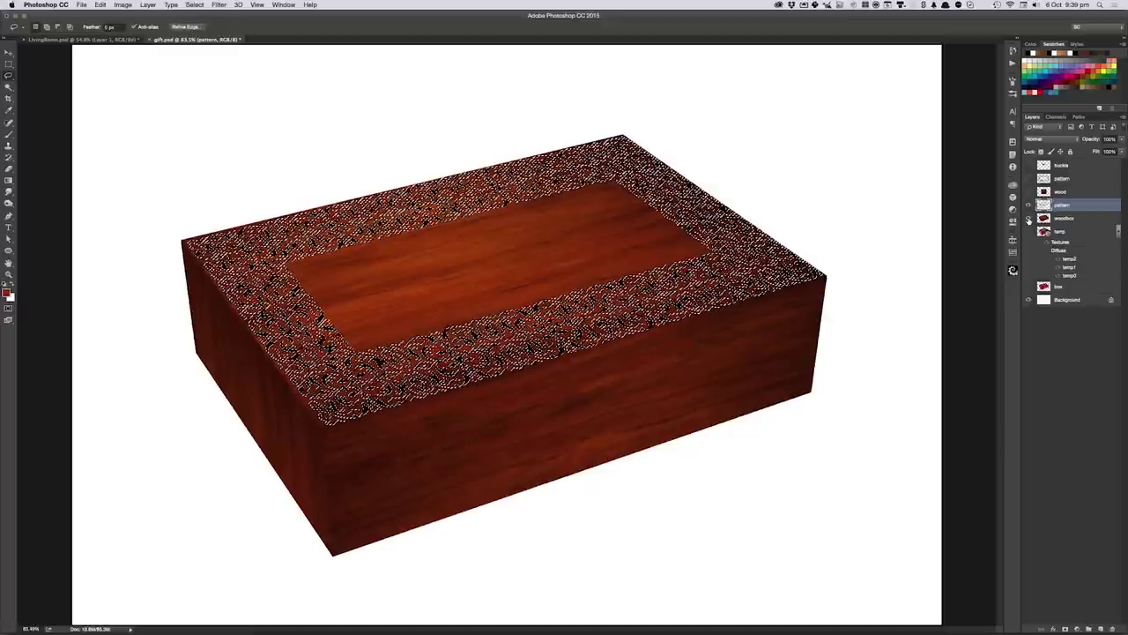
- Add a Curves layer above woodbox brightening the pattern border to gold, and show the buckle layer
click(1028, 204)
click(1064, 218)
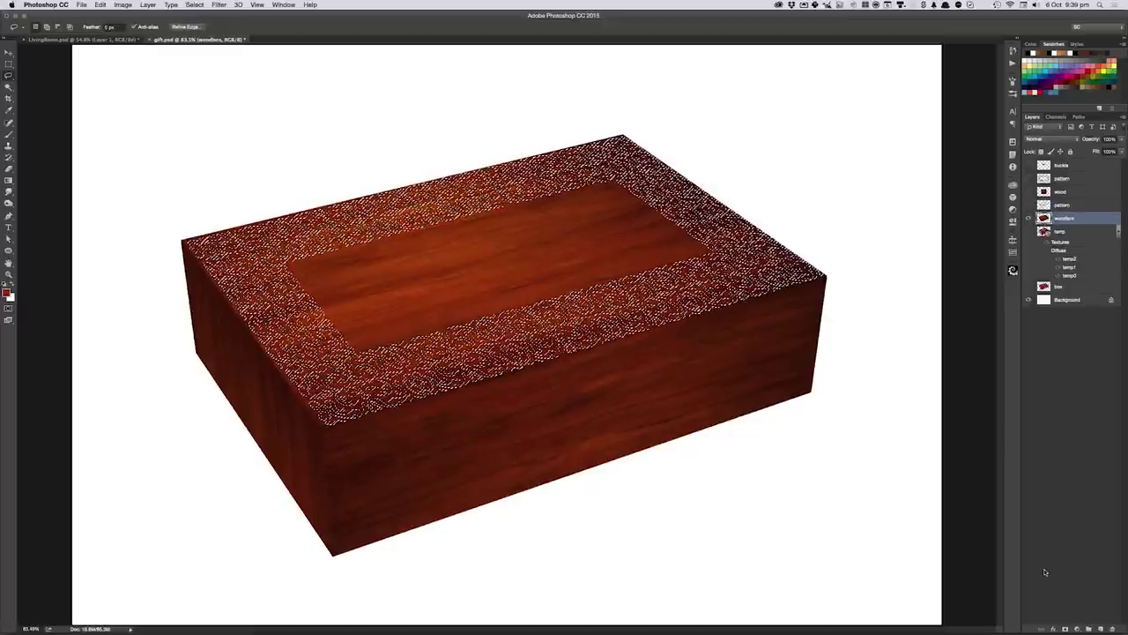
click(1064, 628)
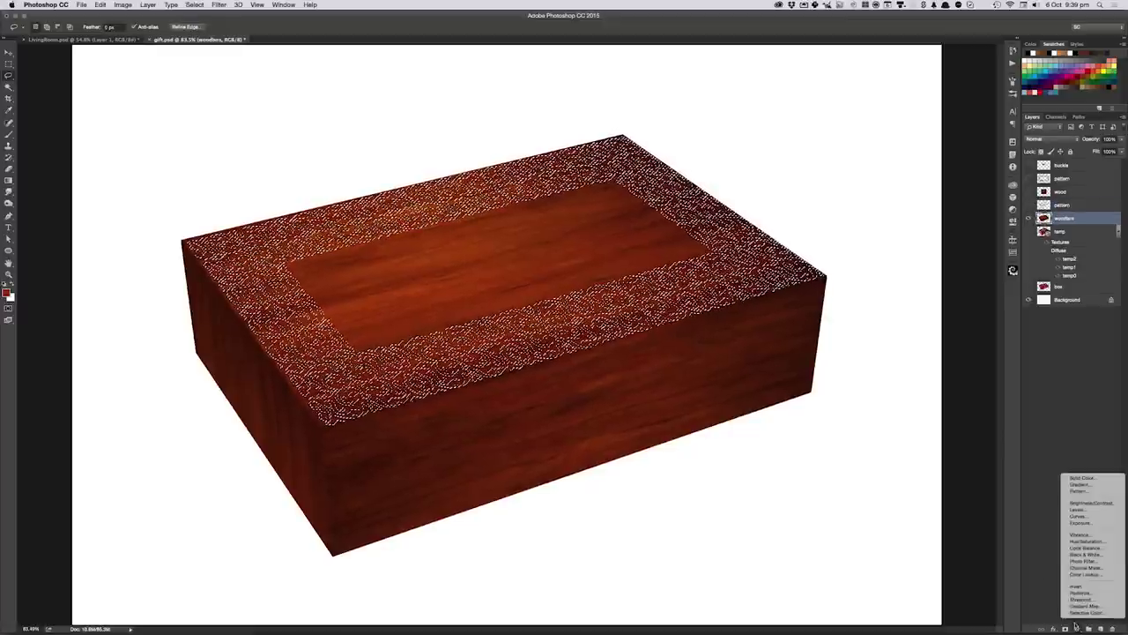
click(1080, 516)
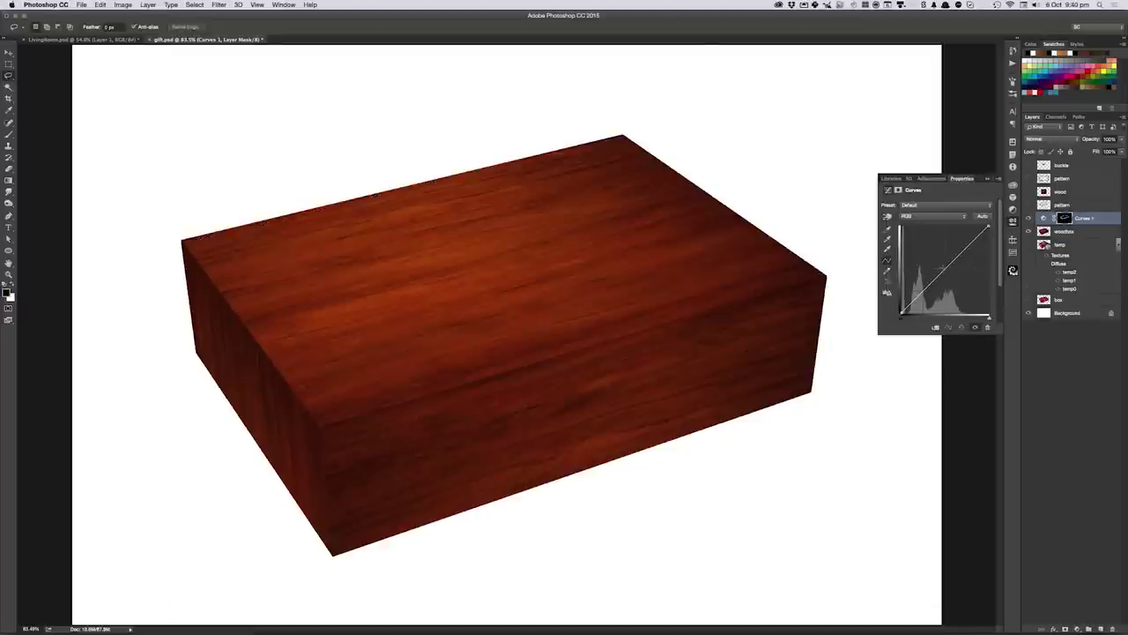
click(947, 267)
drag(946, 267, 939, 241)
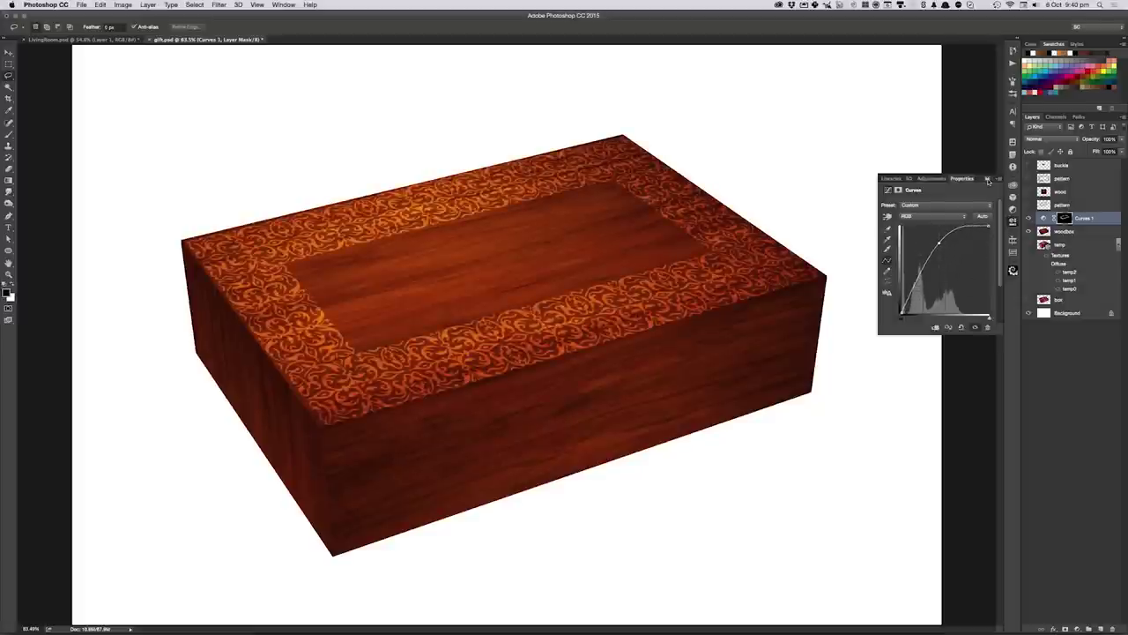
click(988, 178)
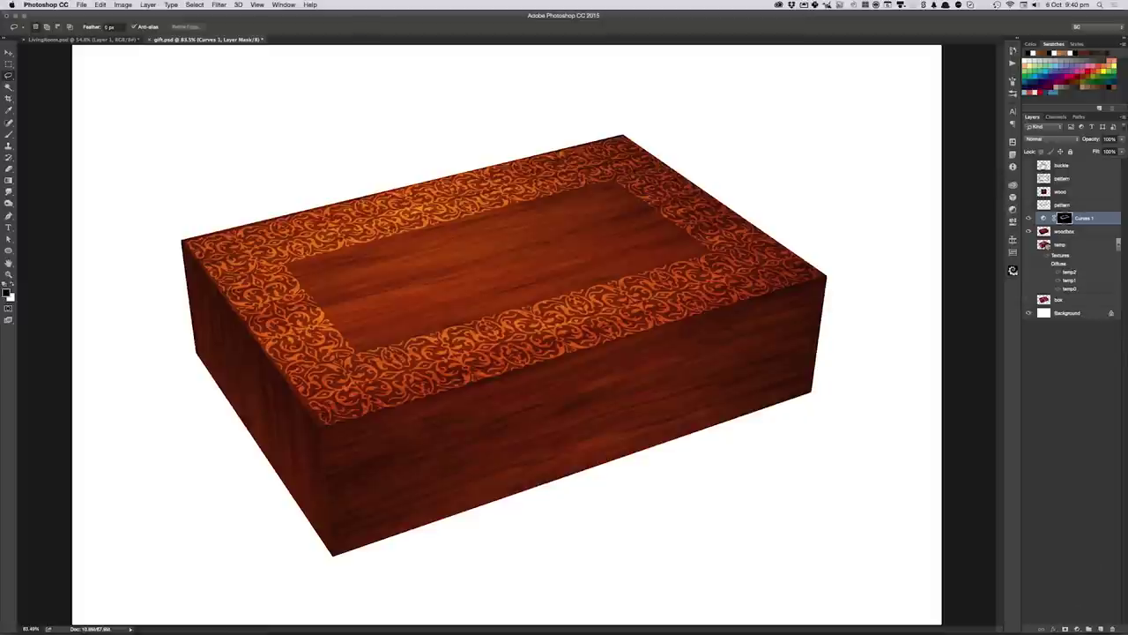
click(1062, 165)
click(1028, 165)
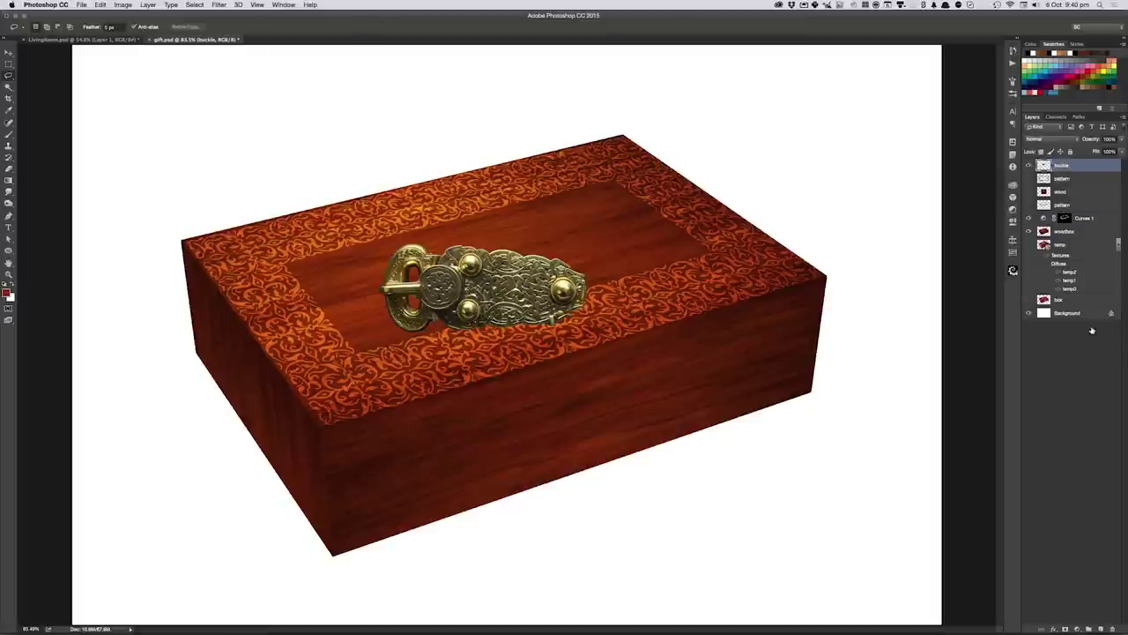
key(m)
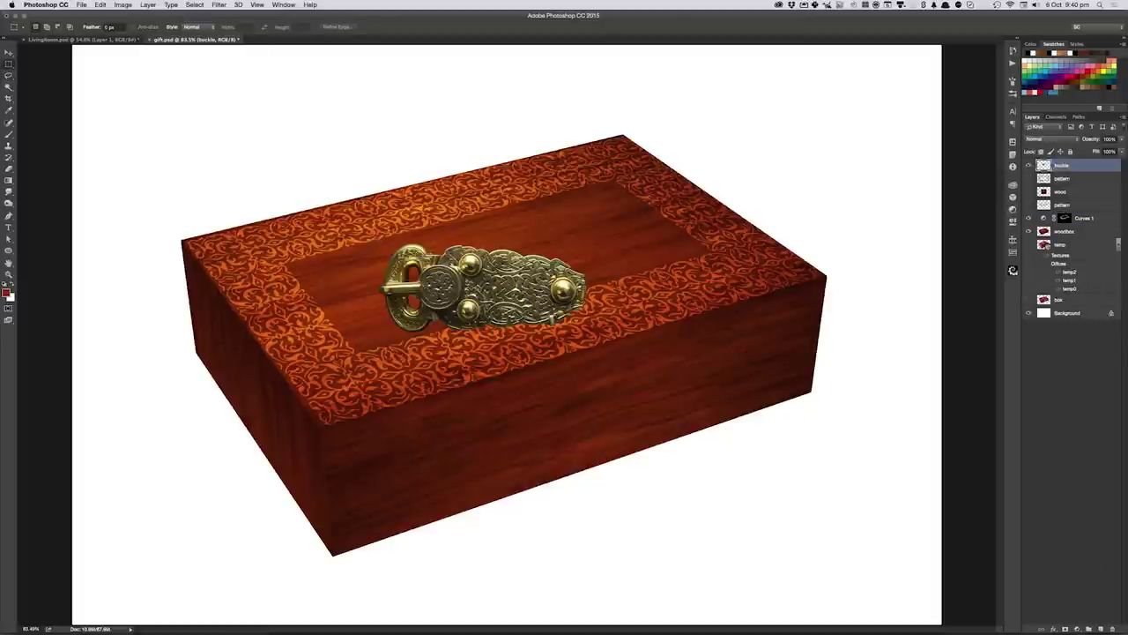
- Select the brass buckle with a rectangle and hide its layer
drag(370, 237, 603, 340)
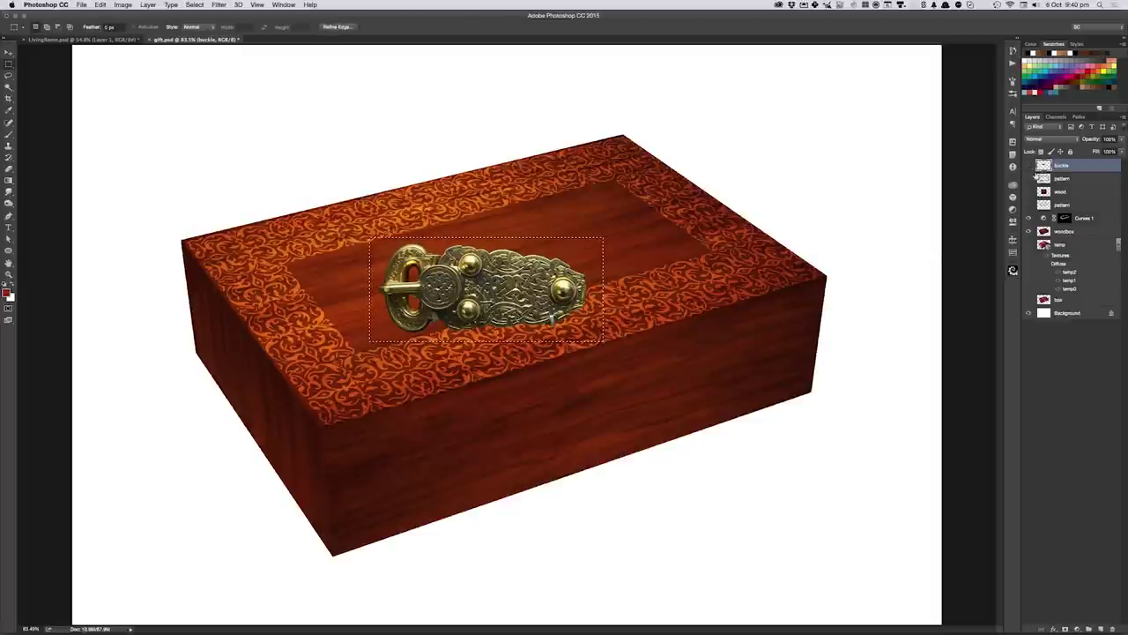
click(1028, 164)
click(1064, 218)
- Create a new layer named hinges above Curves 1 and open Vanishing Point
key(ctrl+d)
key(ctrl+shift+n)
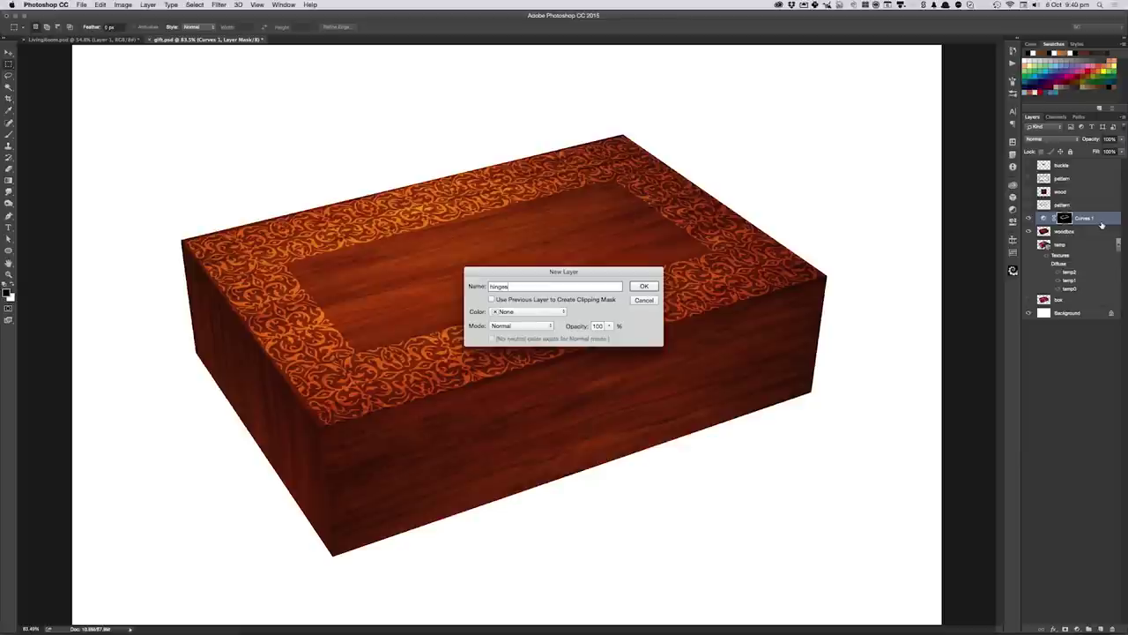
key(Return)
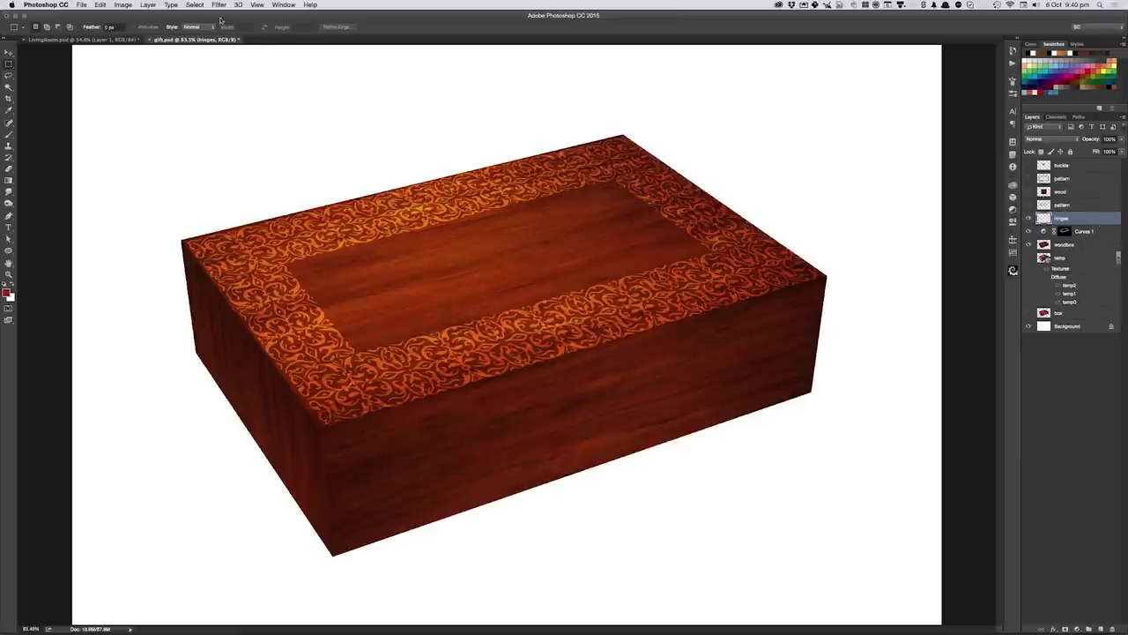
click(221, 5)
click(240, 84)
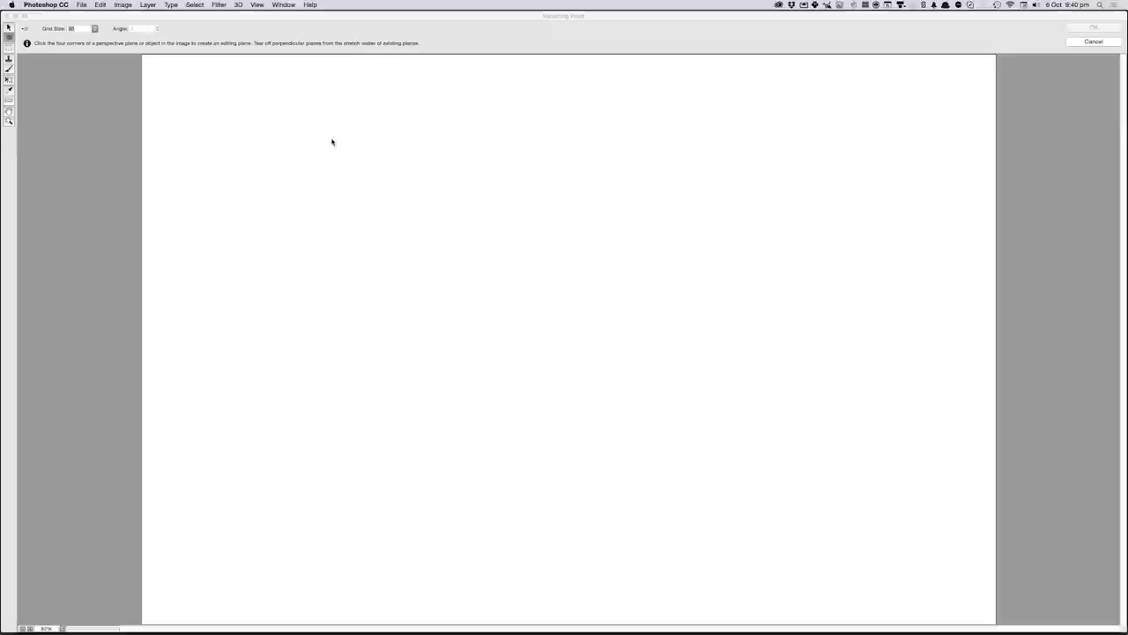
- Paste the buckle, rotate it upright, shrink it and set it over the lid's front-left edge
key(super+v)
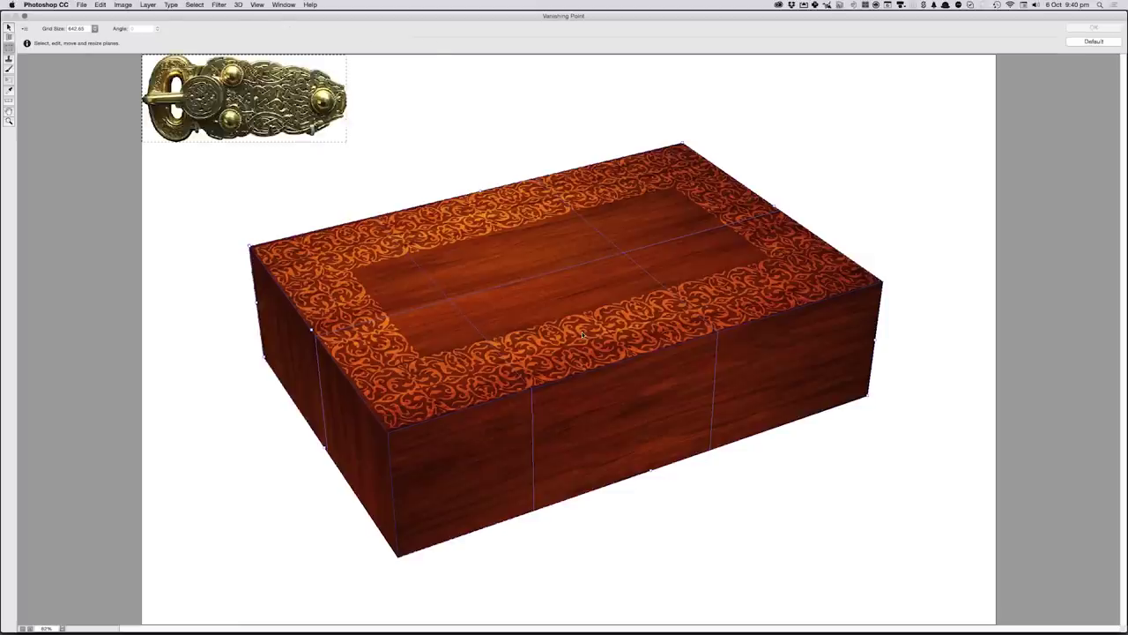
mouse_move(244, 97)
mouse_down()
mouse_move(352, 188)
mouse_move(403, 252)
mouse_move(410, 282)
mouse_up()
drag(510, 276, 608, 290)
key(t)
drag(679, 216, 408, 189)
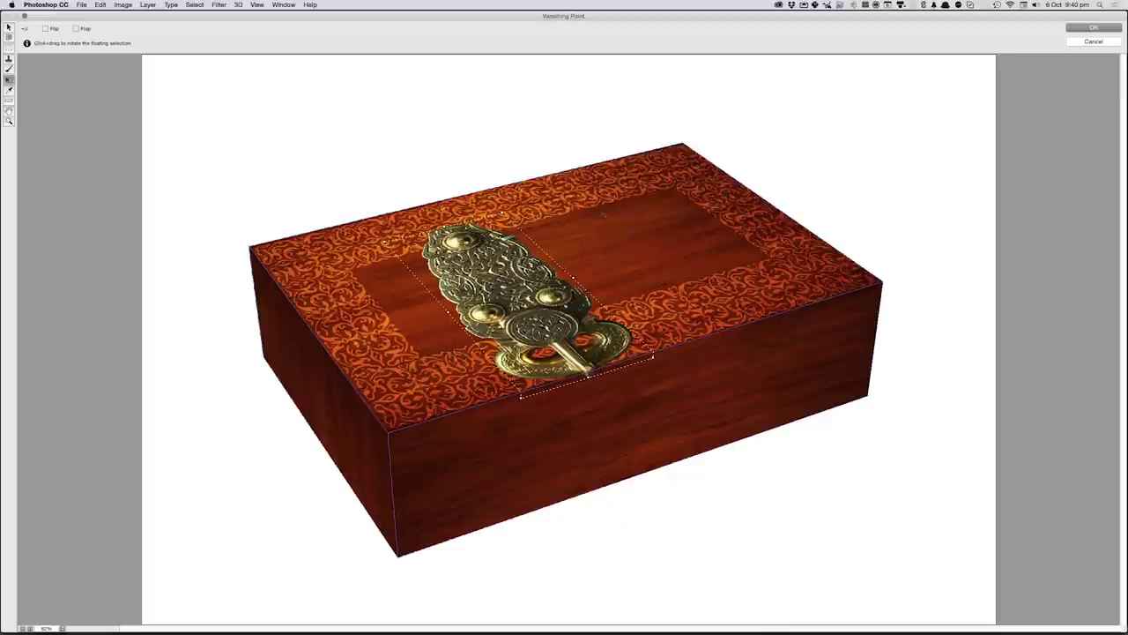
mouse_move(408, 188)
mouse_down()
mouse_move(644, 271)
mouse_move(678, 259)
mouse_move(589, 217)
mouse_move(538, 211)
mouse_up()
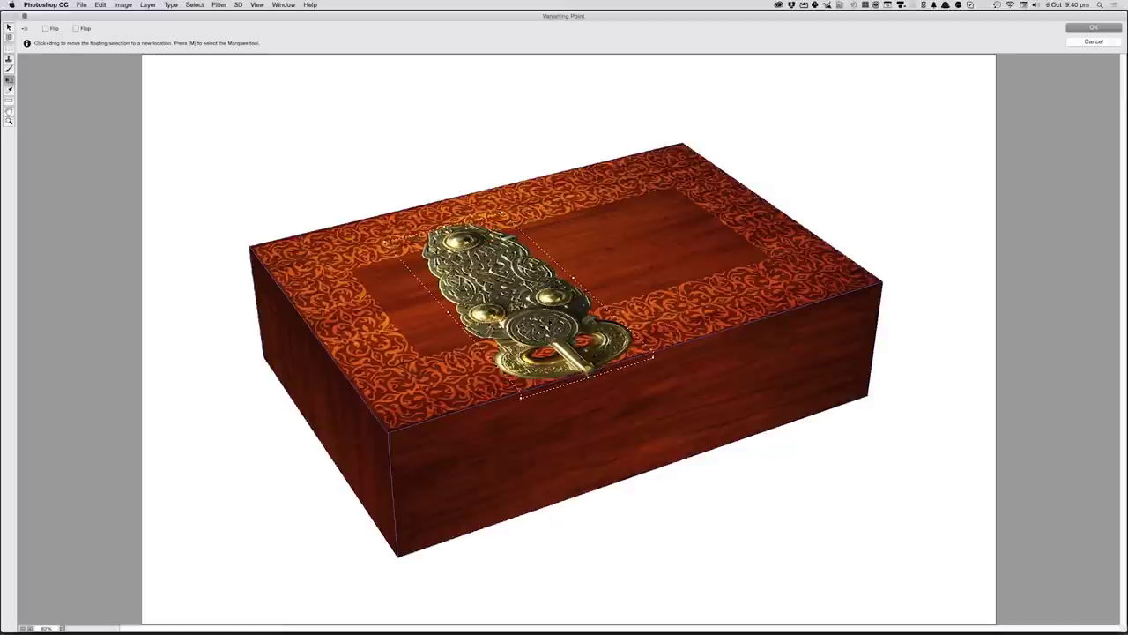
mouse_move(525, 304)
mouse_down()
mouse_move(504, 313)
mouse_move(467, 419)
mouse_move(480, 419)
mouse_up()
key(t)
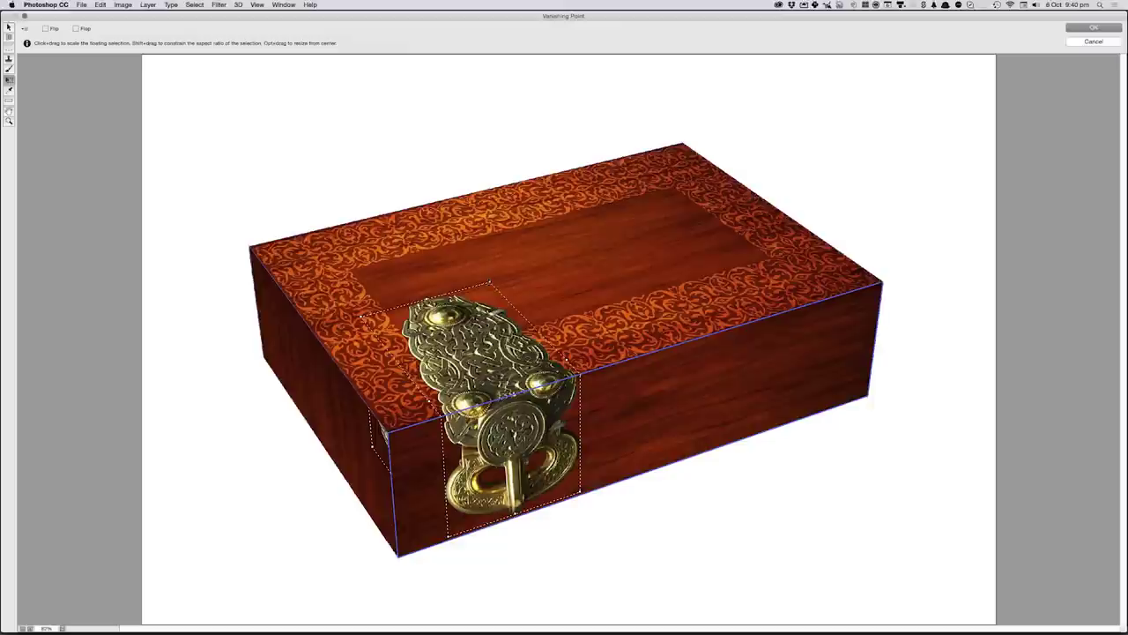
drag(580, 535, 542, 500)
key(m)
drag(494, 406, 457, 416)
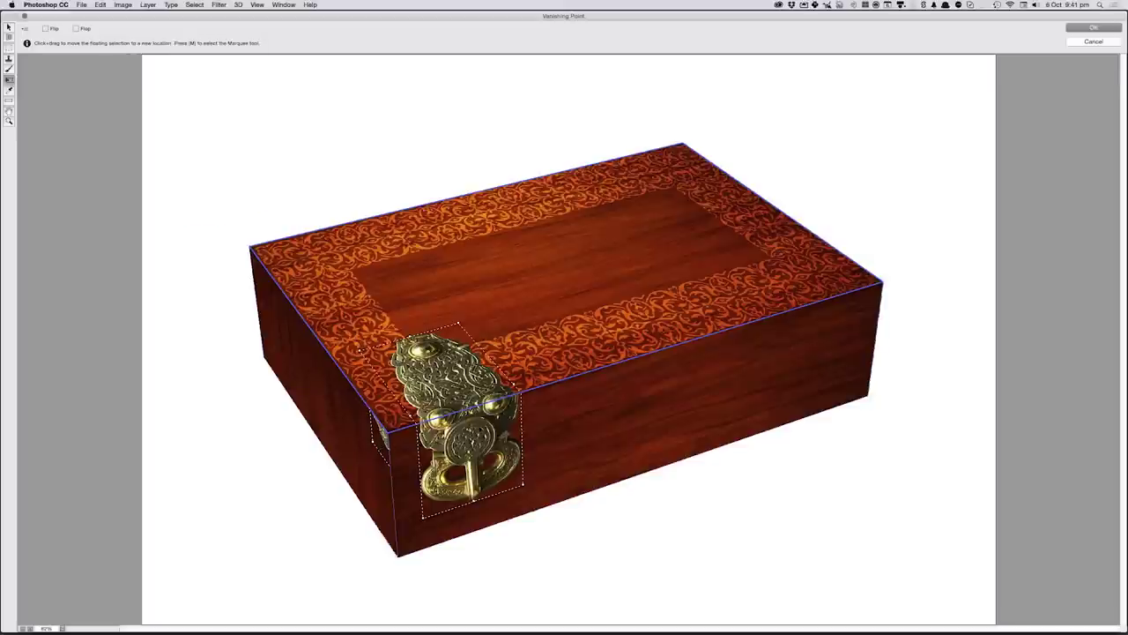
drag(458, 415, 468, 427)
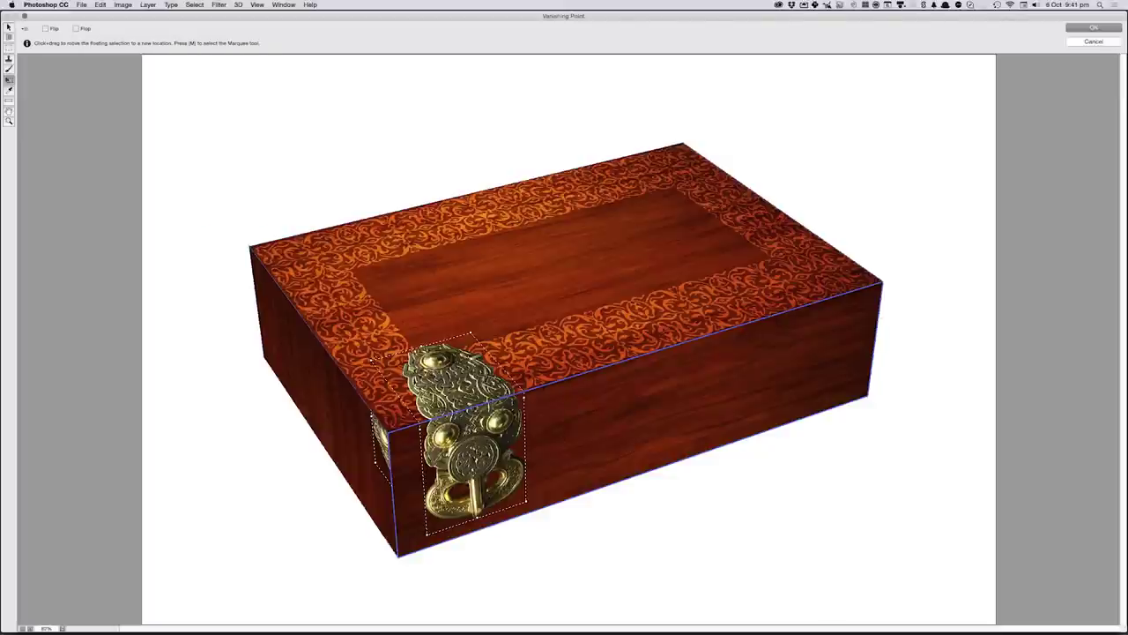
- Duplicate the latch toward the front's right end and apply both to the hinges layer
key(alt)
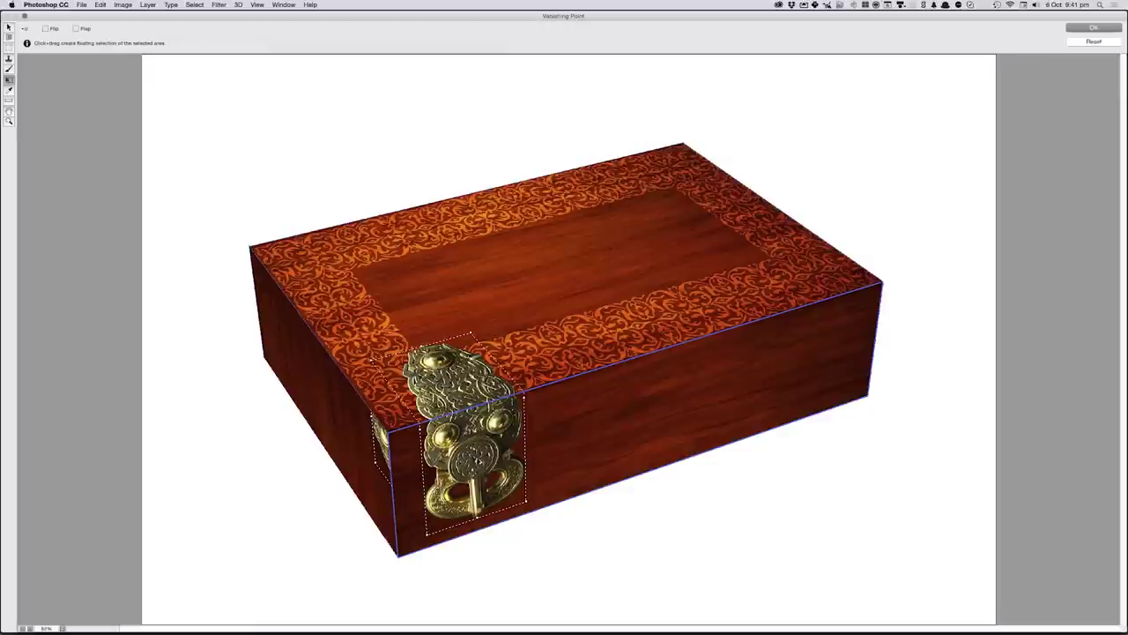
drag(475, 441, 495, 433)
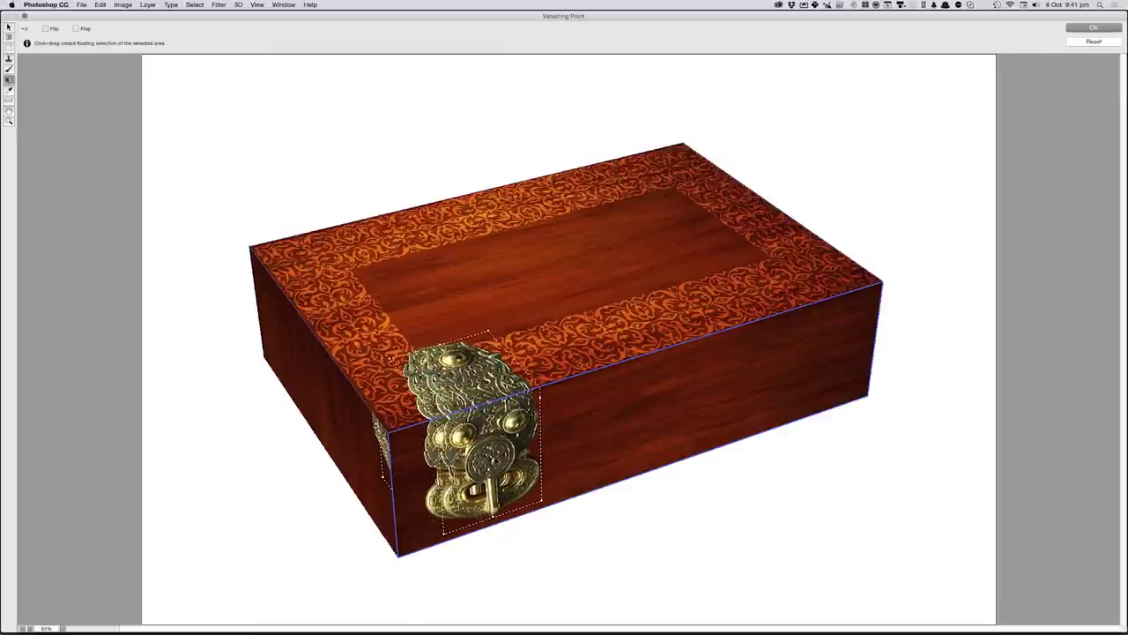
drag(495, 433, 522, 424)
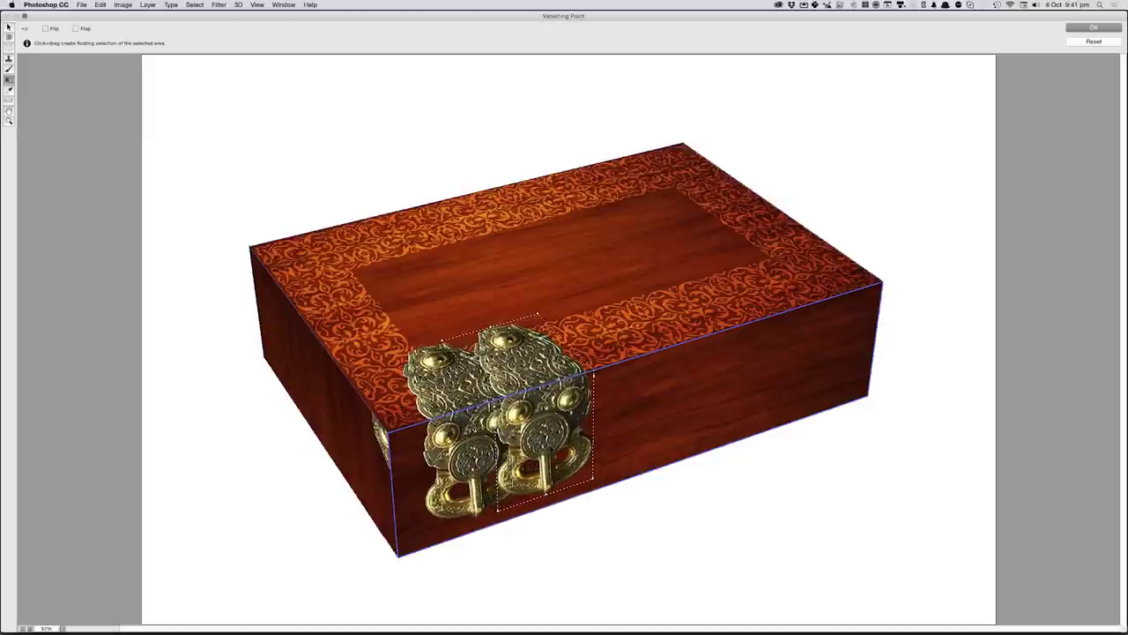
drag(522, 425, 804, 334)
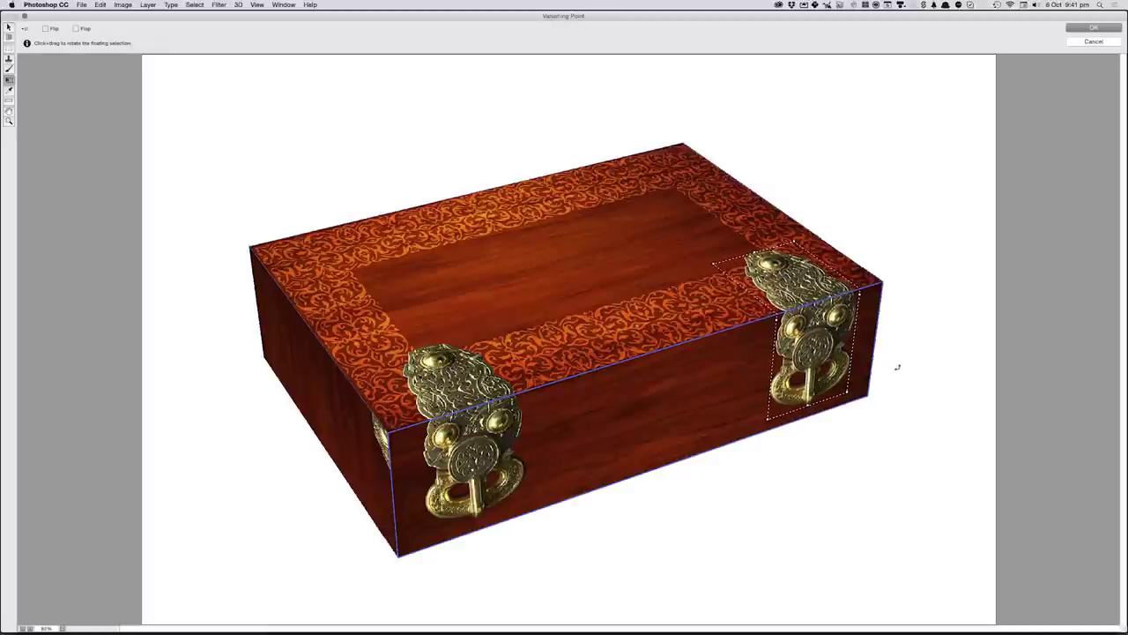
key(s)
key(ctrl+d)
click(1078, 30)
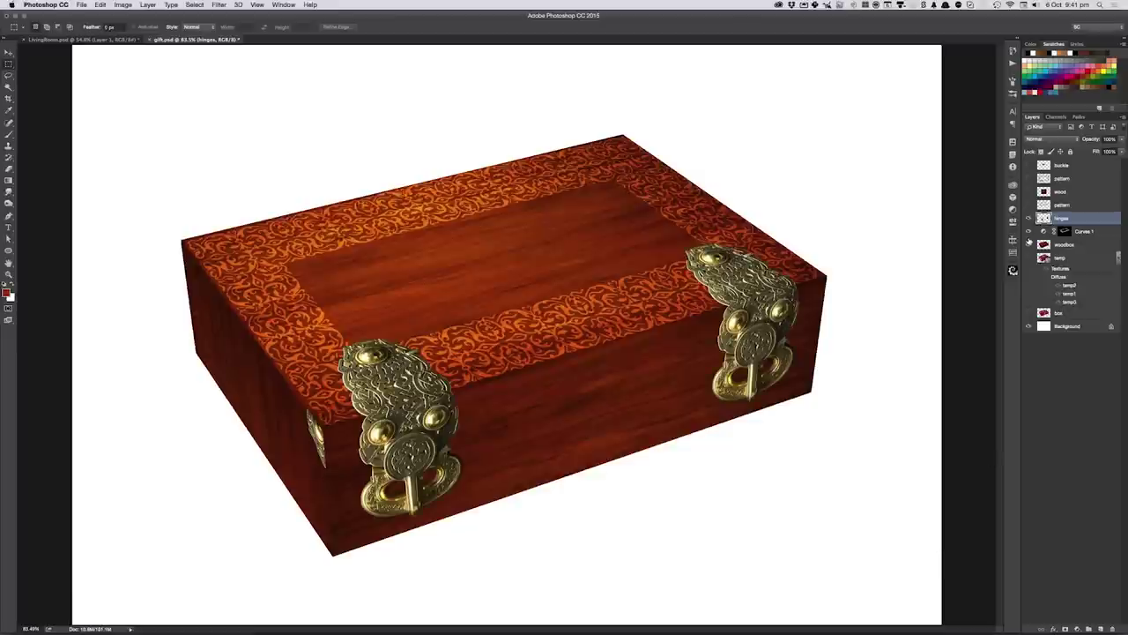
- Erase the stray latch fragment on the box's left side with the Eraser
key(e)
drag(306, 407, 321, 462)
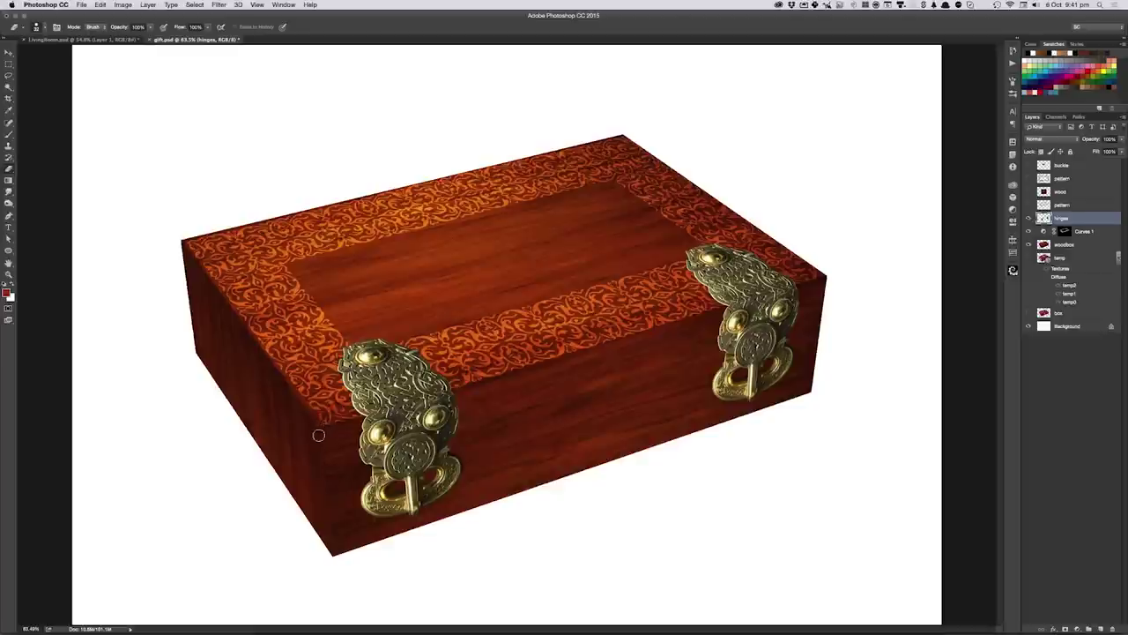
key(v)
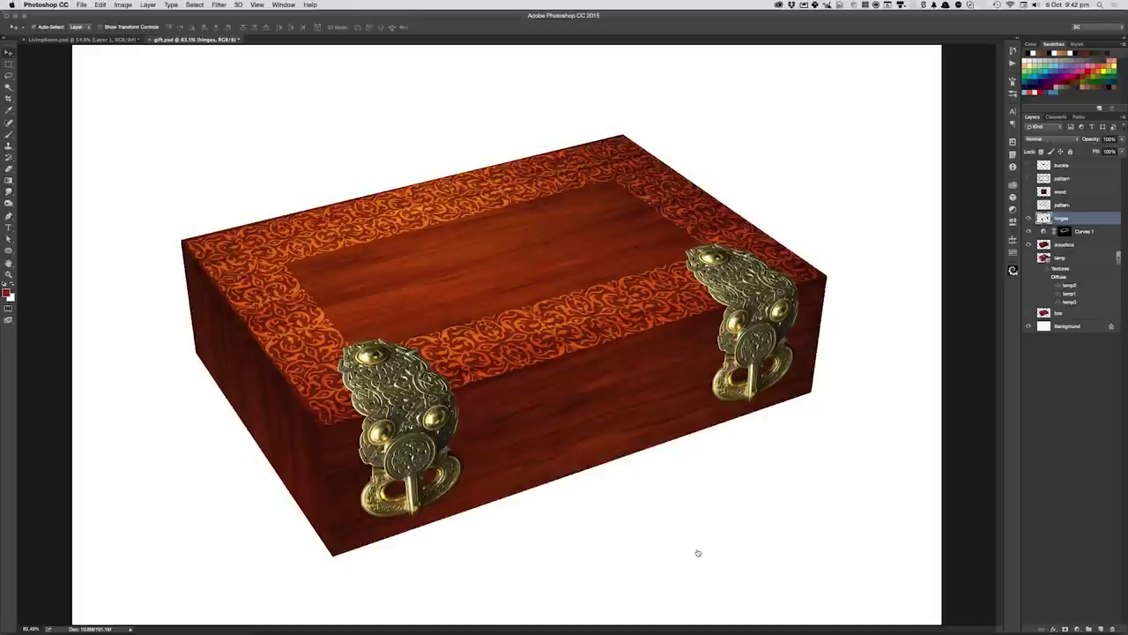
- Switch to Bridge and open euro.psd from the Celebs > Money folder in Photoshop
key(super+Tab)
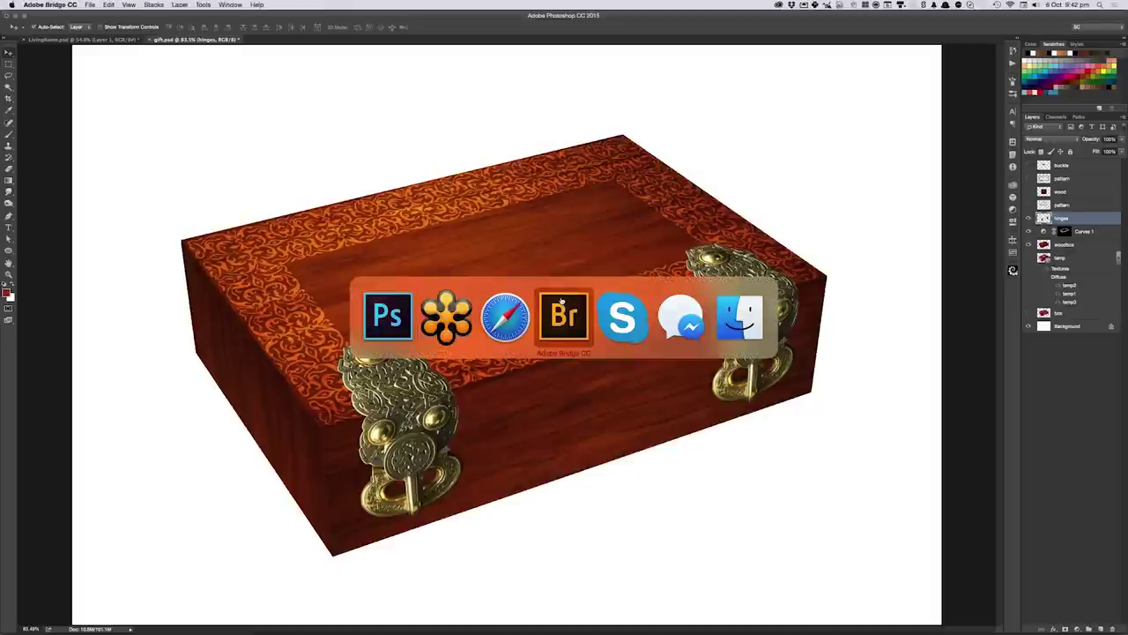
click(564, 303)
key(Down)
key(Down)
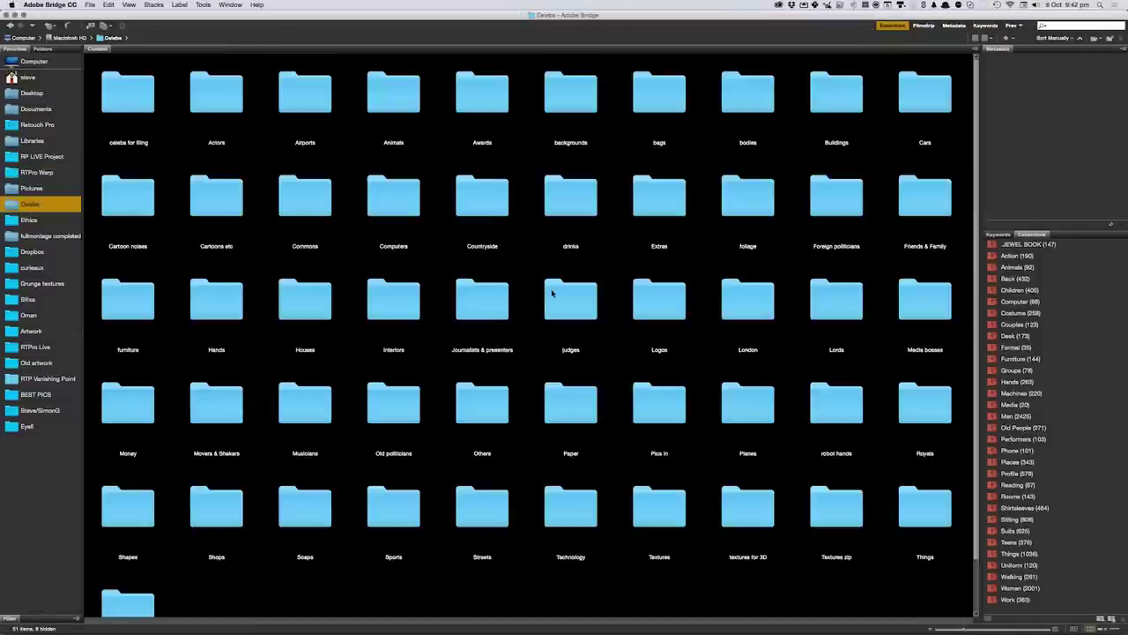
text(mo)
key(super+Down)
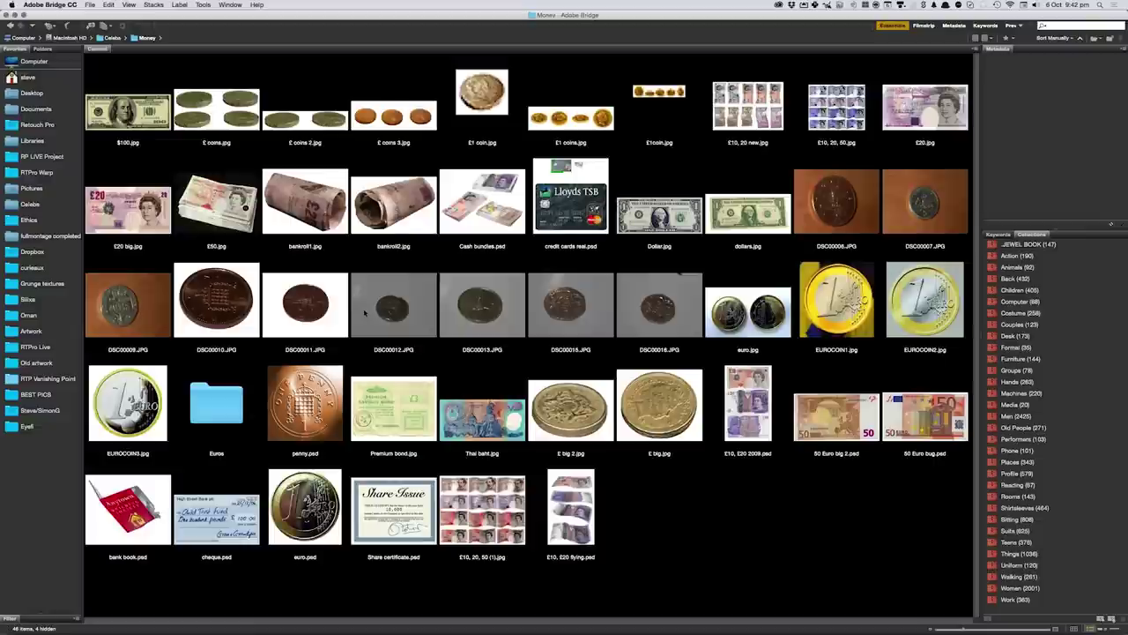
text(euro.p)
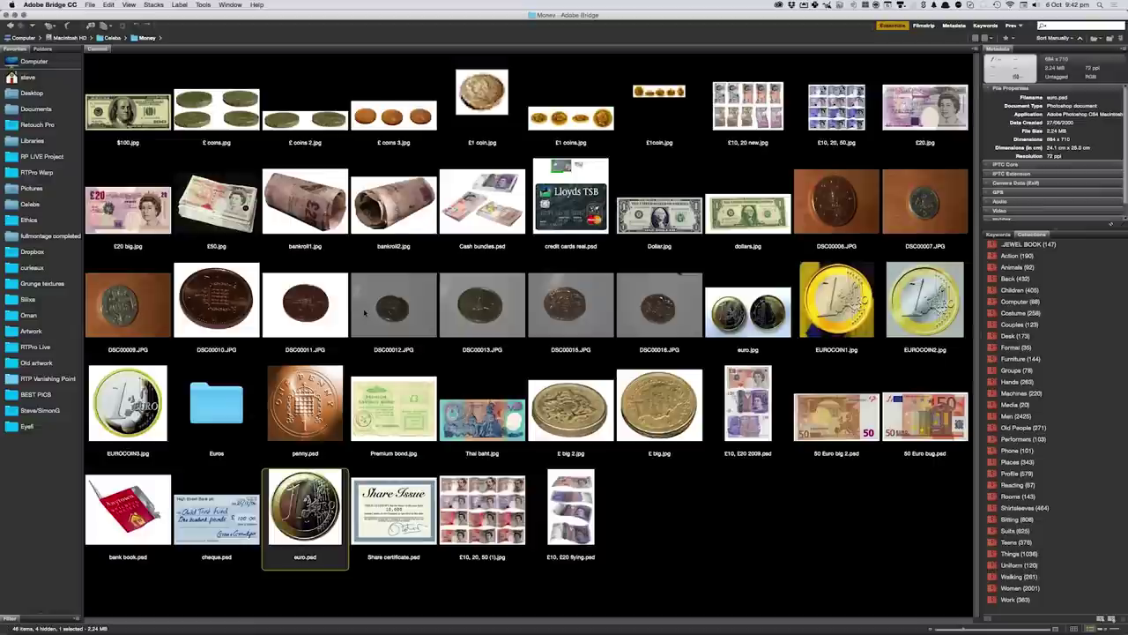
key(Return)
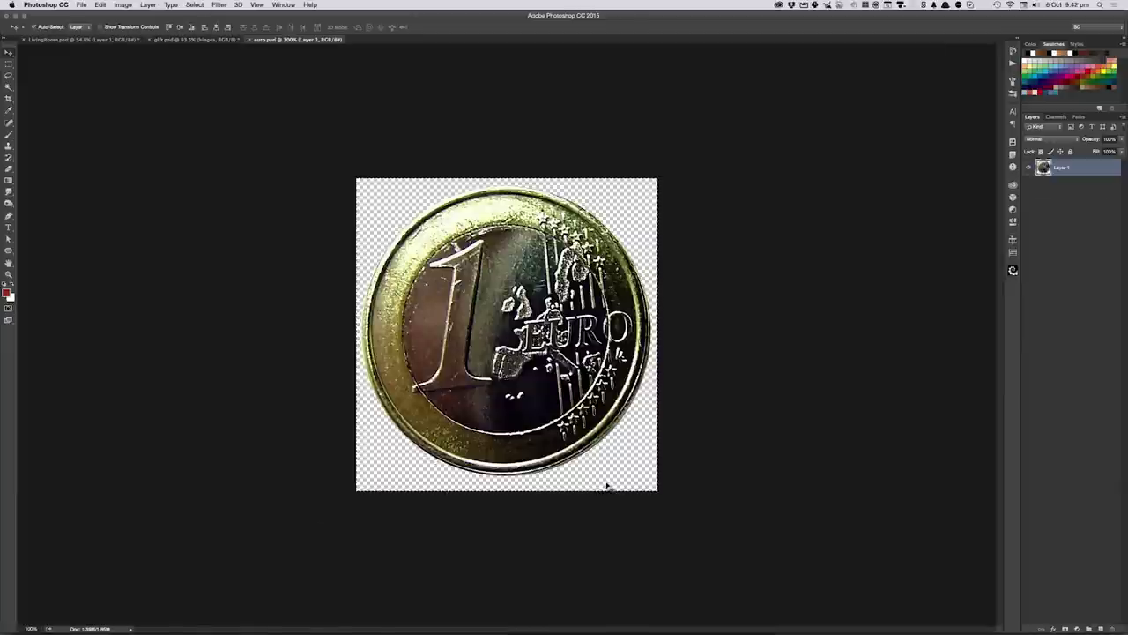
- Close euro.psd and add a new empty Layer 1 in gift.psd
key(super+w)
key(super+shift+n)
key(Return)
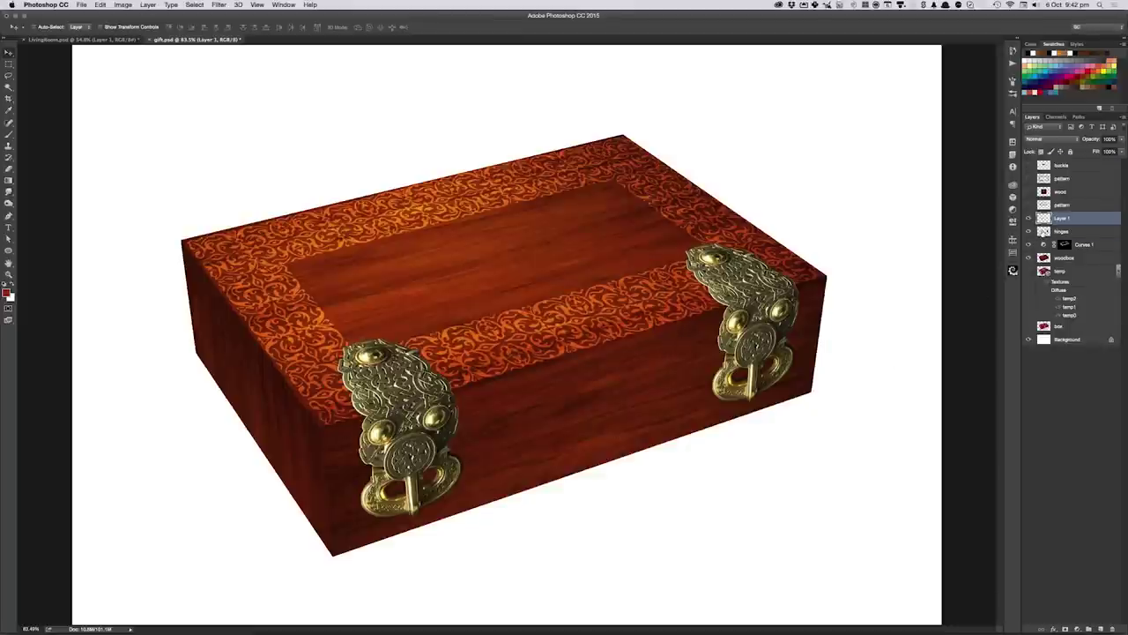
- Scale the hinges layer down so the two latches are smaller and closer together
click(1041, 234)
key(super+t)
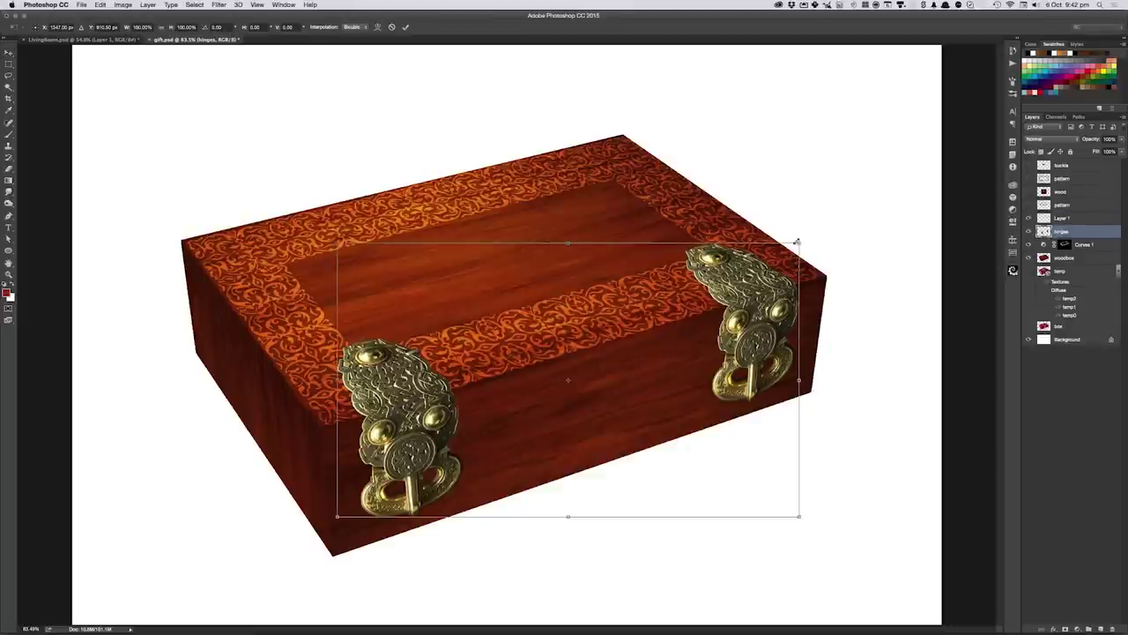
drag(797, 240, 749, 273)
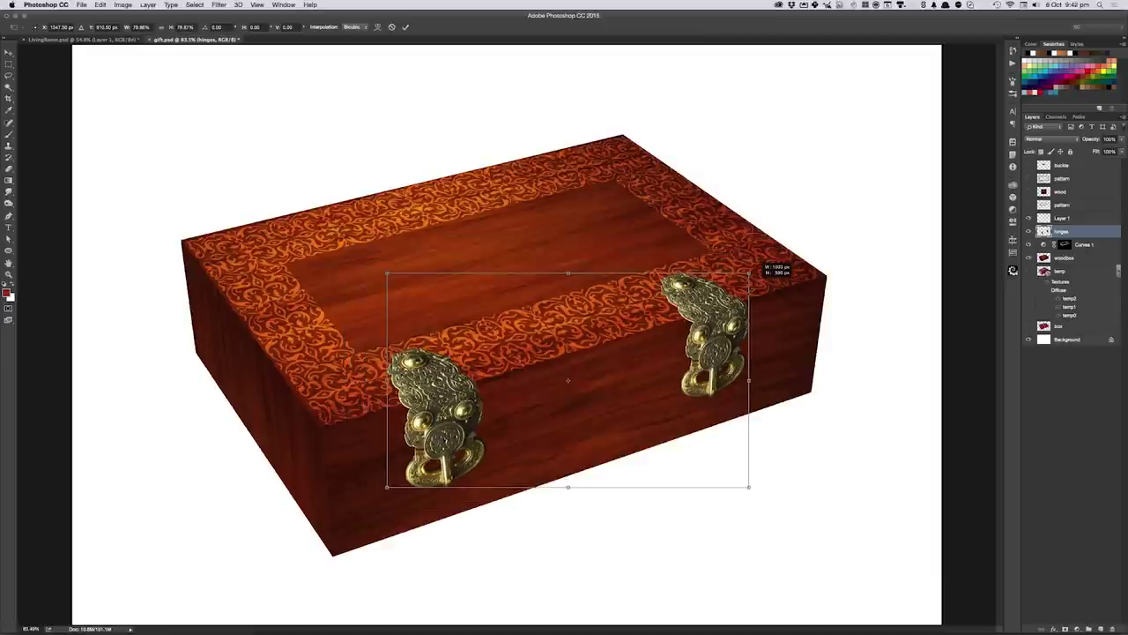
drag(749, 272, 722, 307)
key(Return)
click(1044, 218)
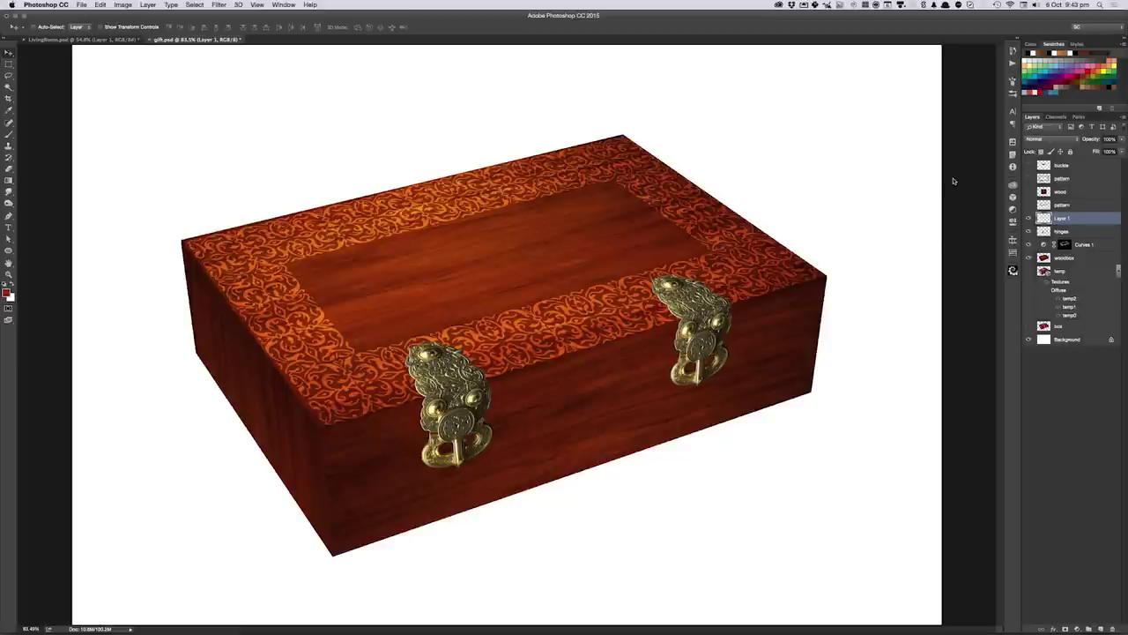
click(217, 4)
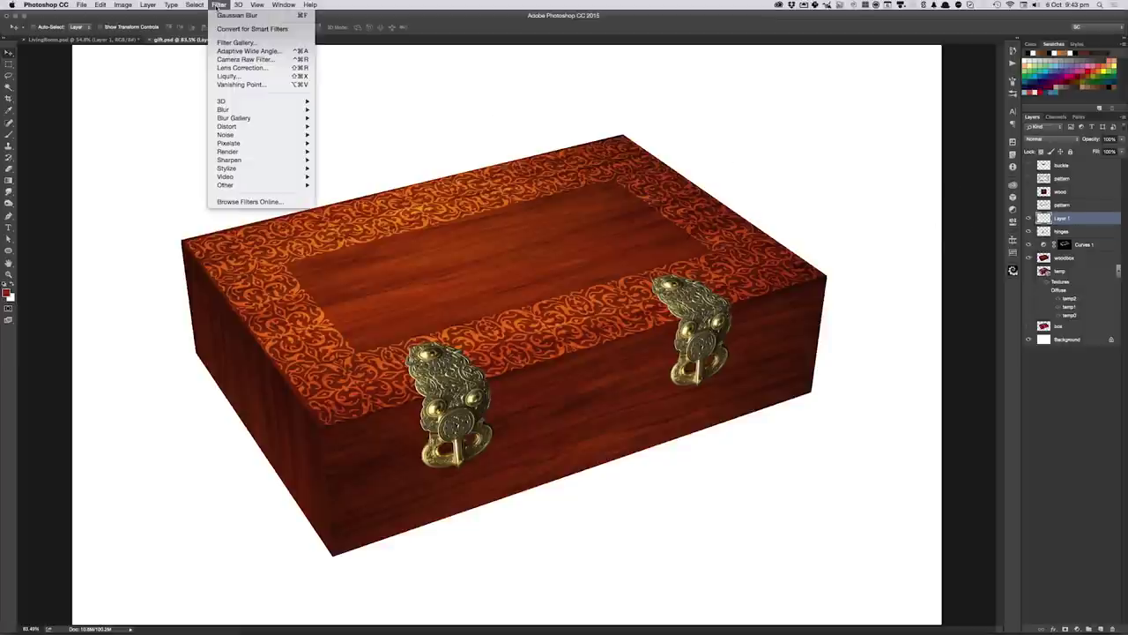
- In Vanishing Point, paste the euro coin and shrink it onto the box's front-left corner
click(237, 85)
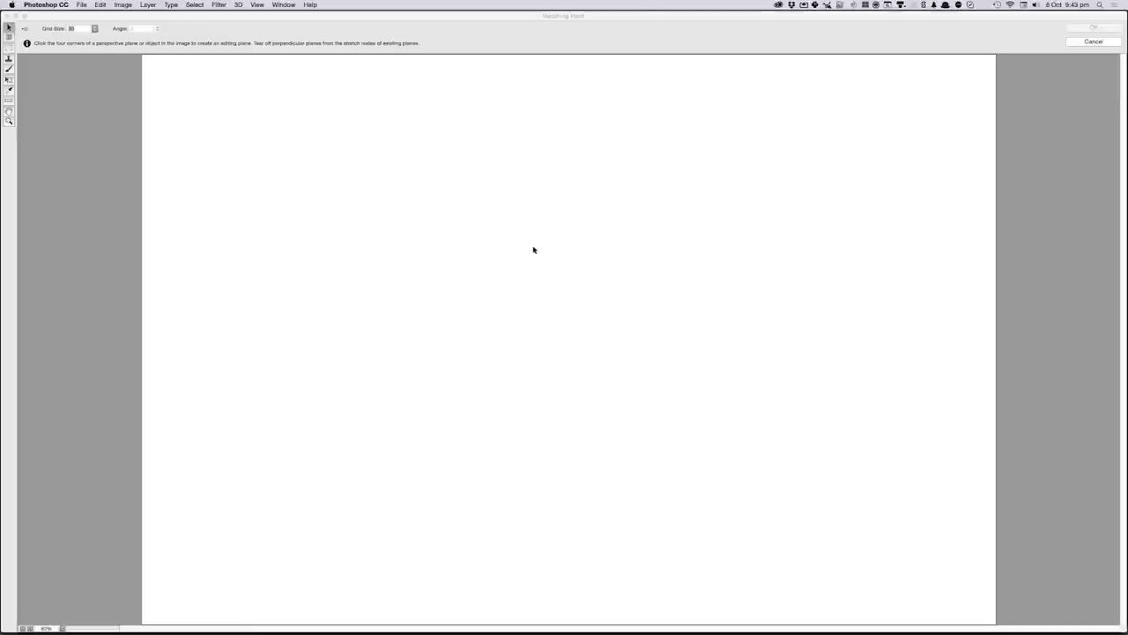
key(ctrl+v)
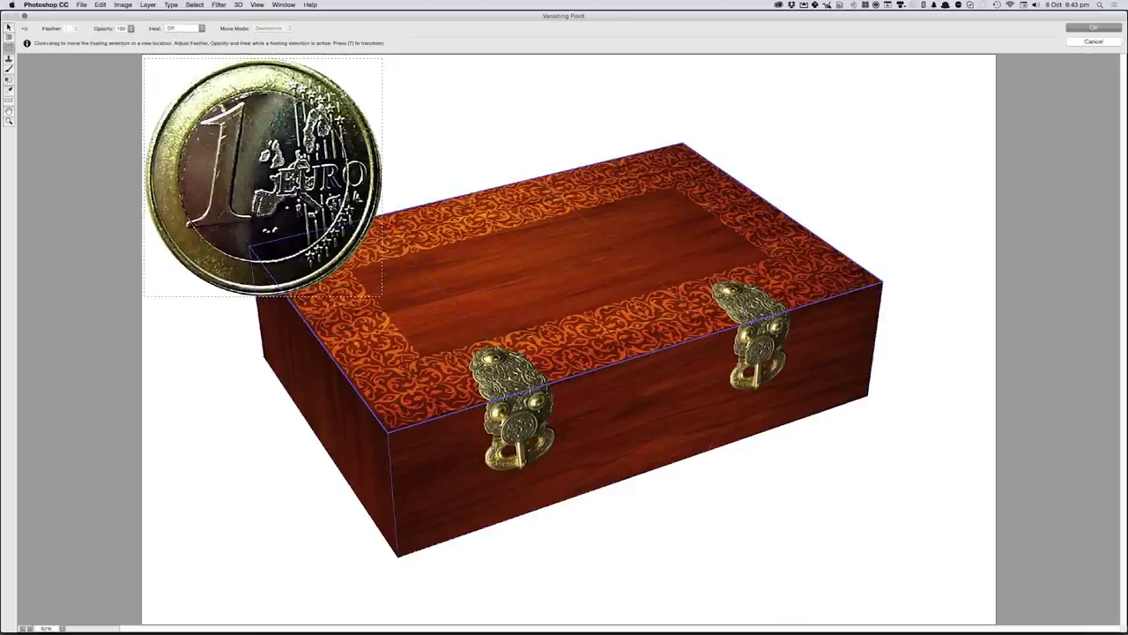
mouse_move(264, 176)
mouse_down()
mouse_move(450, 273)
mouse_move(432, 291)
mouse_move(440, 388)
mouse_move(456, 408)
mouse_move(441, 423)
mouse_up()
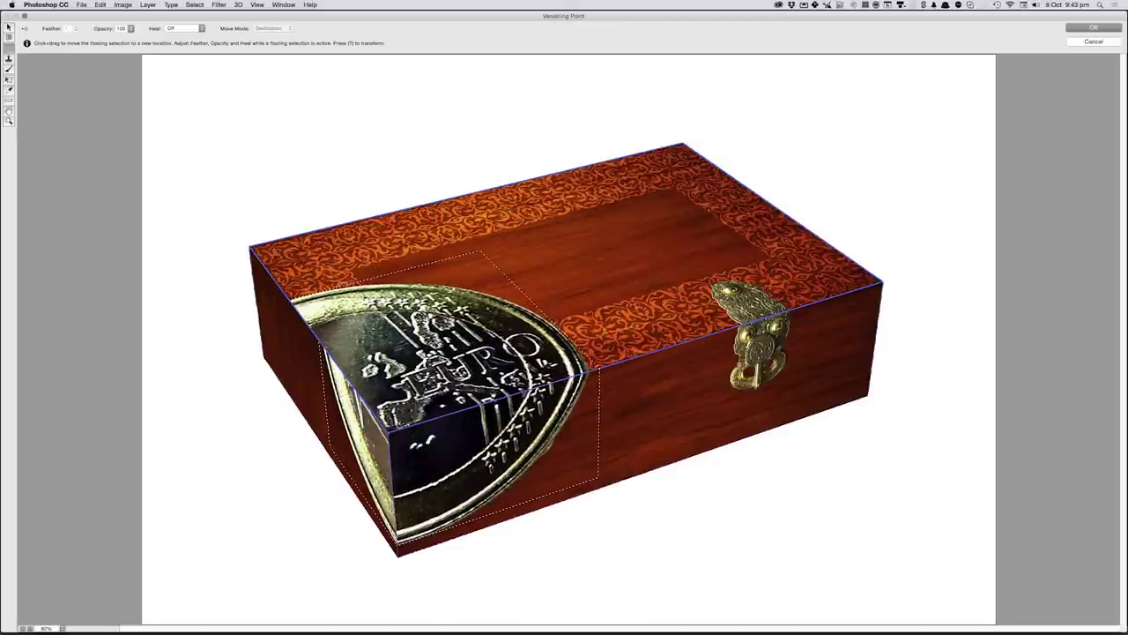
key(t)
mouse_move(480, 251)
mouse_down()
mouse_move(436, 340)
mouse_move(441, 388)
mouse_move(401, 382)
mouse_move(259, 247)
mouse_move(270, 253)
mouse_up()
key(m)
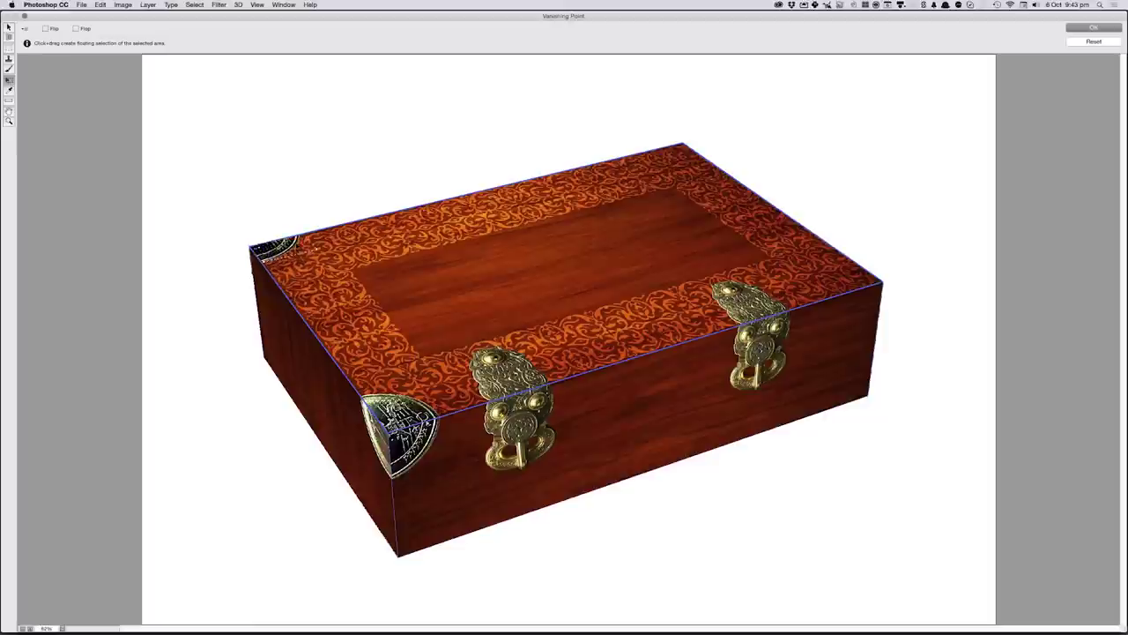
- Place rotated coin copies on the back, right and back-left corners, then apply
drag(270, 253, 729, 147)
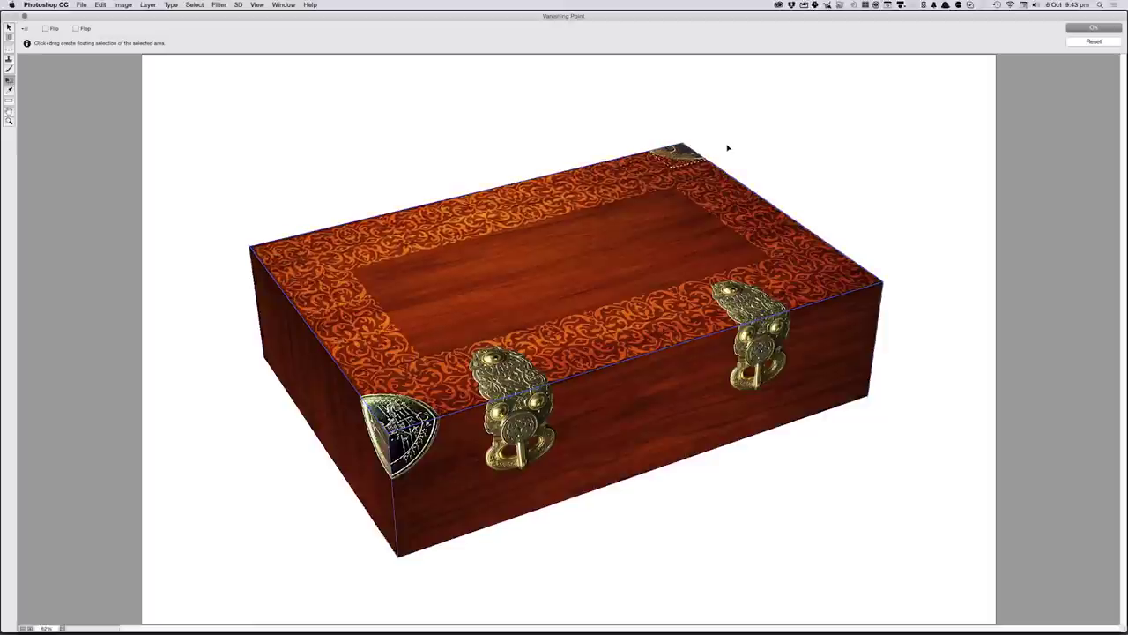
drag(685, 157, 873, 301)
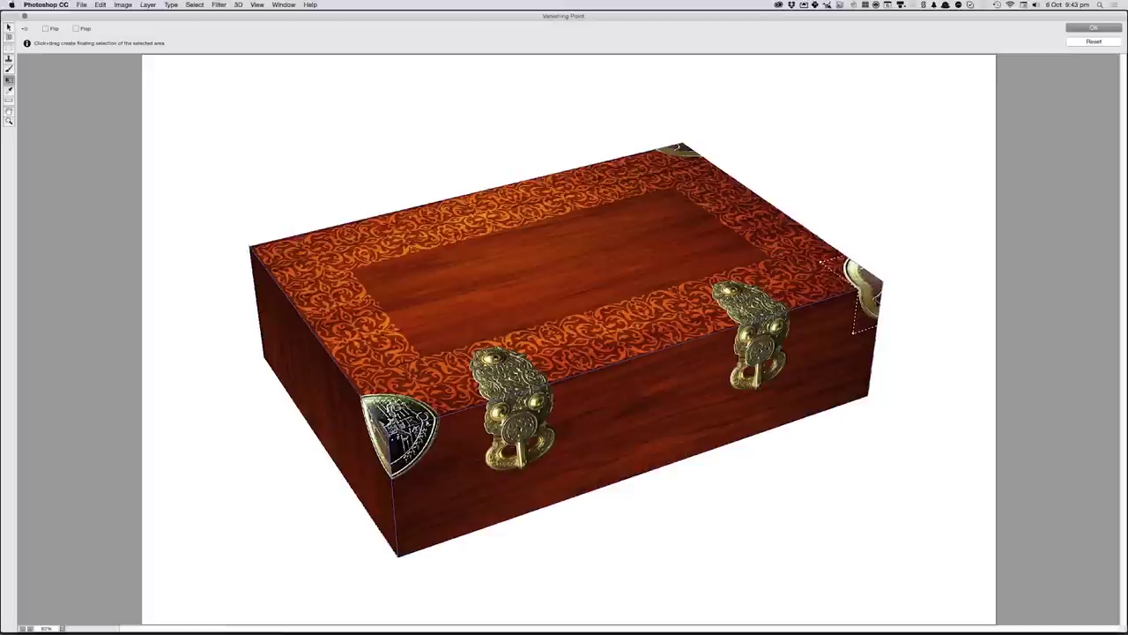
mouse_move(873, 301)
mouse_down()
mouse_move(761, 279)
mouse_move(265, 291)
mouse_up()
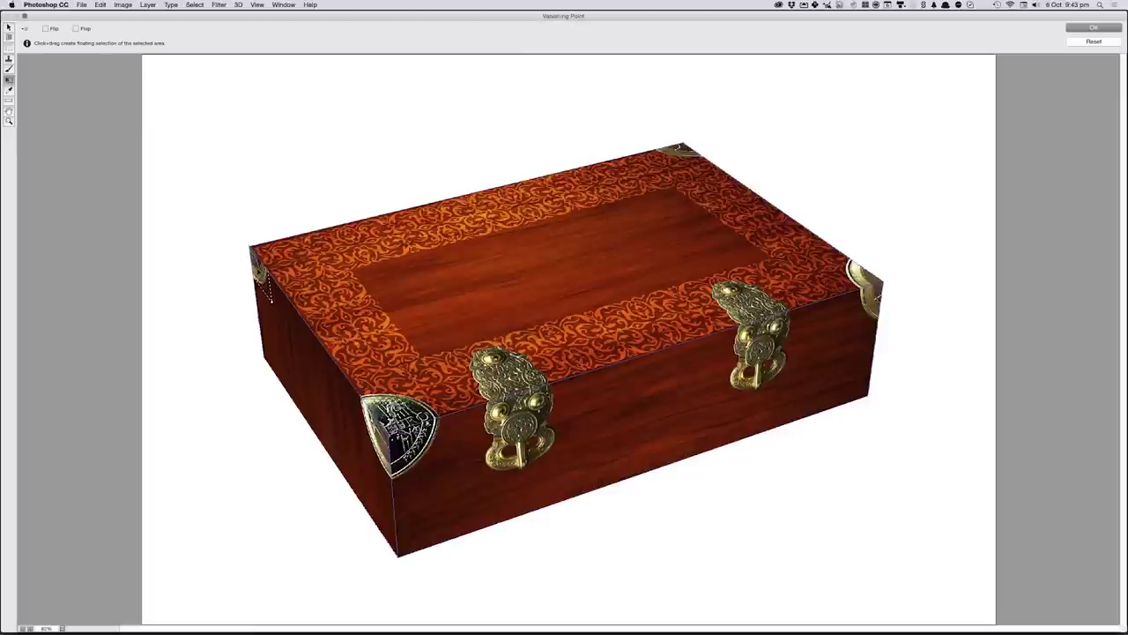
key(t)
drag(267, 291, 268, 284)
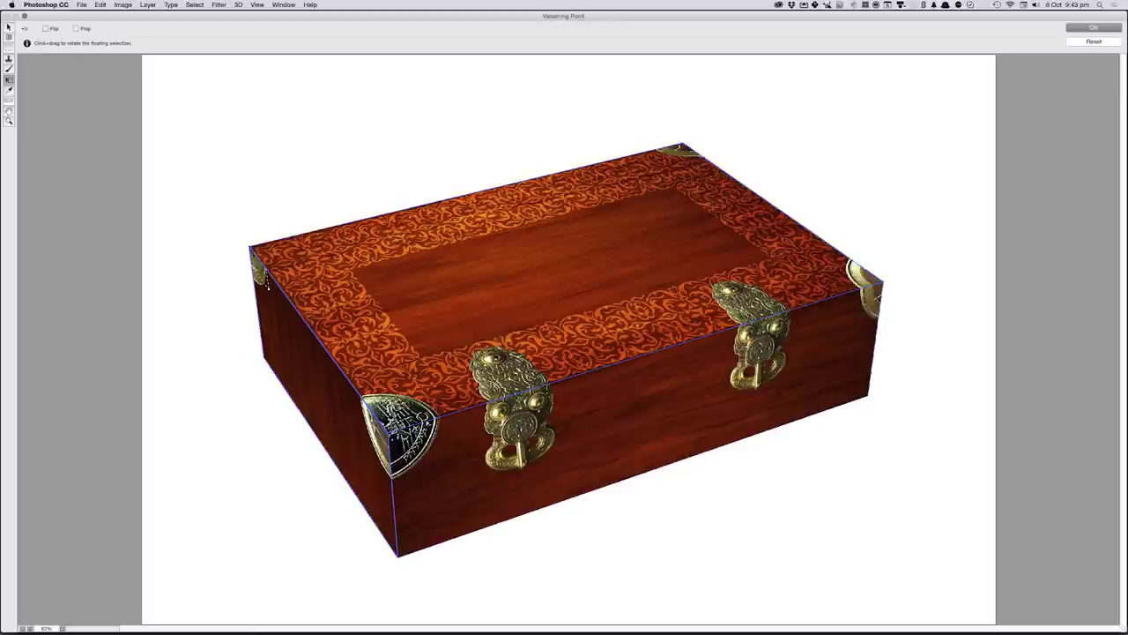
drag(266, 284, 305, 259)
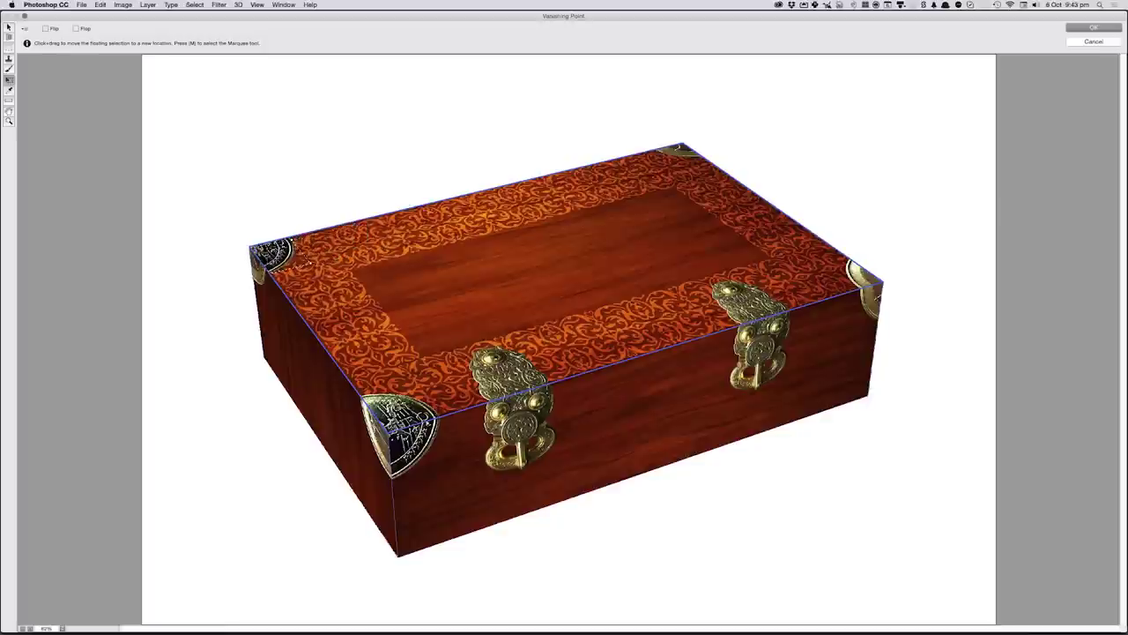
drag(303, 260, 293, 257)
key(alt)
key(ctrl+d)
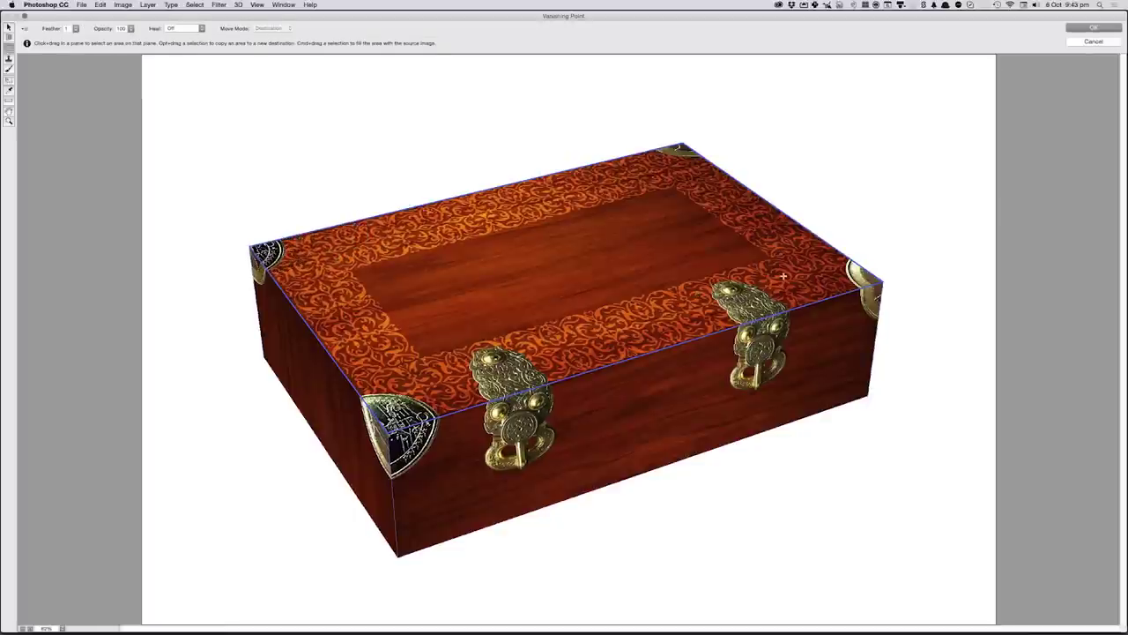
key(Return)
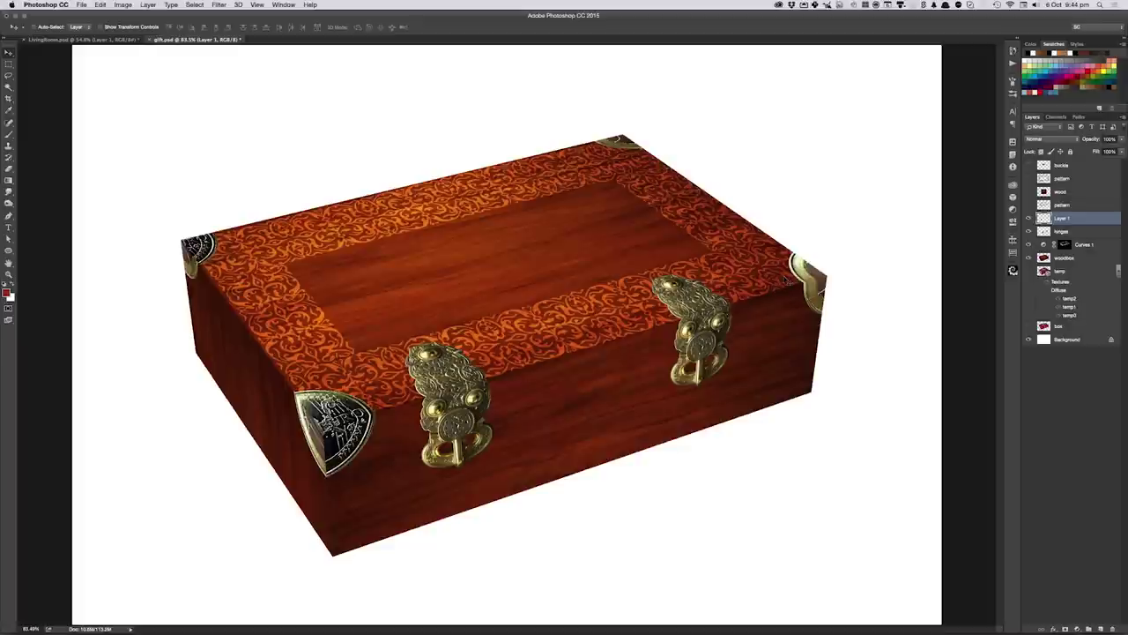
- Select the lid on the woodbox layer with the Polygonal Lasso
key(l)
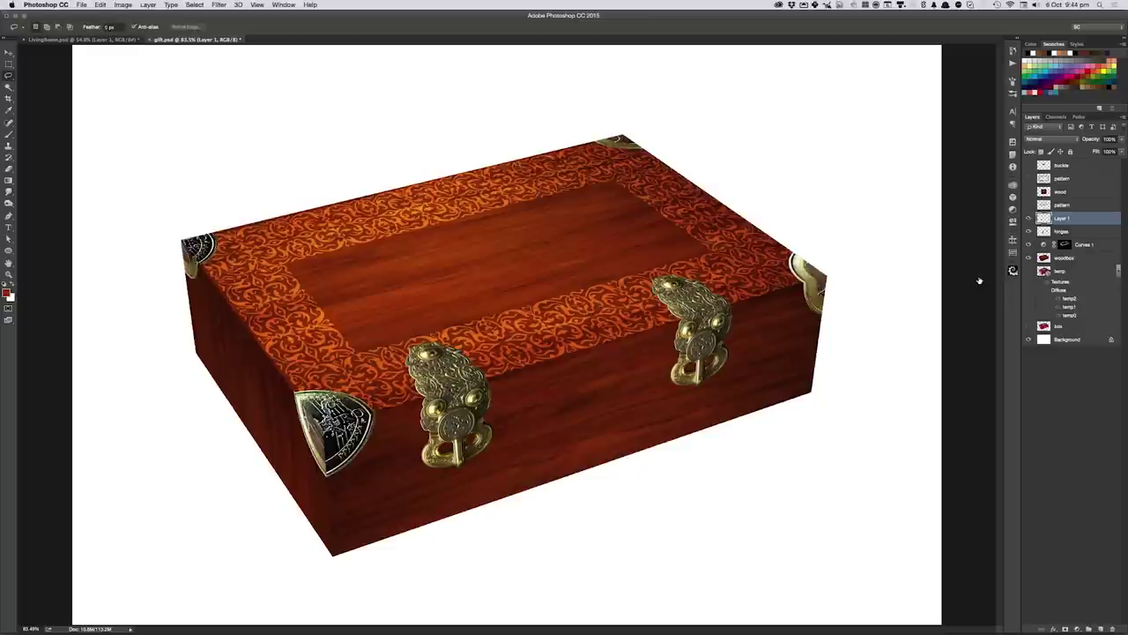
click(1047, 259)
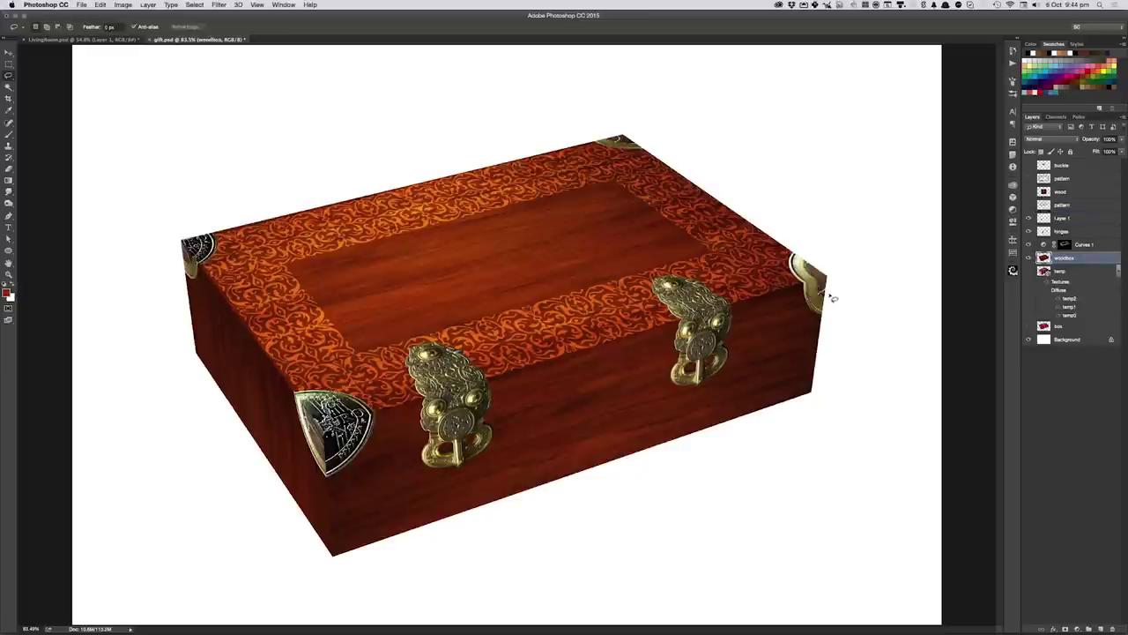
click(825, 298)
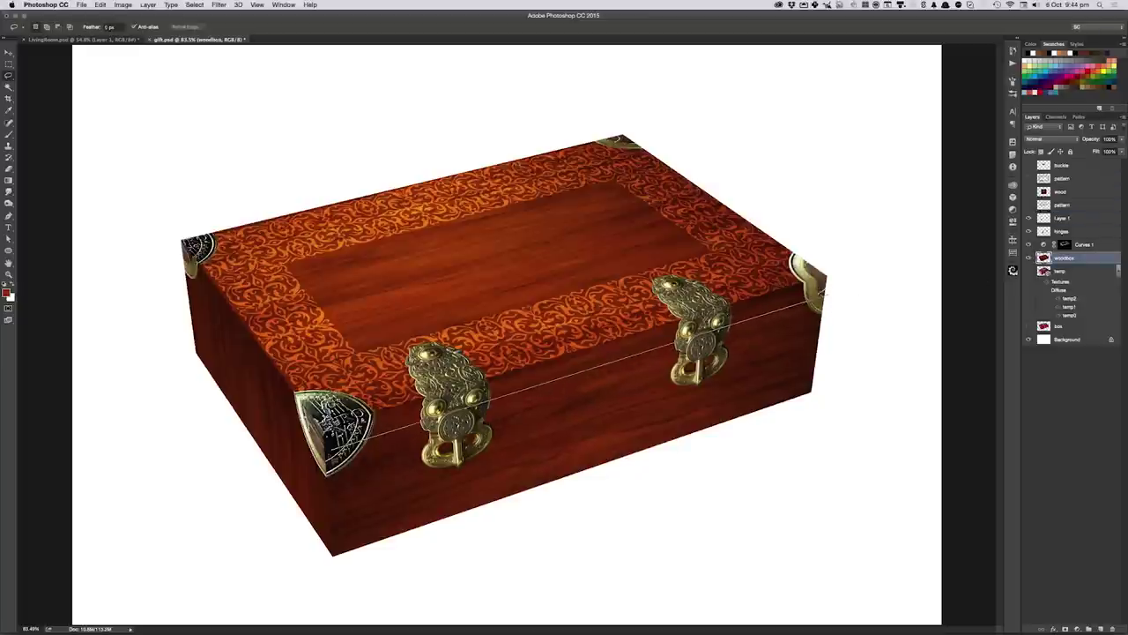
click(370, 438)
mouse_move(159, 231)
mouse_down()
mouse_move(708, 90)
mouse_move(877, 280)
mouse_up()
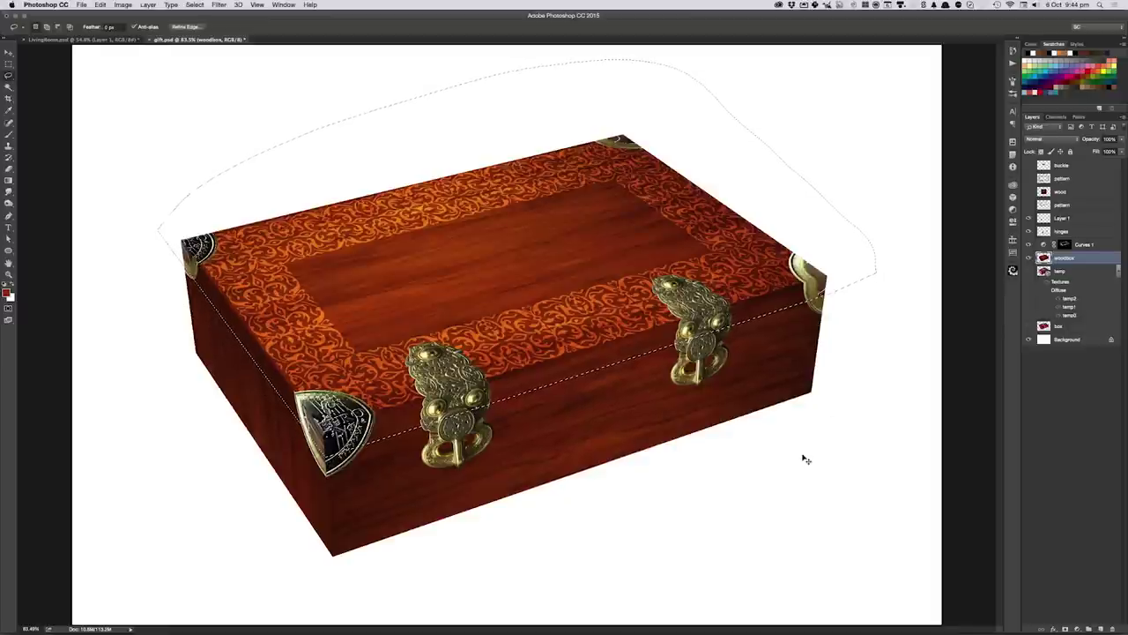
- Dodge the lid at 100% exposure with Midtones range, selection edges hidden
key(o)
key(ctrl+h)
drag(759, 335, 763, 333)
key(0)
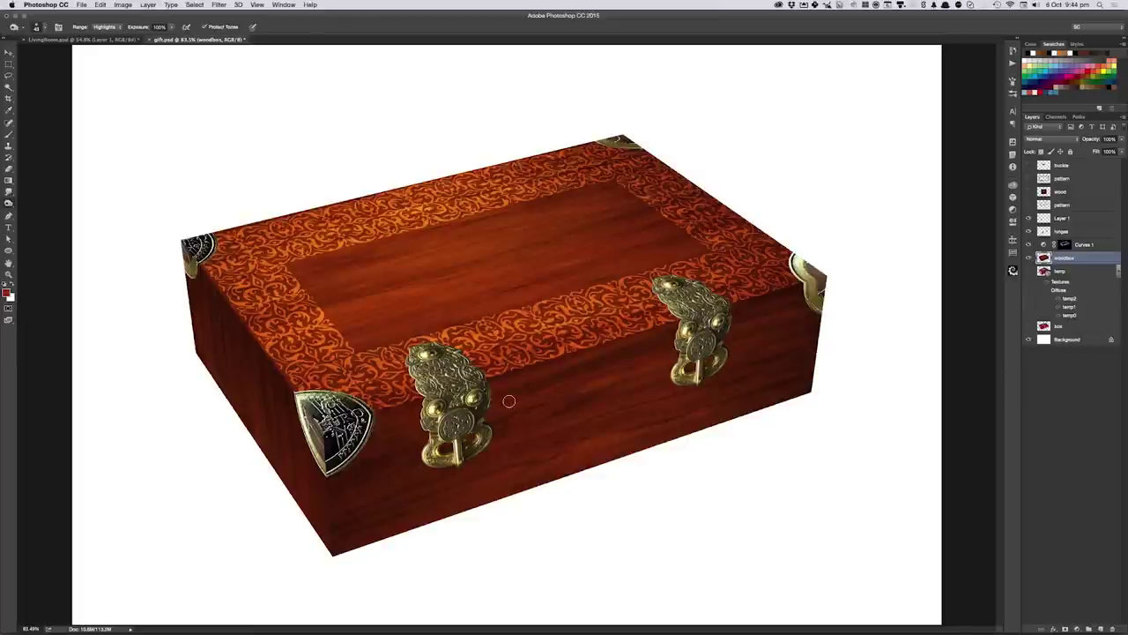
key(ctrl+shift+d)
key(ctrl+d)
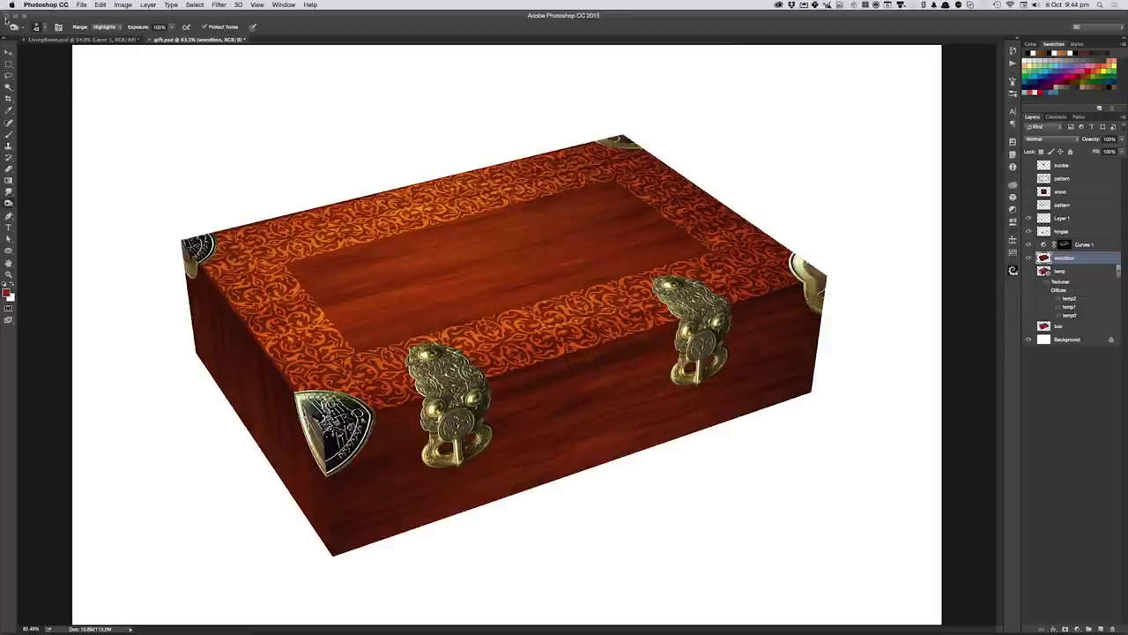
click(104, 27)
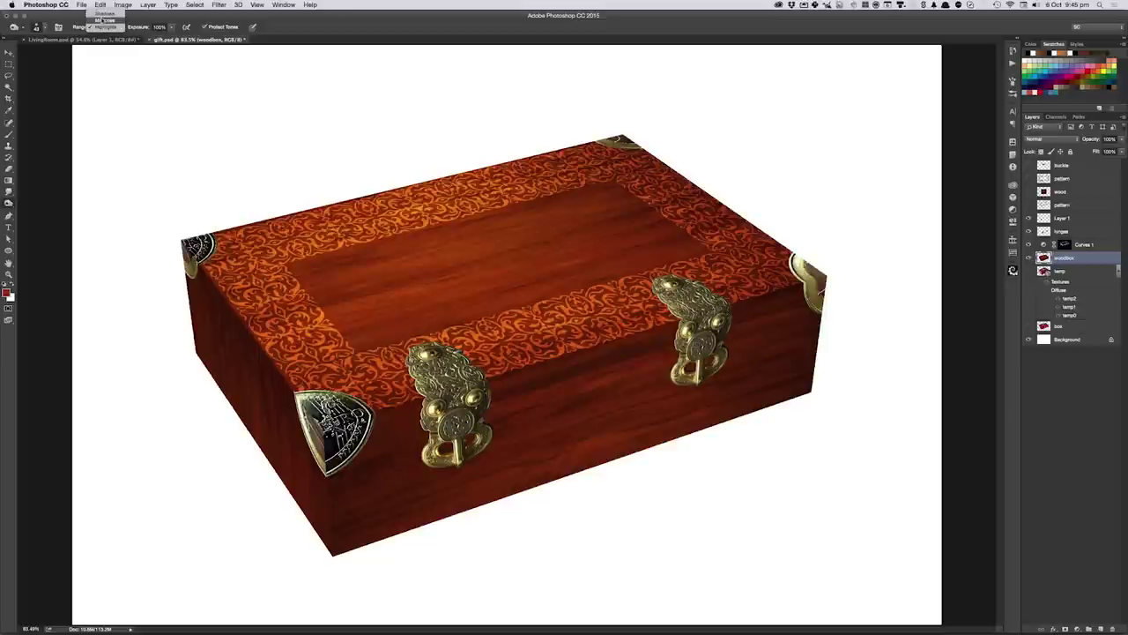
click(104, 18)
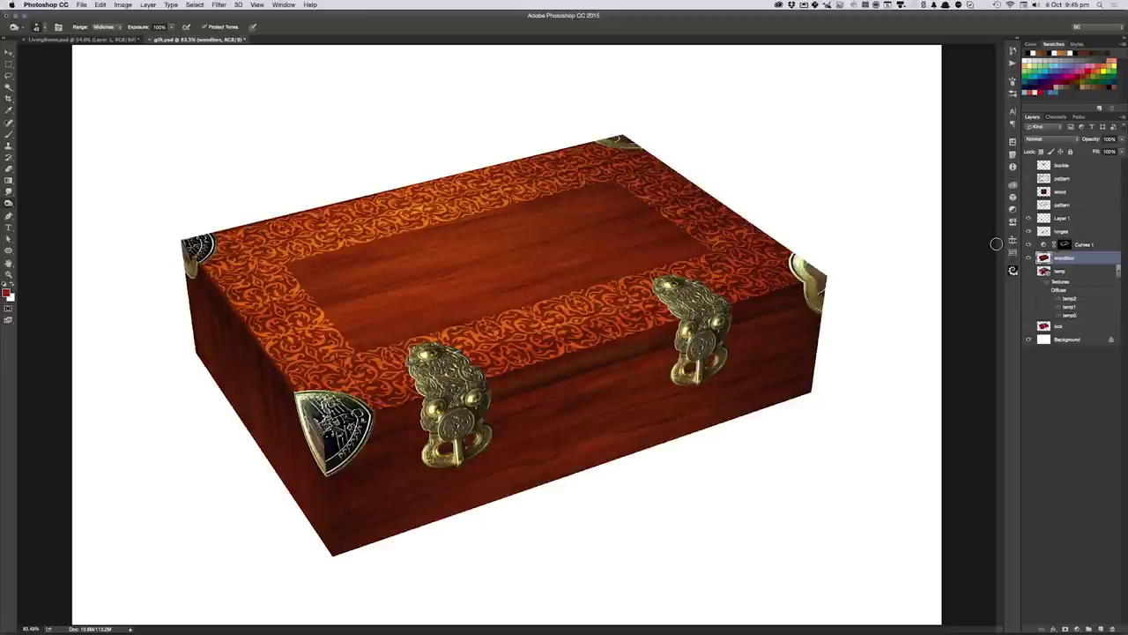
key(v)
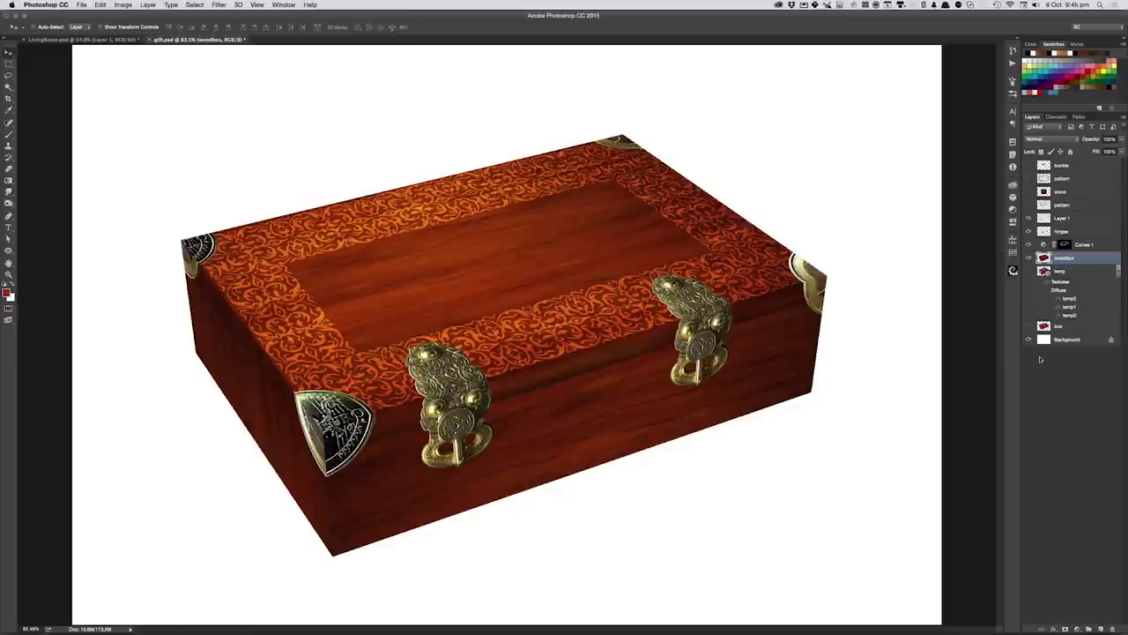
- Check the temp layer's visibility, then merge Layer 1 through woodbox with Ctrl+E
alt+click(1028, 272)
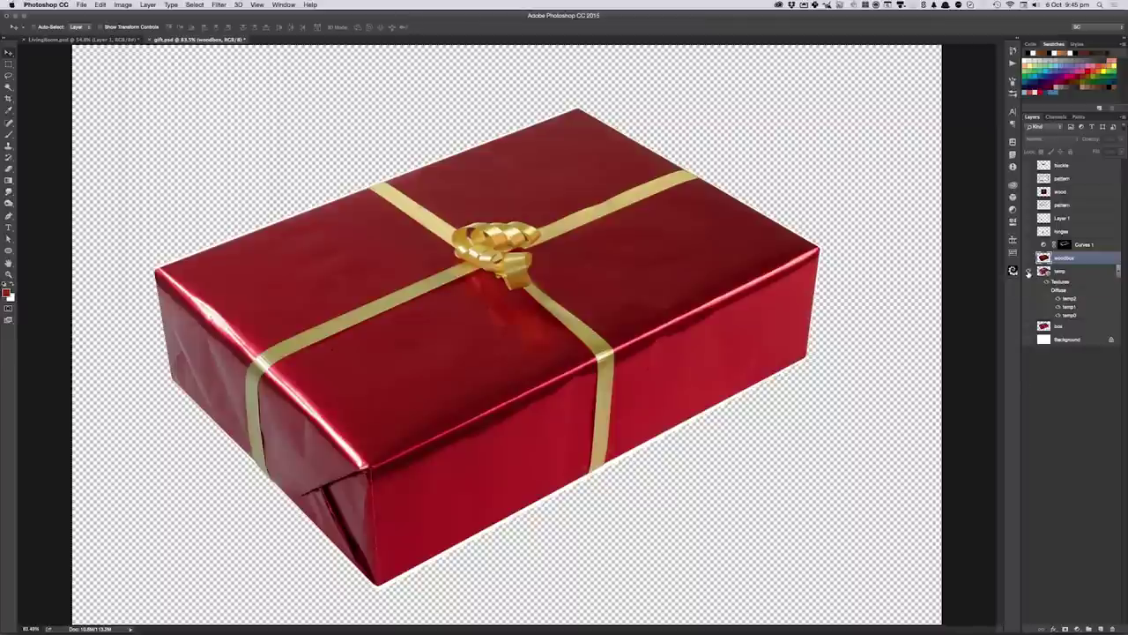
alt+click(1029, 272)
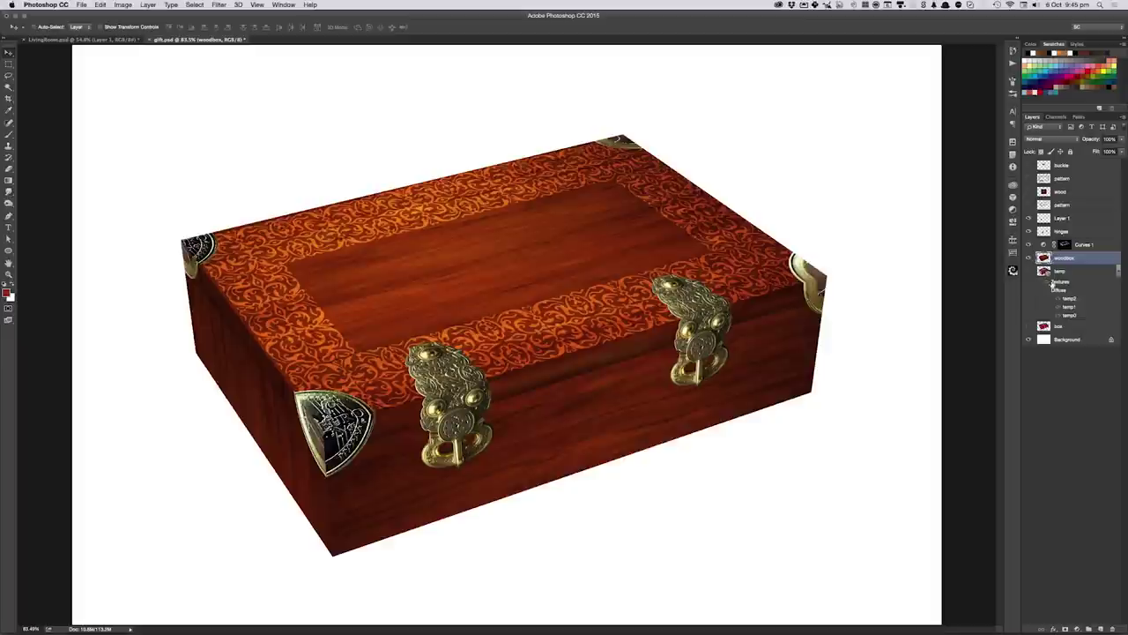
click(1049, 217)
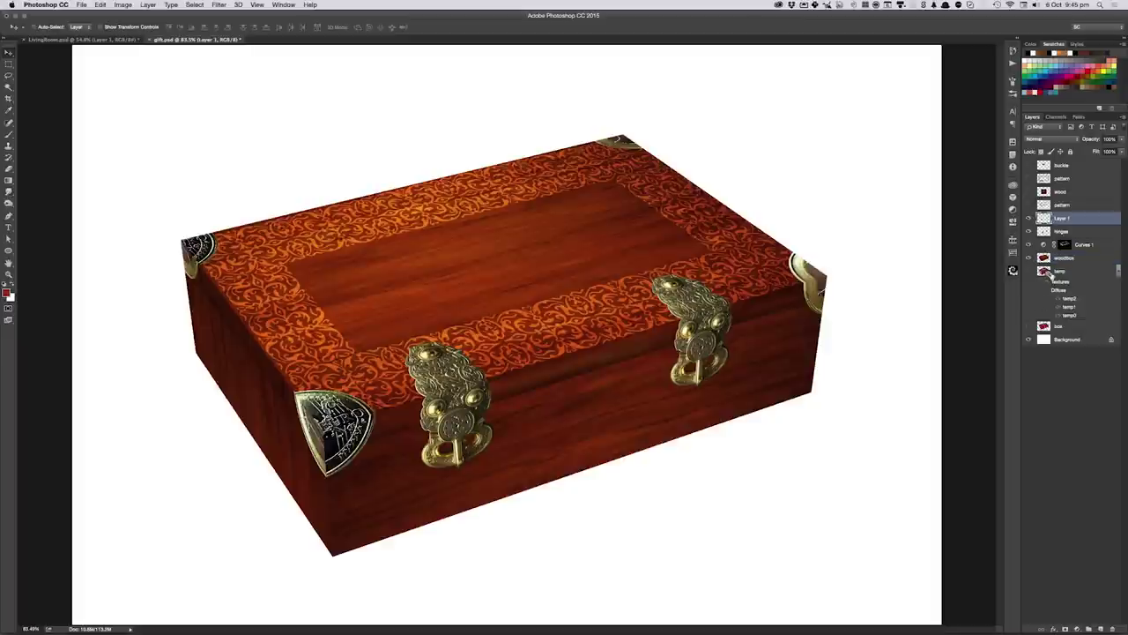
shift+click(1053, 258)
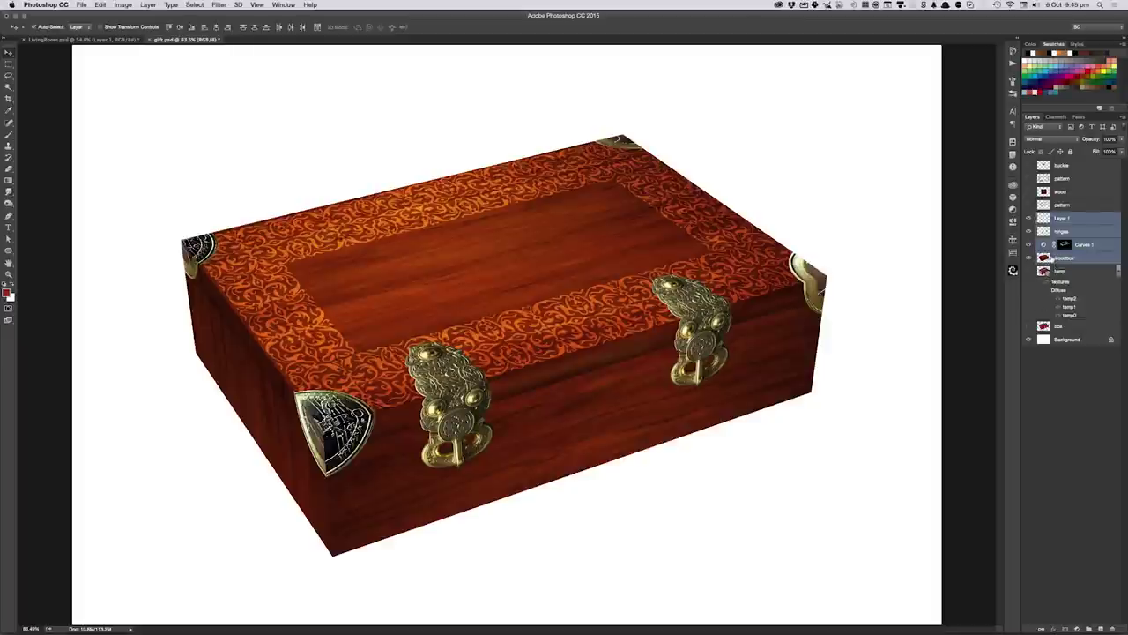
key(ctrl+e)
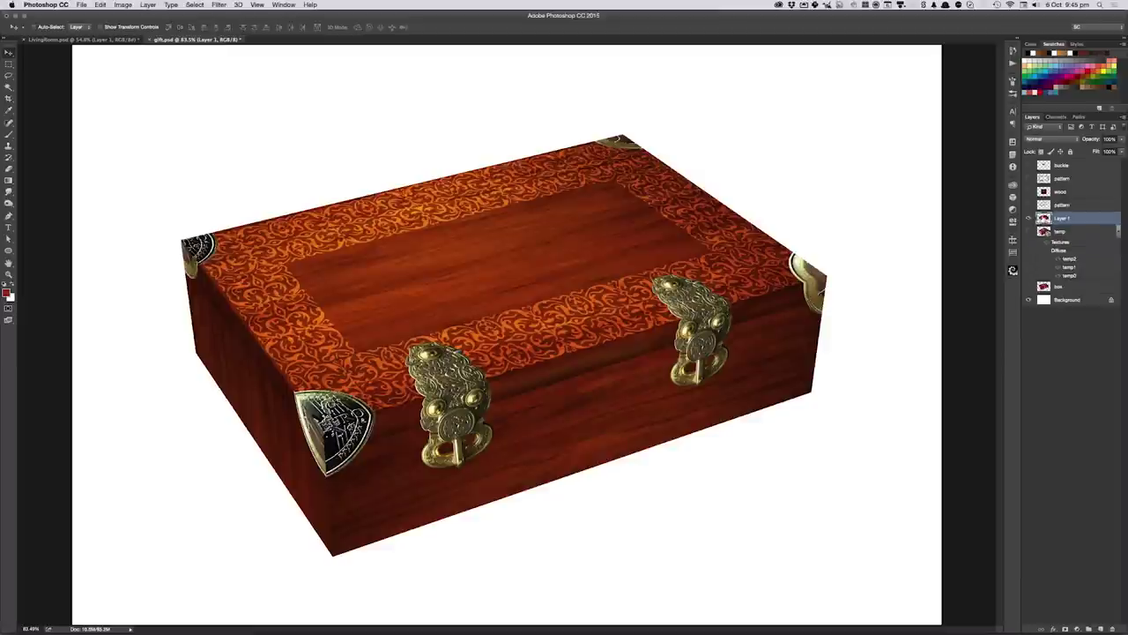
click(220, 6)
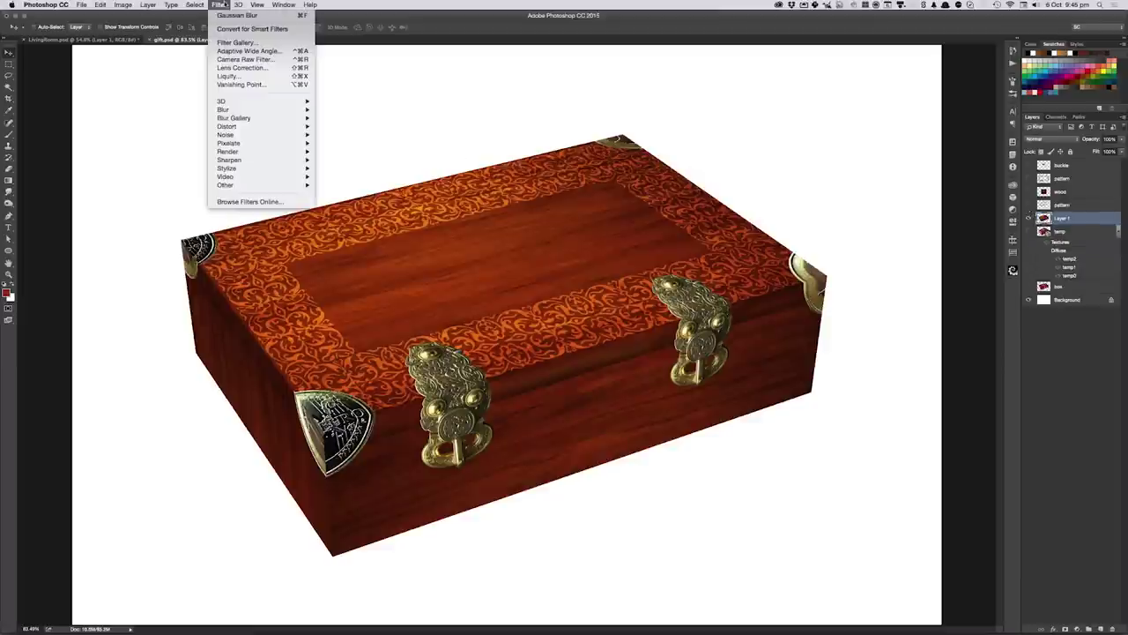
- Use Vanishing Point's Return 3D Layer to Photoshop, accepting the scene size and 3D workspace
click(236, 84)
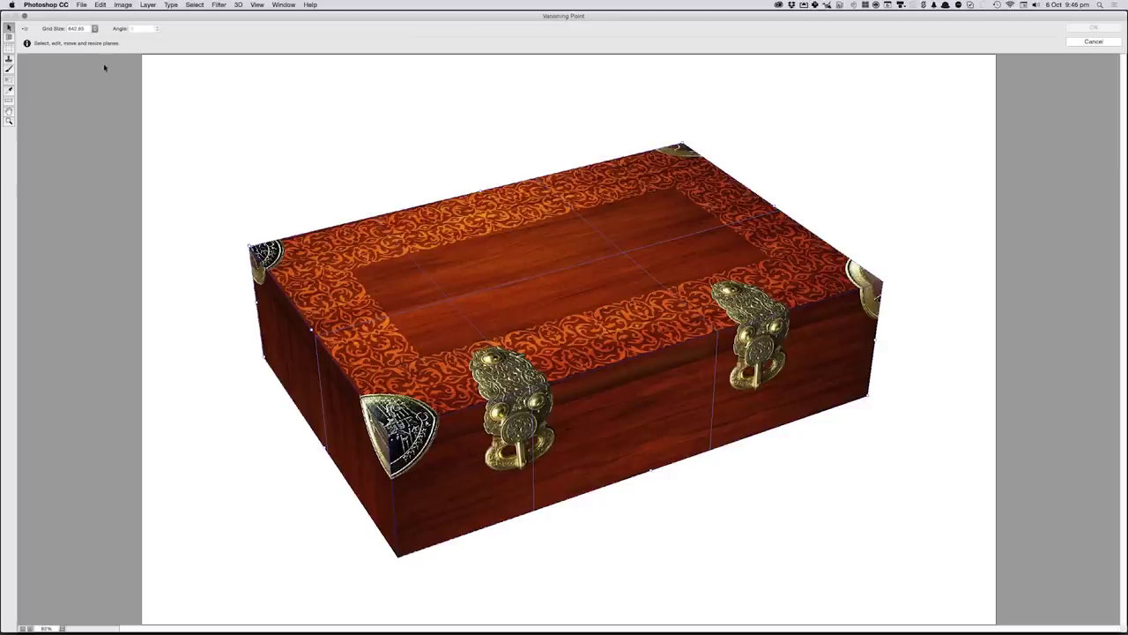
click(24, 29)
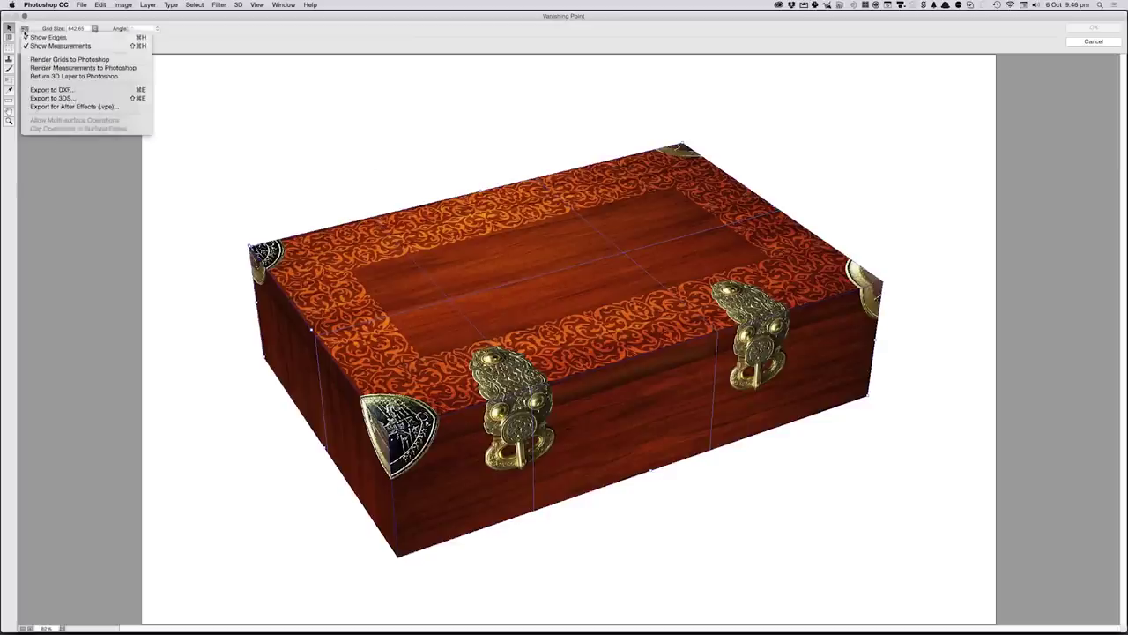
click(55, 77)
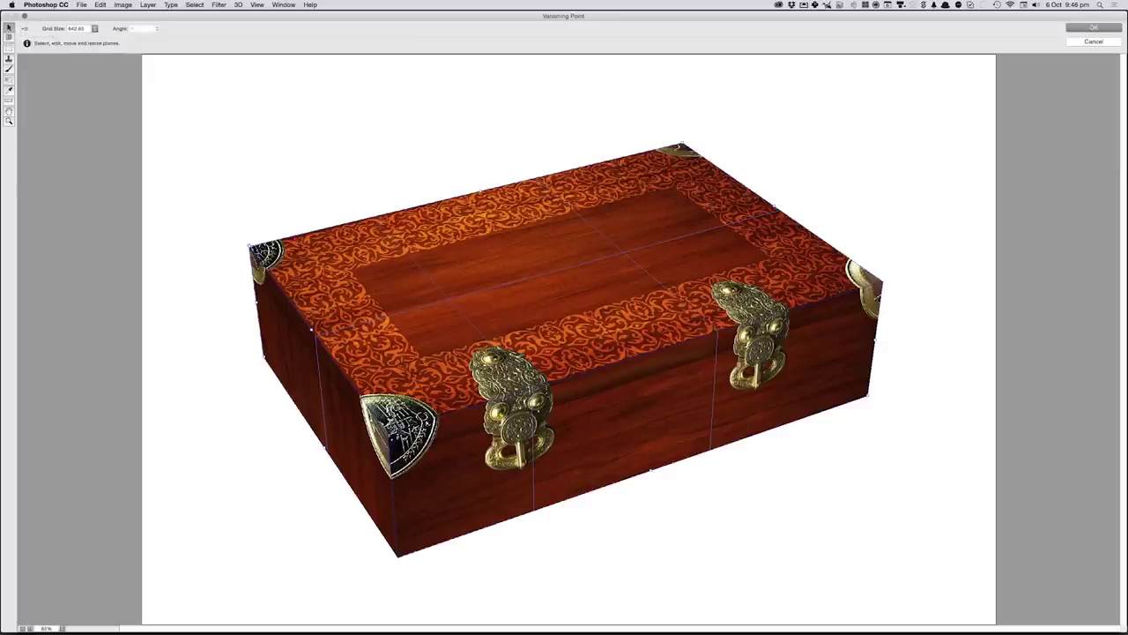
click(1076, 29)
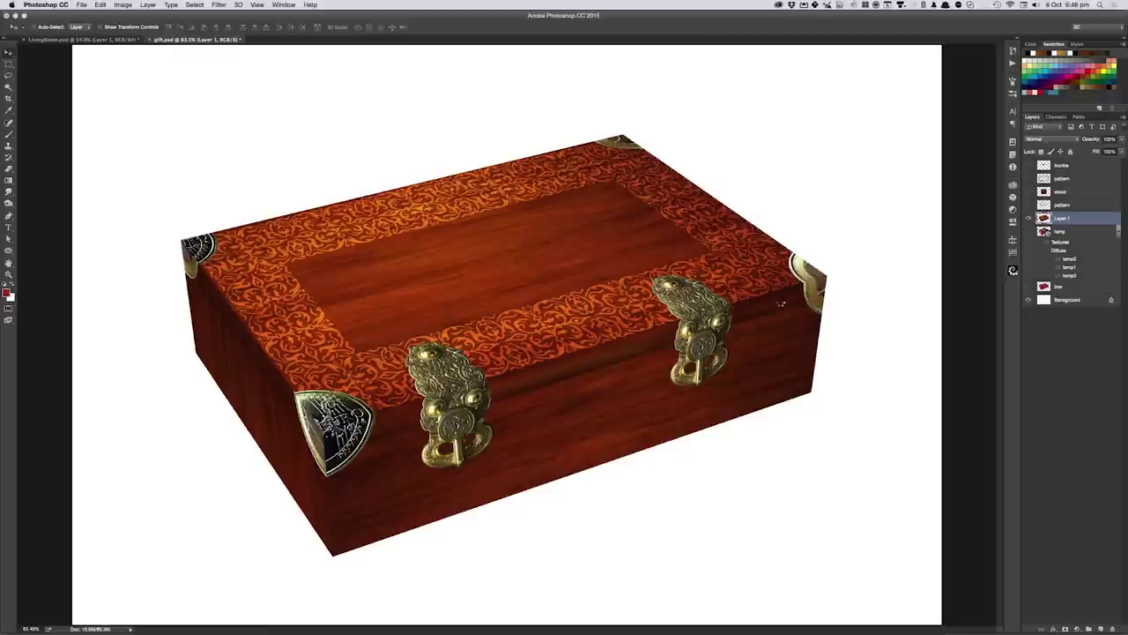
click(668, 214)
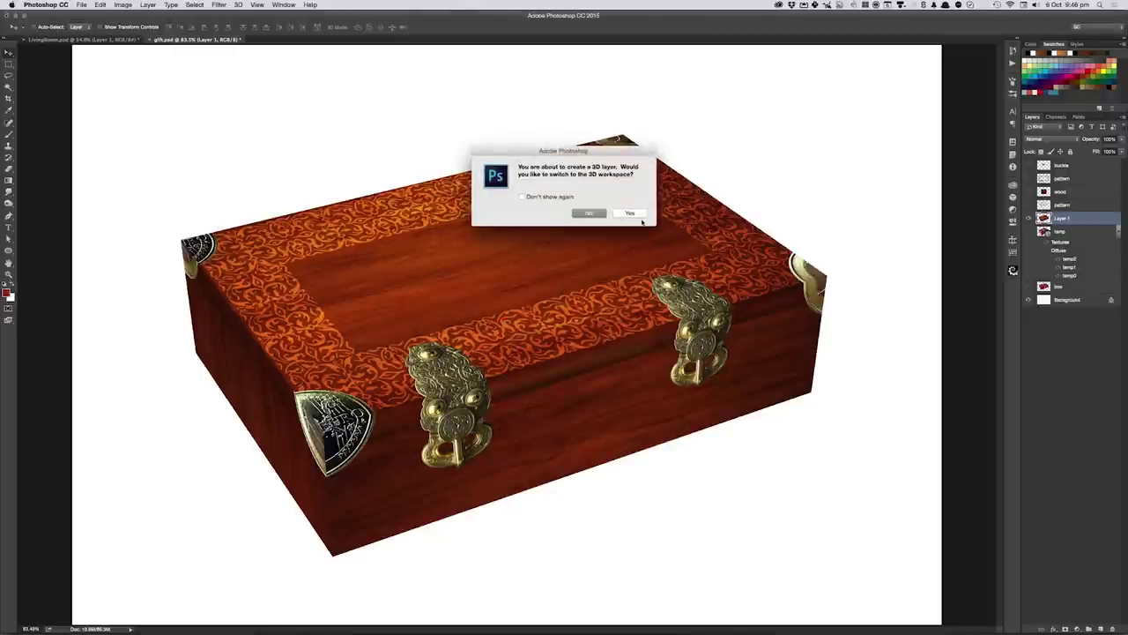
click(625, 214)
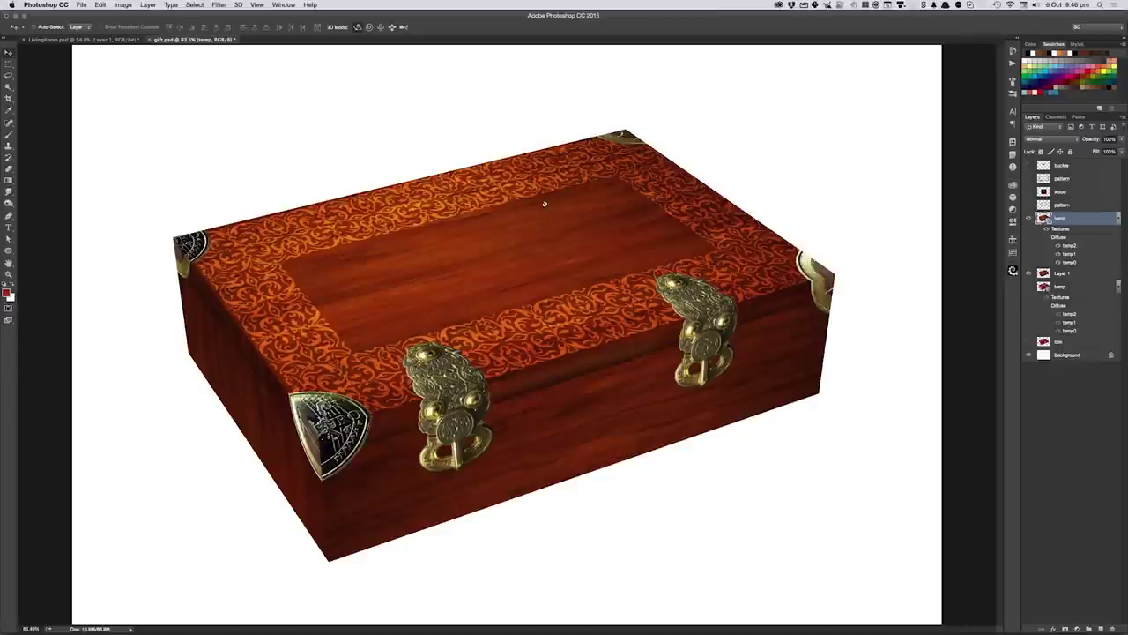
- Duplicate the 3D chest layer into LivingRoom.psd and bring it to the top
click(148, 4)
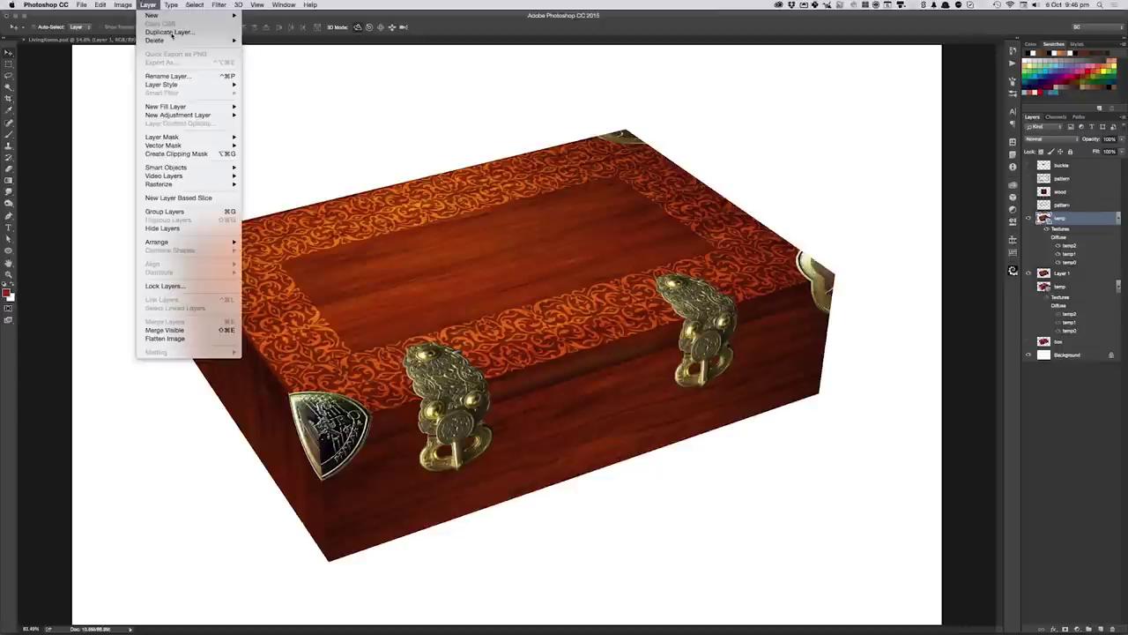
click(193, 36)
click(540, 319)
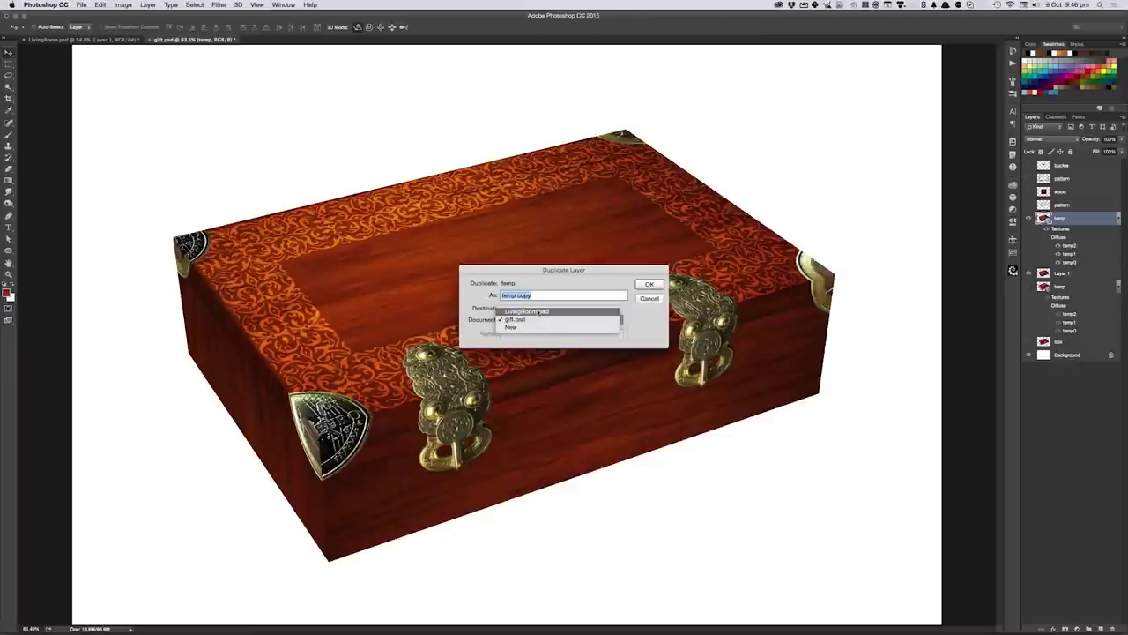
click(556, 311)
click(648, 283)
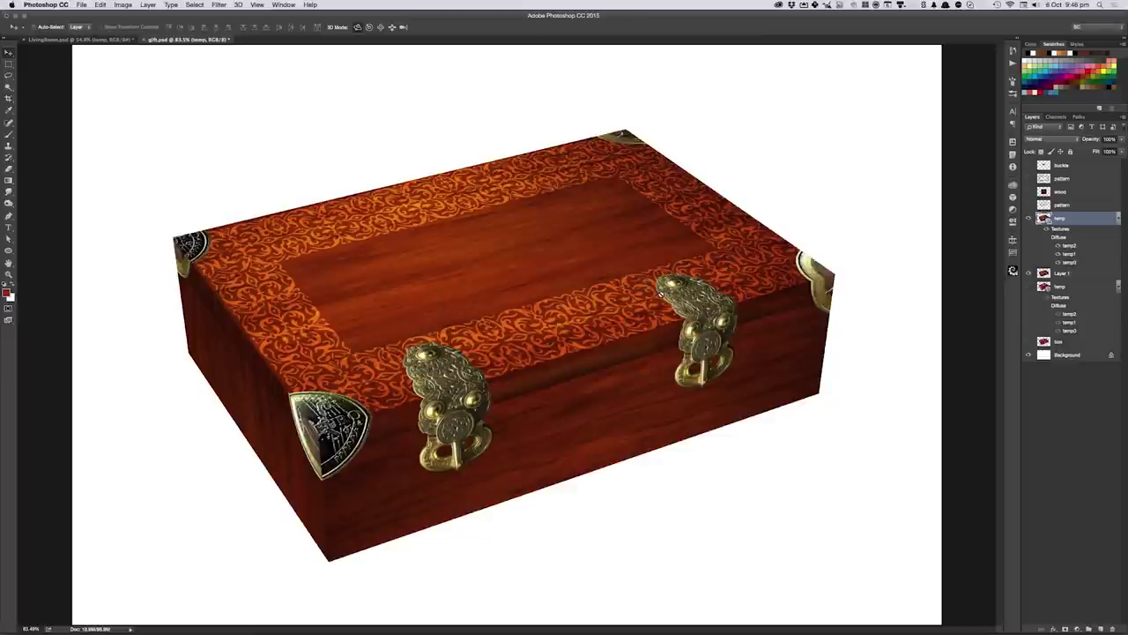
click(103, 41)
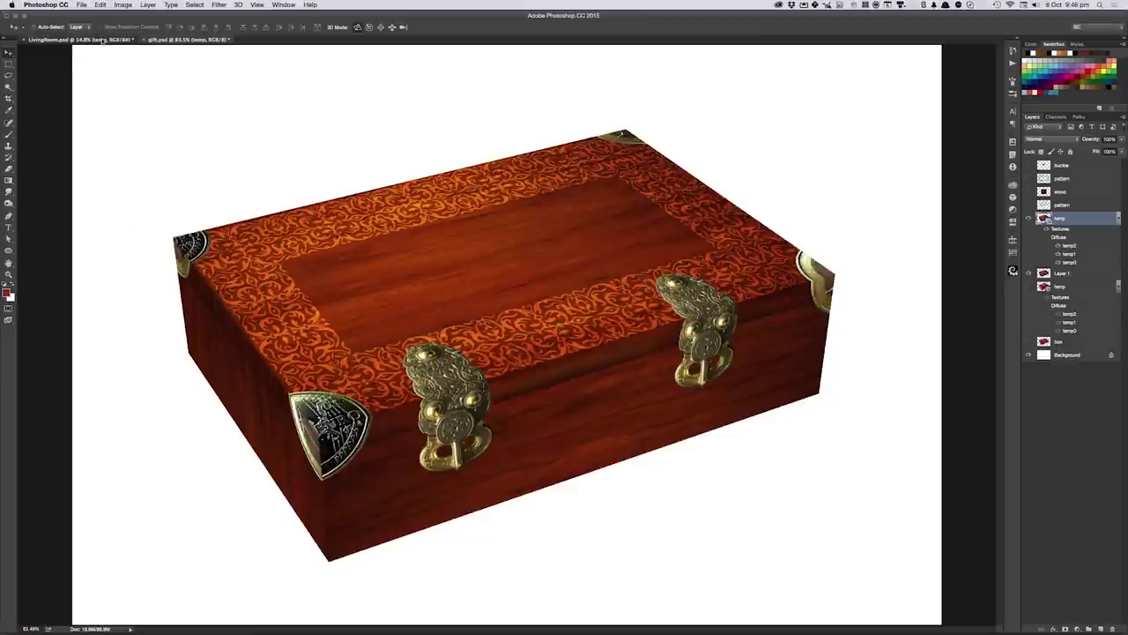
click(104, 40)
key(ctrl+shift+bracketright)
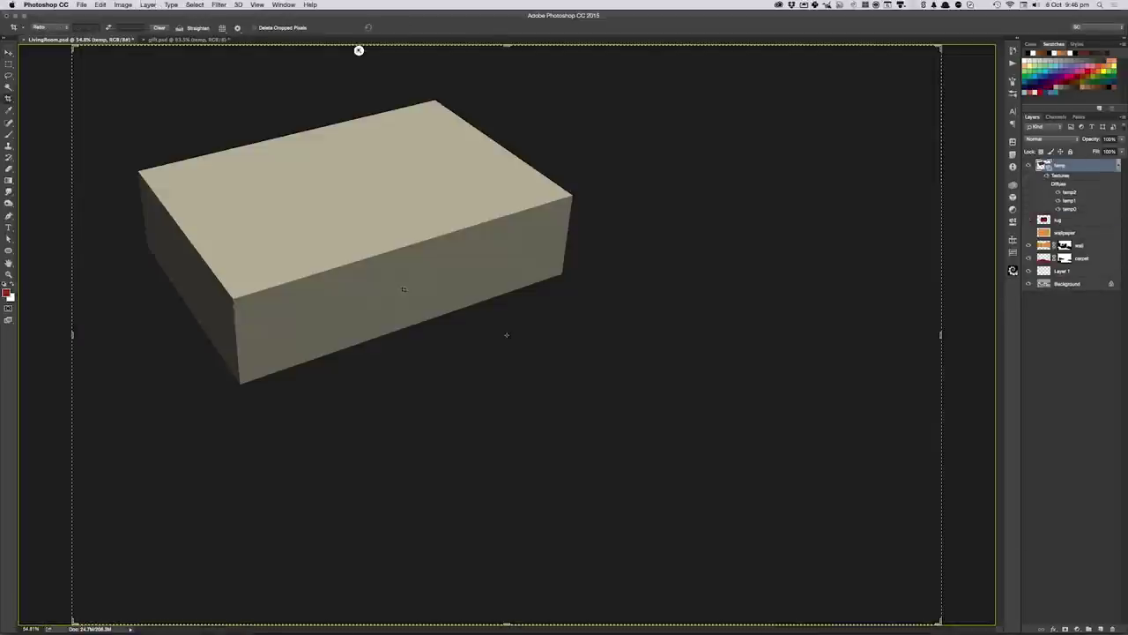
- Orbit and pan the 3D chest to sit on the red carpet
click(410, 302)
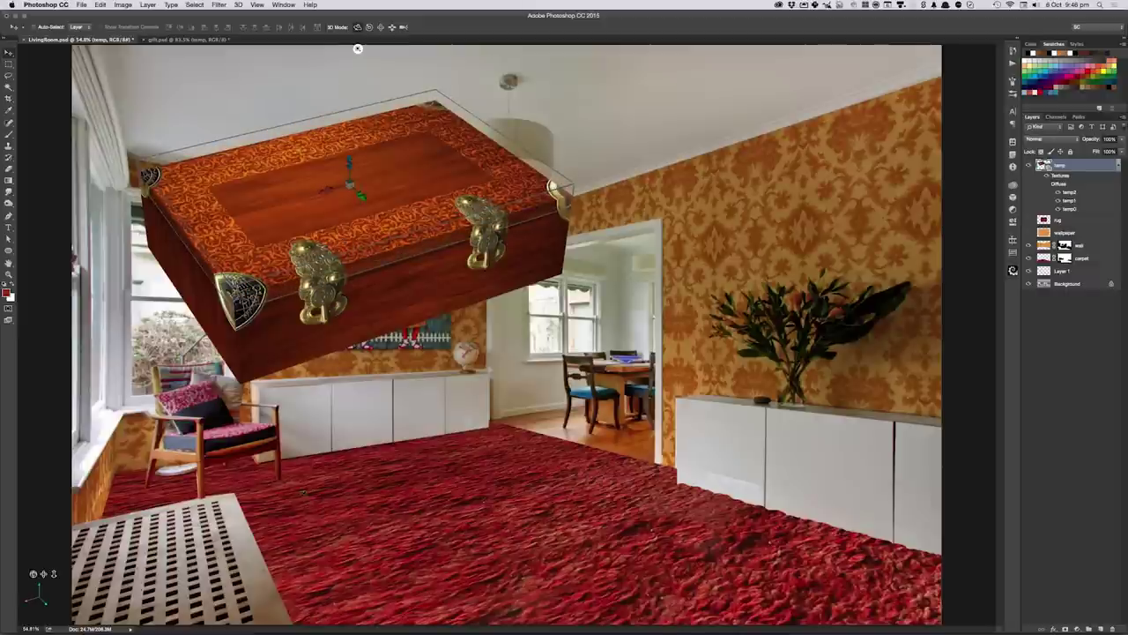
mouse_move(43, 573)
mouse_down()
mouse_move(67, 600)
mouse_move(33, 573)
mouse_up()
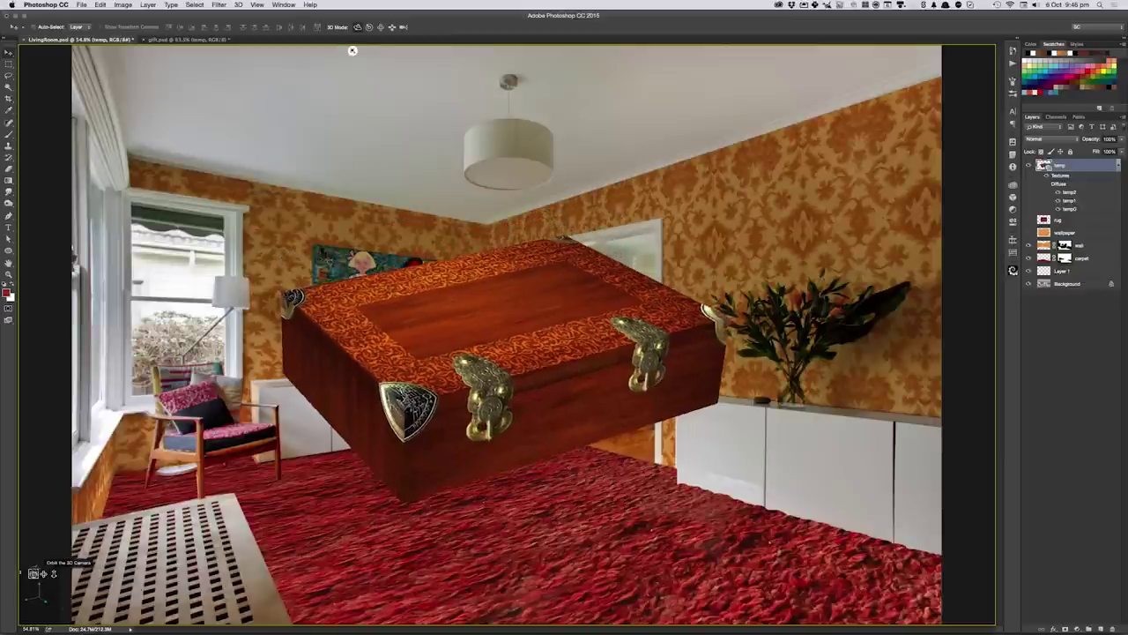
drag(33, 573, 43, 573)
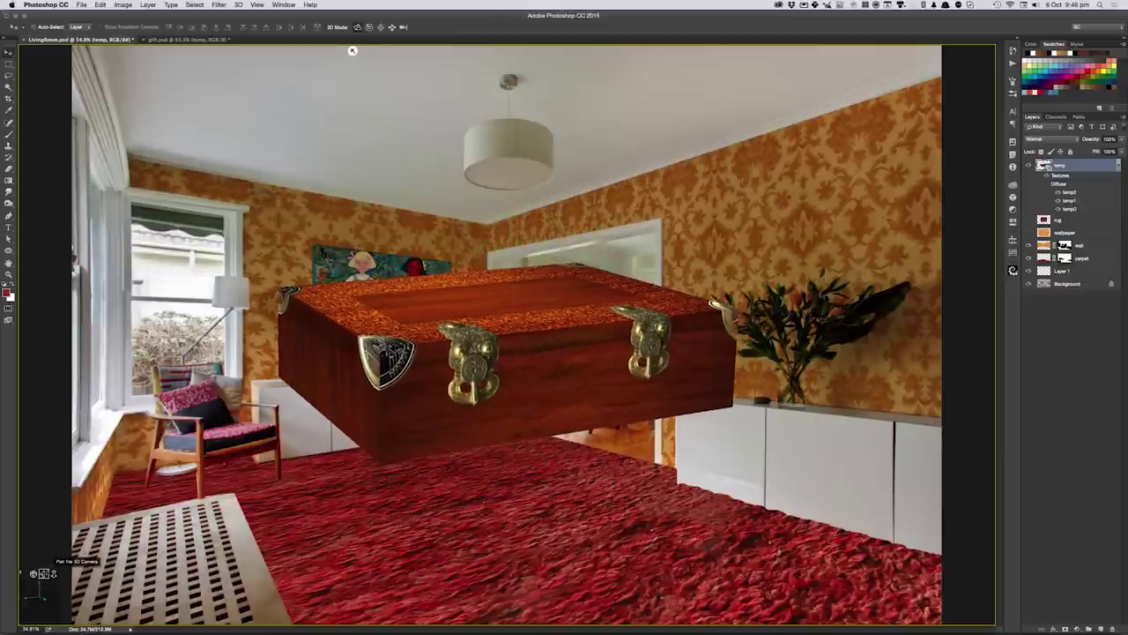
drag(36, 596, 33, 574)
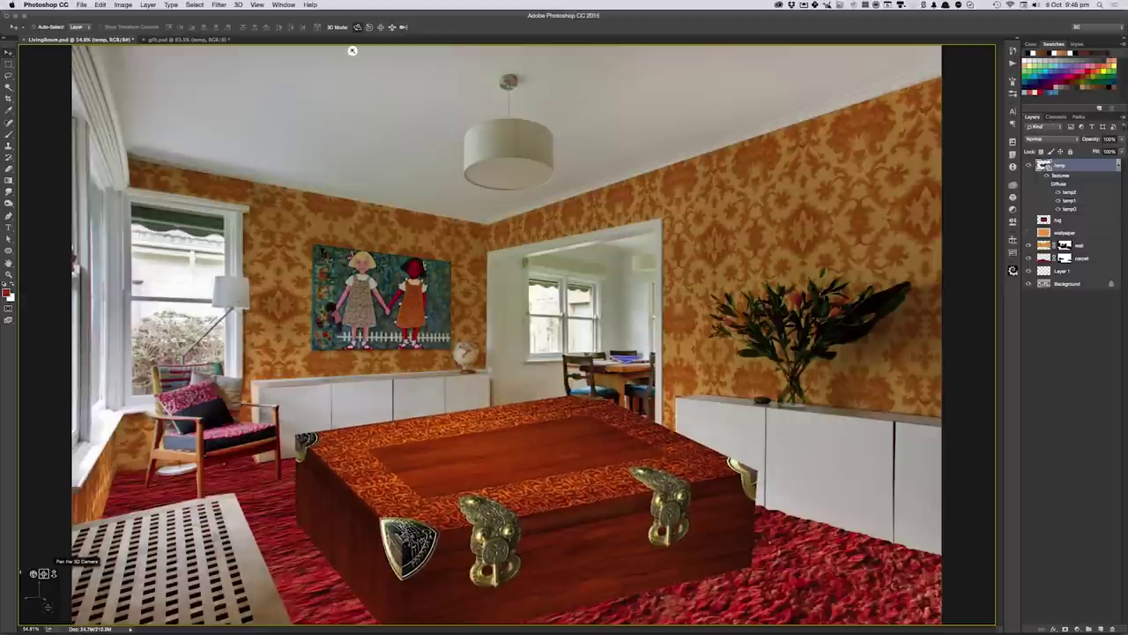
drag(351, 51, 296, 50)
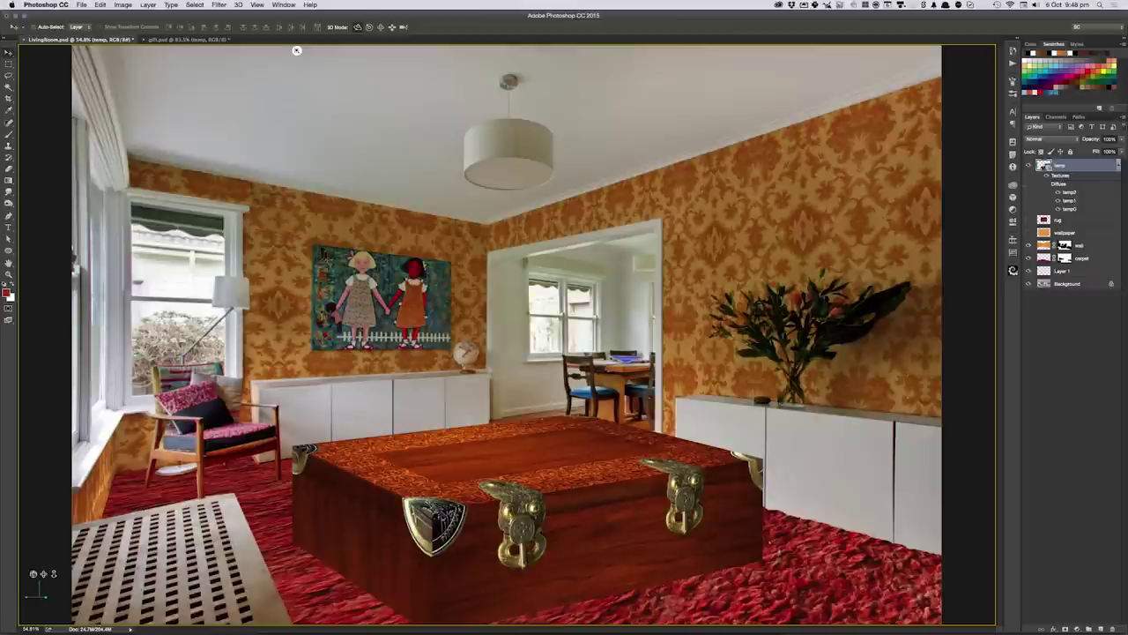
- Show only the Background room photo, then switch to Safari on pixelsquid.com
alt+click(1027, 283)
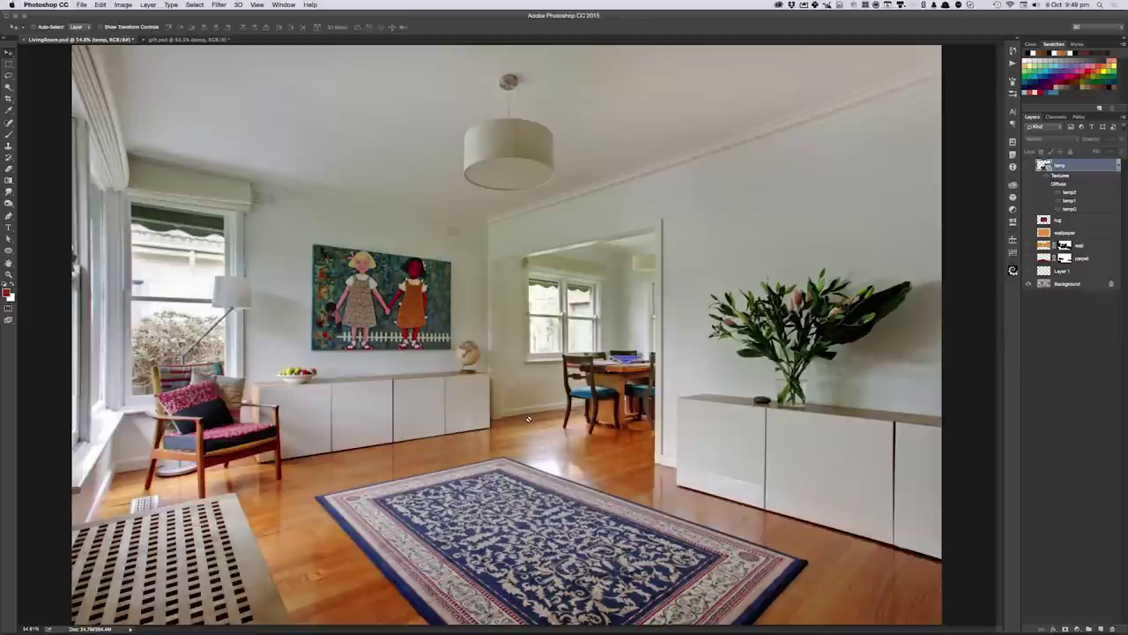
key(super+Tab)
key(Tab)
key(Tab)
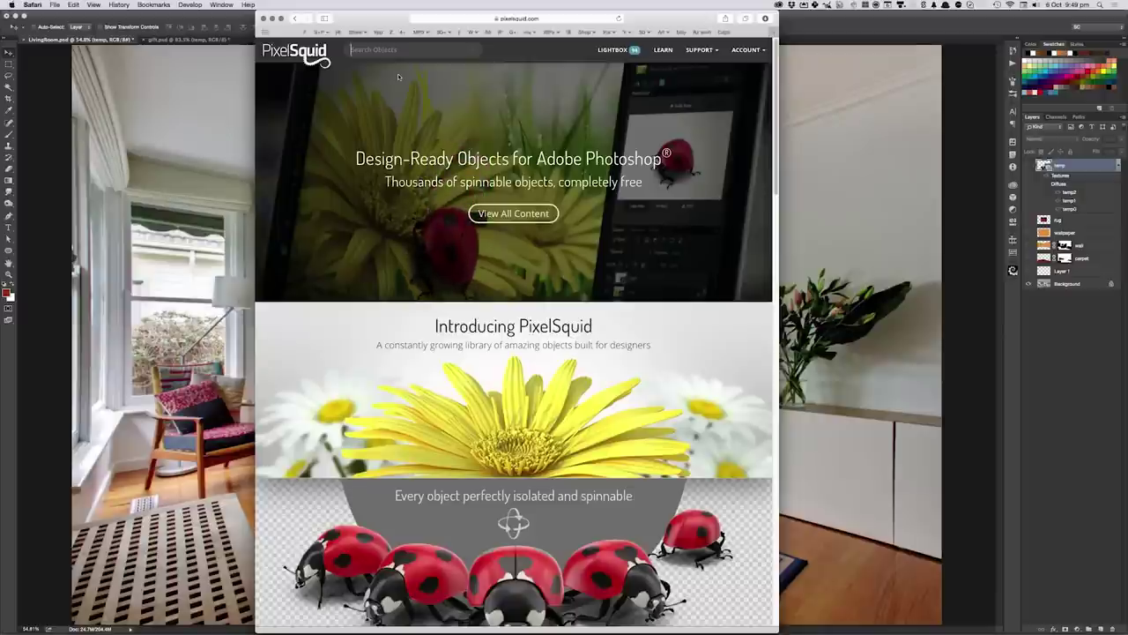
- Search PixelSquid for 'ladybug' and turn the Ladybug object to a front-left view
text(ladybug)
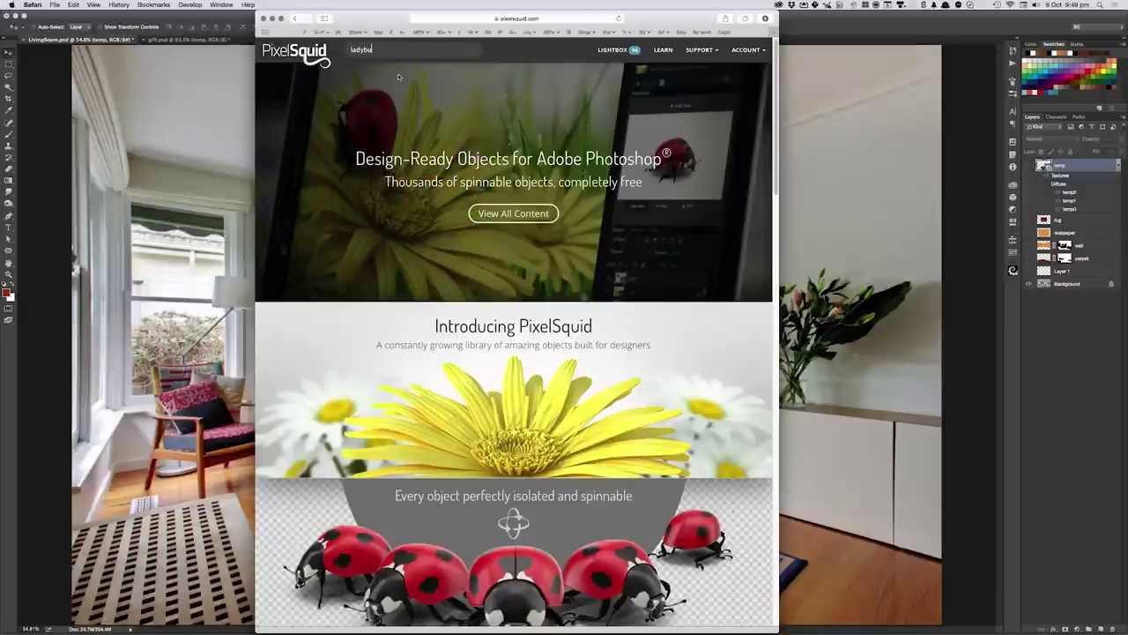
key(Return)
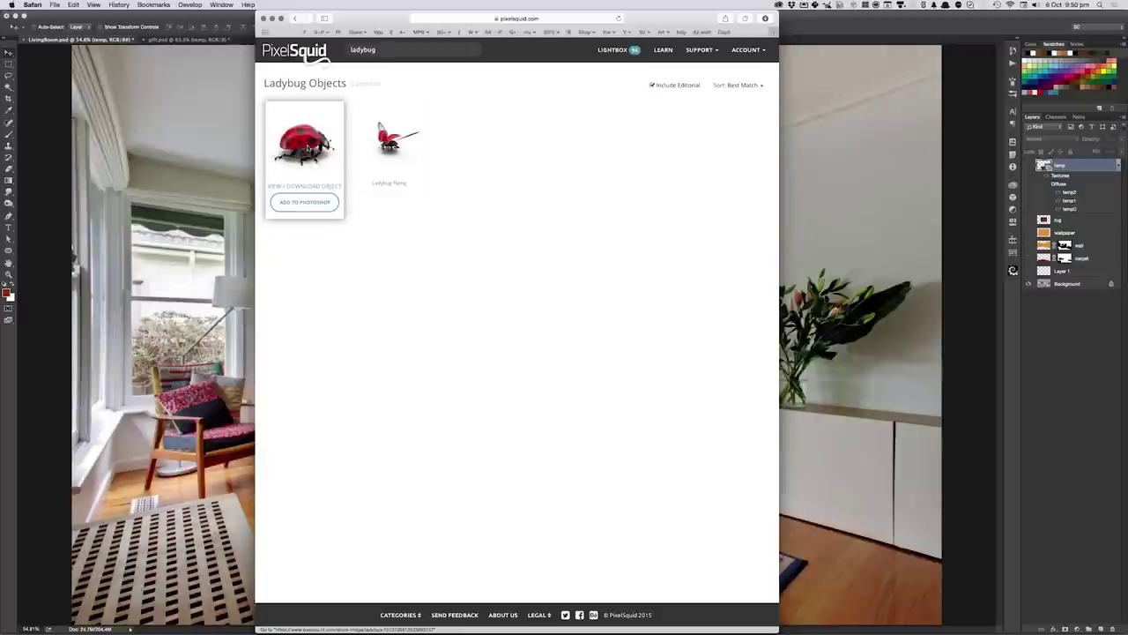
mouse_move(303, 144)
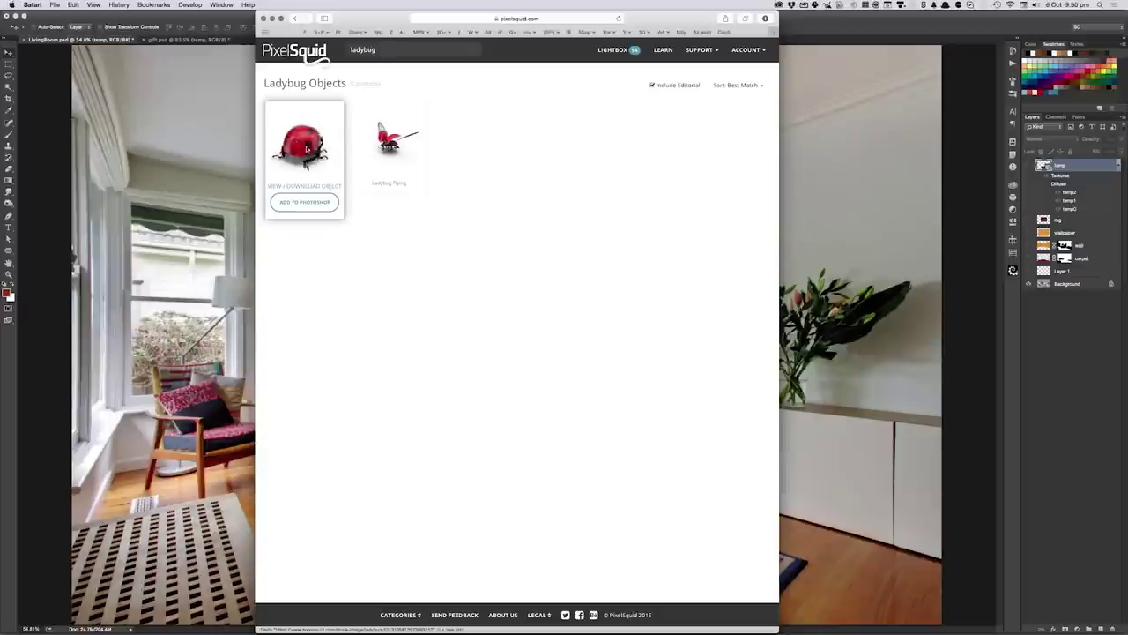
click(308, 159)
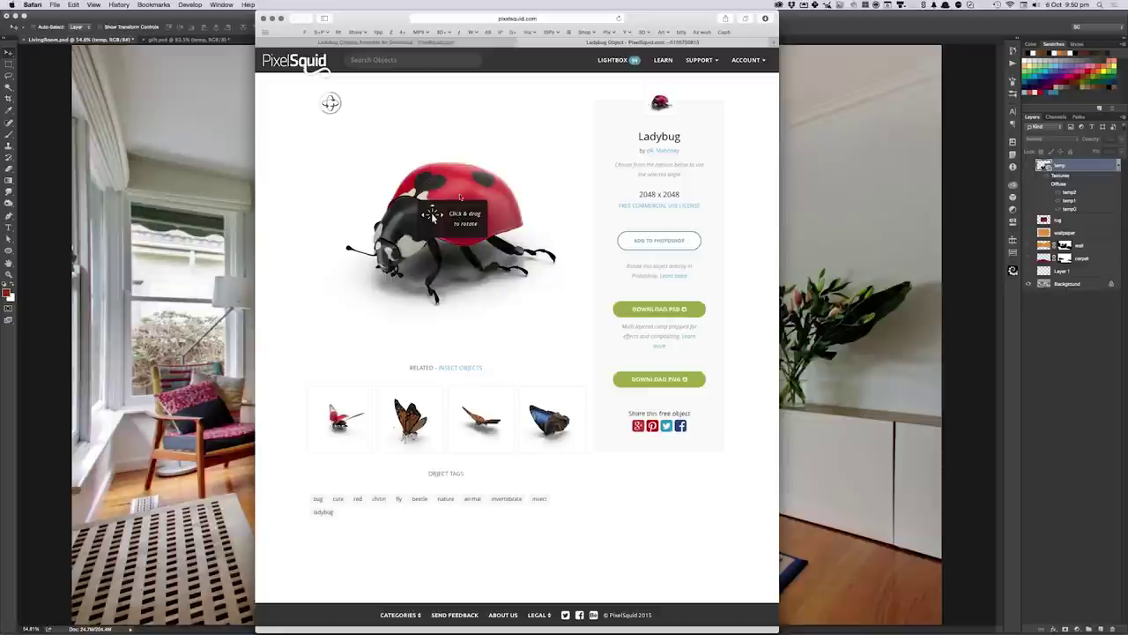
mouse_move(432, 216)
mouse_down()
mouse_move(467, 221)
mouse_move(432, 232)
mouse_up()
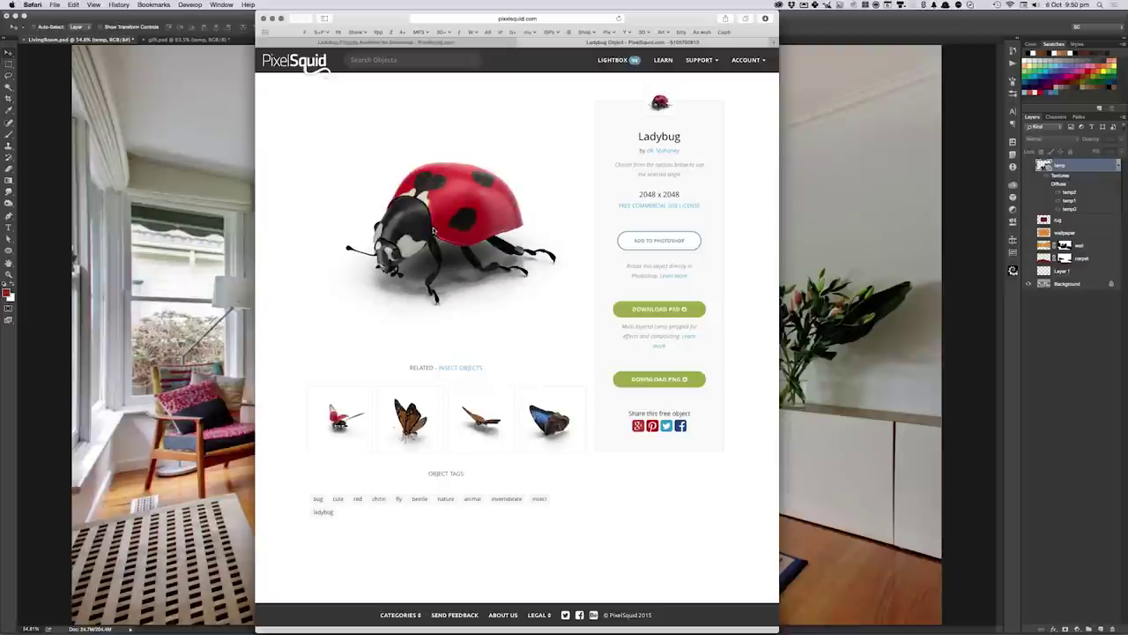
drag(432, 232, 452, 236)
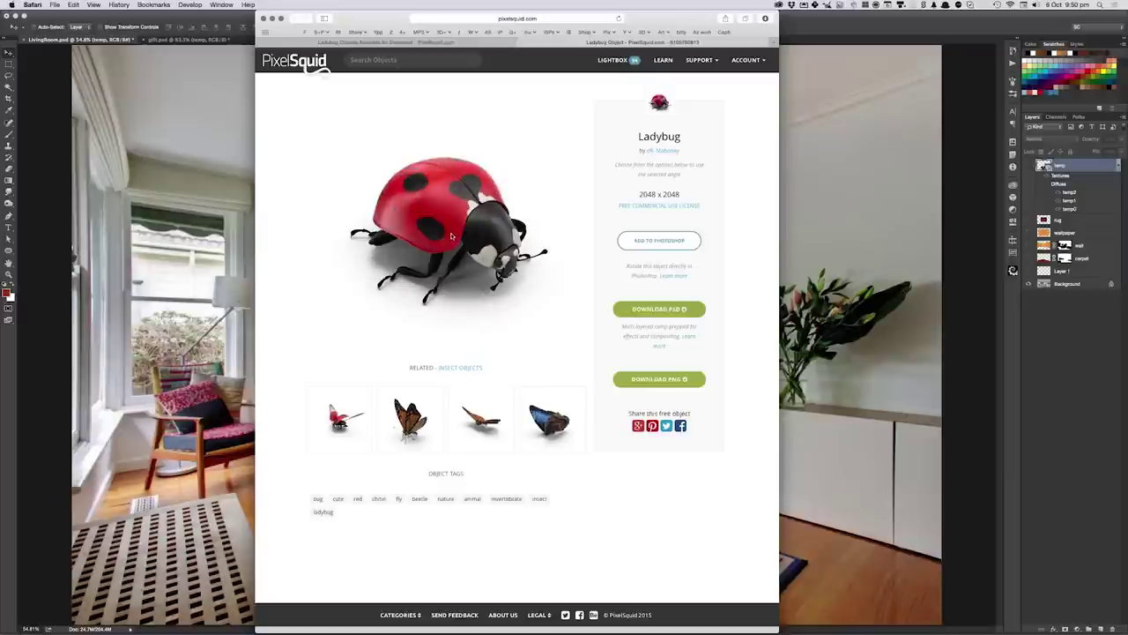
- Download the ladybug PNG, open it in Photoshop and drag it toward LivingRoom.psd
click(664, 379)
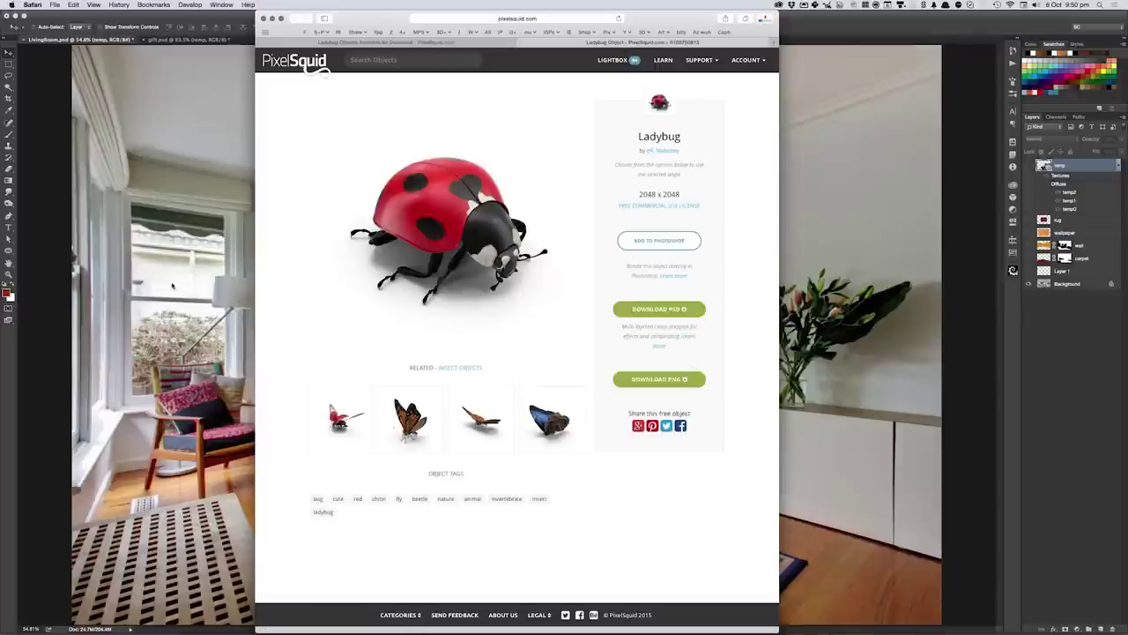
click(781, 37)
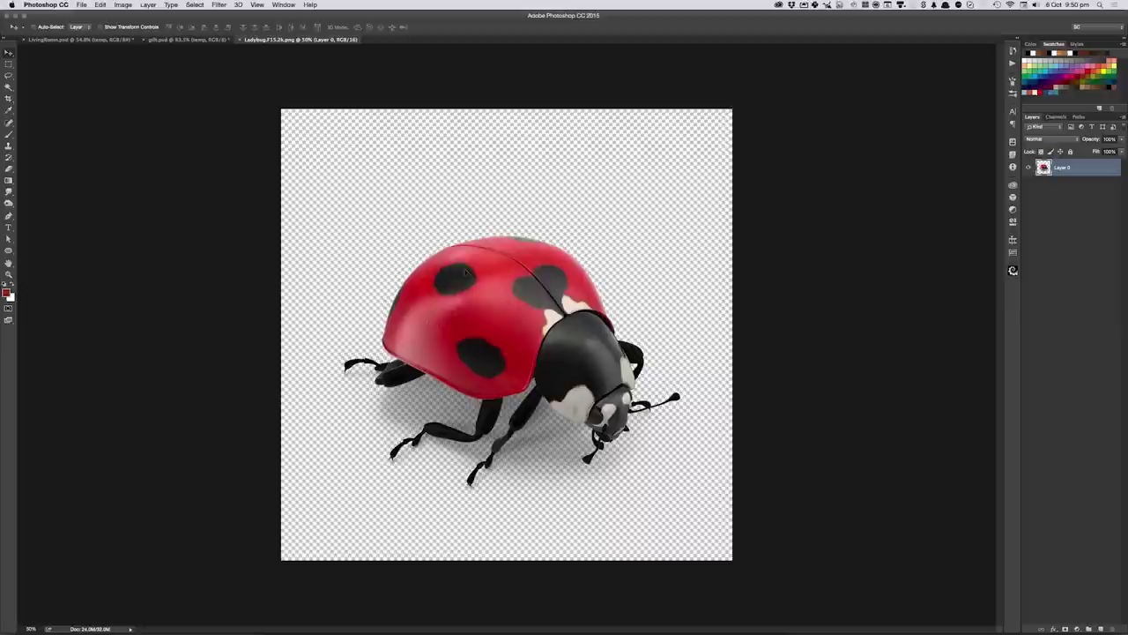
mouse_move(466, 272)
mouse_down()
mouse_move(217, 41)
mouse_move(617, 229)
mouse_up()
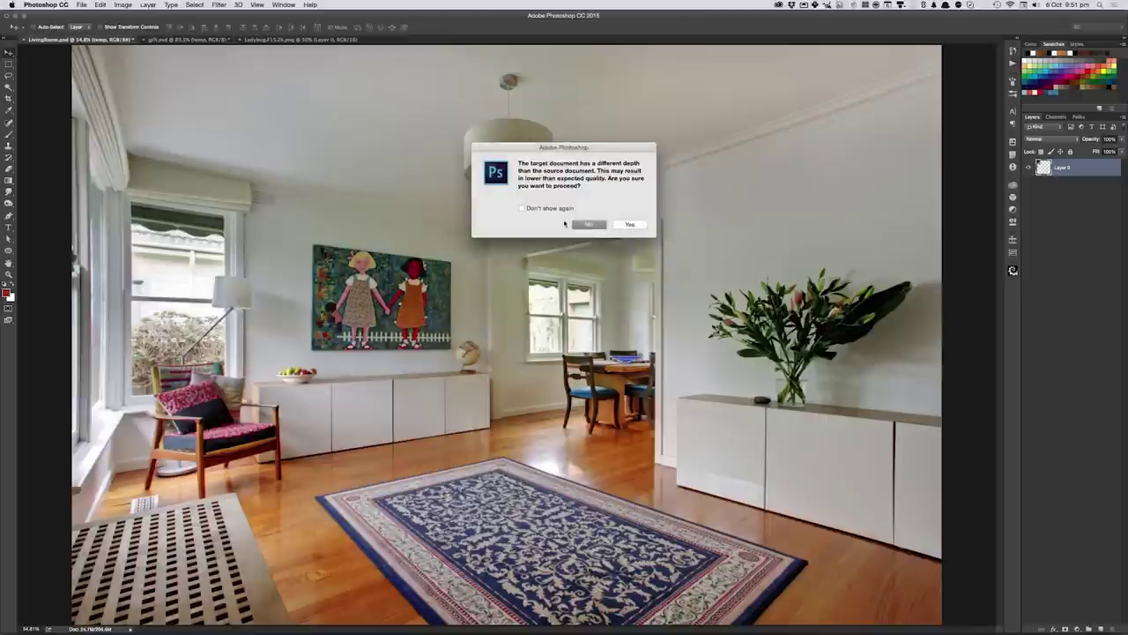
- Accept the bit-depth warning, set the ladybug on the rug, then delete it and return to Safari
click(521, 208)
click(627, 225)
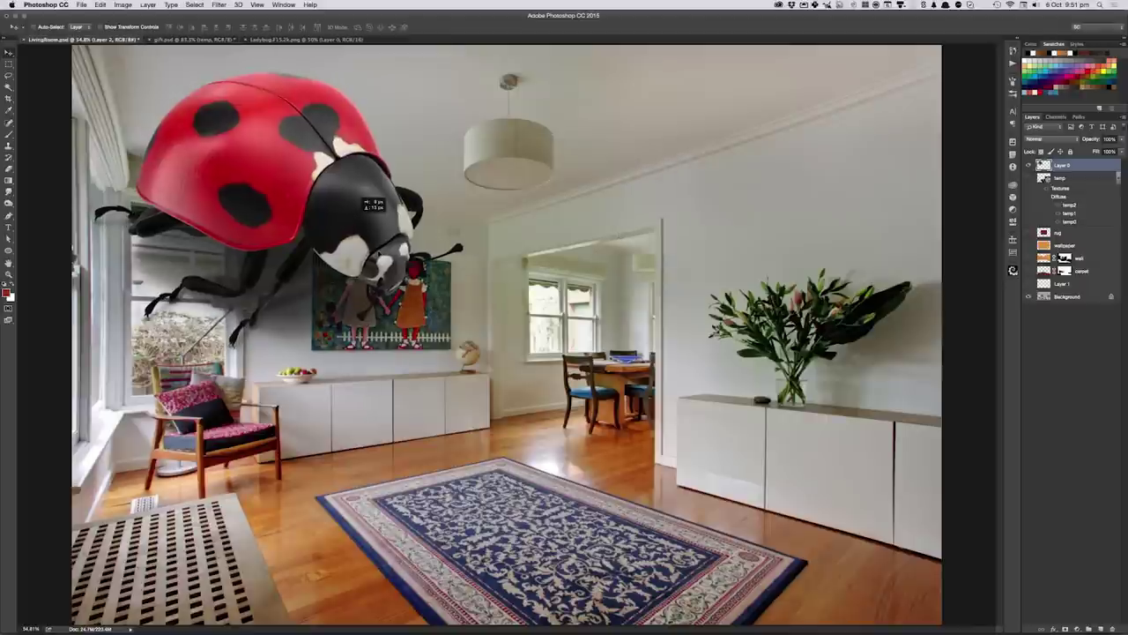
drag(346, 211, 593, 502)
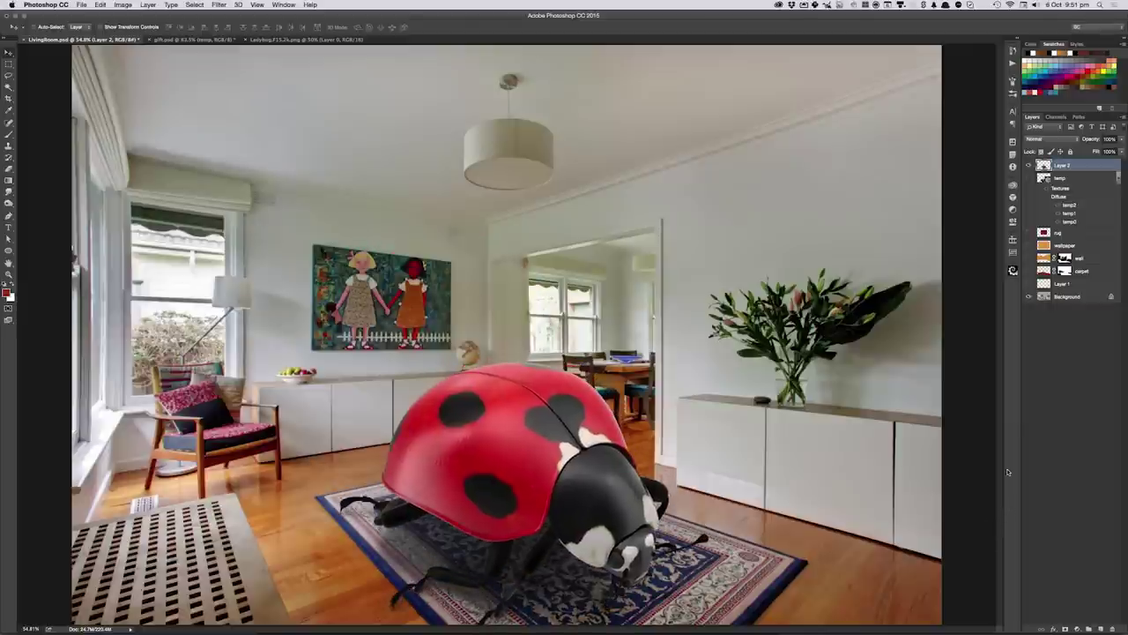
key(Delete)
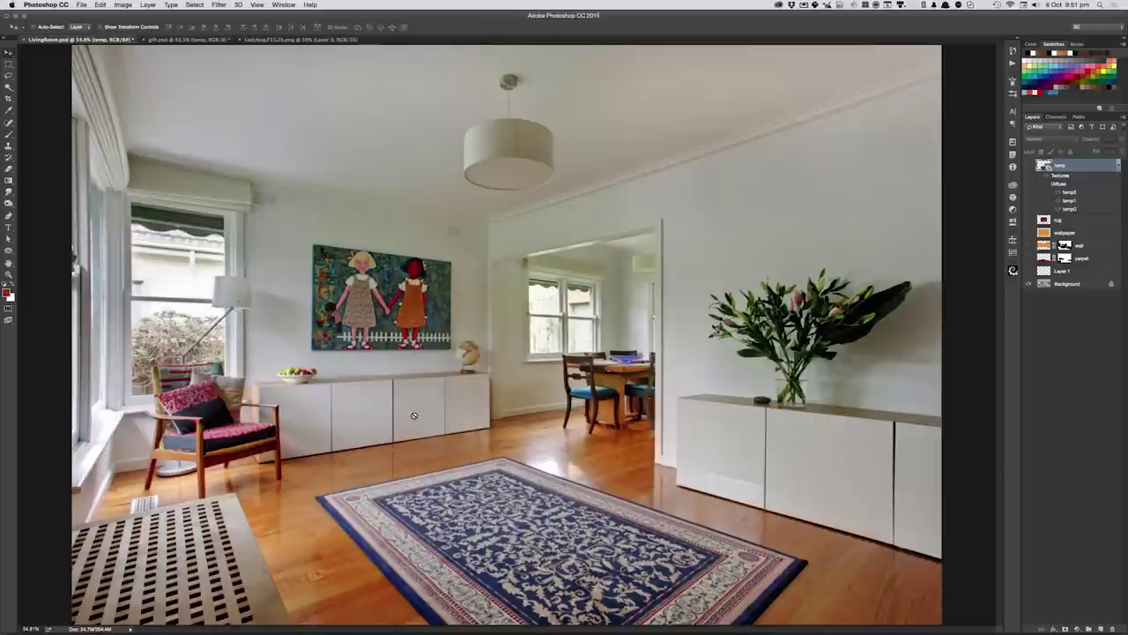
key(super+Tab)
- Add the Ladybug object to Photoshop from its PixelSquid page, then return to Photoshop
click(445, 317)
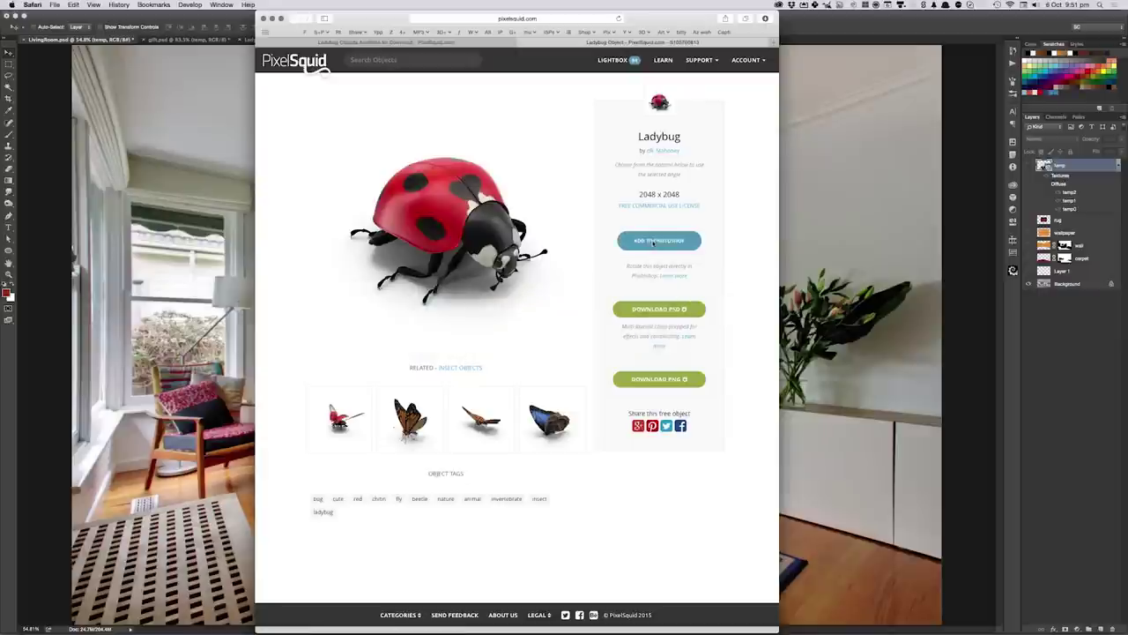
click(655, 241)
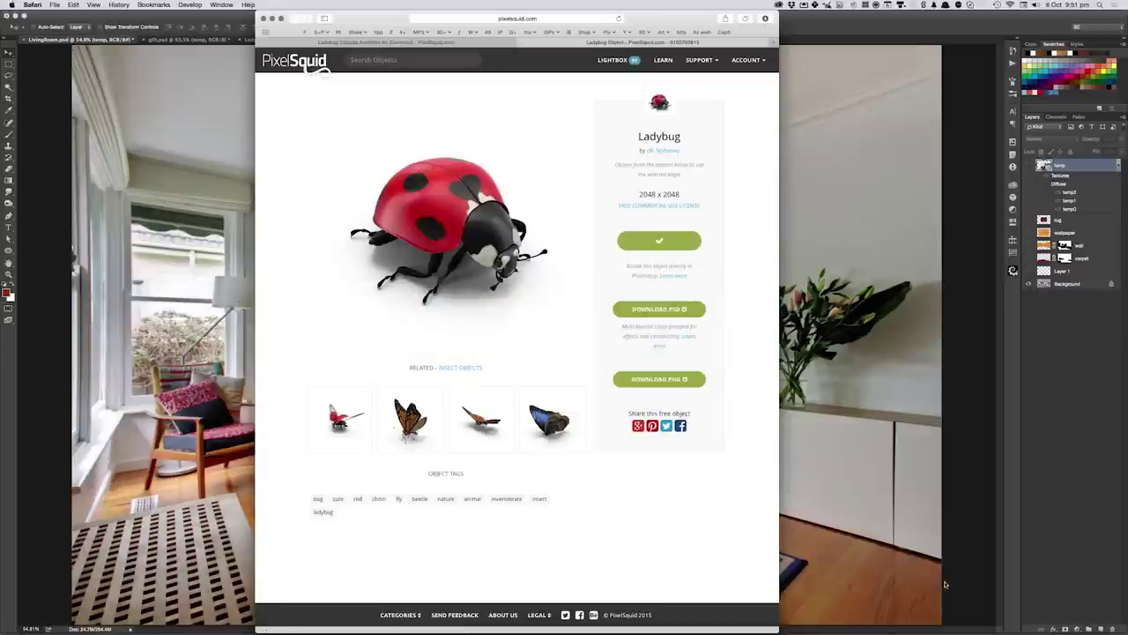
click(842, 317)
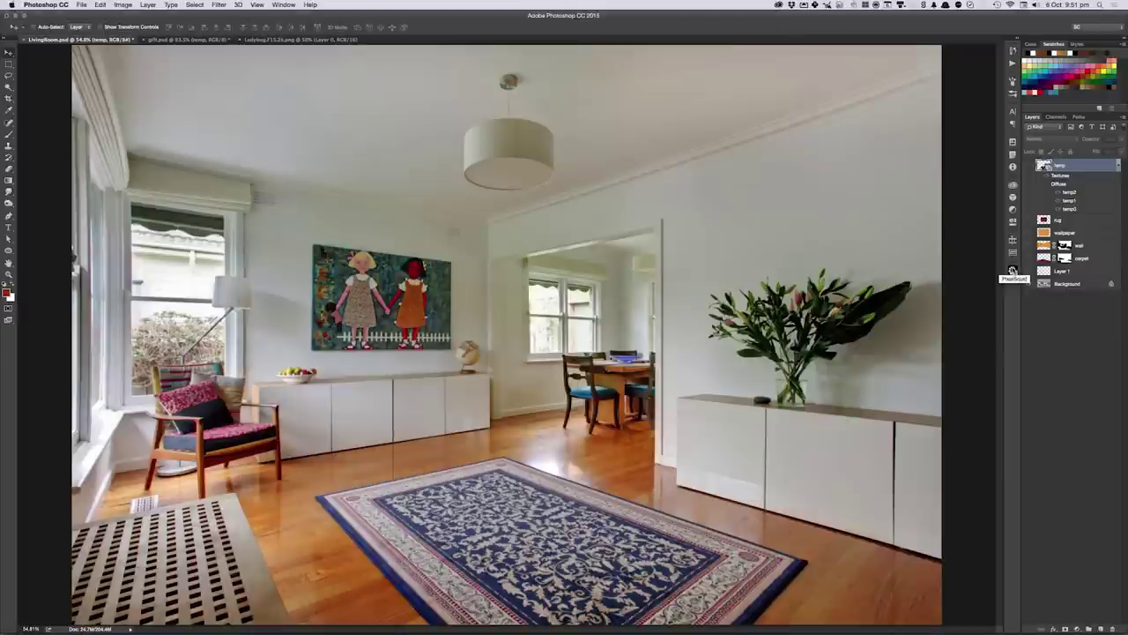
- Refresh the PixelSquid panel, add the ladybug and drag it down onto the blue rug
click(1013, 270)
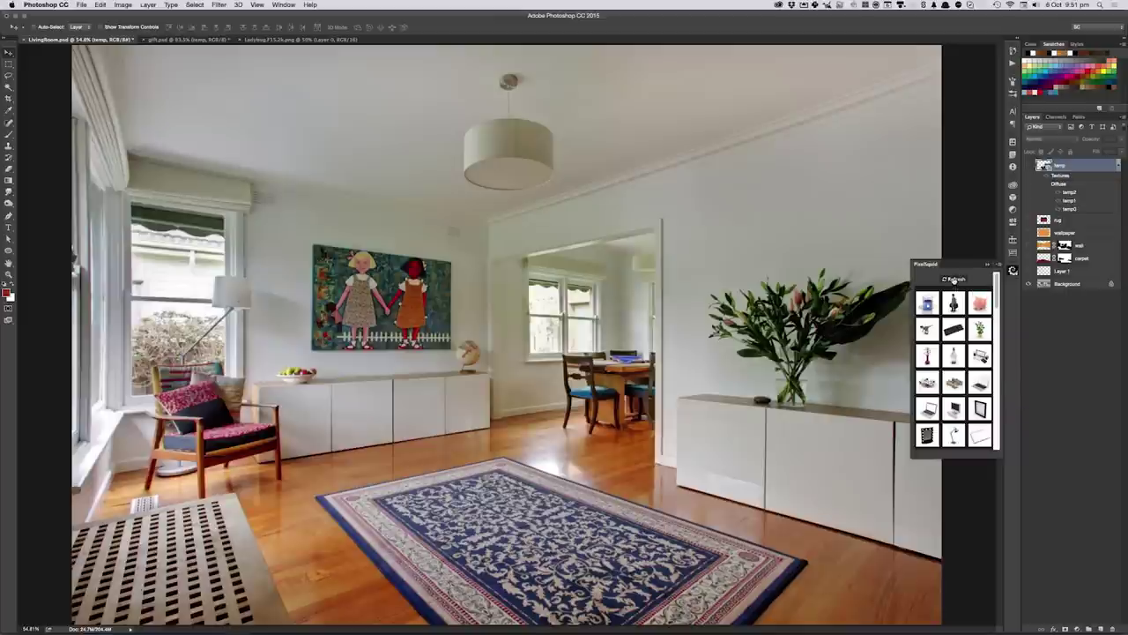
click(955, 279)
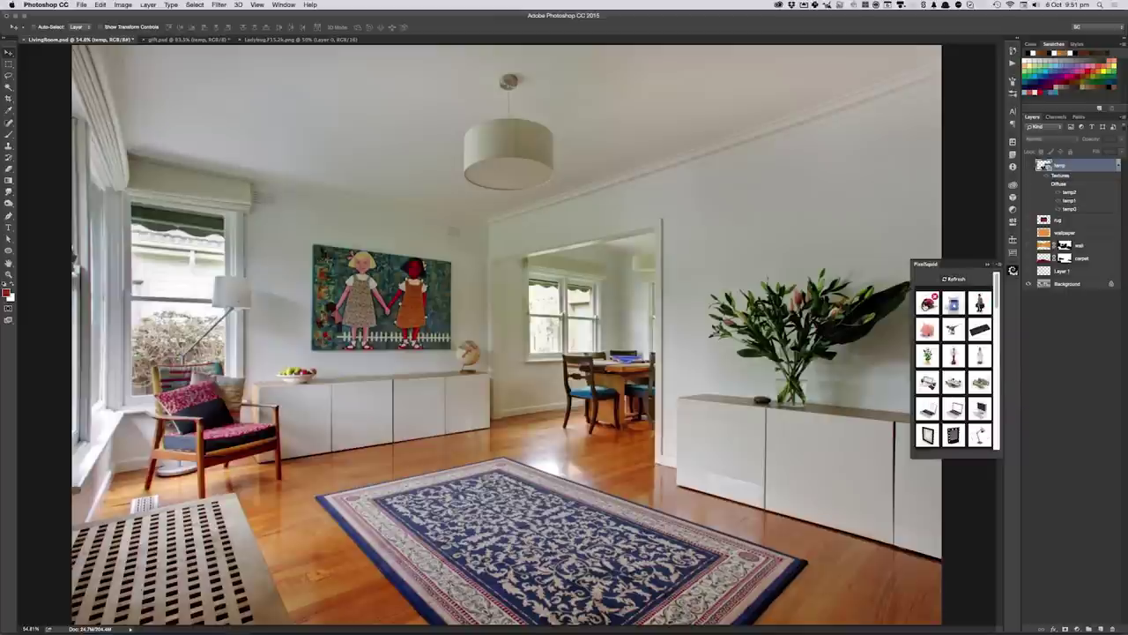
click(927, 305)
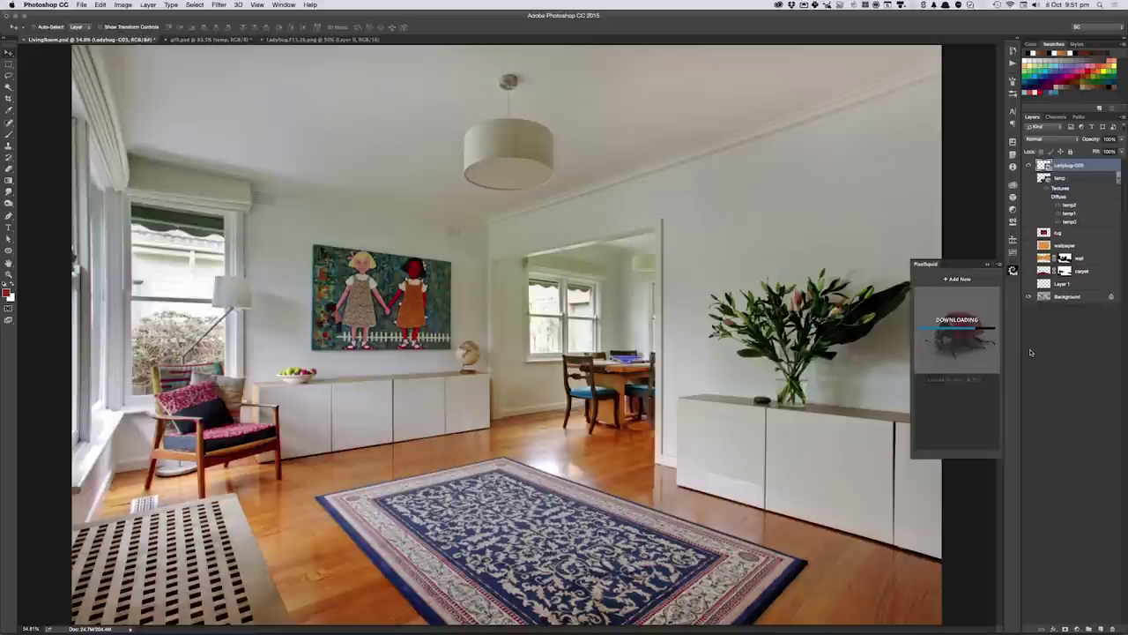
drag(571, 336, 557, 416)
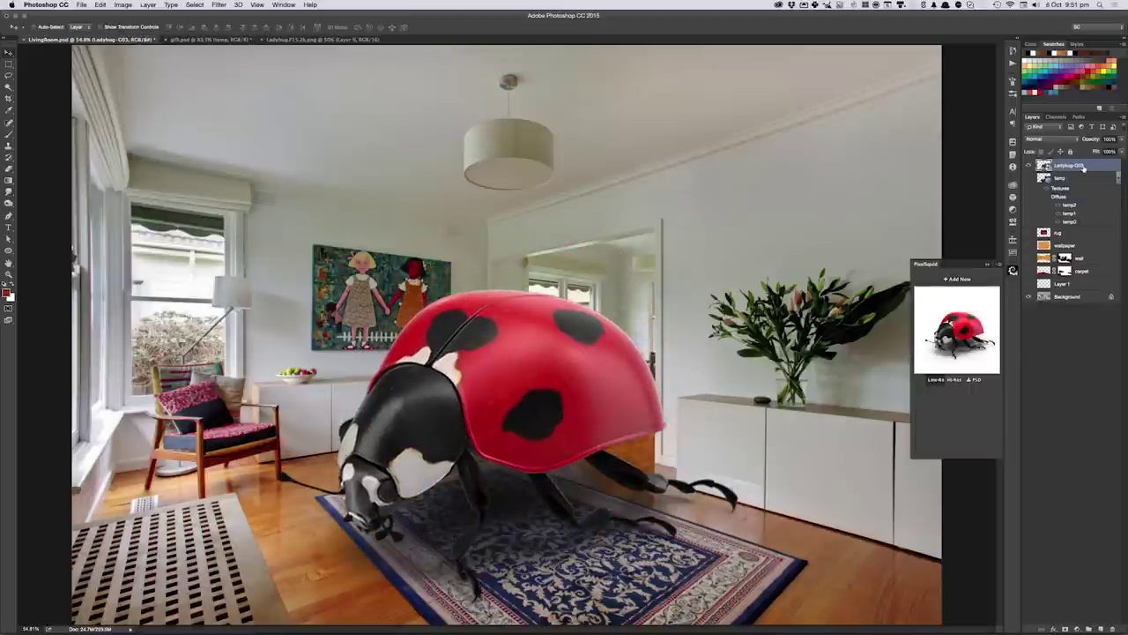
key(ctrl+t)
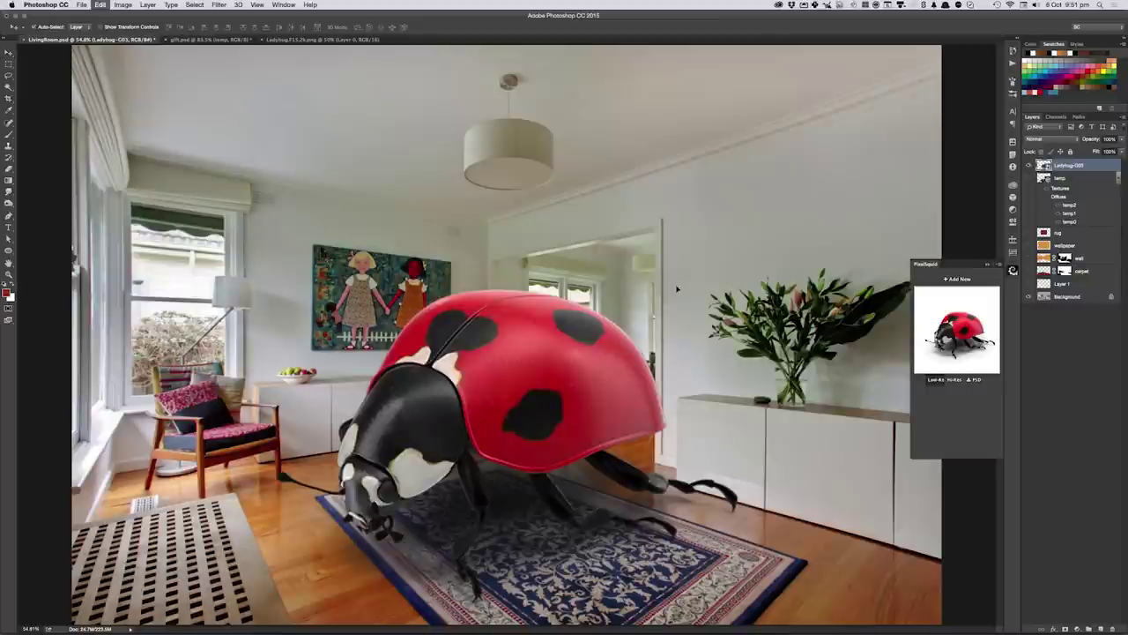
- Shrink and tilt the ladybug, spin it to a new angle, and move it onto the blue rug
mouse_move(784, 115)
mouse_down()
mouse_move(712, 212)
mouse_move(676, 287)
mouse_move(454, 436)
mouse_move(348, 416)
mouse_move(397, 412)
mouse_up()
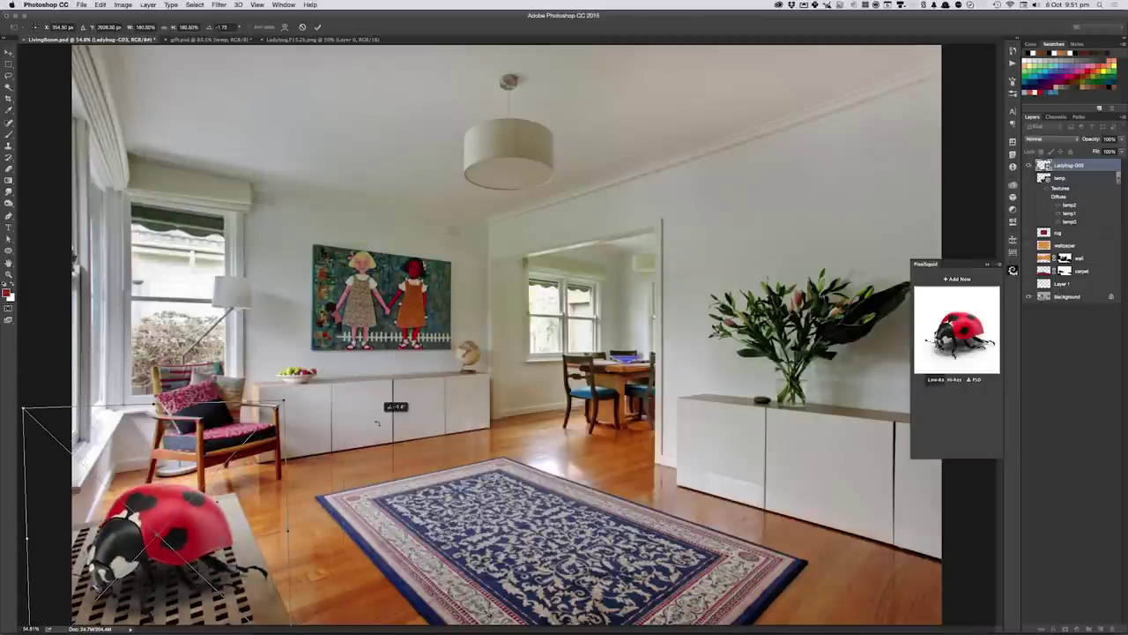
drag(234, 520, 350, 438)
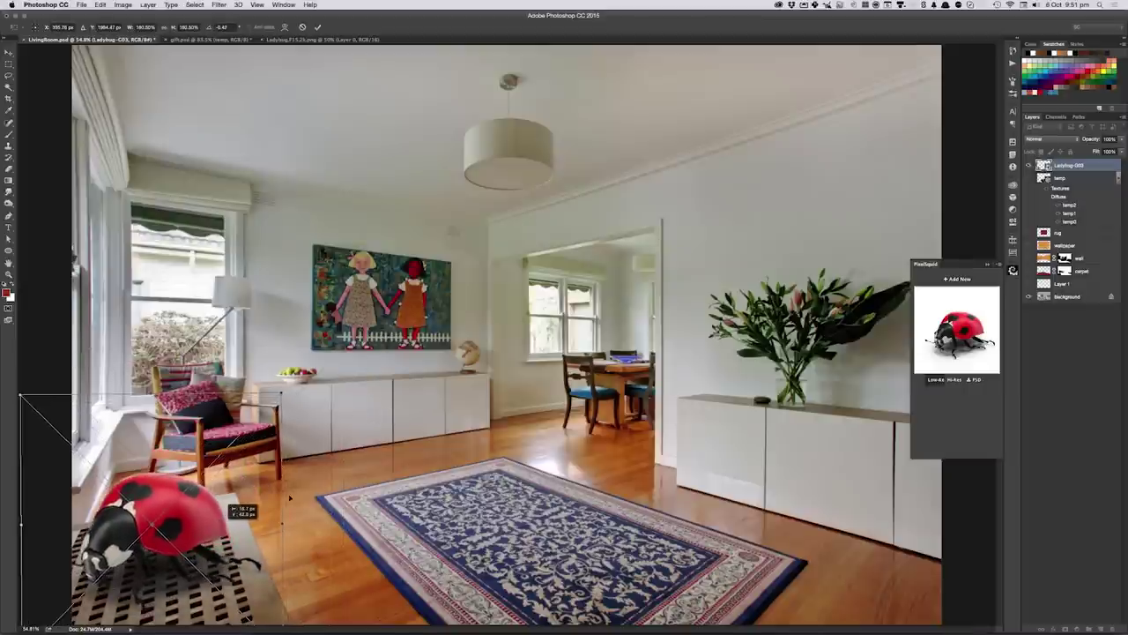
key(Return)
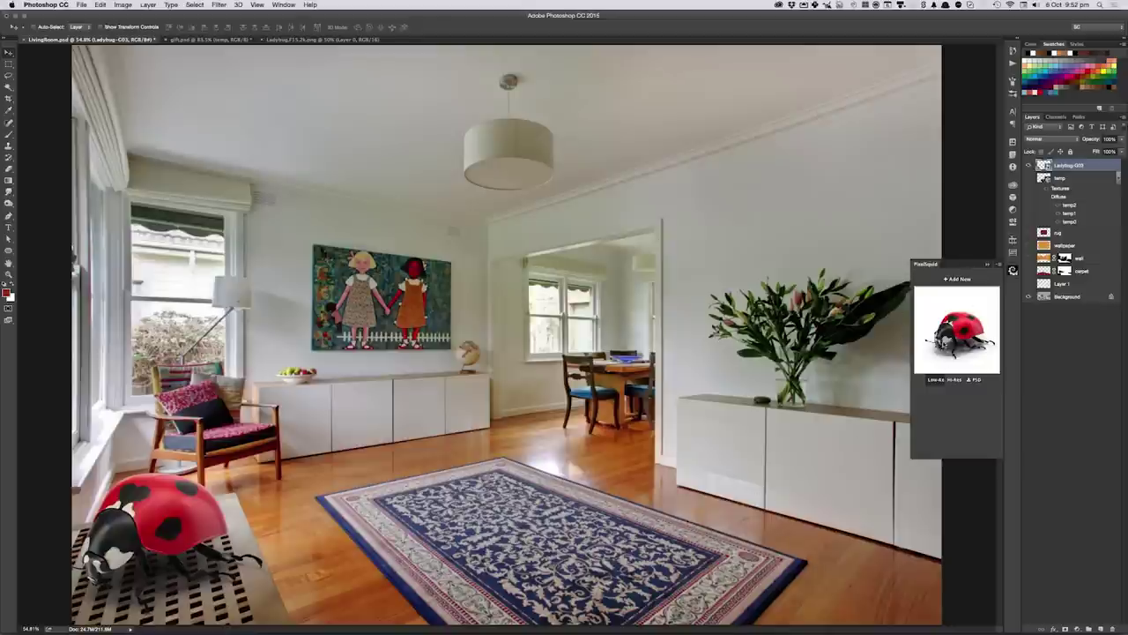
drag(943, 344, 961, 343)
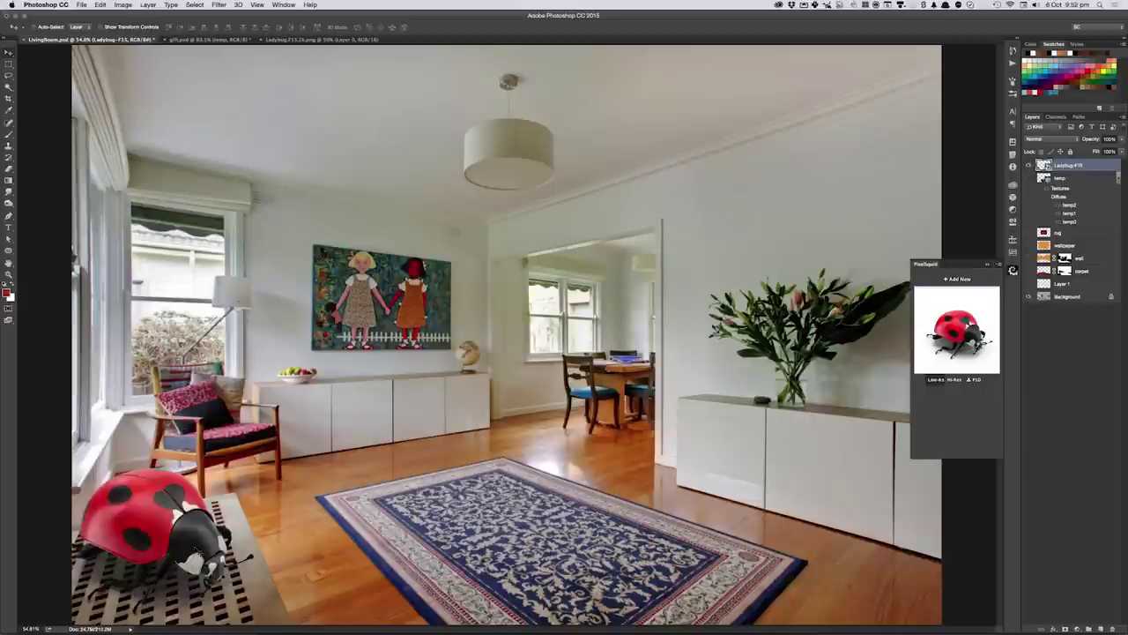
drag(206, 534, 540, 508)
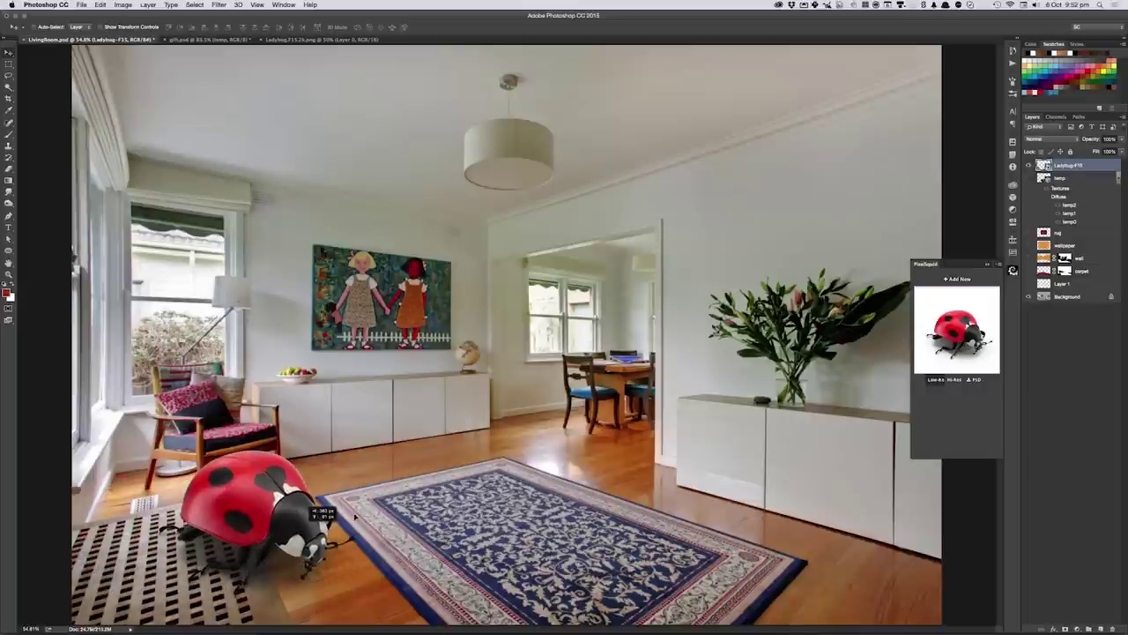
- Enlarge the ladybug, turn it to a new viewing angle, and nudge it into place on the rug
key(ctrl+t)
drag(641, 345, 673, 302)
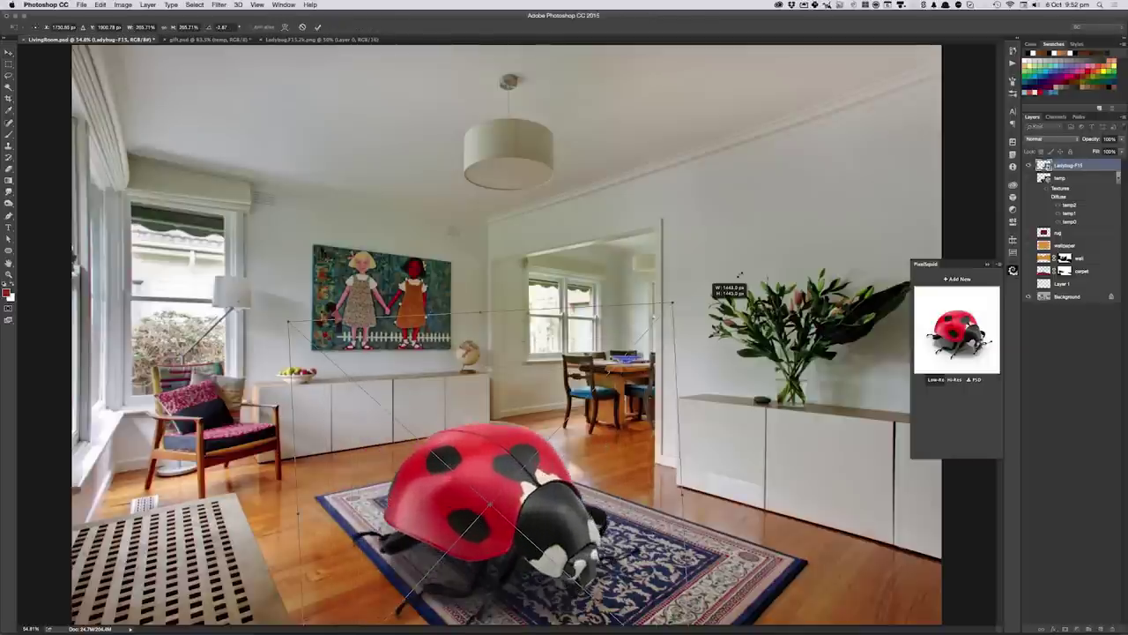
drag(740, 275, 818, 204)
drag(607, 499, 592, 460)
key(Return)
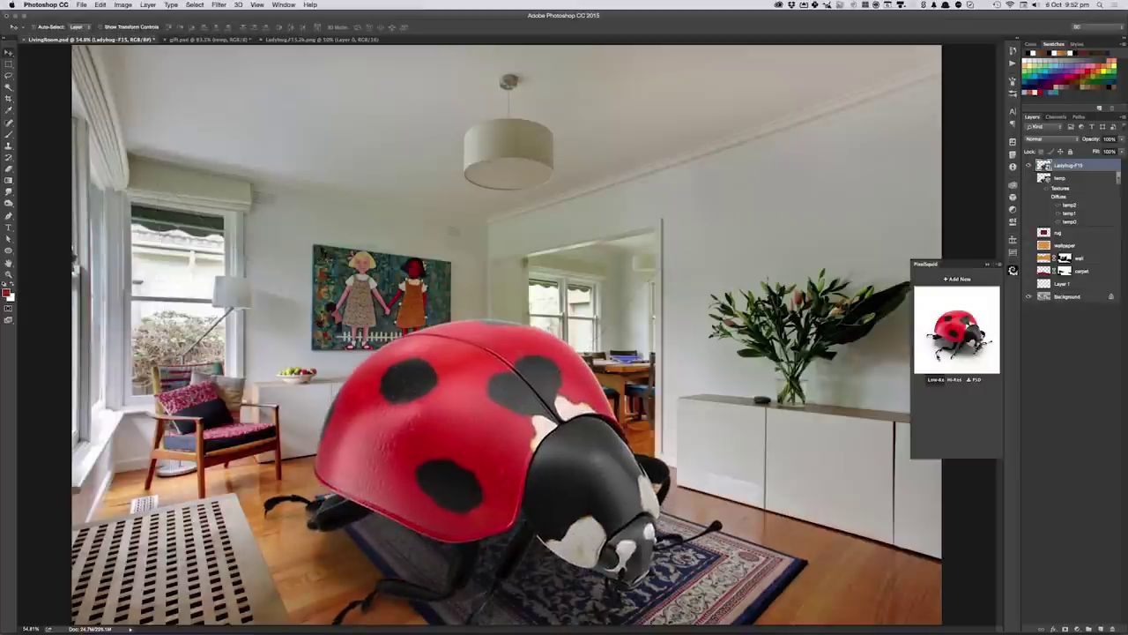
drag(950, 346, 955, 347)
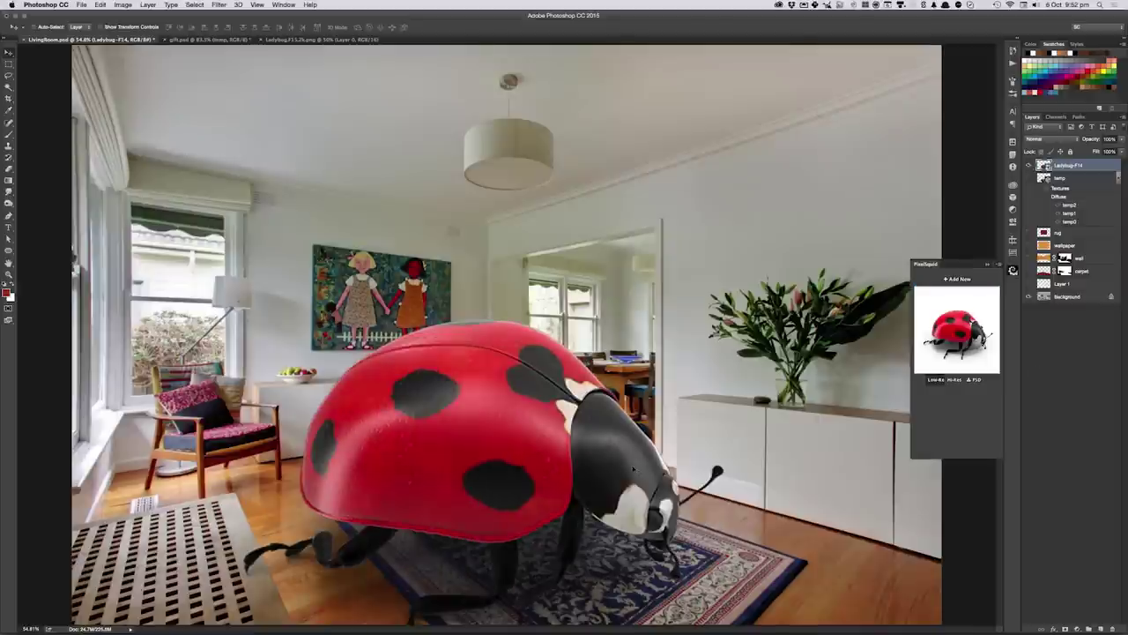
drag(633, 467, 670, 483)
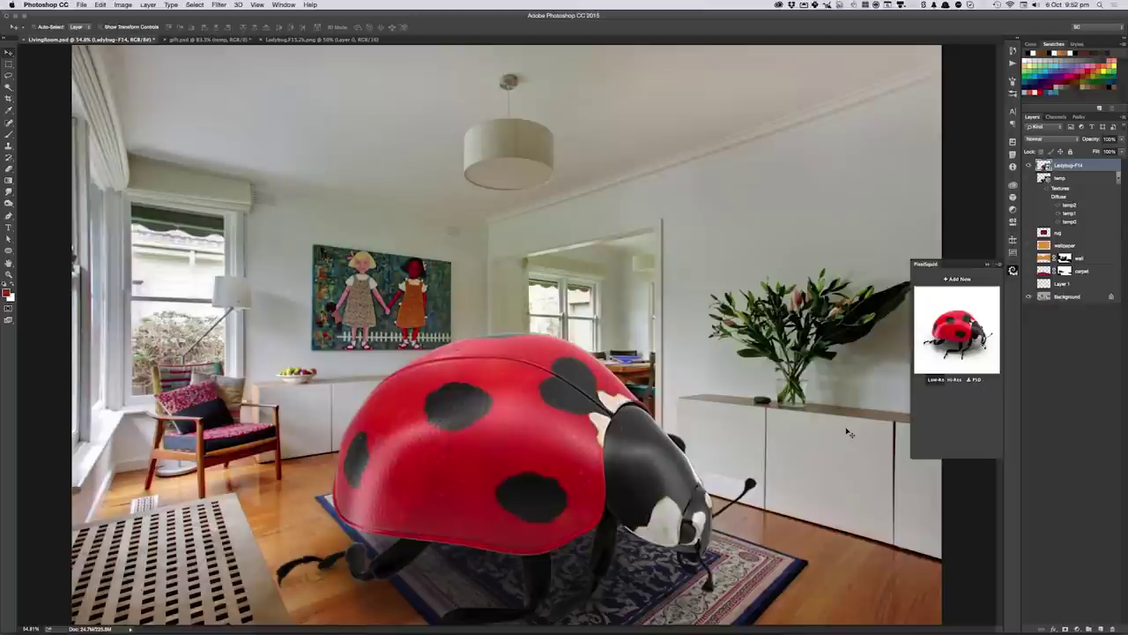
- Shrink the ladybug slightly with Free Transform and reposition it on the blue rug
key(ctrl+t)
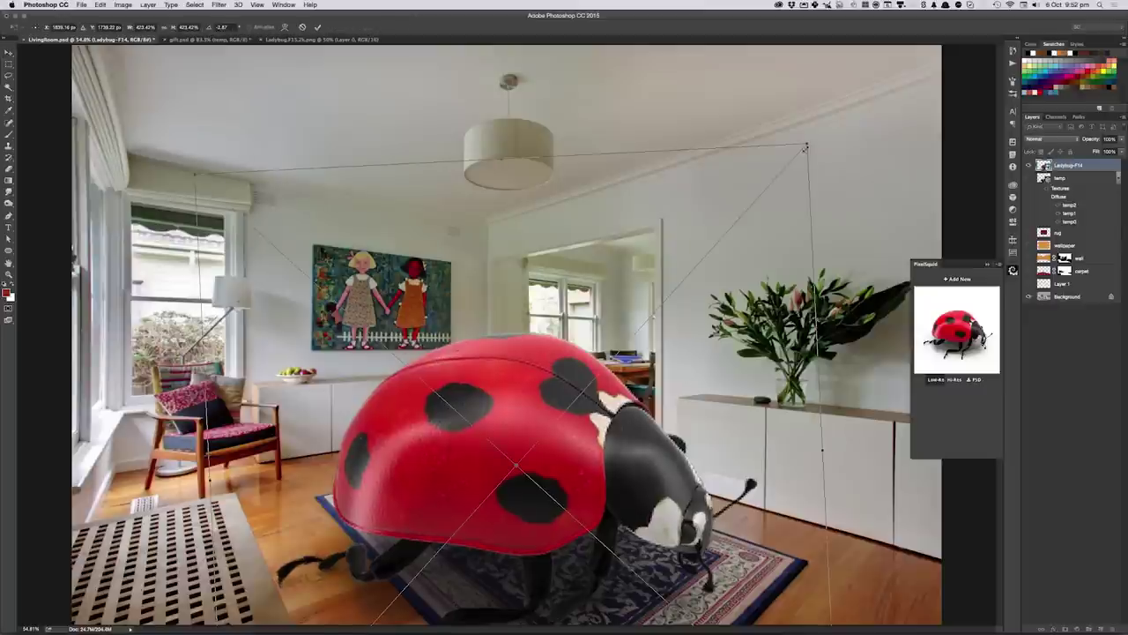
drag(805, 148, 777, 188)
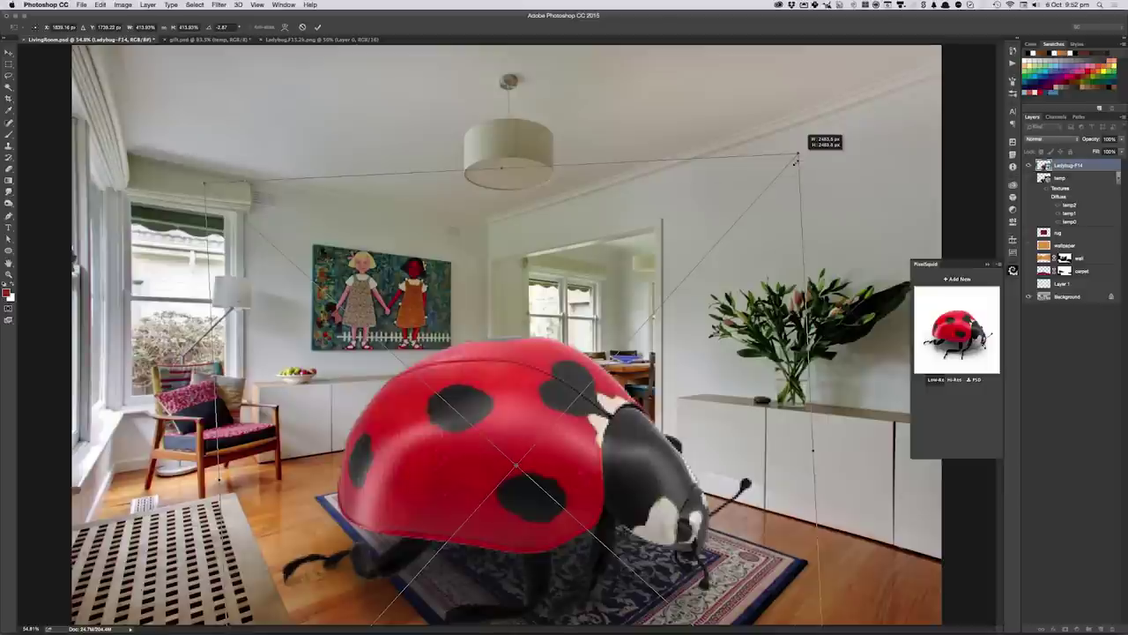
key(Return)
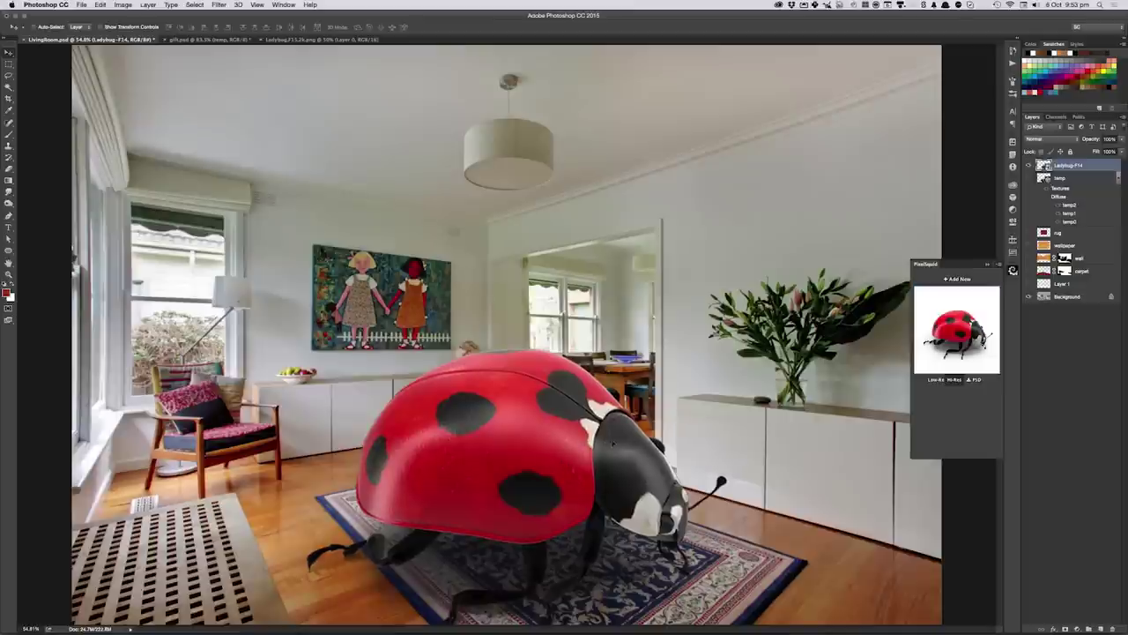
drag(629, 464, 599, 475)
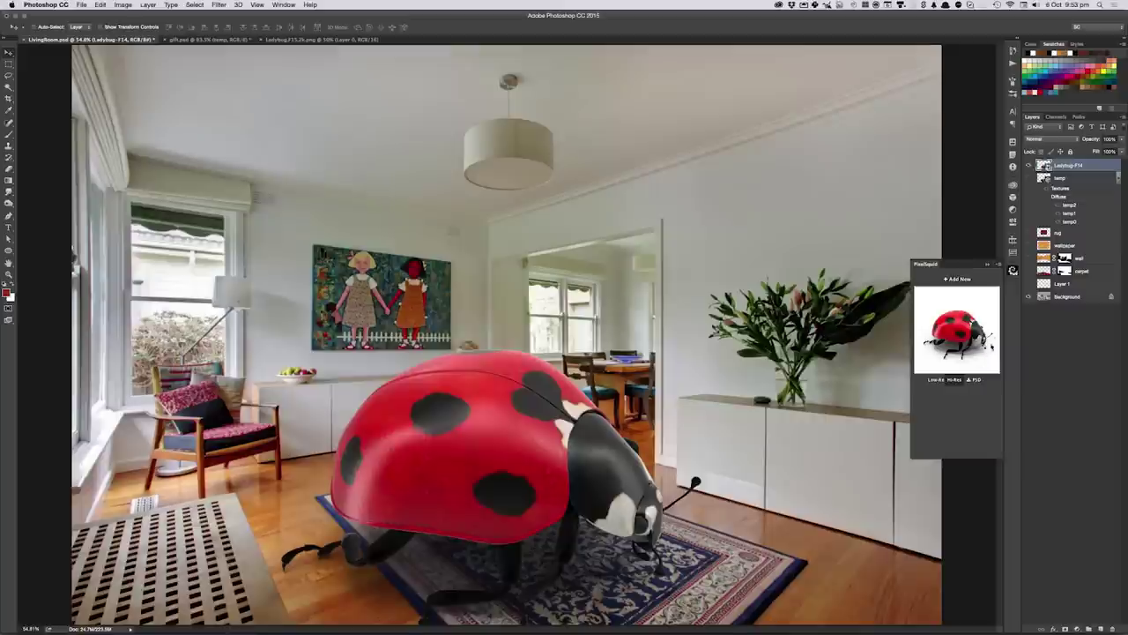
- Add the Small Tree in Planter from the PixelSquid library and move it to the lower left
click(959, 281)
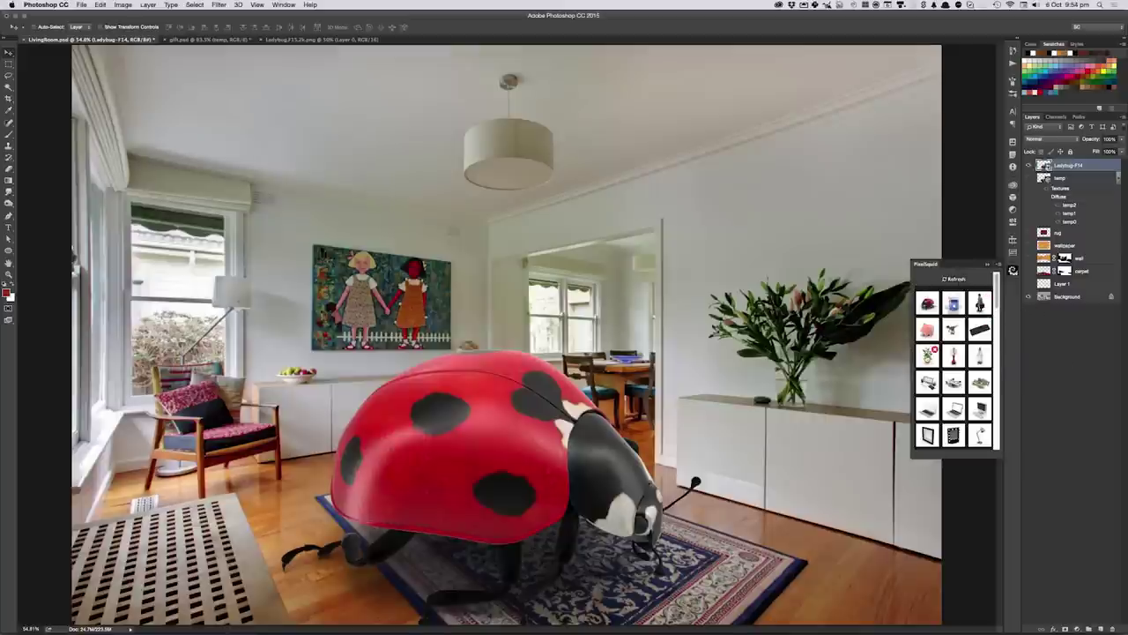
click(927, 357)
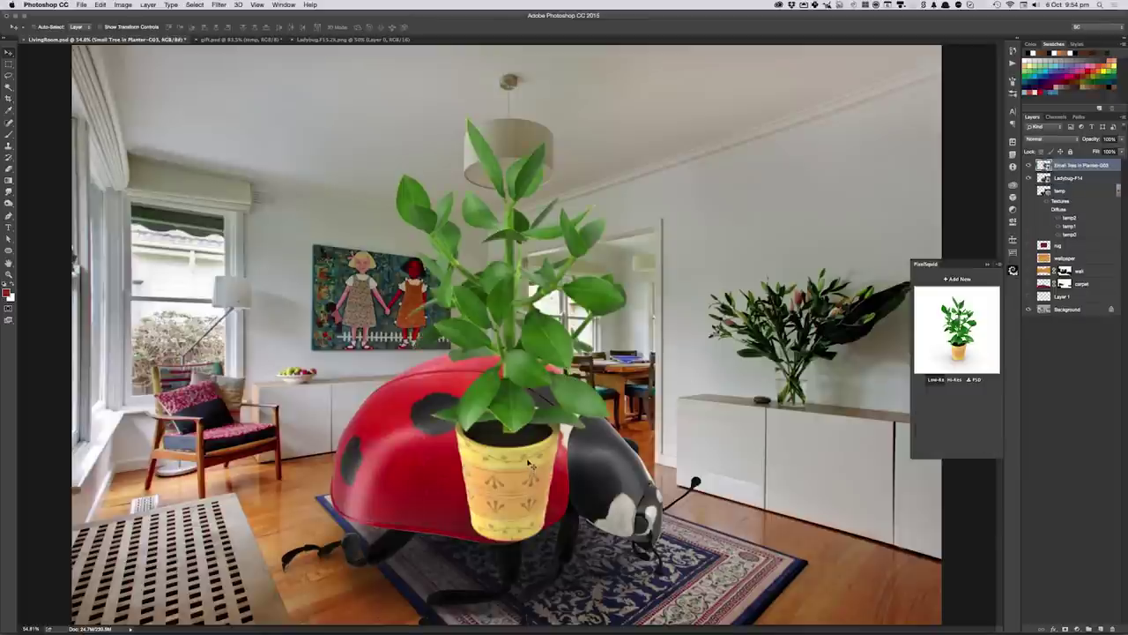
drag(524, 458, 219, 541)
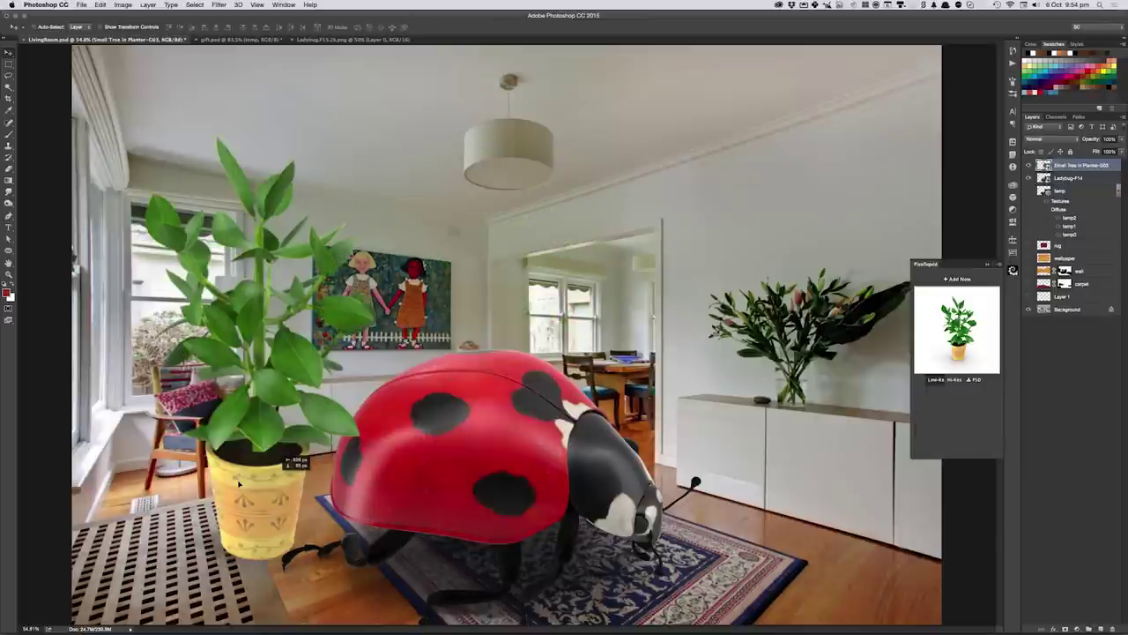
drag(219, 542, 227, 550)
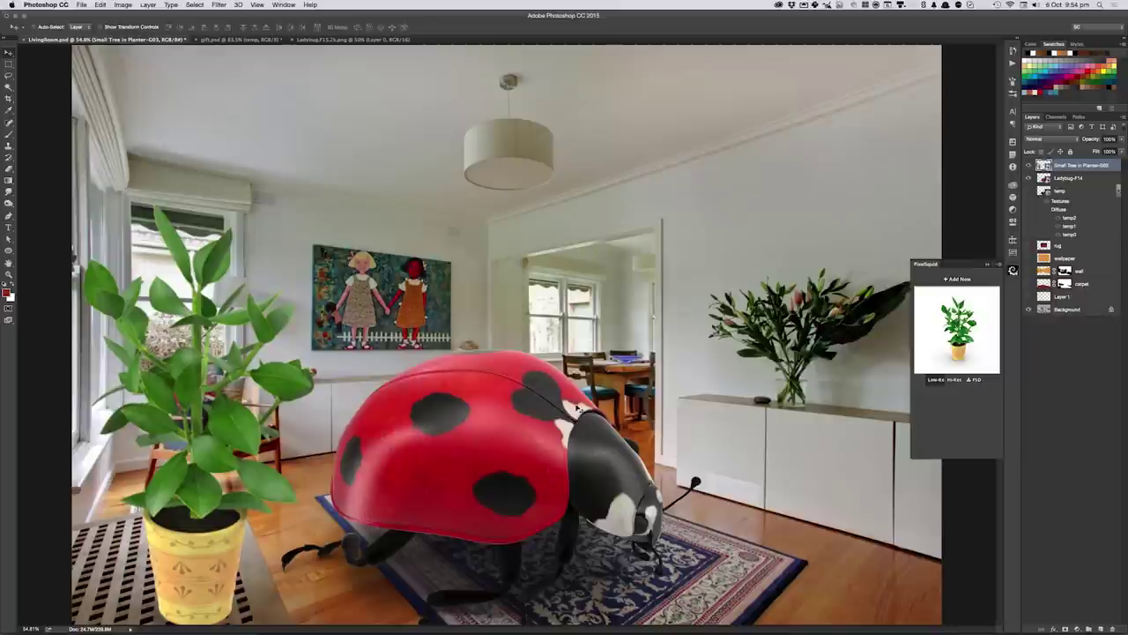
- Turn the plant to a new view angle, tilt it slightly, and fine-tune its position beside the chair
drag(963, 339, 967, 336)
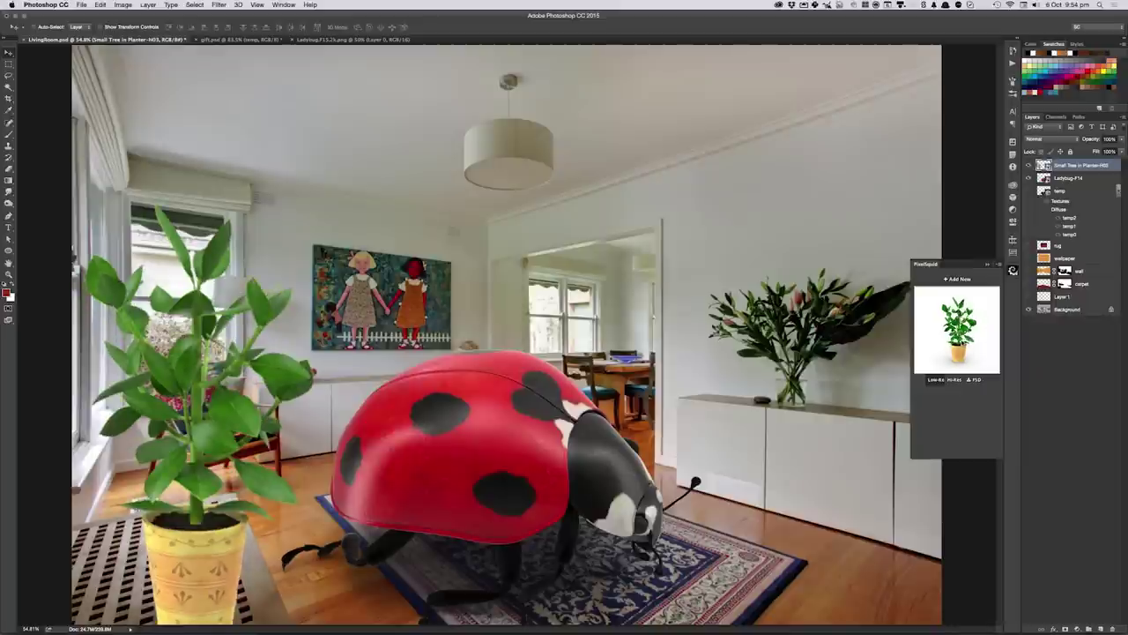
drag(960, 342, 958, 344)
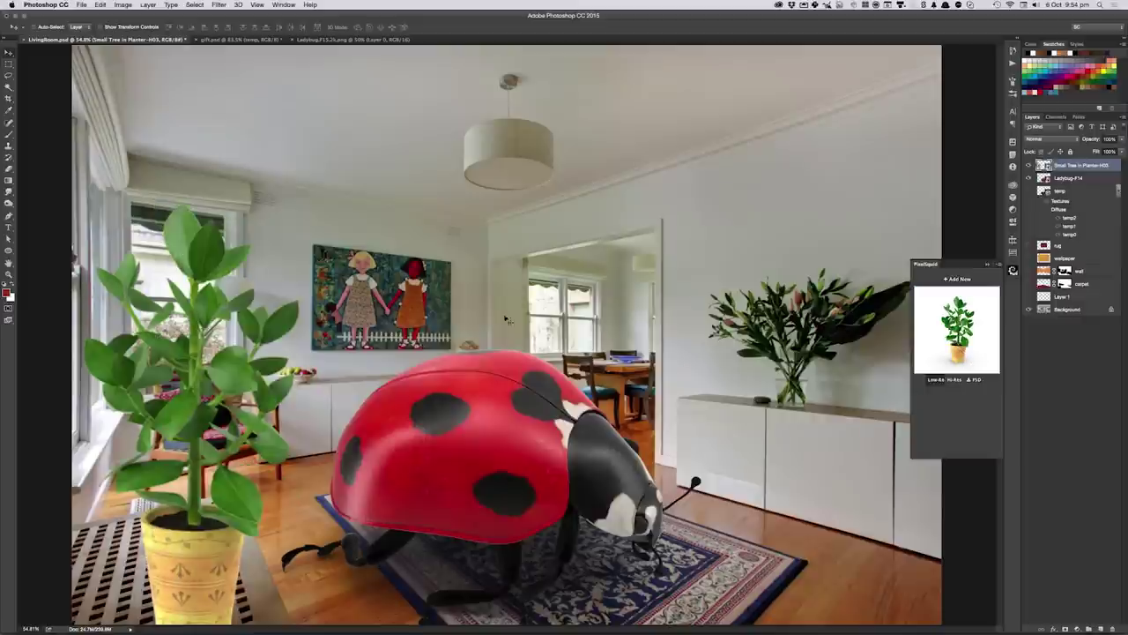
key(ctrl+t)
mouse_move(534, 217)
mouse_down()
mouse_move(515, 212)
mouse_move(542, 246)
mouse_up()
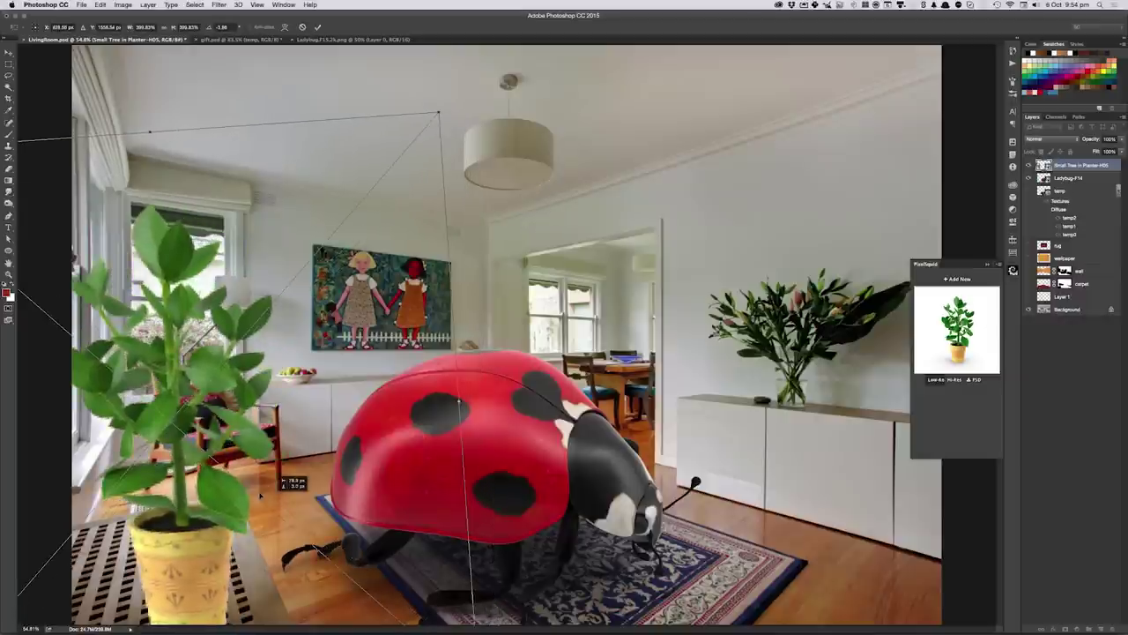
key(Return)
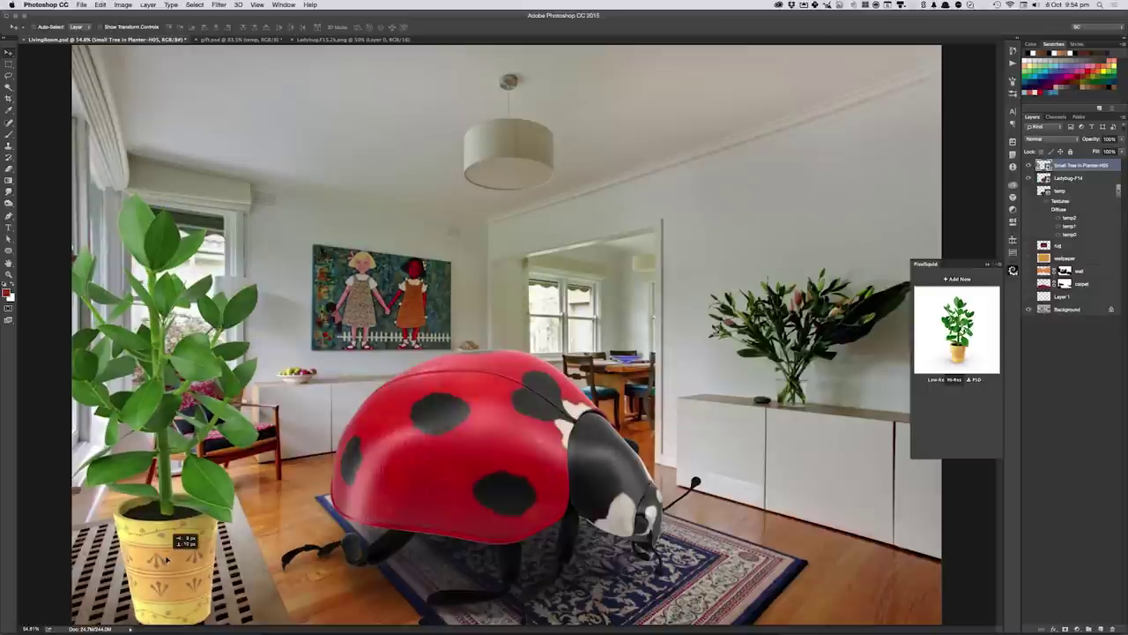
drag(163, 552, 164, 547)
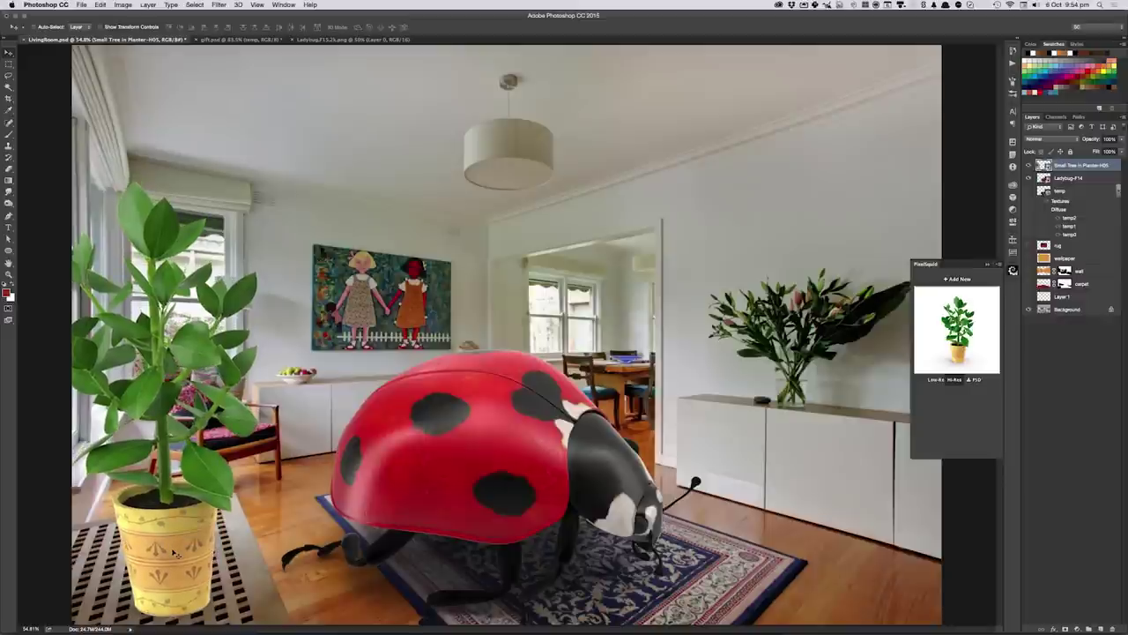
key(shift+Down)
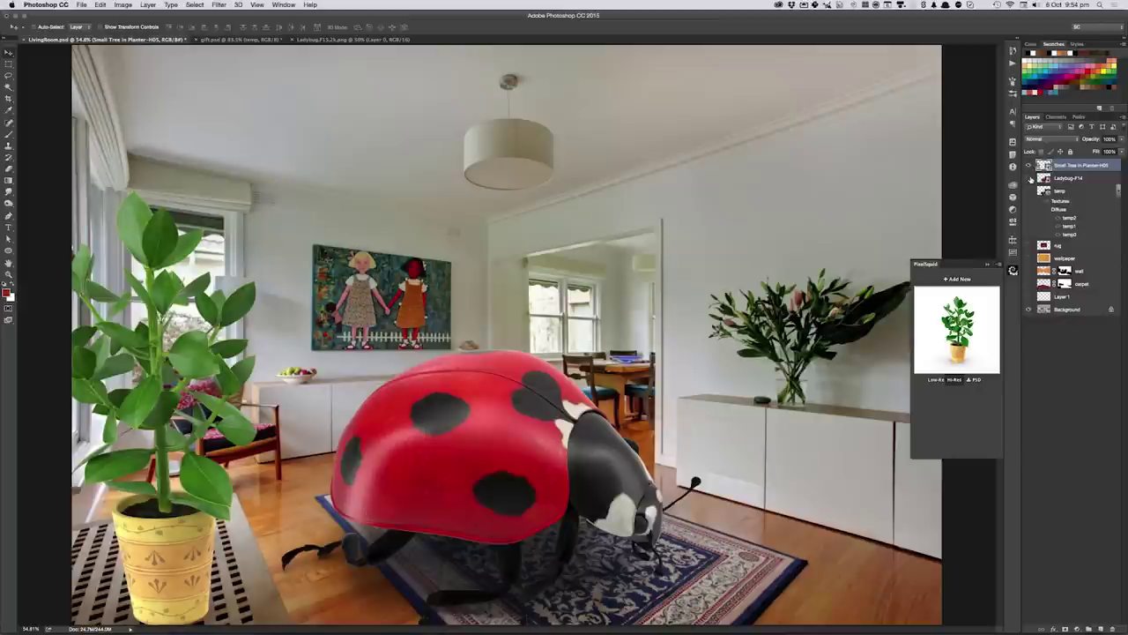
- Hide the ladybug and add the Toyota Prius from the PixelSquid library onto the floor by the rug
click(1028, 178)
click(957, 279)
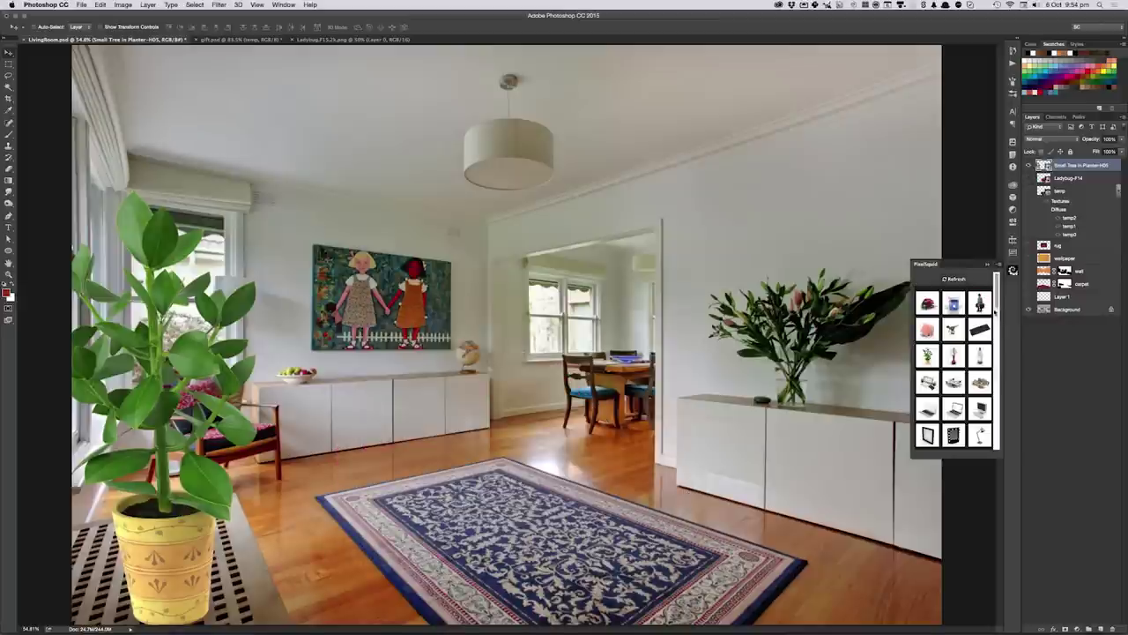
drag(996, 302, 997, 385)
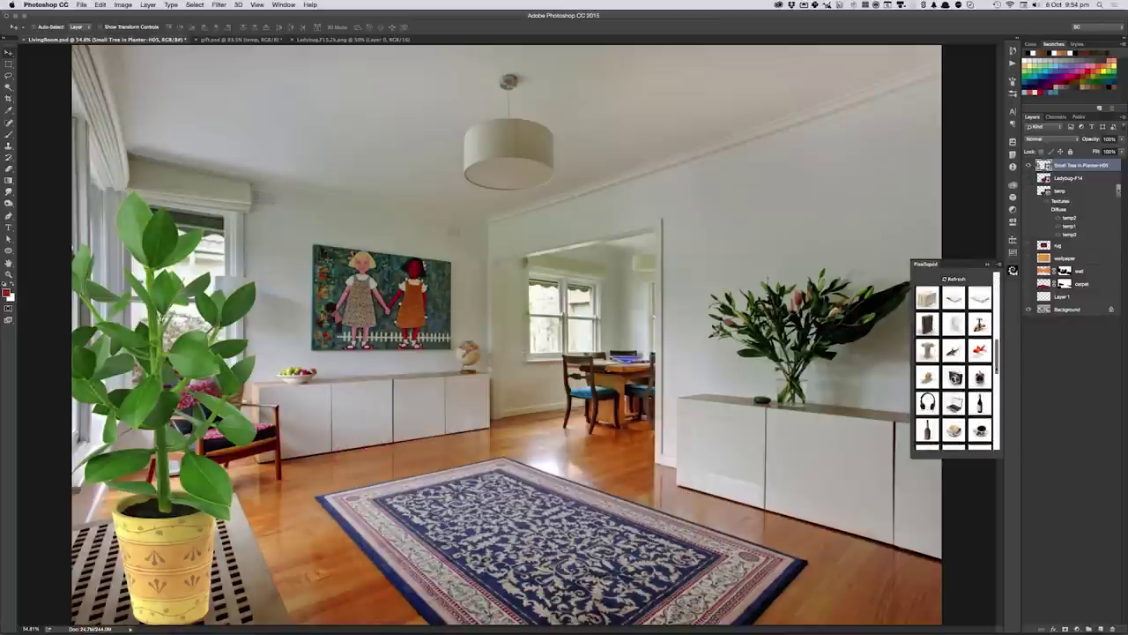
drag(1000, 388, 1000, 428)
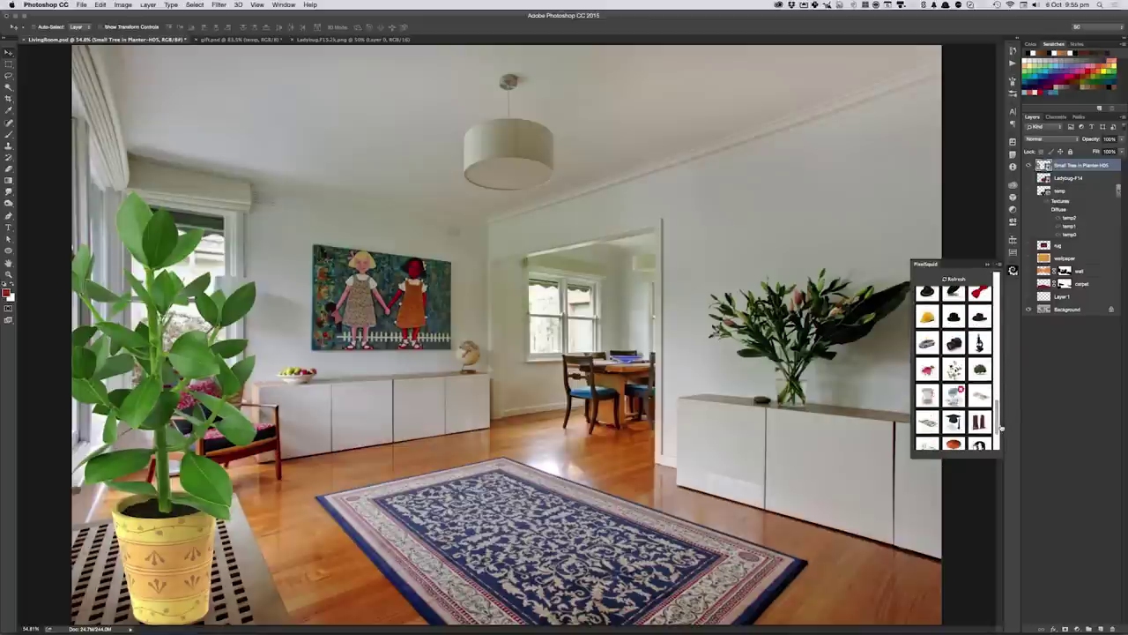
mouse_move(927, 343)
click(927, 343)
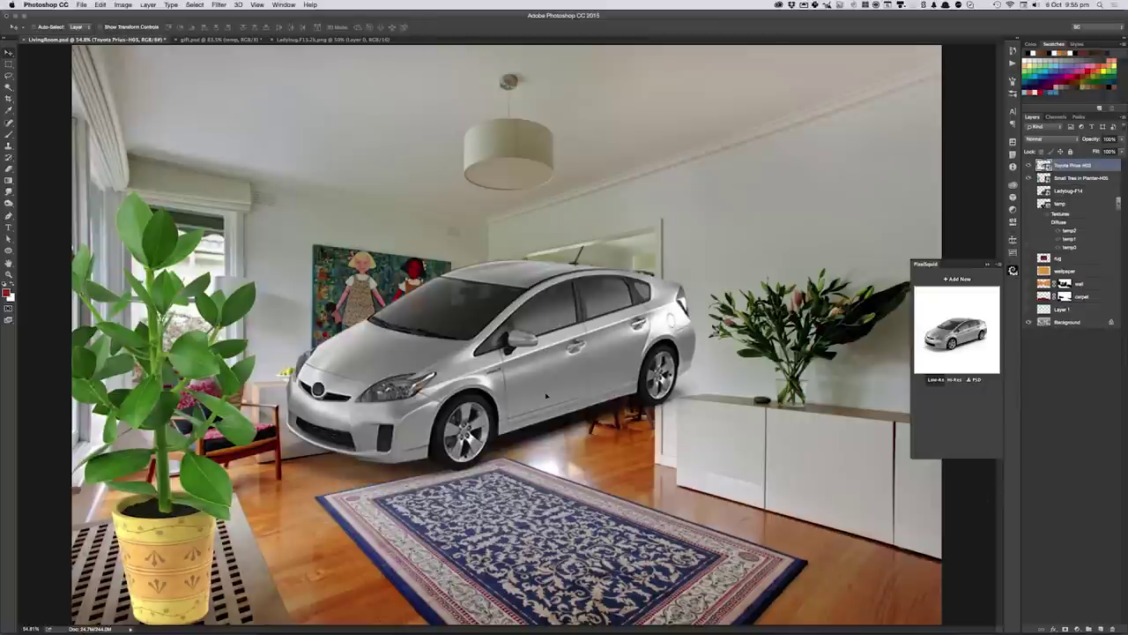
drag(546, 397, 521, 455)
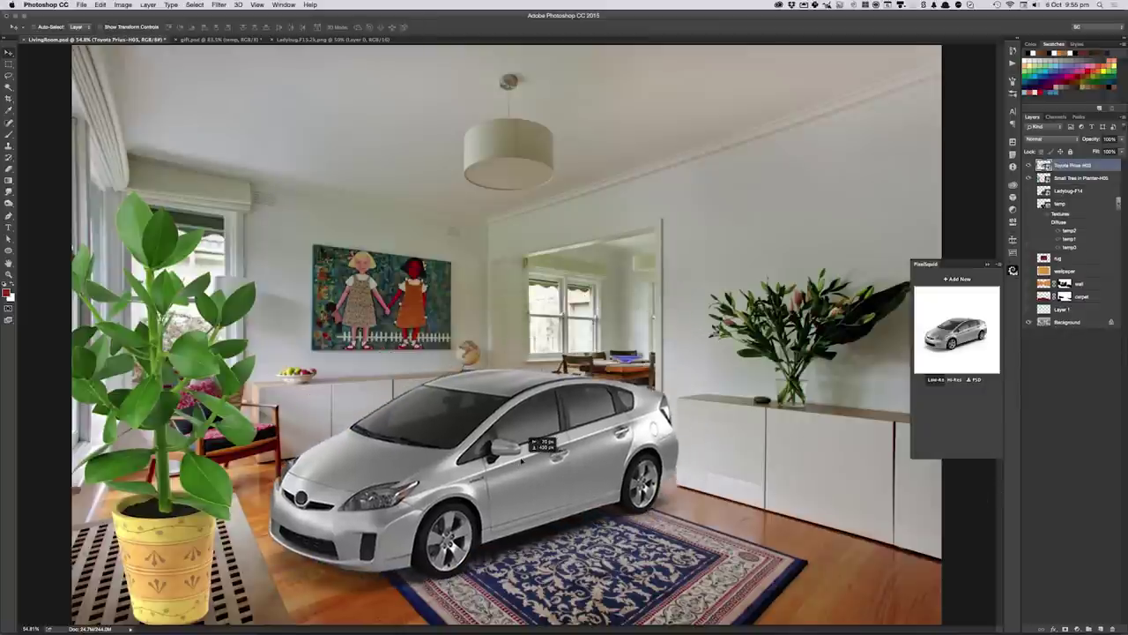
- Turn the car to a more side-on angle and enlarge it to cover more of the rug
drag(943, 340, 965, 351)
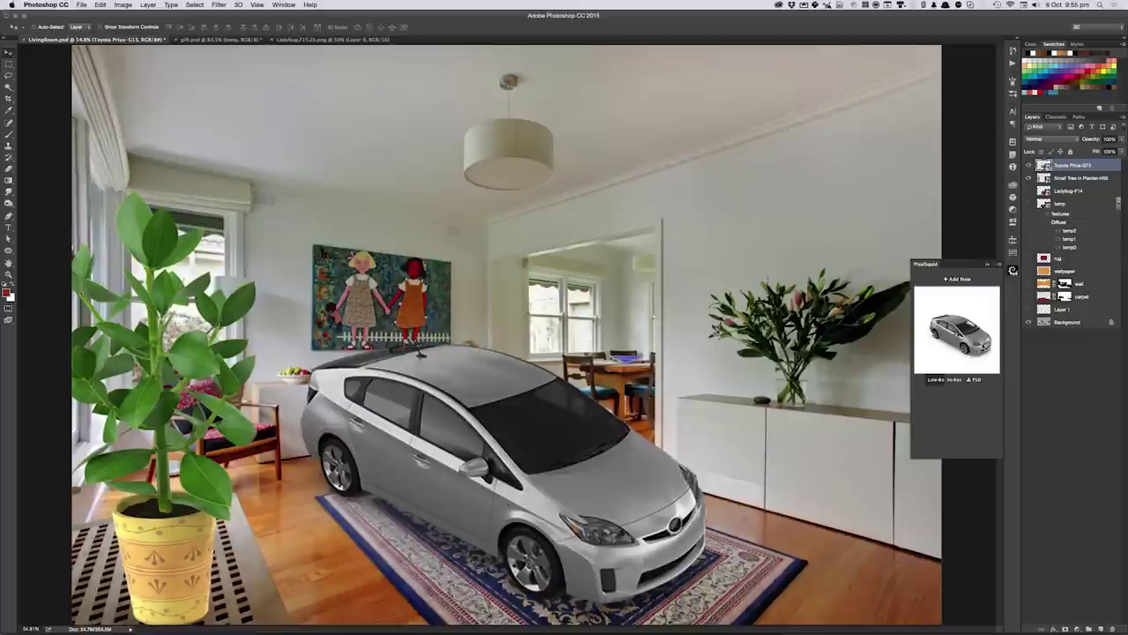
drag(959, 339, 983, 348)
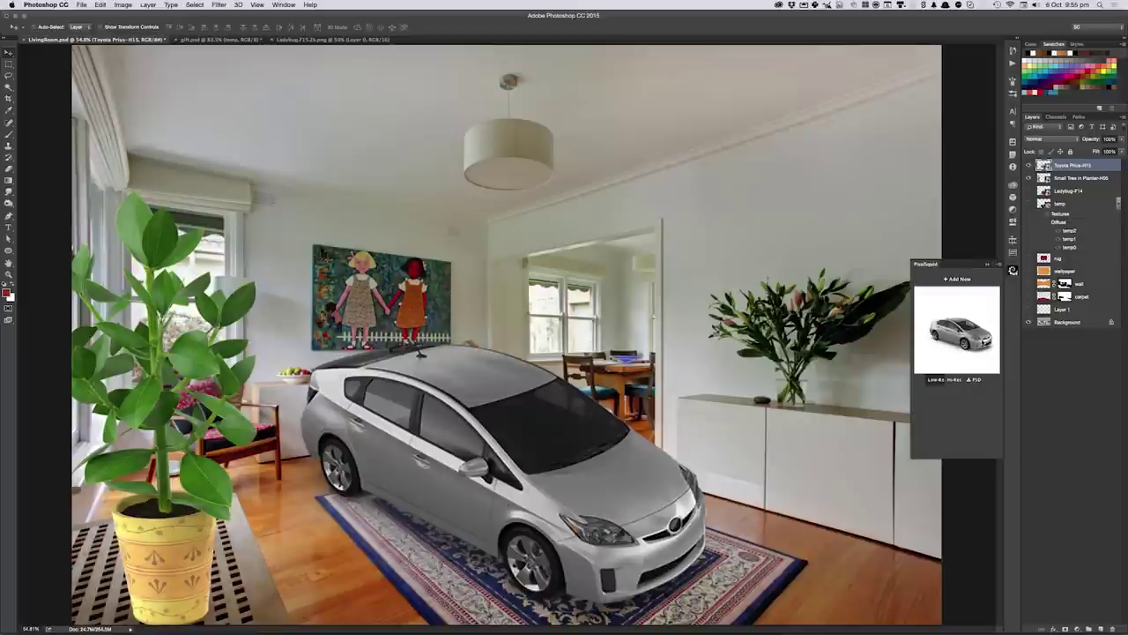
key(ctrl+t)
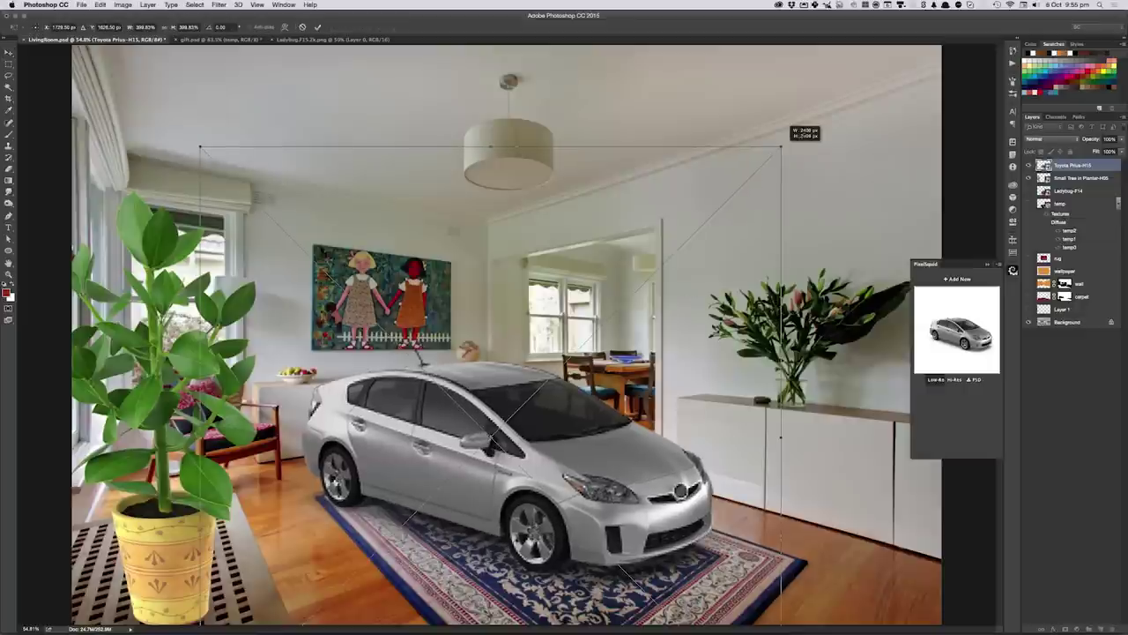
drag(781, 148, 862, 66)
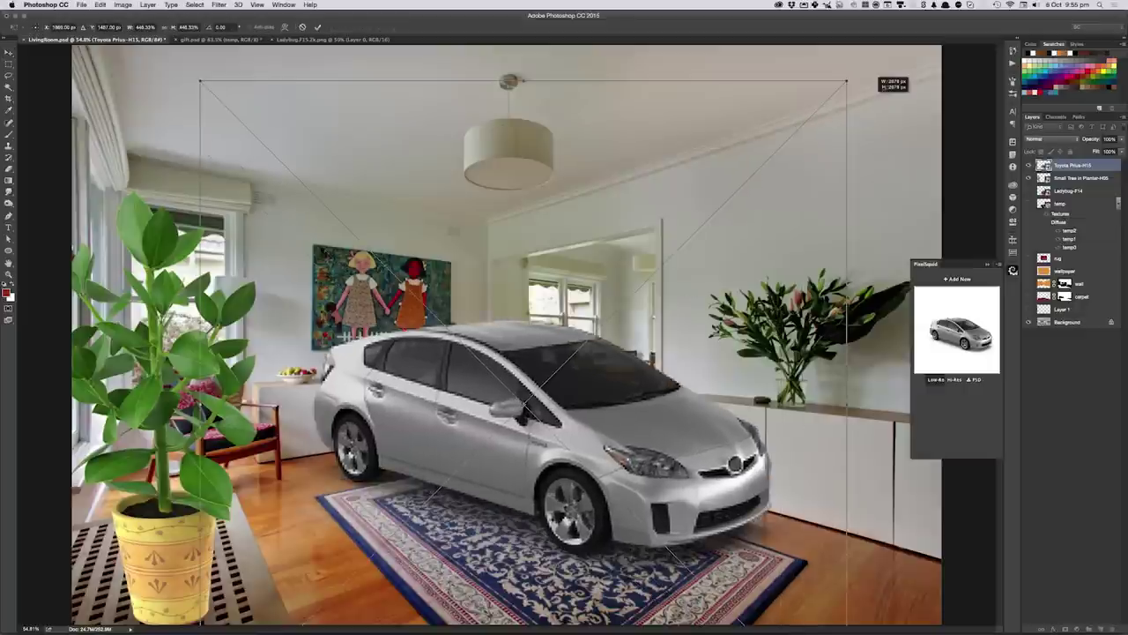
key(Return)
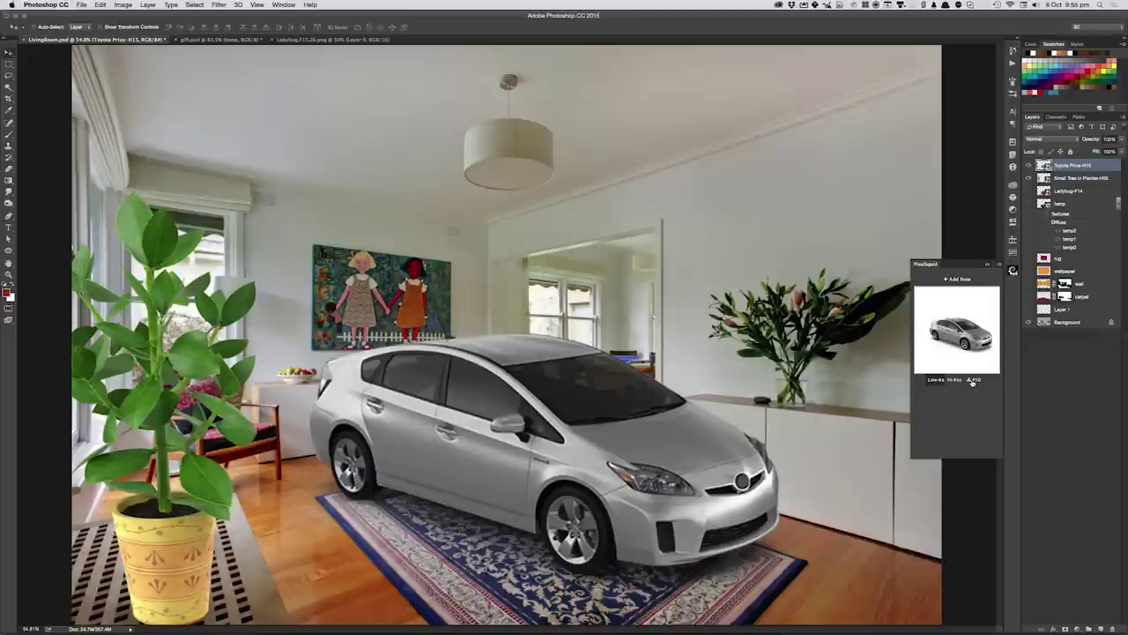
- Save LivingRoom.psd and replace the flat Prius with its layered PixelSquid PSD version
click(975, 380)
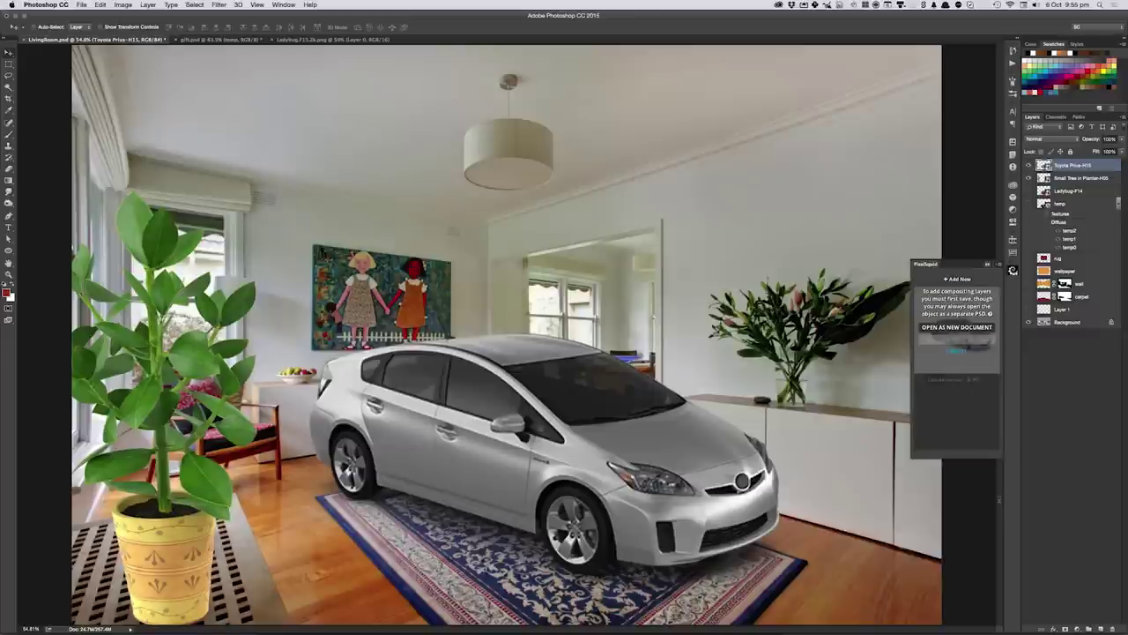
click(958, 356)
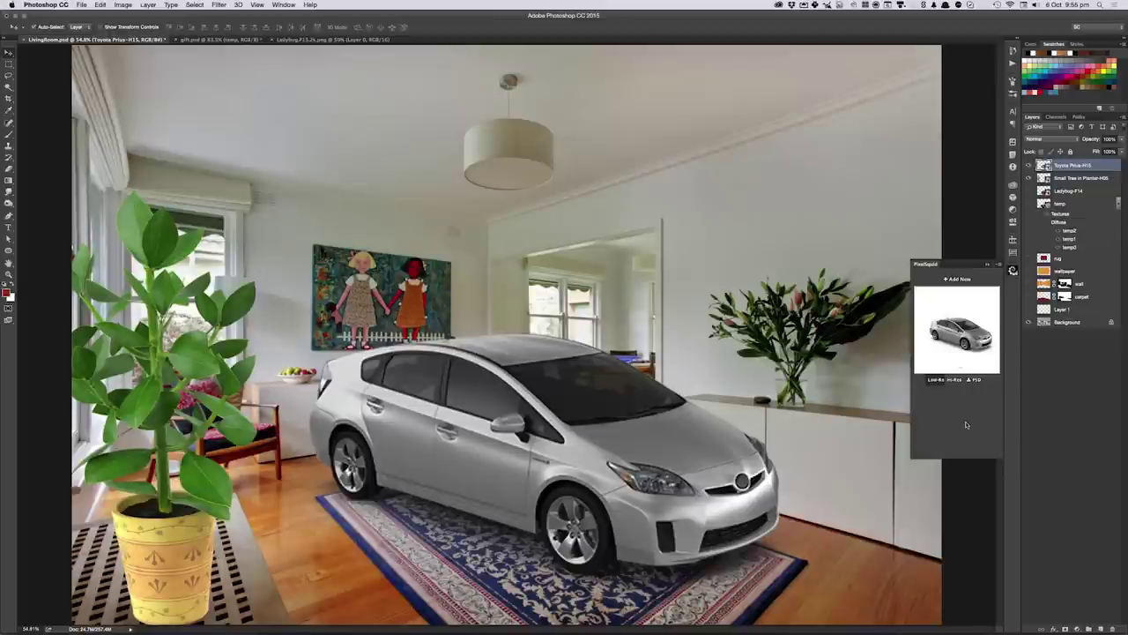
key(ctrl+s)
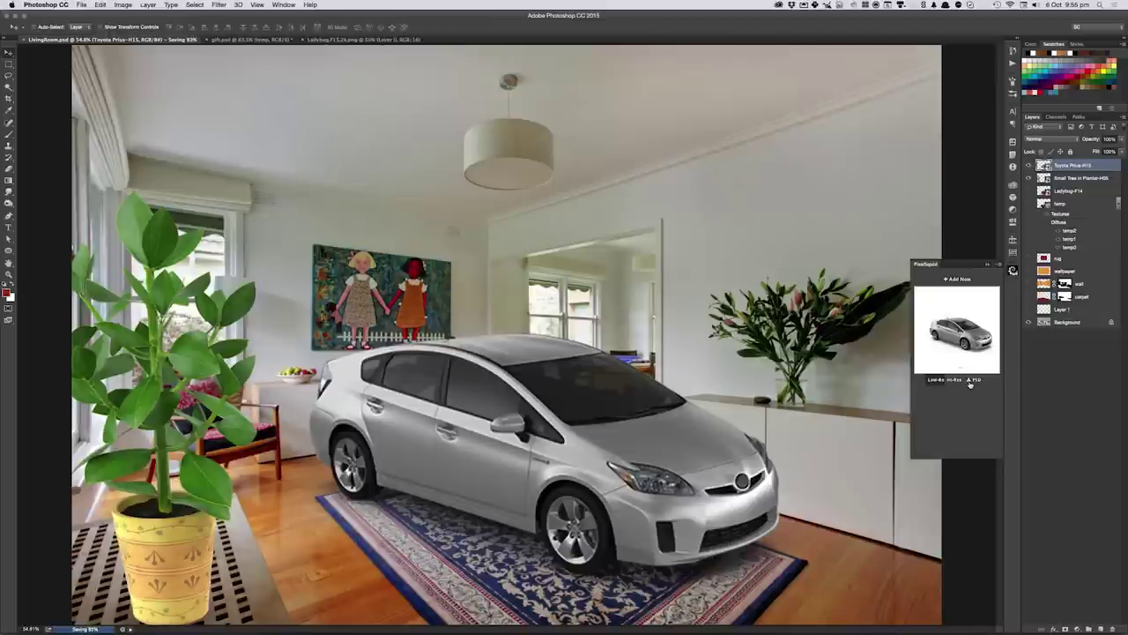
click(971, 380)
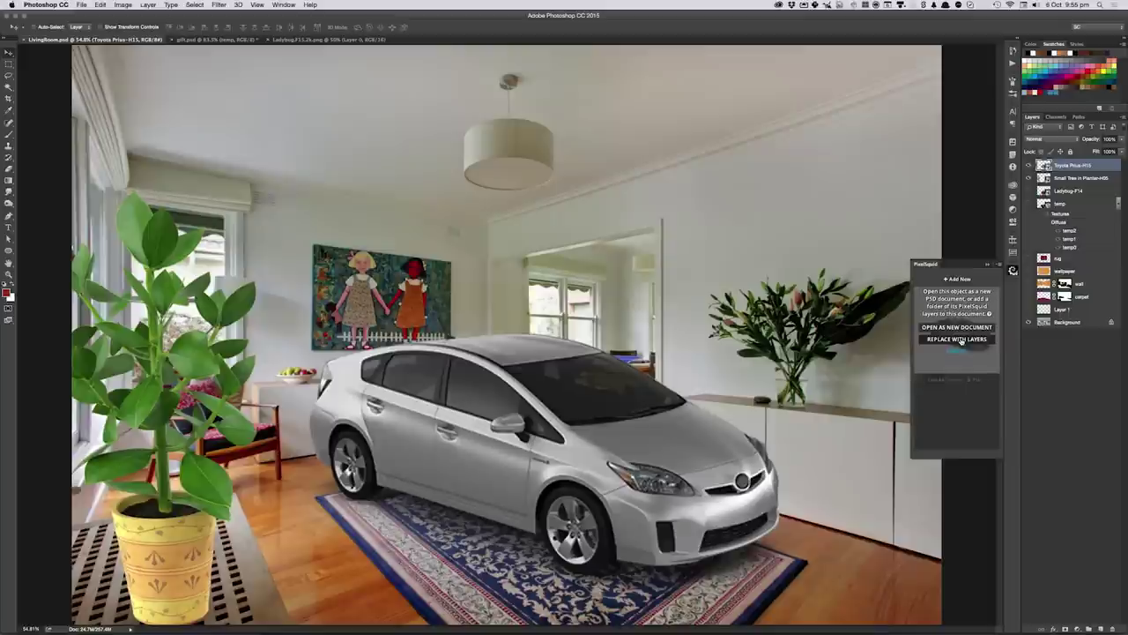
click(960, 340)
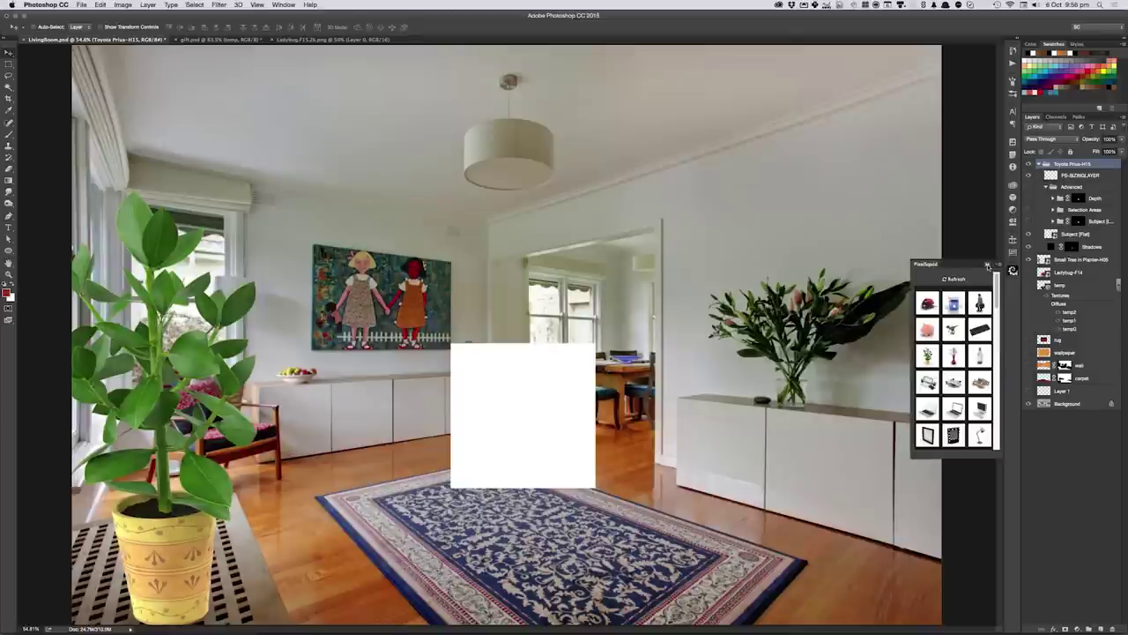
- With the PixelSquid panel closed, scale the layered Prius up large and shift it onto the blue rug
click(987, 266)
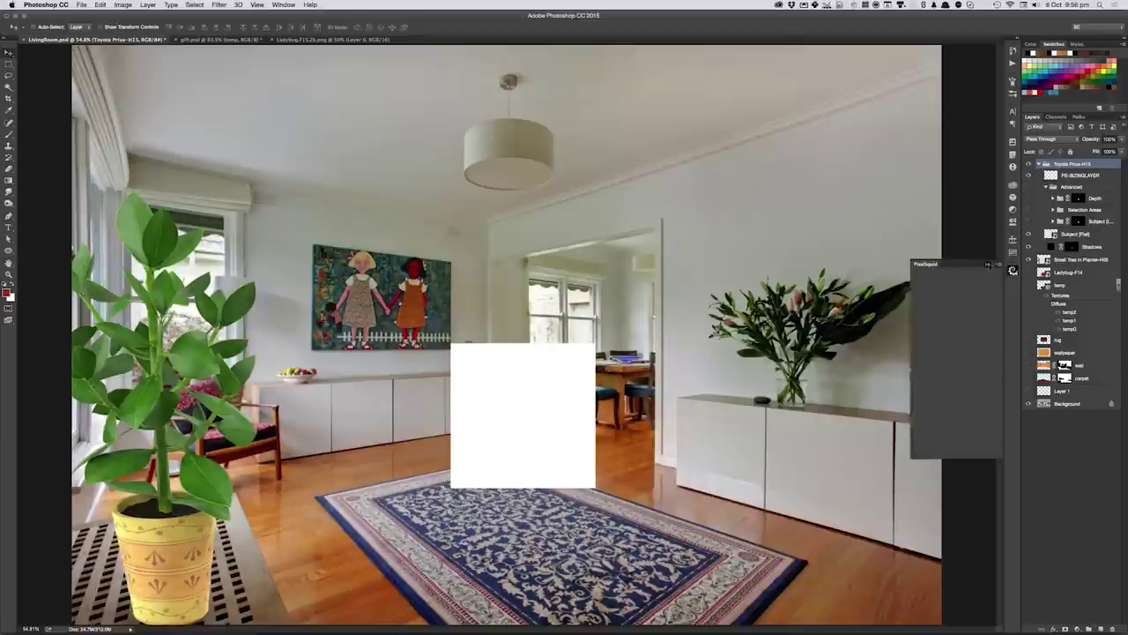
click(517, 437)
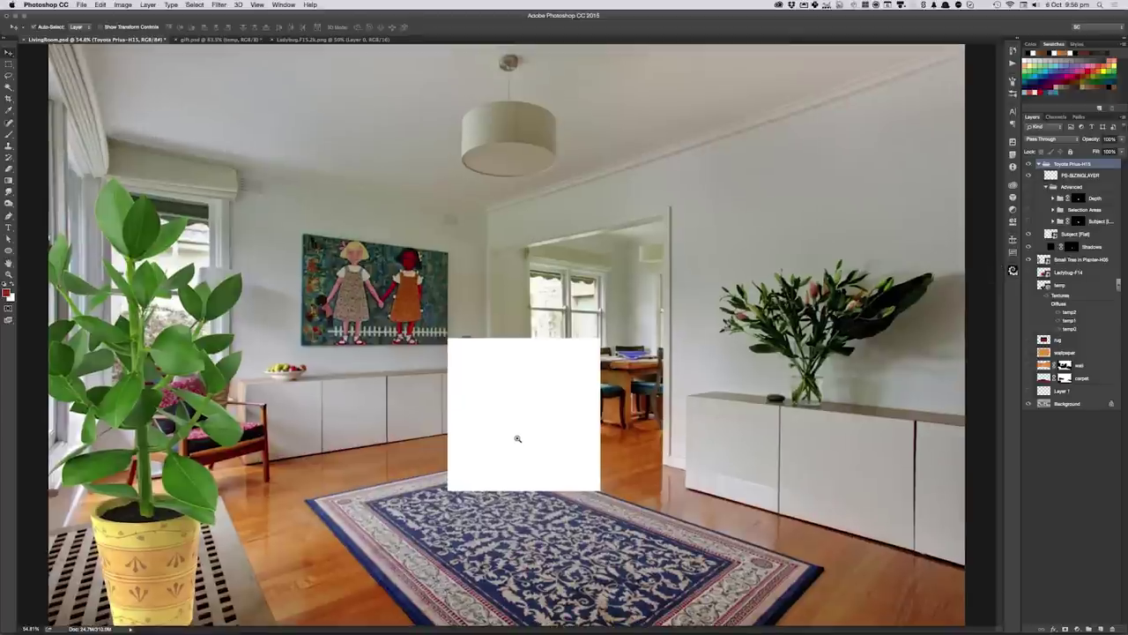
click(517, 438)
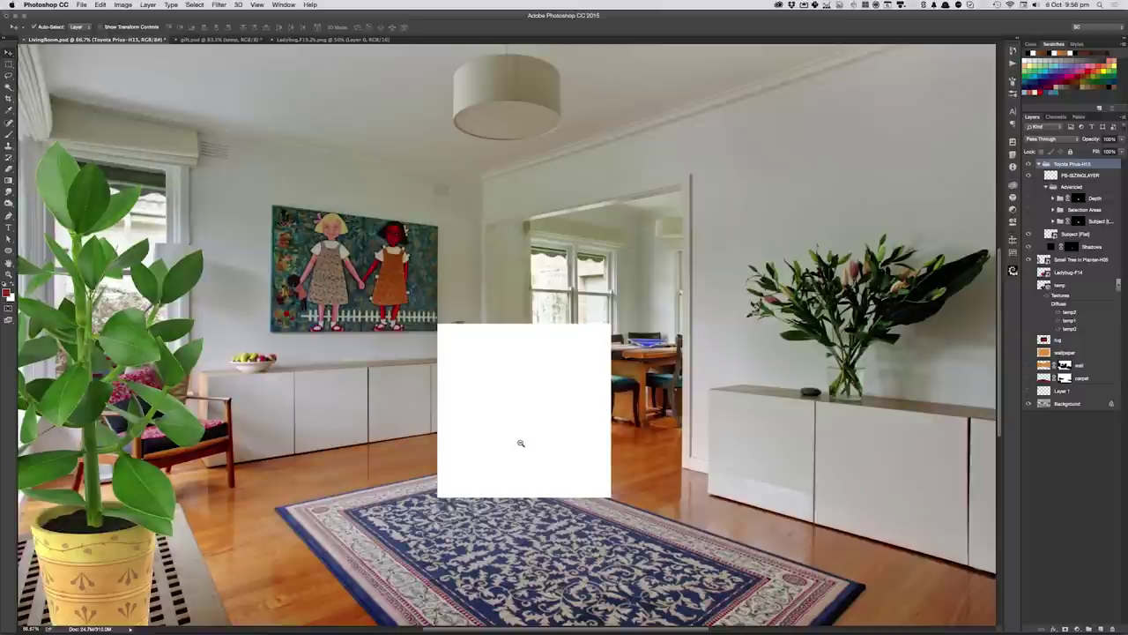
alt+click(520, 442)
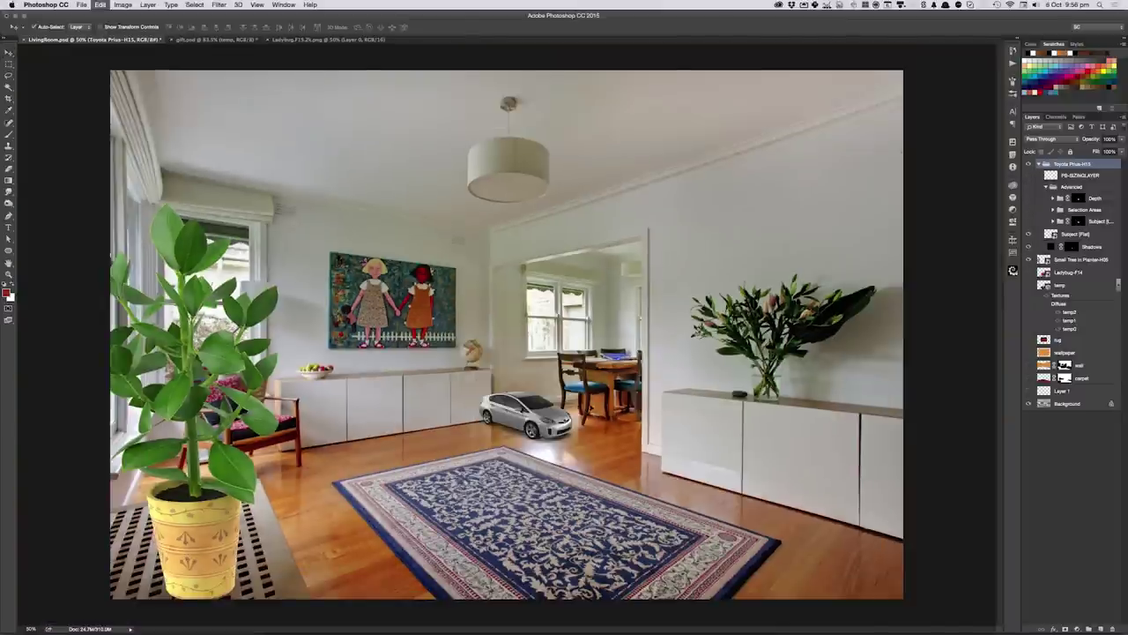
key(ctrl+t)
mouse_move(588, 342)
mouse_down()
mouse_move(774, 183)
mouse_move(783, 148)
mouse_move(836, 97)
mouse_up()
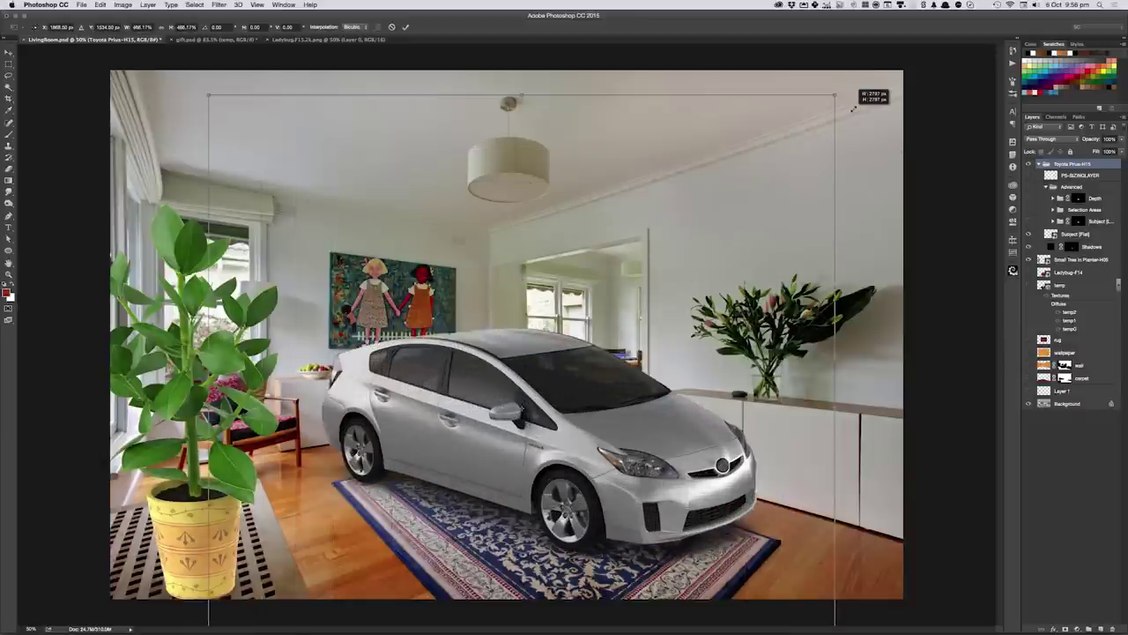
drag(691, 486, 686, 487)
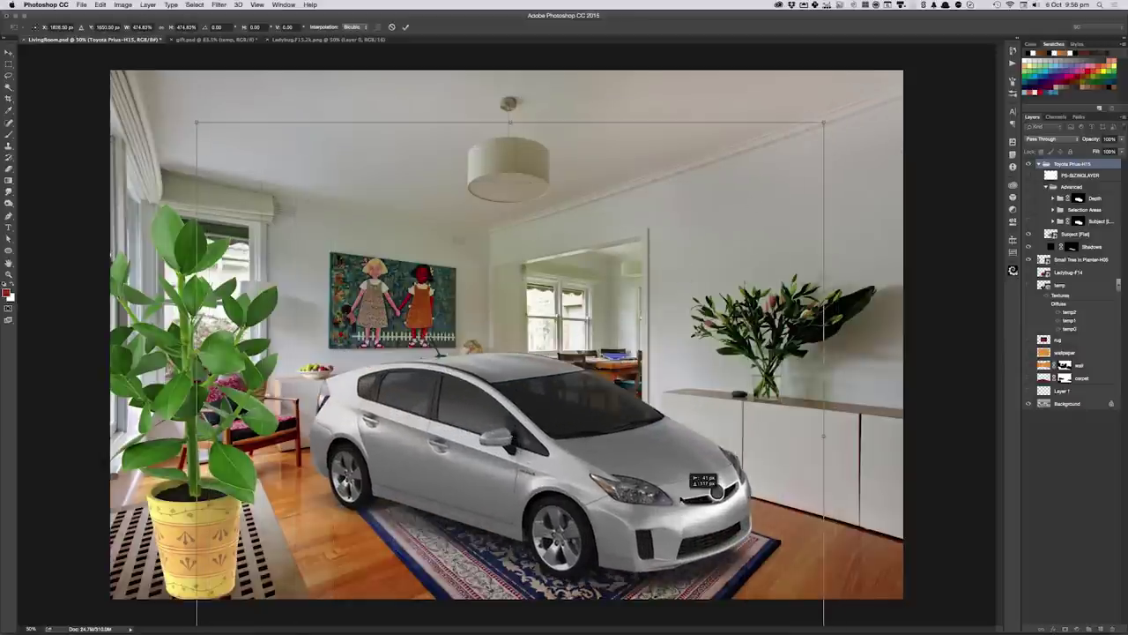
key(Return)
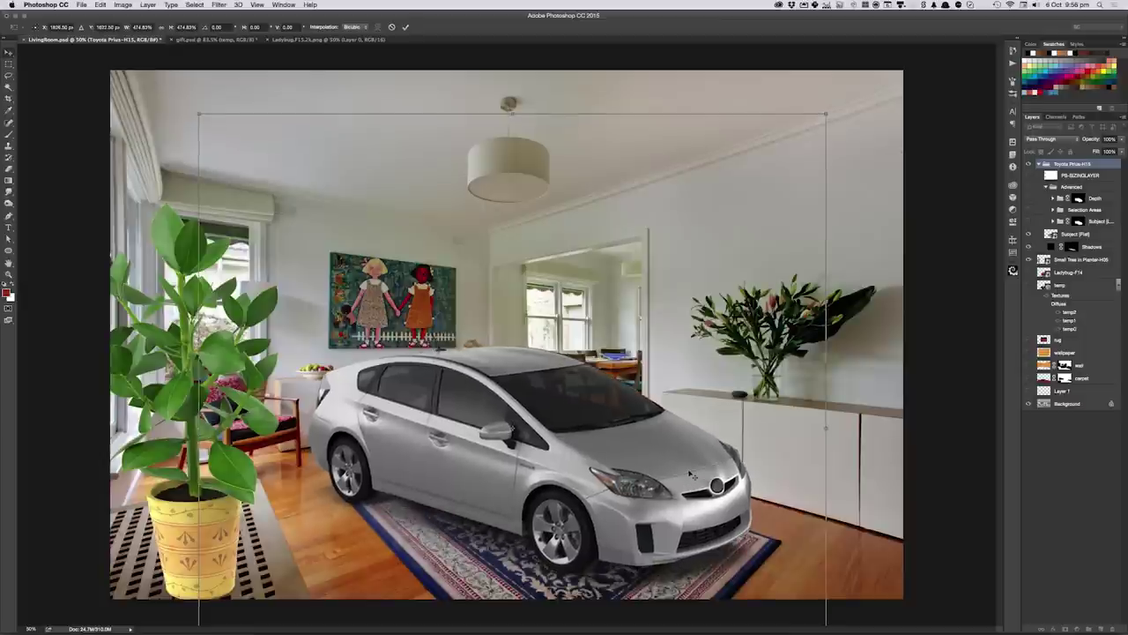
- Nudge the car up on the rug and expand the Selection Areas layer group
drag(564, 509, 592, 482)
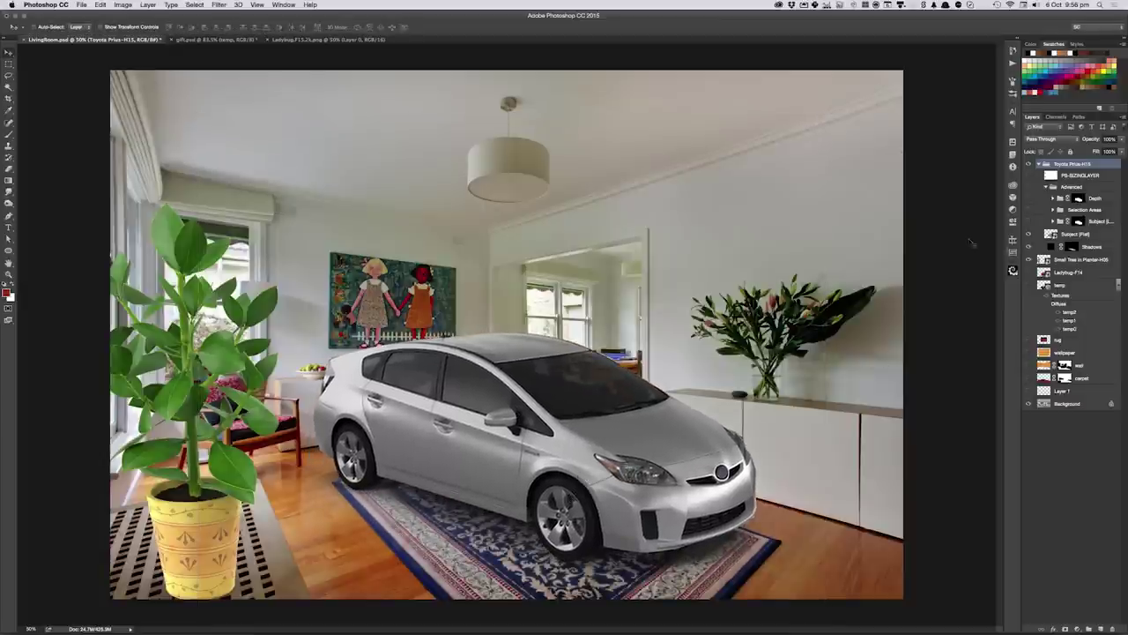
click(1053, 210)
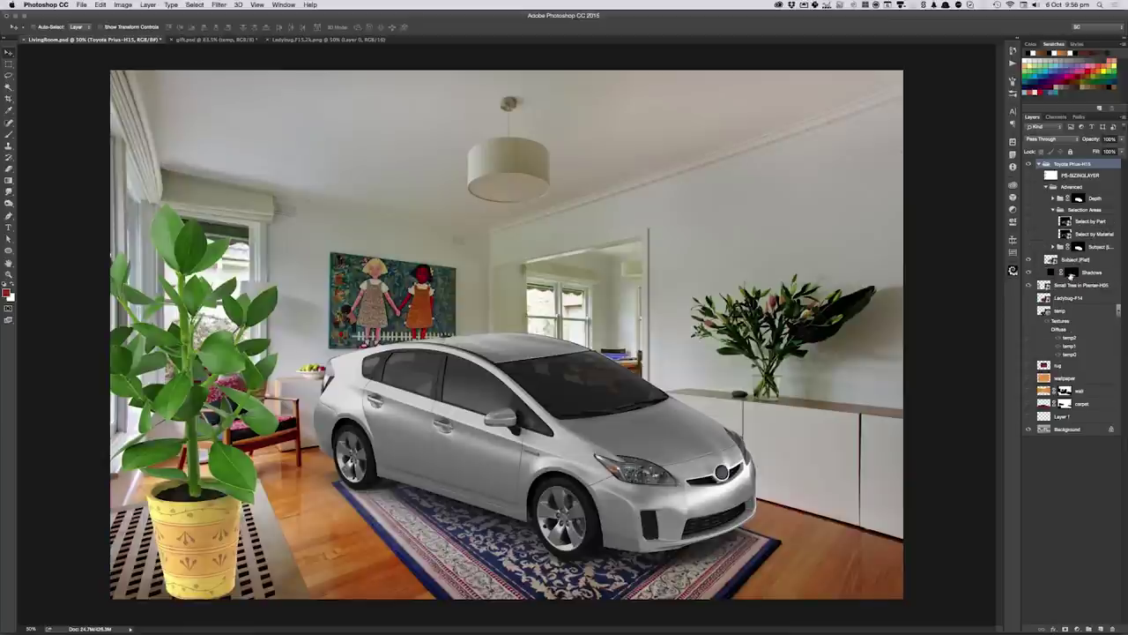
- Show the Select by Part map and set up the Magic Wand, testing then clearing a windshield selection
click(1027, 221)
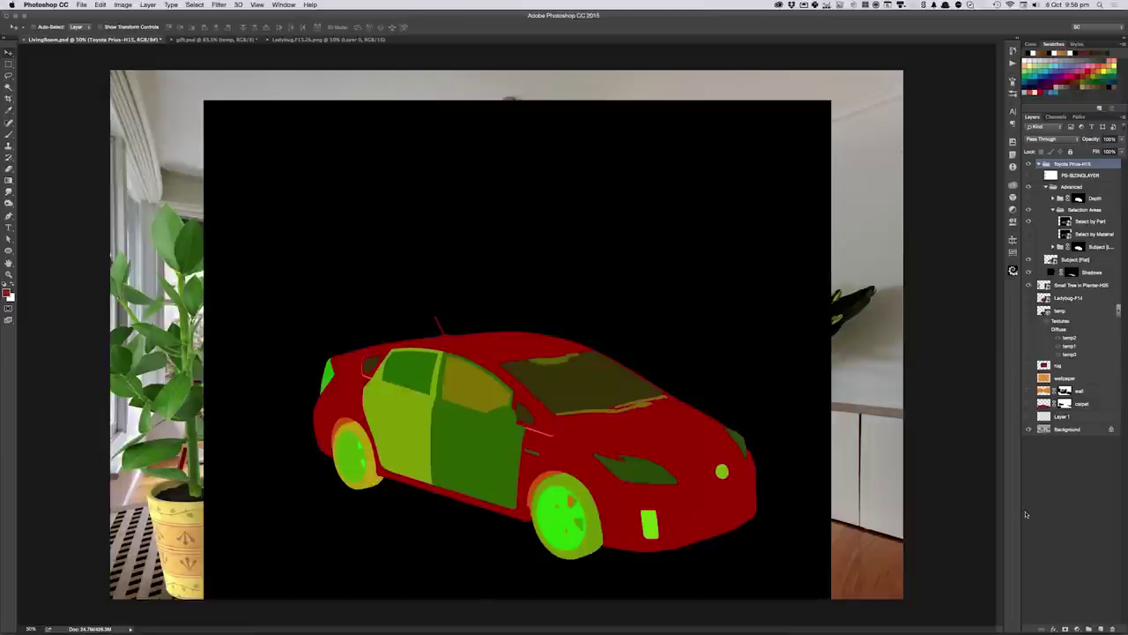
key(w)
key(shift+w)
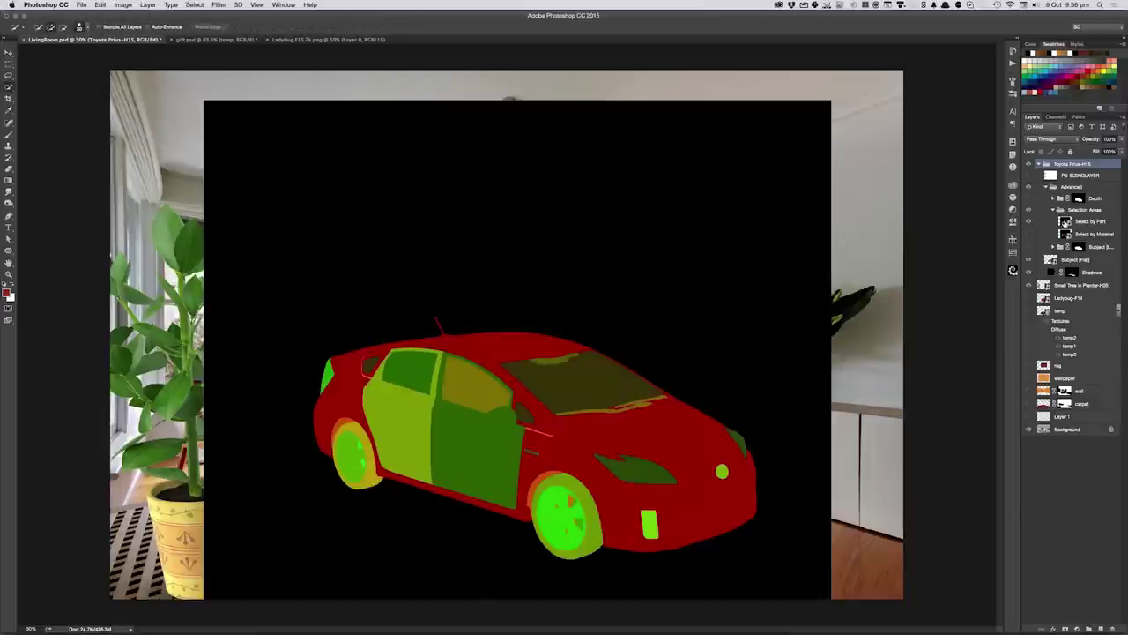
click(1064, 221)
key(shift+w)
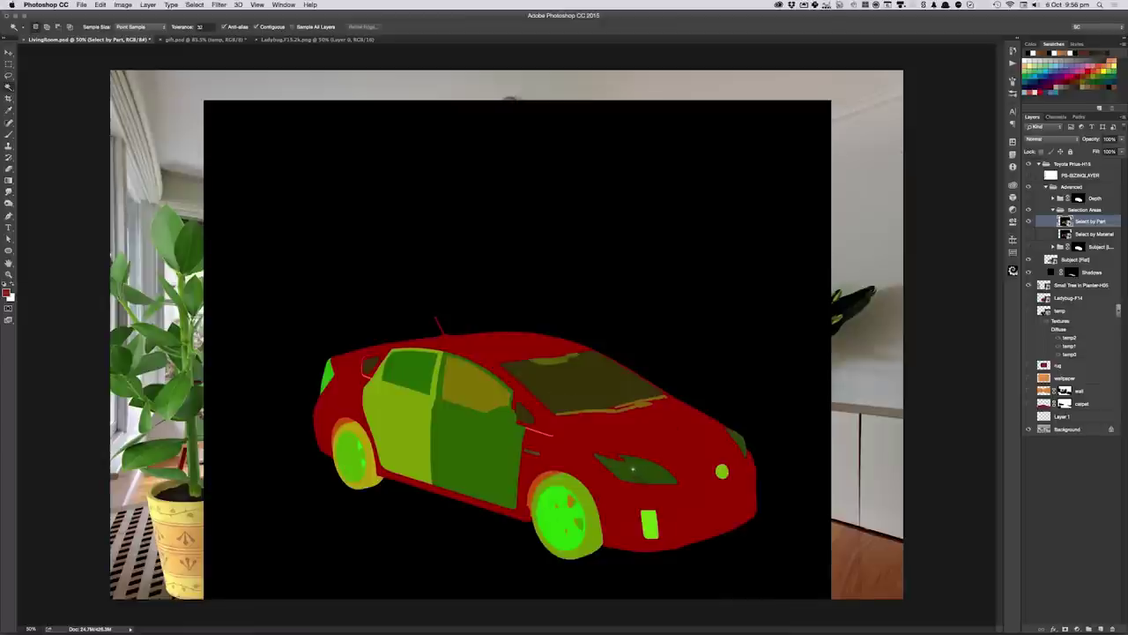
click(590, 381)
click(1028, 223)
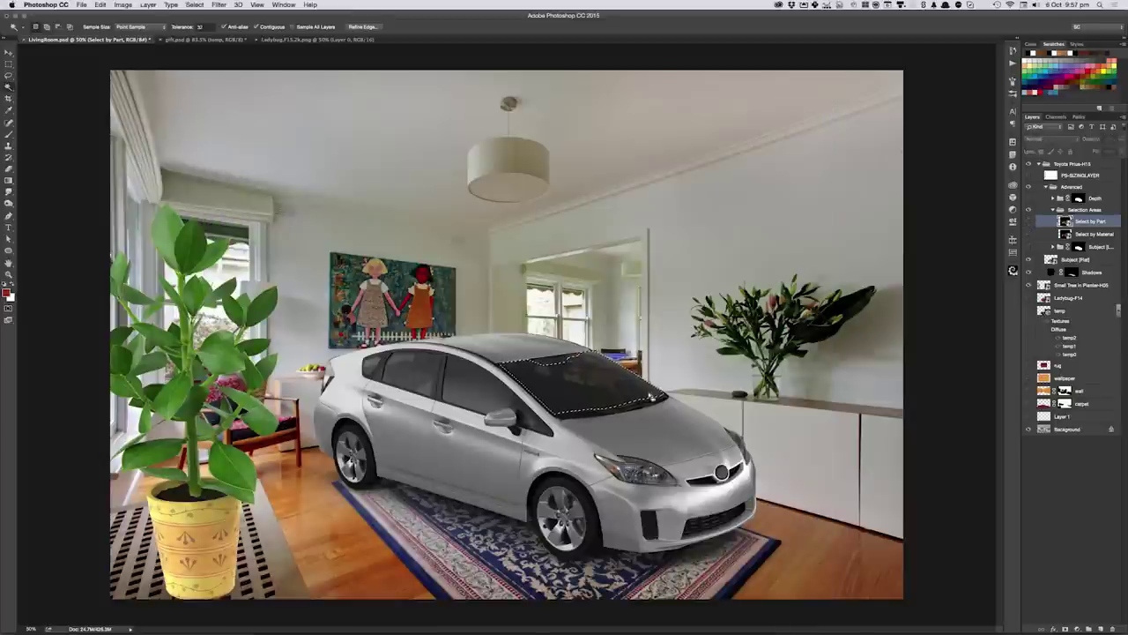
key(ctrl+d)
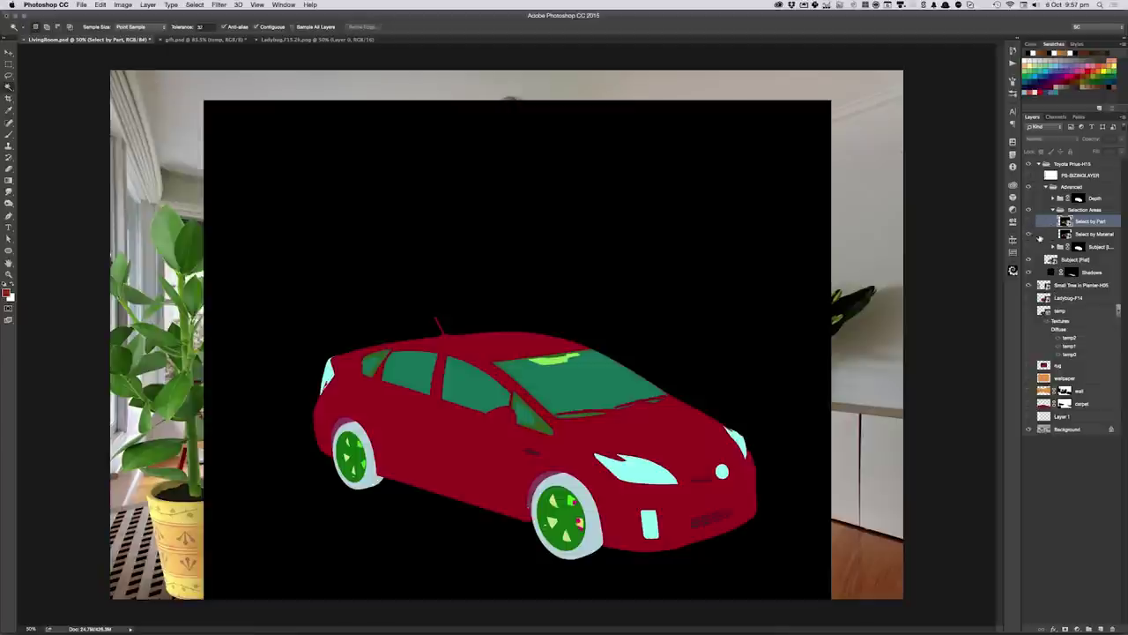
- Select the body via the part map plus grille and bumper via the material map, targeting Subject [Flat]
click(1028, 234)
click(643, 428)
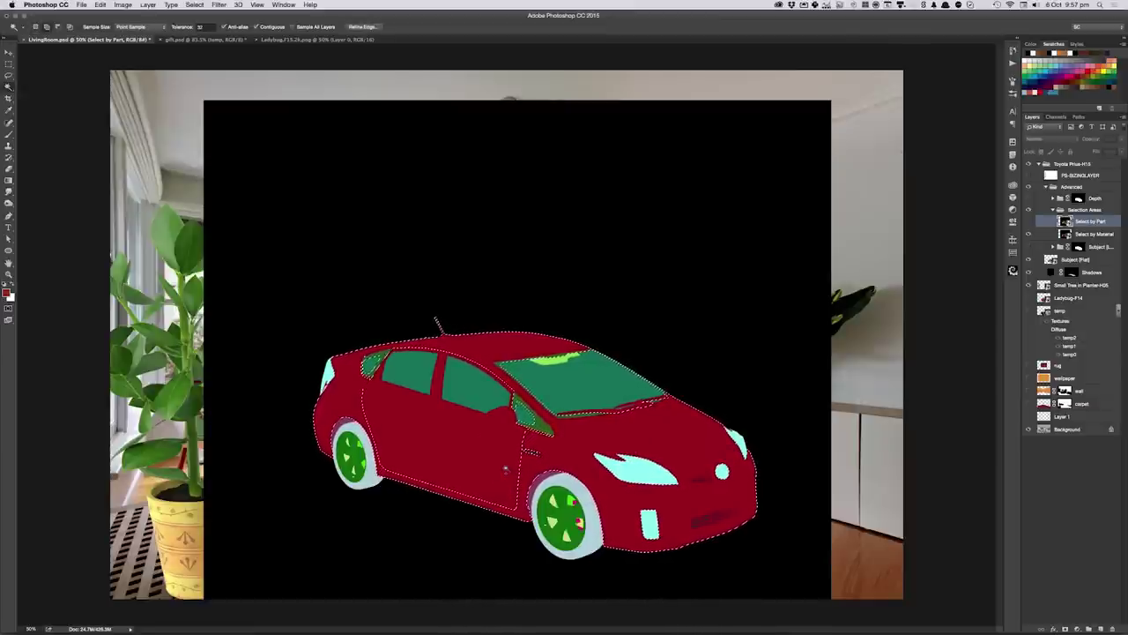
alt+click(407, 442)
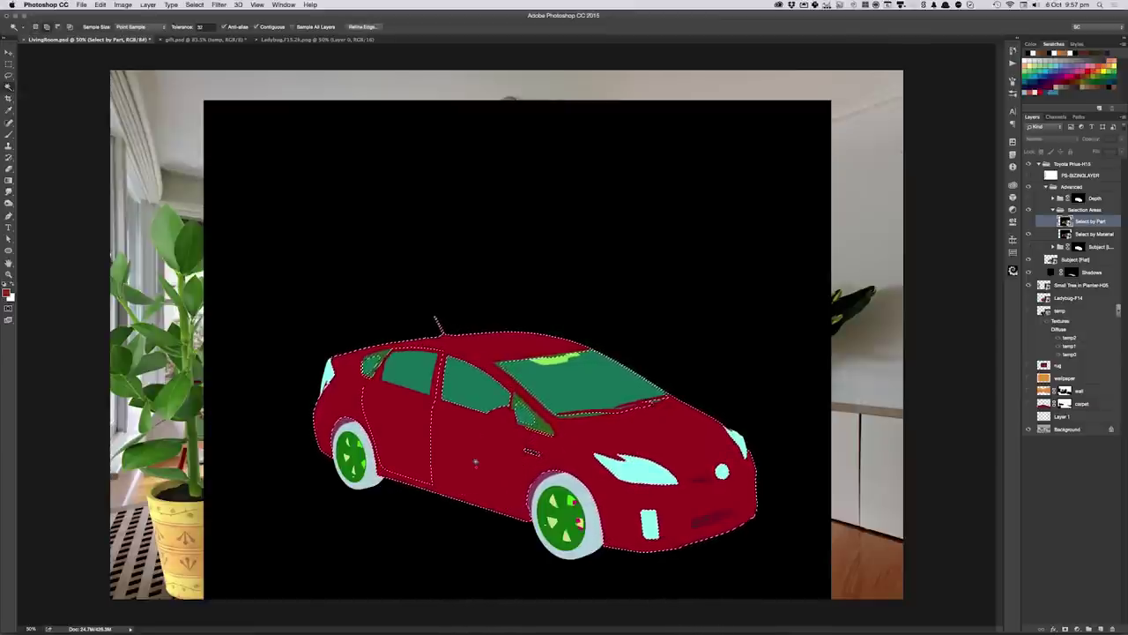
shift+click(407, 442)
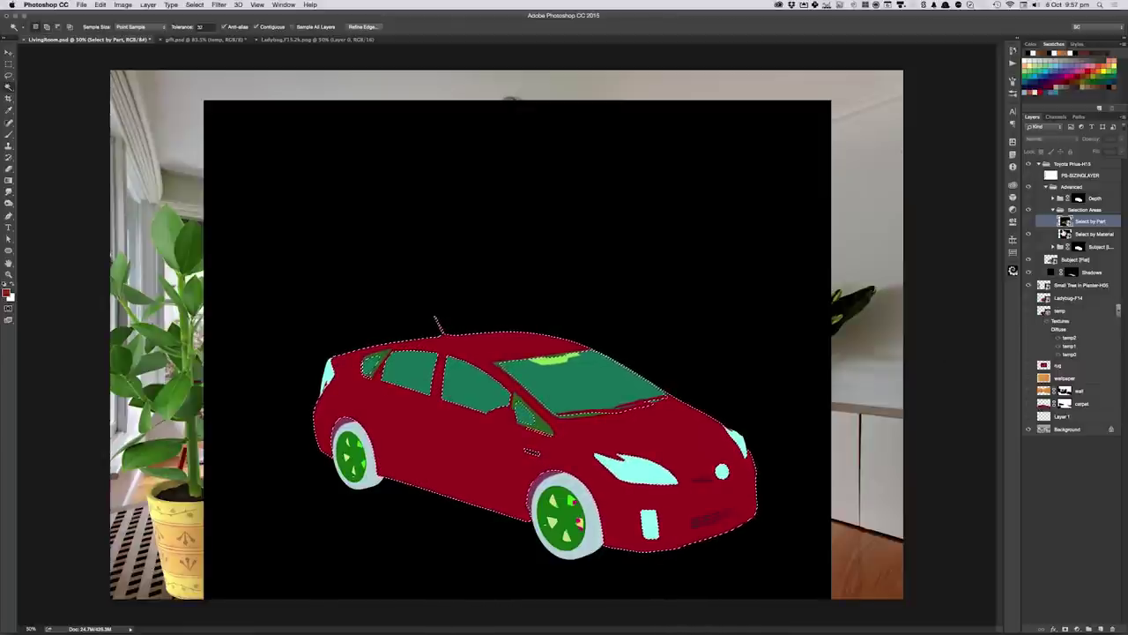
key(alt+bracketleft)
shift+click(615, 467)
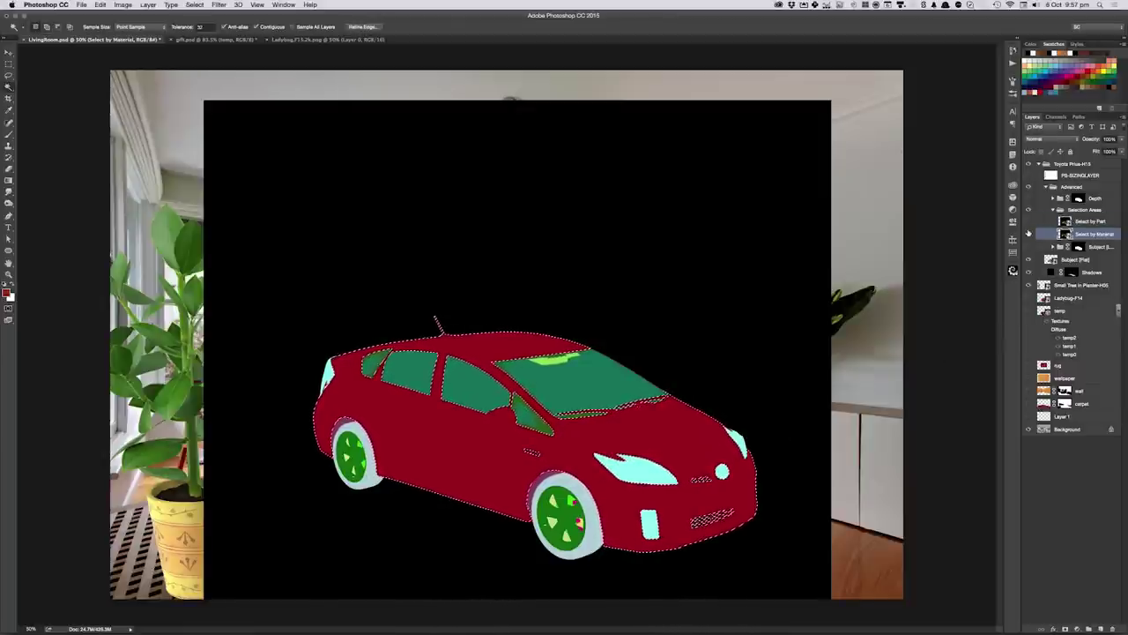
click(1027, 234)
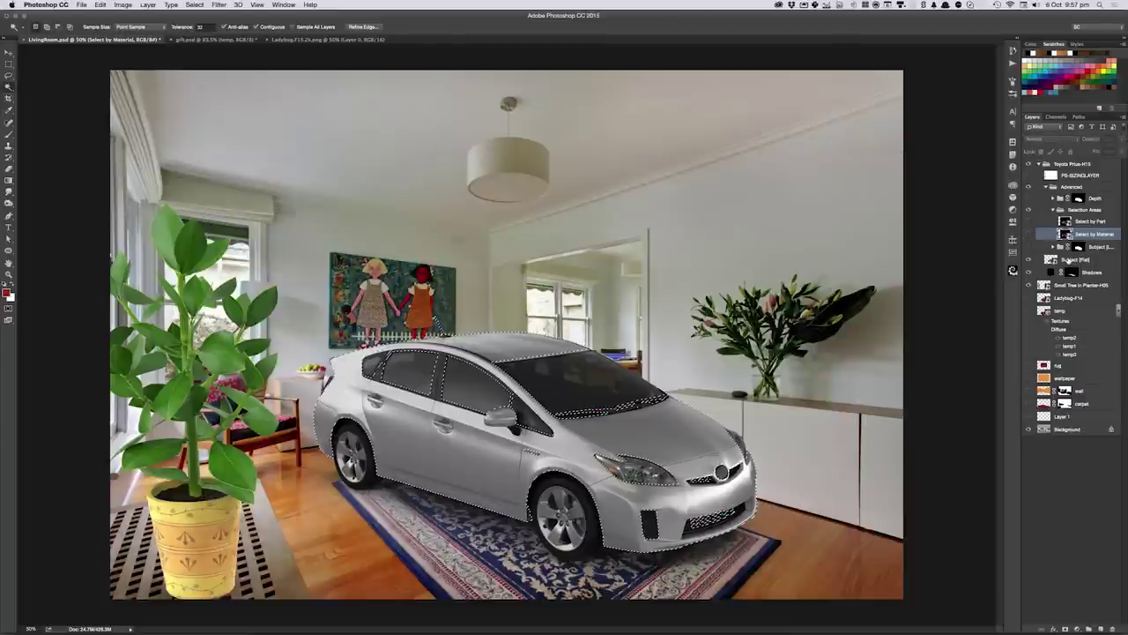
click(1075, 259)
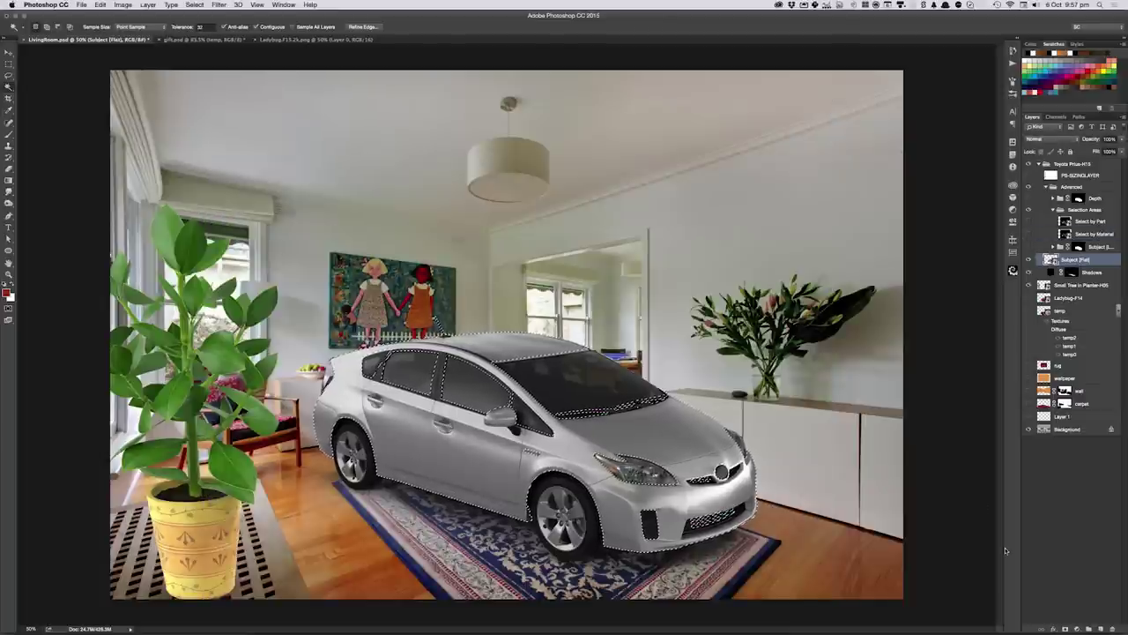
- Add a Curves adjustment and pull the Red channel curve down to turn the car body teal
click(1076, 629)
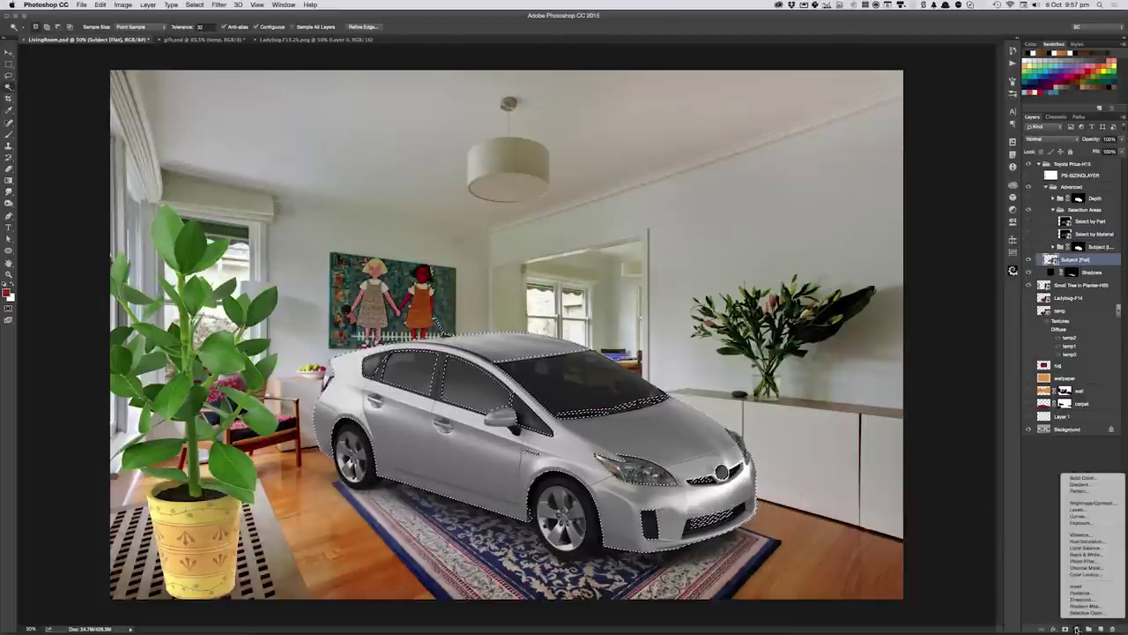
click(1082, 516)
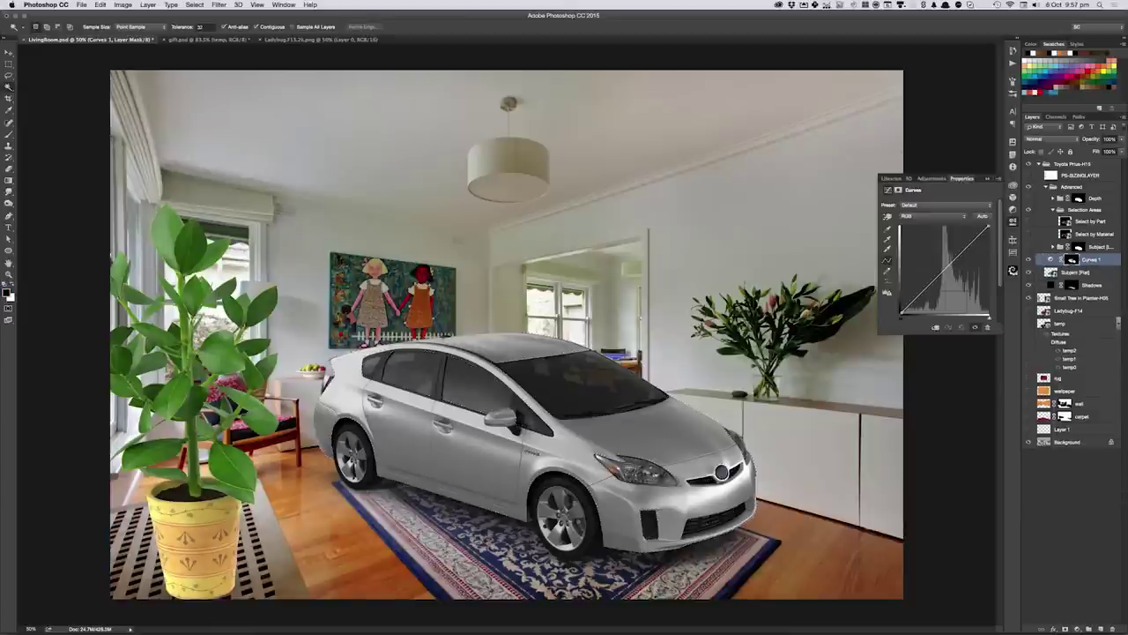
key(alt+3)
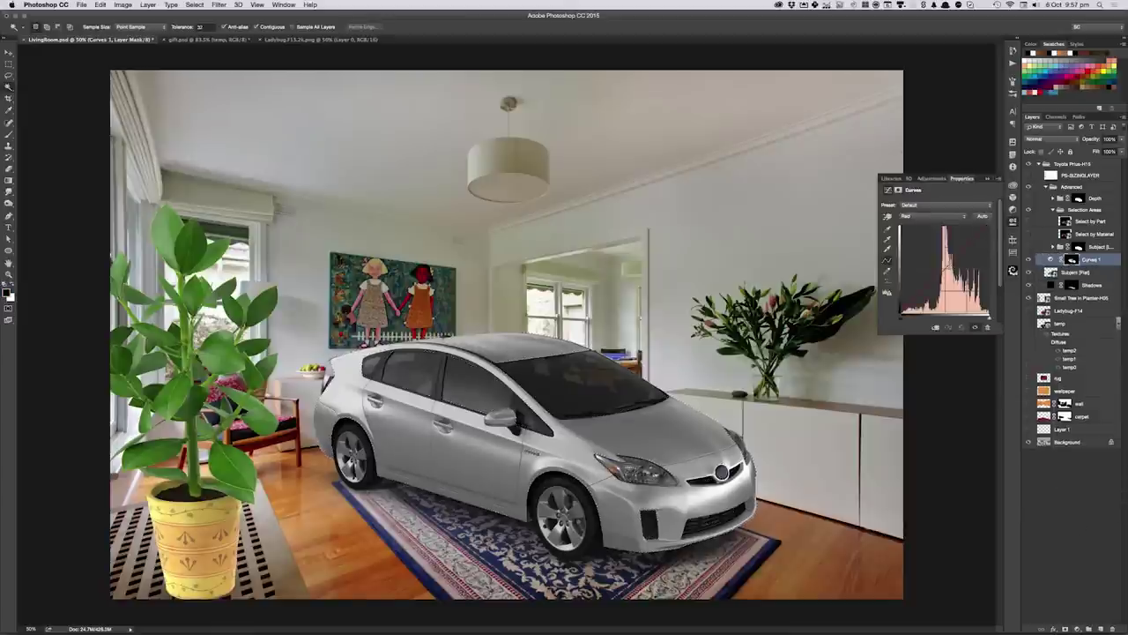
drag(946, 265, 955, 304)
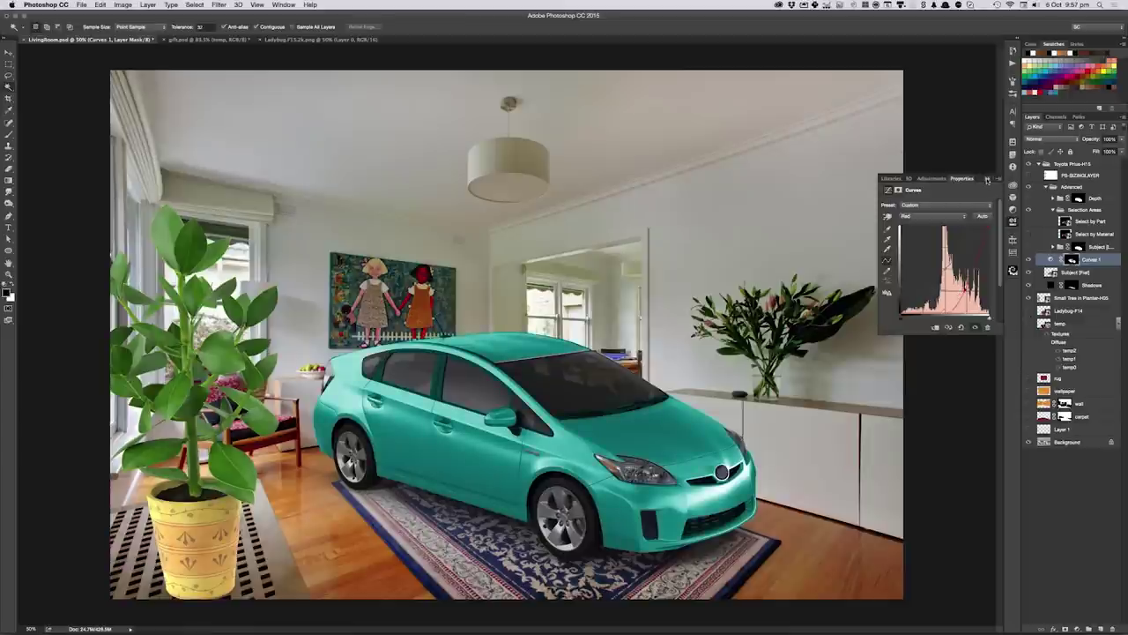
click(987, 178)
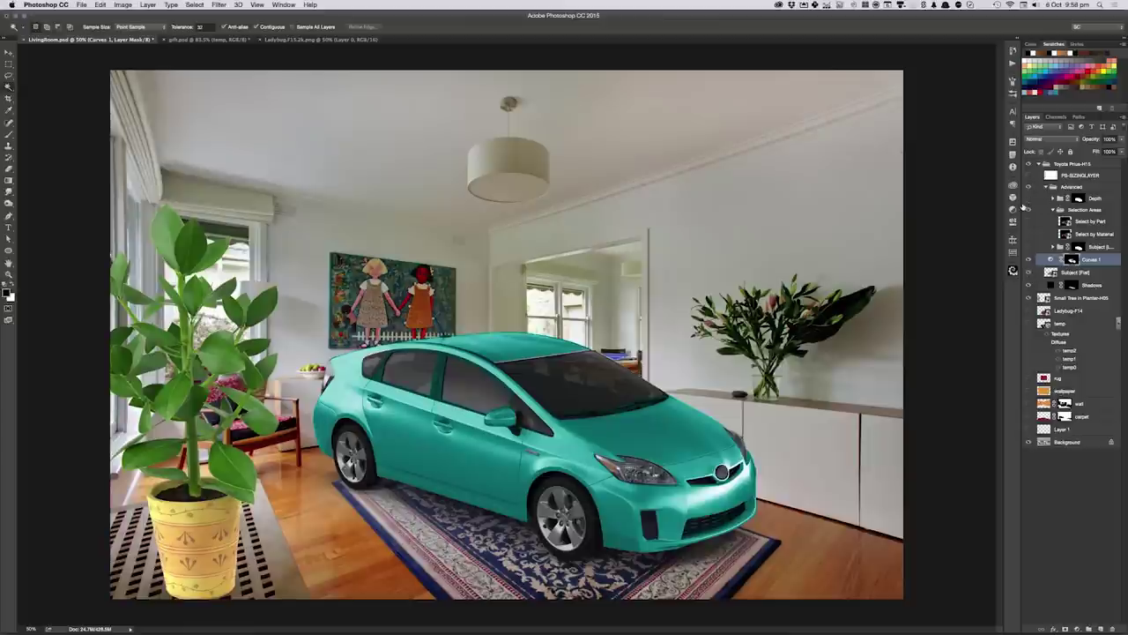
click(1028, 199)
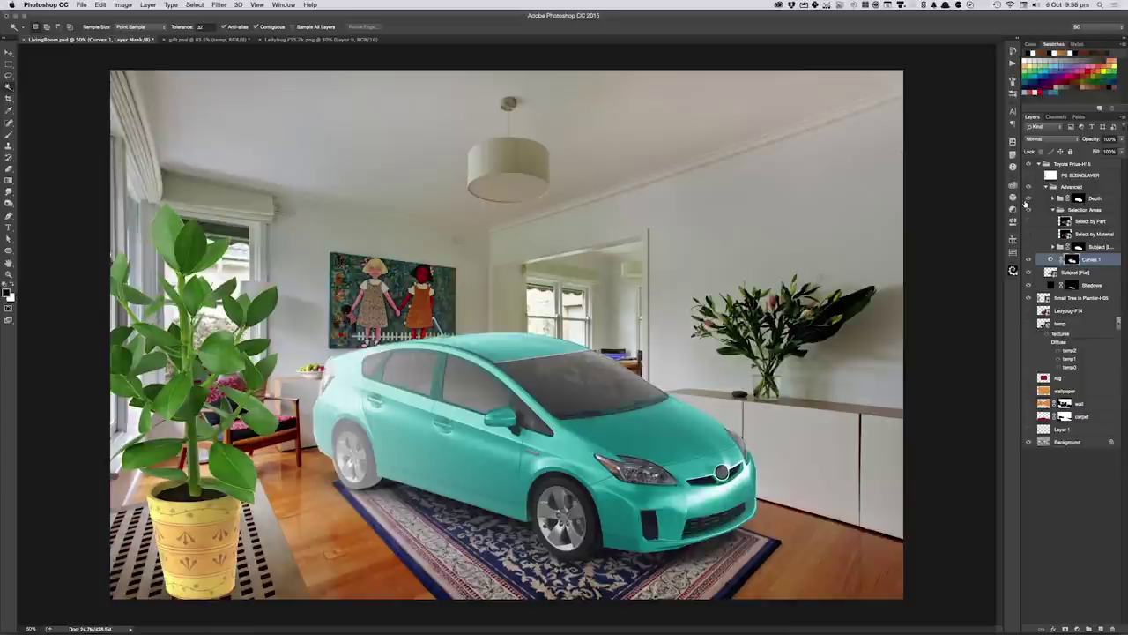
click(1084, 201)
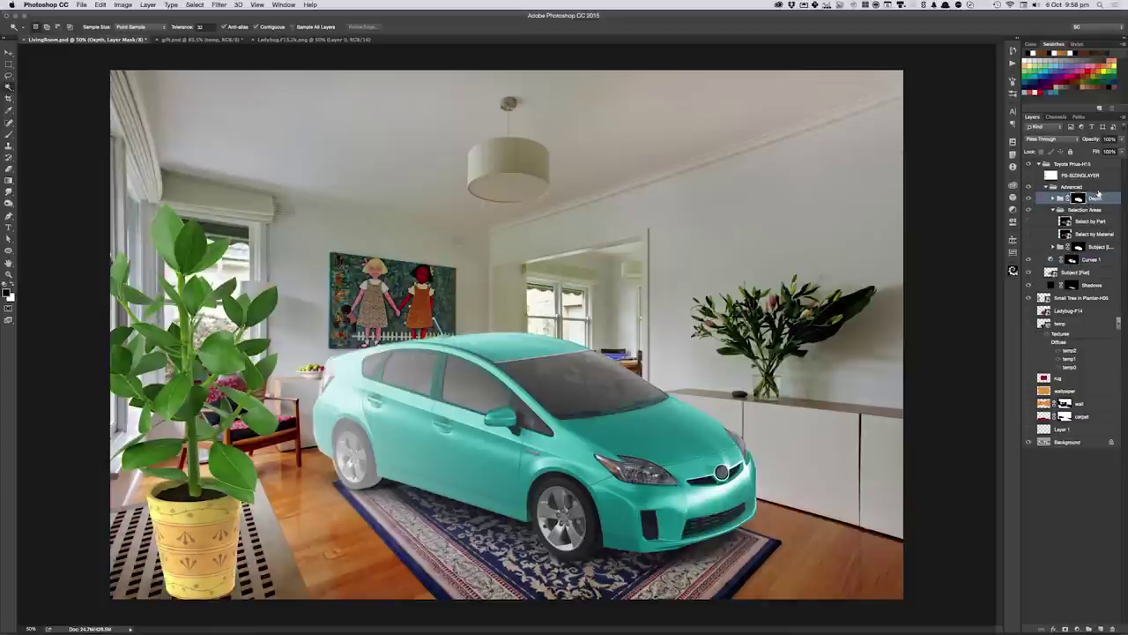
click(1041, 138)
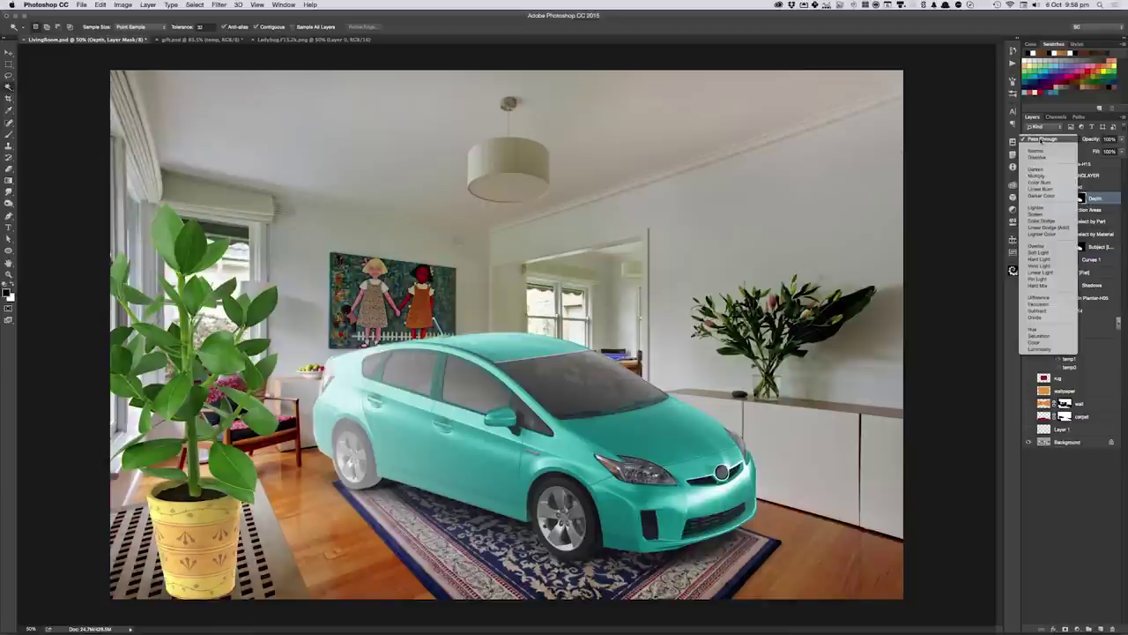
click(1039, 150)
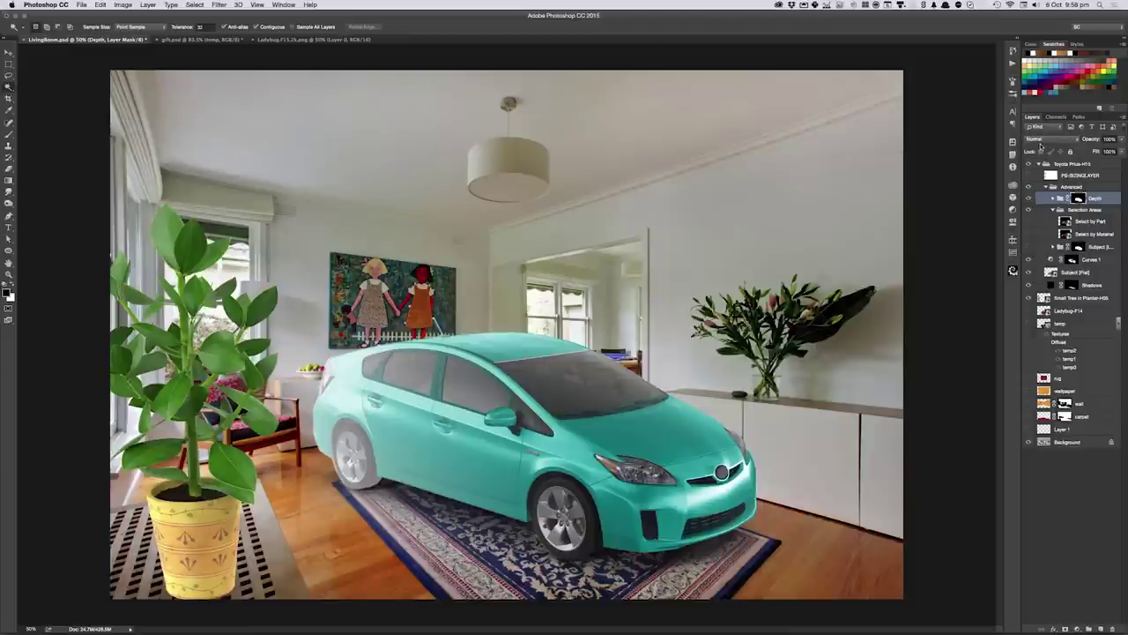
click(1040, 139)
click(1040, 129)
alt+click(1027, 198)
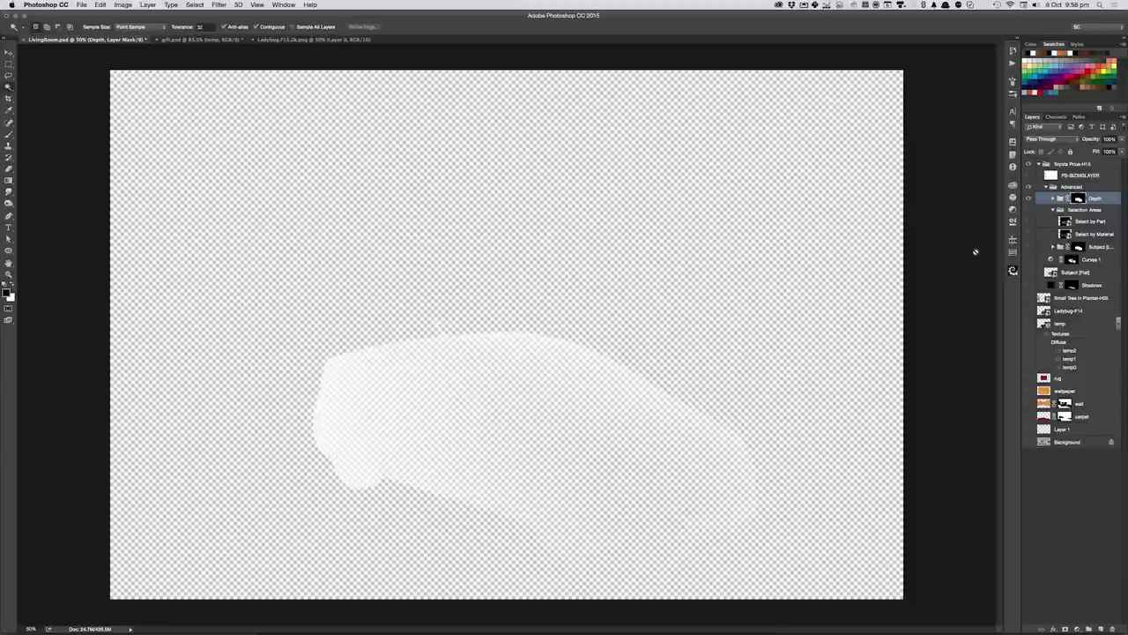
alt+click(1027, 200)
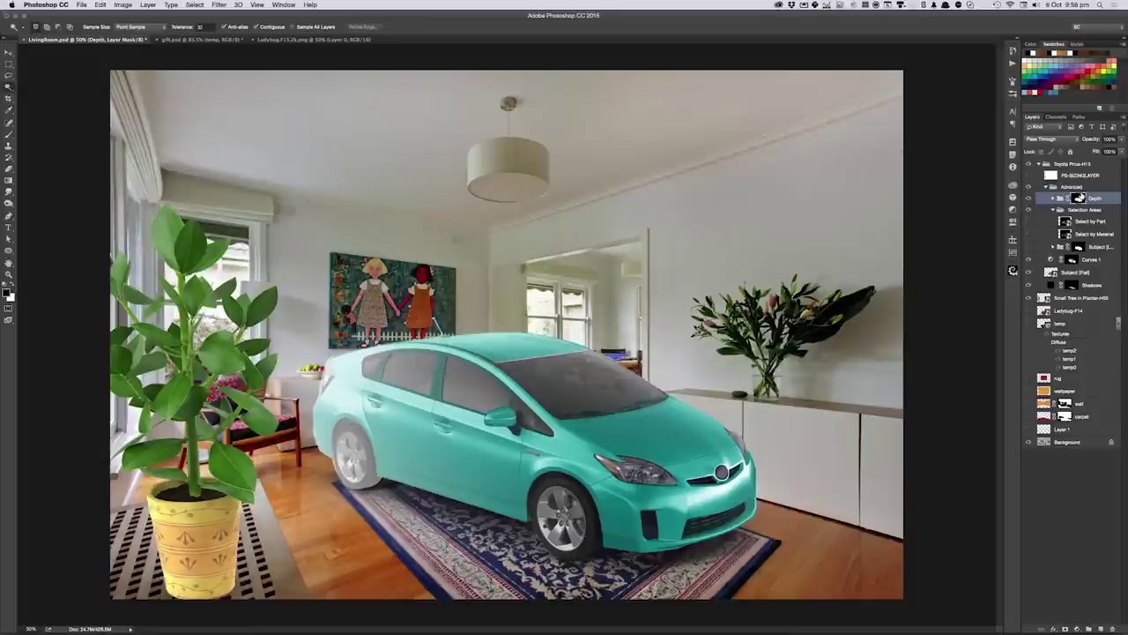
ctrl+click(1079, 198)
key(ctrl+c)
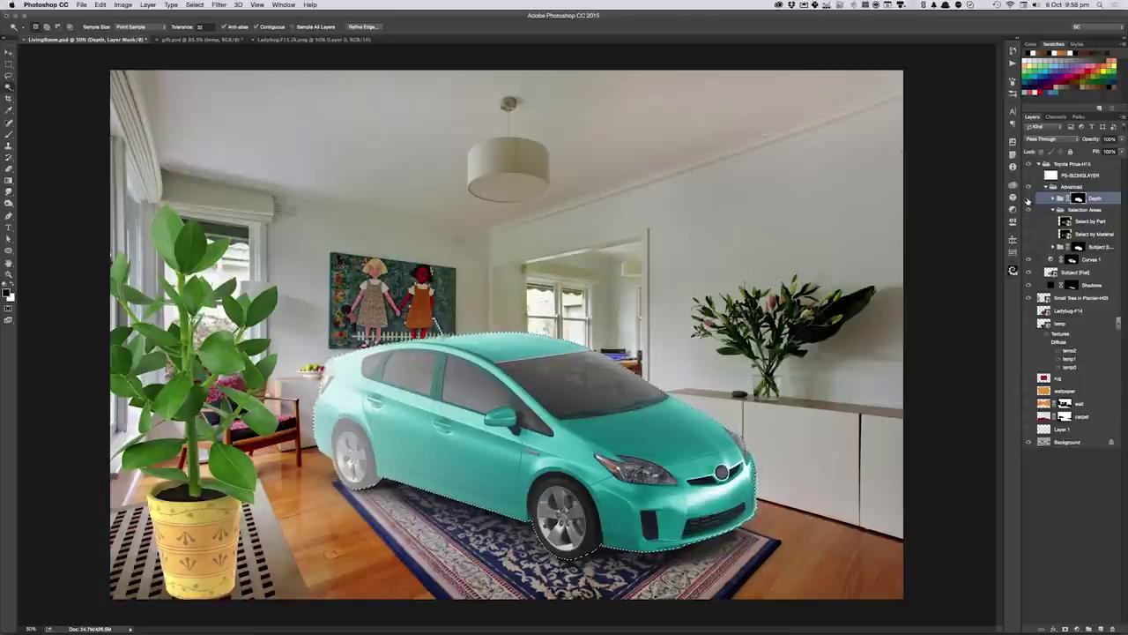
click(1028, 199)
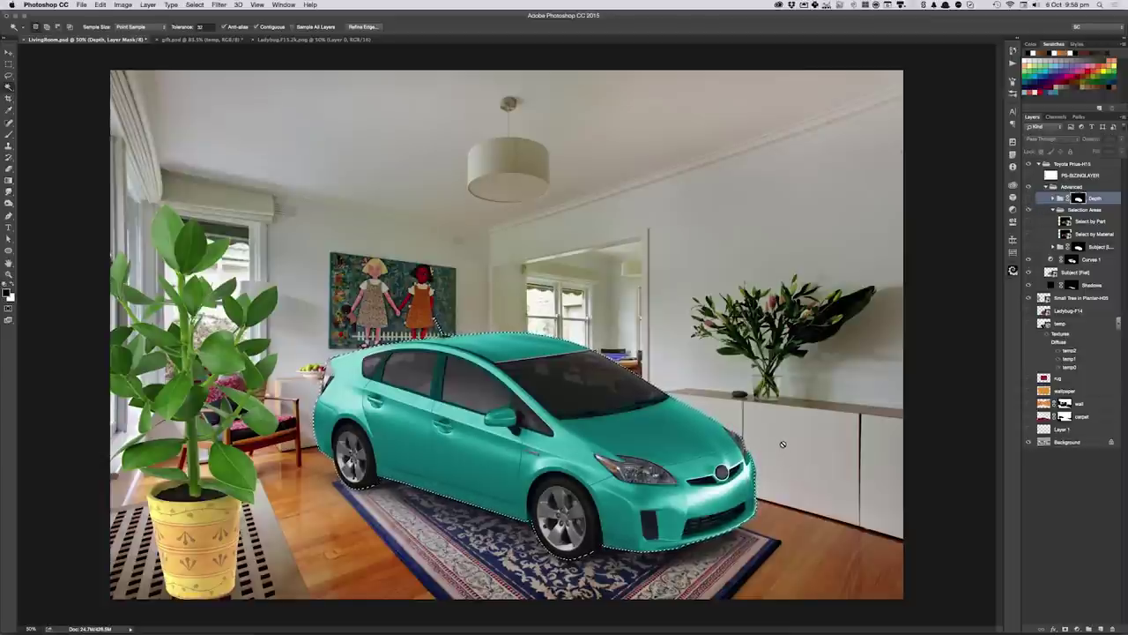
key(q)
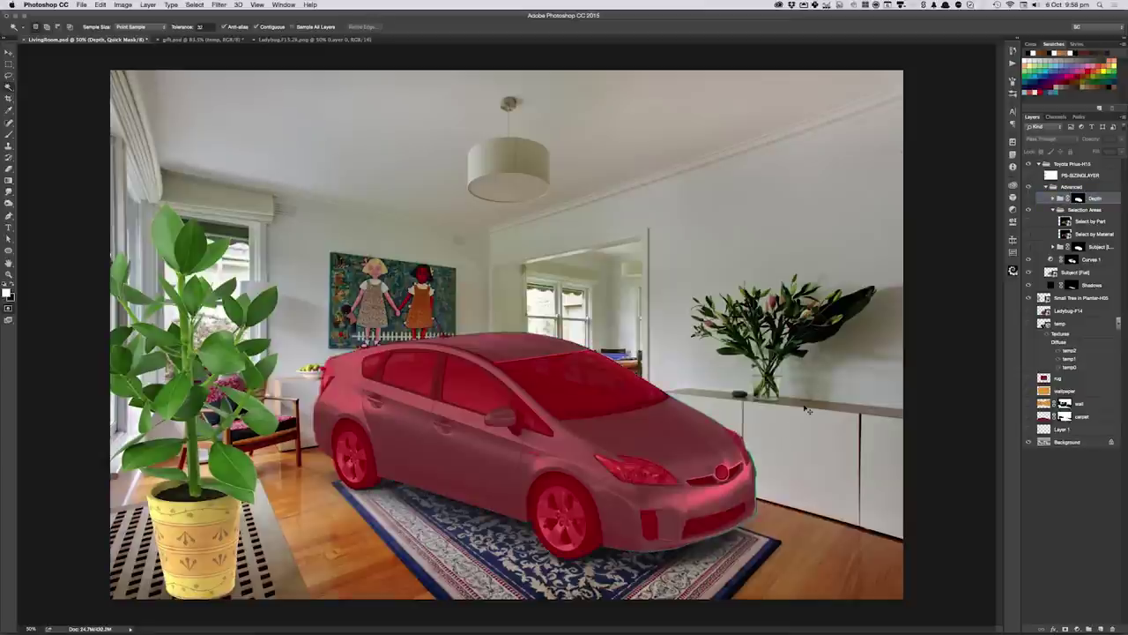
click(529, 370)
key(v)
mouse_move(566, 405)
mouse_down()
mouse_move(596, 461)
mouse_move(593, 482)
mouse_up()
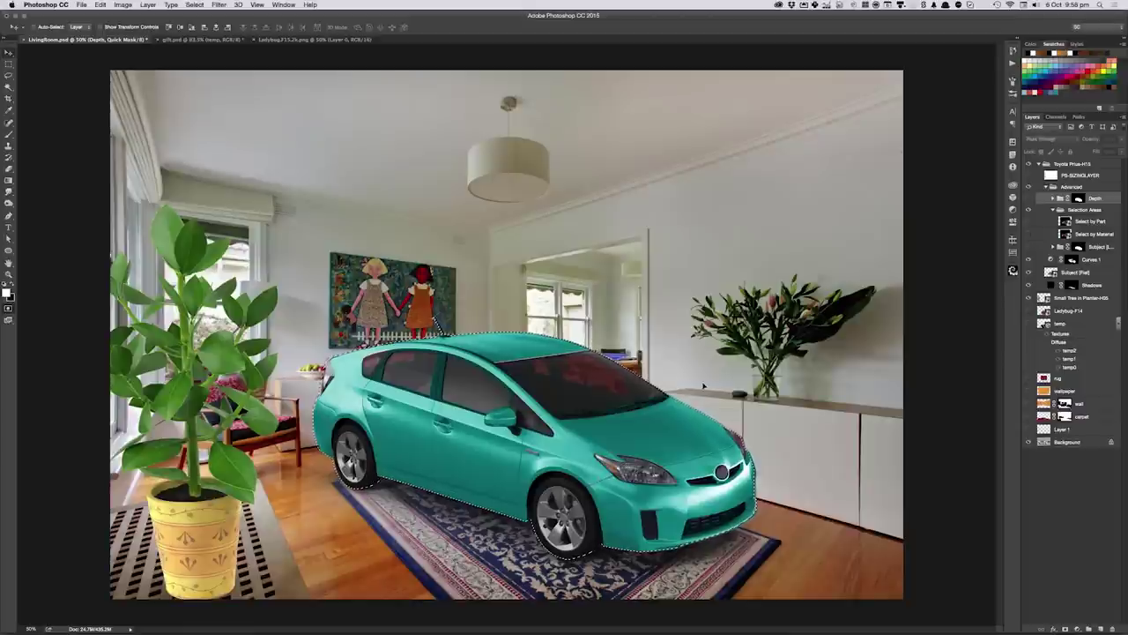
key(q)
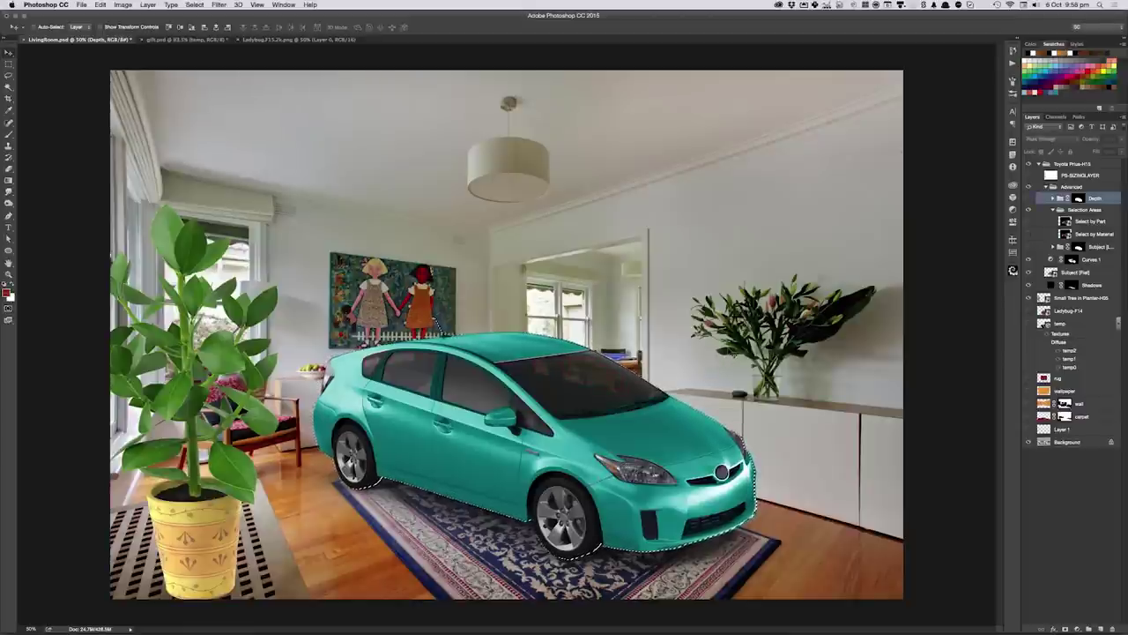
key(ctrl+d)
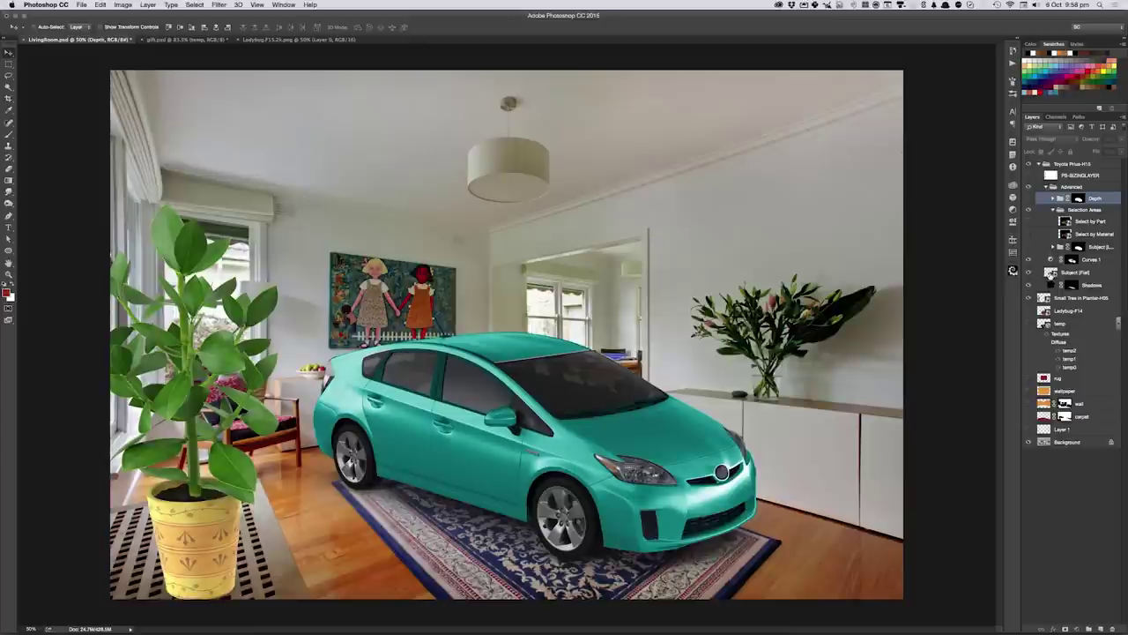
click(1050, 274)
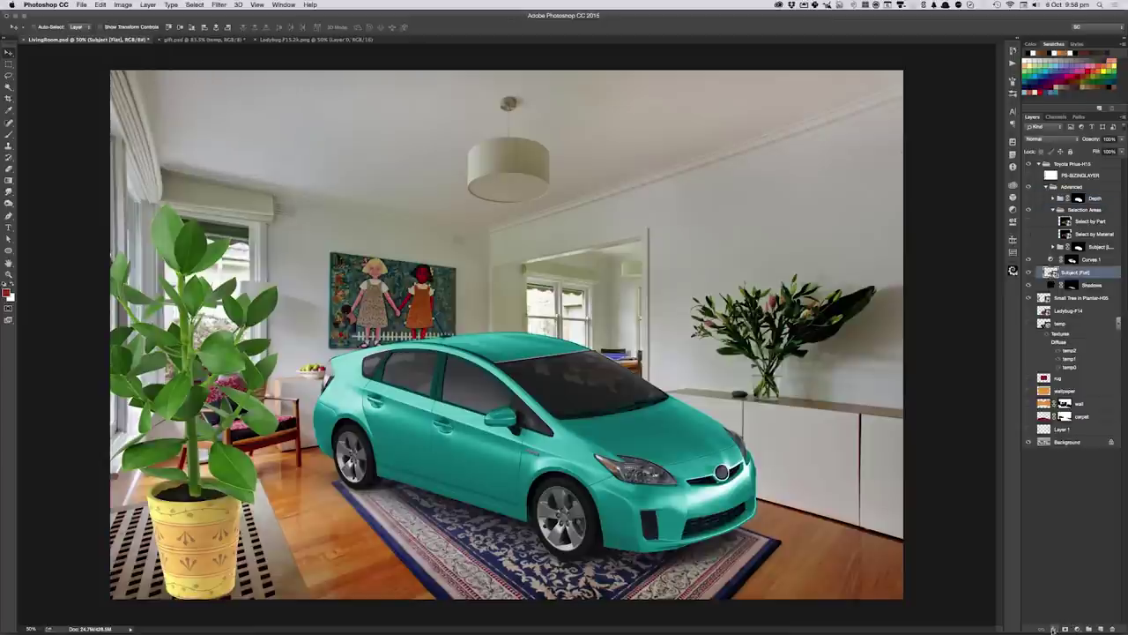
- Apply a 6-pixel Gaussian Blur smart filter to the car's Subject layer
click(216, 5)
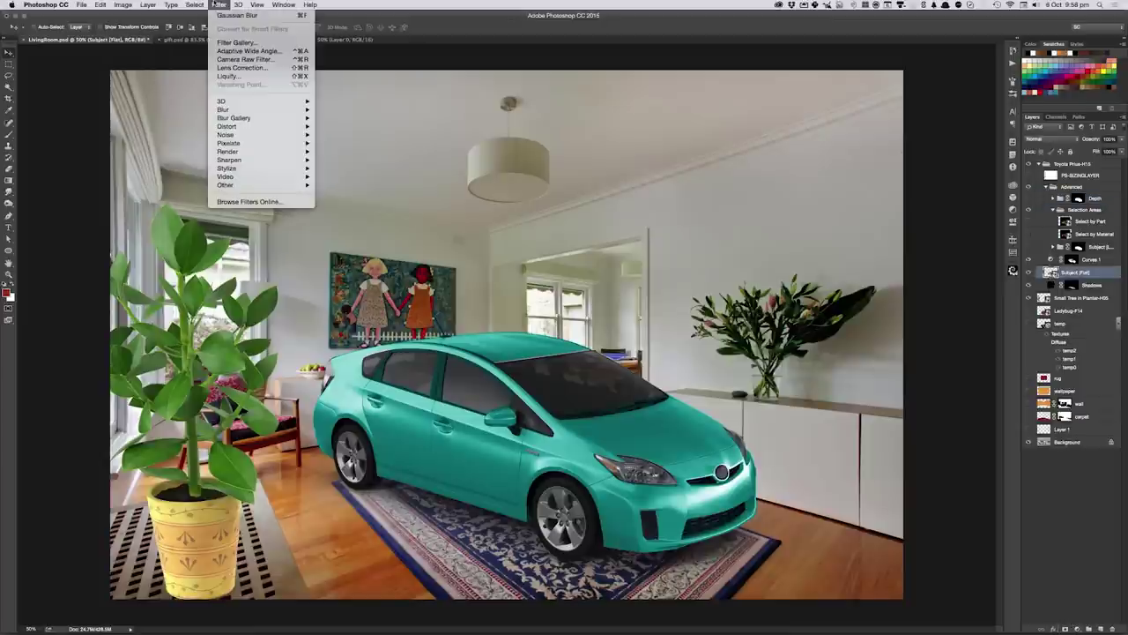
mouse_move(224, 110)
click(343, 143)
drag(524, 372, 535, 373)
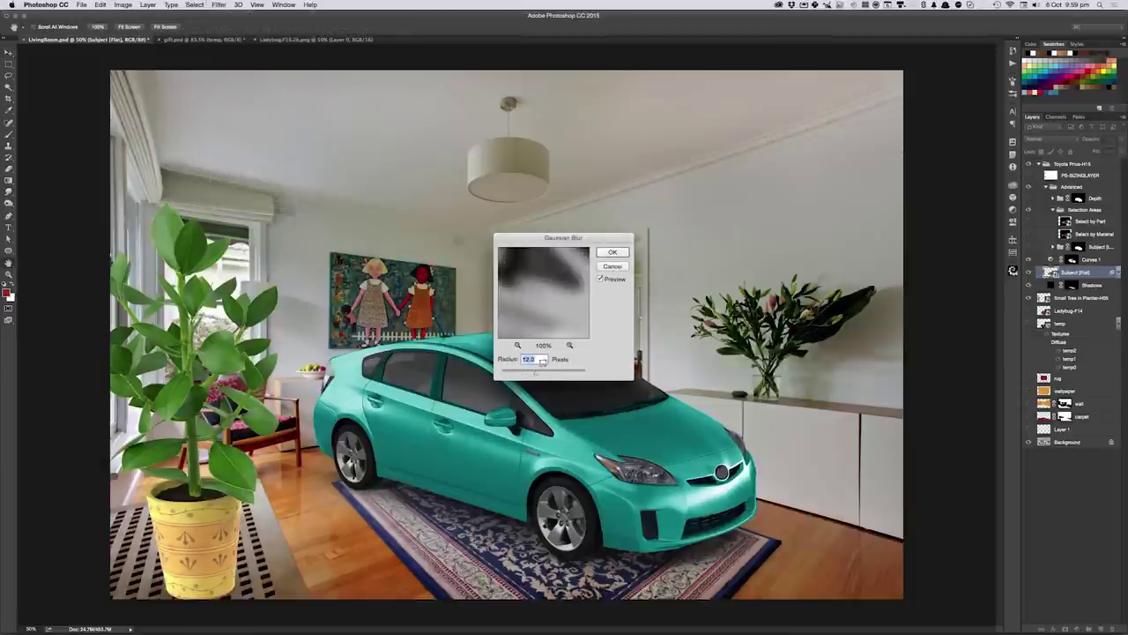
drag(534, 373, 529, 373)
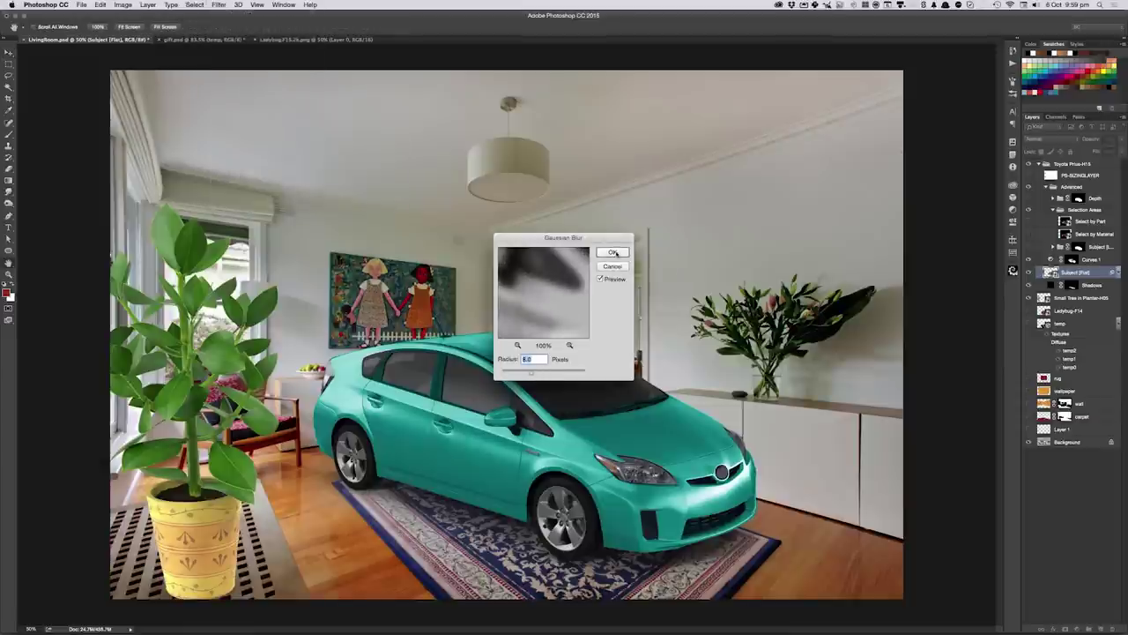
click(615, 252)
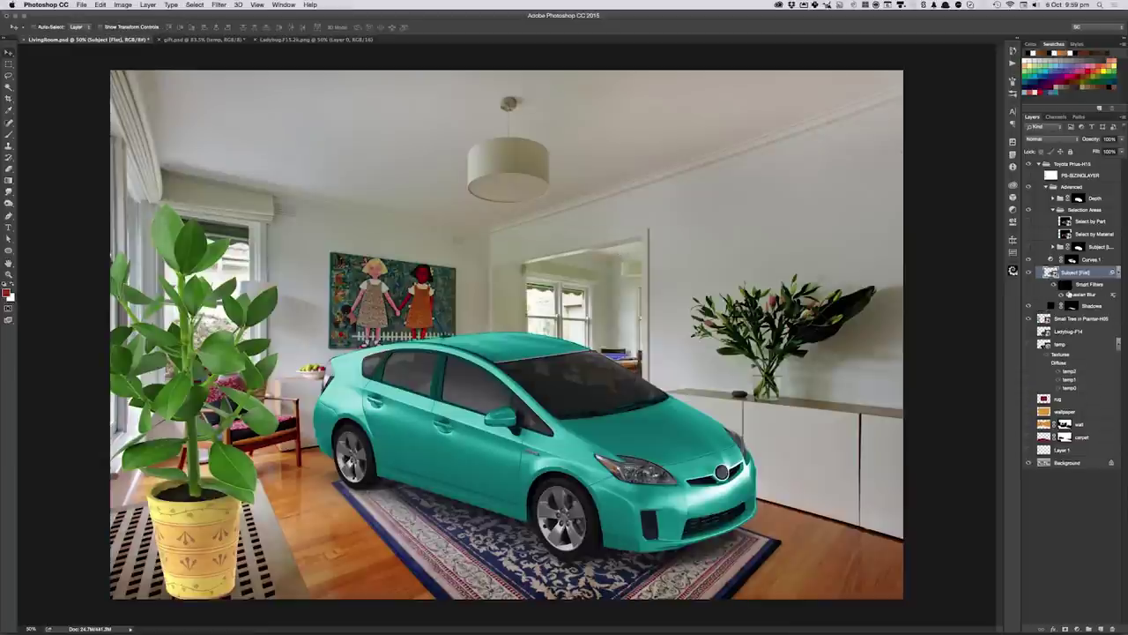
- Bend the blur's filter mask with a Curves dip to increase its contrast
click(1064, 285)
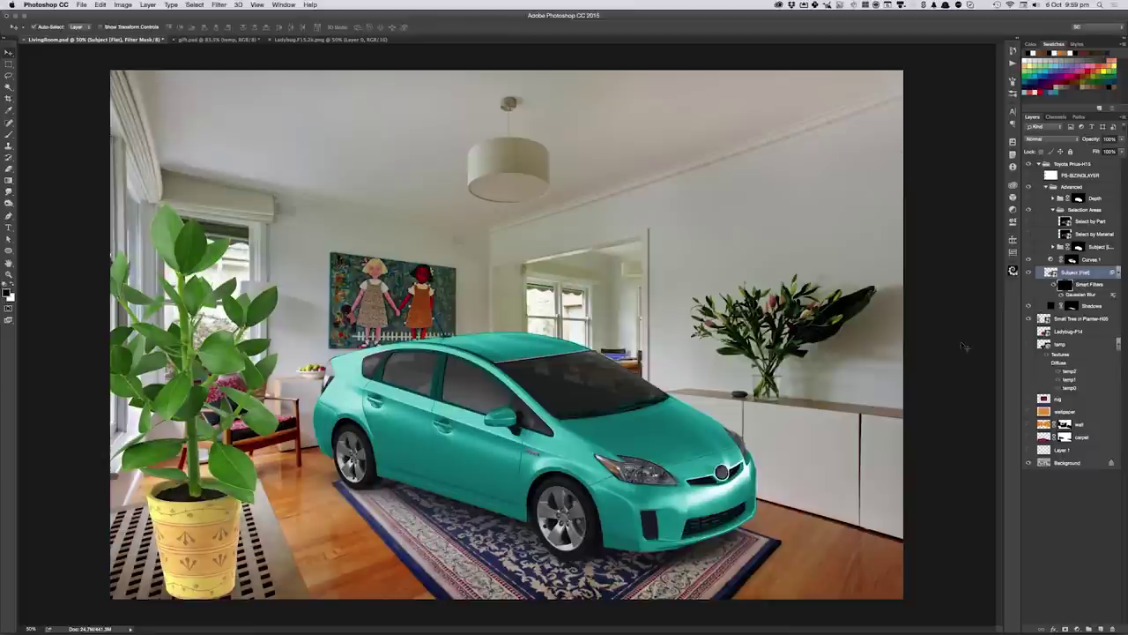
key(ctrl+m)
click(732, 307)
drag(727, 290, 752, 337)
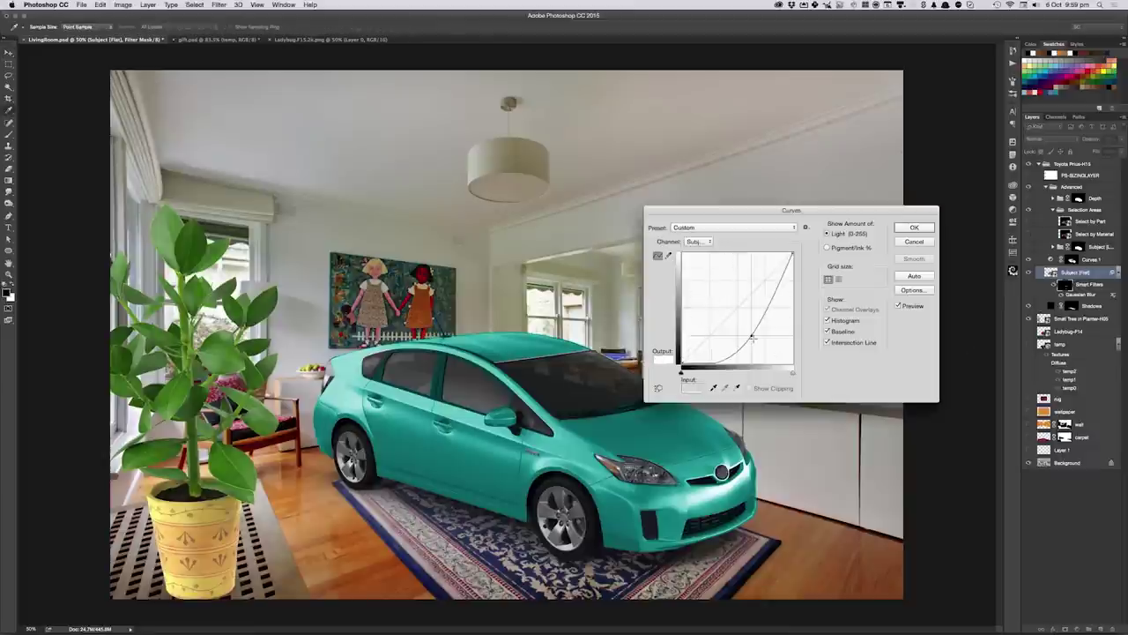
click(914, 242)
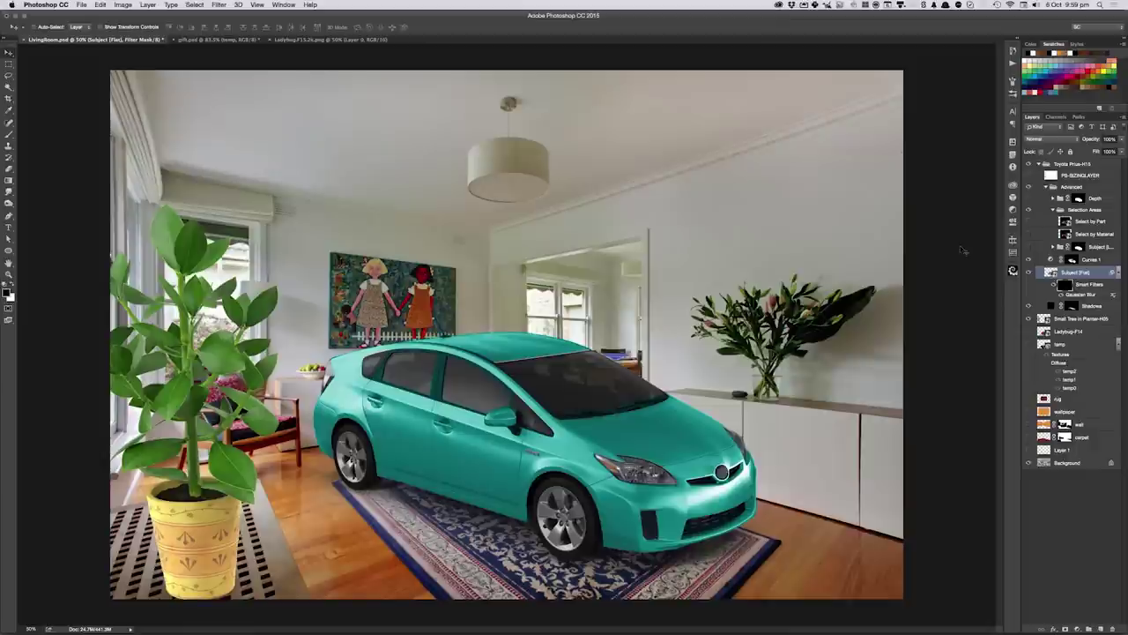
click(1058, 199)
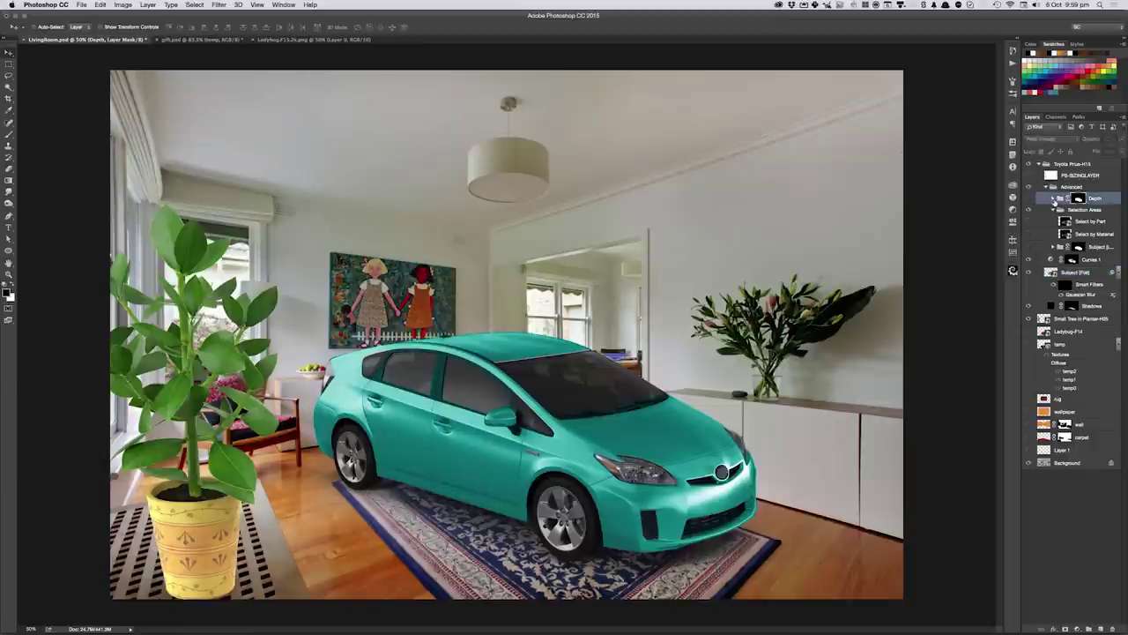
- Expand the Depth group to reveal the nested Atmosphere layer, load it as a selection, then deselect
click(1053, 200)
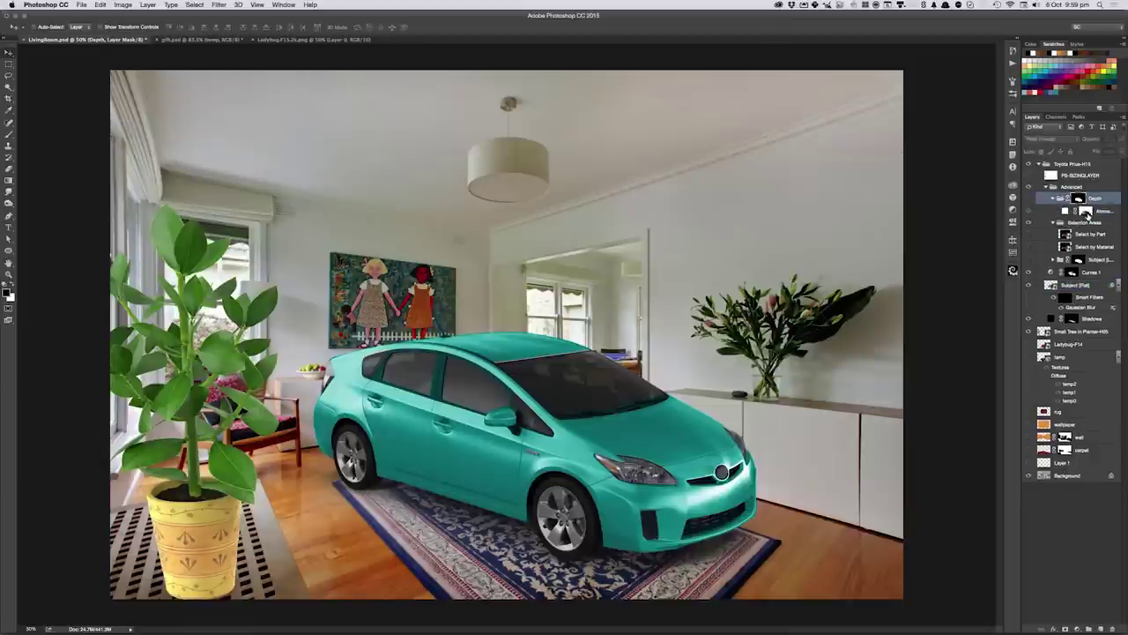
ctrl+click(1085, 214)
key(ctrl+d)
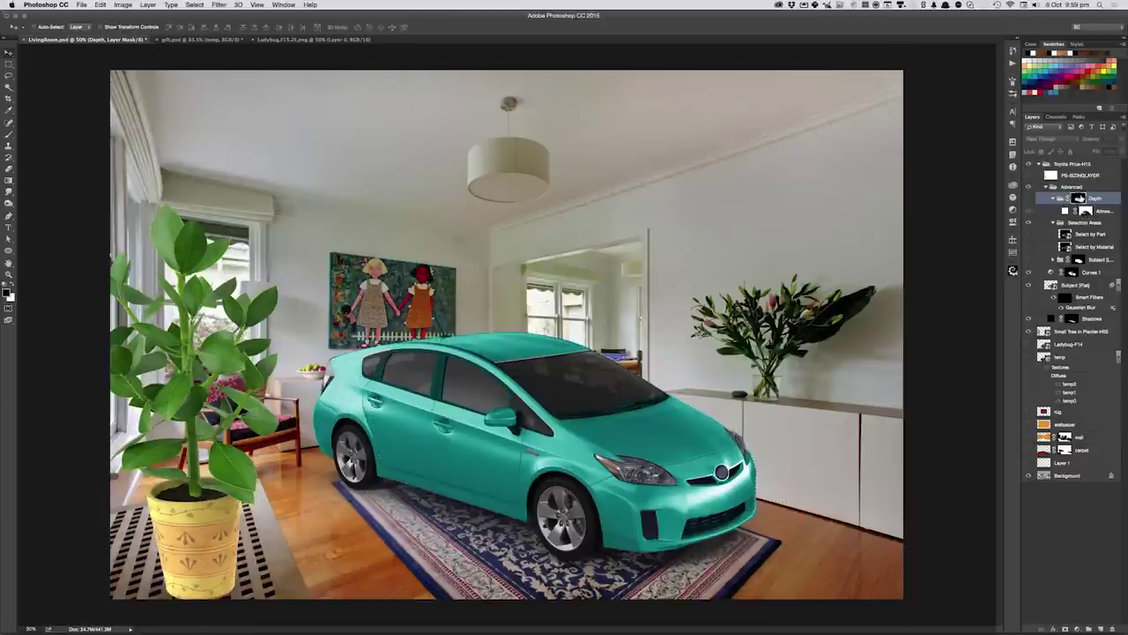
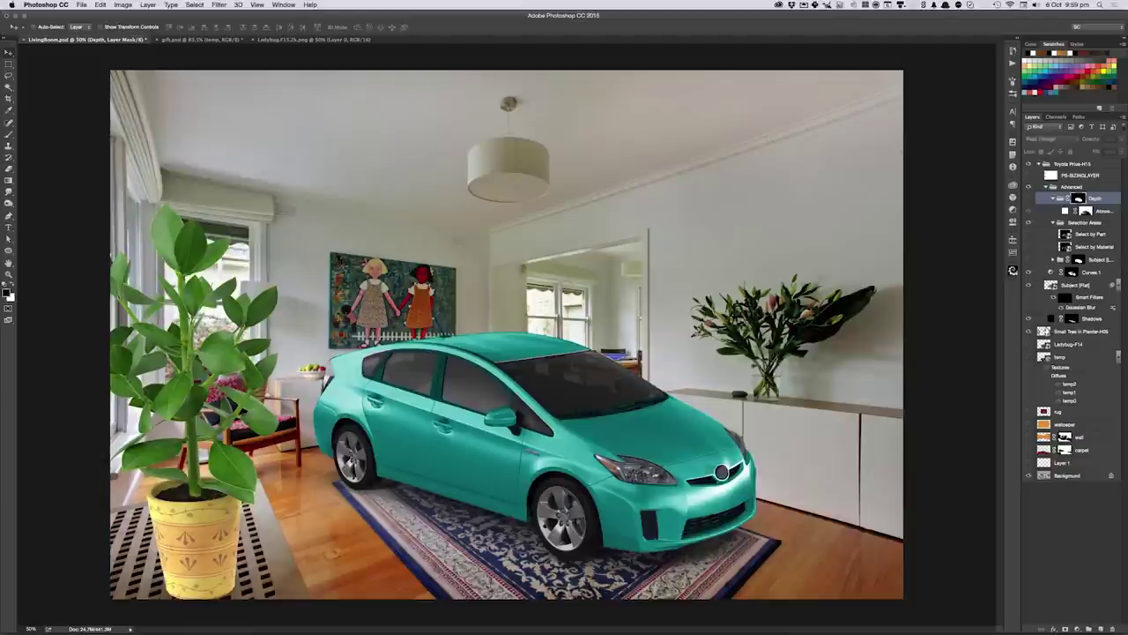
- Duplicate the car's Shadows layer with Cmd+J and expand the Subject group to show the car's layers
click(1029, 329)
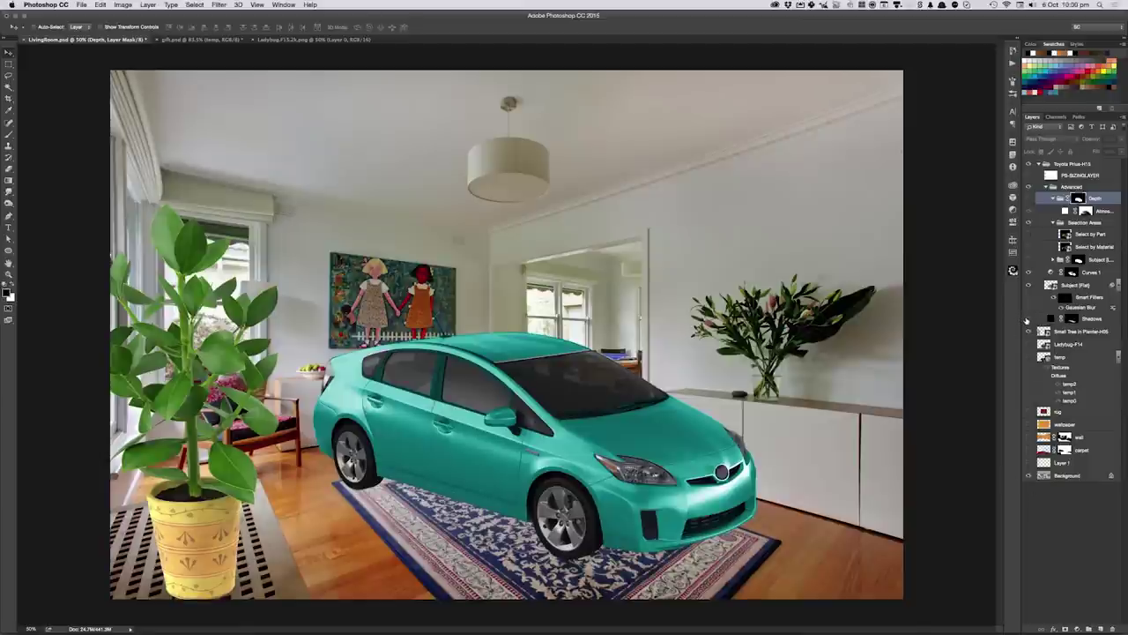
click(1028, 319)
click(1077, 319)
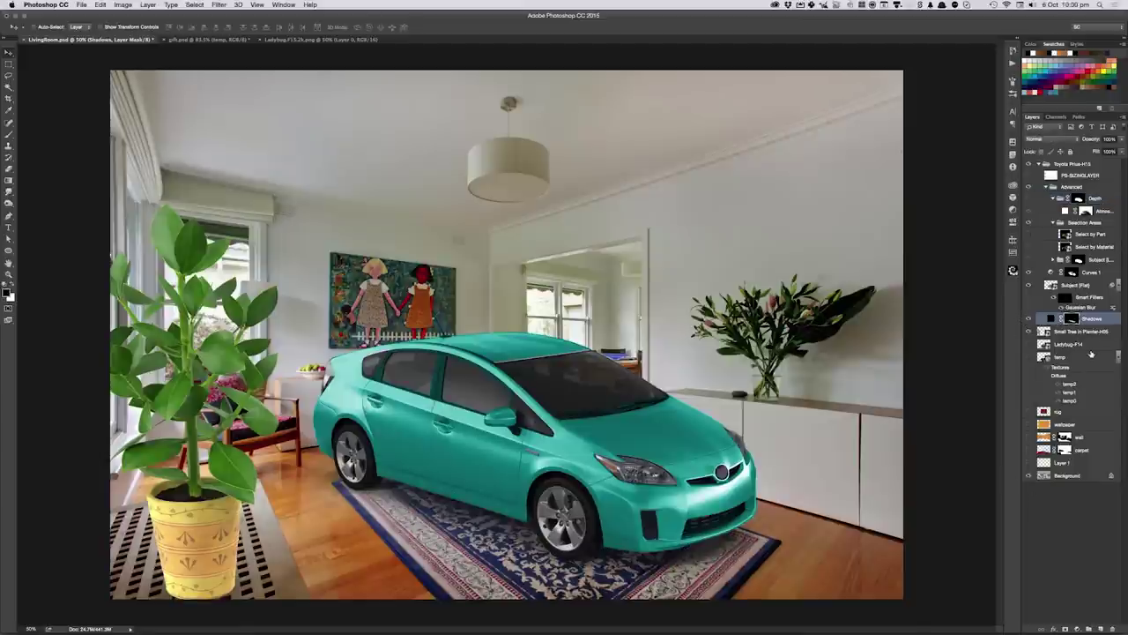
key(super+j)
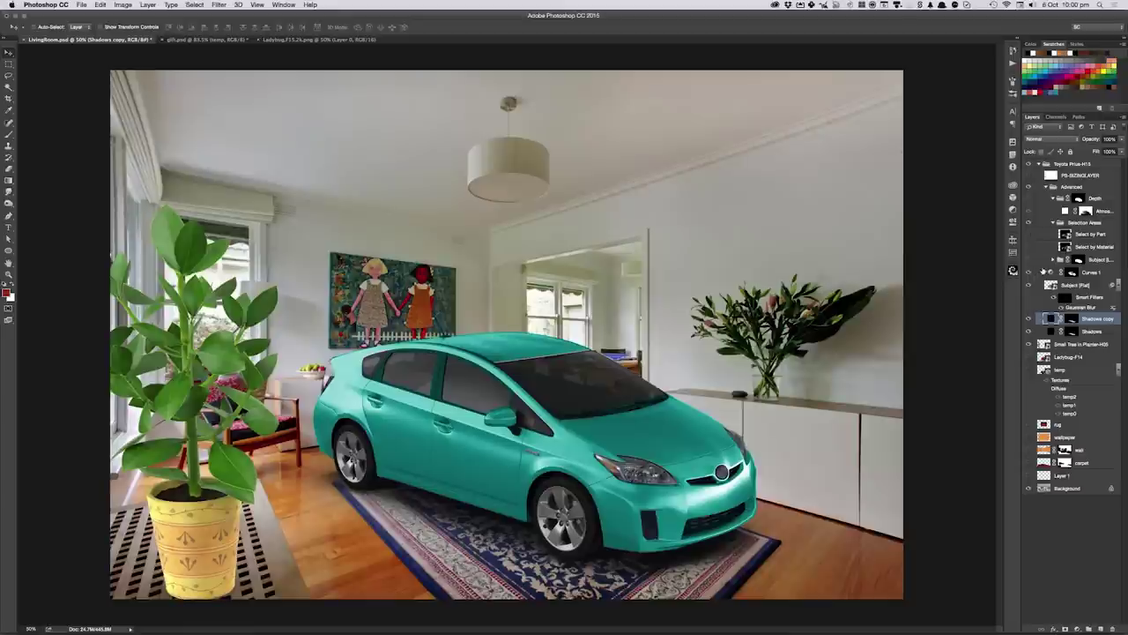
click(1053, 260)
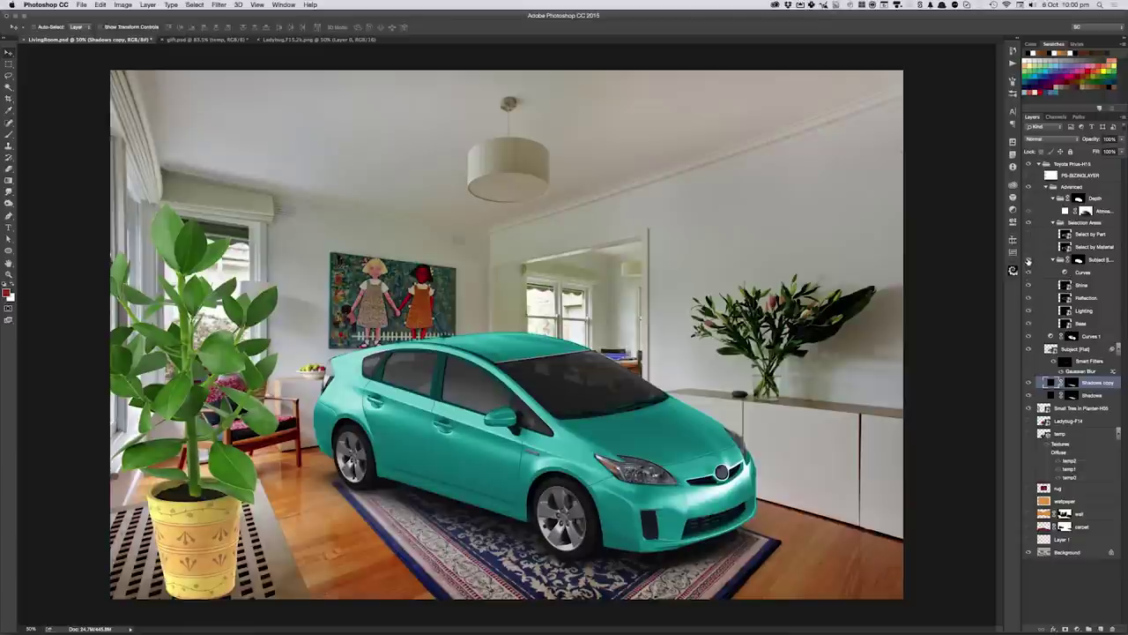
- Hide the teal colour adjustment layer so the Prius turns silver, comparing the other car layers
click(1028, 262)
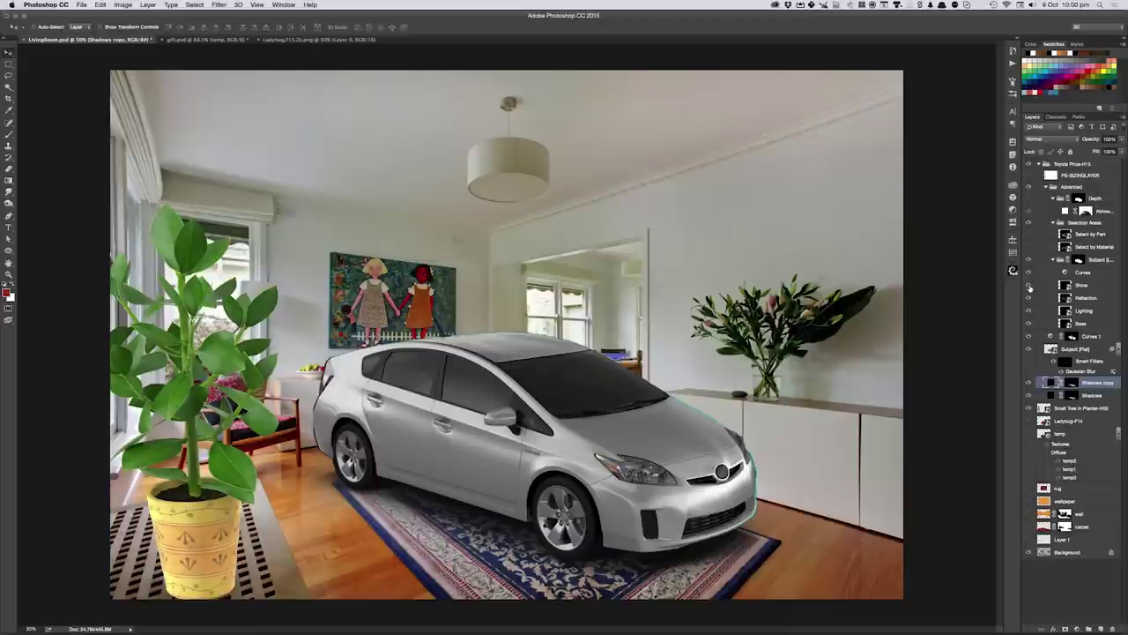
click(1028, 287)
click(1028, 286)
click(1028, 298)
click(1028, 298)
click(1027, 310)
click(1028, 310)
key(super+Tab)
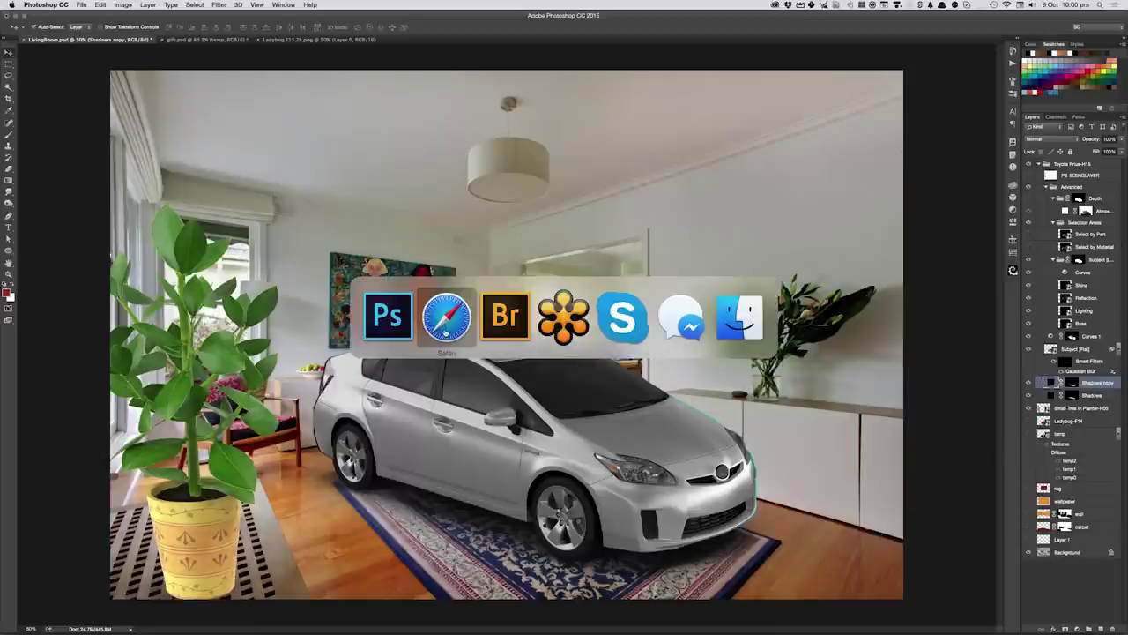
- Search PixelSquid for 'money' objects and open the 50 Dollar Bill Pack page
click(445, 330)
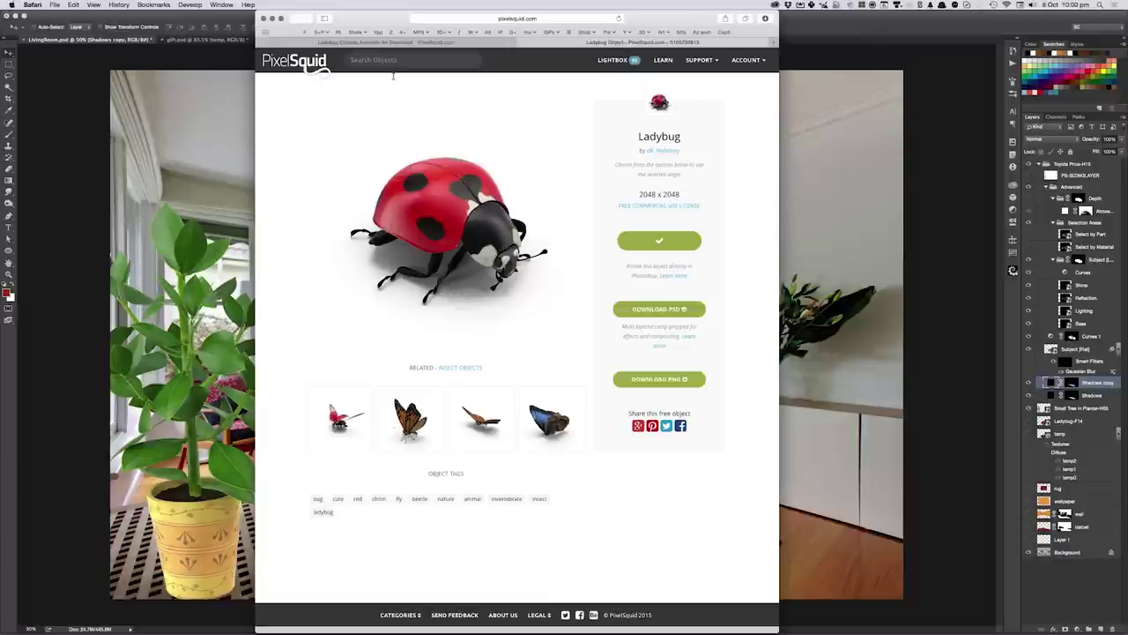
text(money)
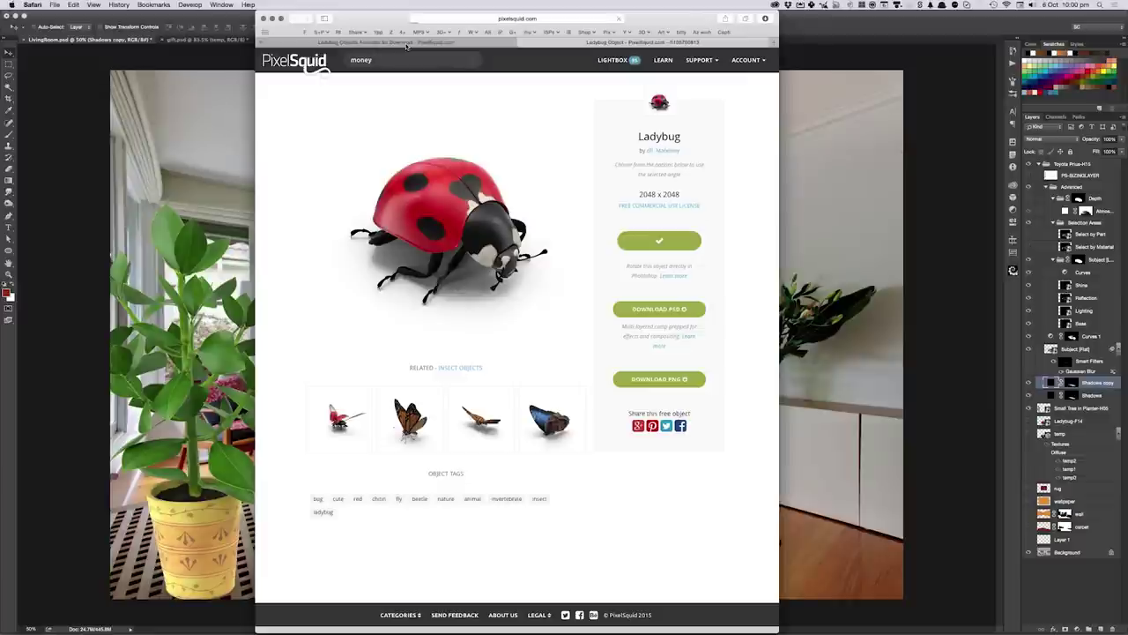
key(Return)
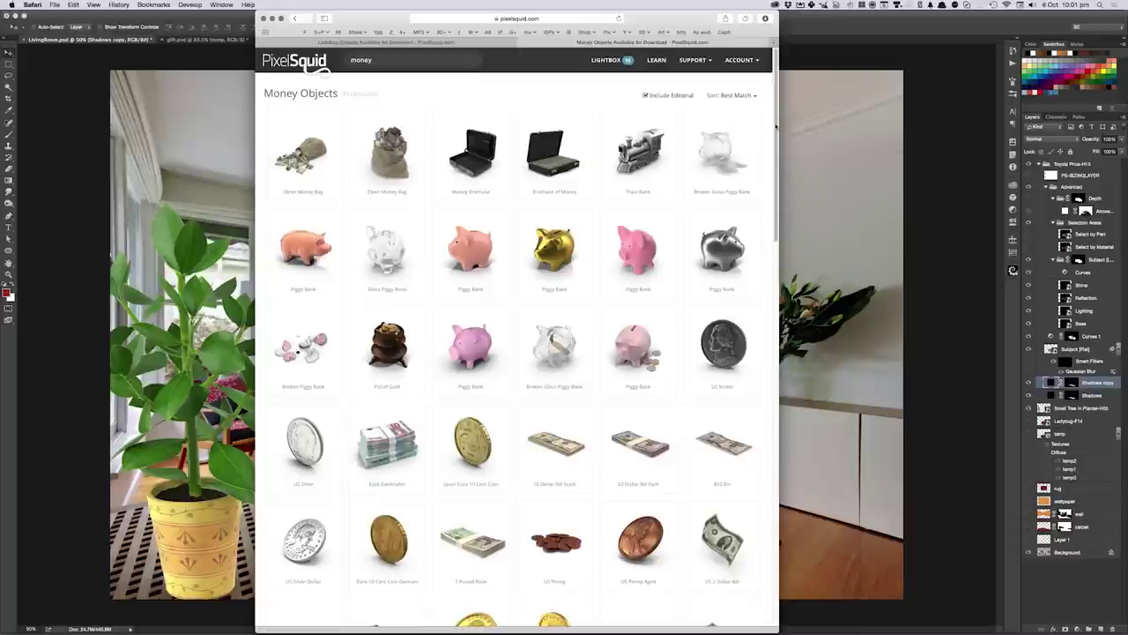
scroll(775, 128, down, 1)
scroll(775, 130, down, 2)
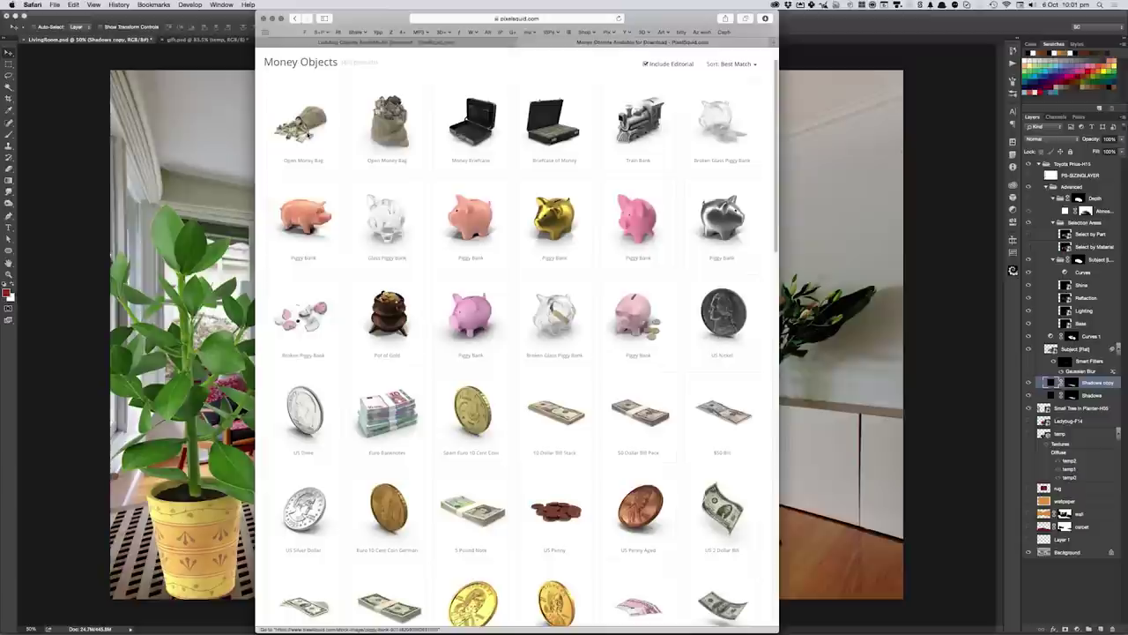
drag(777, 208, 780, 276)
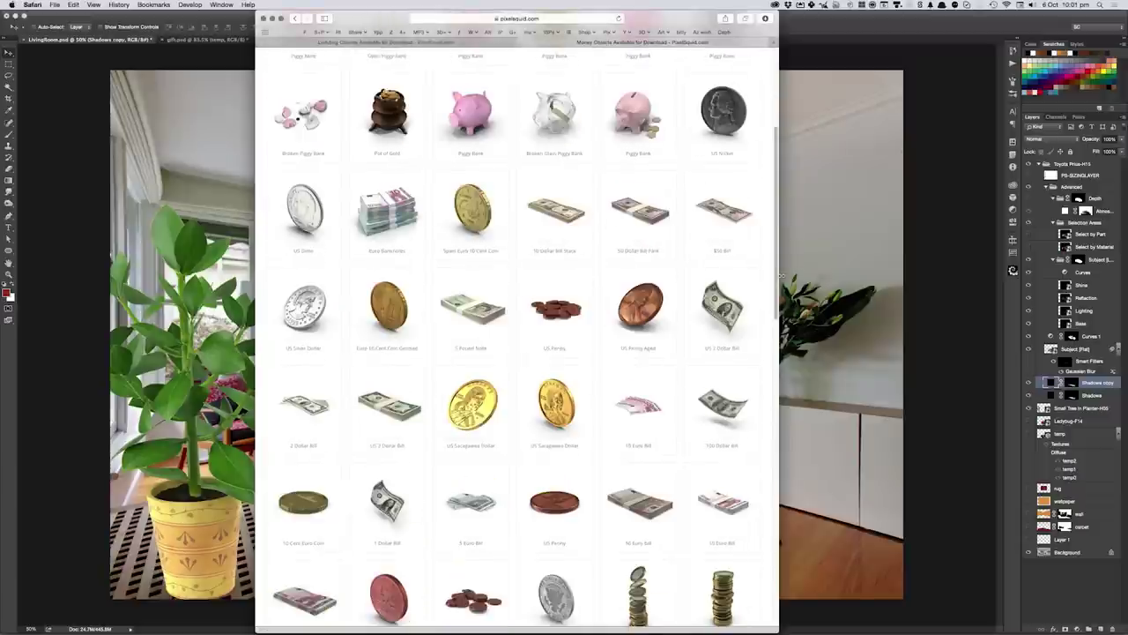
click(644, 251)
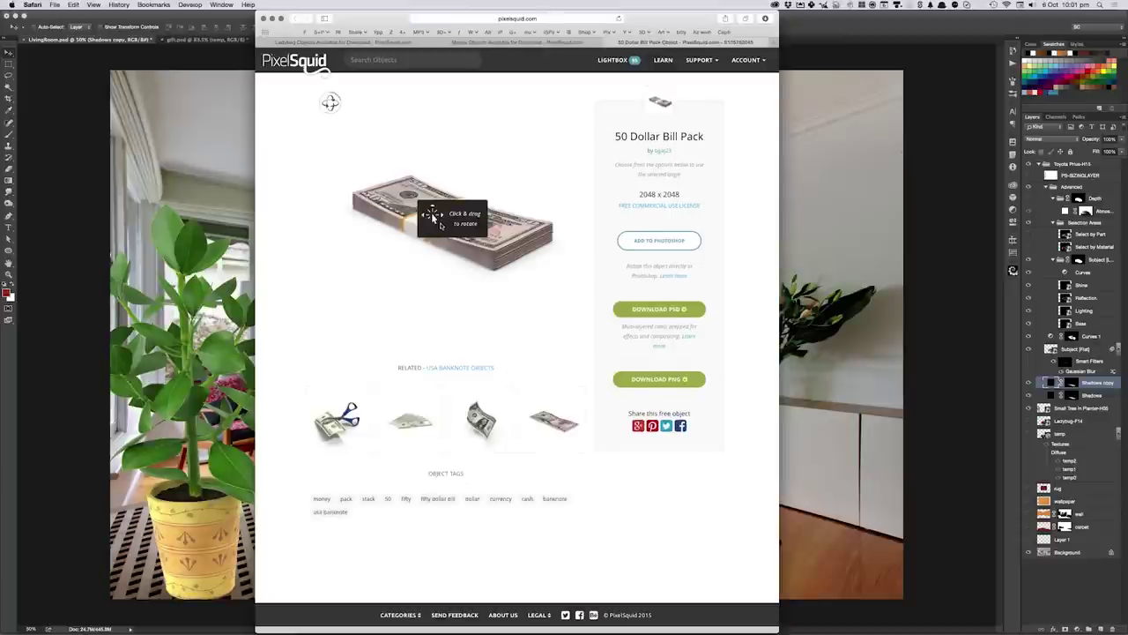
- Rotate the 50 Dollar Bill Pack model to a front view, then an angled top view
drag(441, 220, 448, 231)
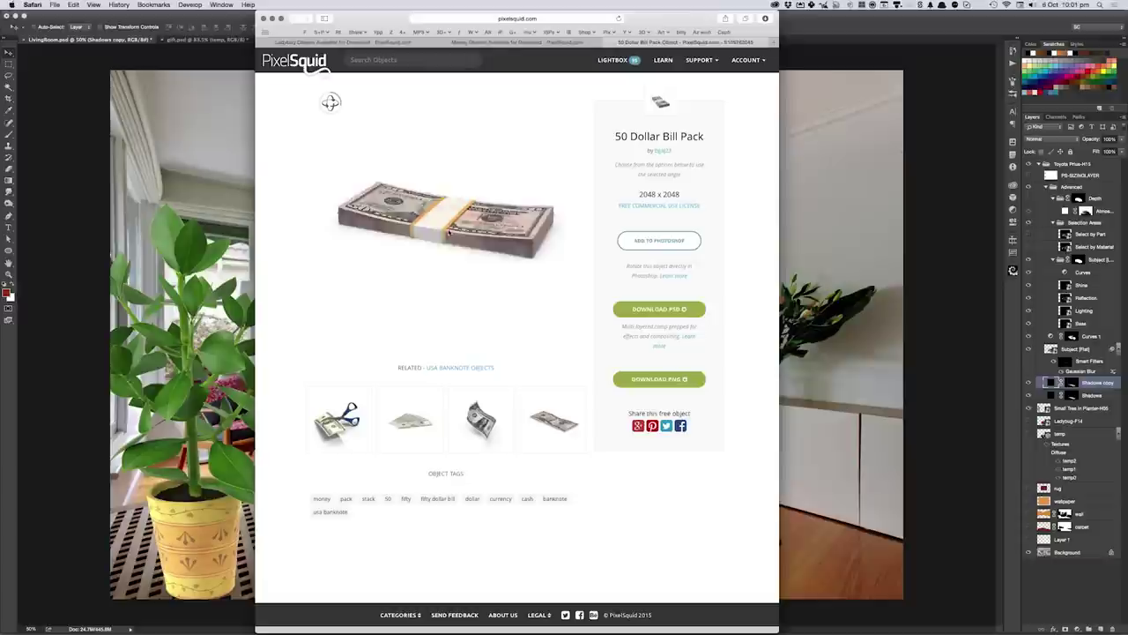
drag(447, 232, 493, 236)
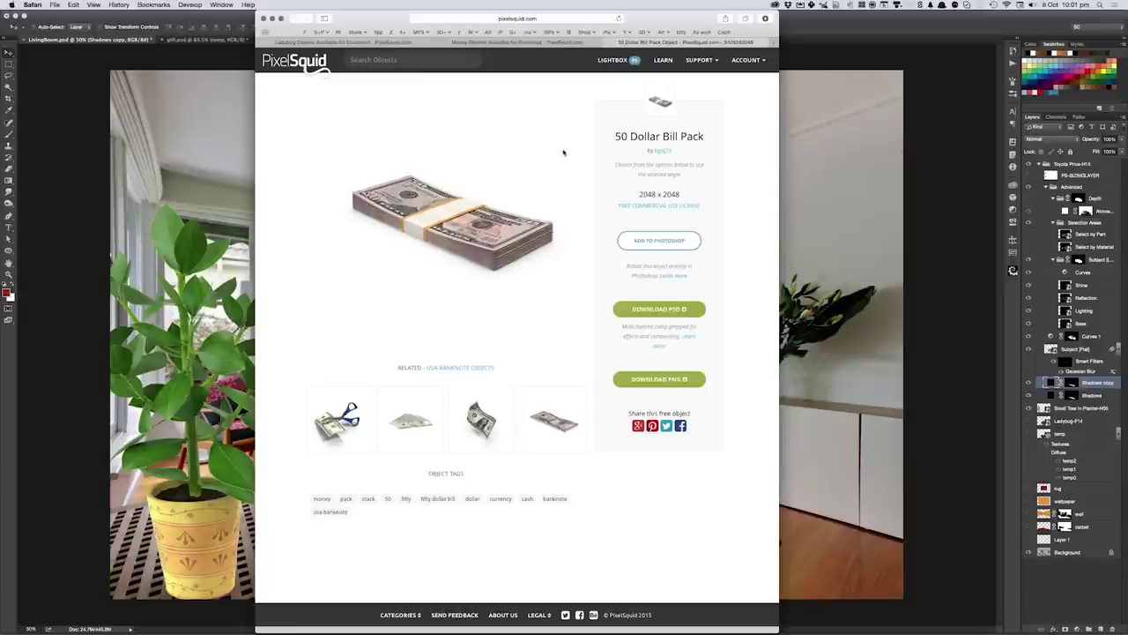
- Return to the Money Objects results and open the 20 Cent Euro Coin object page
click(547, 44)
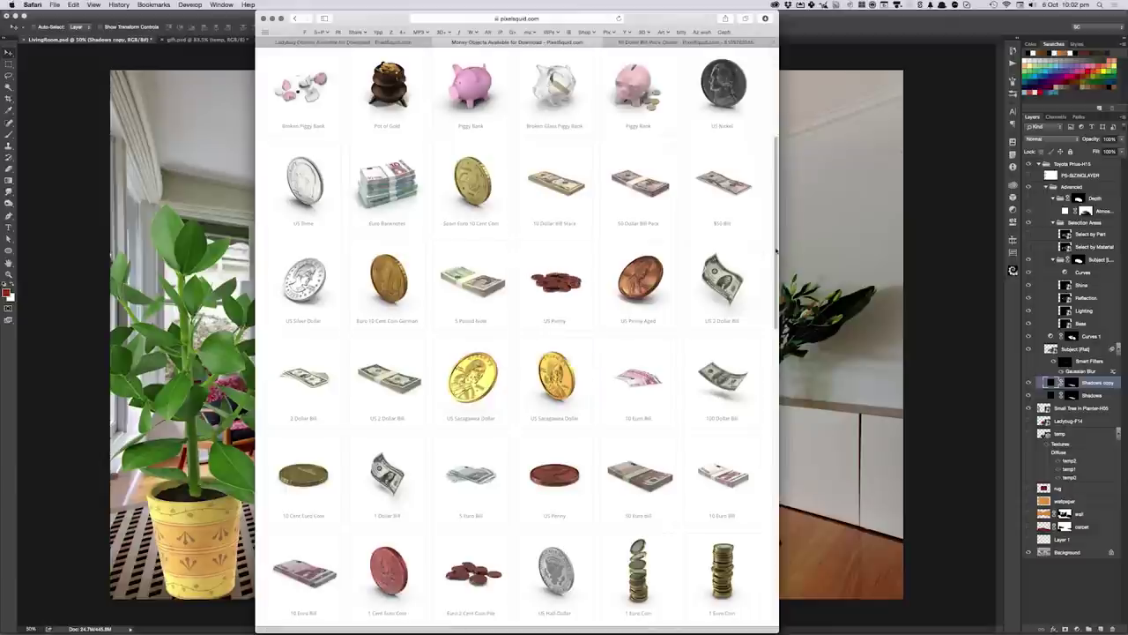
drag(775, 255, 775, 323)
scroll(772, 323, down, 1)
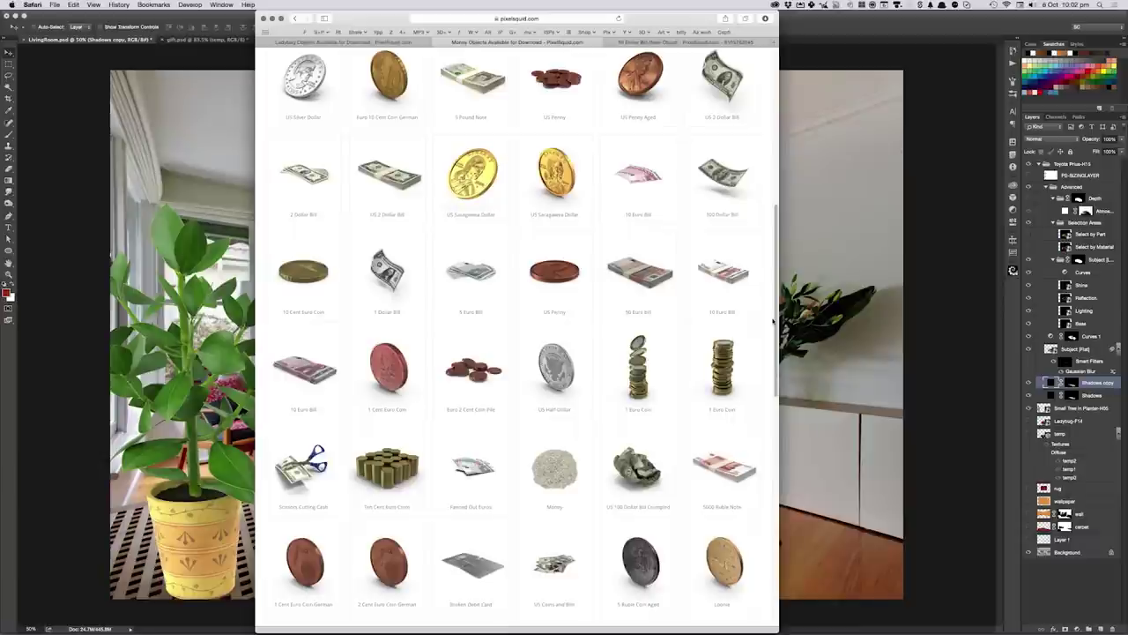
scroll(771, 334, down, 1)
drag(769, 339, 767, 461)
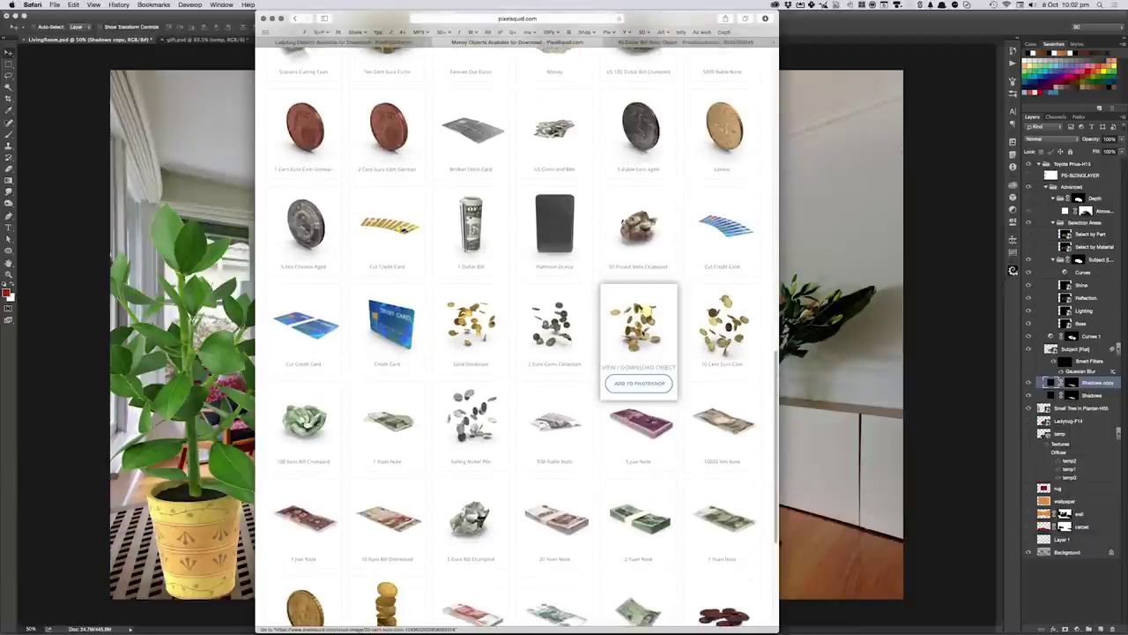
click(638, 331)
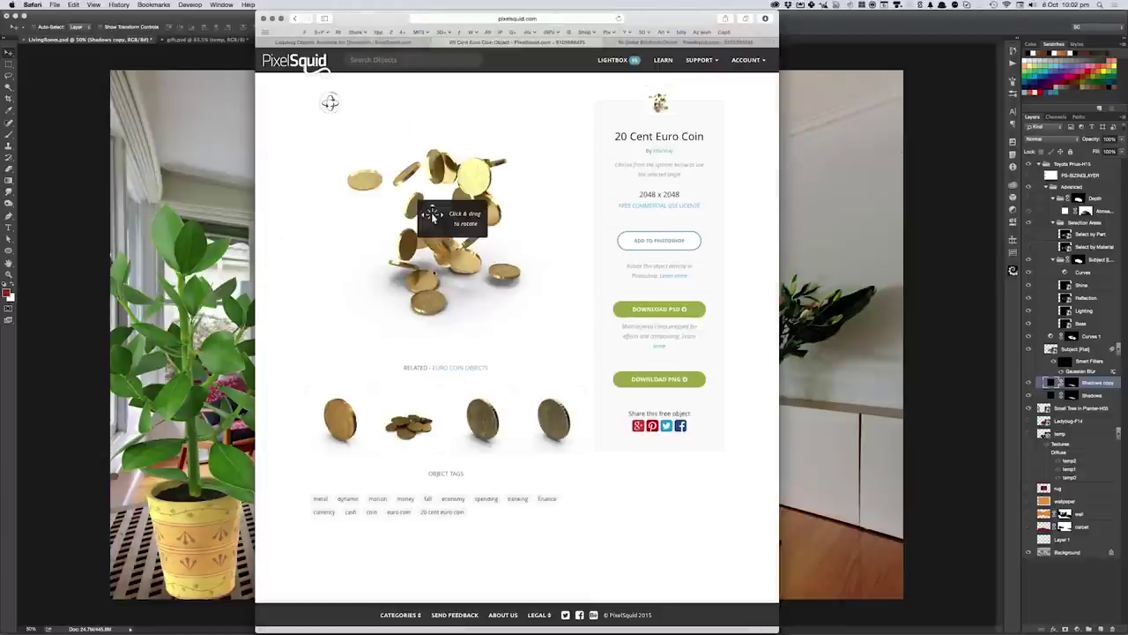
- Rotate the falling 20 Cent Euro Coin model through several angles
drag(438, 262, 449, 256)
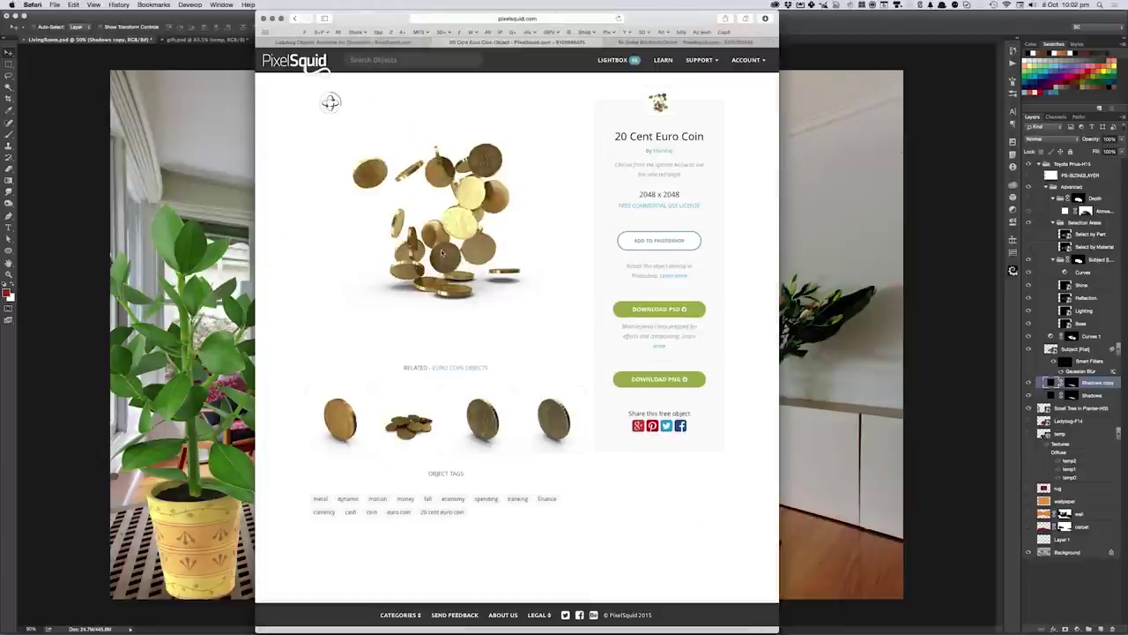
drag(450, 256, 483, 264)
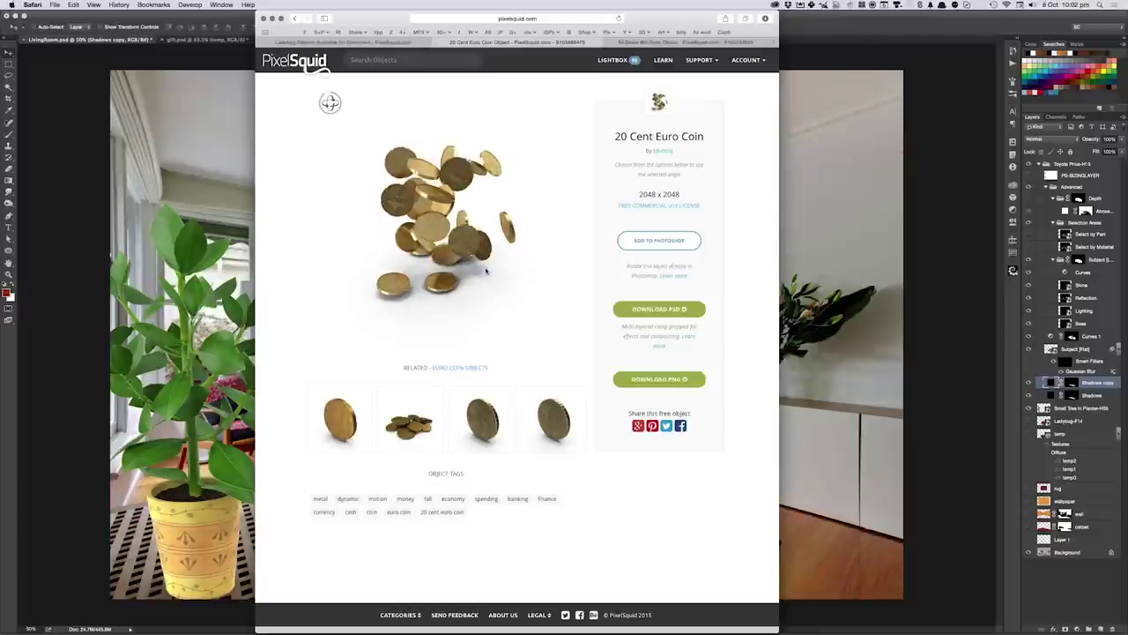
drag(483, 263, 519, 263)
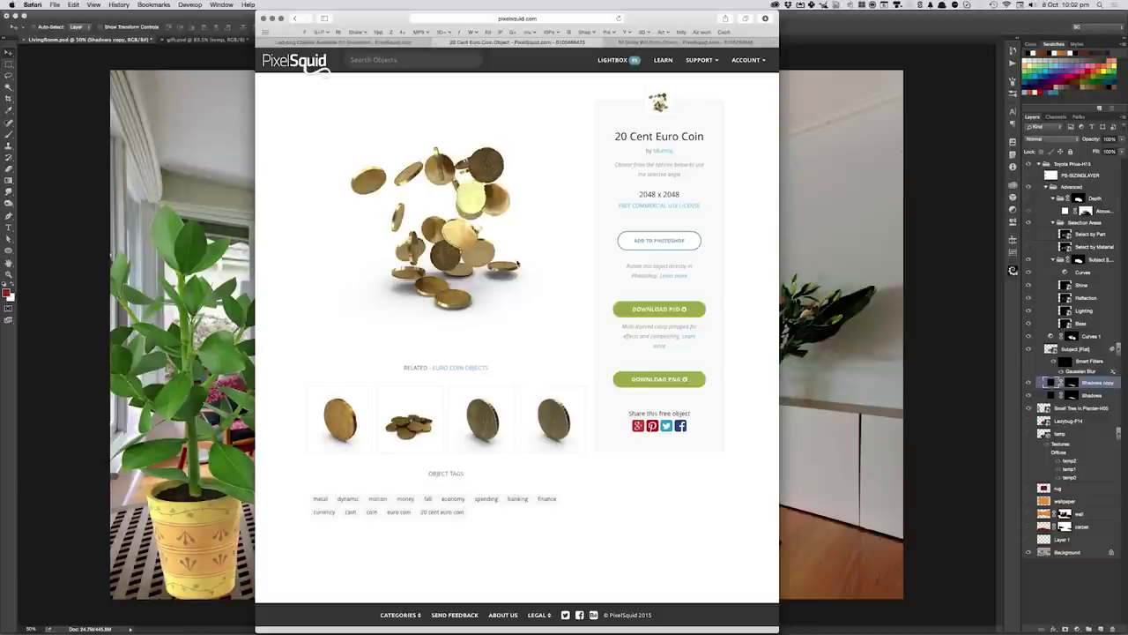
mouse_move(523, 262)
mouse_down()
mouse_move(559, 259)
mouse_move(537, 267)
mouse_up()
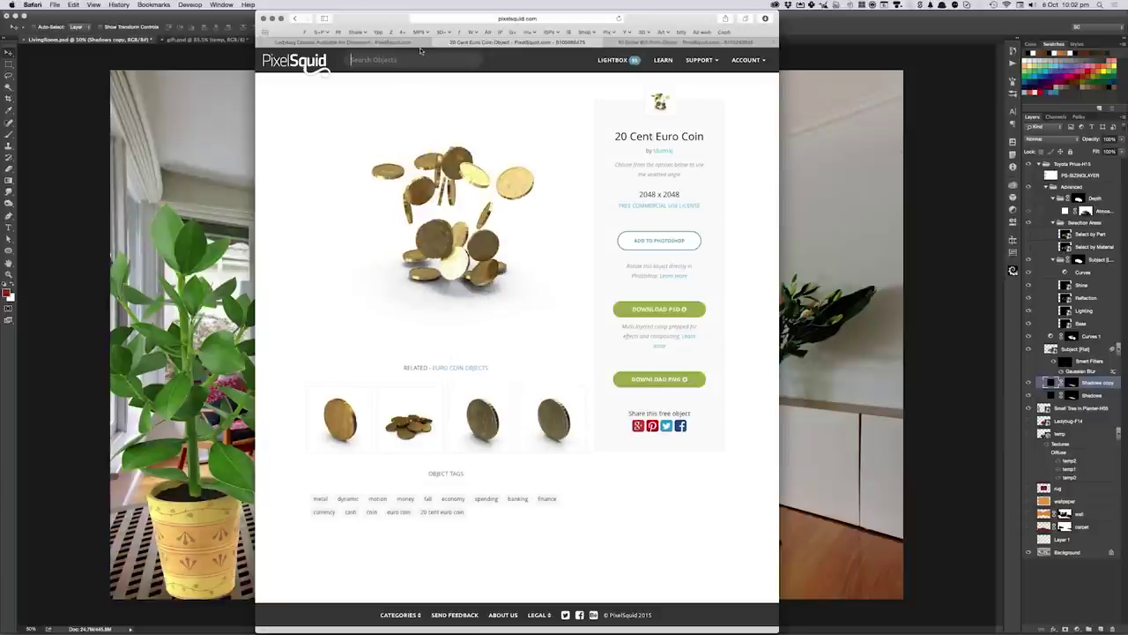
text(computer)
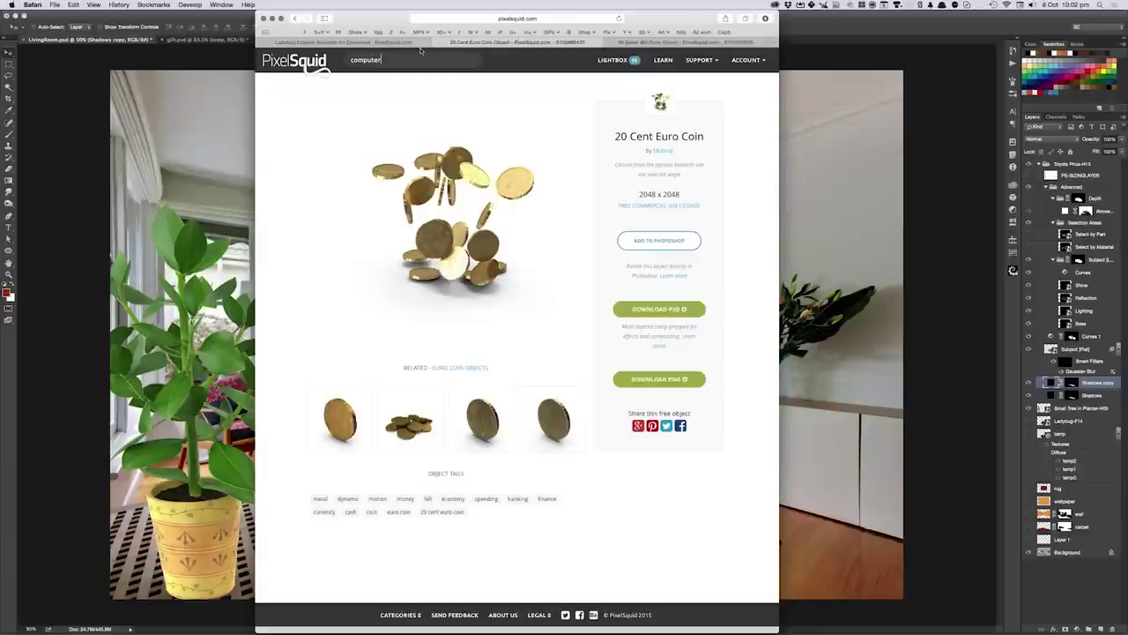
- Search PixelSquid for 'computer' and scroll through the computer object results
key(Return)
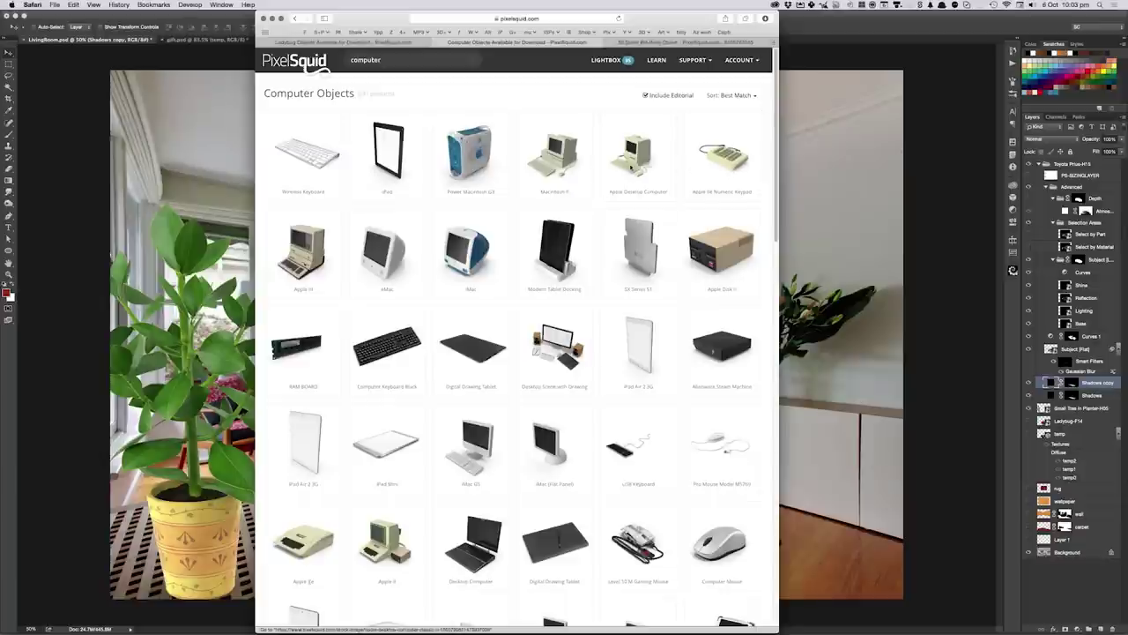
mouse_move(637, 159)
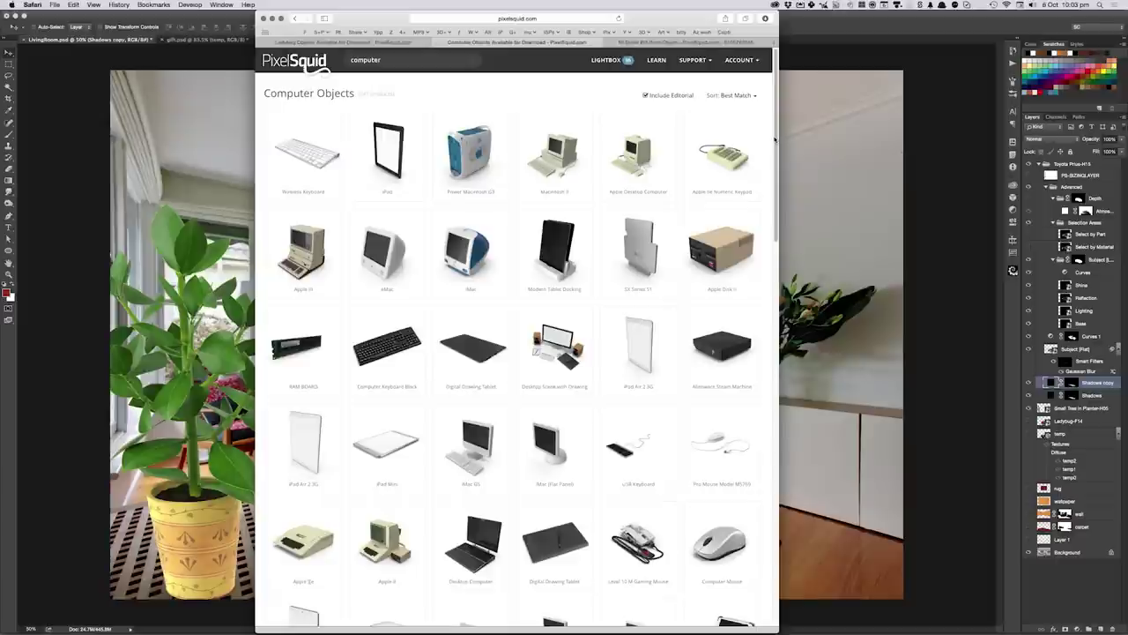
drag(775, 138, 773, 176)
scroll(773, 176, down, 1)
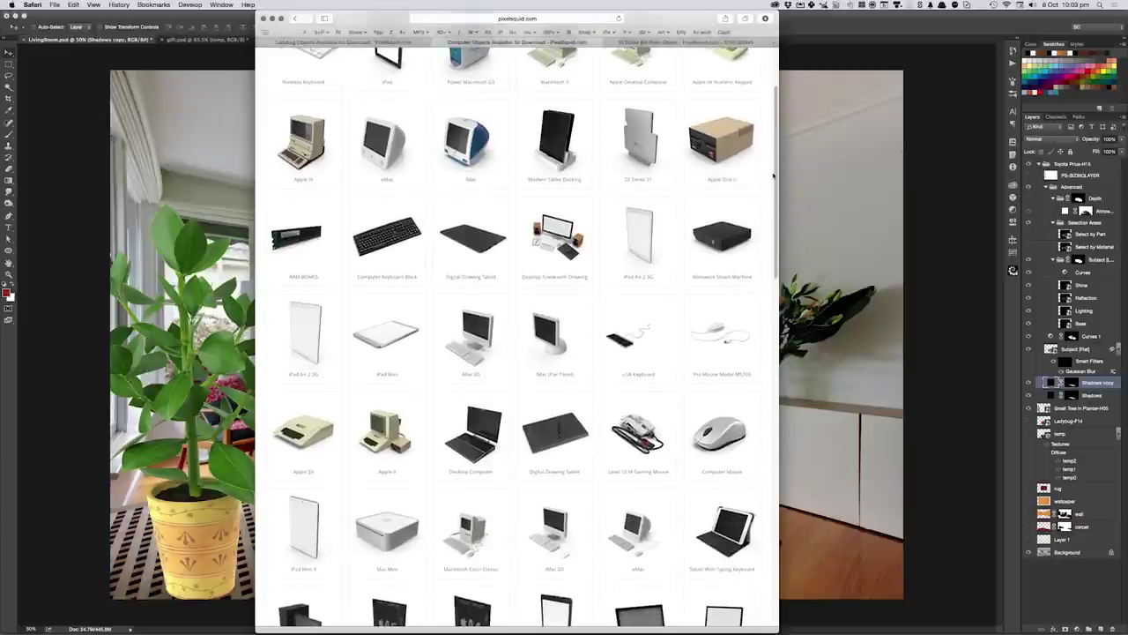
scroll(773, 176, down, 10)
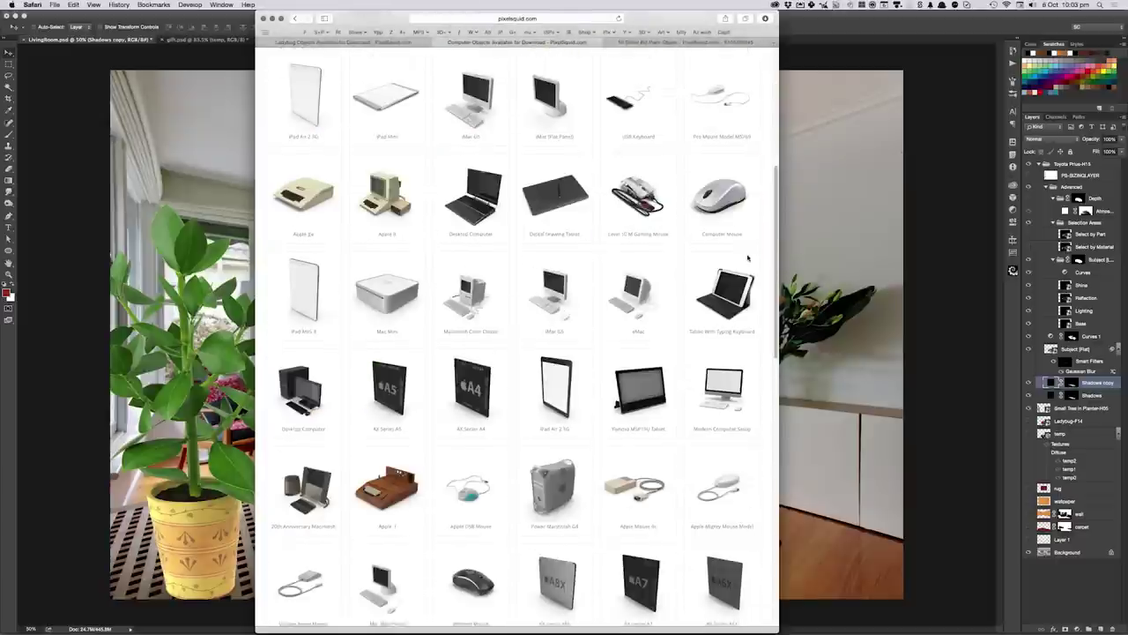
scroll(738, 271, down, 1)
scroll(738, 271, up, 1)
scroll(760, 152, up, 6)
- Search for 'cat' to list the Kitten Animal Lamp and Empty Dog Food Bowl
scroll(760, 152, up, 2)
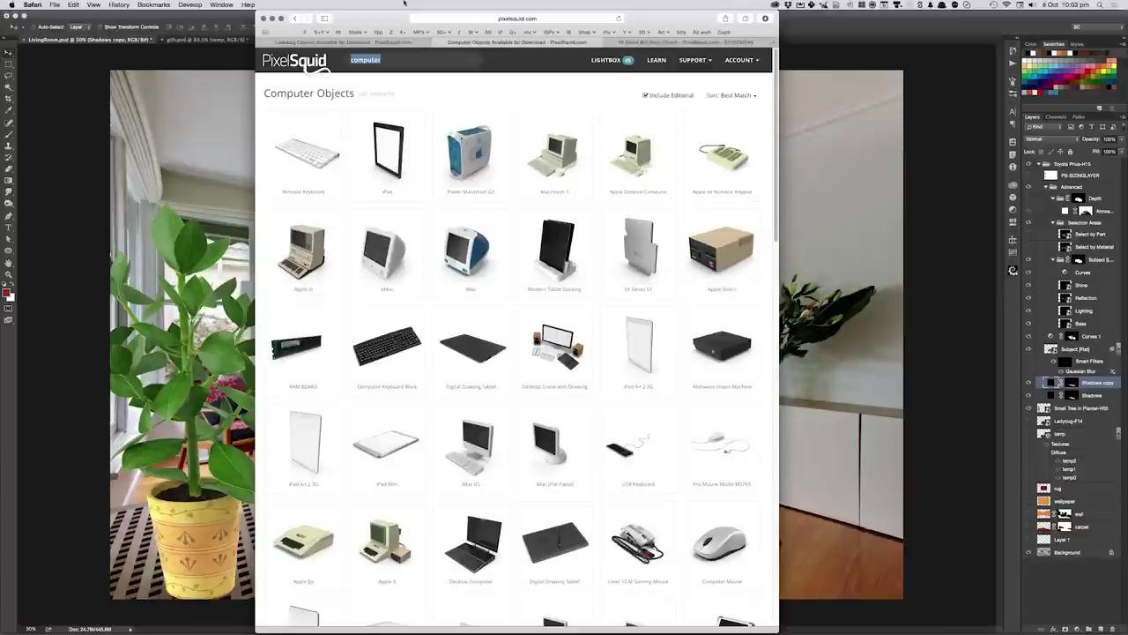
text(cat)
key(Return)
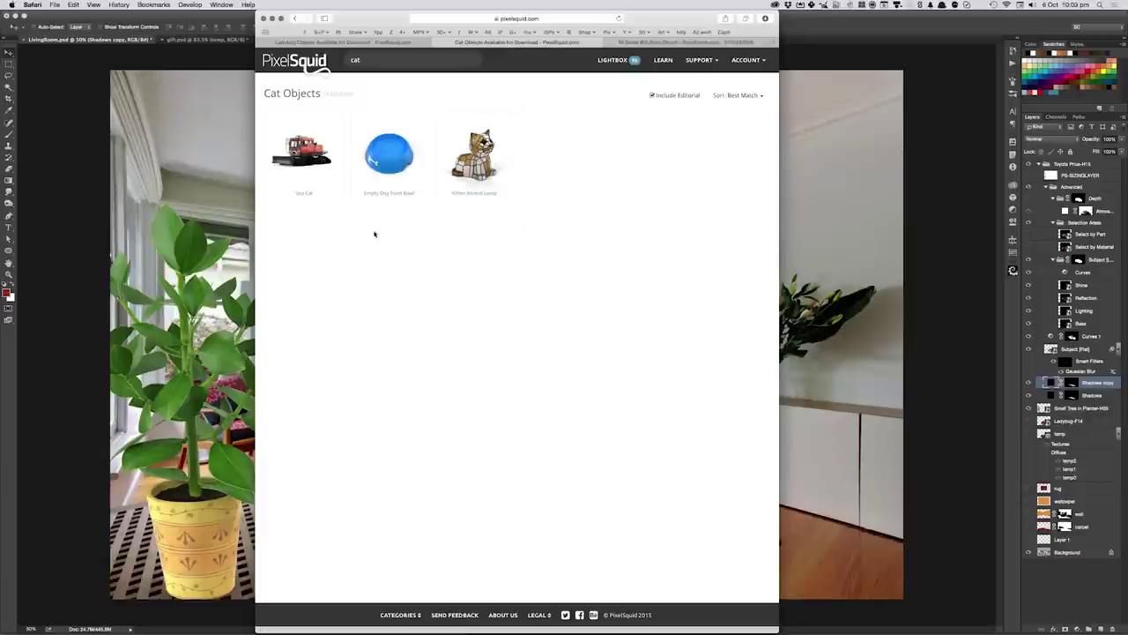
- Choose CHARACTERS from the footer Categories list to show objects like the Cartoon Crab
click(404, 615)
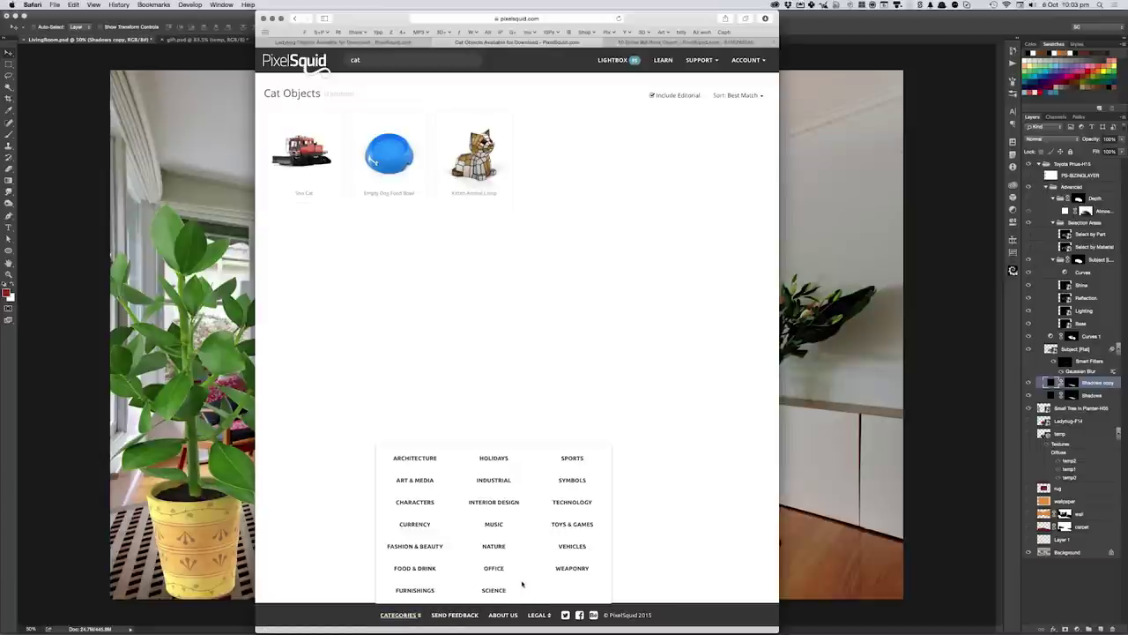
click(414, 503)
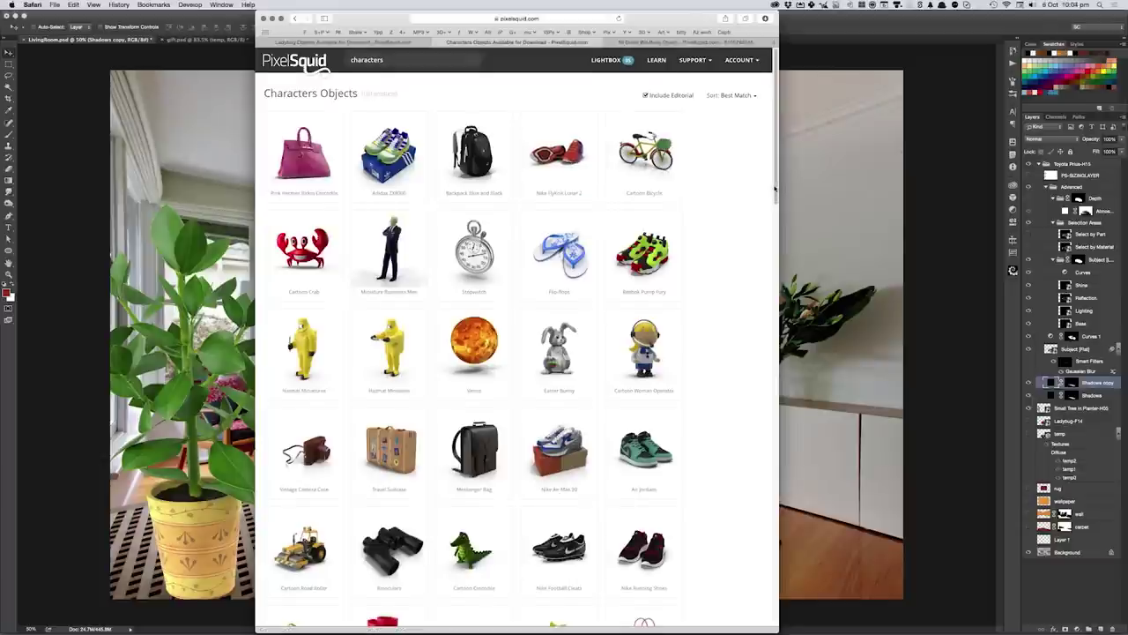
- Scroll down through the Characters Objects results
scroll(777, 203, down, 1)
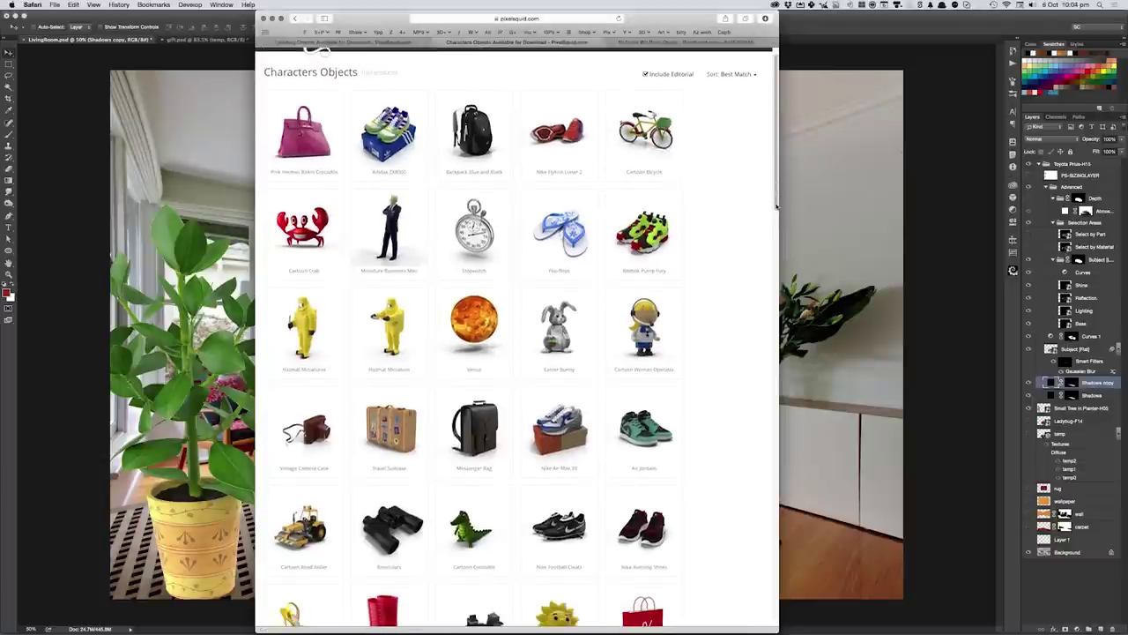
scroll(777, 206, down, 2)
scroll(763, 232, down, 1)
scroll(757, 242, down, 3)
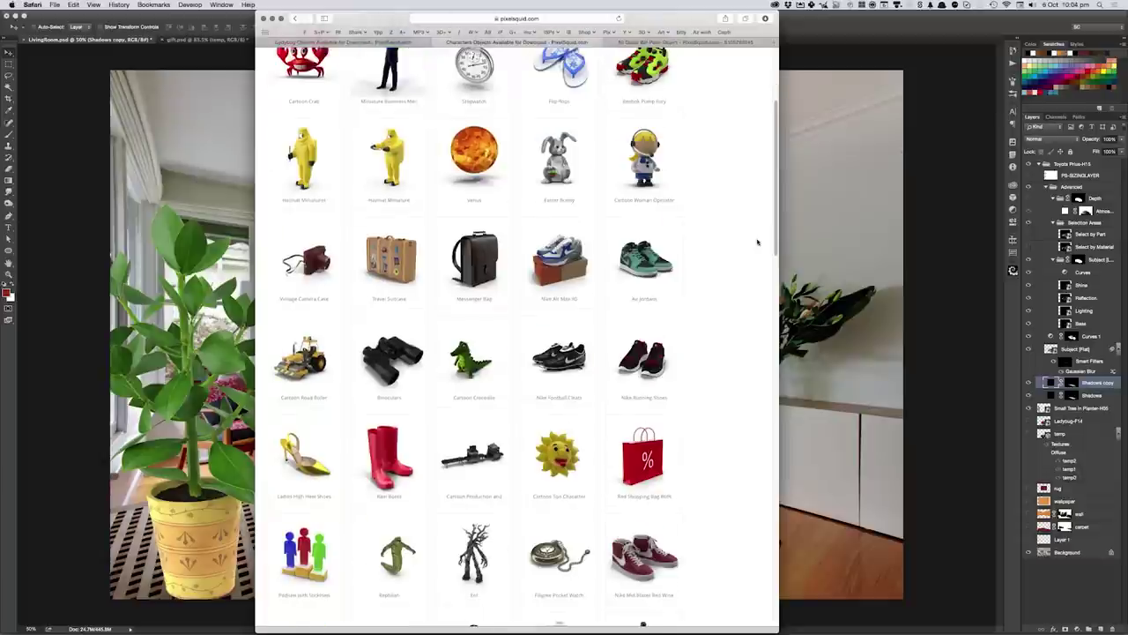
scroll(757, 242, down, 1)
scroll(756, 248, down, 1)
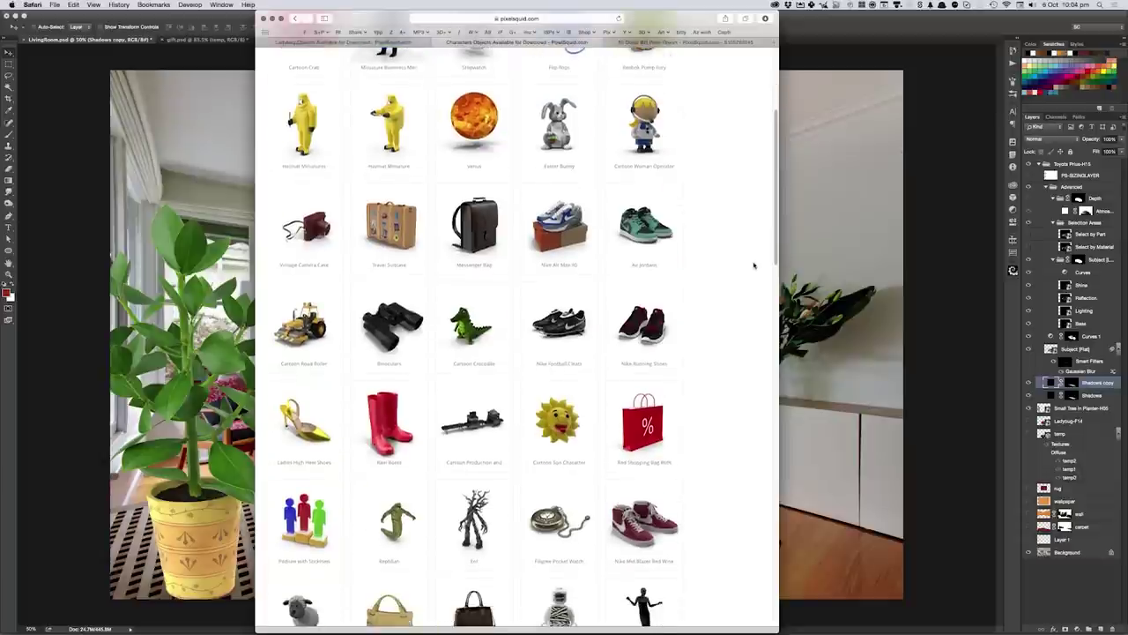
scroll(752, 265, down, 3)
scroll(747, 296, down, 2)
scroll(745, 311, down, 4)
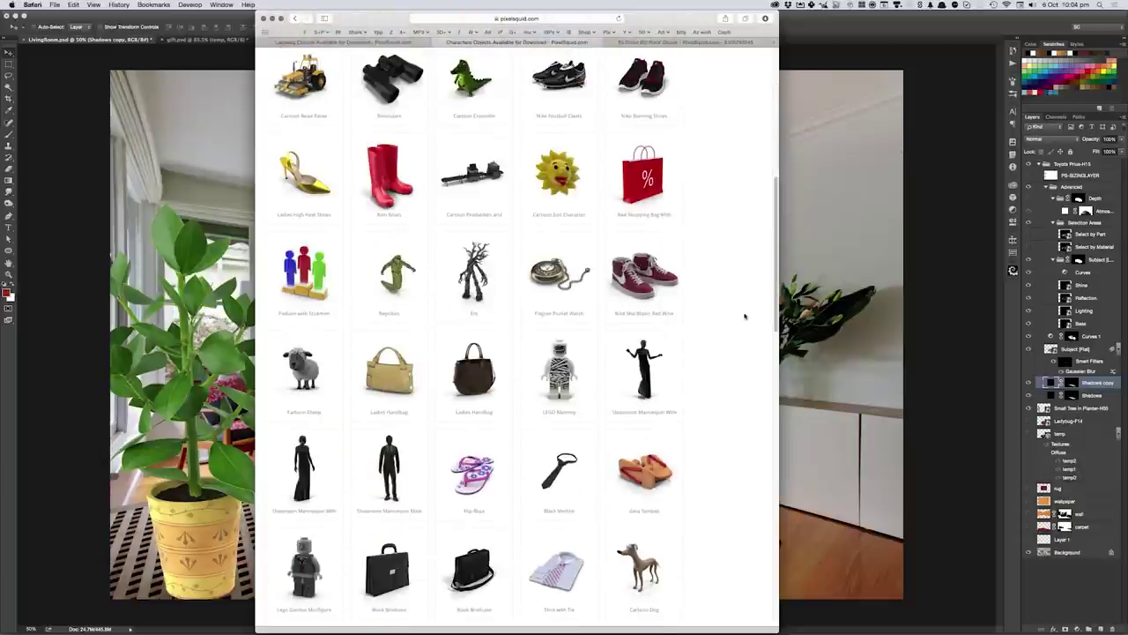
scroll(740, 322, down, 2)
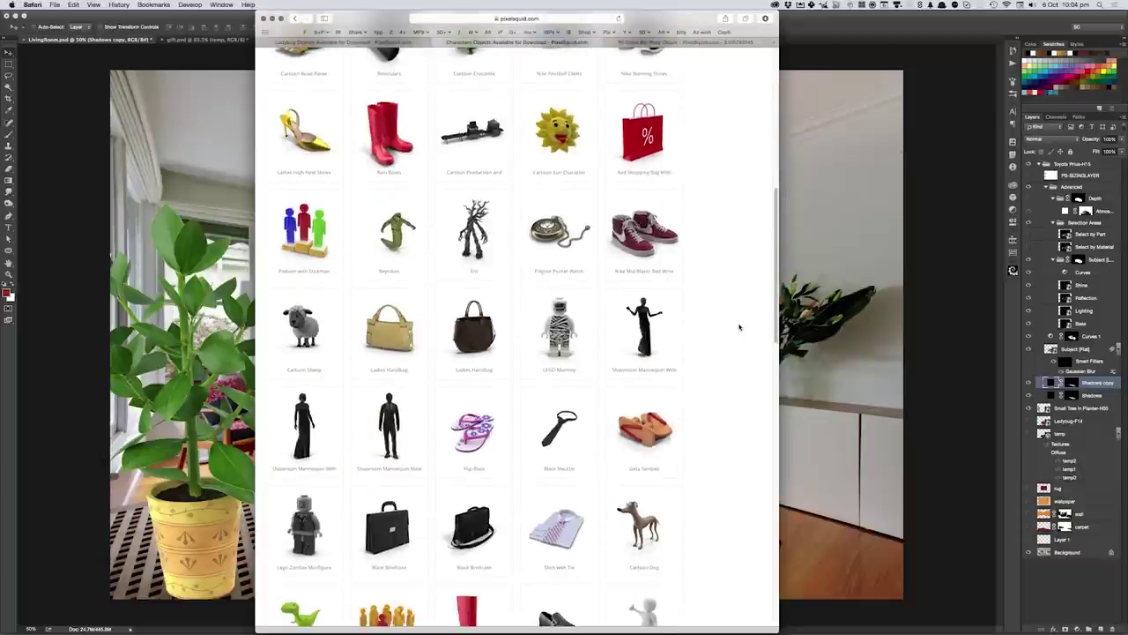
scroll(732, 342, down, 2)
scroll(731, 347, down, 1)
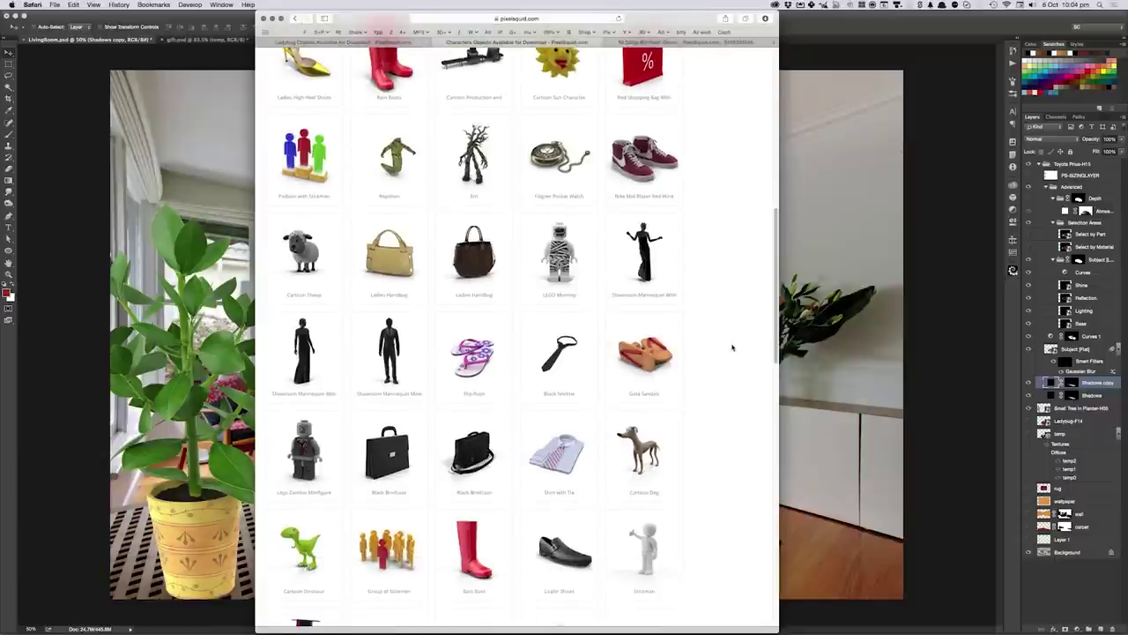
scroll(732, 347, down, 1)
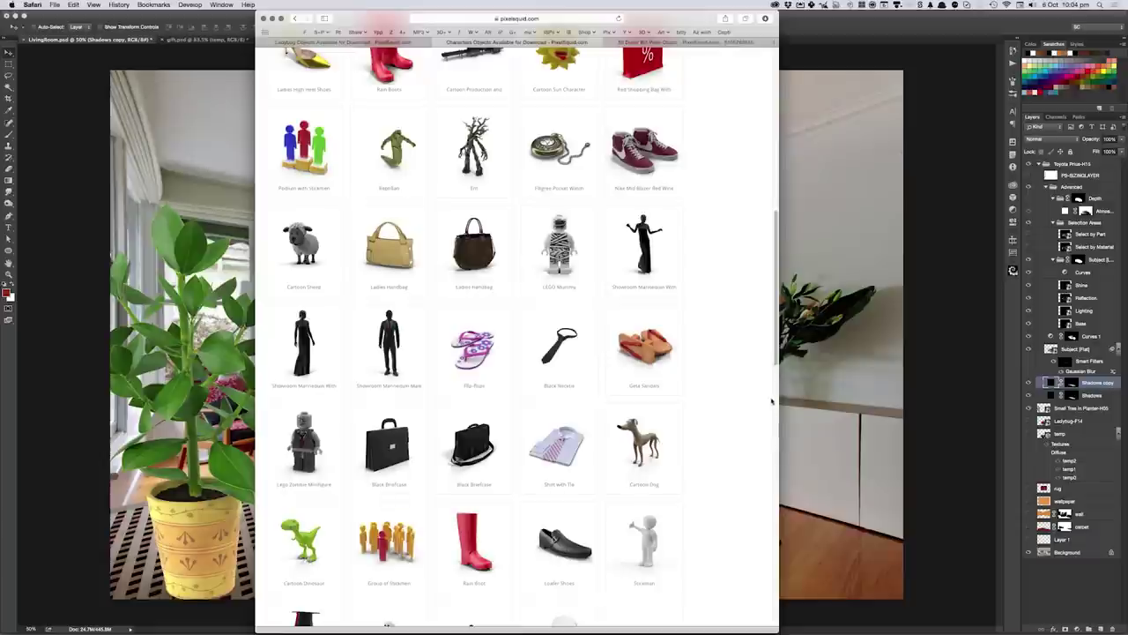
scroll(776, 385, down, 3)
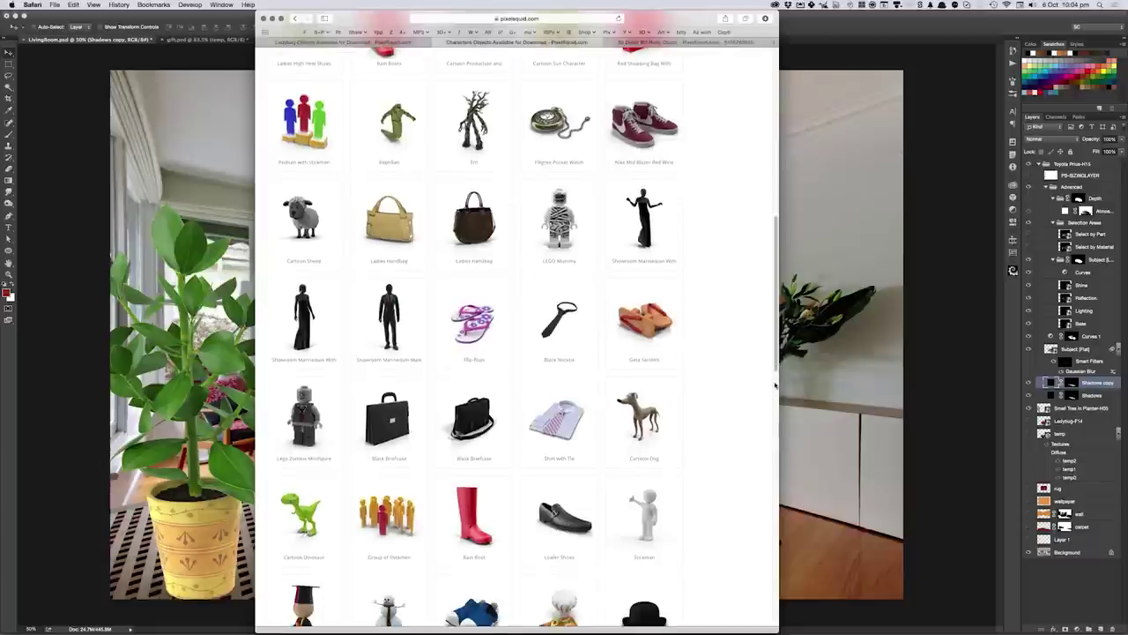
scroll(775, 385, down, 5)
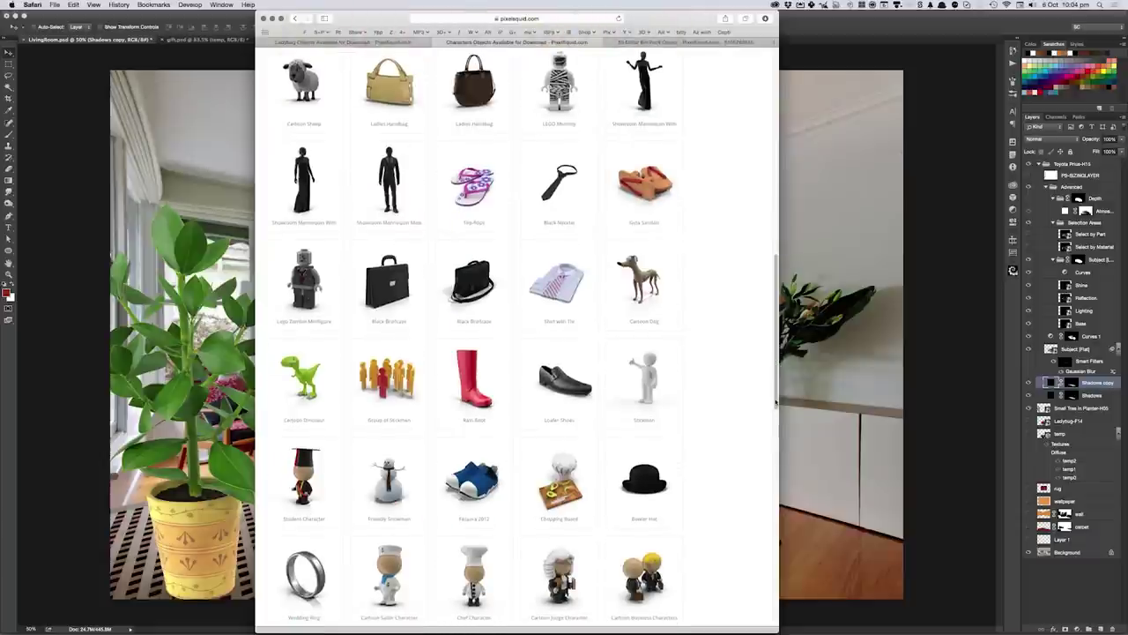
scroll(768, 423, down, 3)
scroll(763, 458, down, 3)
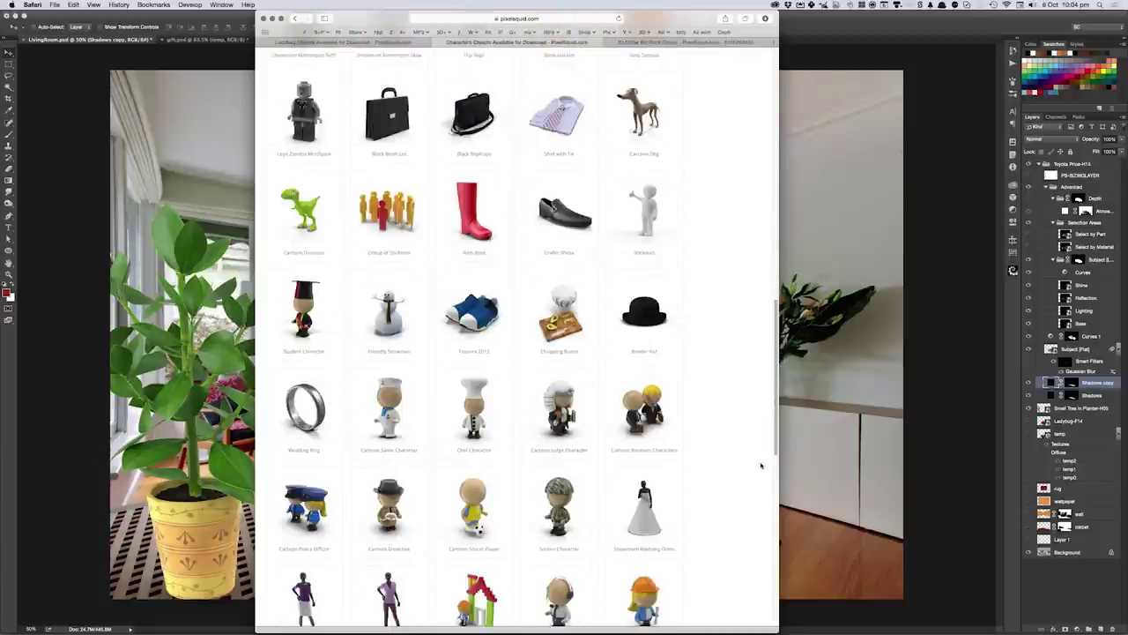
scroll(750, 482, down, 2)
scroll(745, 503, down, 3)
scroll(738, 513, down, 5)
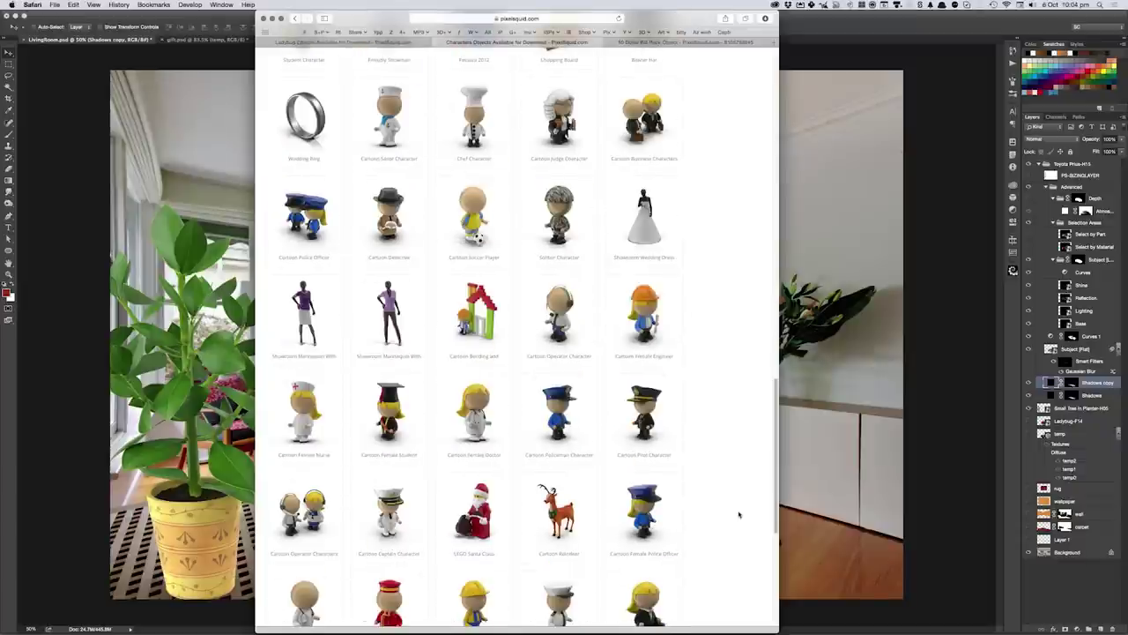
- Glance at the Photoshop composite, then back in Safari open the Chef Character model page
click(859, 326)
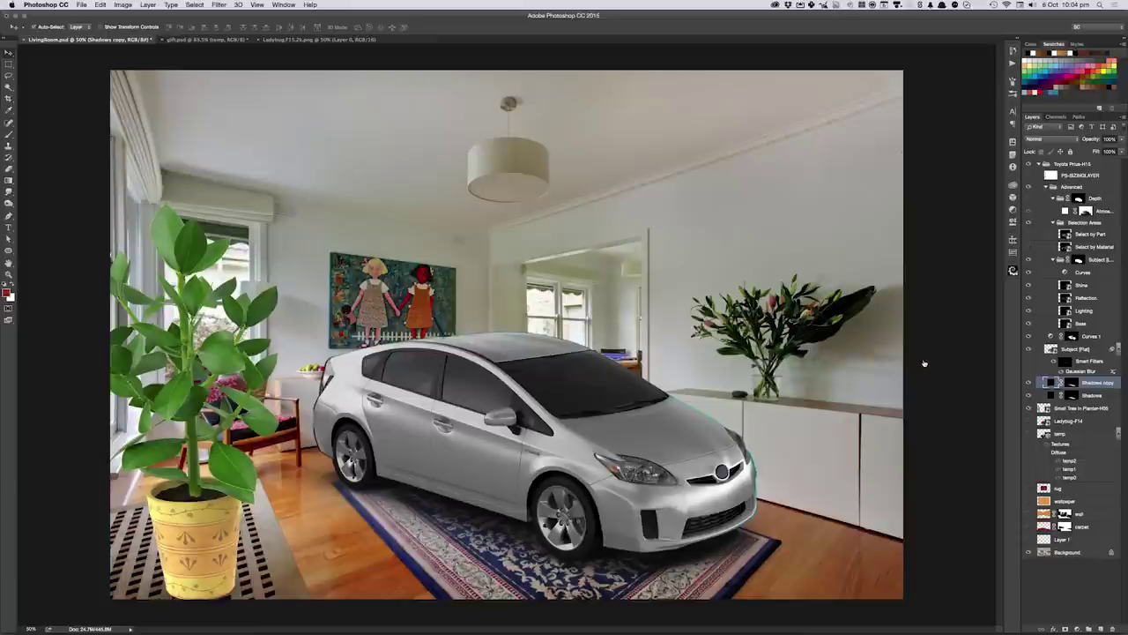
key(super+Tab)
click(447, 317)
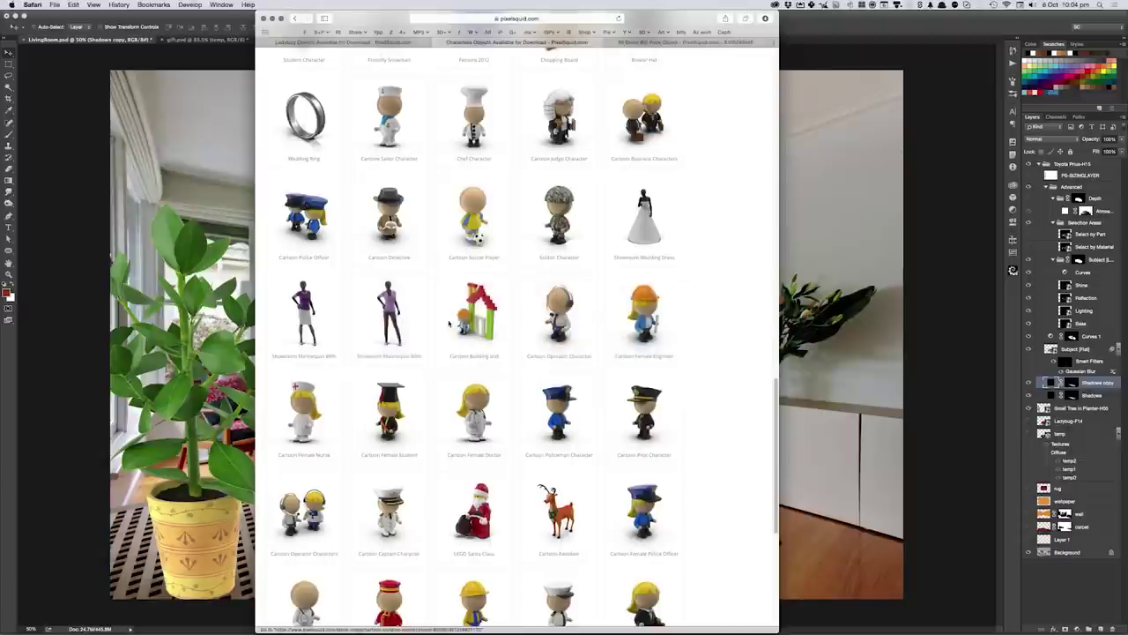
click(443, 112)
- Search PixelSquid for 'dinosaur' to list the four dinosaur models, including Deinonychus and Triceratops Skull
text(dinosaur)
key(Return)
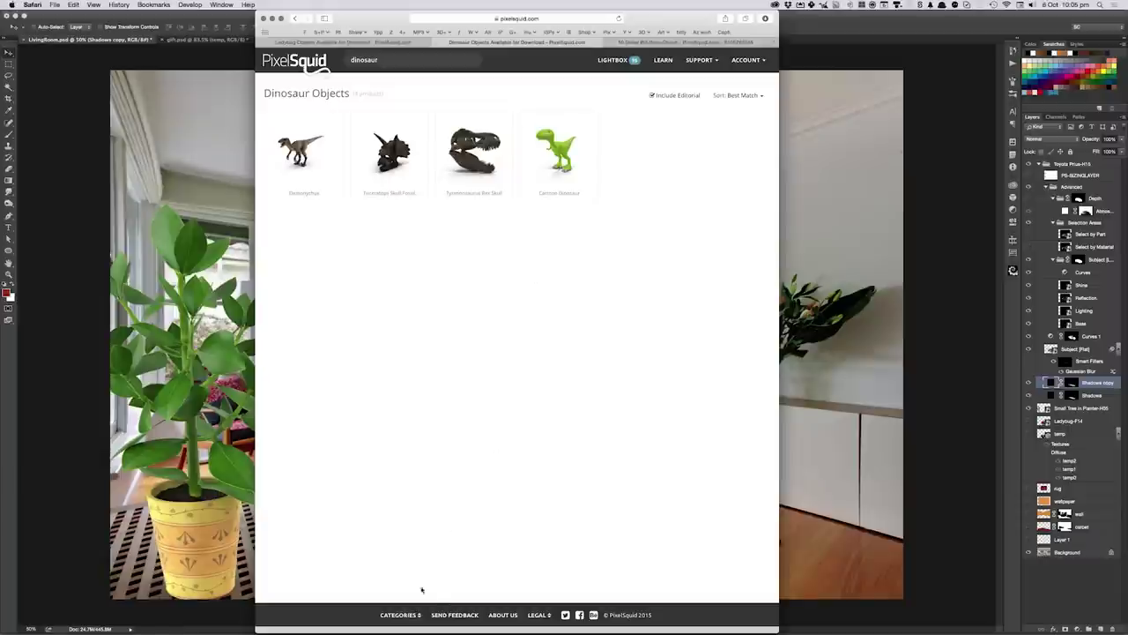
click(418, 616)
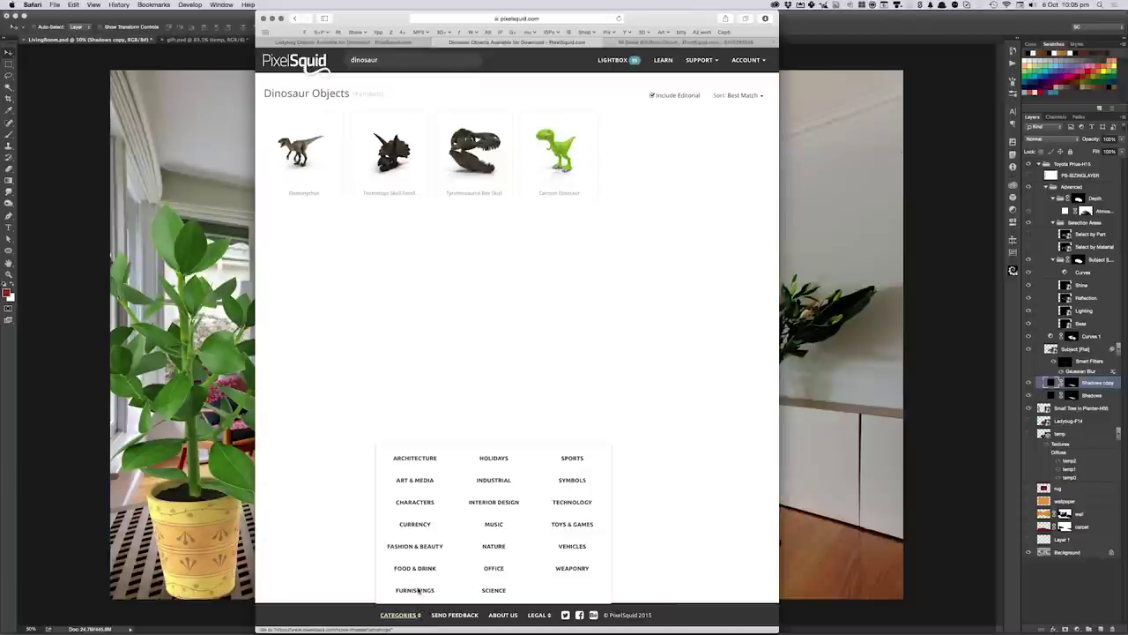
- Turn on Include Editorial and open the Office category, showing items like Hourglass and Desk Set
click(652, 95)
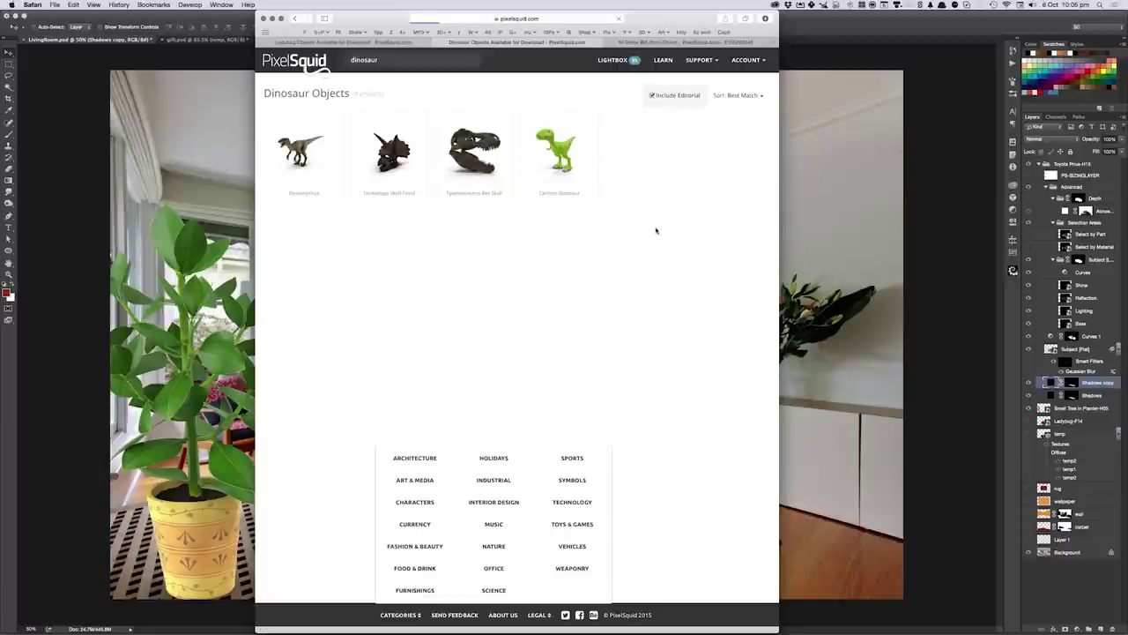
click(652, 95)
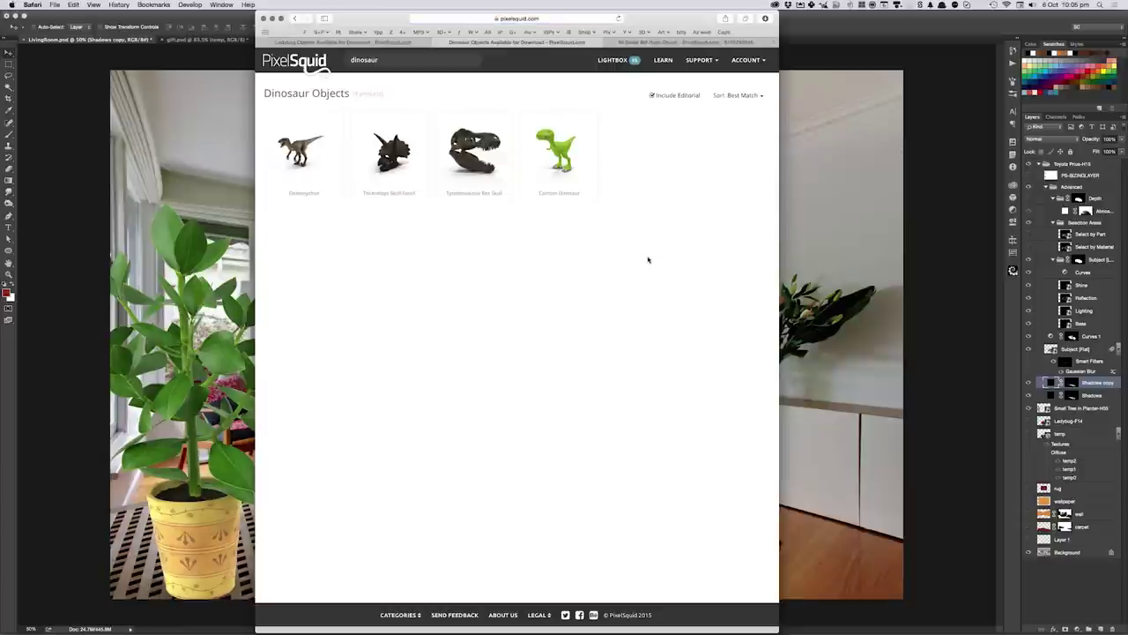
click(653, 95)
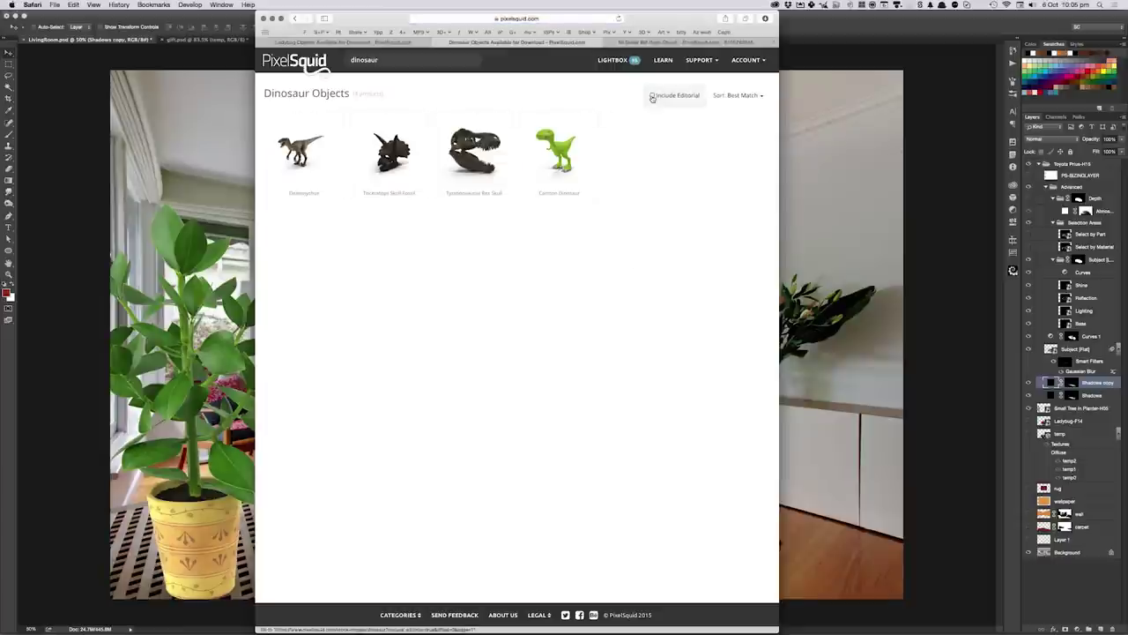
click(414, 615)
click(548, 571)
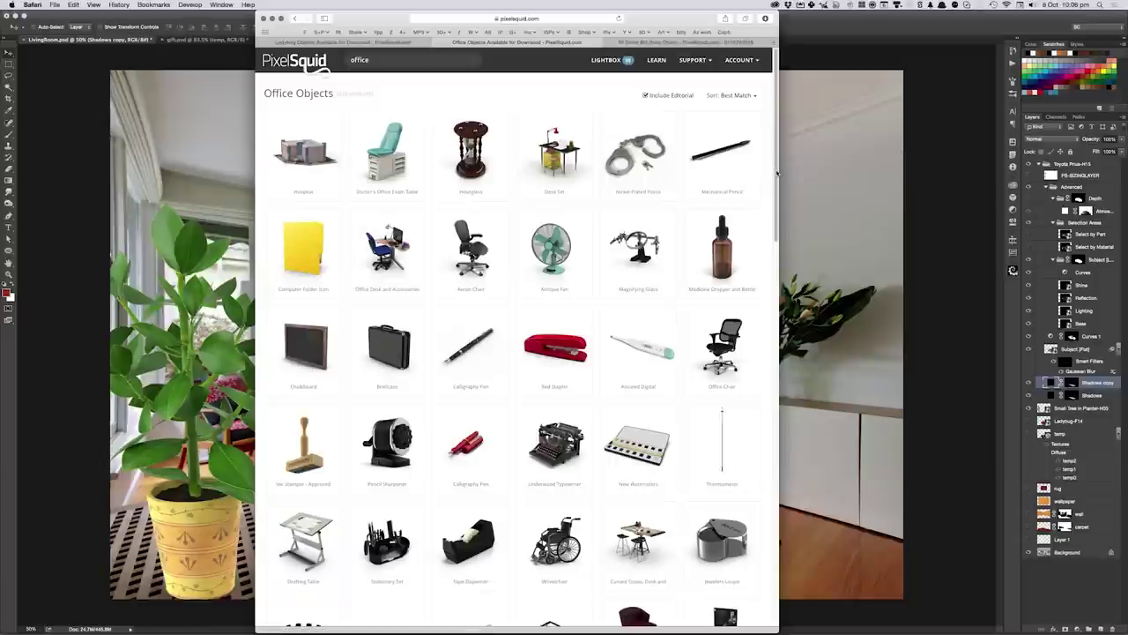
- Scroll the Office Objects page down to NEXT PAGE, then in Photoshop hide the Prius
drag(776, 178, 776, 201)
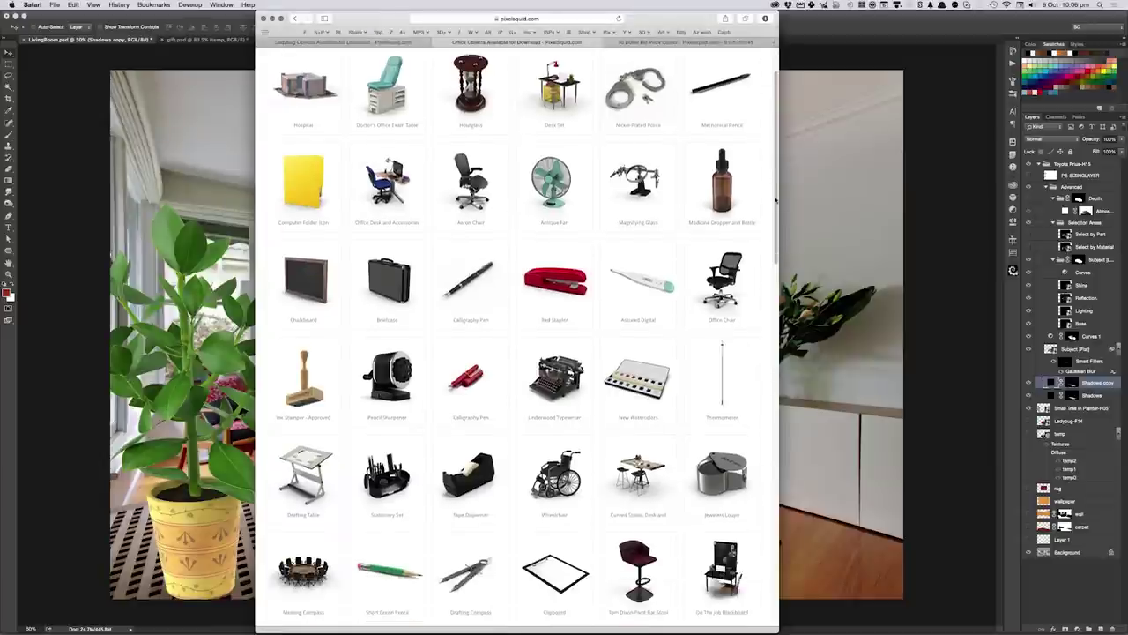
scroll(776, 201, down, 1)
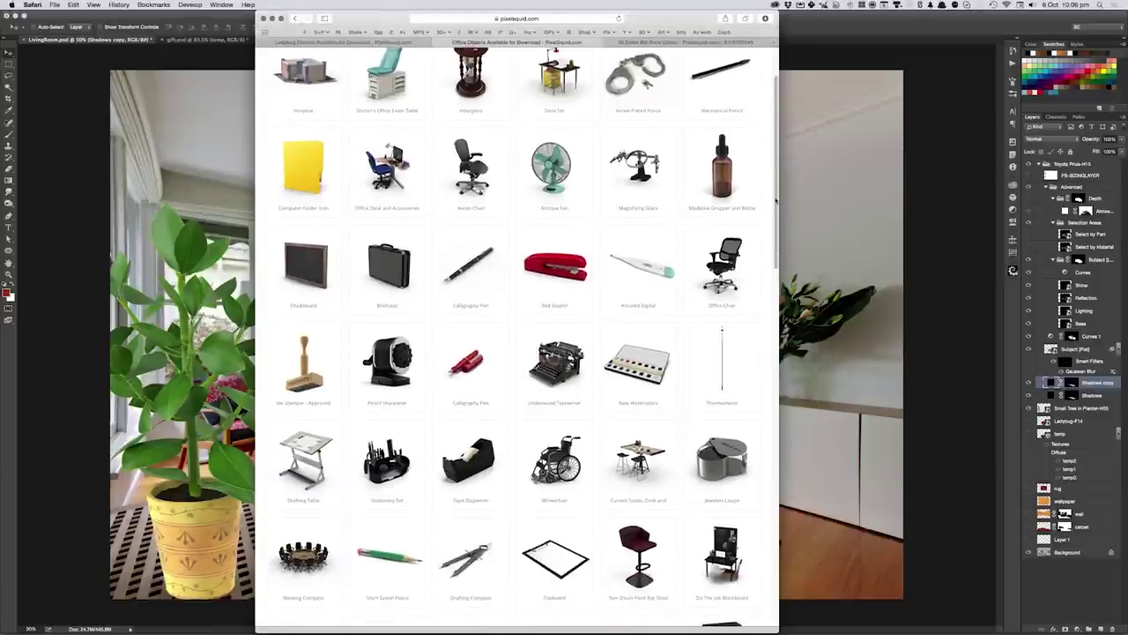
scroll(775, 204, down, 1)
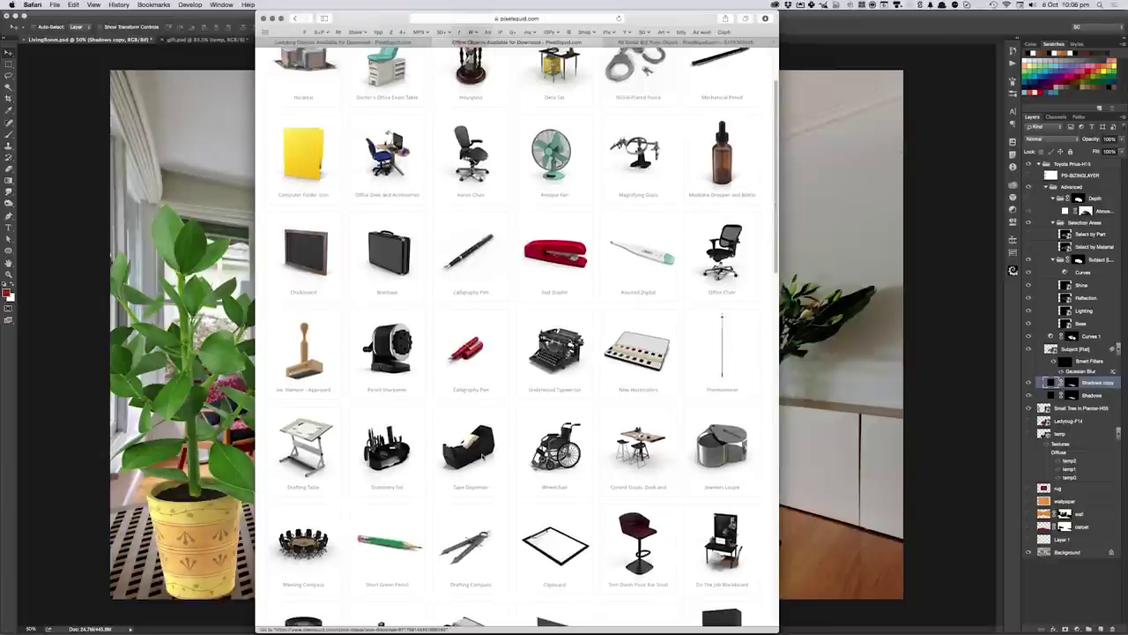
mouse_move(722, 264)
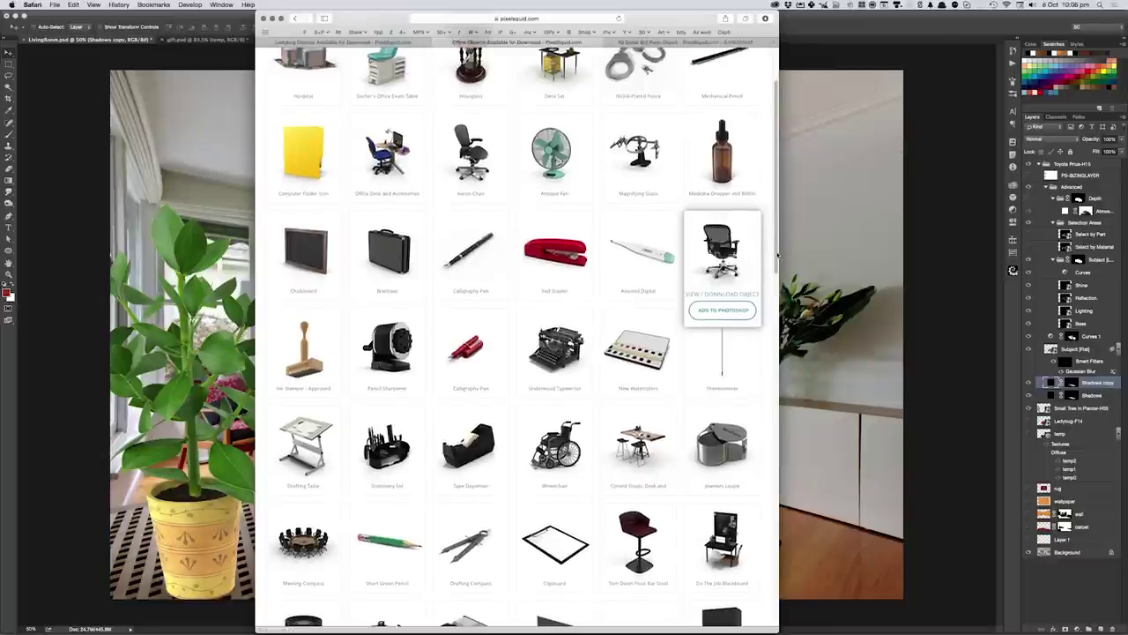
scroll(777, 256, down, 2)
scroll(775, 276, down, 5)
scroll(770, 297, down, 3)
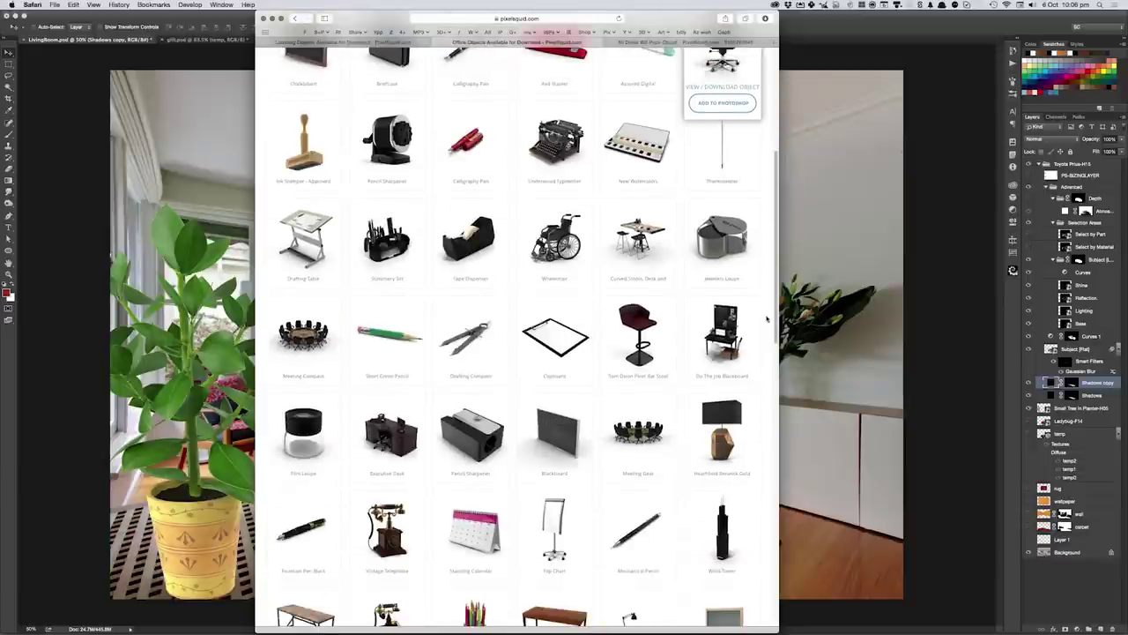
scroll(765, 334, down, 2)
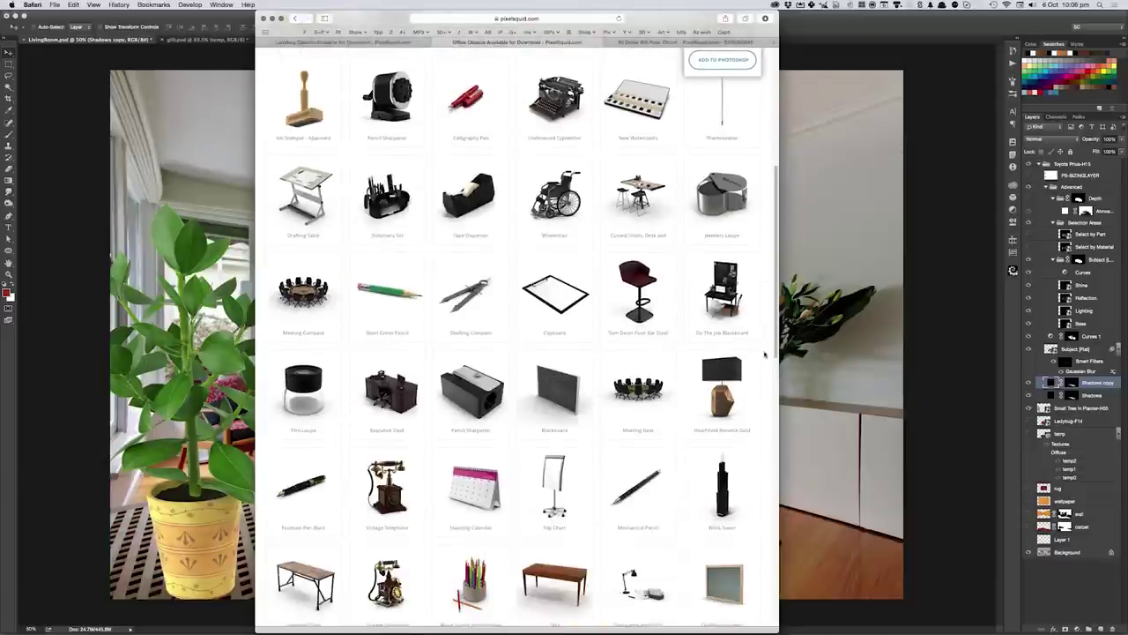
scroll(764, 352, down, 4)
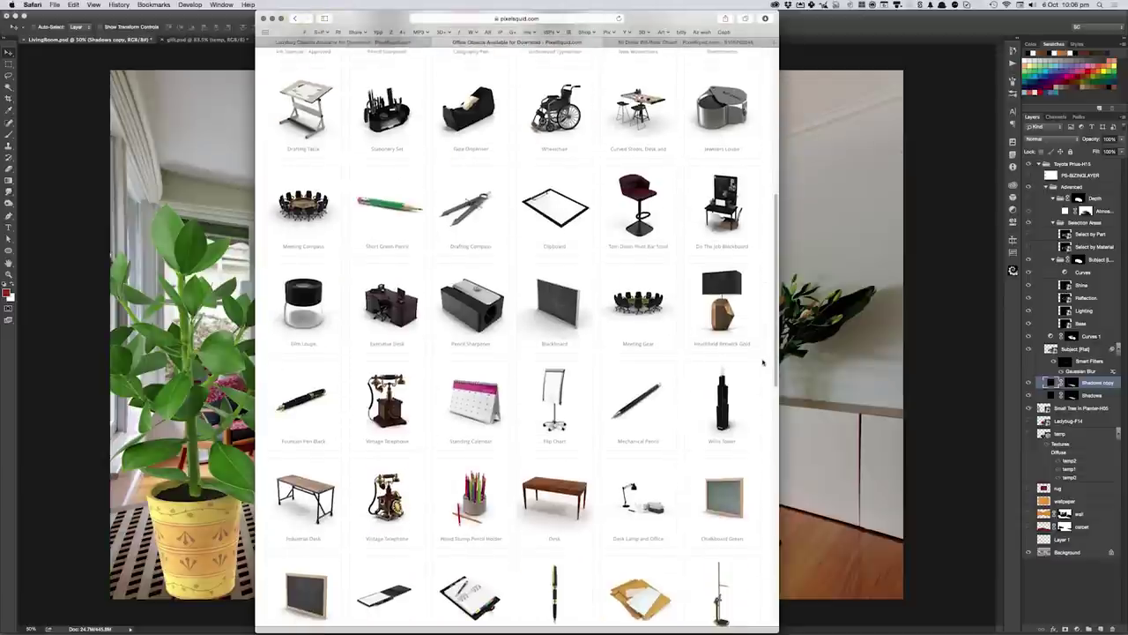
scroll(763, 361, down, 3)
scroll(678, 461, down, 5)
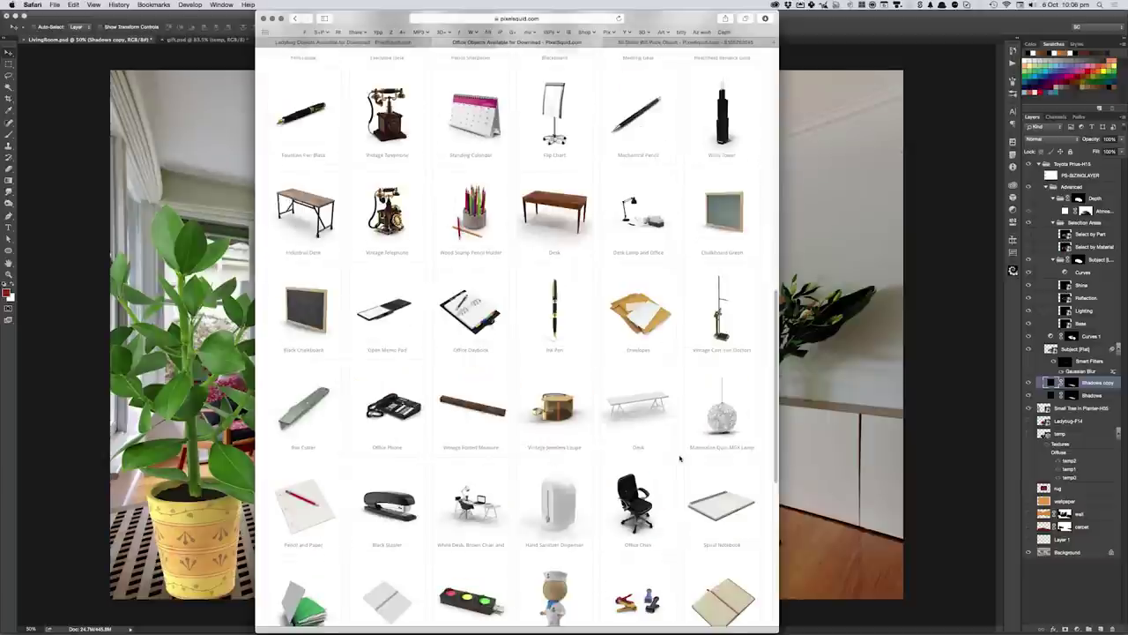
scroll(660, 493, down, 3)
scroll(643, 520, down, 1)
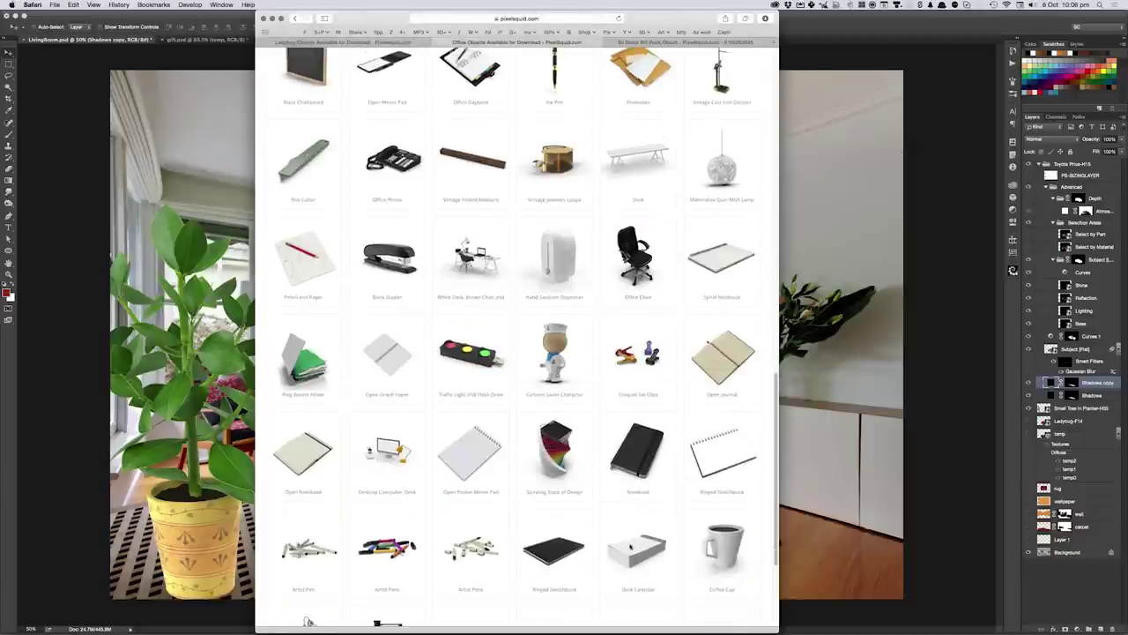
scroll(629, 547, down, 2)
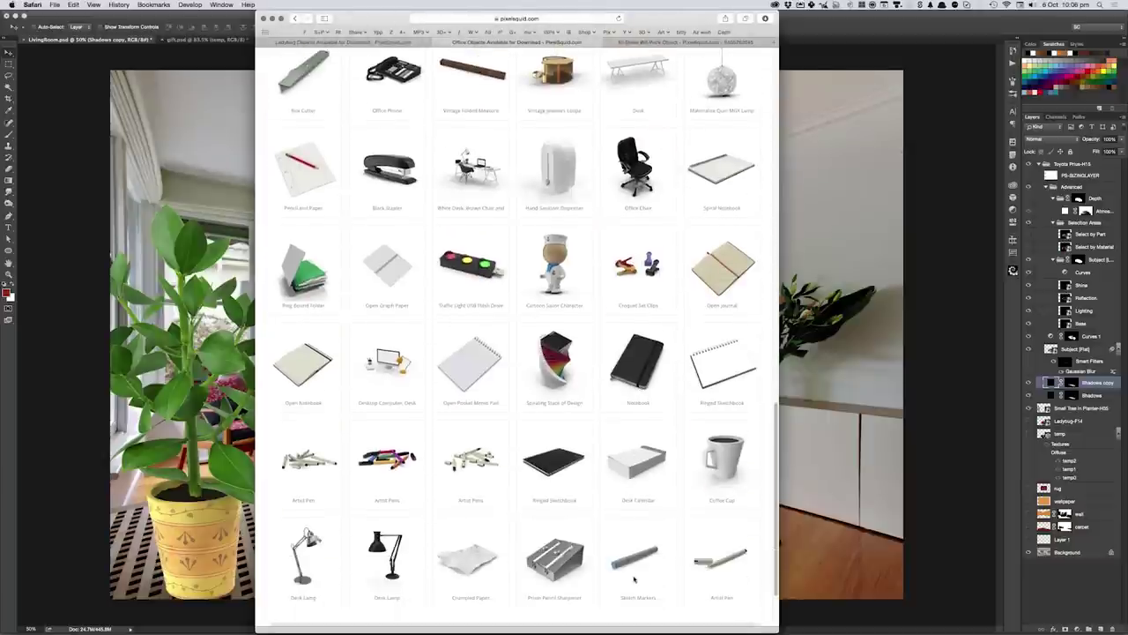
scroll(639, 555, down, 1)
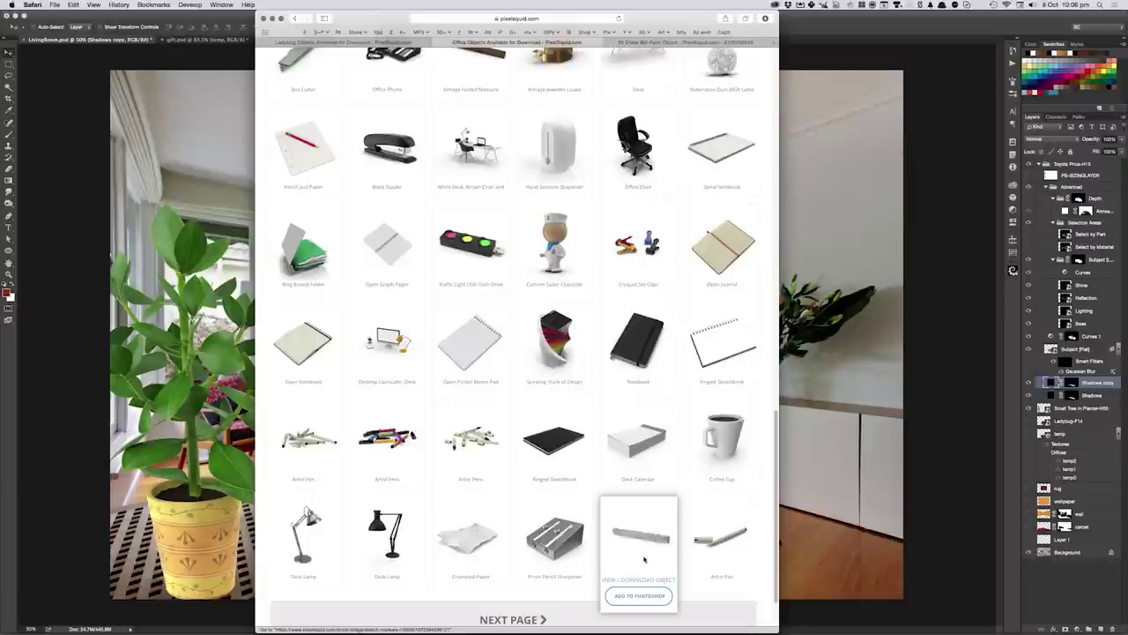
click(827, 332)
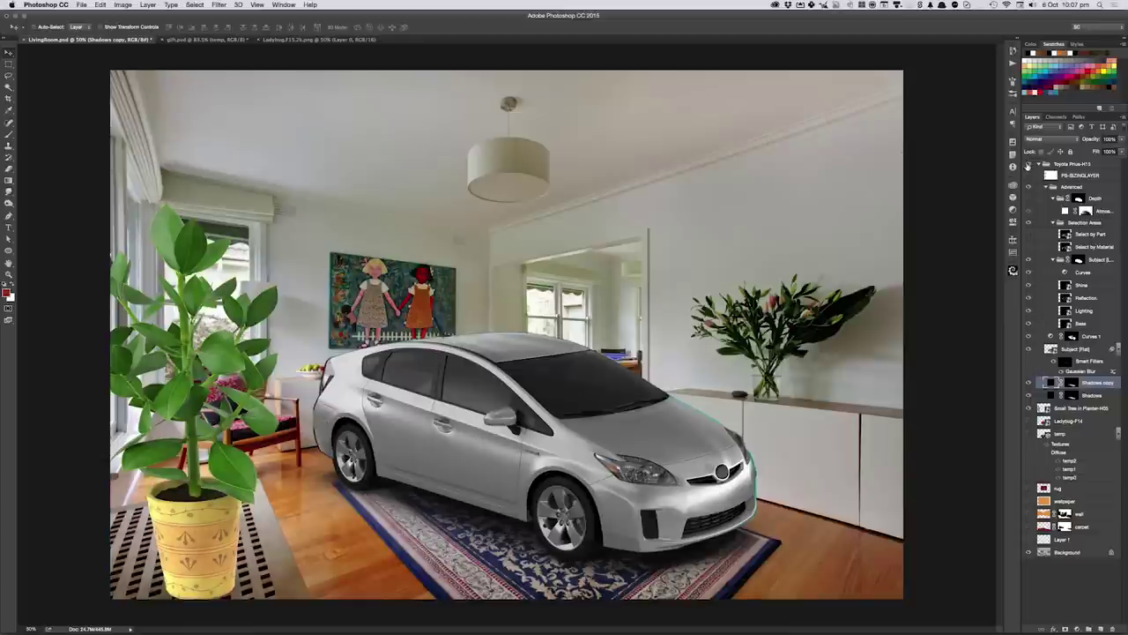
click(1027, 166)
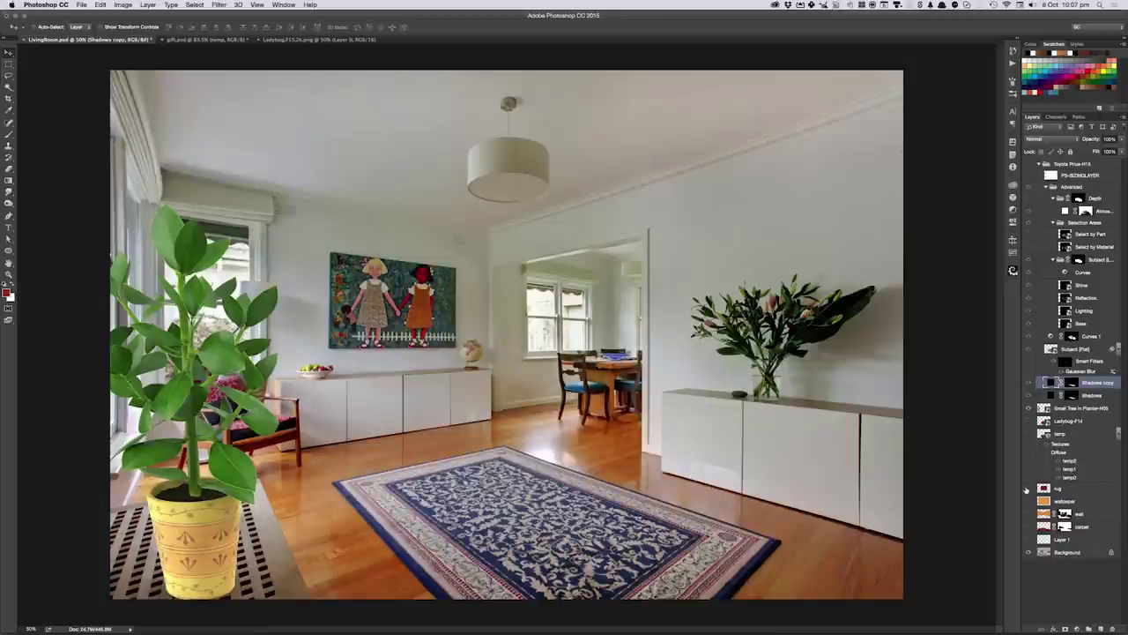
- Show the ladybug, nudge it up-left, and turn its PixelSquid model to show the red side
click(1027, 421)
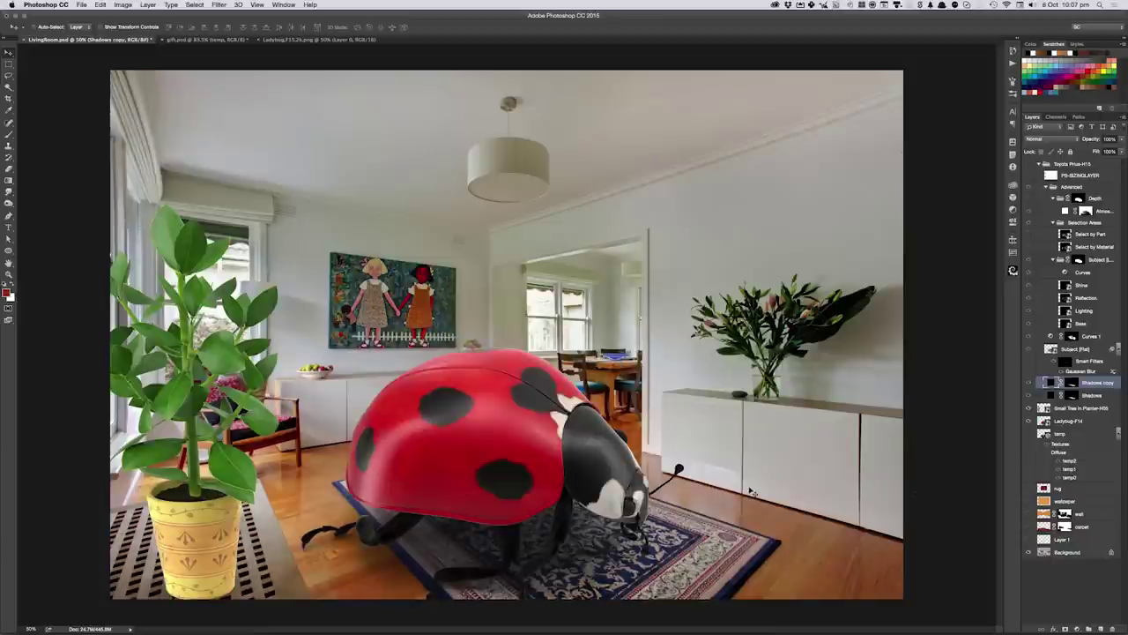
drag(545, 467, 541, 452)
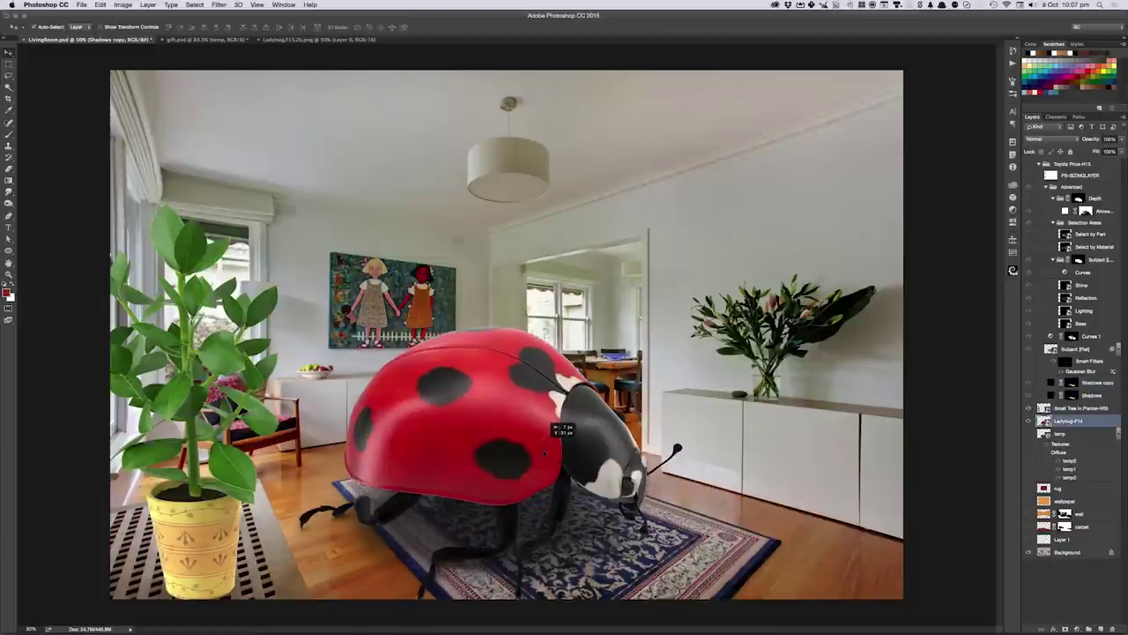
click(1013, 272)
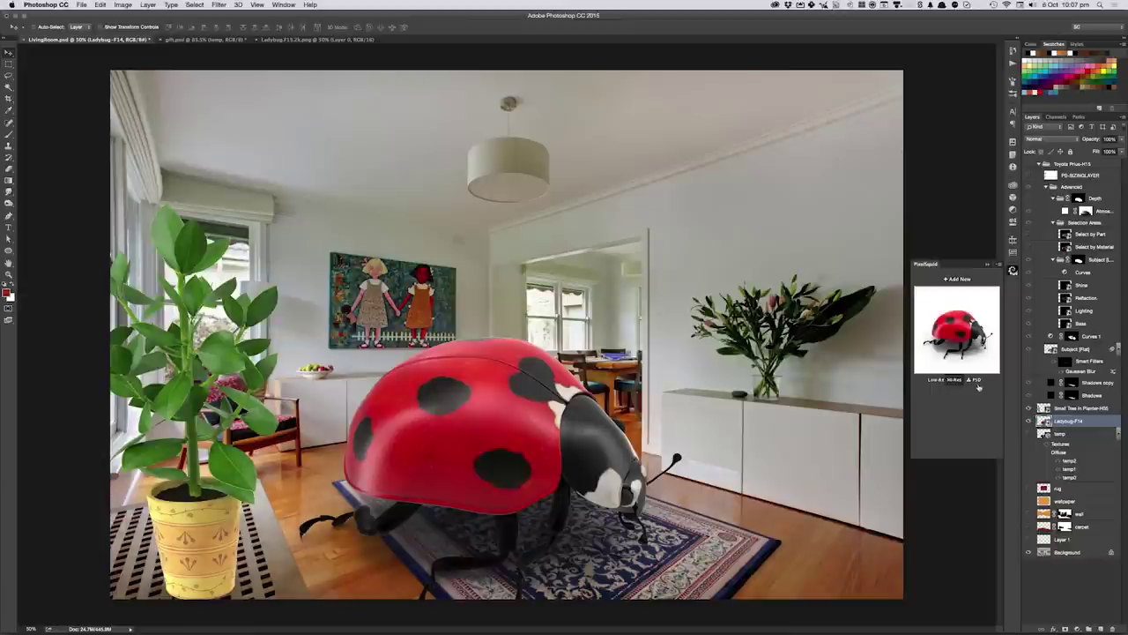
mouse_move(972, 344)
mouse_down()
mouse_move(956, 342)
mouse_move(965, 327)
mouse_move(950, 365)
mouse_move(977, 320)
mouse_move(956, 311)
mouse_up()
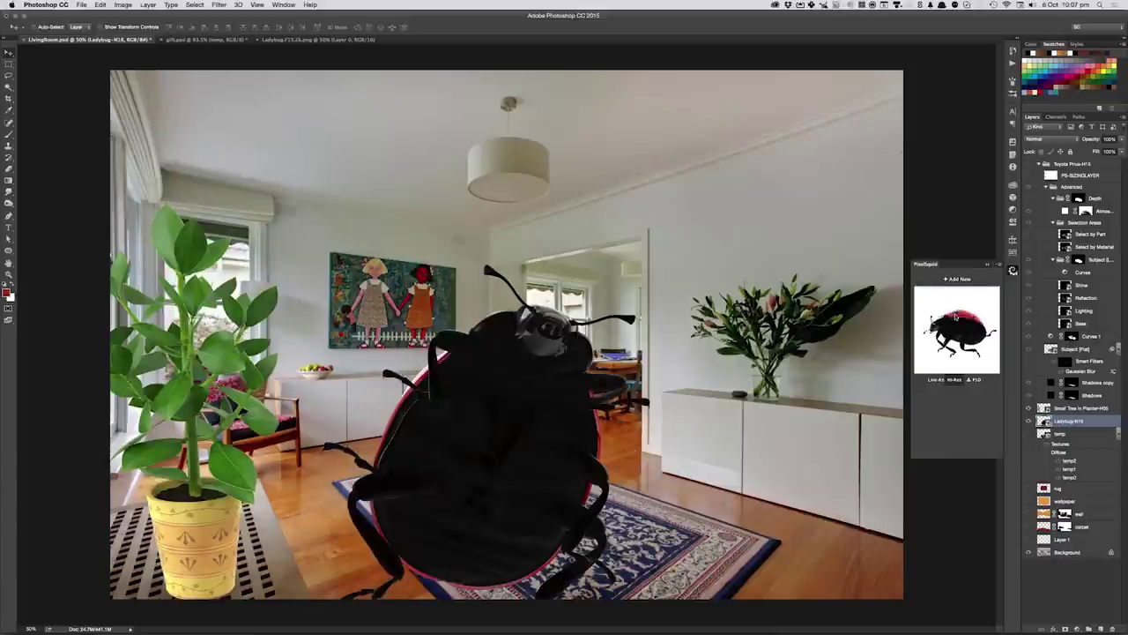
drag(955, 310, 965, 309)
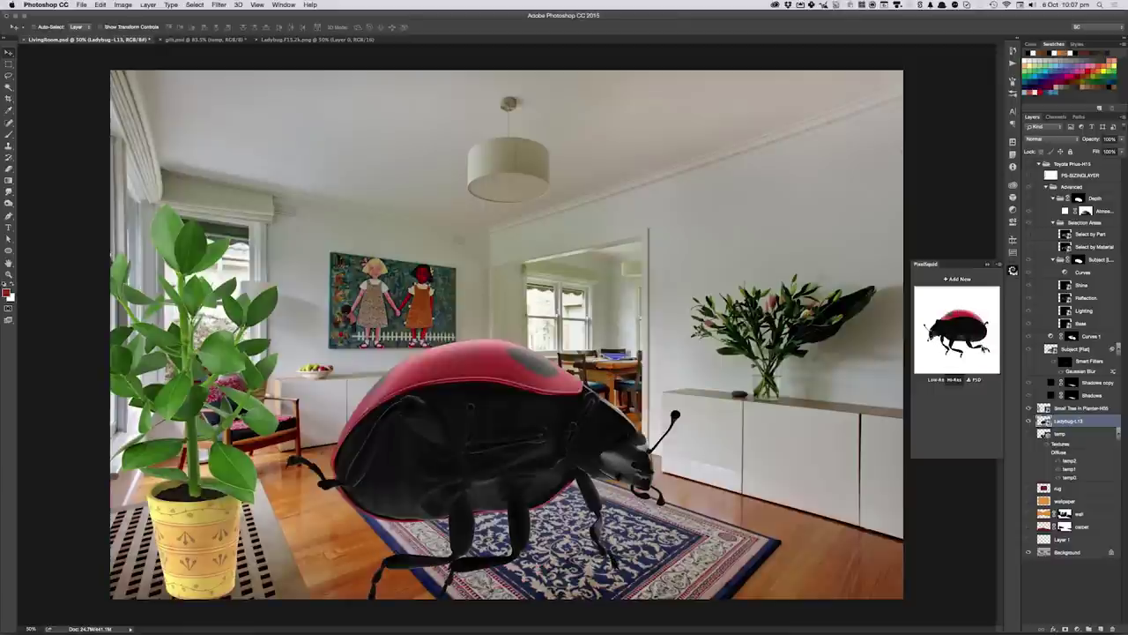
- Rotate the ladybug upside down on the rug with Free Transform
key(ctrl+z)
key(ctrl+t)
mouse_move(617, 123)
mouse_down()
mouse_move(710, 246)
mouse_move(455, 496)
mouse_up()
key(Return)
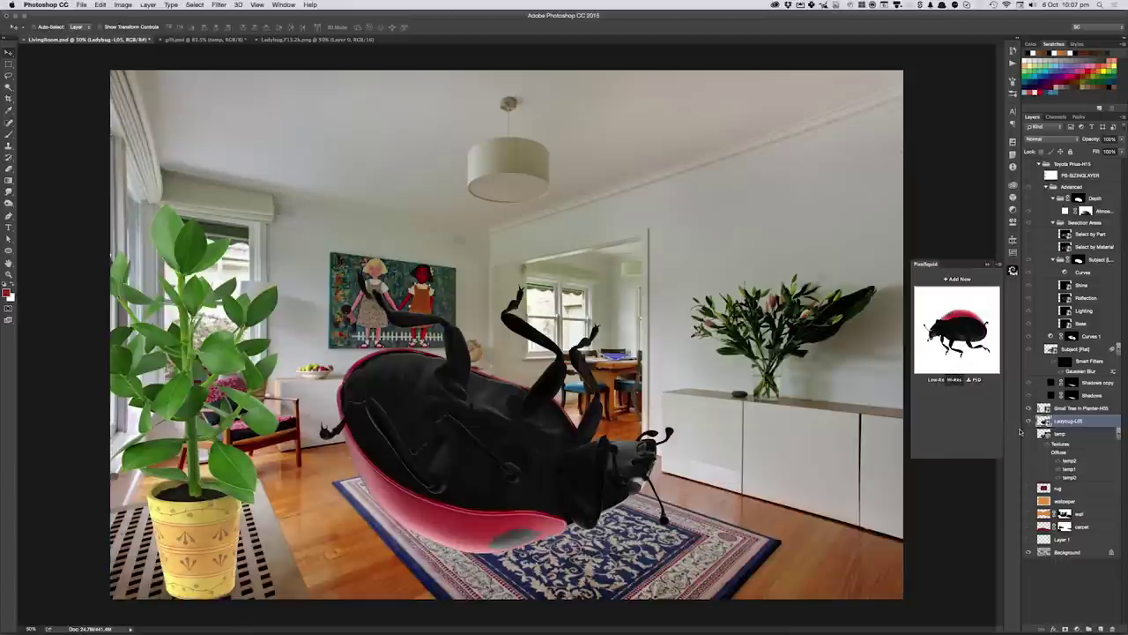
drag(960, 339, 973, 326)
- Hide the ladybug and drag the corked glass jar from the PixelSquid library into the room
click(956, 280)
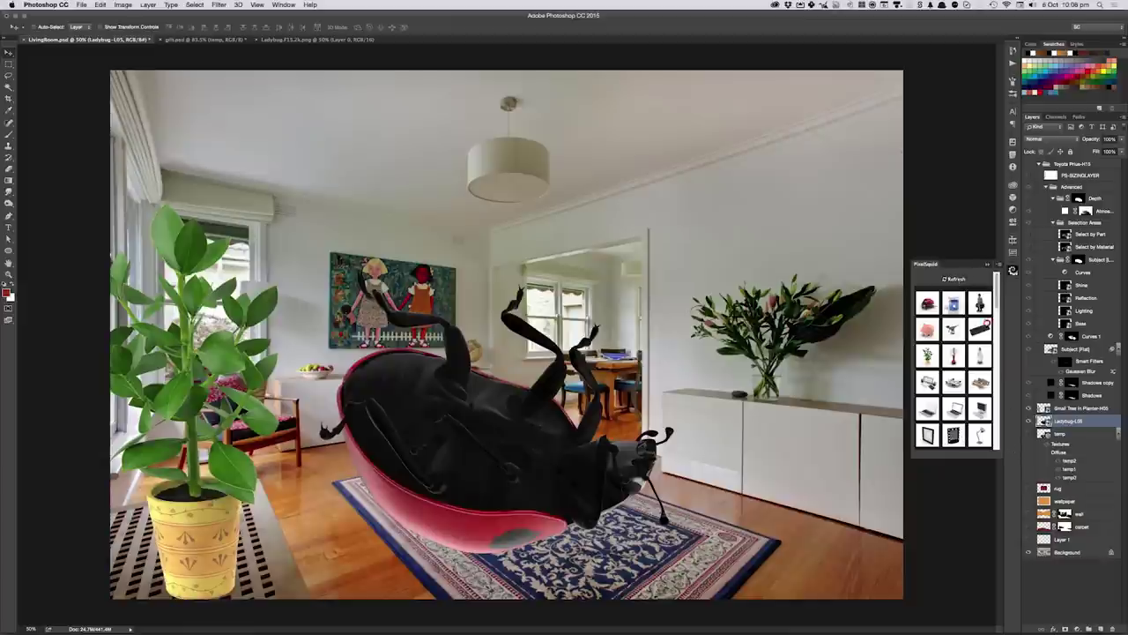
drag(997, 294, 999, 374)
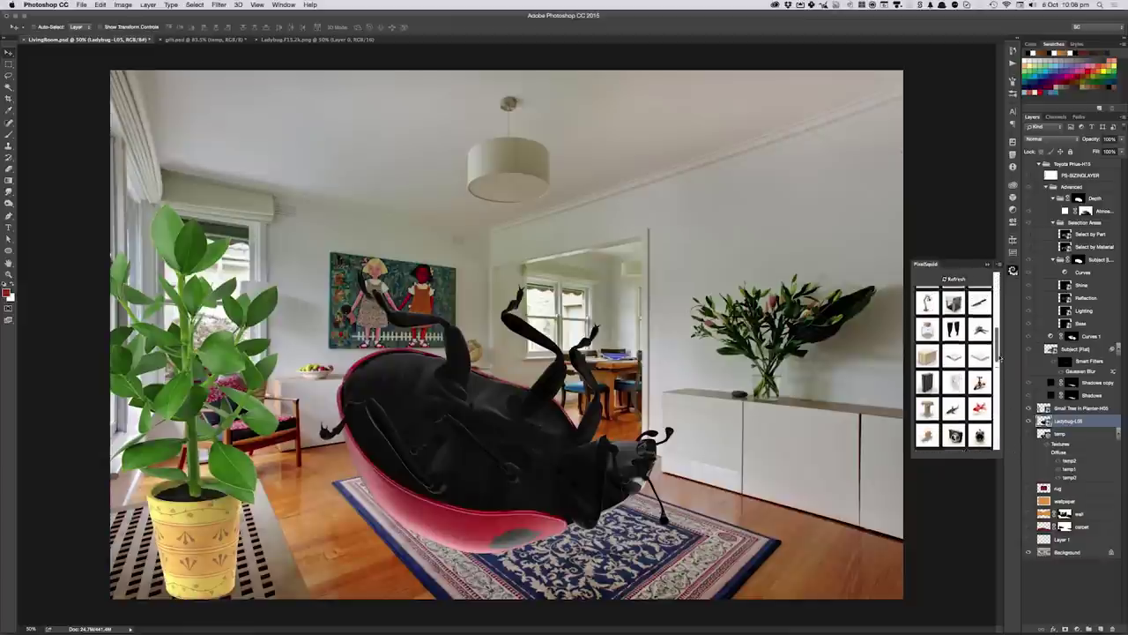
click(1027, 420)
drag(997, 362, 997, 344)
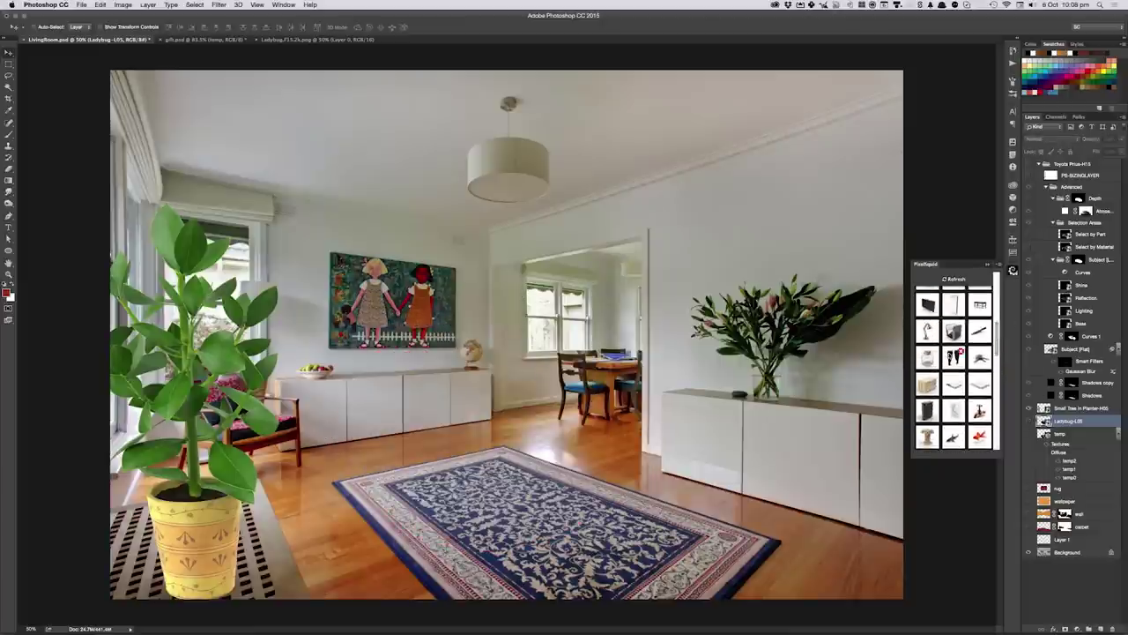
drag(952, 355, 865, 500)
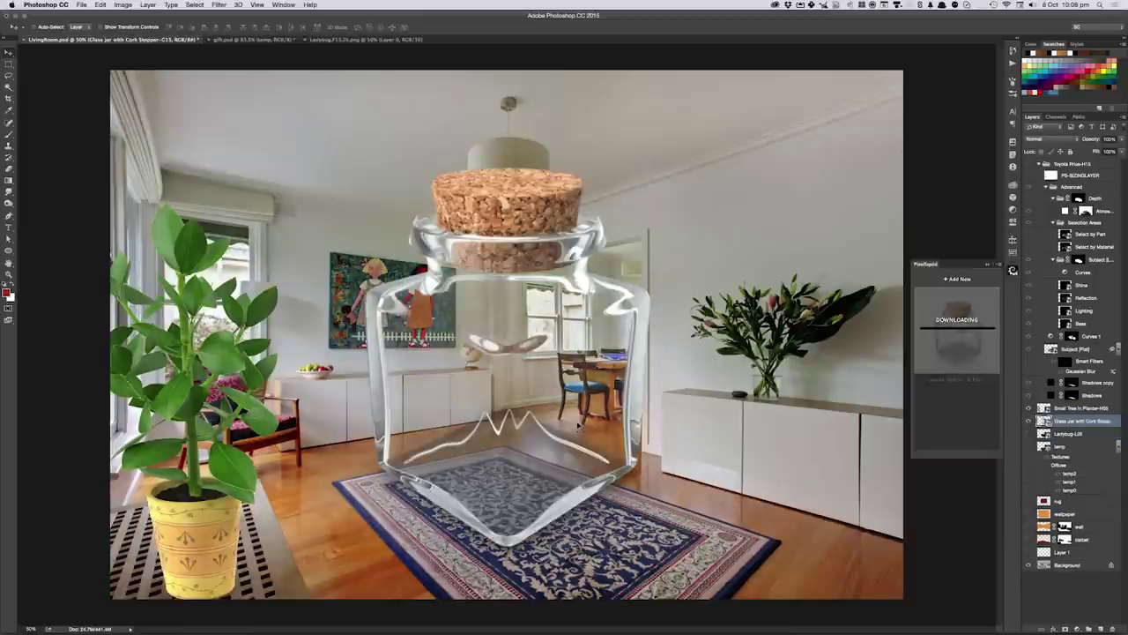
- Move the jar down onto the rug and turn it to face forward
drag(577, 428, 582, 481)
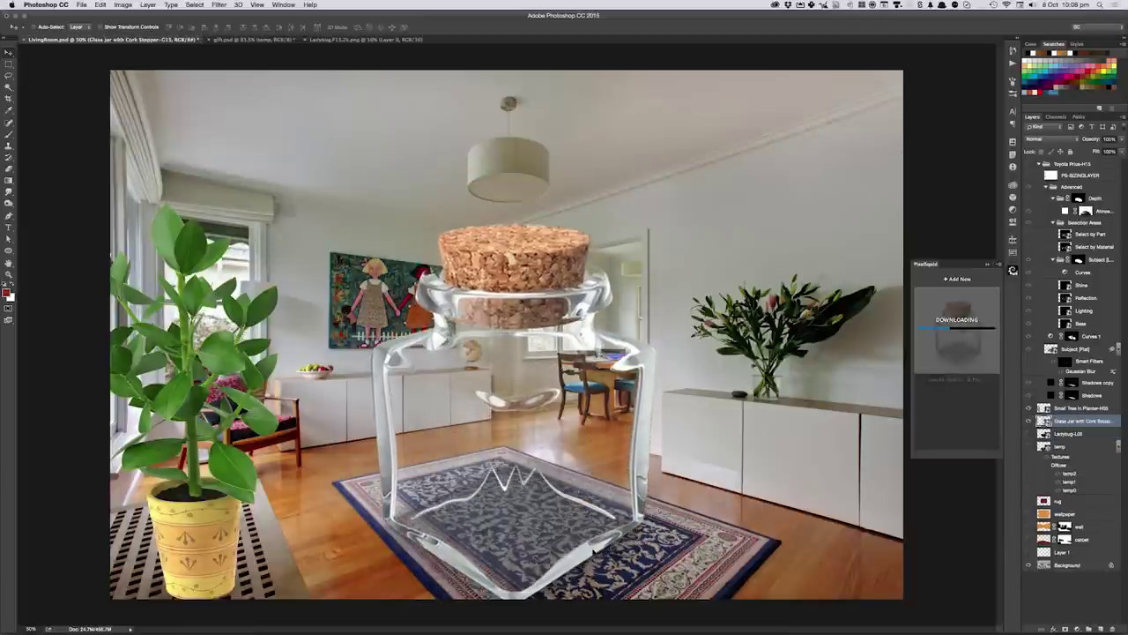
drag(579, 552, 552, 545)
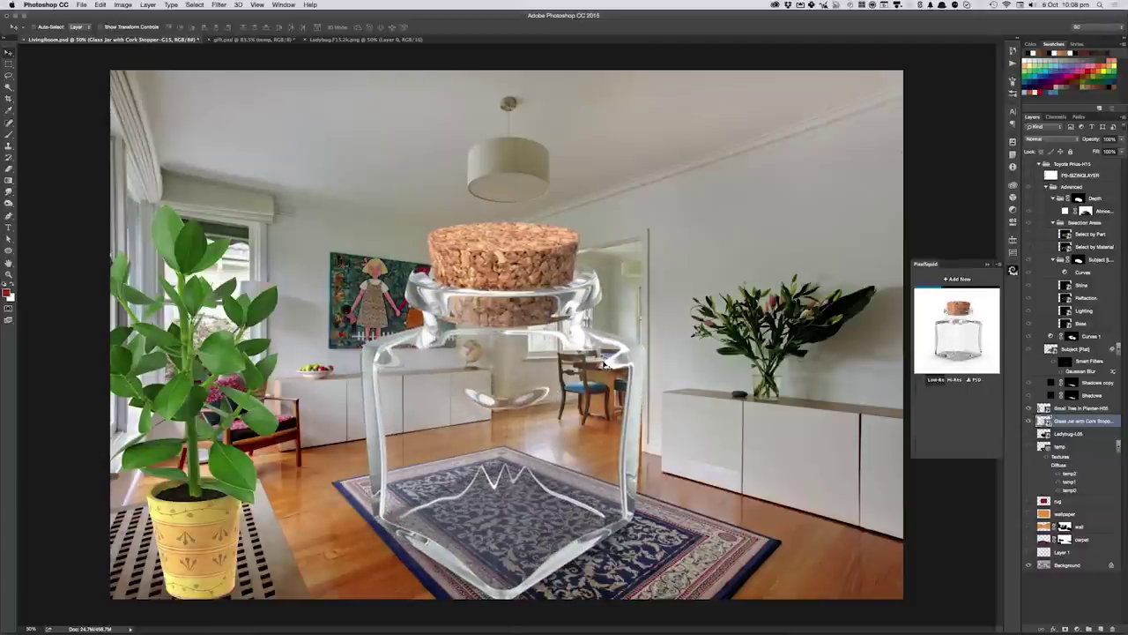
drag(534, 374, 620, 384)
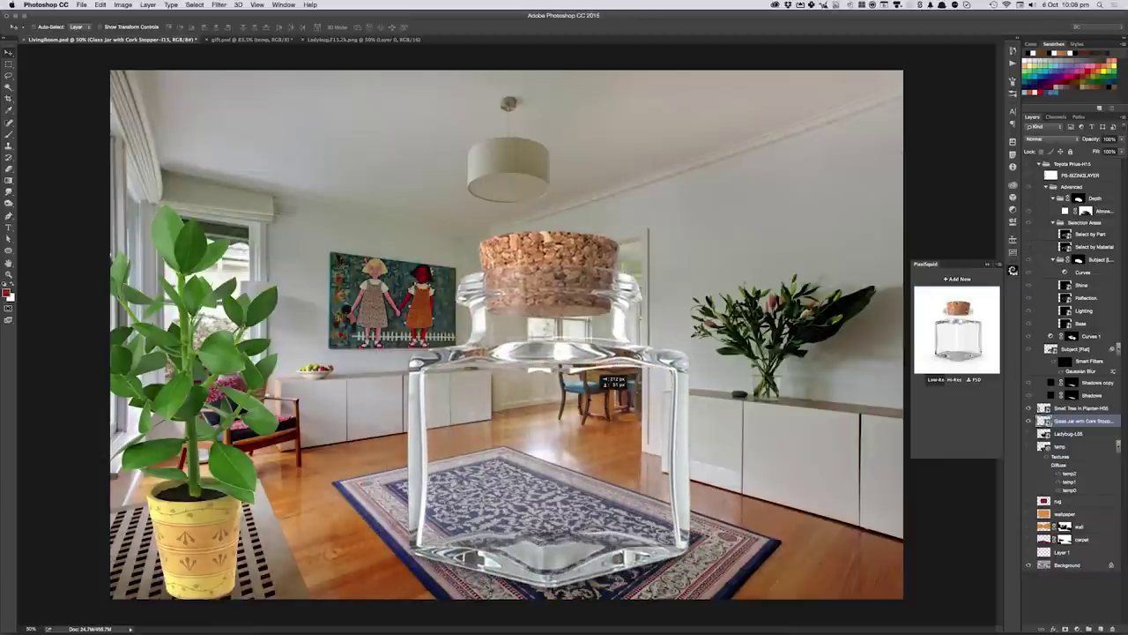
drag(621, 384, 489, 405)
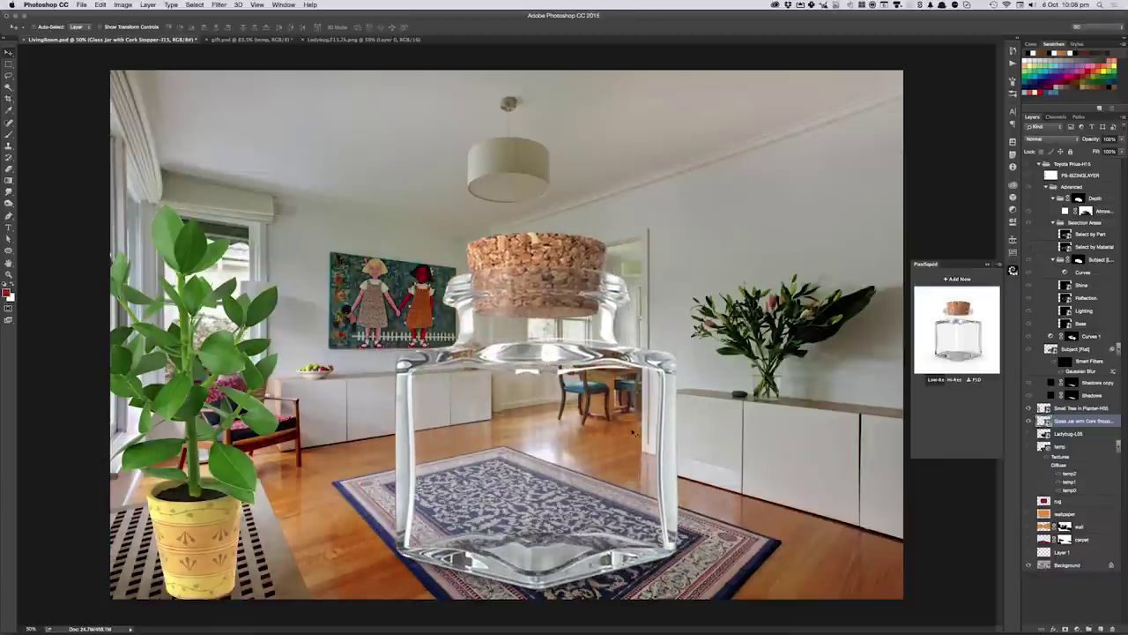
mouse_move(954, 348)
mouse_down()
mouse_move(978, 348)
mouse_move(940, 349)
mouse_up()
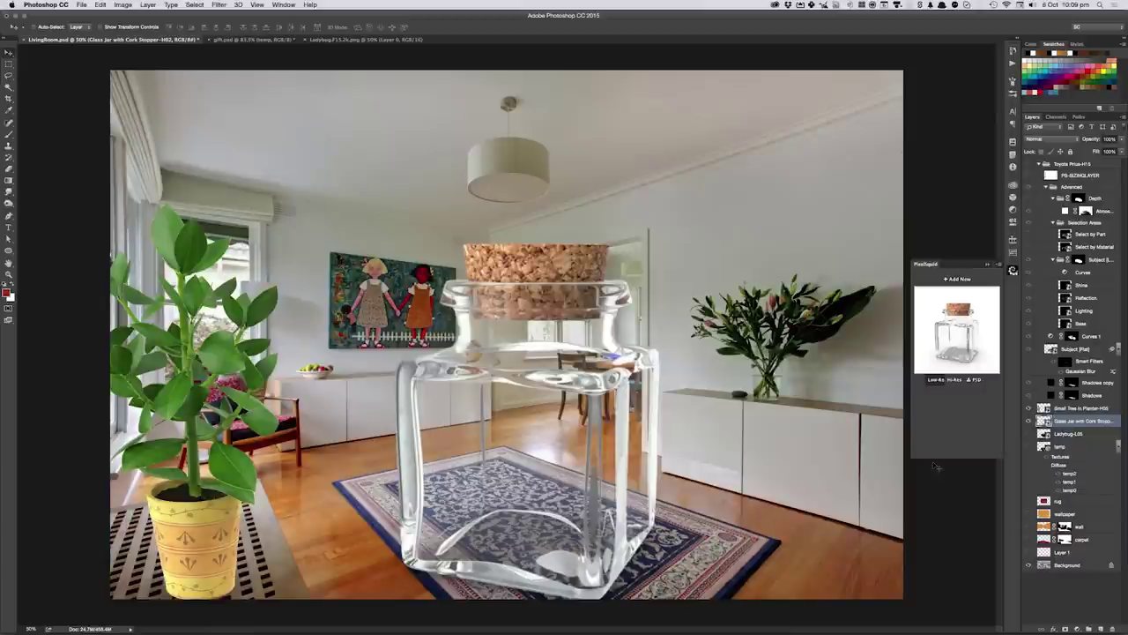
- Show the ladybug, move it over the jar, and shrink it to about 65% inside
click(1028, 435)
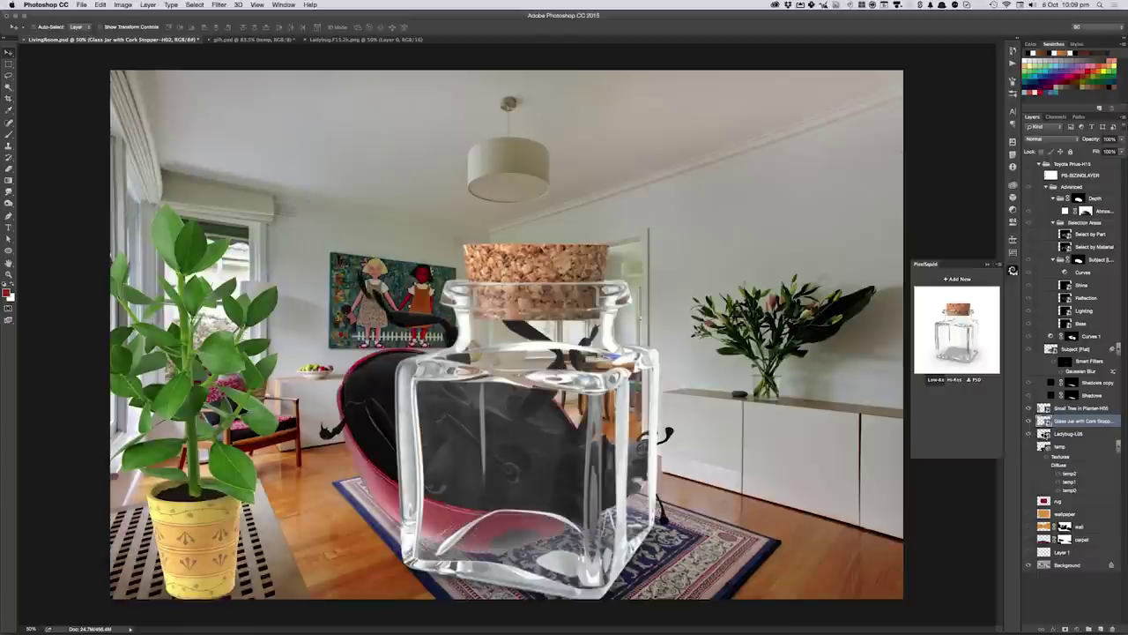
click(1045, 434)
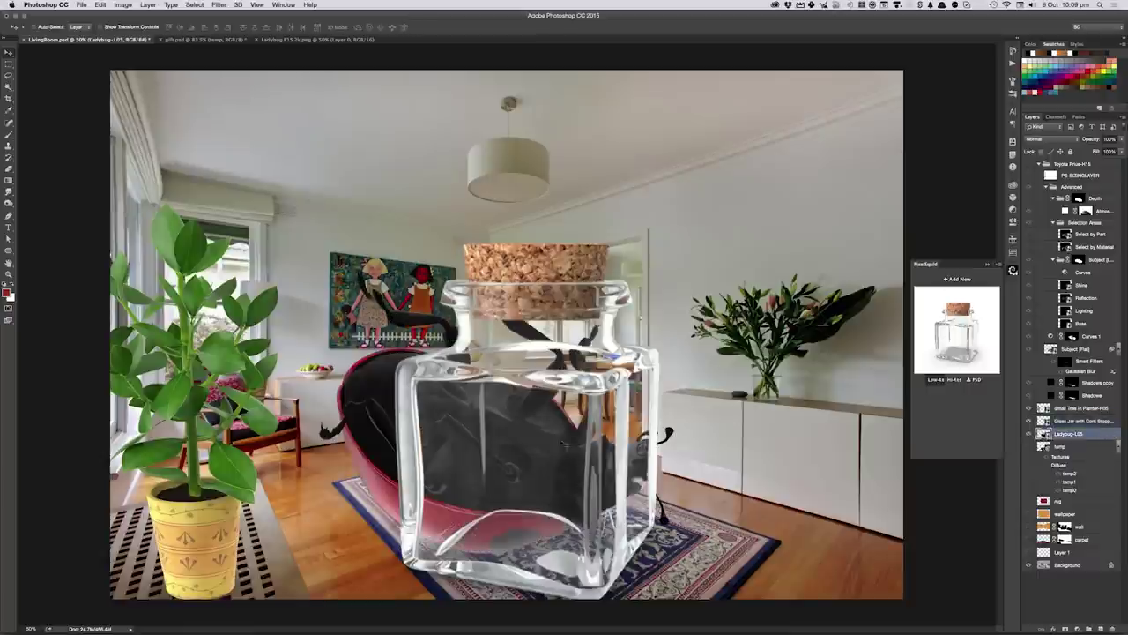
drag(374, 416, 393, 423)
key(ctrl+t)
mouse_move(759, 430)
mouse_down()
mouse_move(663, 427)
mouse_move(652, 401)
mouse_up()
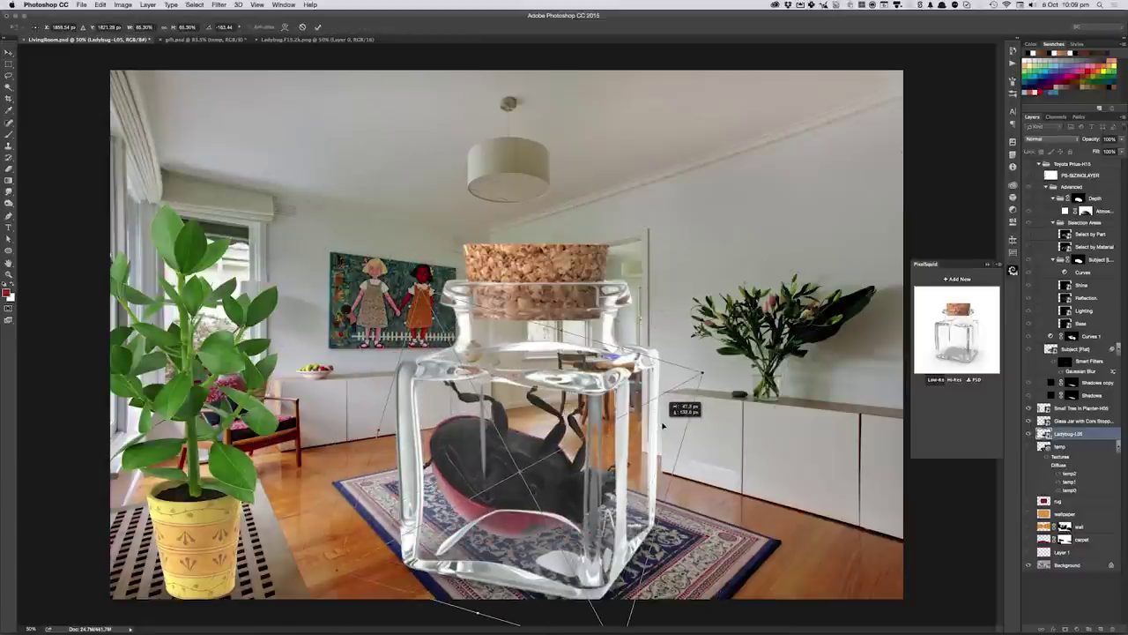
key(Return)
drag(575, 434, 583, 437)
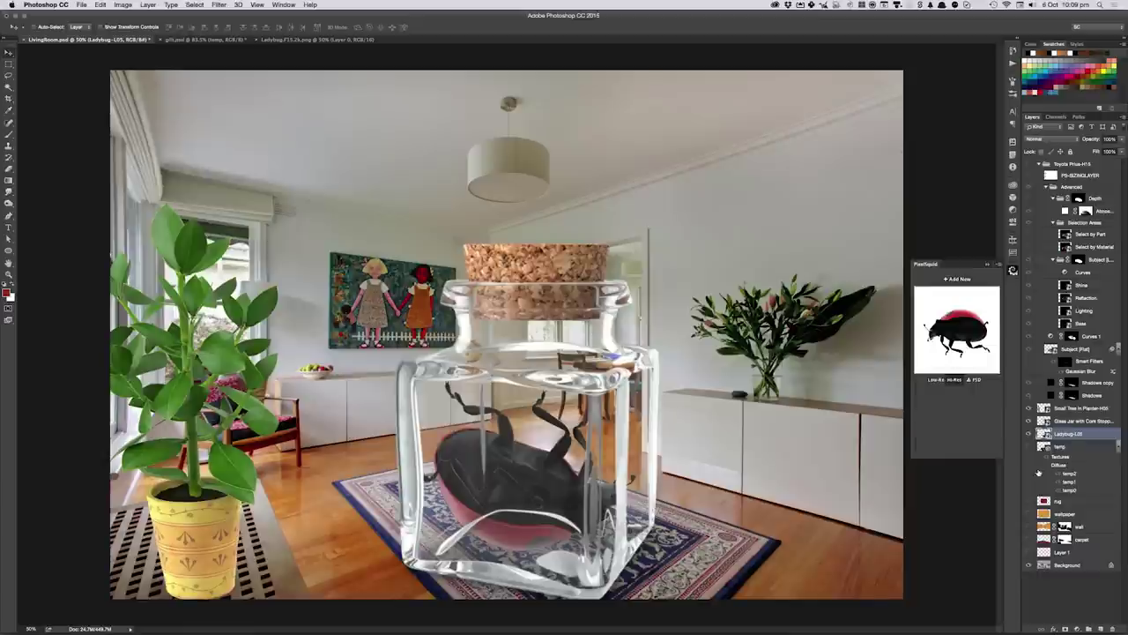
- Download the ladybug at a red front-view angle and rotate it upright within the jar
drag(954, 327, 957, 351)
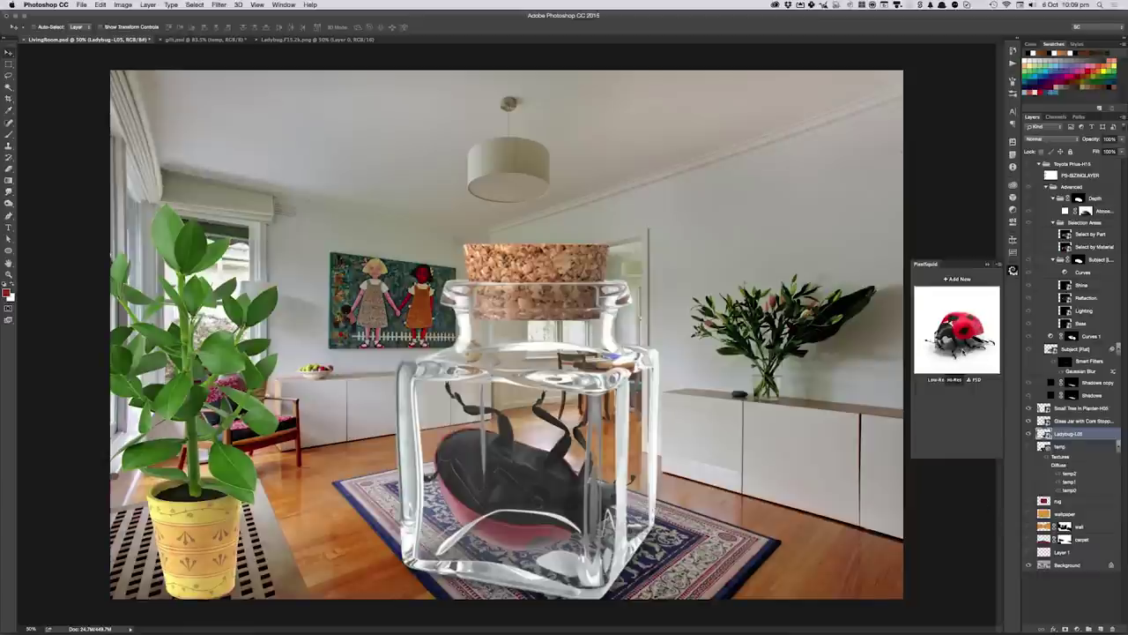
drag(967, 352, 984, 370)
click(969, 379)
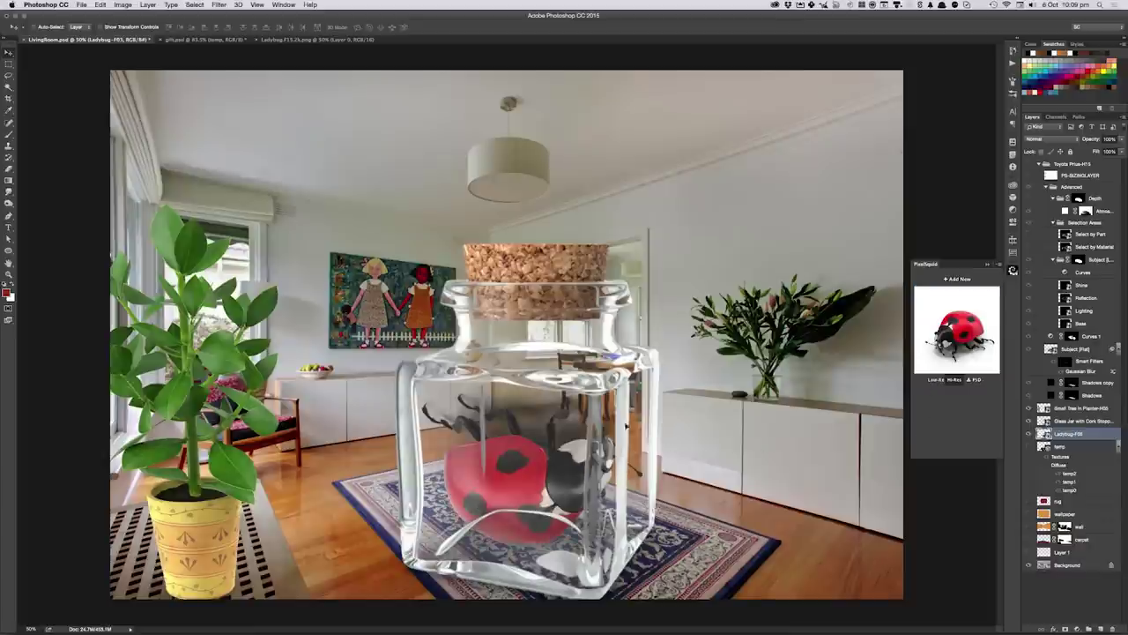
key(ctrl+t)
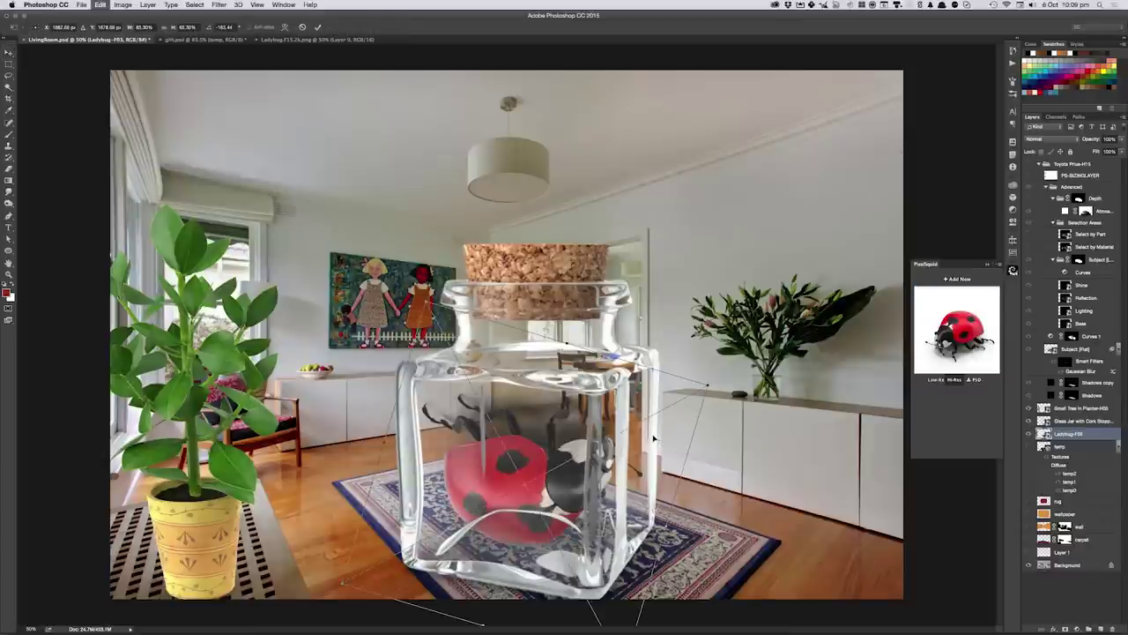
drag(652, 435, 432, 519)
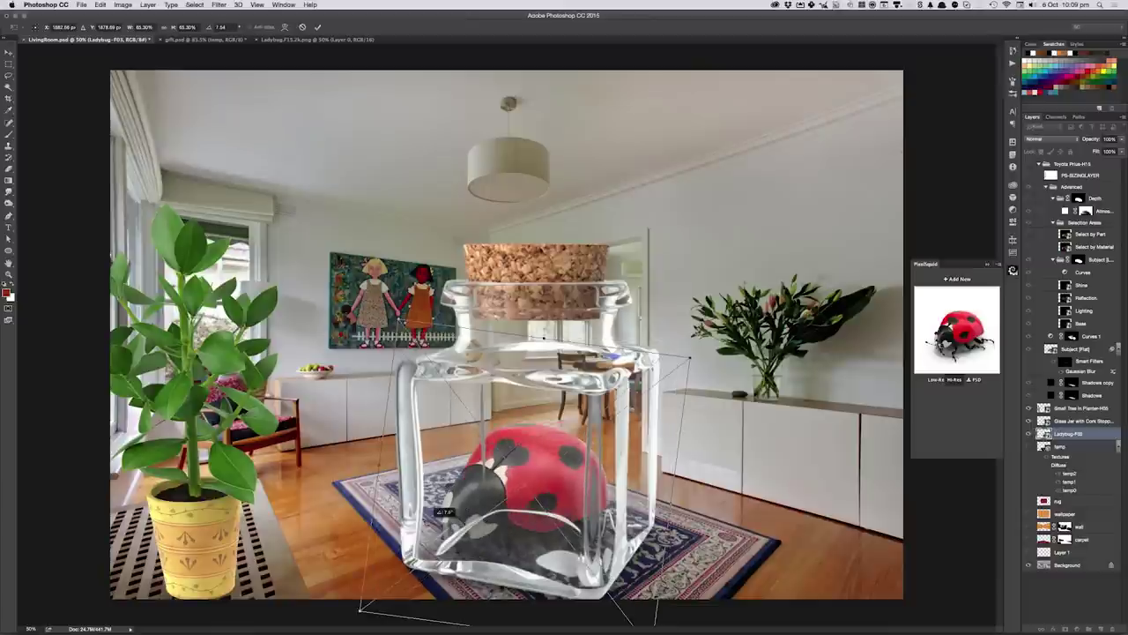
key(Return)
drag(578, 489, 577, 462)
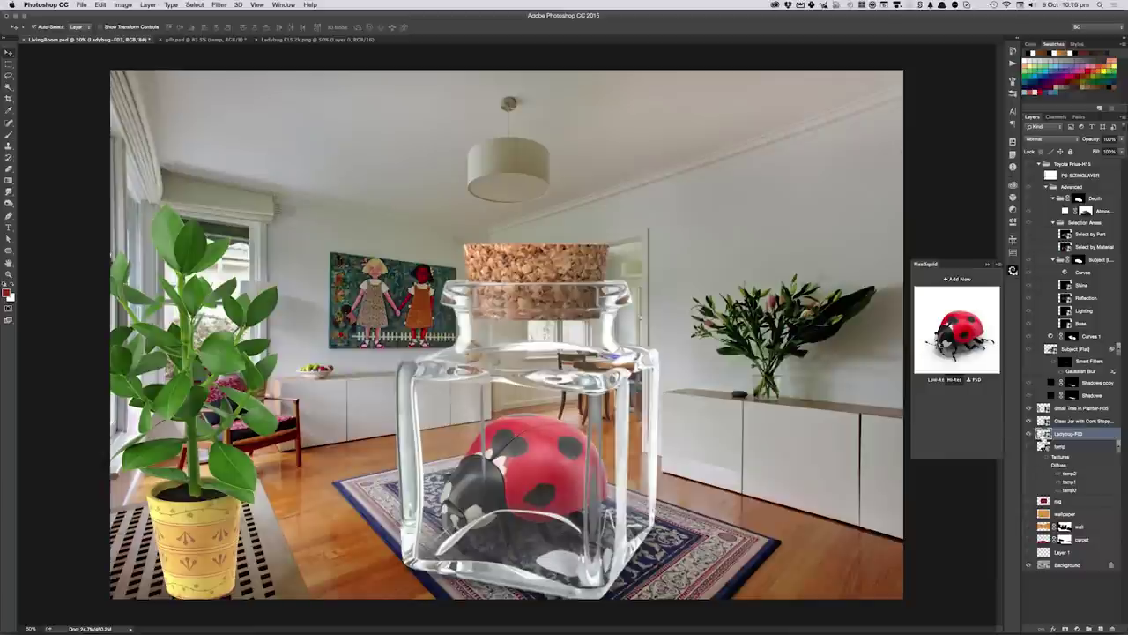
- Load the ladybug's outline, add a jar layer mask, and paint black over the bug area
ctrl+click(1043, 434)
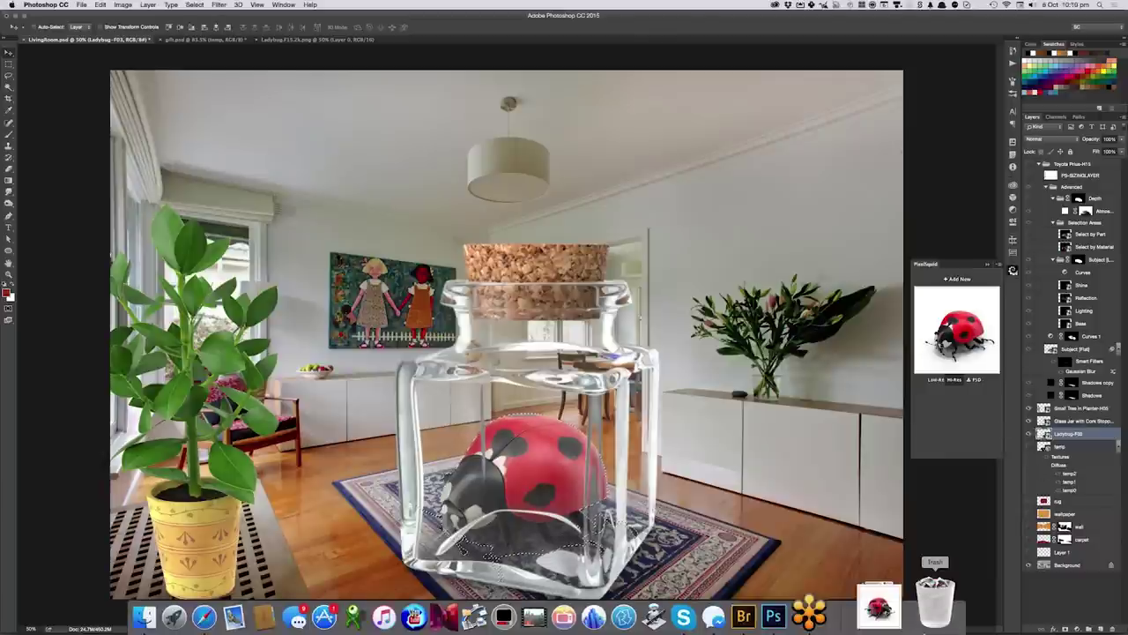
drag(878, 606, 485, 553)
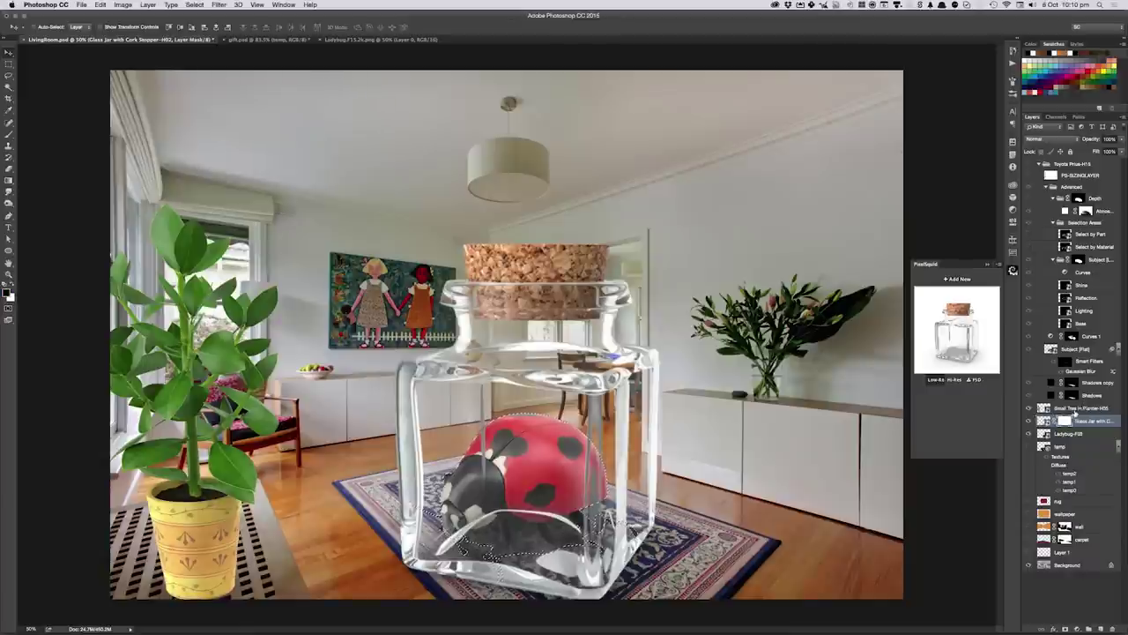
key(b)
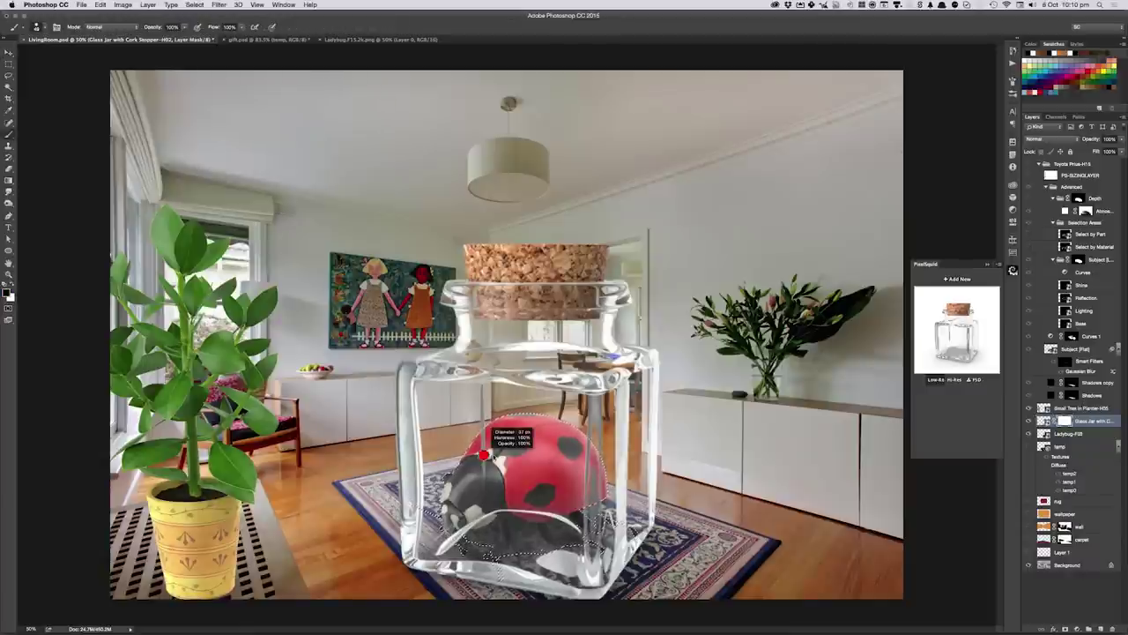
mouse_move(483, 455)
mouse_down()
mouse_move(451, 533)
mouse_move(580, 523)
mouse_up()
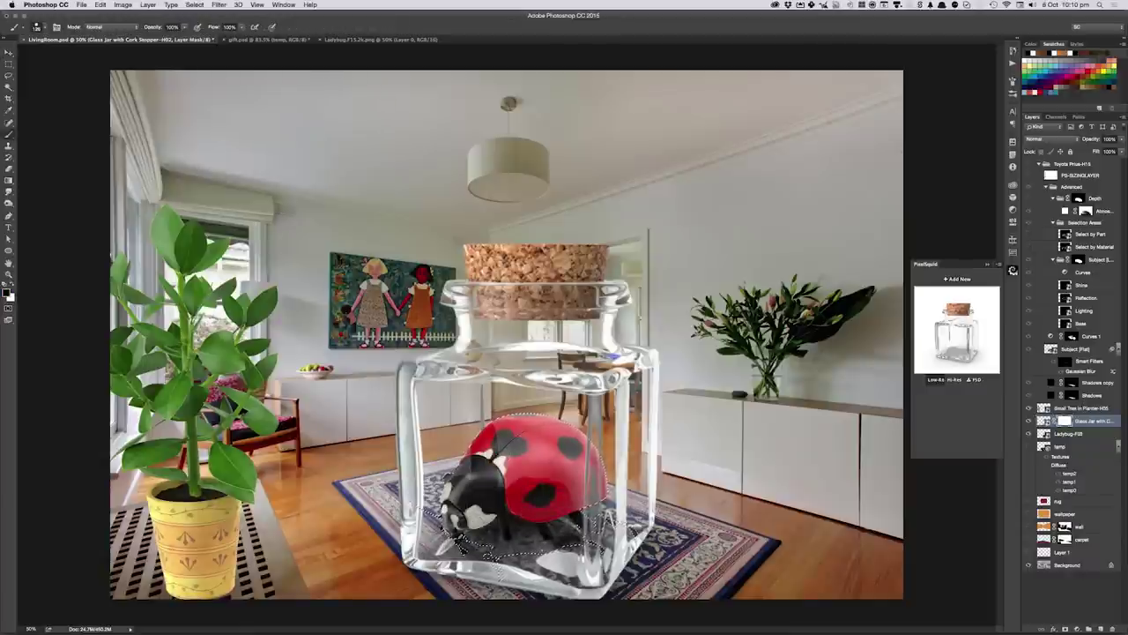
drag(547, 407, 495, 480)
drag(564, 427, 586, 518)
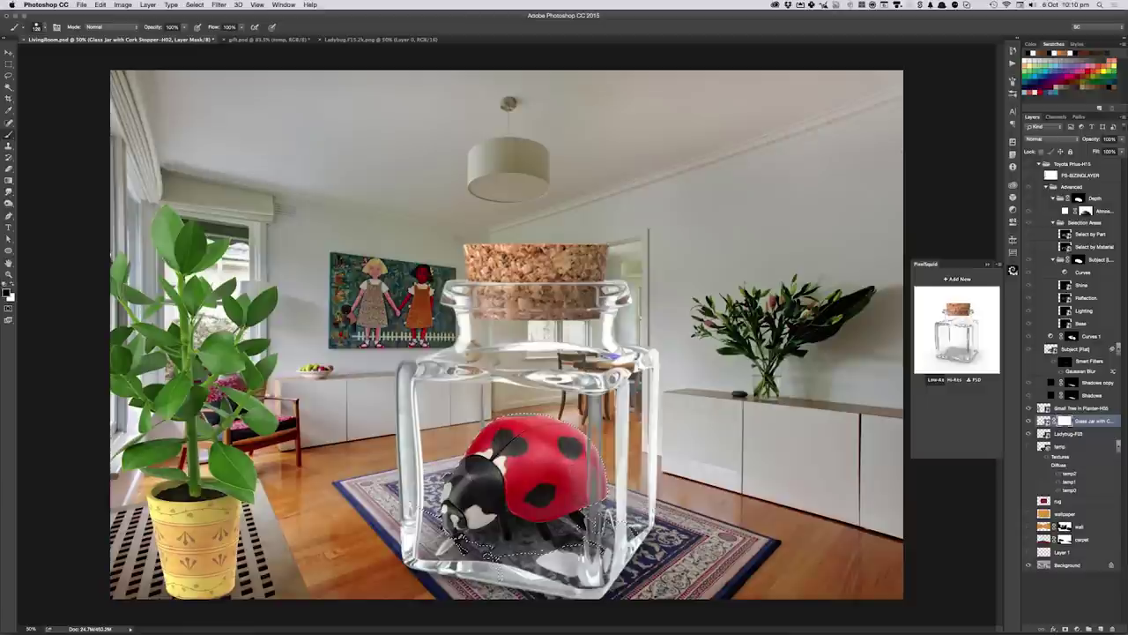
drag(495, 548, 564, 556)
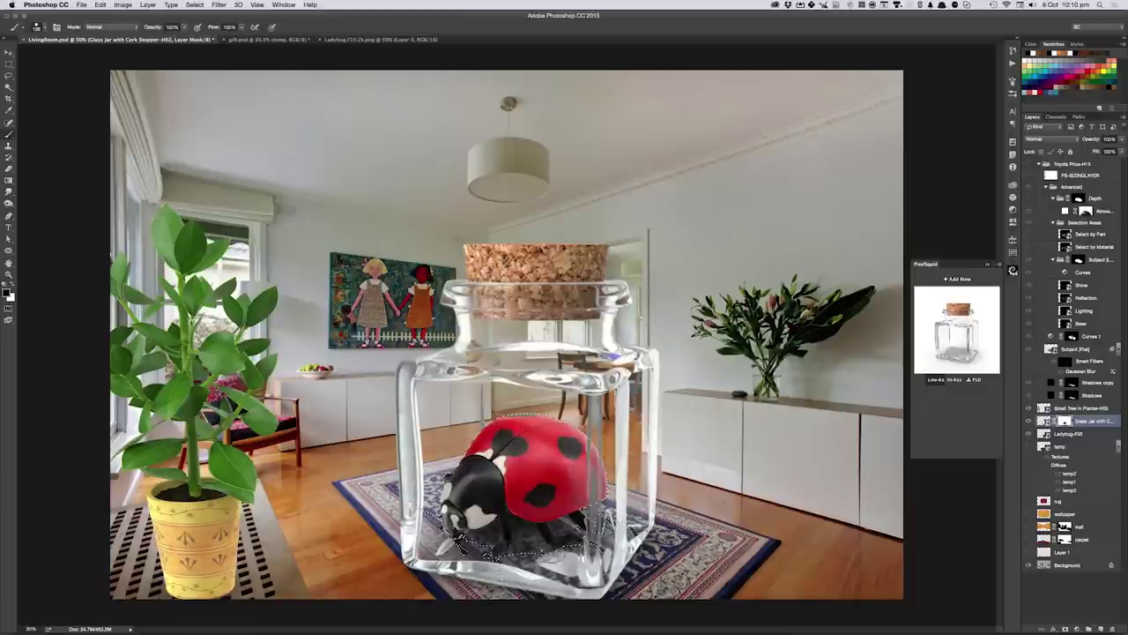
key(ctrl+d)
key(v)
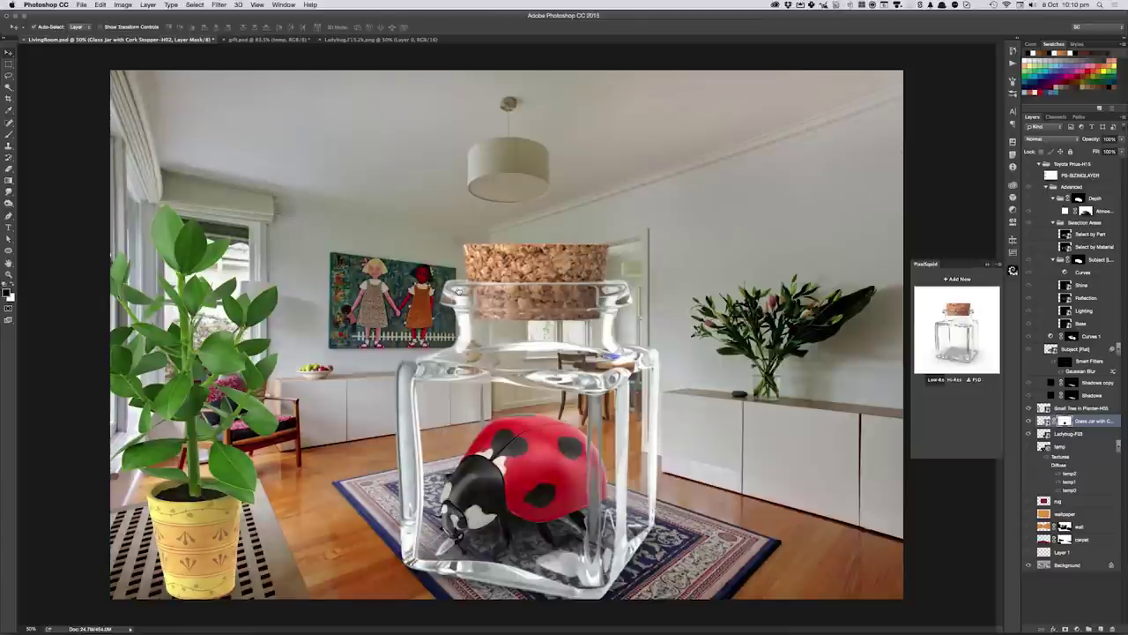
key(super+Tab)
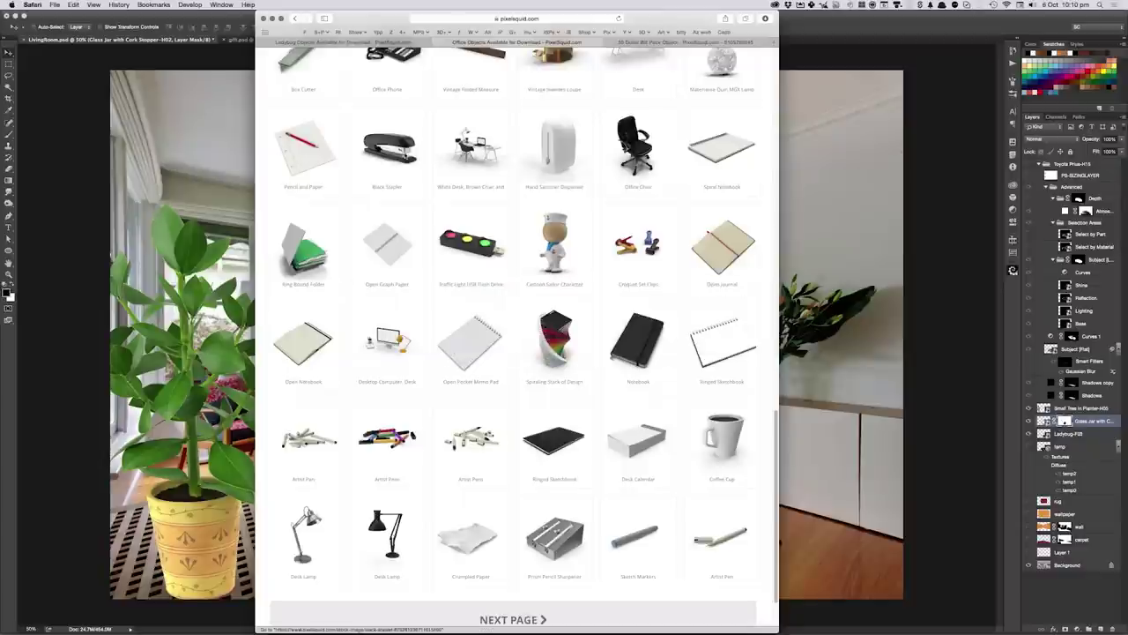
- Open the Black Stapler page and rotate the model to an upright front view
click(404, 155)
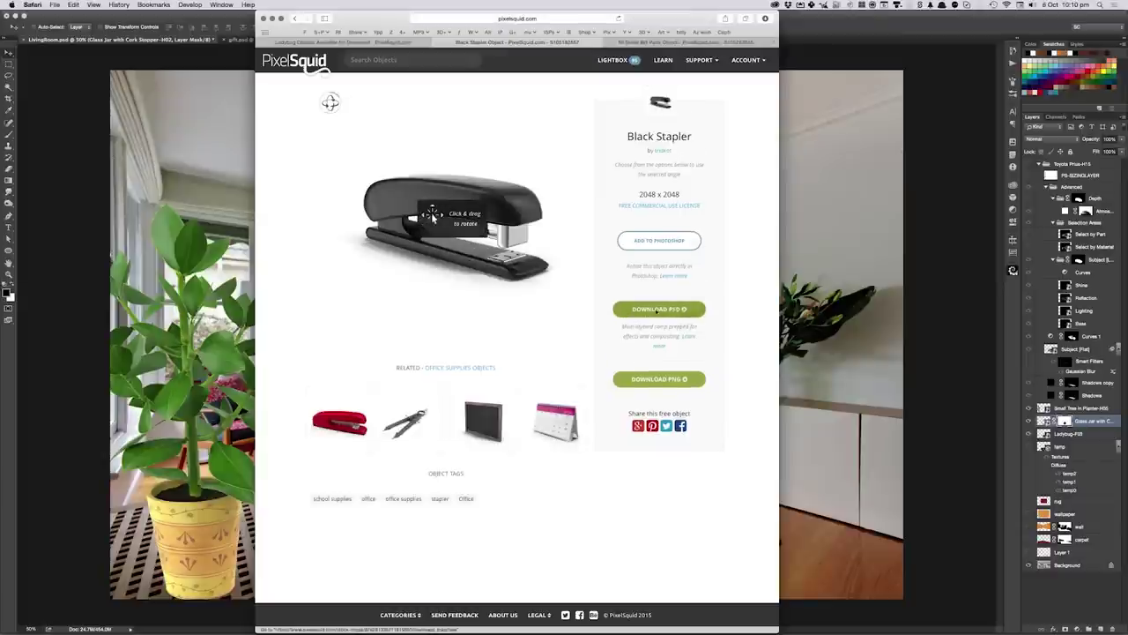
mouse_move(464, 226)
mouse_down()
mouse_move(463, 240)
mouse_move(473, 209)
mouse_up()
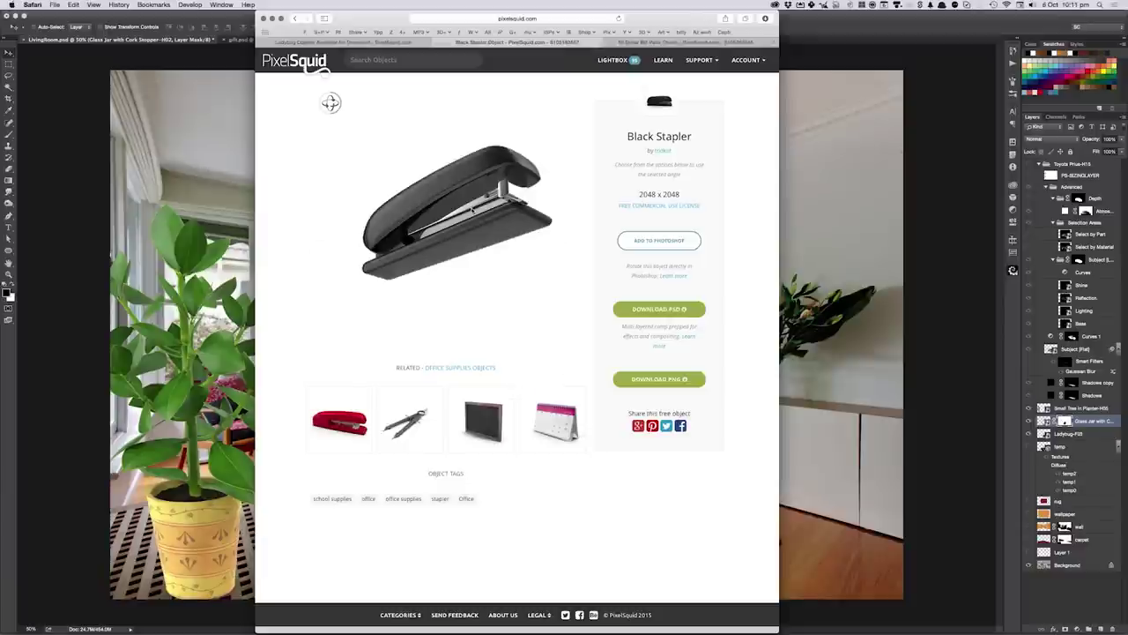
mouse_move(473, 210)
mouse_down()
mouse_move(464, 223)
mouse_move(504, 227)
mouse_up()
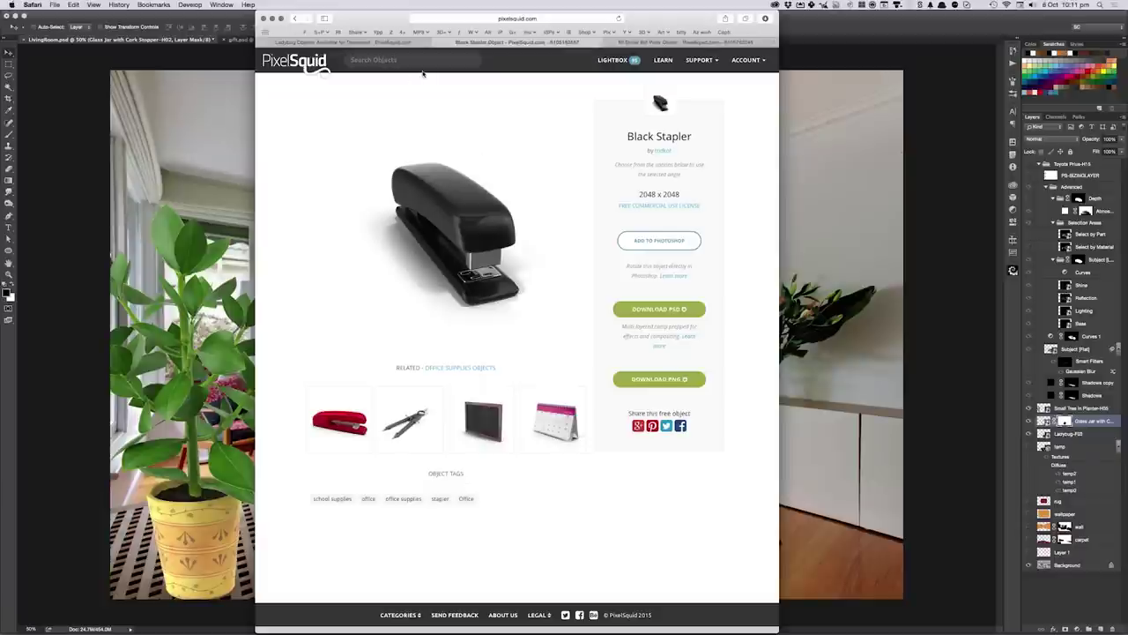
- Search PixelSquid for 'halloween', then replace it with a search for 'skull'
text(halloween)
key(Return)
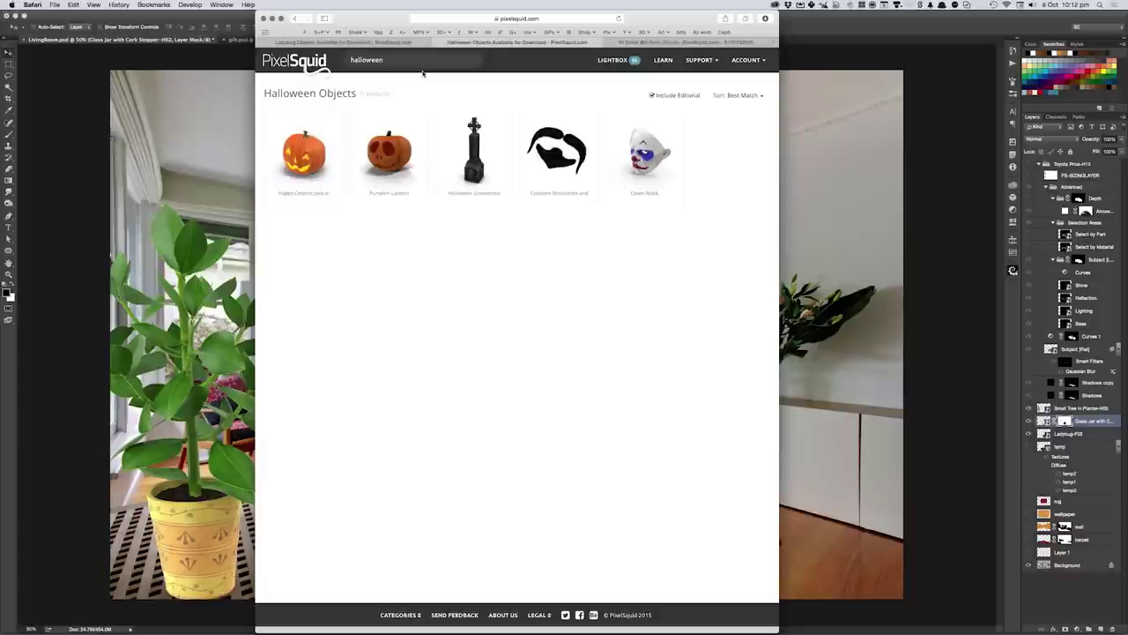
click(448, 62)
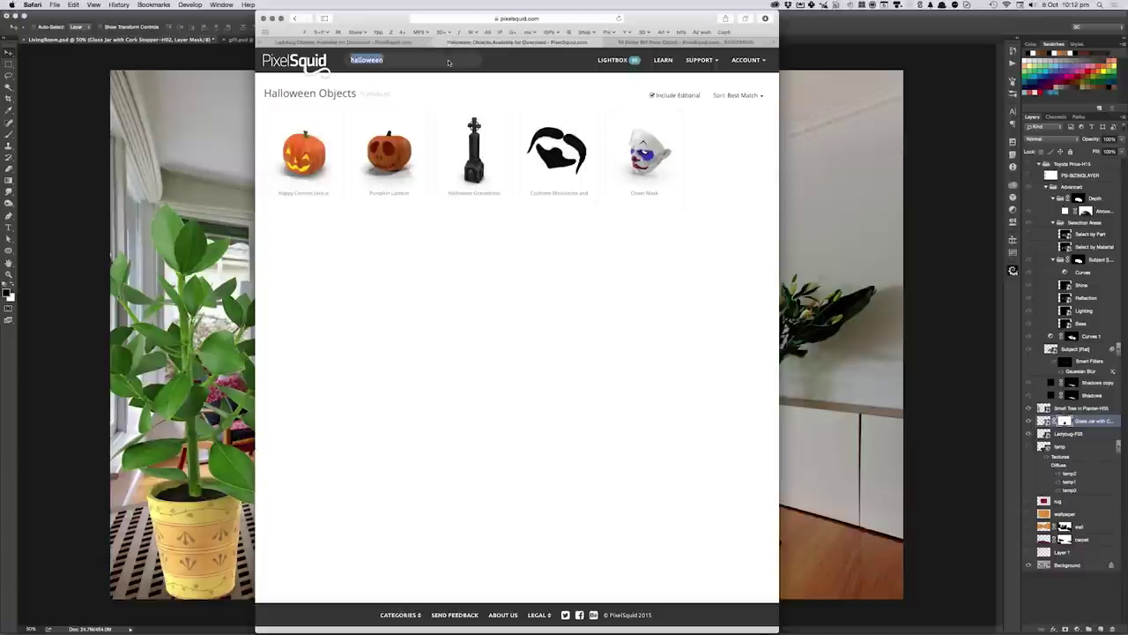
text(skull)
key(Return)
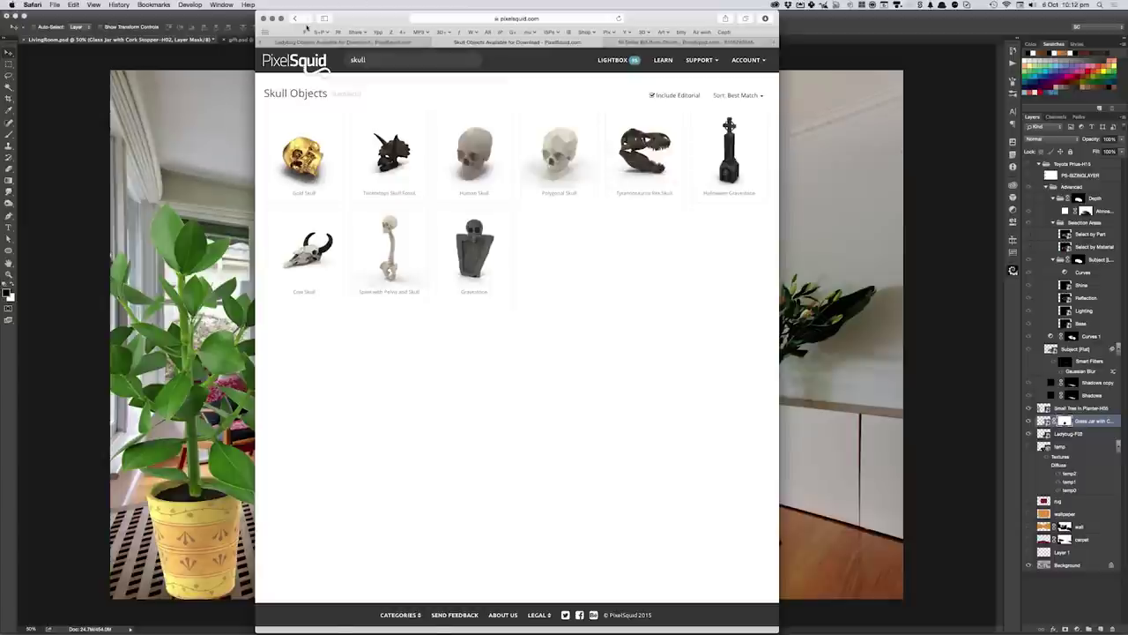
- Open the Gold Skull and orbit it to below, side, rear and front three-quarter views
click(303, 157)
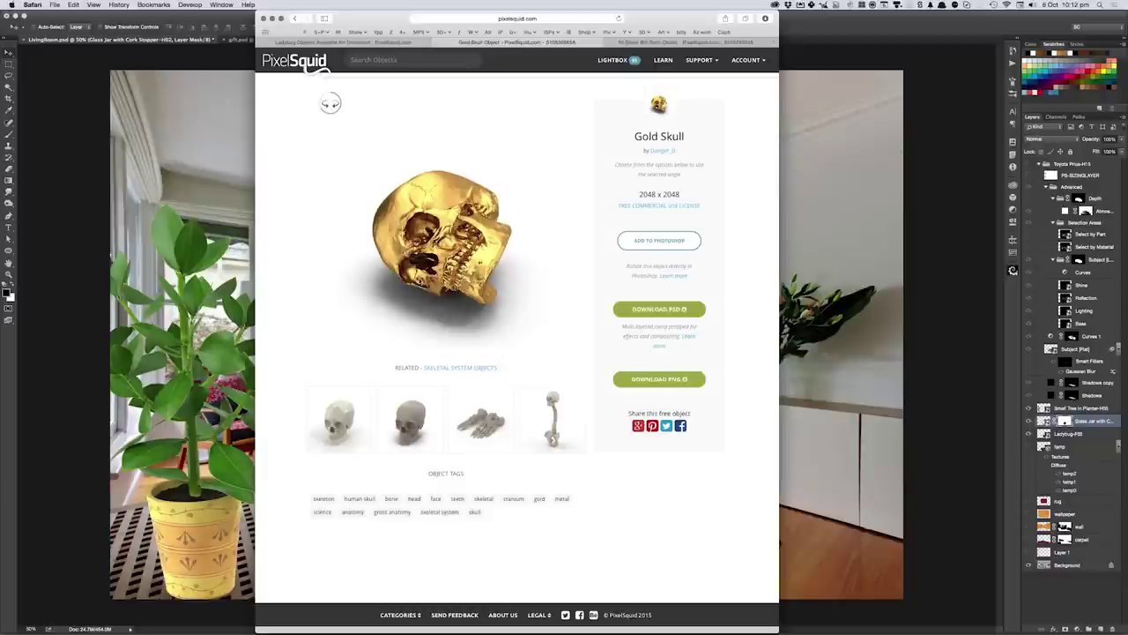
click(330, 102)
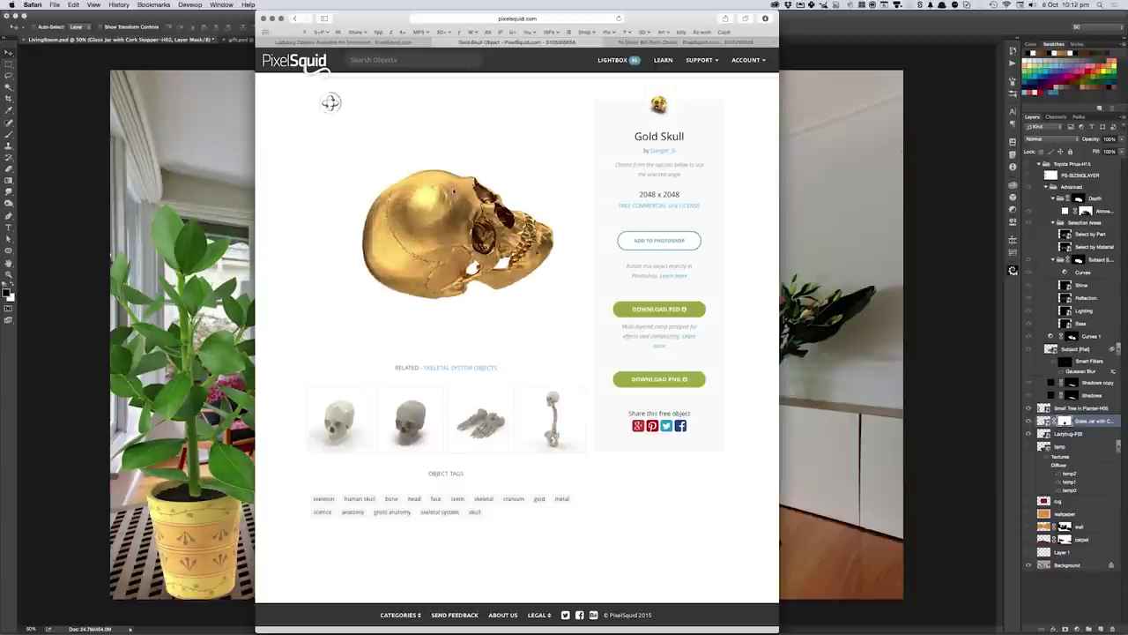
mouse_move(455, 132)
mouse_down()
mouse_move(443, 311)
mouse_move(454, 302)
mouse_up()
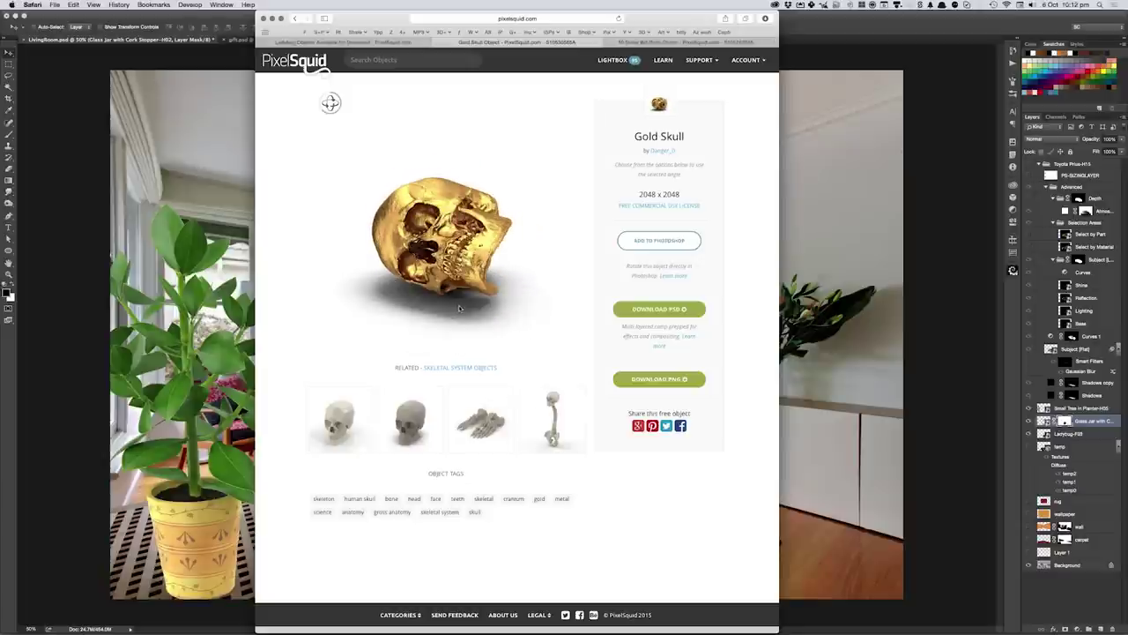
drag(454, 302, 462, 307)
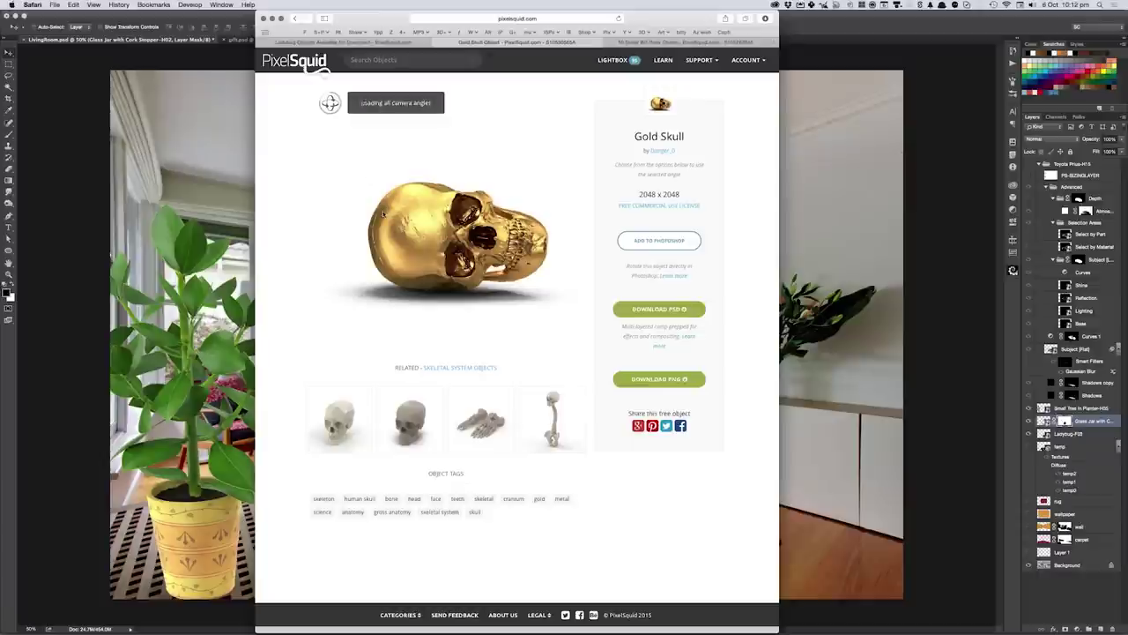
drag(393, 251, 426, 187)
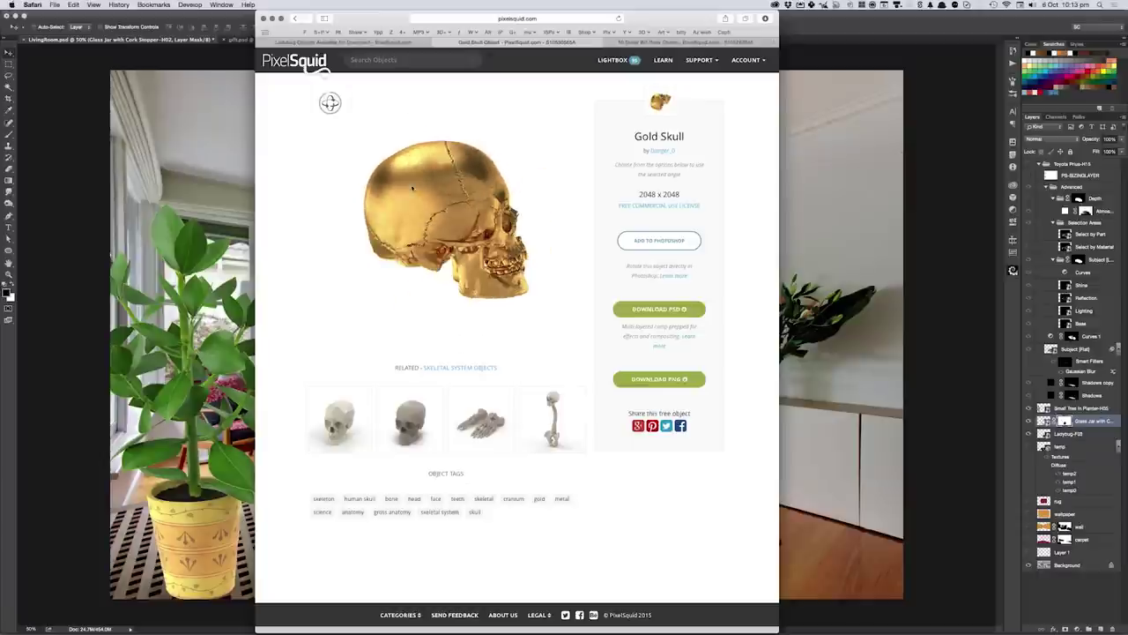
mouse_move(491, 303)
mouse_down()
mouse_move(490, 319)
mouse_move(448, 177)
mouse_move(430, 166)
mouse_move(488, 171)
mouse_up()
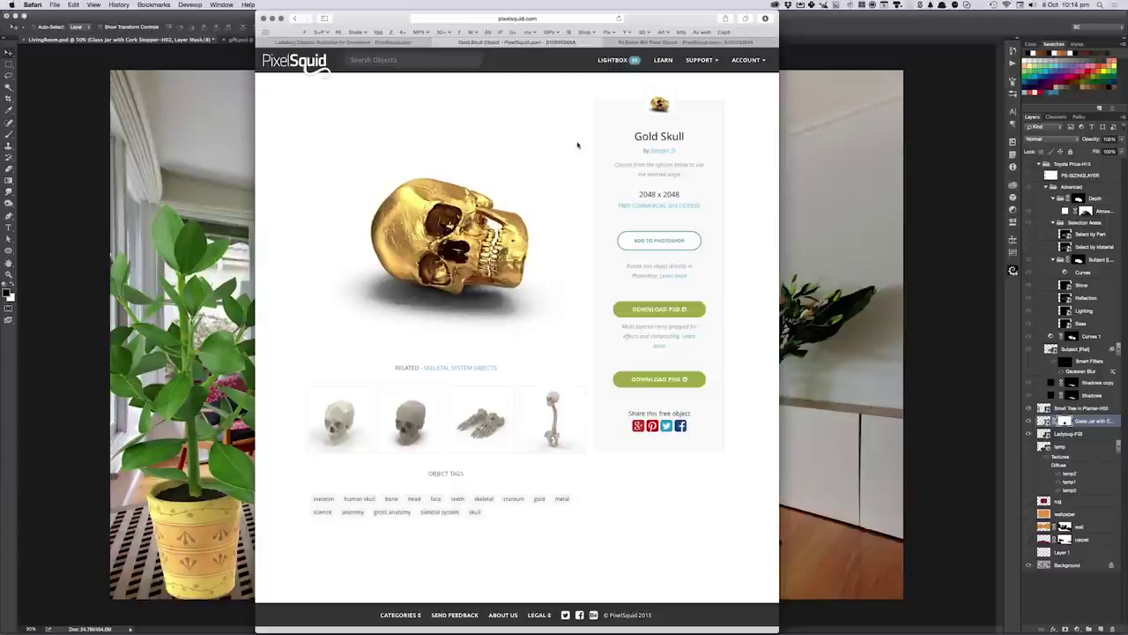
- Enter 'pixabay' in the Safari address bar, fixing typos, and run the Google search
key(super+l)
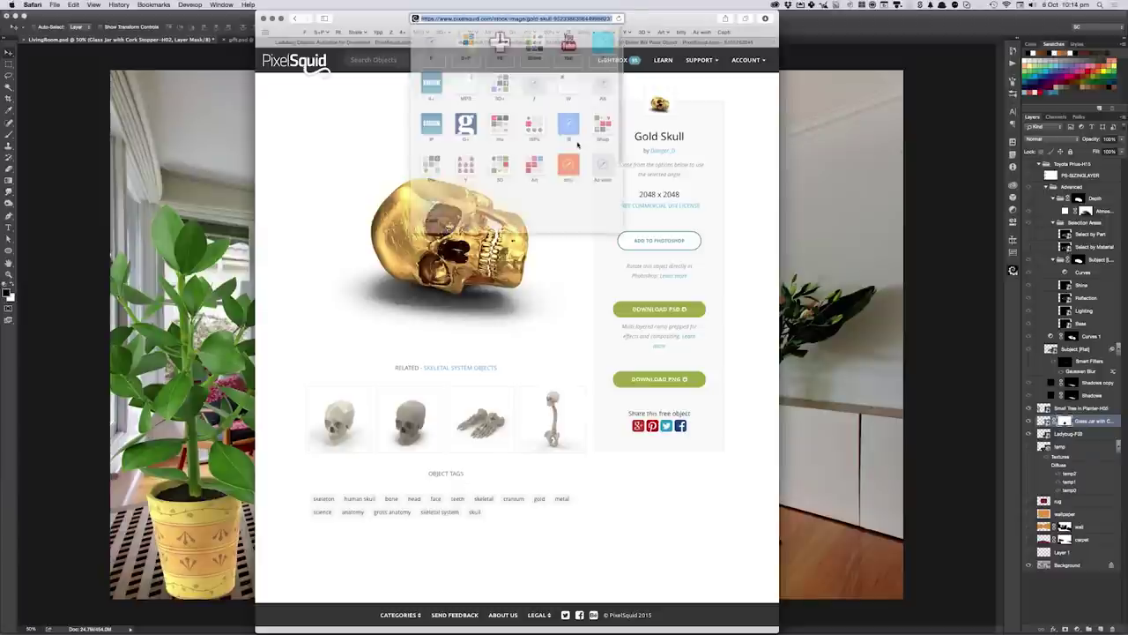
text(pix)
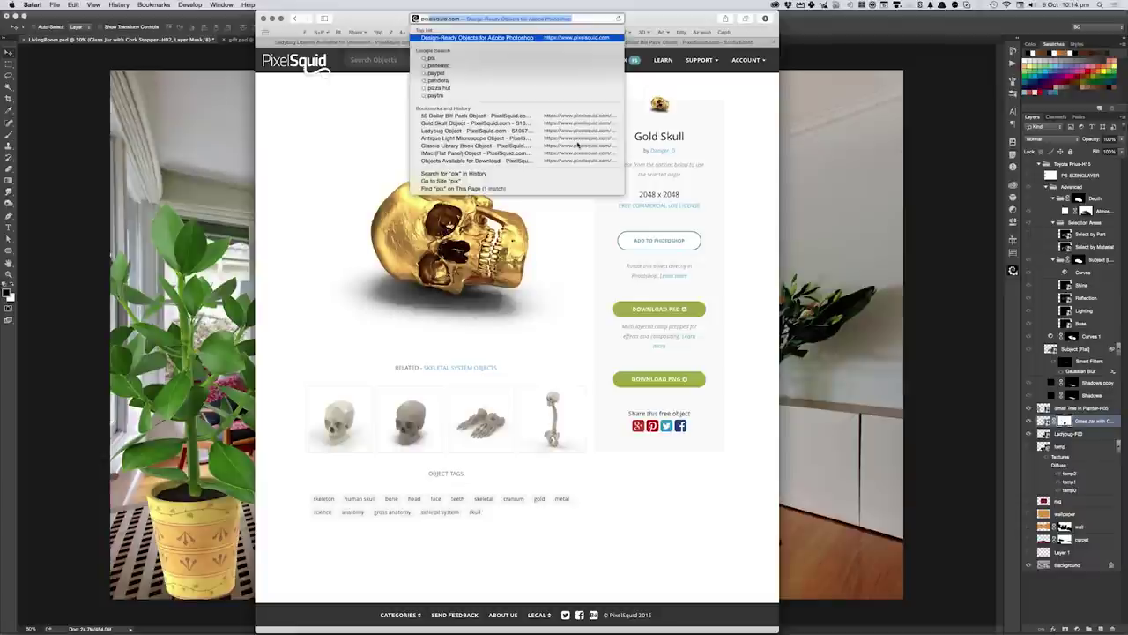
key(BackSpace)
key(BackSpace)
text(c)
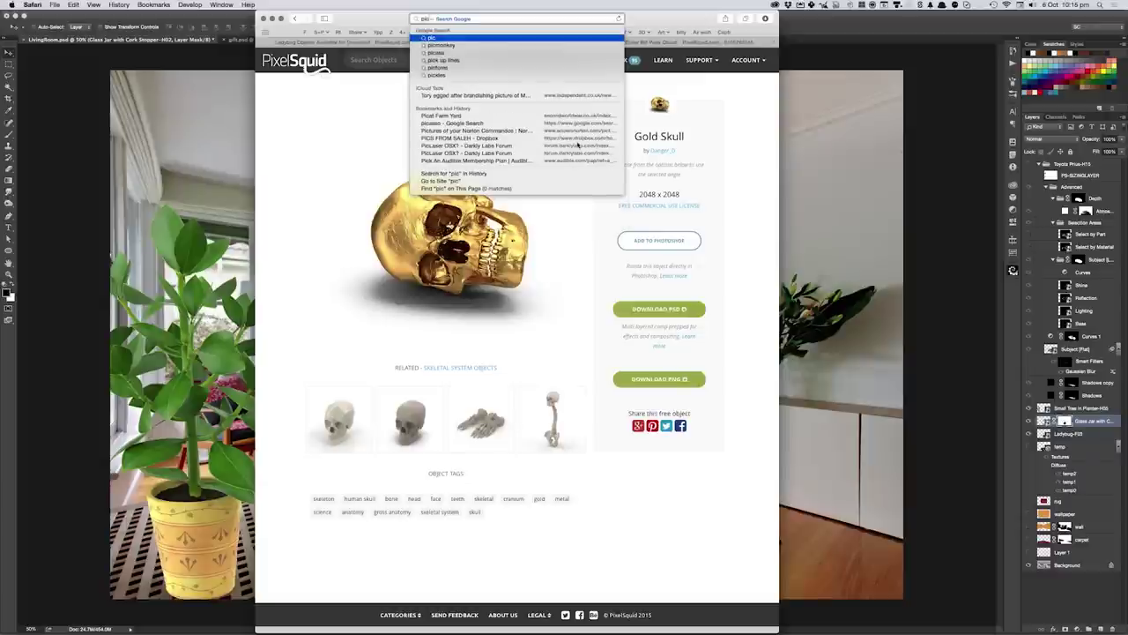
key(BackSpace)
text(x)
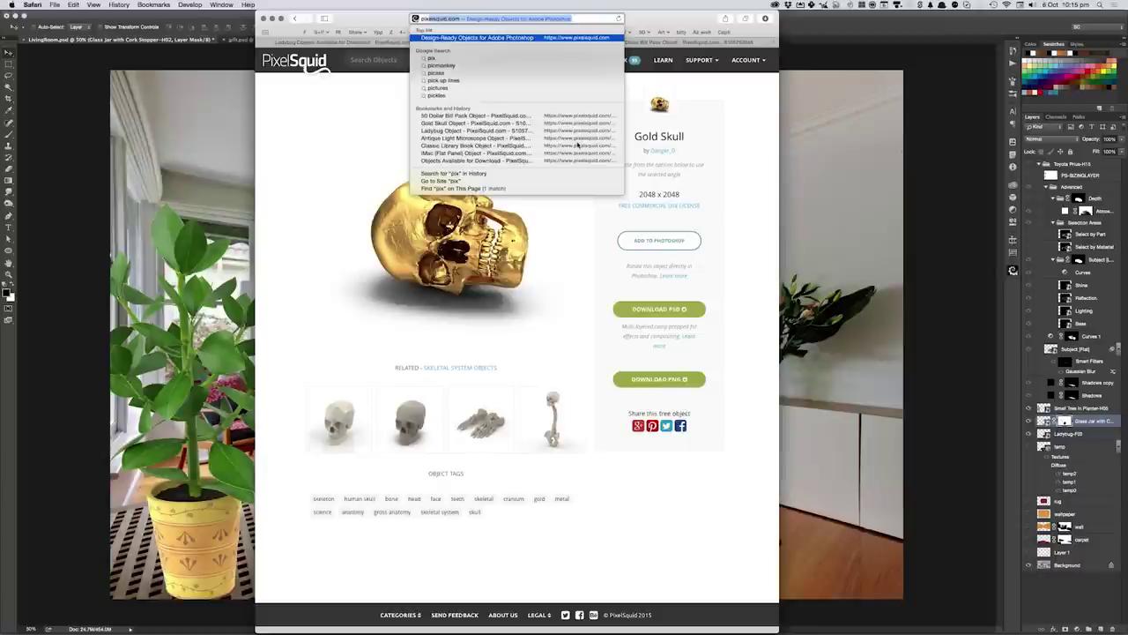
text(b)
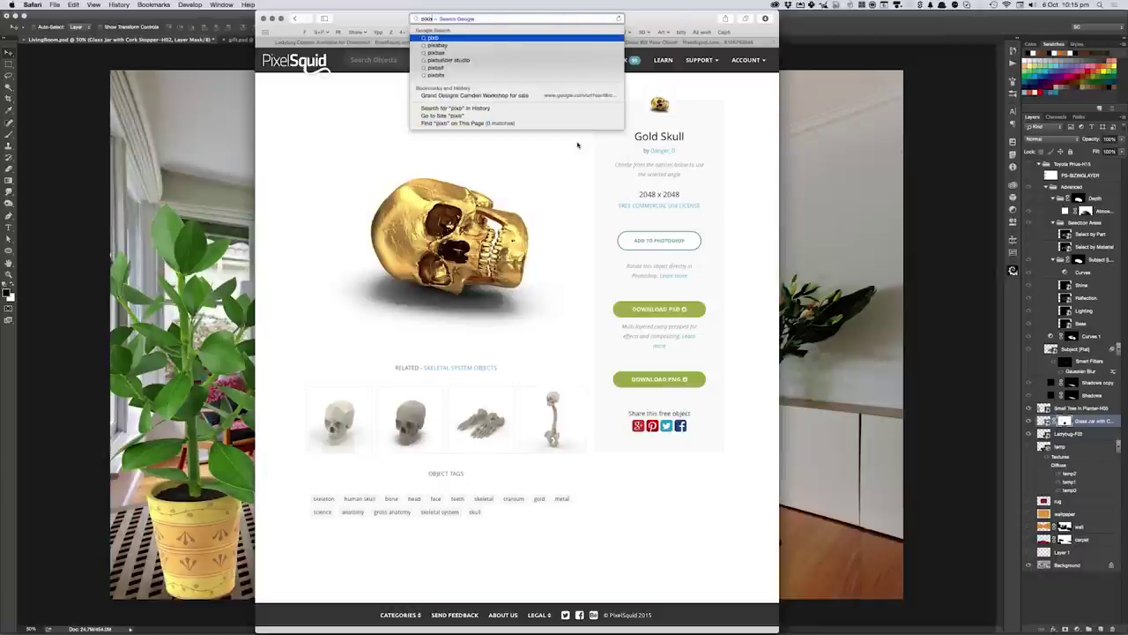
text(ay)
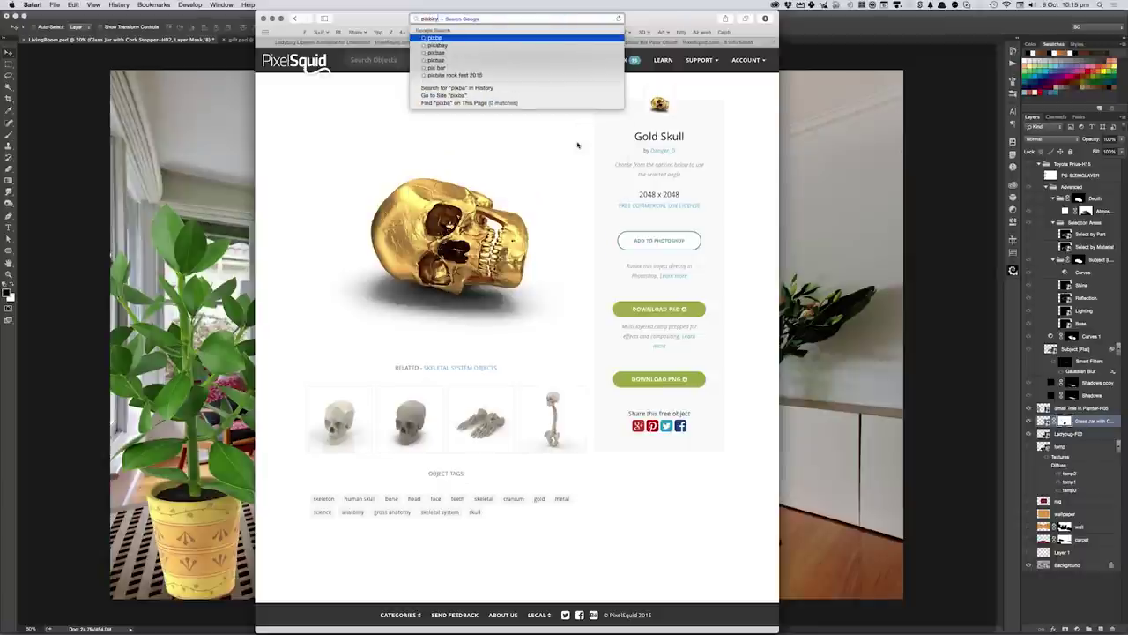
key(Down)
key(Return)
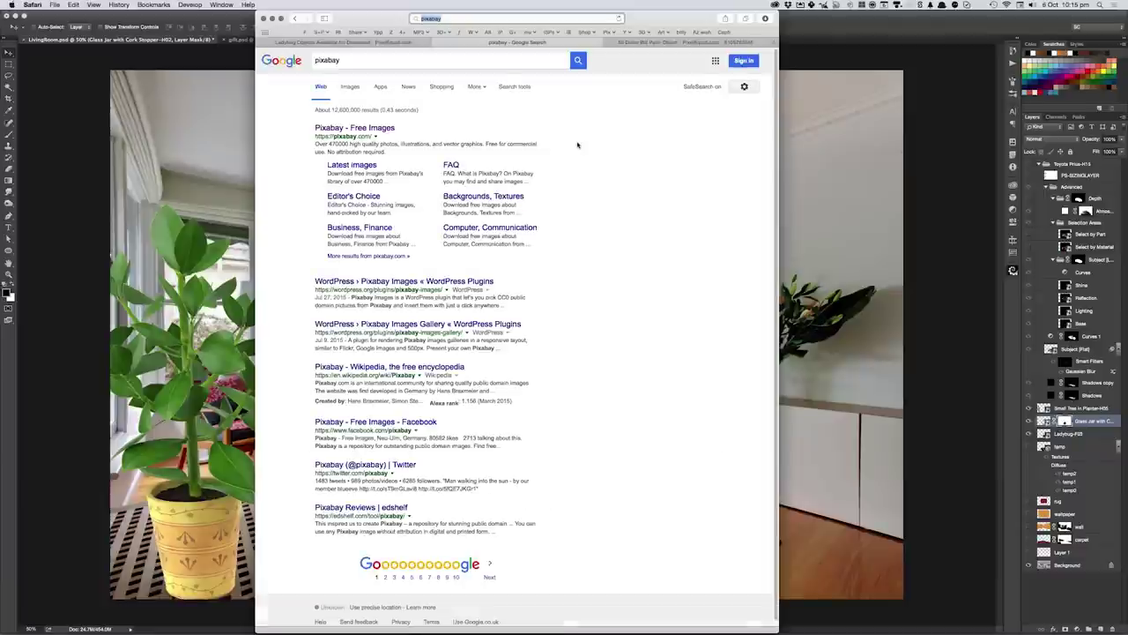
- Open the Pixabay site and search for 'empty room' images
click(336, 129)
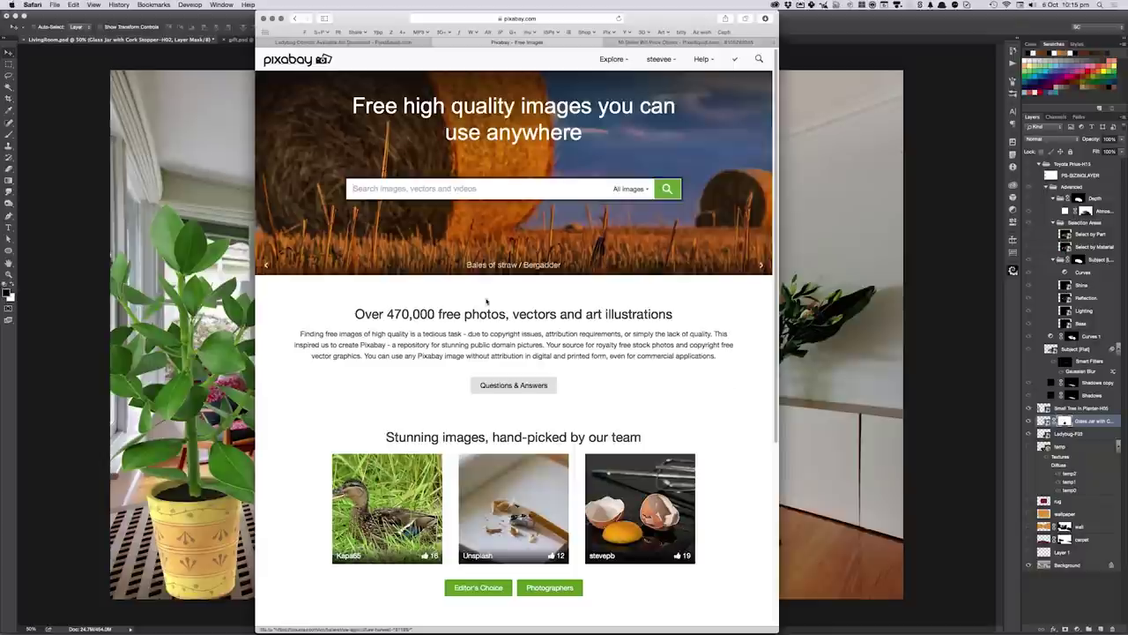
text(empty room)
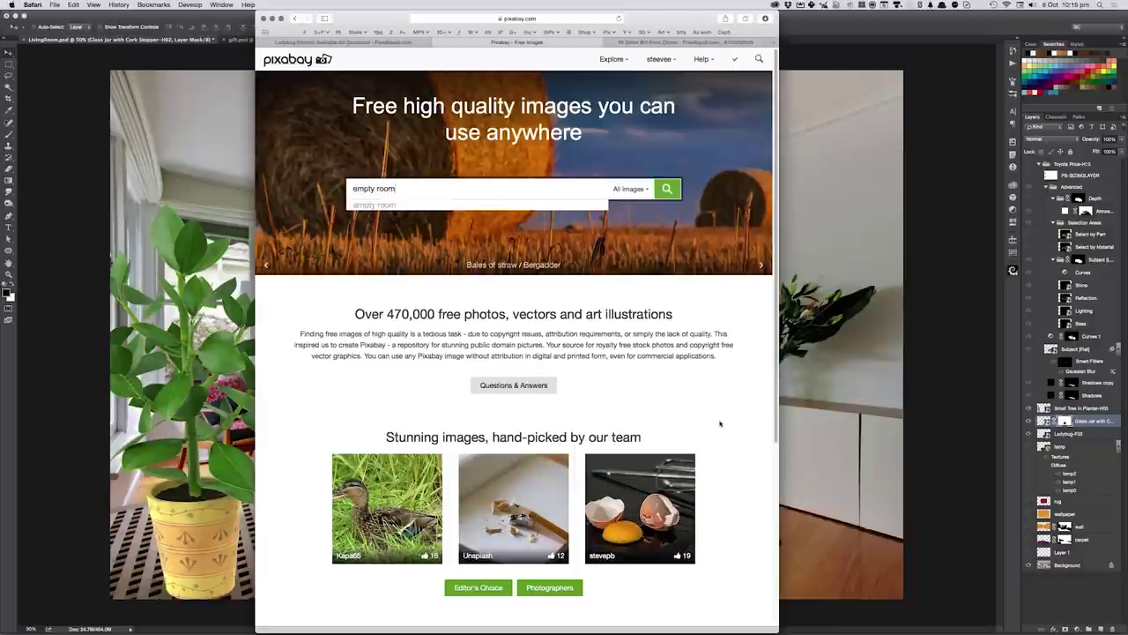
key(Return)
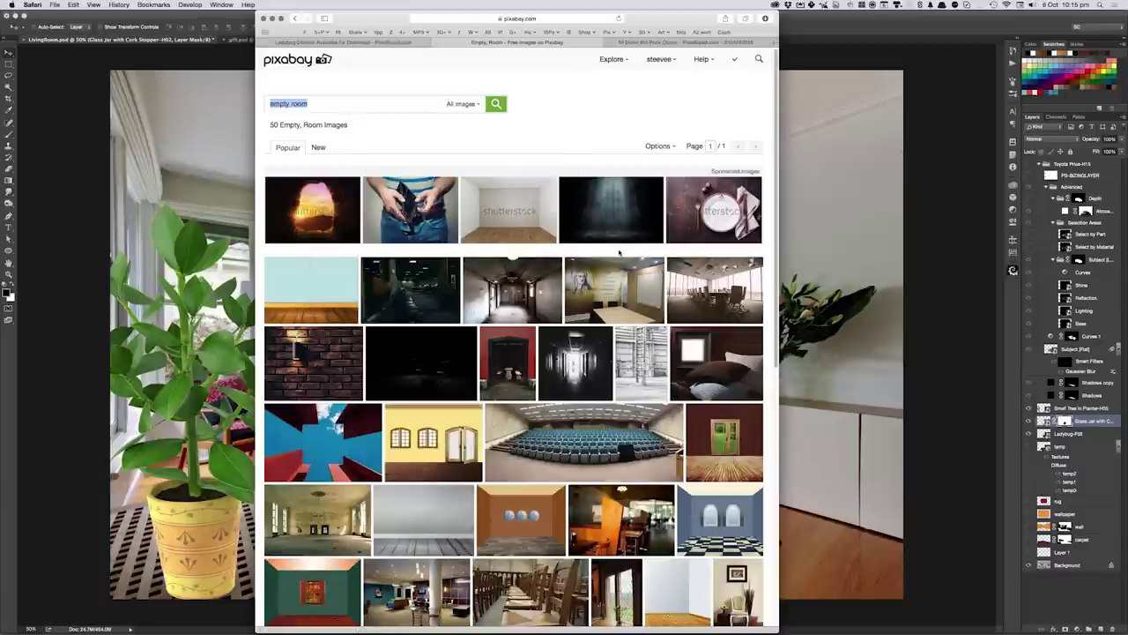
mouse_move(723, 441)
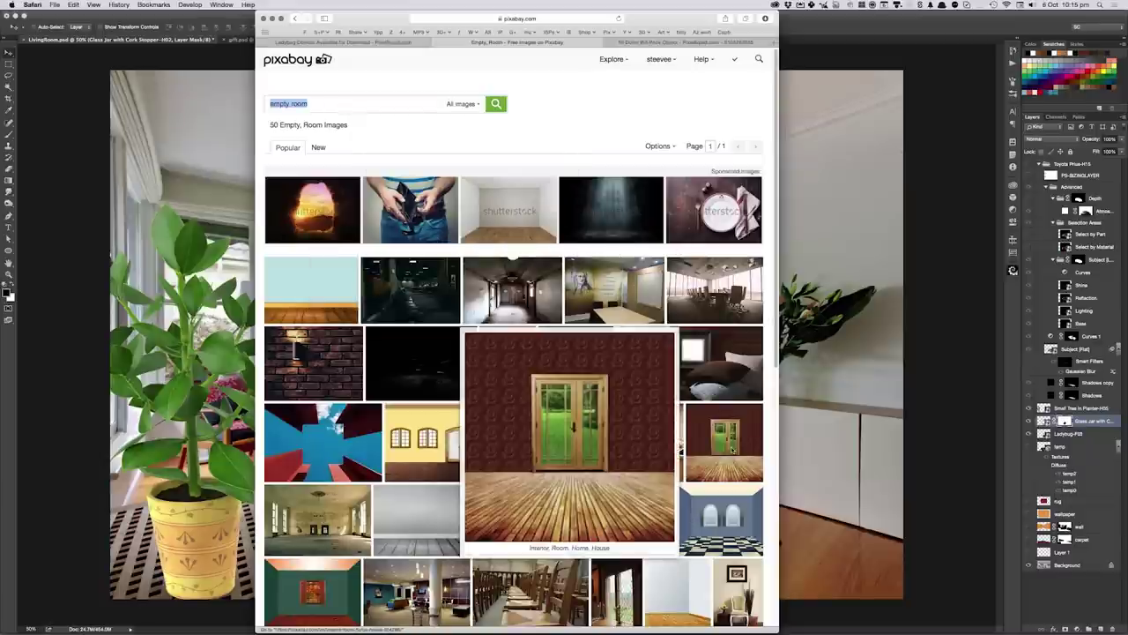
- Scroll through the empty room image results, then return to Photoshop
scroll(732, 450, down, 1)
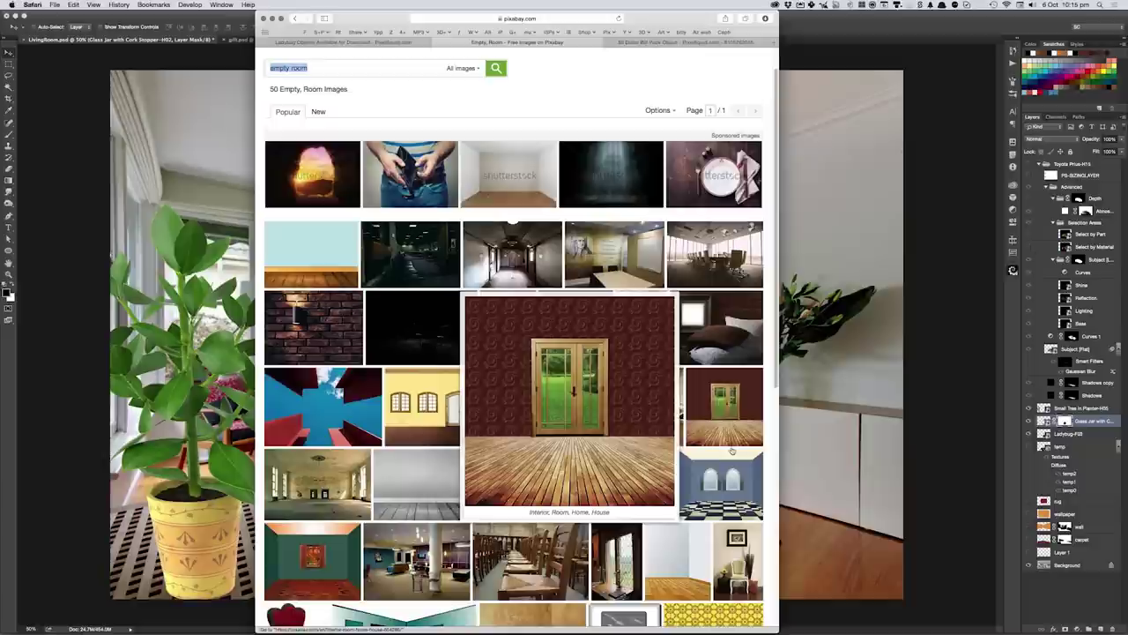
scroll(731, 450, down, 4)
scroll(731, 449, down, 4)
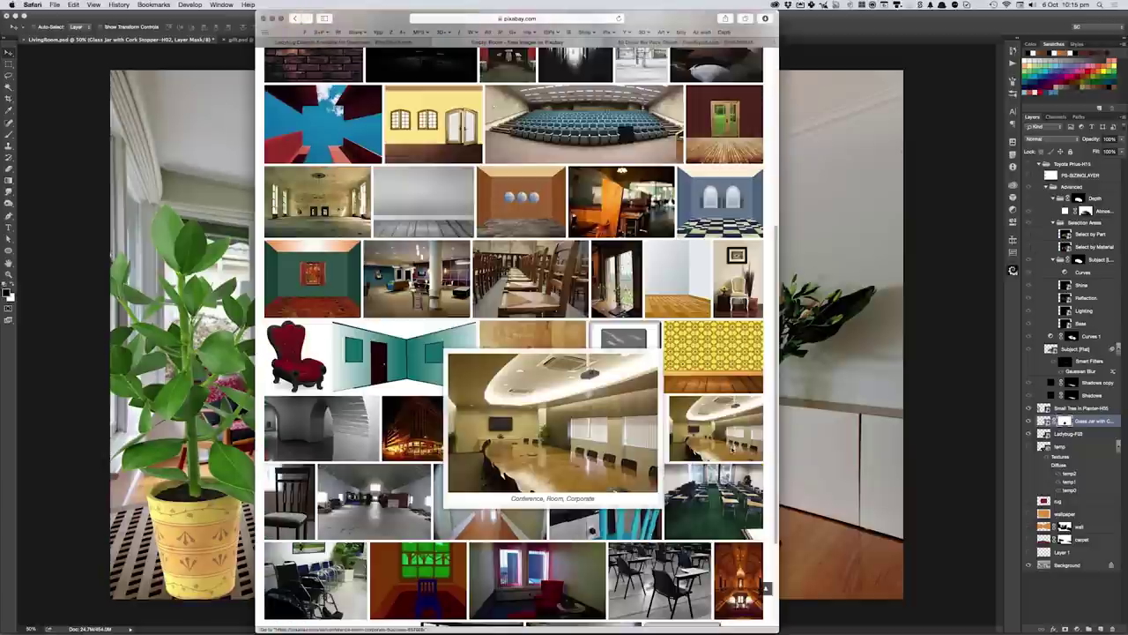
scroll(731, 447, down, 2)
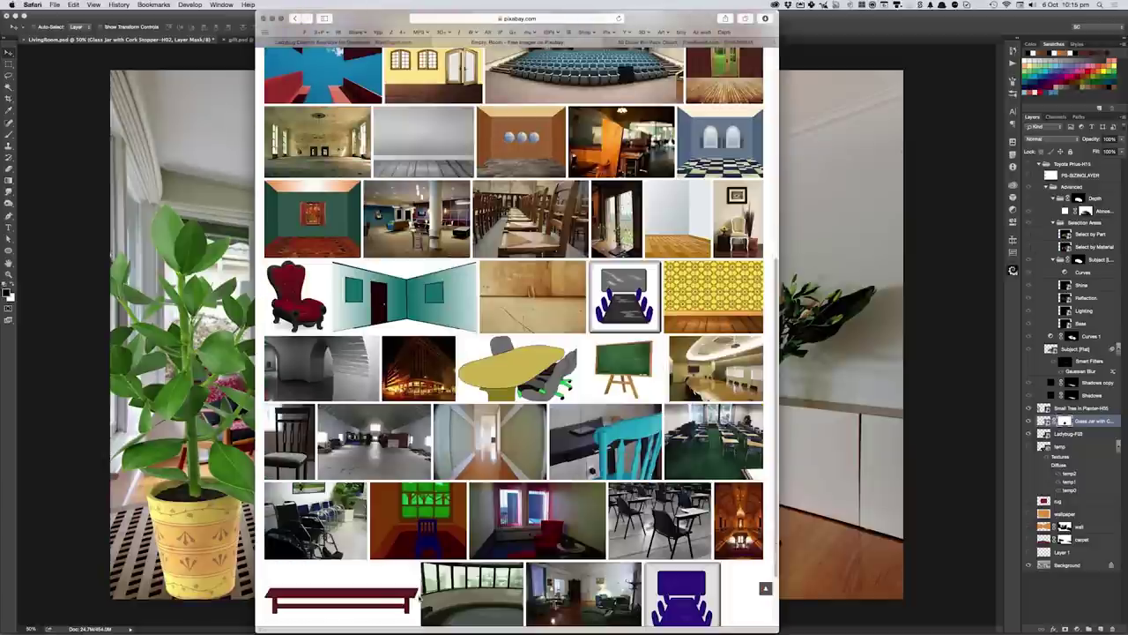
scroll(420, 597, down, 2)
scroll(419, 597, down, 1)
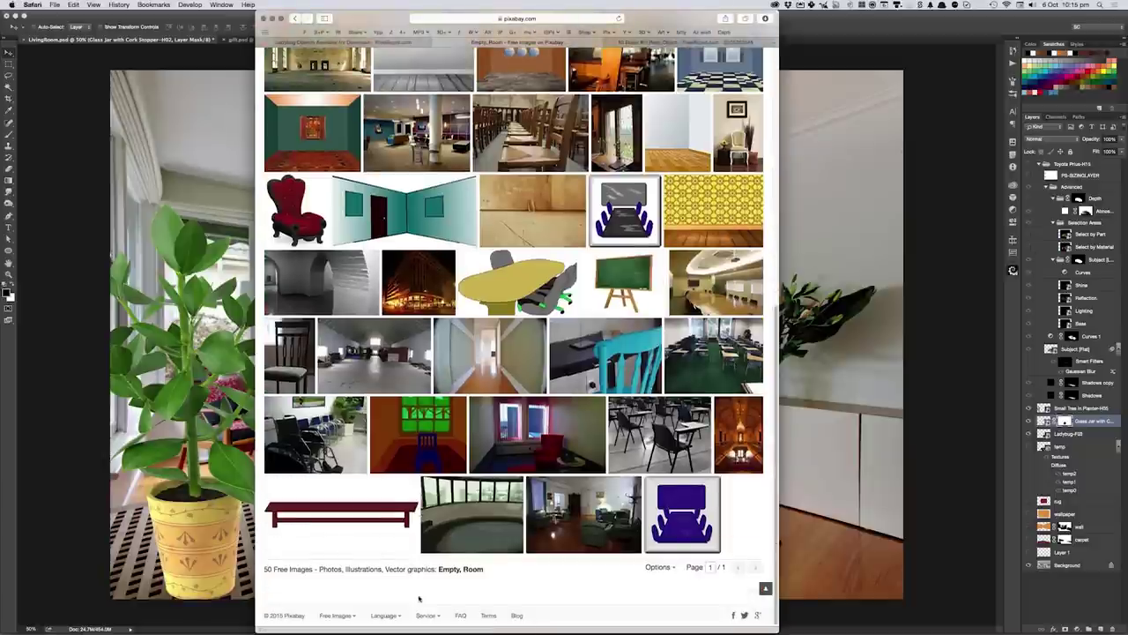
scroll(419, 599, up, 3)
click(765, 588)
mouse_move(719, 520)
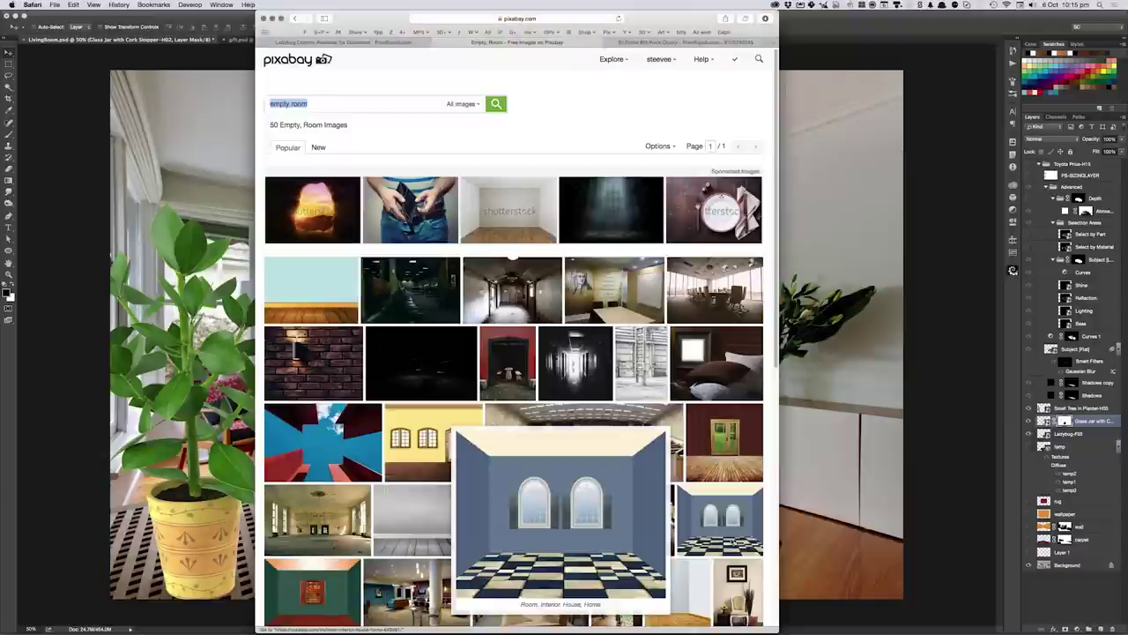
scroll(731, 542, down, 3)
scroll(732, 542, down, 2)
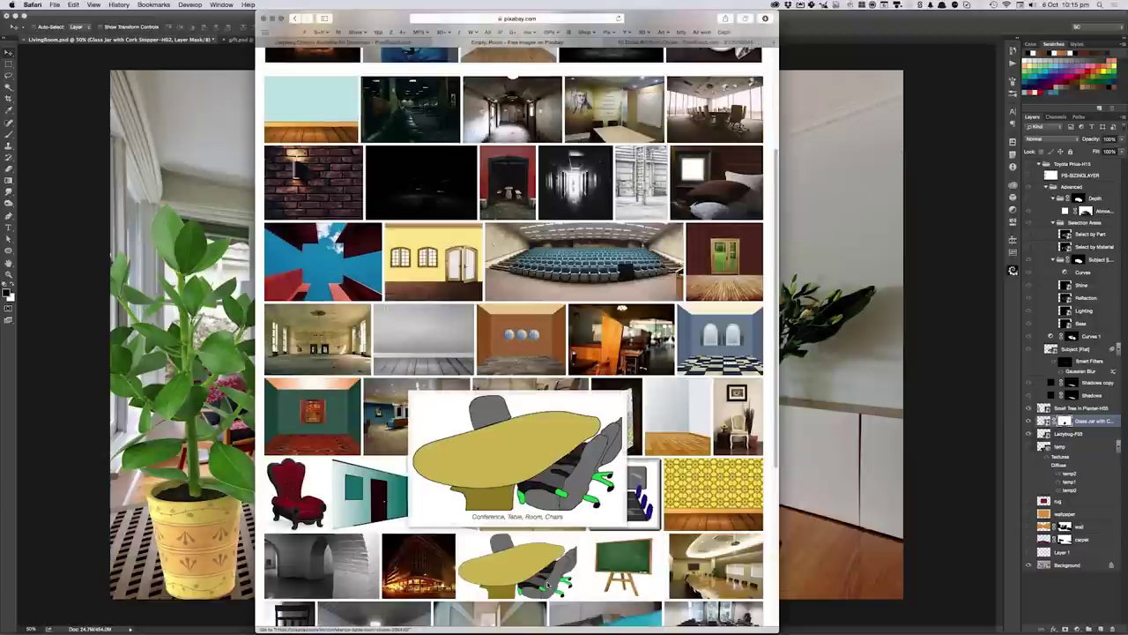
mouse_move(512, 290)
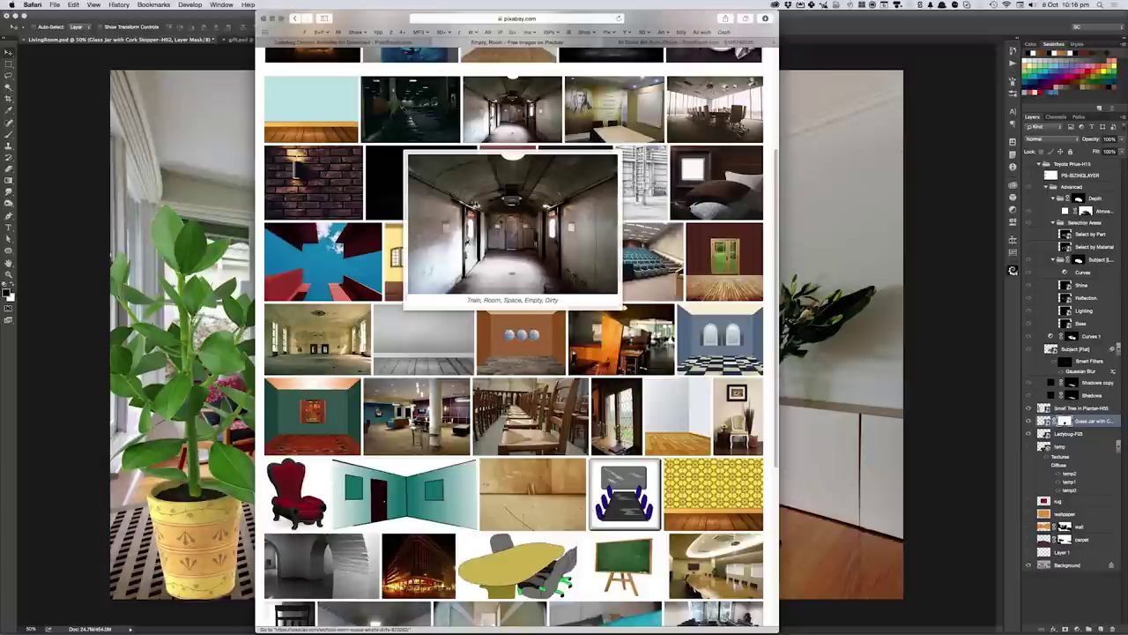
scroll(665, 447, up, 5)
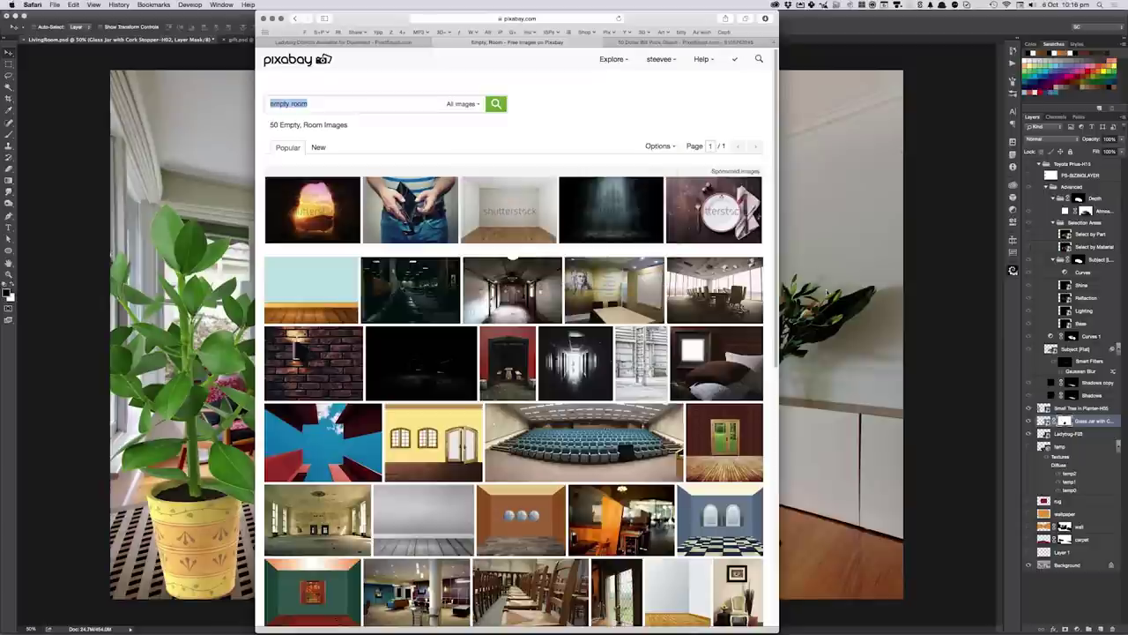
click(826, 294)
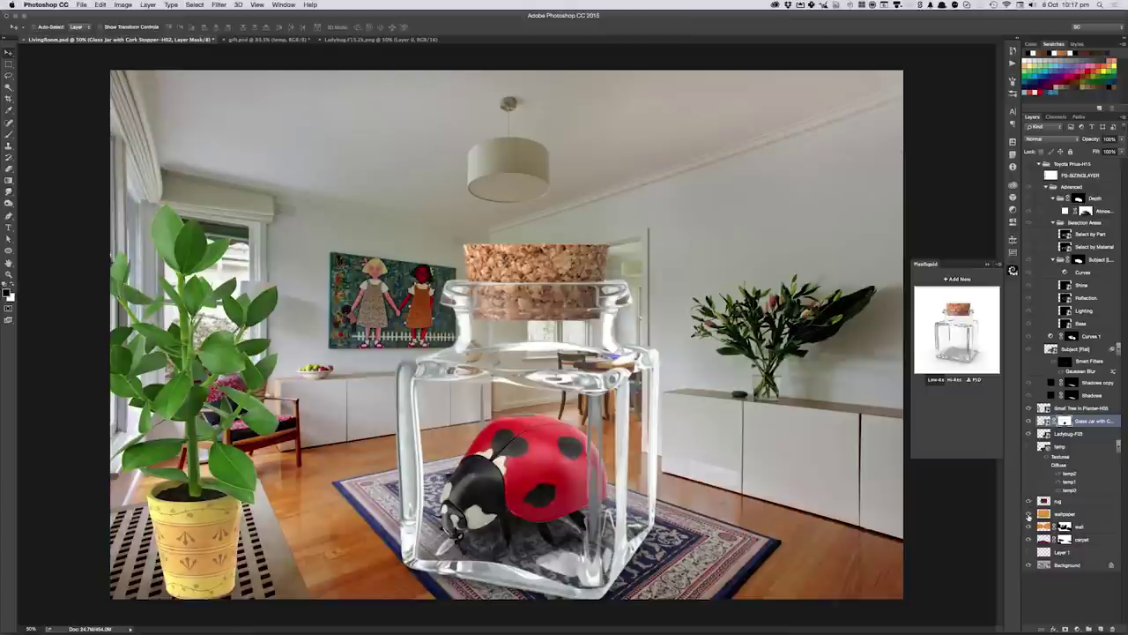
- Show the wallpaper, red carpet and wooden chest layers; hide the glass jar and ladybug
drag(1028, 515, 1027, 539)
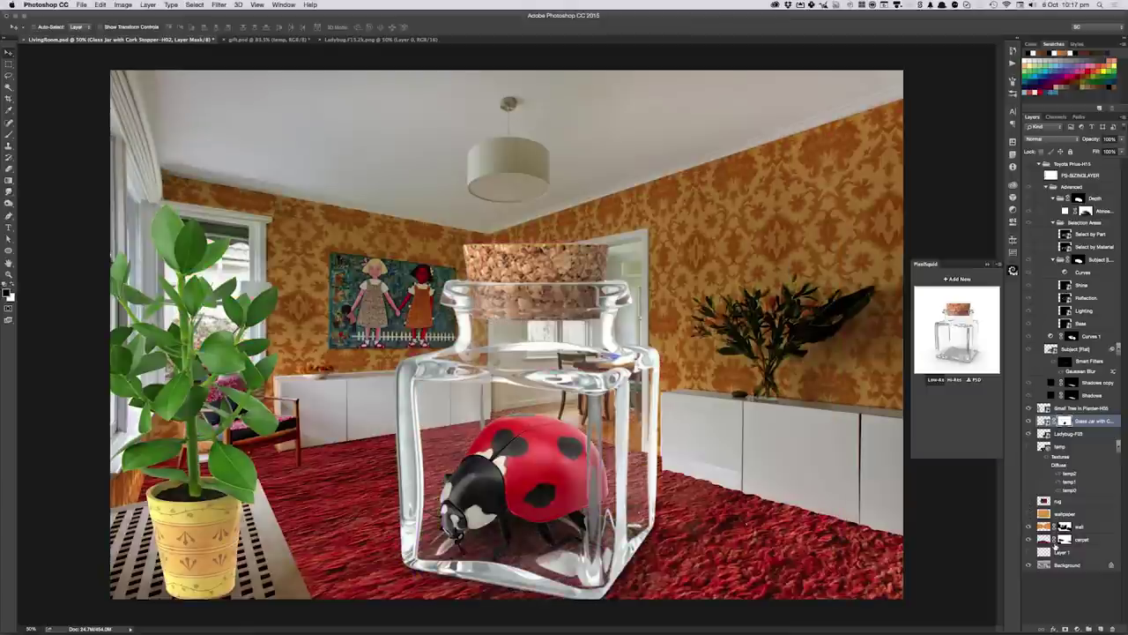
click(1028, 446)
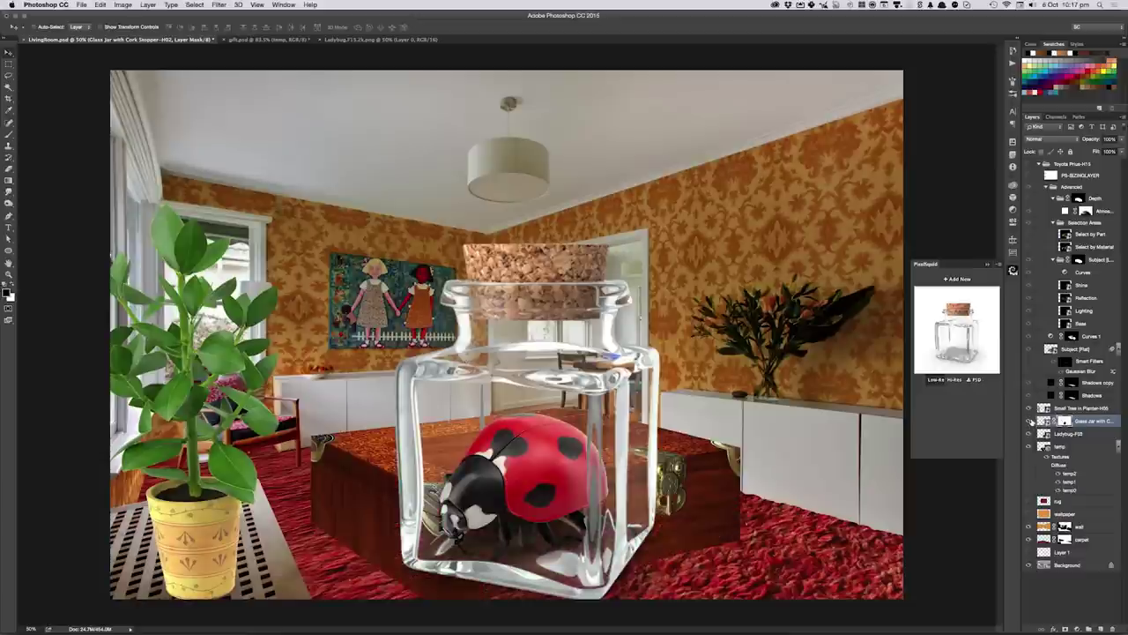
drag(1027, 421, 1028, 435)
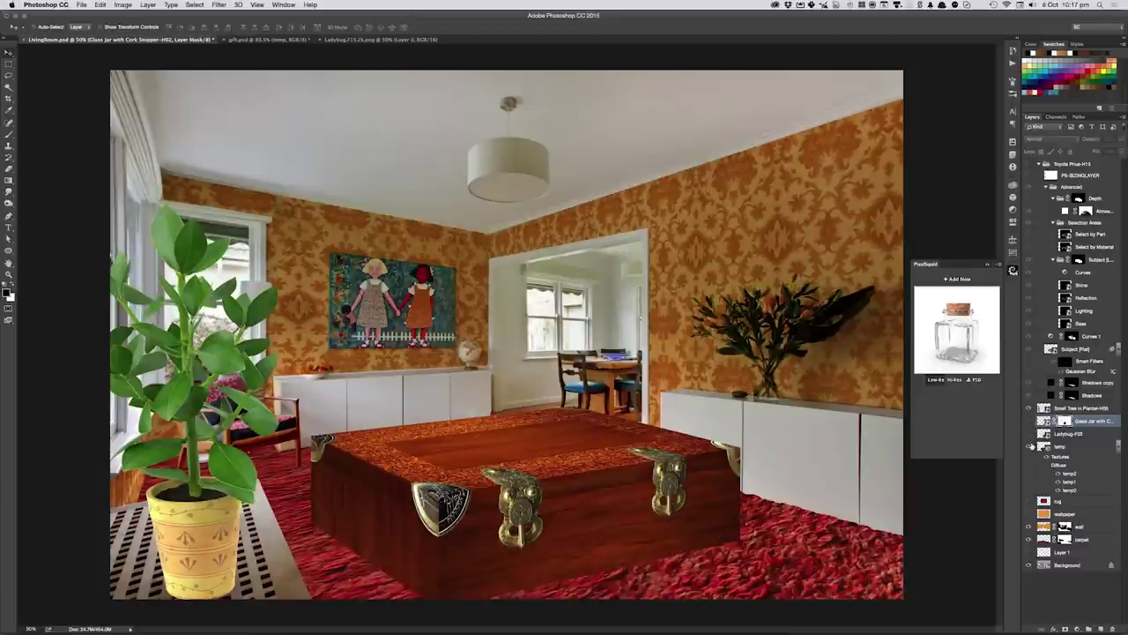